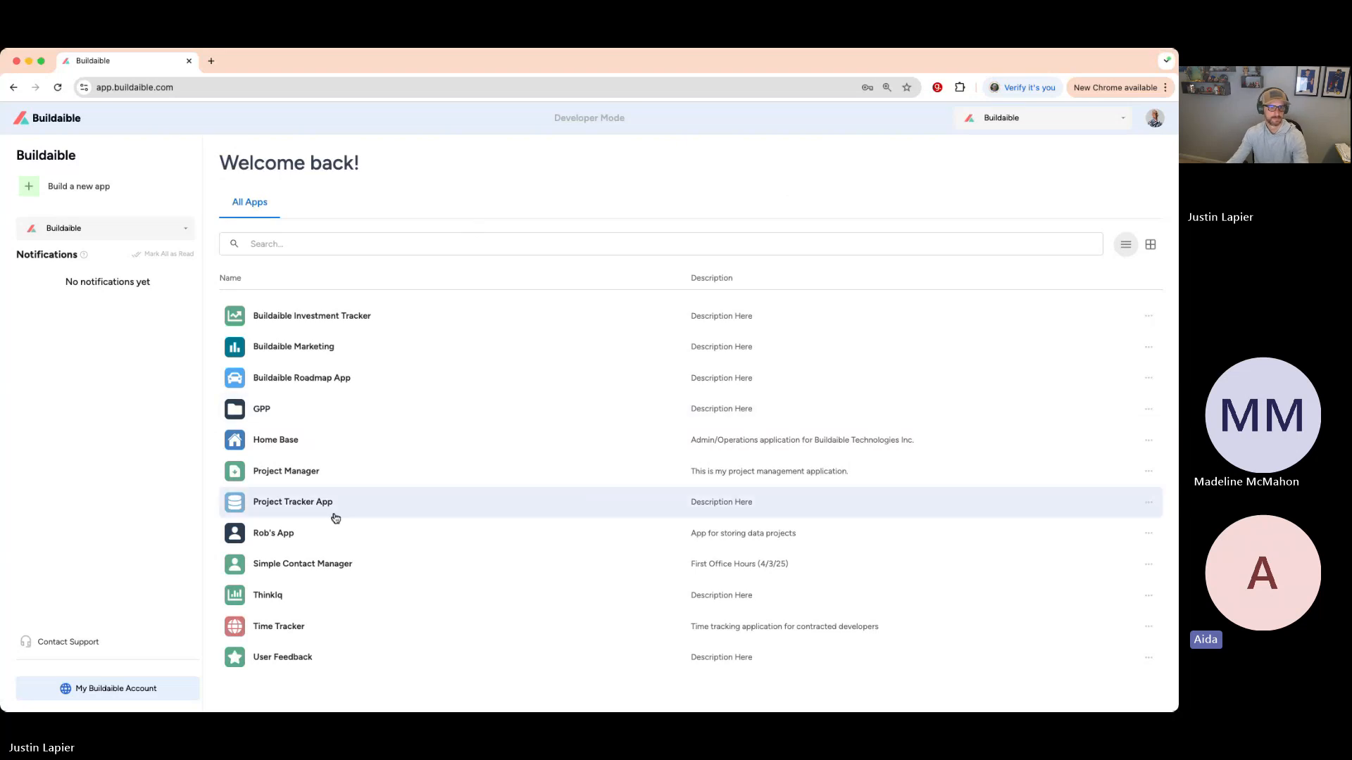
- Look into Home Base, then go back to the app list and open Buildaible Investment Tracker
{"action": "left_click", "coordinate": [287, 440]}
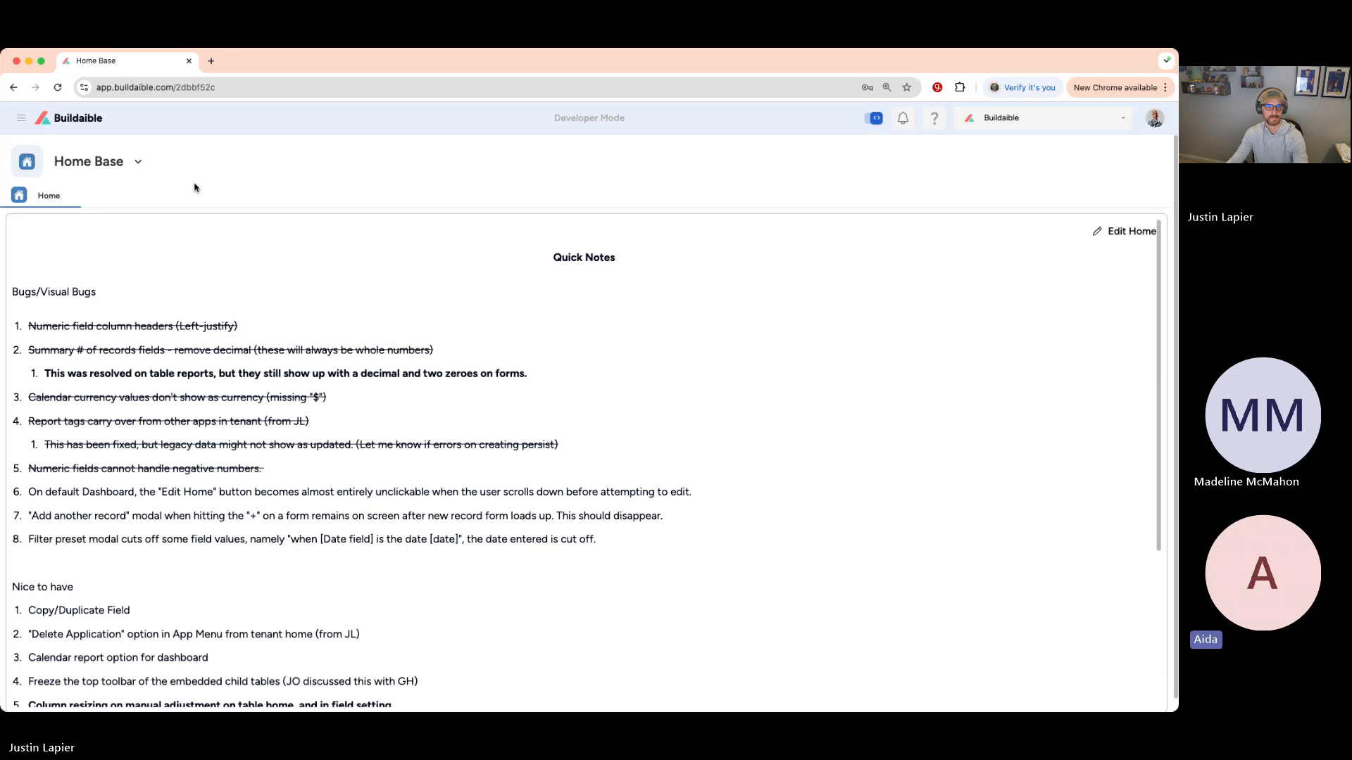
{"action": "left_click", "coordinate": [79, 118]}
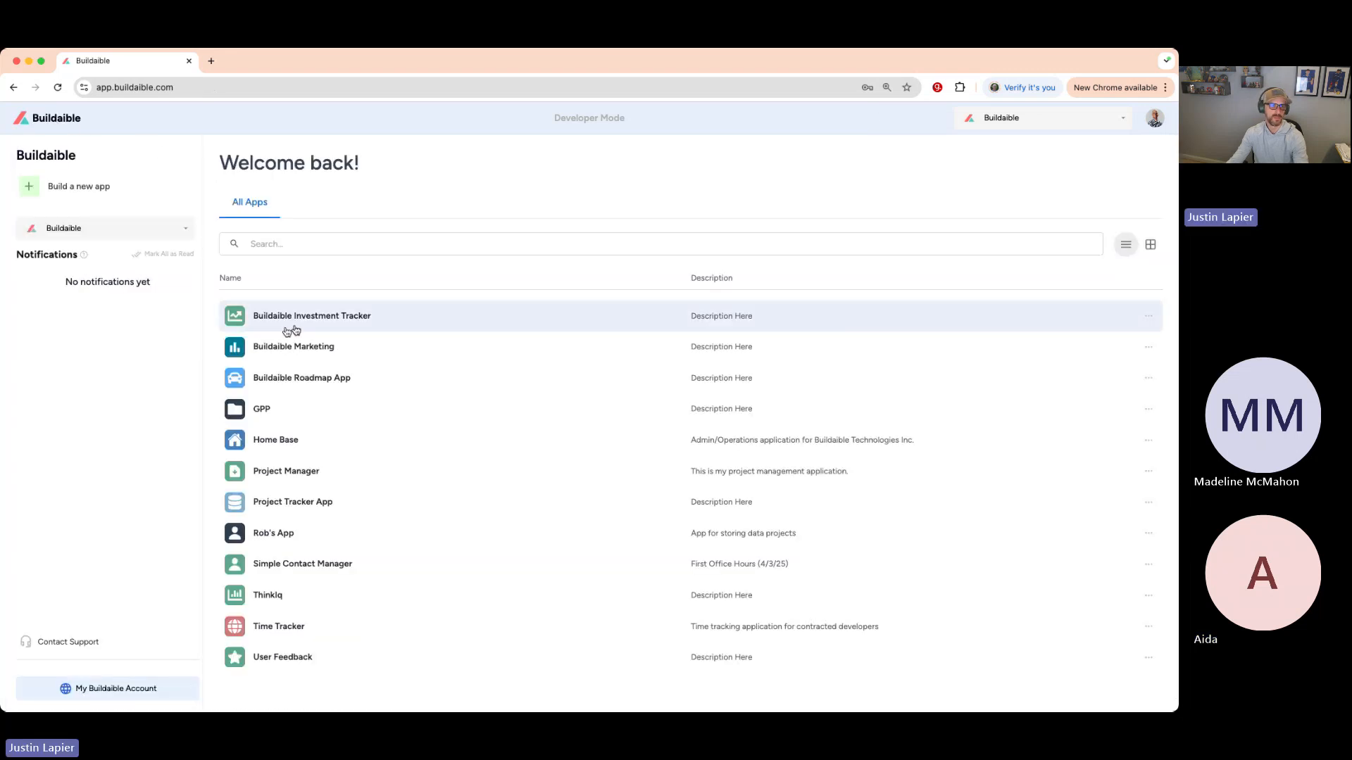
{"action": "left_click", "coordinate": [315, 323]}
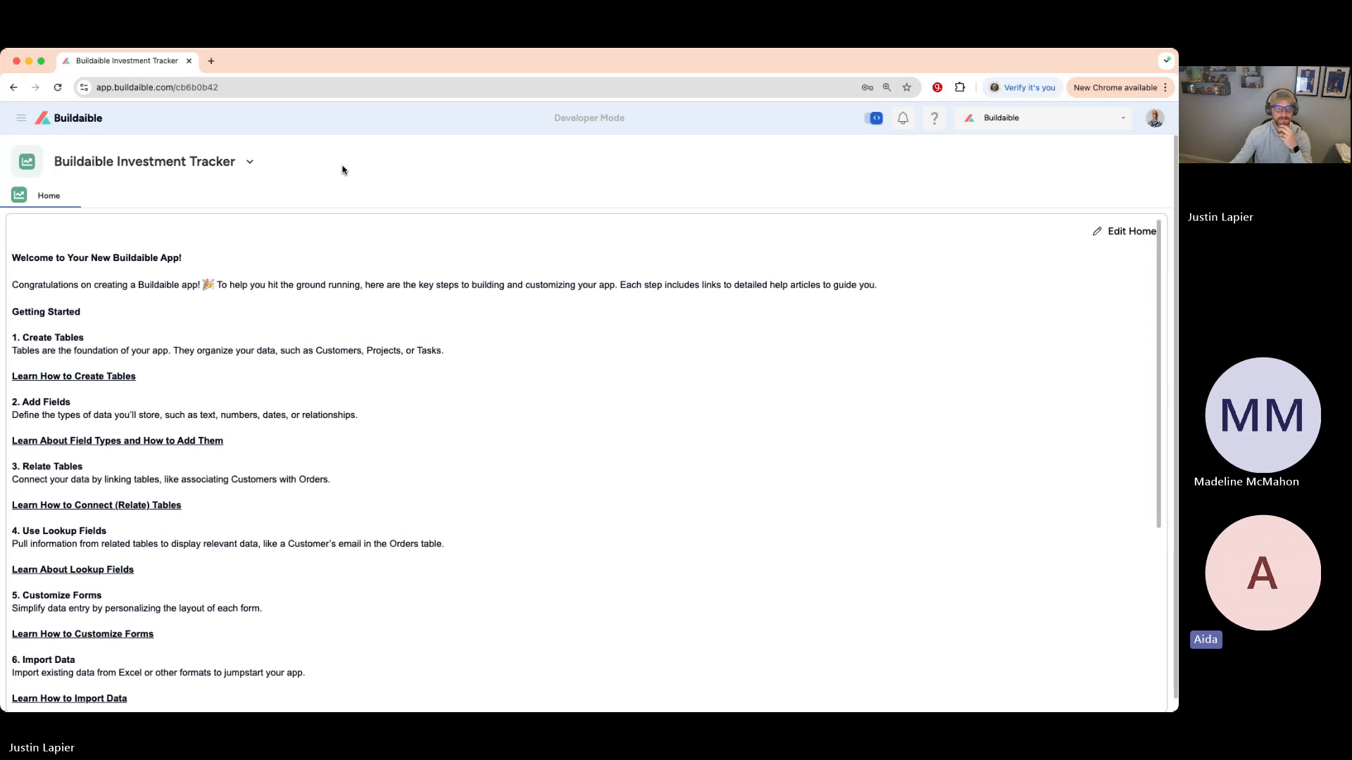
- Toggle the navigation panel between hidden, popover and docked, finally leaving it docked open
{"action": "left_click", "coordinate": [21, 118]}
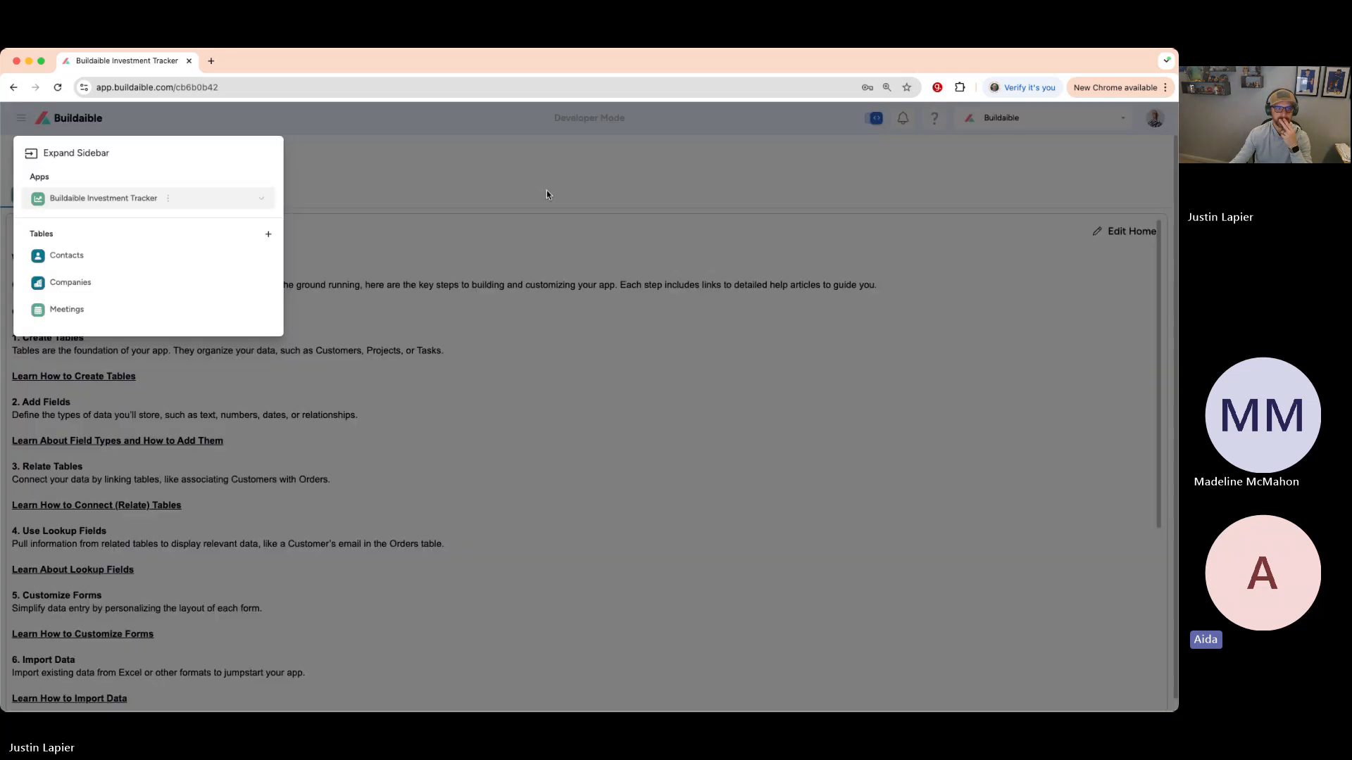
{"action": "left_click", "coordinate": [67, 155]}
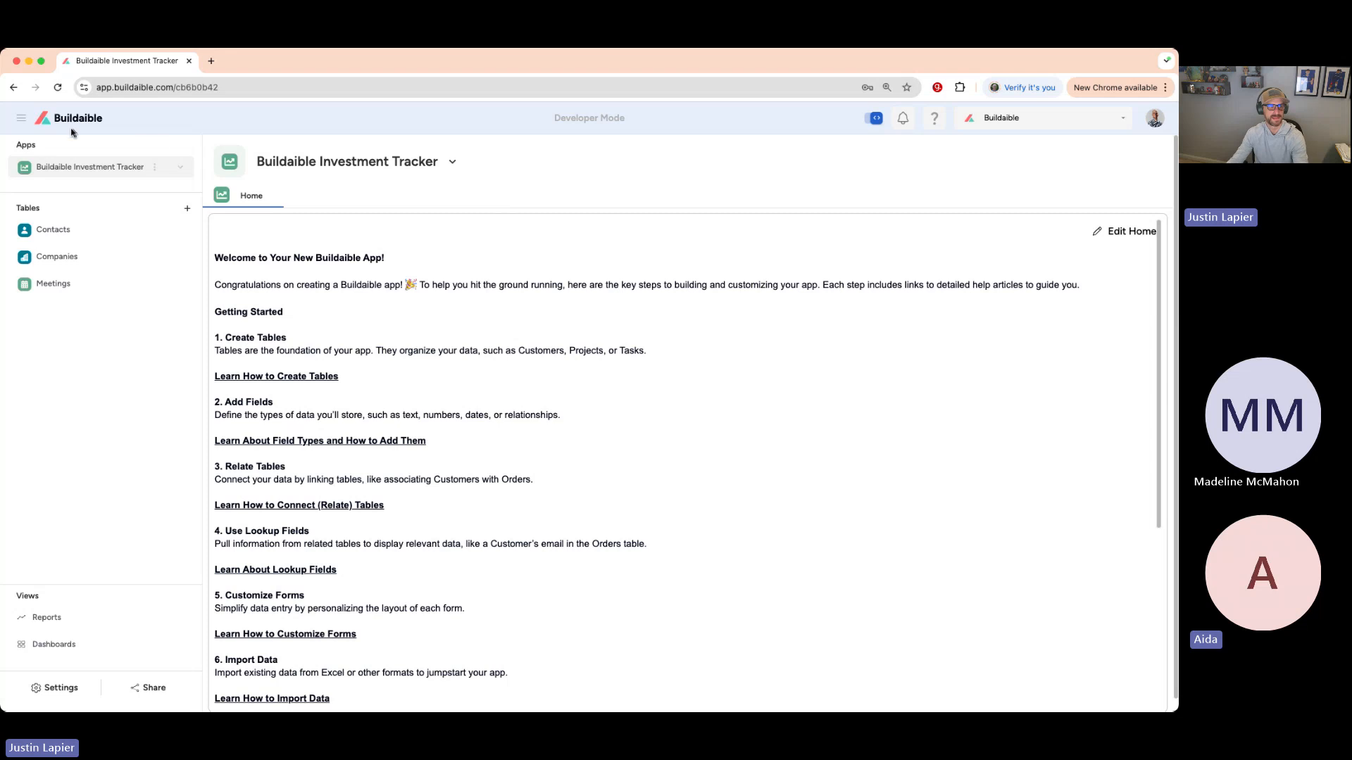
{"action": "left_click", "coordinate": [22, 118]}
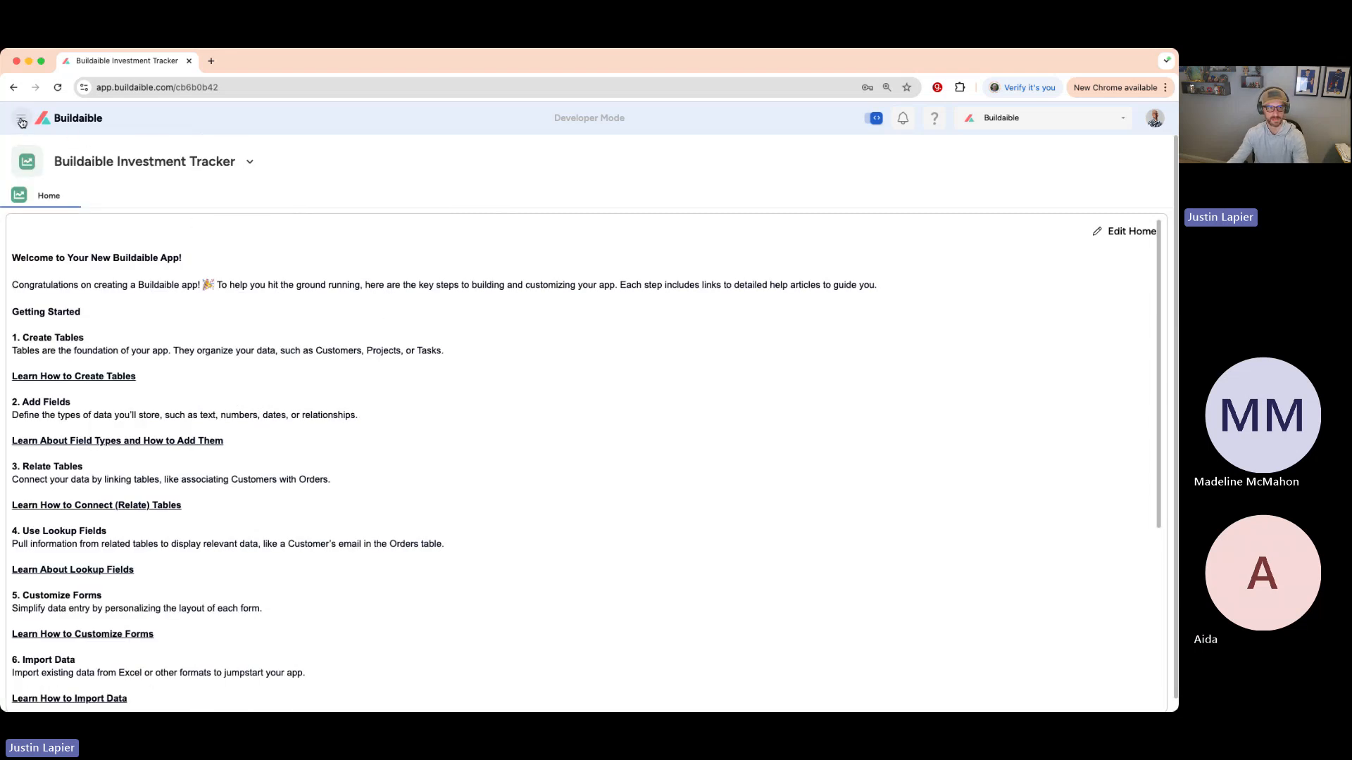
{"action": "mouse_move", "coordinate": [22, 119]}
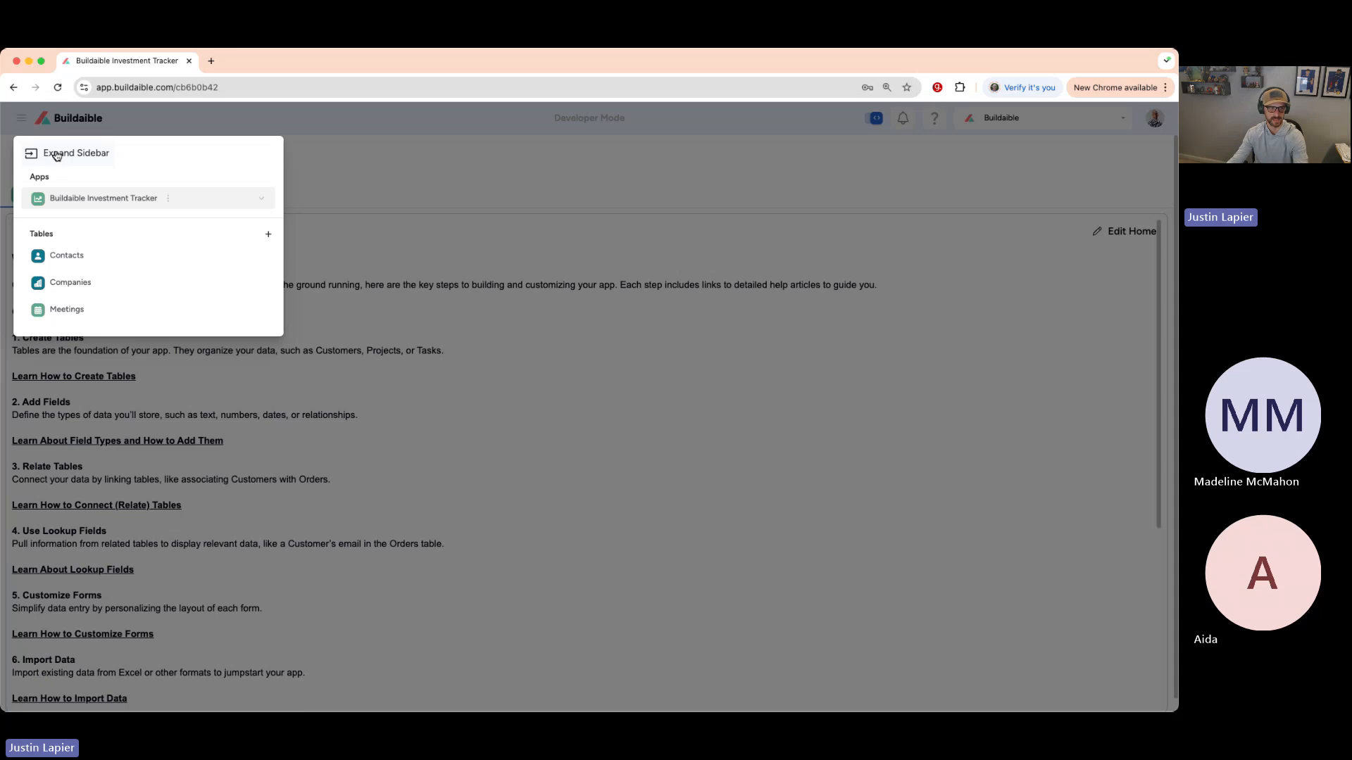
{"action": "left_click", "coordinate": [52, 155]}
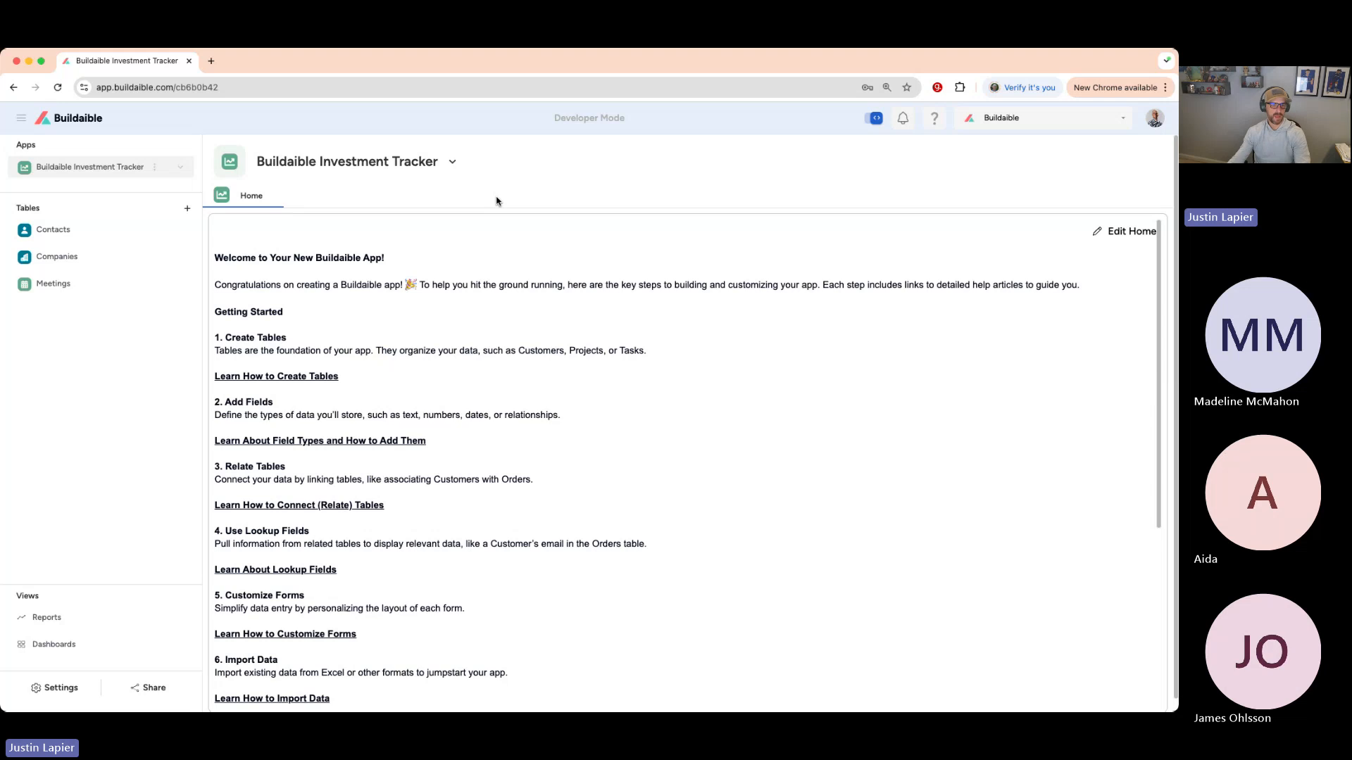
{"action": "left_click", "coordinate": [29, 120]}
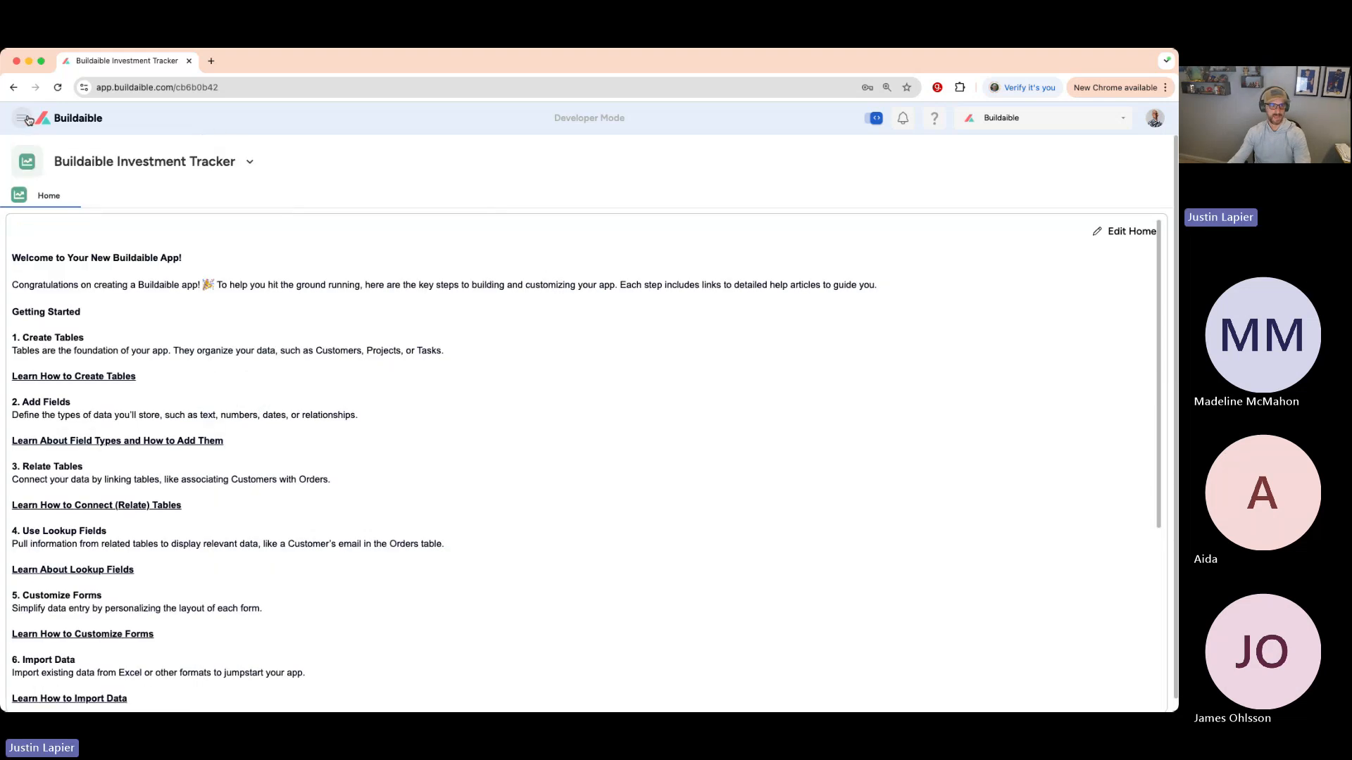
{"action": "left_click", "coordinate": [29, 118]}
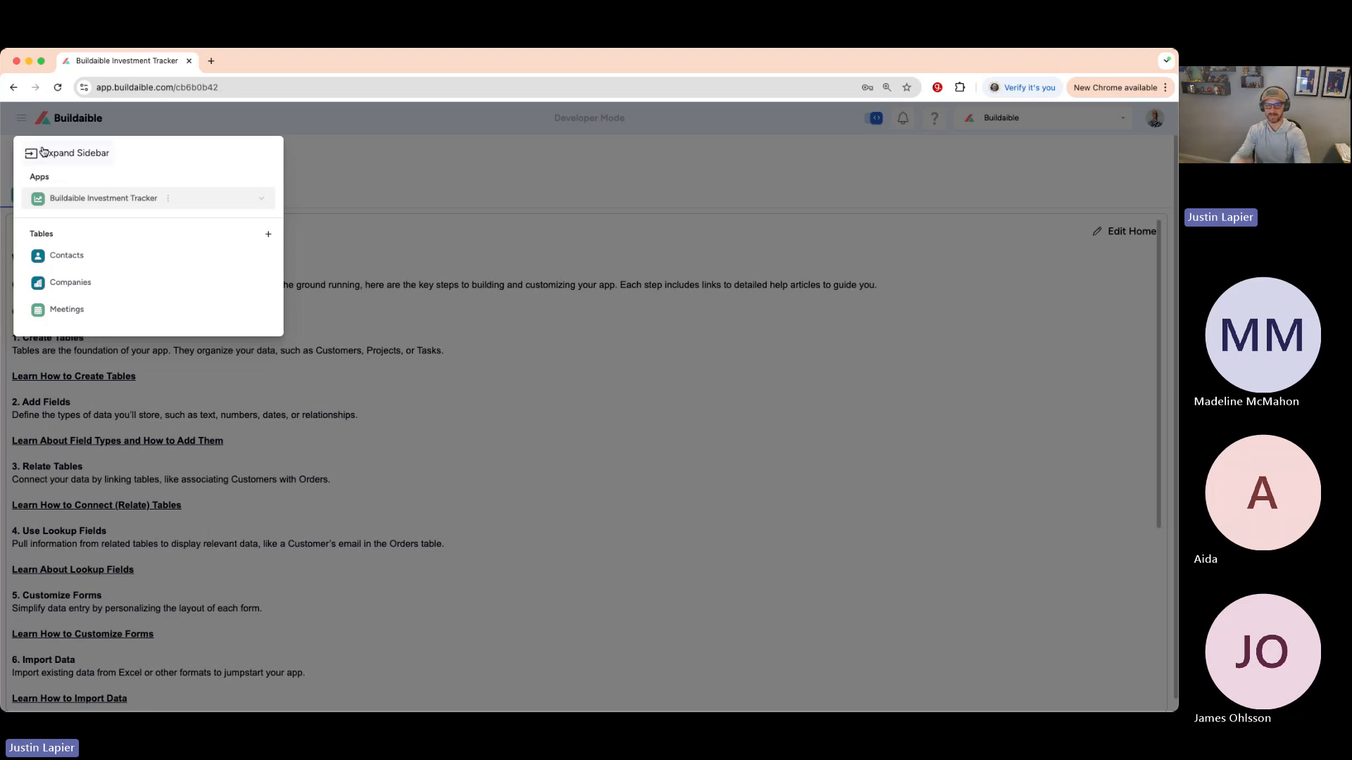
{"action": "left_click", "coordinate": [411, 175]}
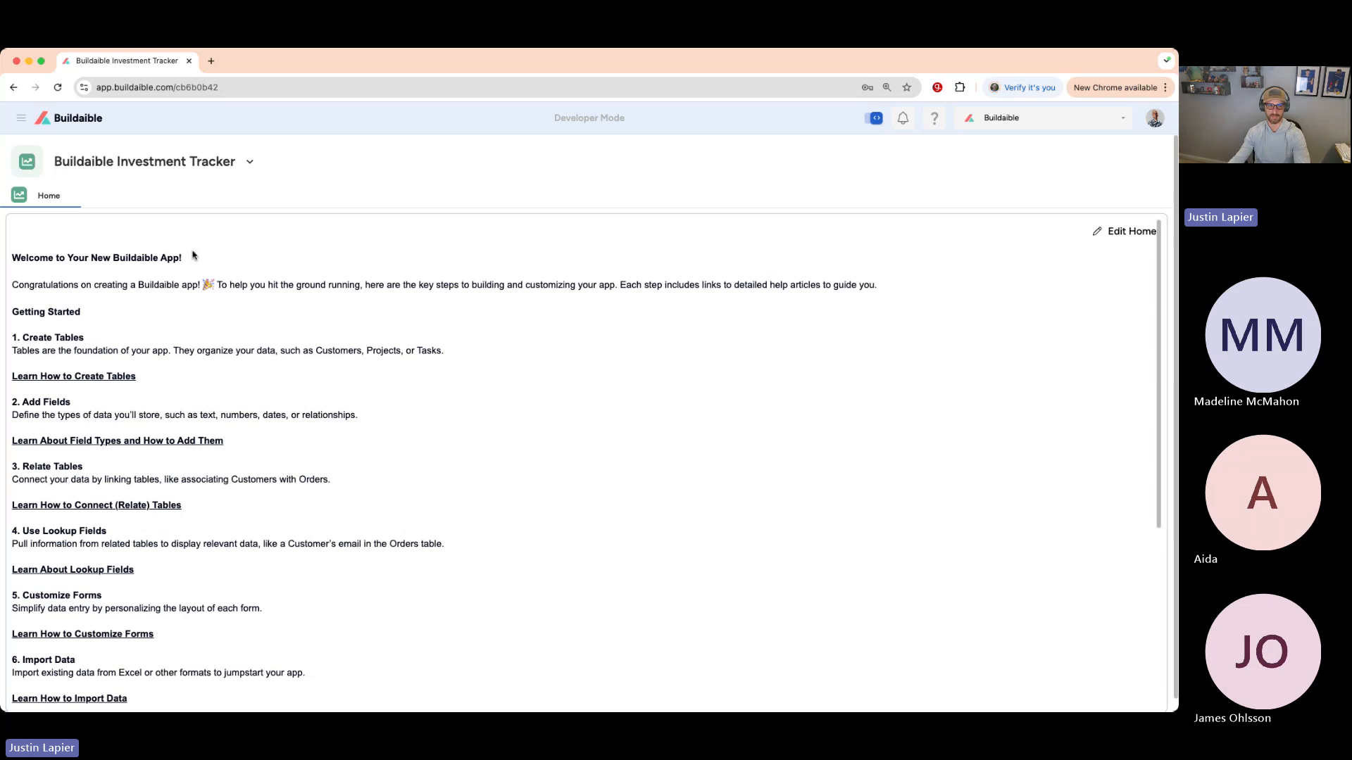
{"action": "left_click", "coordinate": [14, 120]}
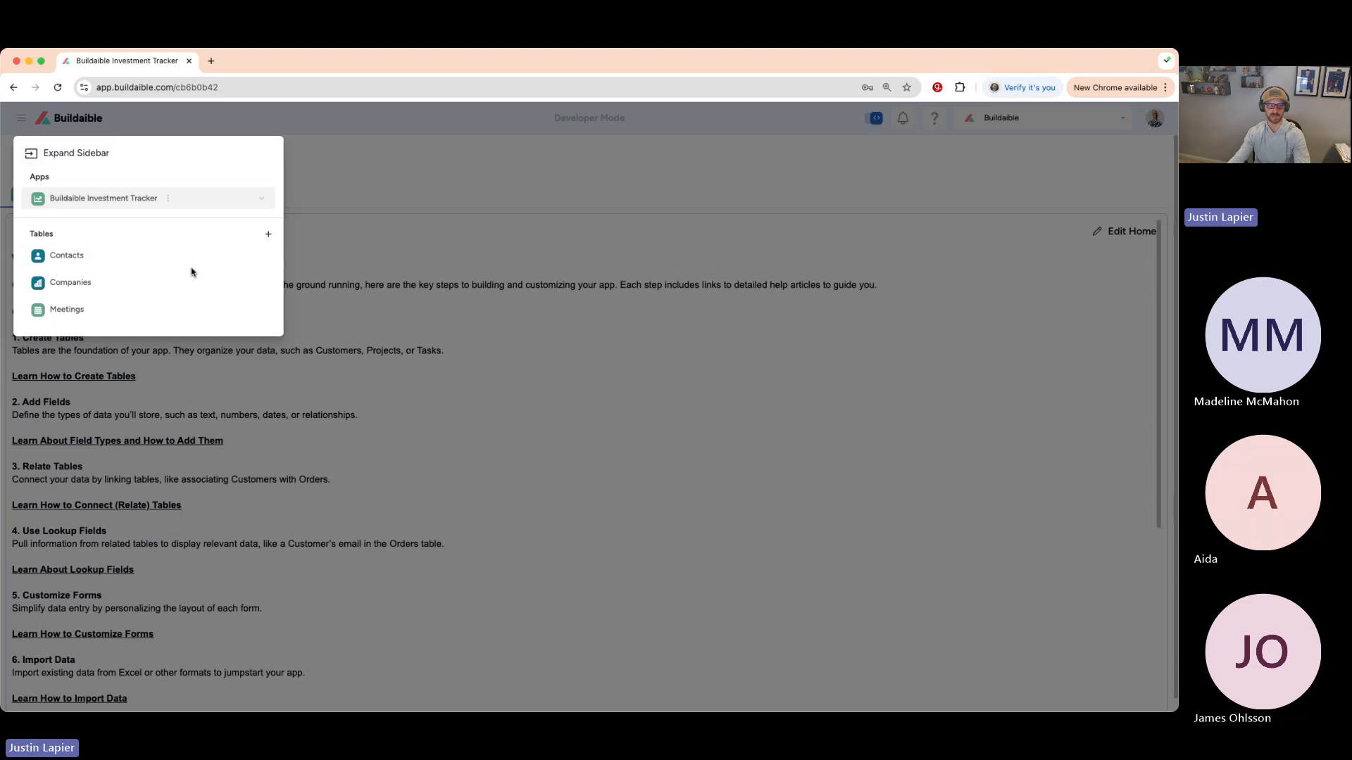
{"action": "left_click", "coordinate": [31, 155]}
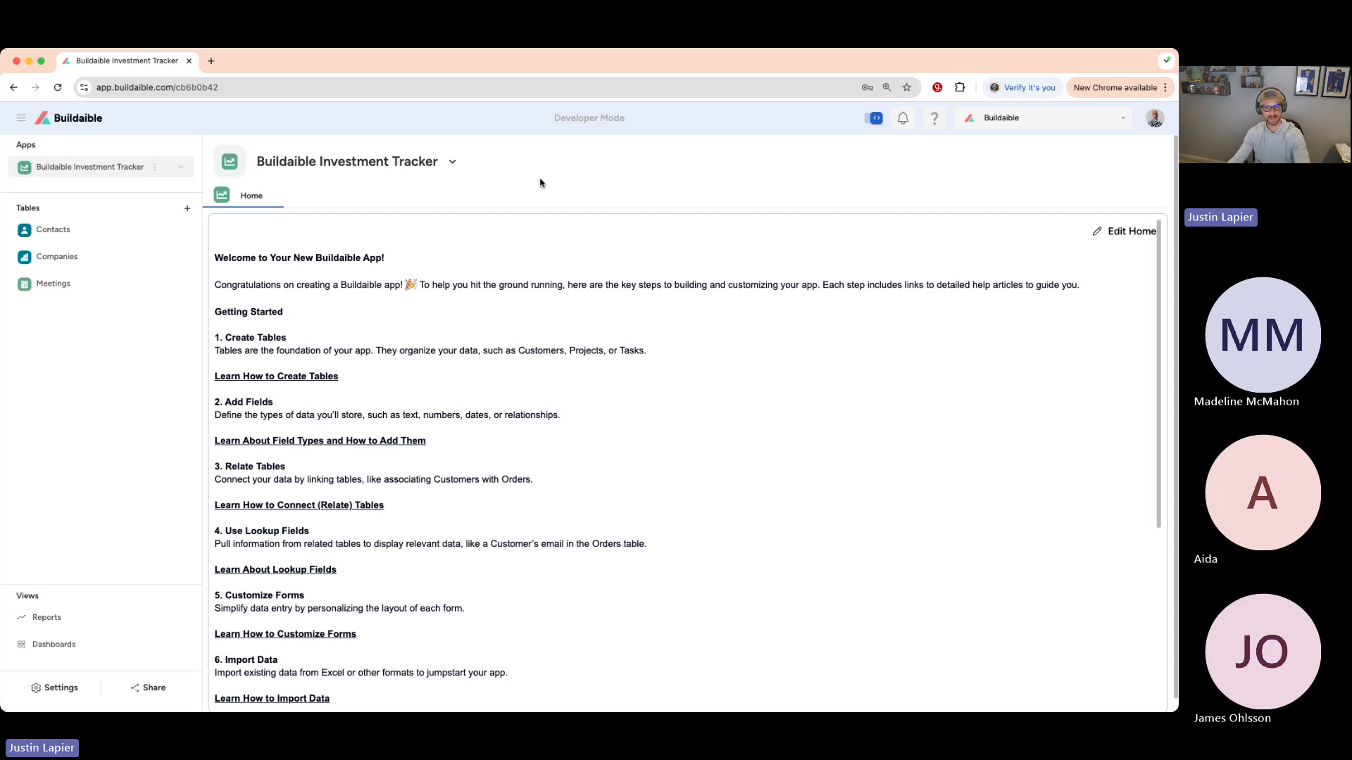
- Open the Test contact from the Contacts table and bring up its field and form options
{"action": "left_click", "coordinate": [91, 233]}
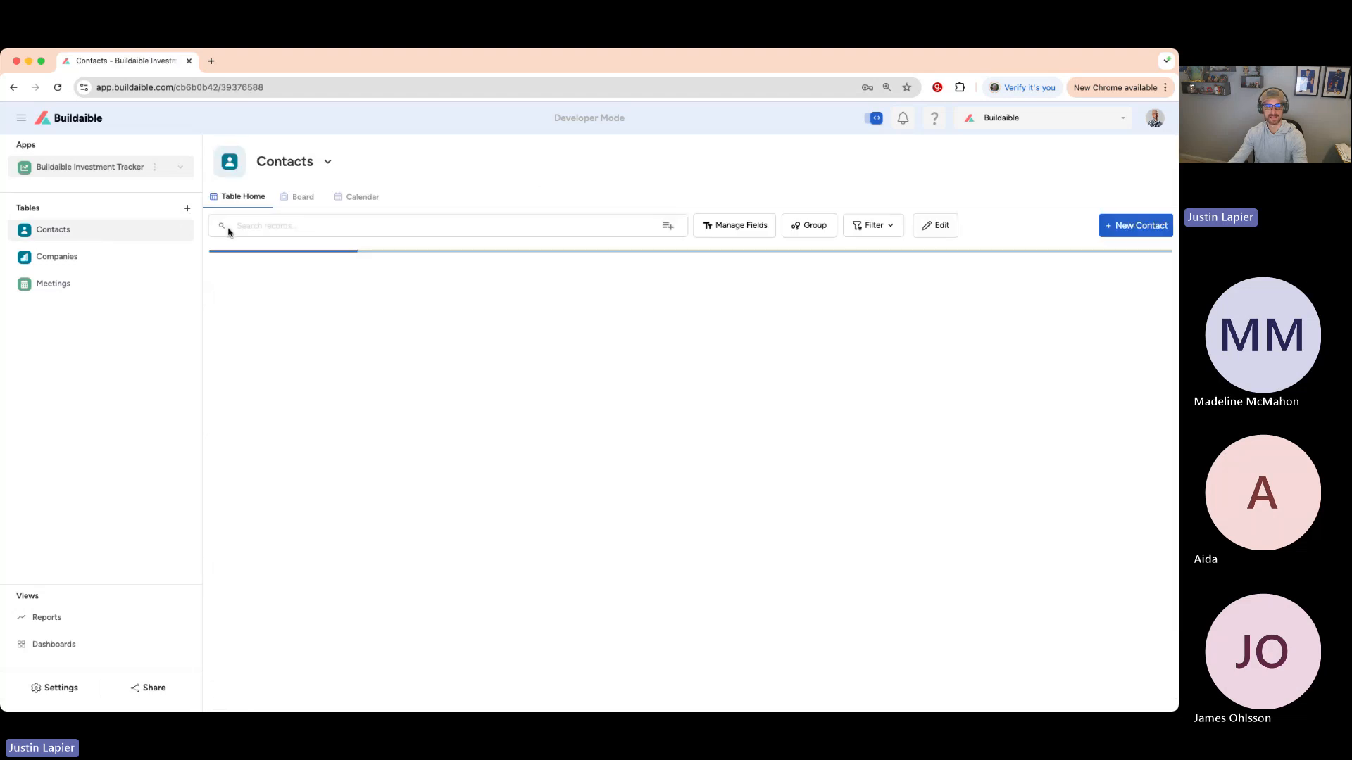
{"action": "scroll", "coordinate": [229, 232], "scroll_direction": "up", "scroll_amount": 5}
{"action": "scroll", "coordinate": [344, 290], "scroll_direction": "down", "scroll_amount": 4}
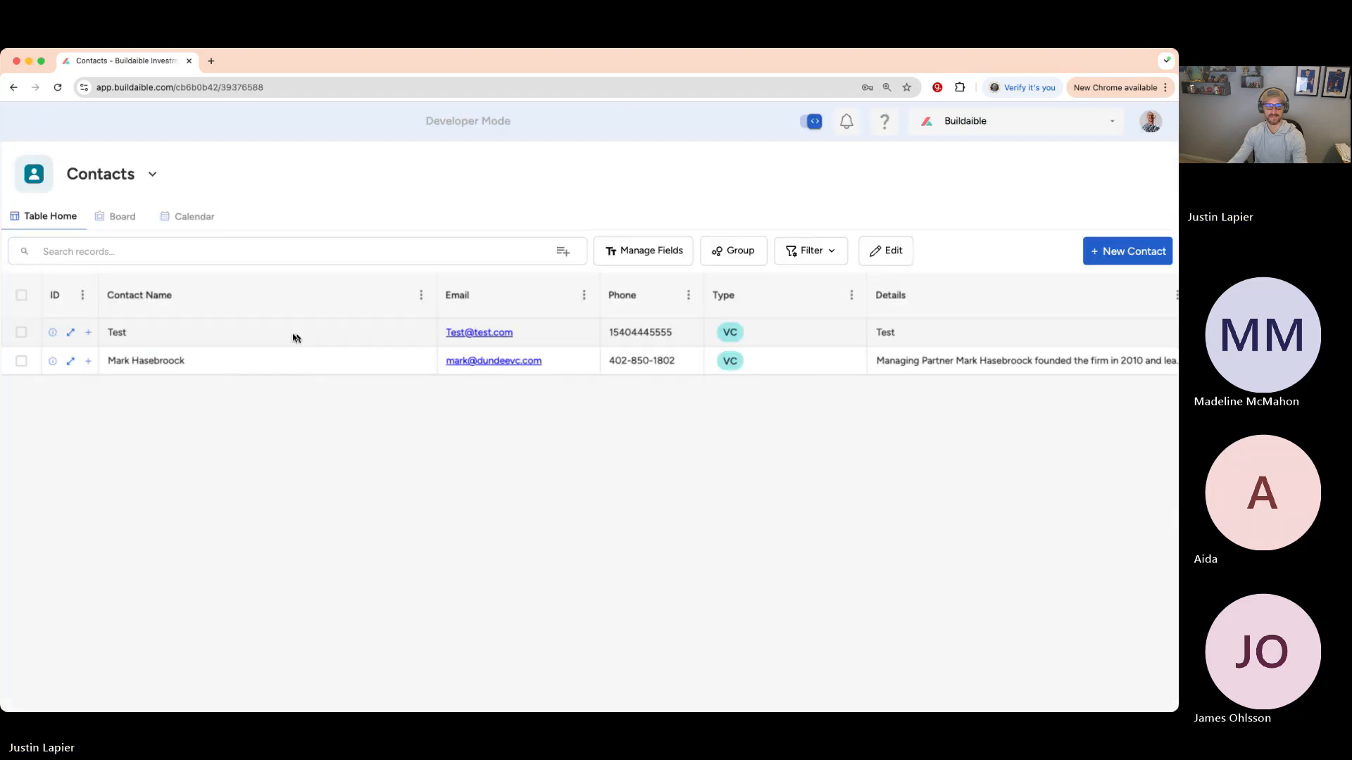
{"action": "left_click", "coordinate": [76, 334]}
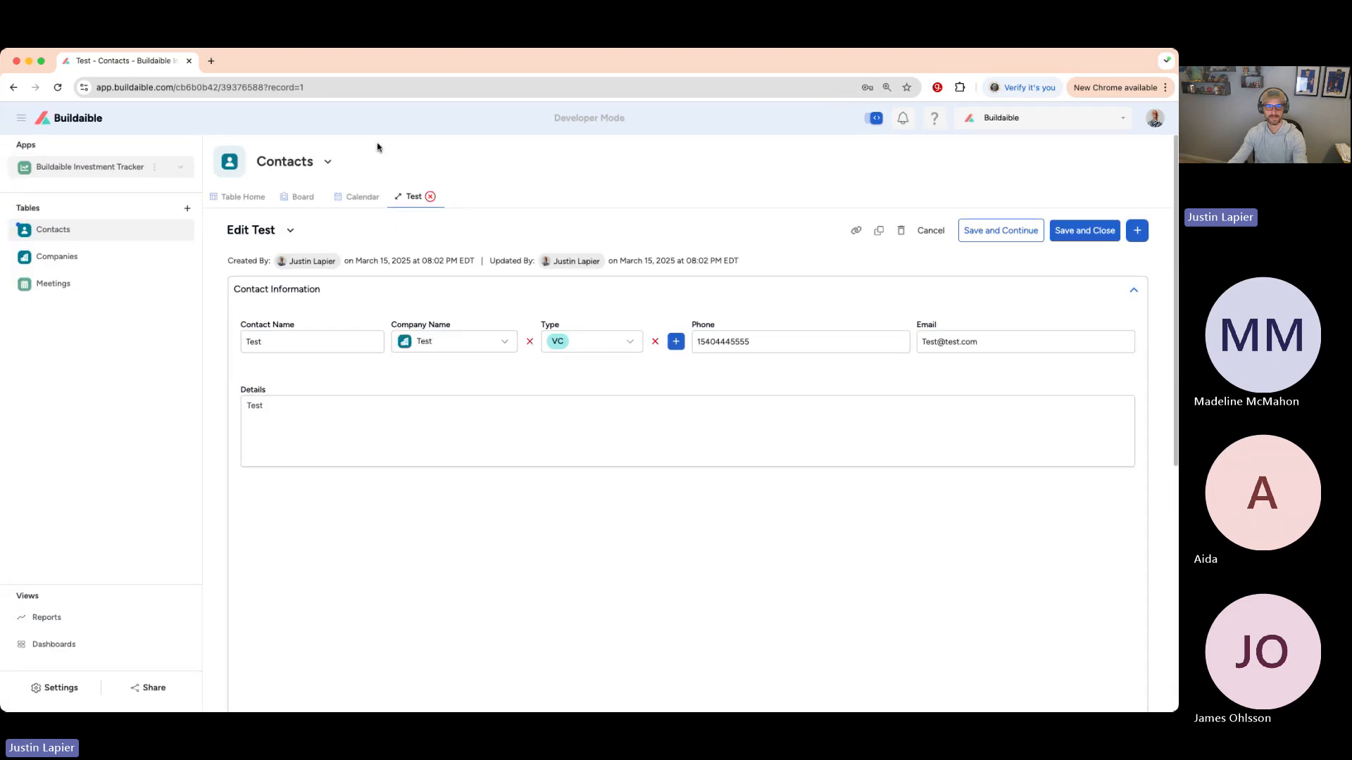
{"action": "left_click", "coordinate": [327, 163]}
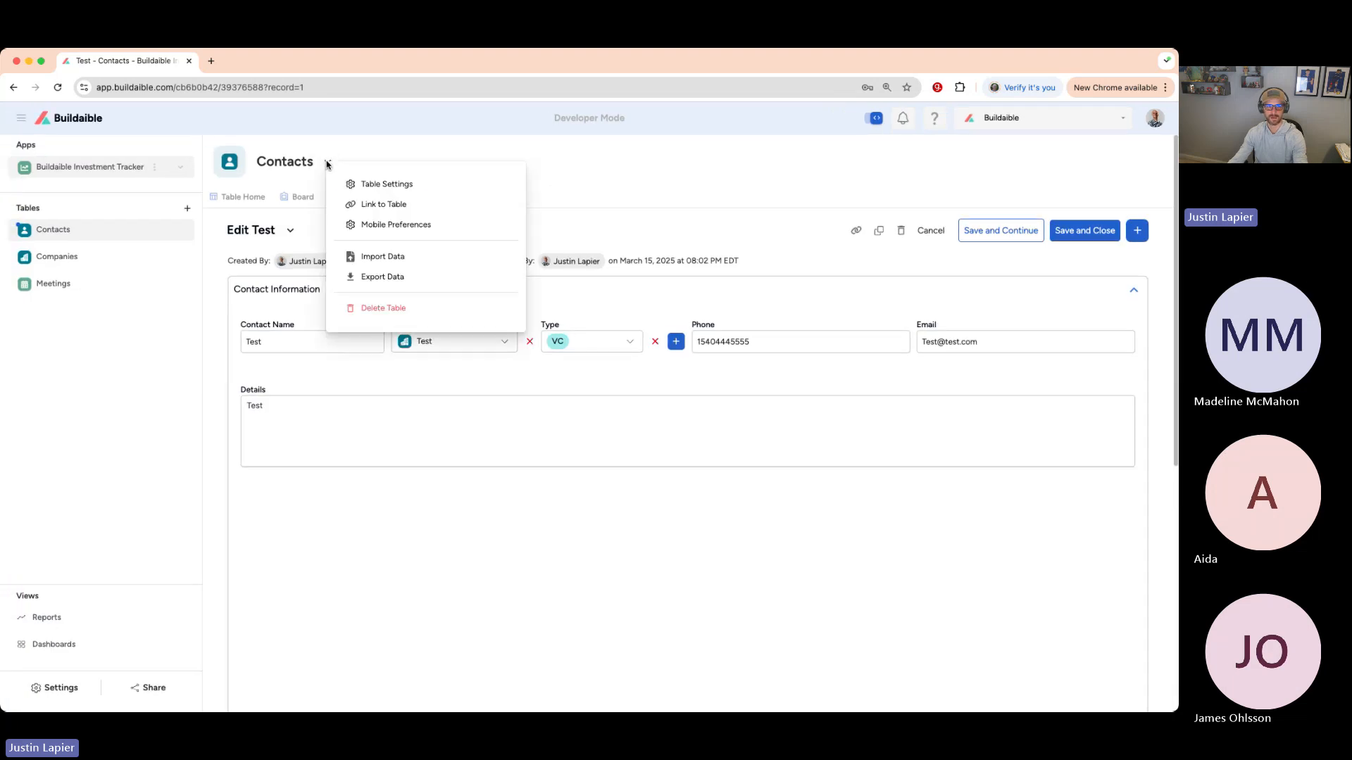
{"action": "left_click", "coordinate": [382, 149]}
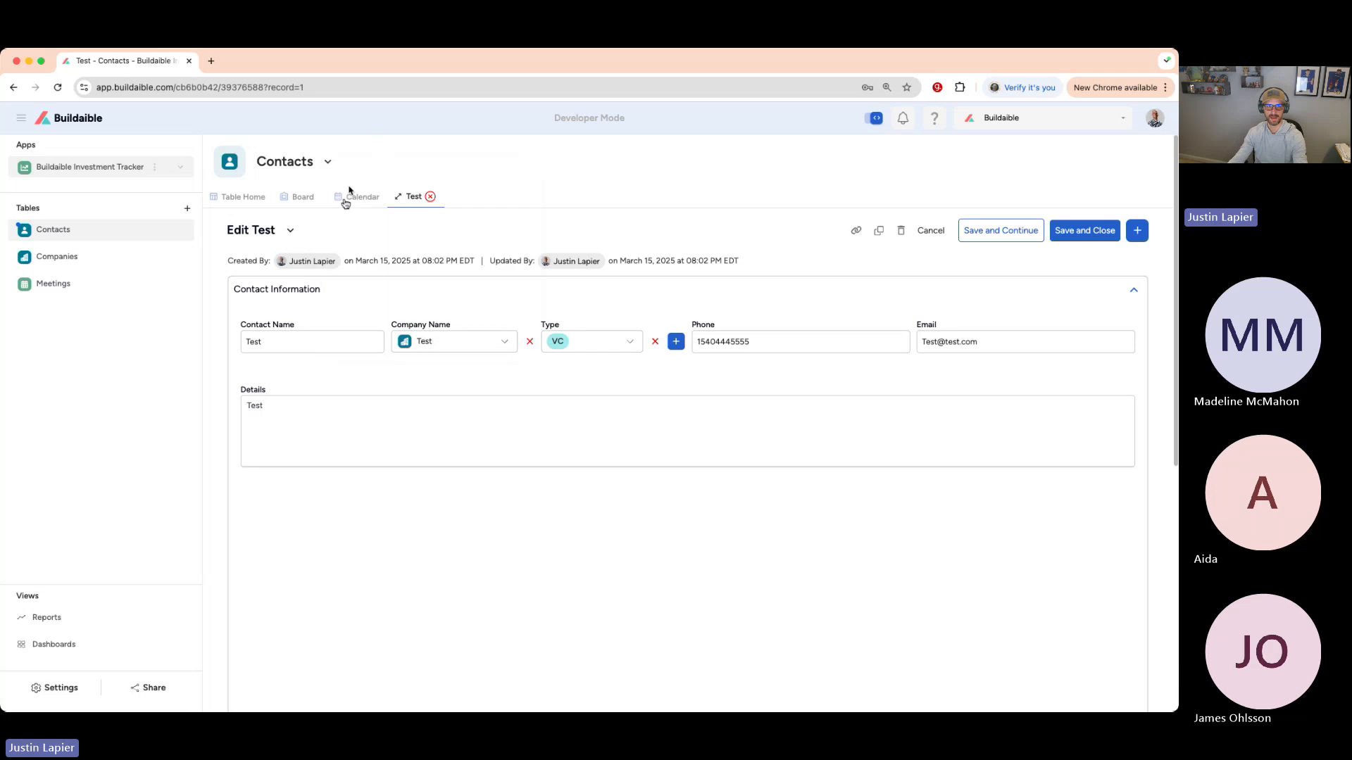
{"action": "left_click", "coordinate": [290, 230]}
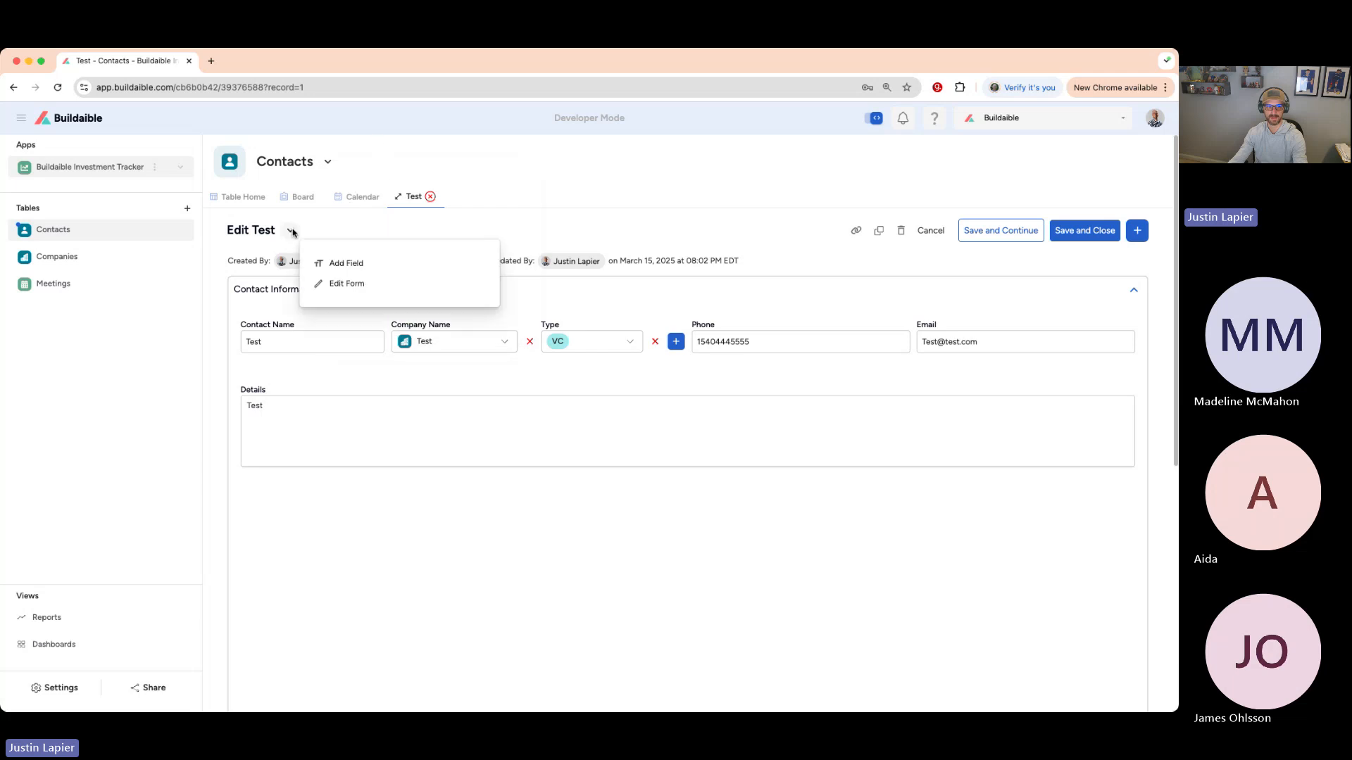
- Open and save the Contacts form editor twice, collapsing the navigation panel before the second save
{"action": "left_click", "coordinate": [343, 283]}
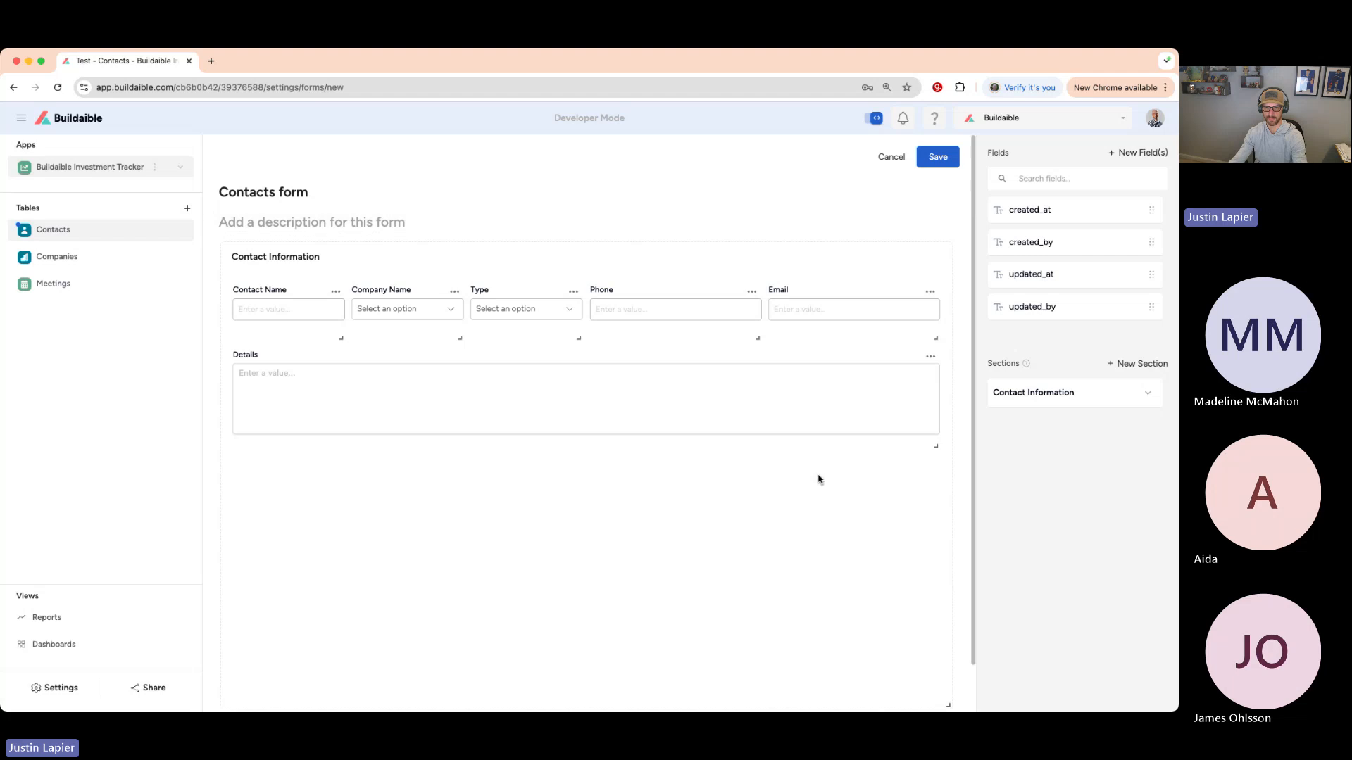
{"action": "left_click", "coordinate": [938, 158]}
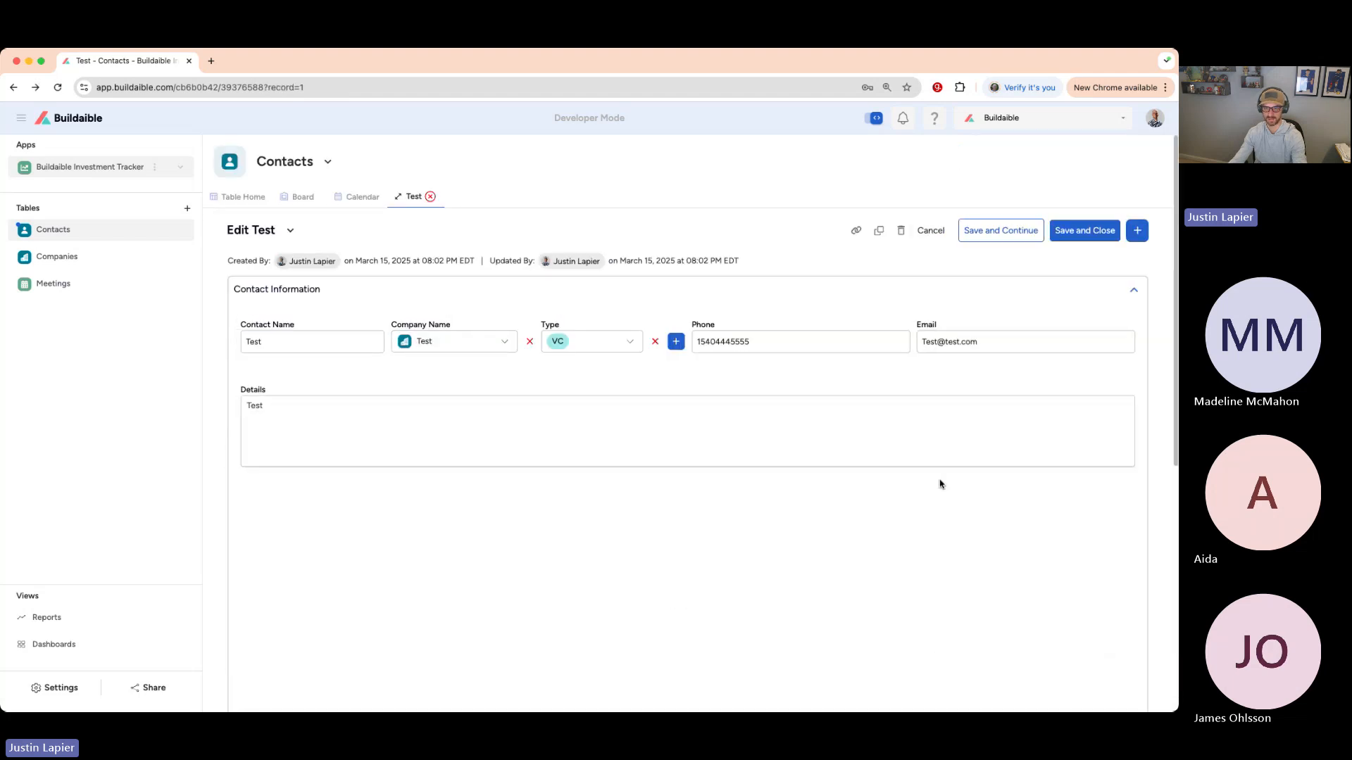
{"action": "left_click", "coordinate": [290, 230]}
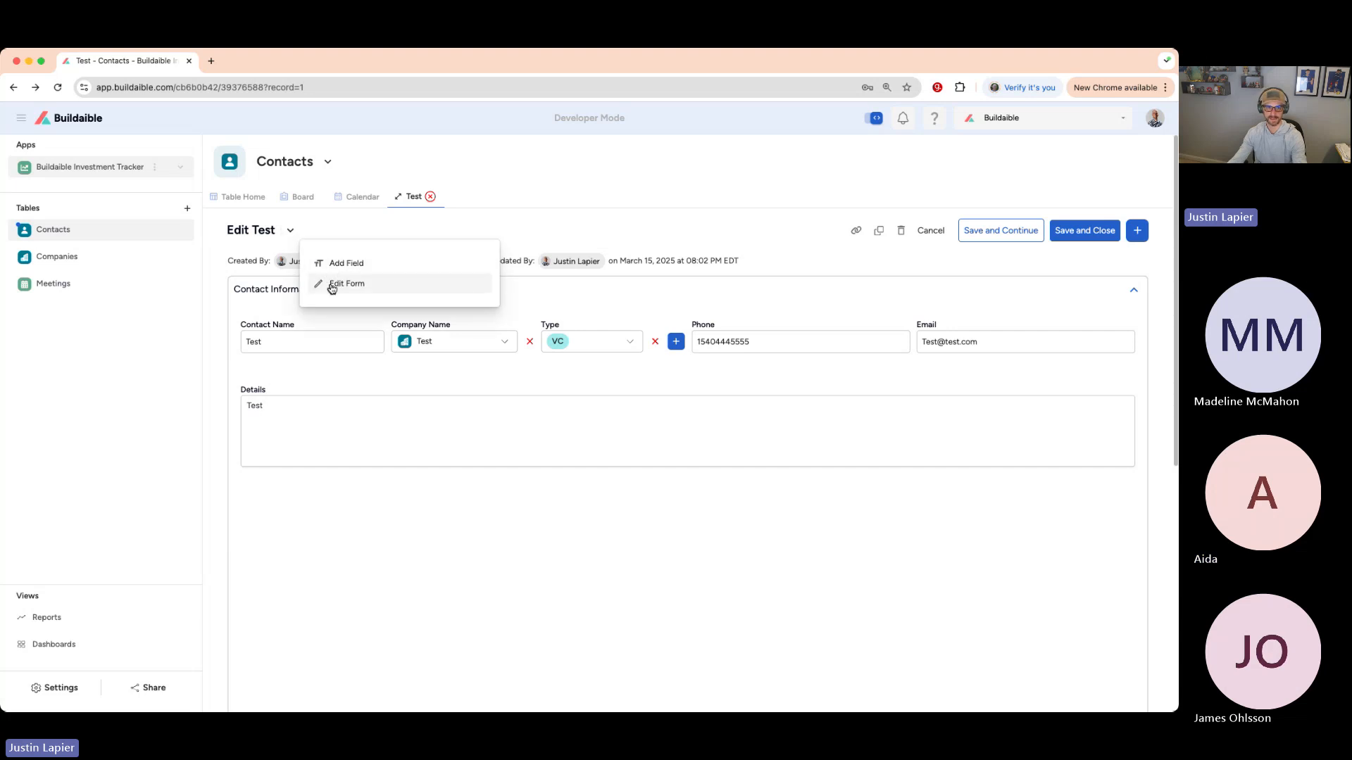
{"action": "left_click", "coordinate": [334, 285]}
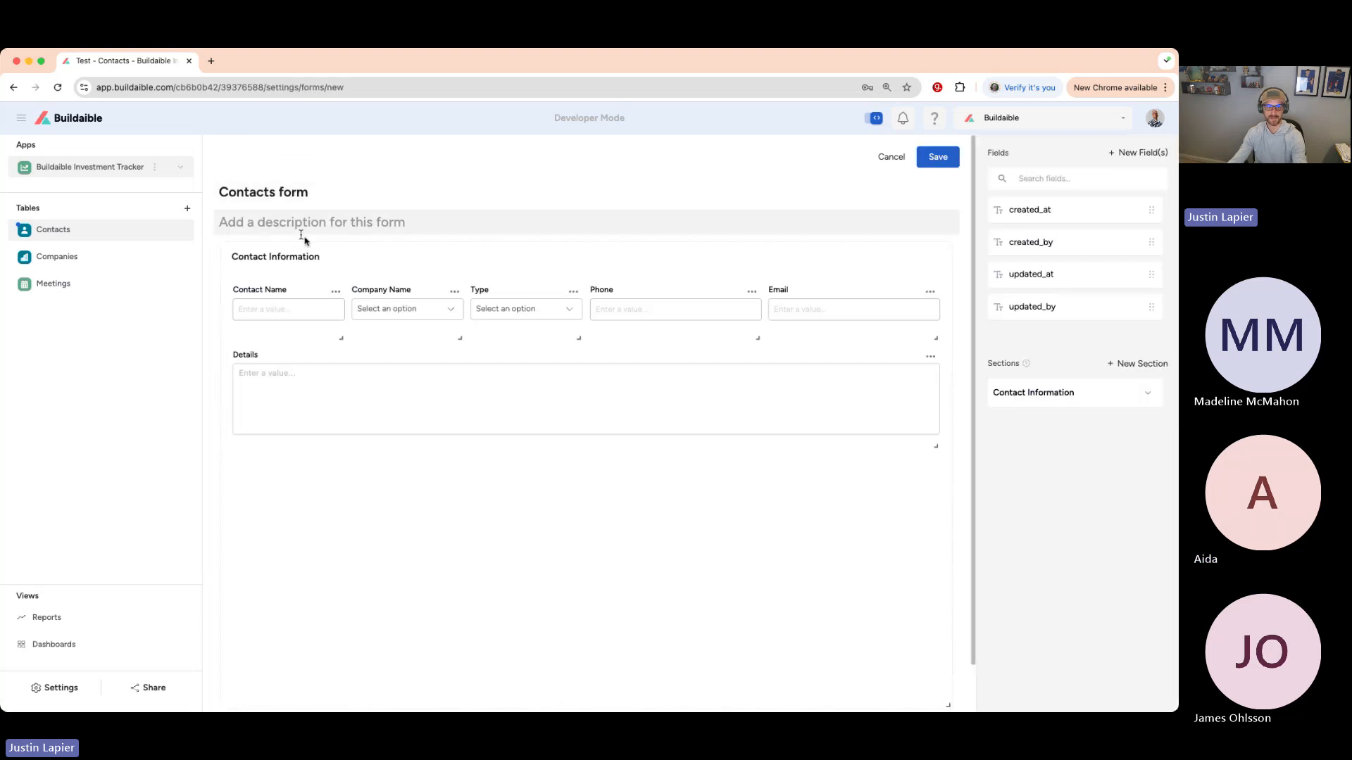
{"action": "left_click", "coordinate": [34, 121]}
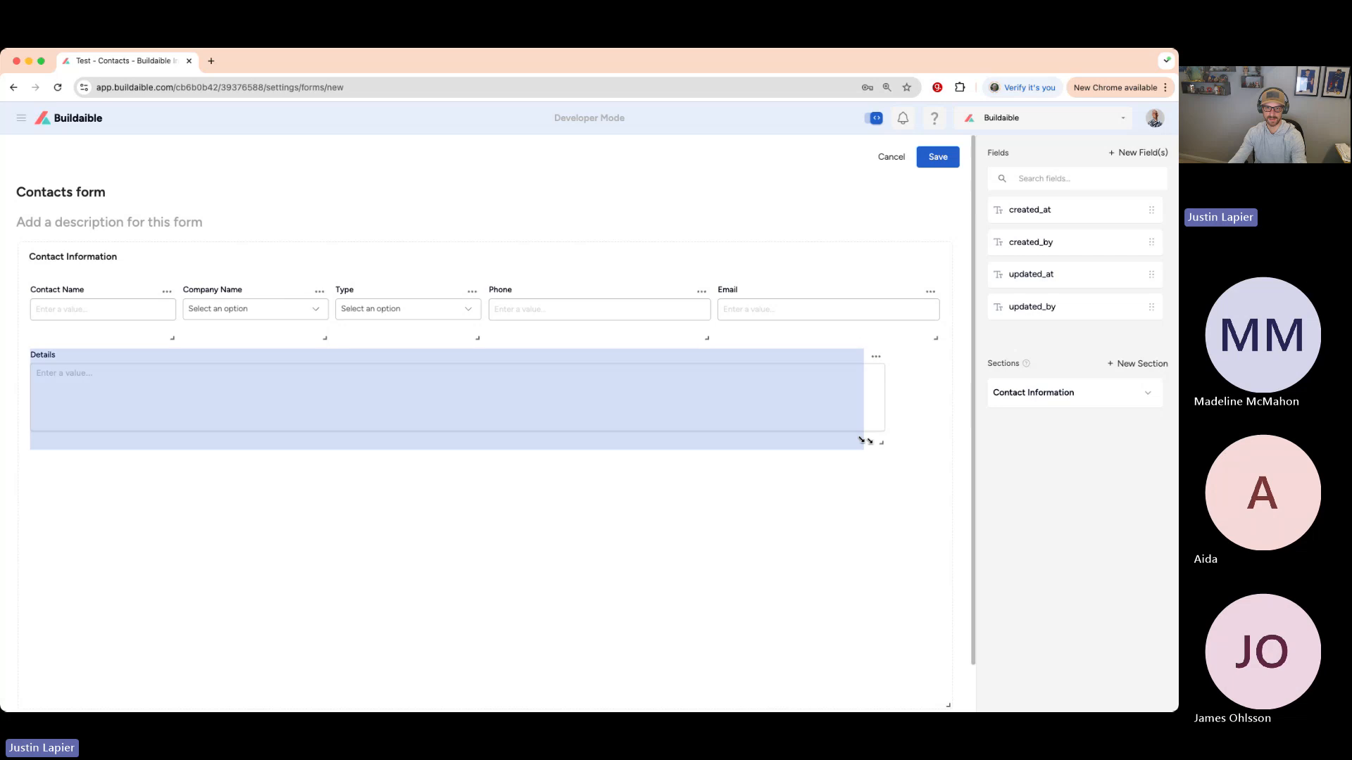
{"action": "left_click", "coordinate": [937, 156]}
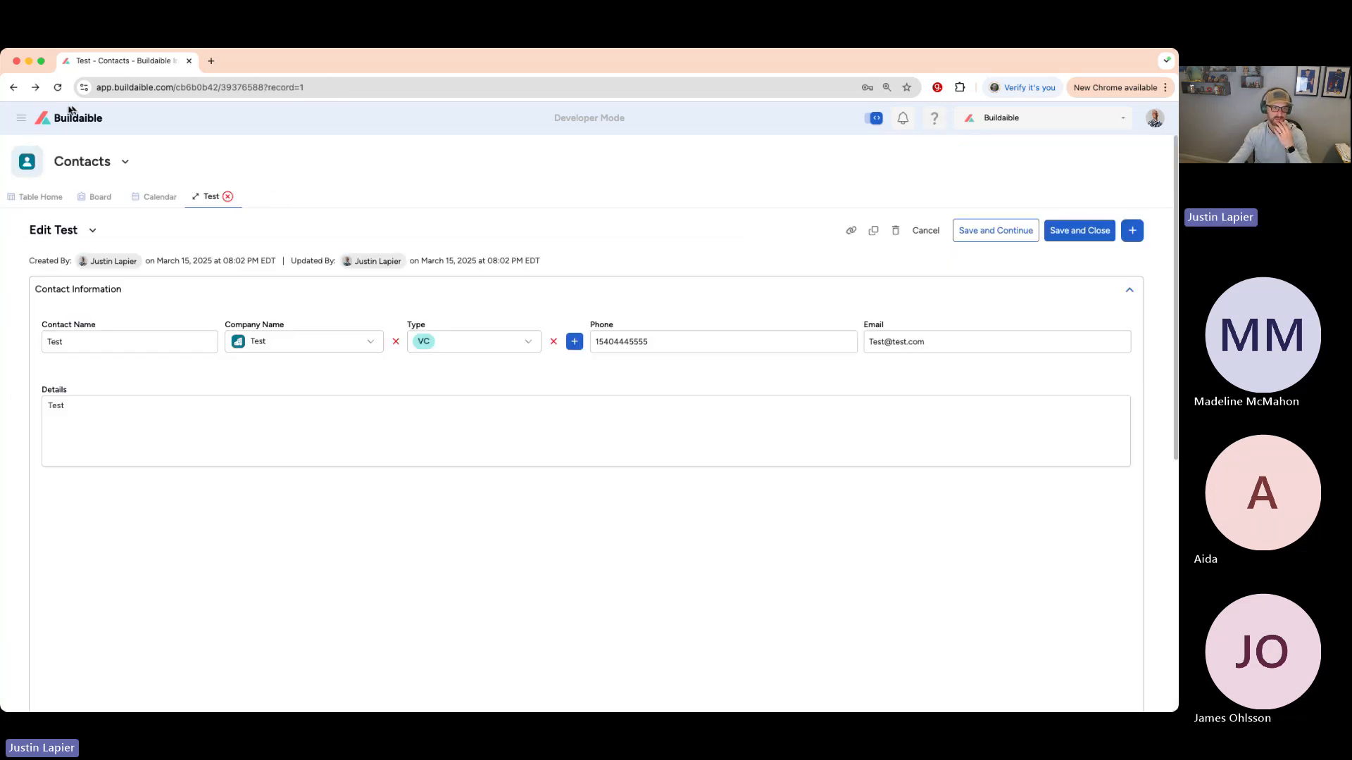
- Dock the navigation panel open and close the Test record back to the Contacts table
{"action": "left_click", "coordinate": [22, 118]}
{"action": "left_click", "coordinate": [83, 158]}
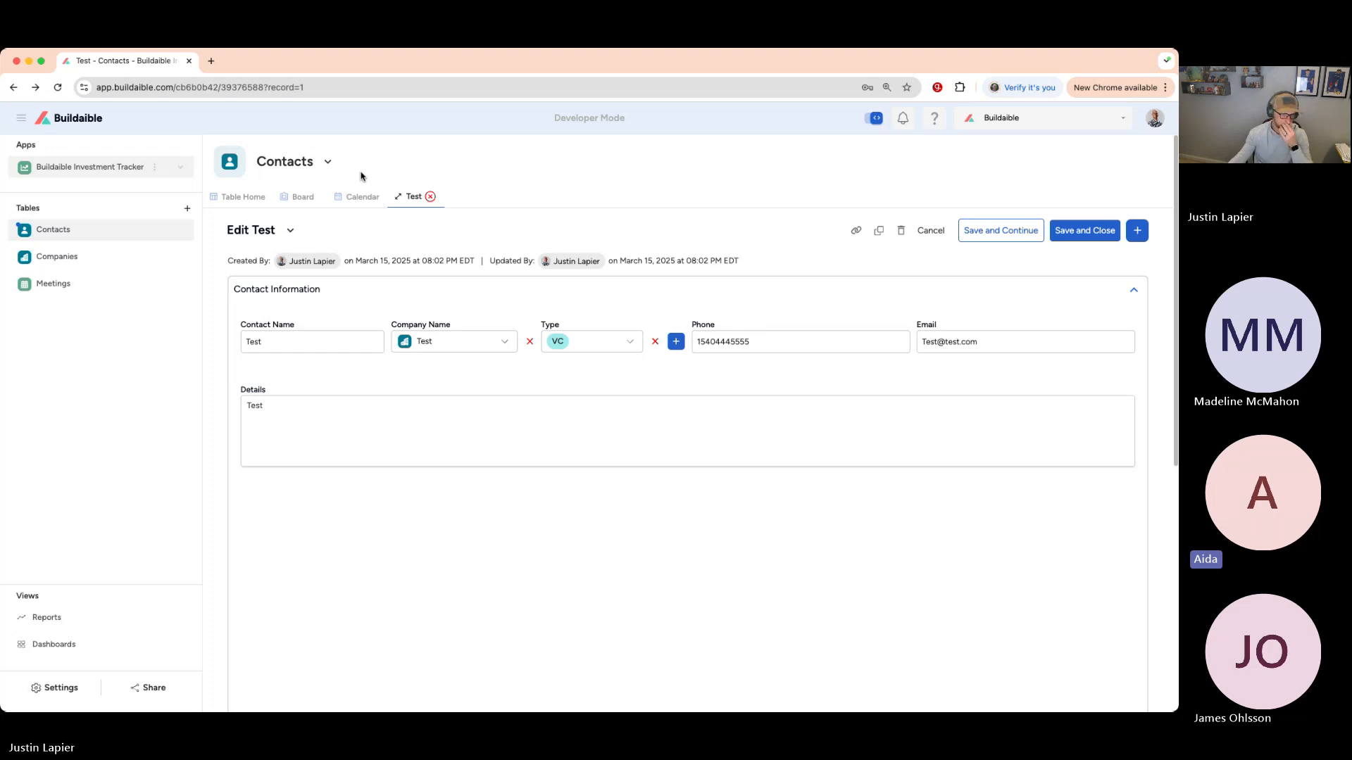
{"action": "left_click", "coordinate": [430, 197]}
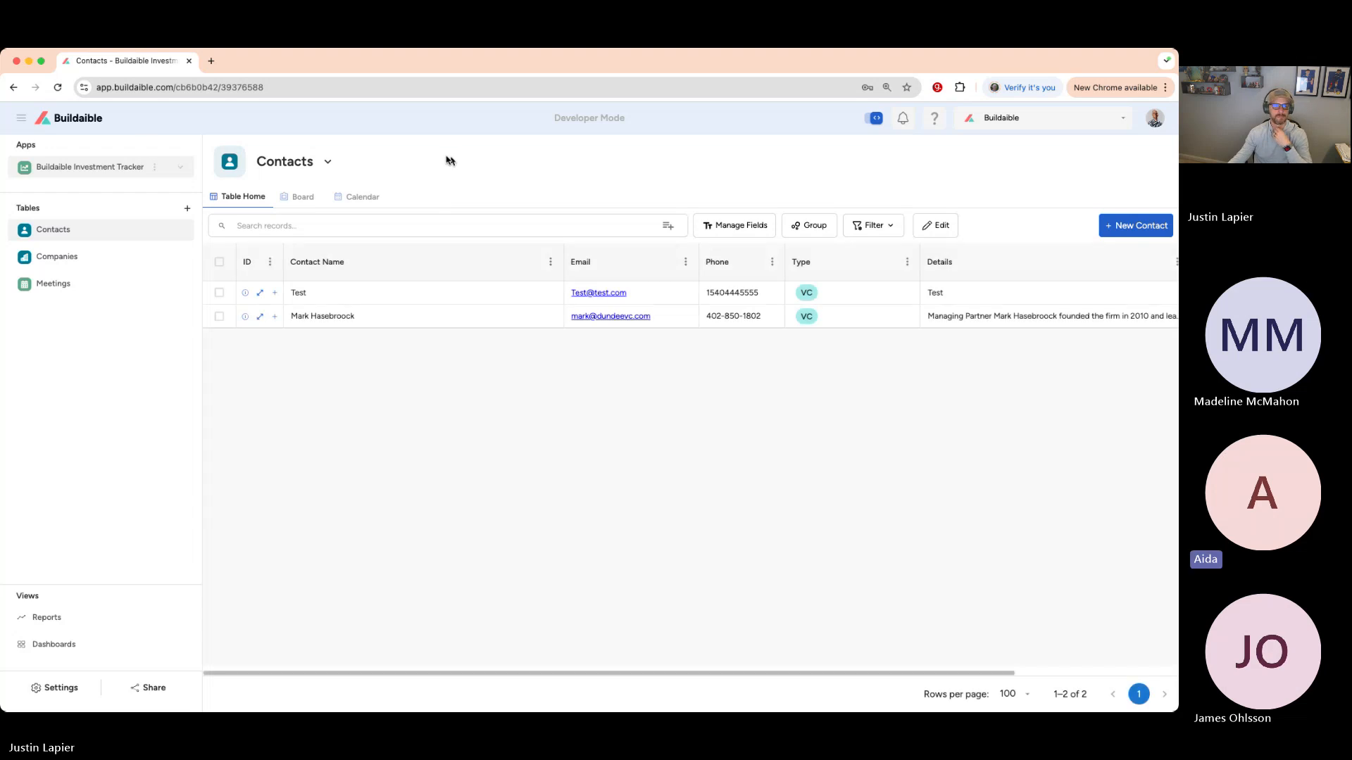
{"action": "left_click", "coordinate": [59, 124]}
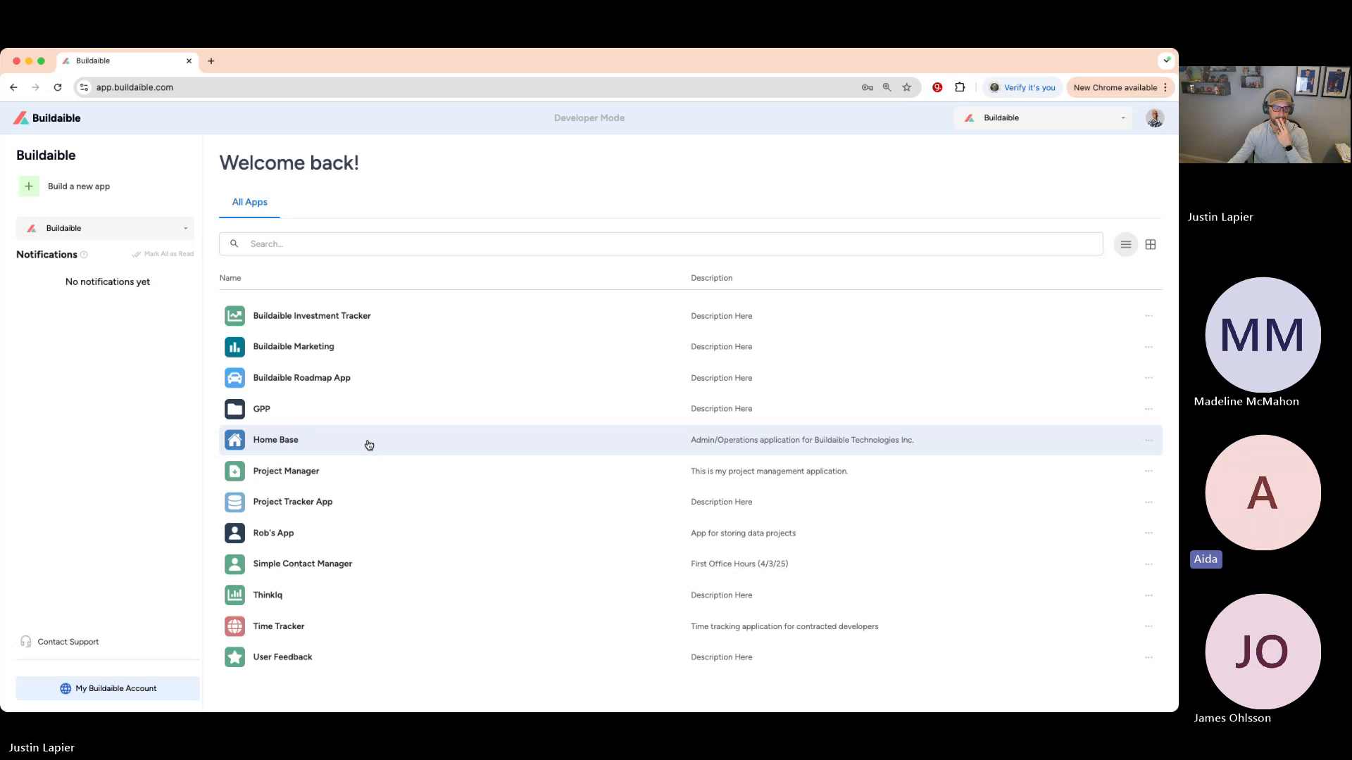
{"action": "left_click", "coordinate": [310, 564]}
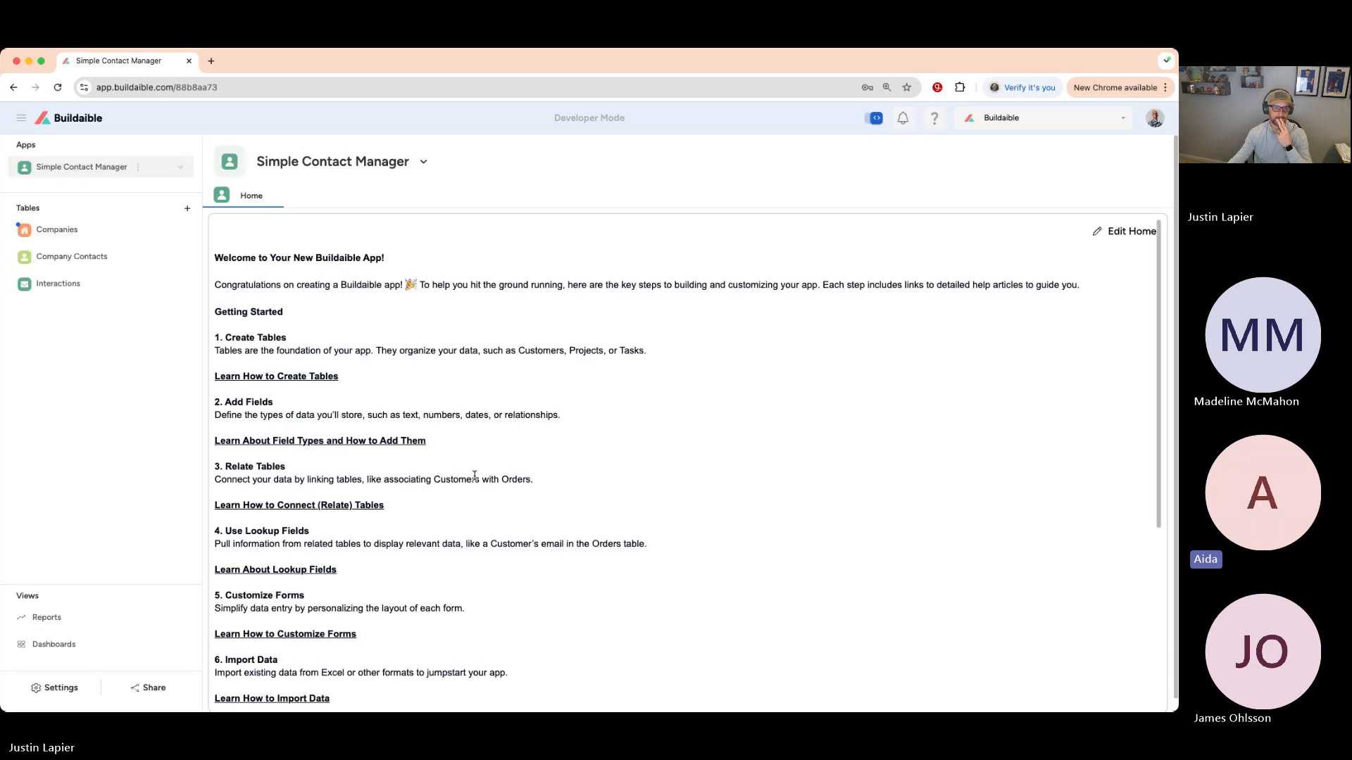
{"action": "left_click", "coordinate": [71, 119]}
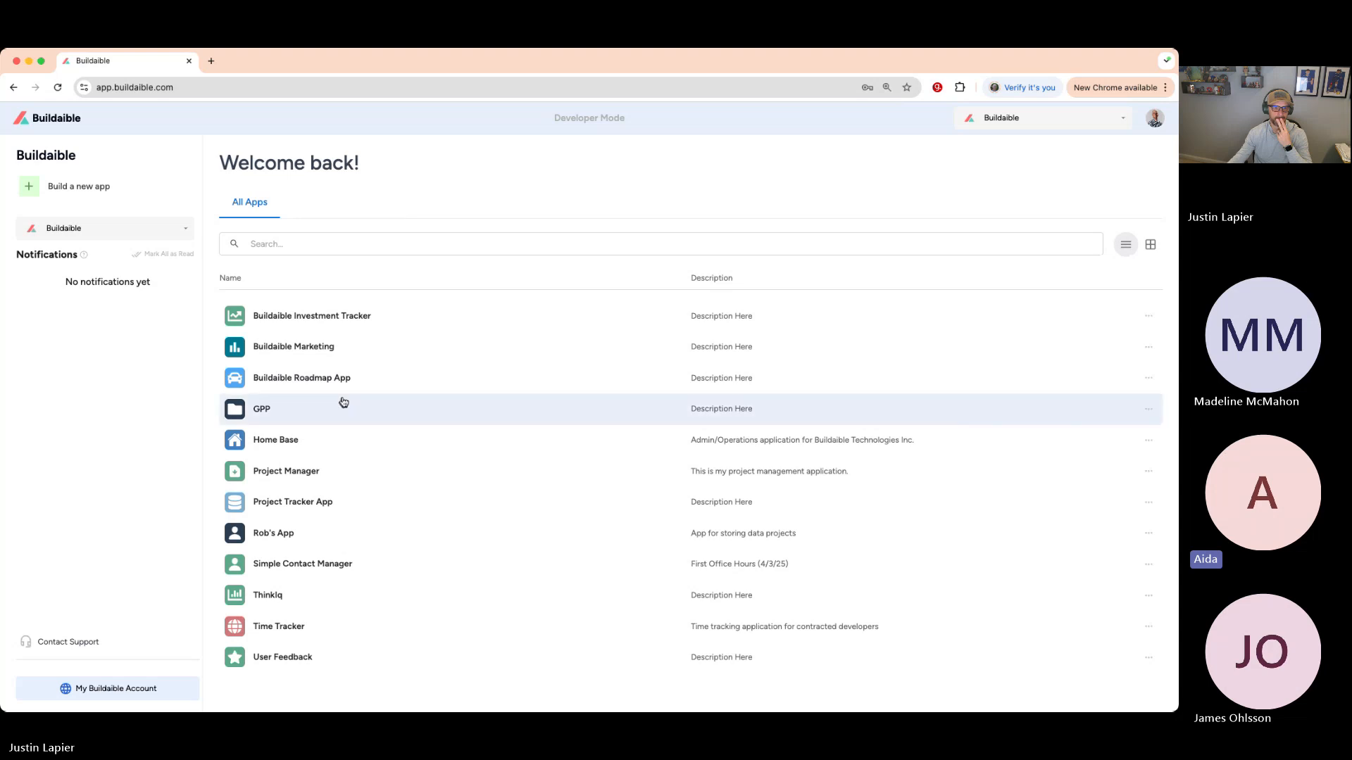
{"action": "left_click", "coordinate": [301, 570]}
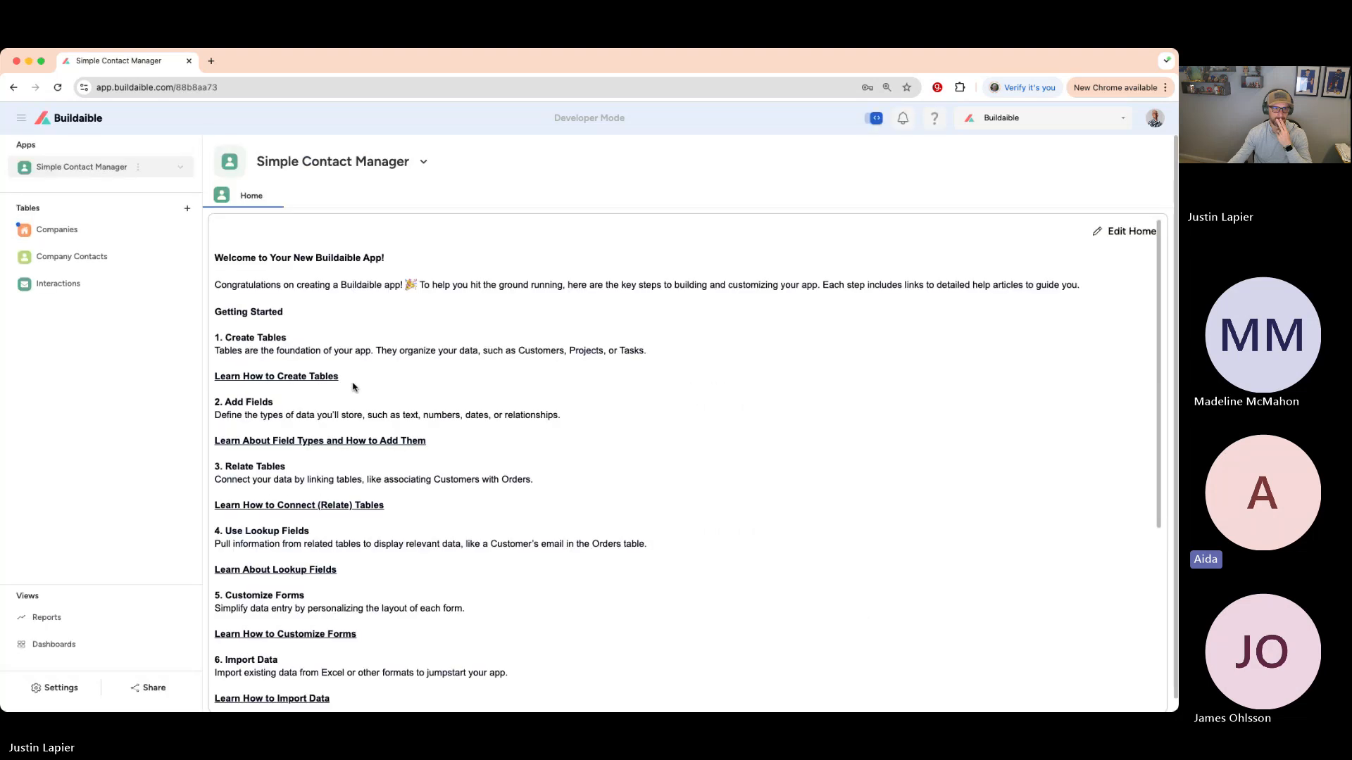
- In the Companies record, append 'Testing this field again.' to the notes
{"action": "left_click", "coordinate": [108, 234]}
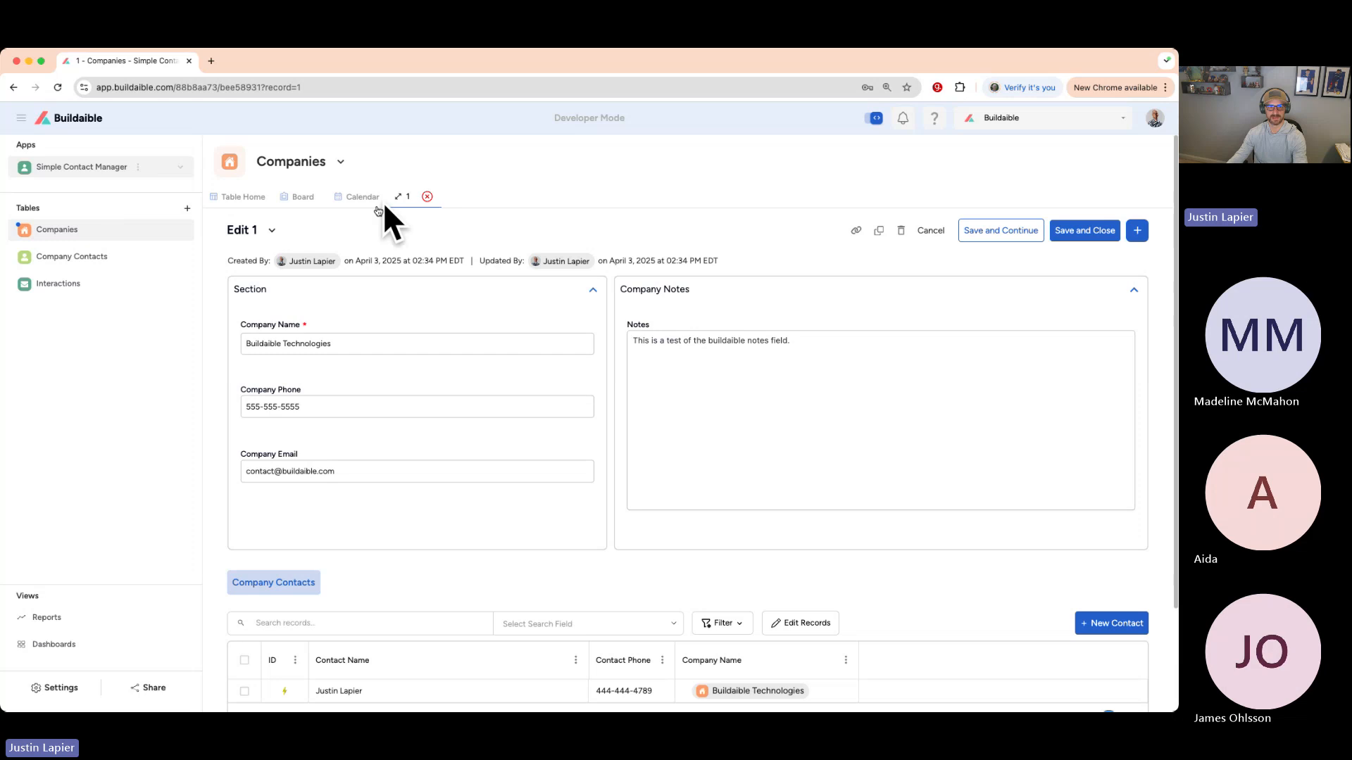
{"action": "left_click", "coordinate": [365, 344]}
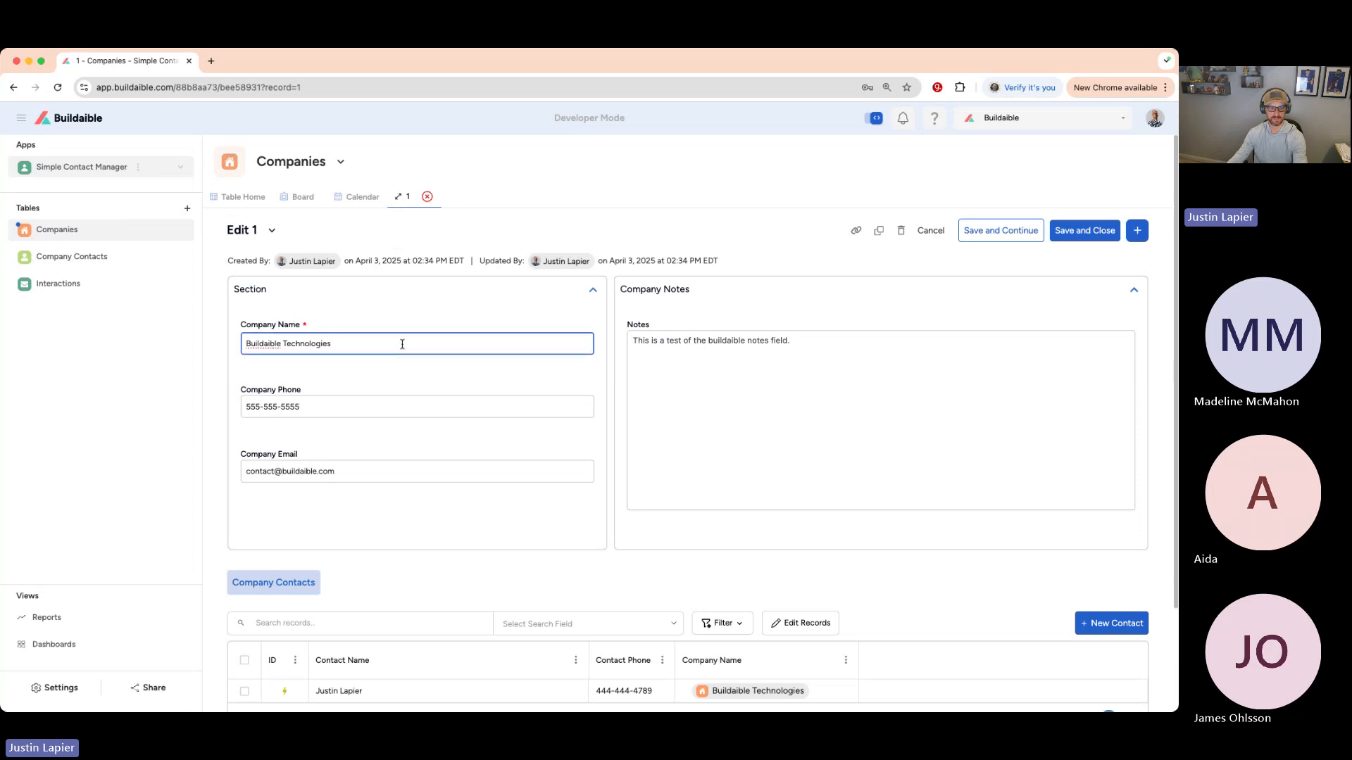
{"action": "type", "text": "(s"}
{"action": "key", "text": "BackSpace"}
{"action": "key", "text": "BackSpace"}
{"action": "left_click", "coordinate": [897, 341]}
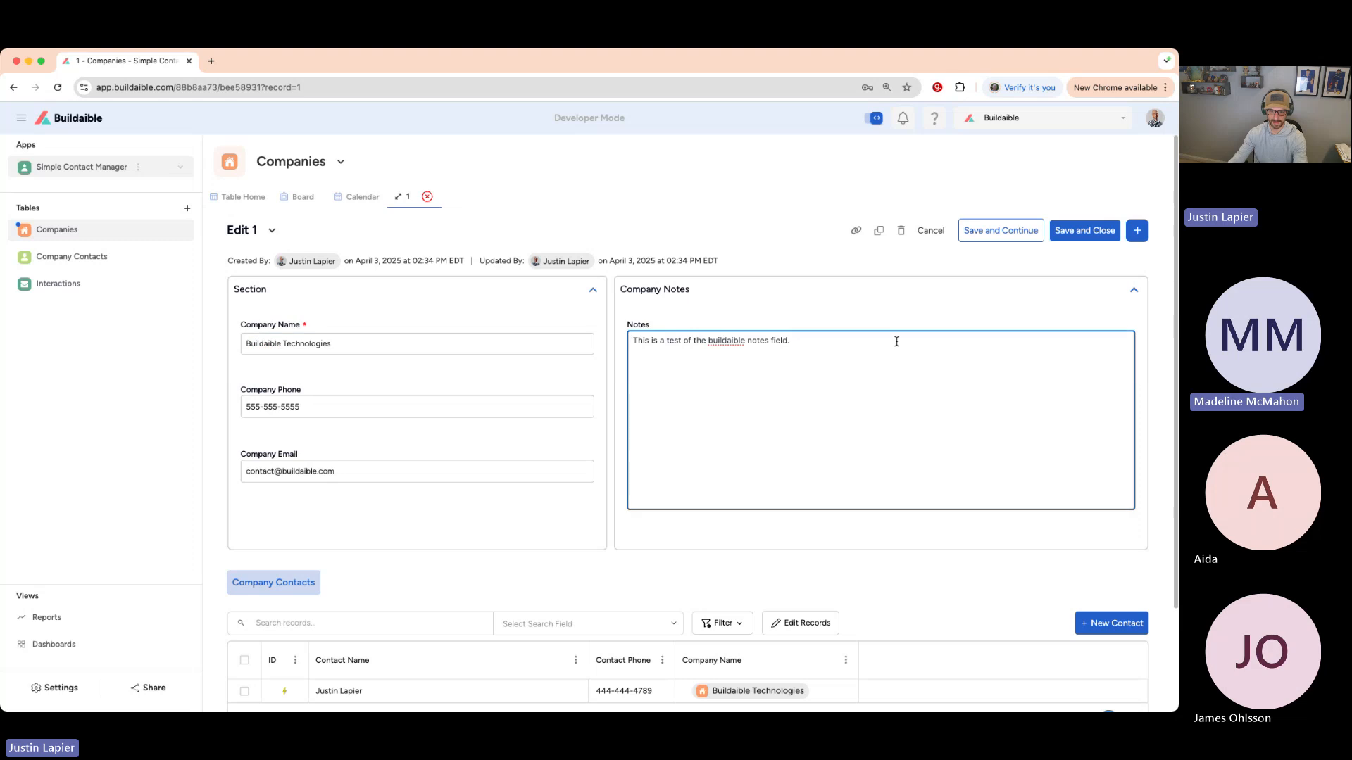
{"action": "type", "text": "Testing this field again,"}
{"action": "key", "text": "BackSpace"}
{"action": "type", "text": "."}
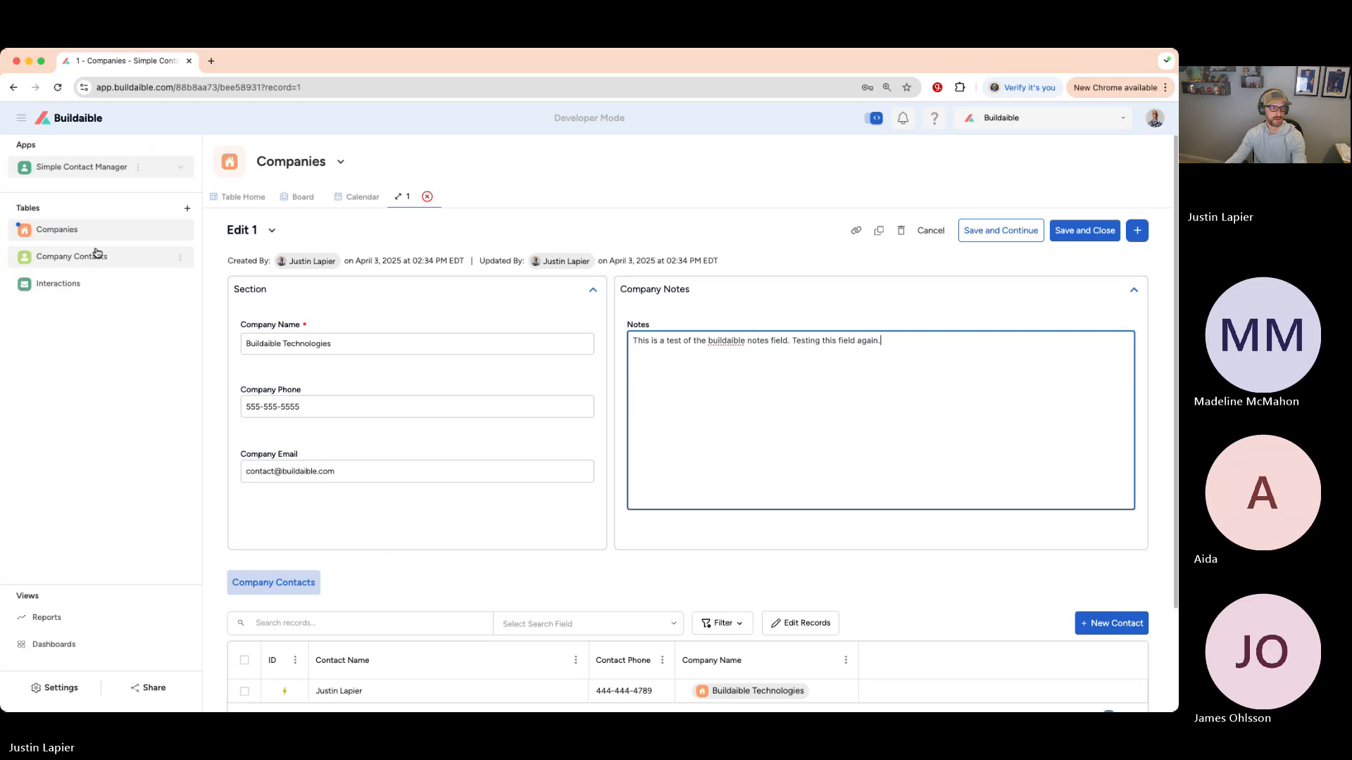
- Try leaving or closing the unsaved company record several times, choosing Continue working each time
{"action": "left_click", "coordinate": [97, 255]}
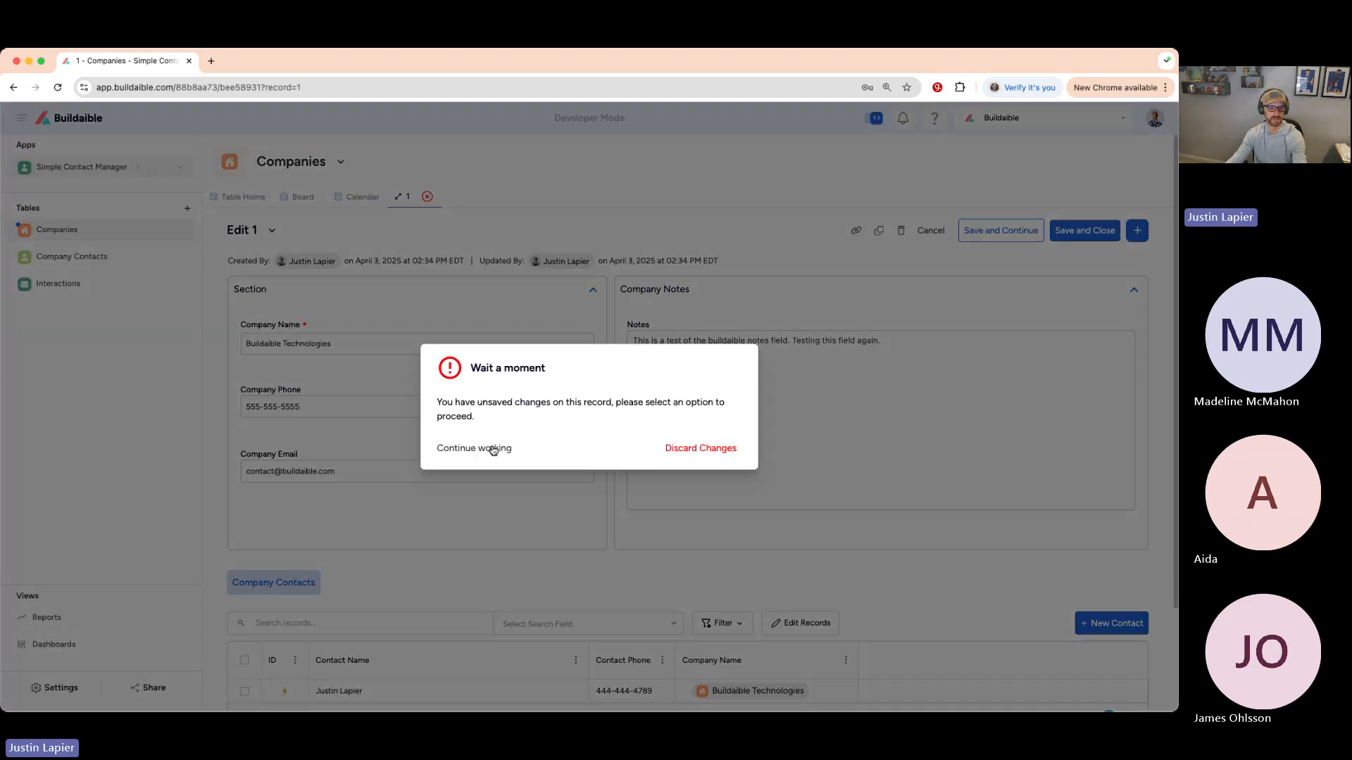
{"action": "left_click", "coordinate": [494, 449]}
{"action": "left_click", "coordinate": [78, 120]}
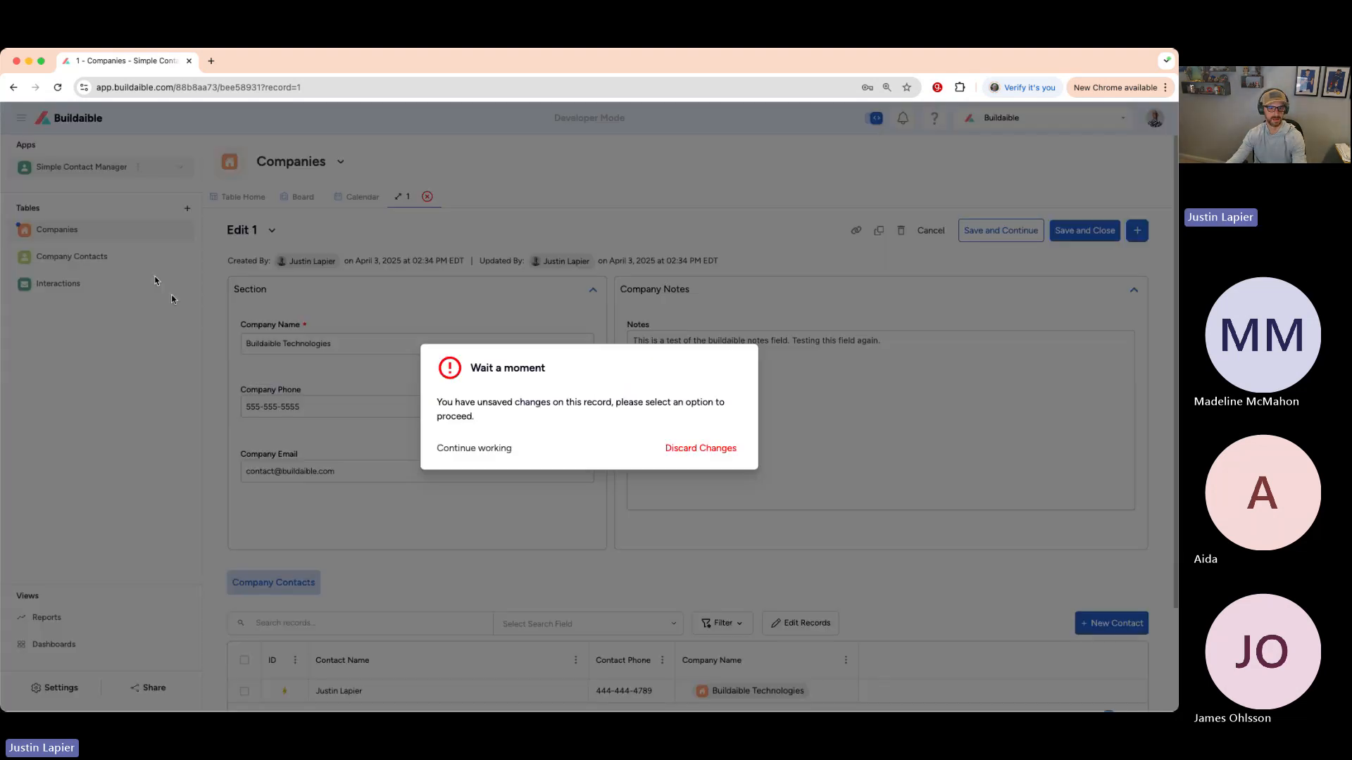
{"action": "left_click", "coordinate": [471, 455]}
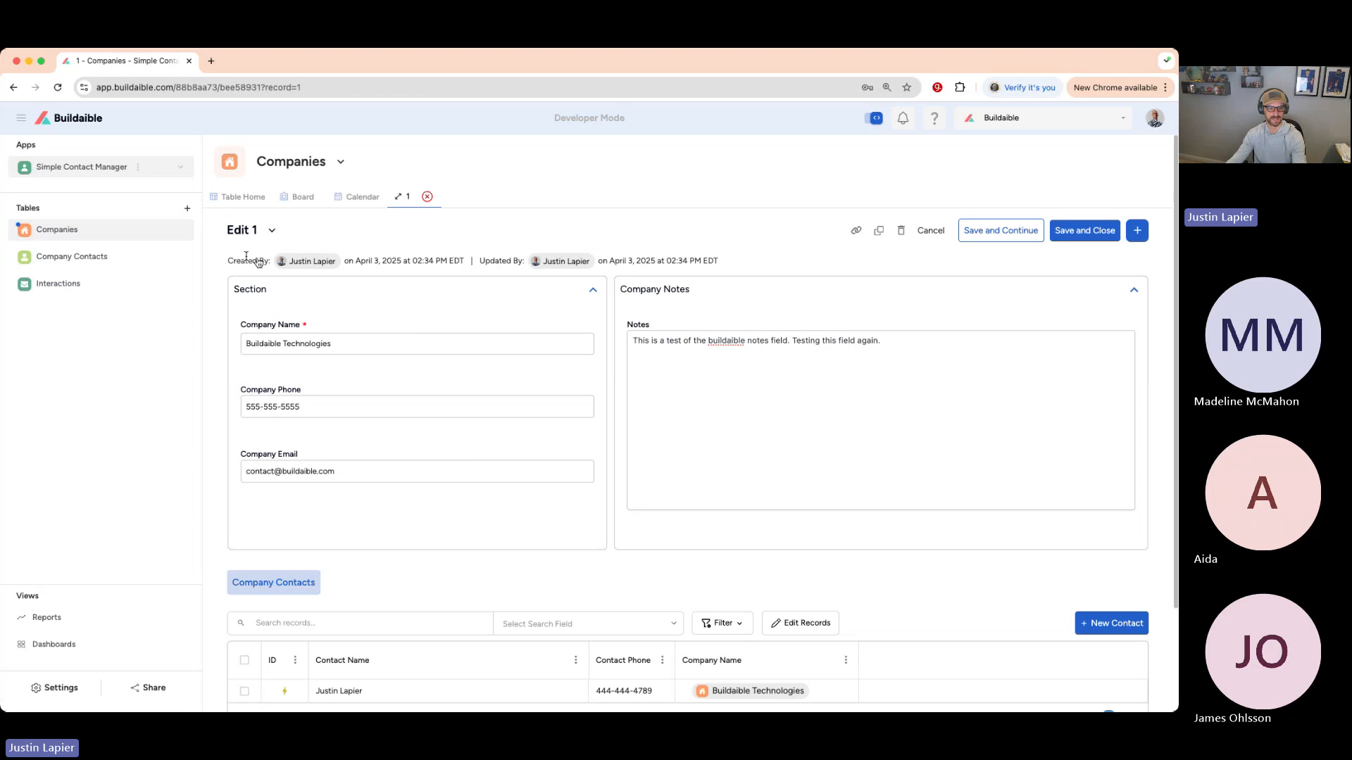
{"action": "left_click", "coordinate": [86, 122]}
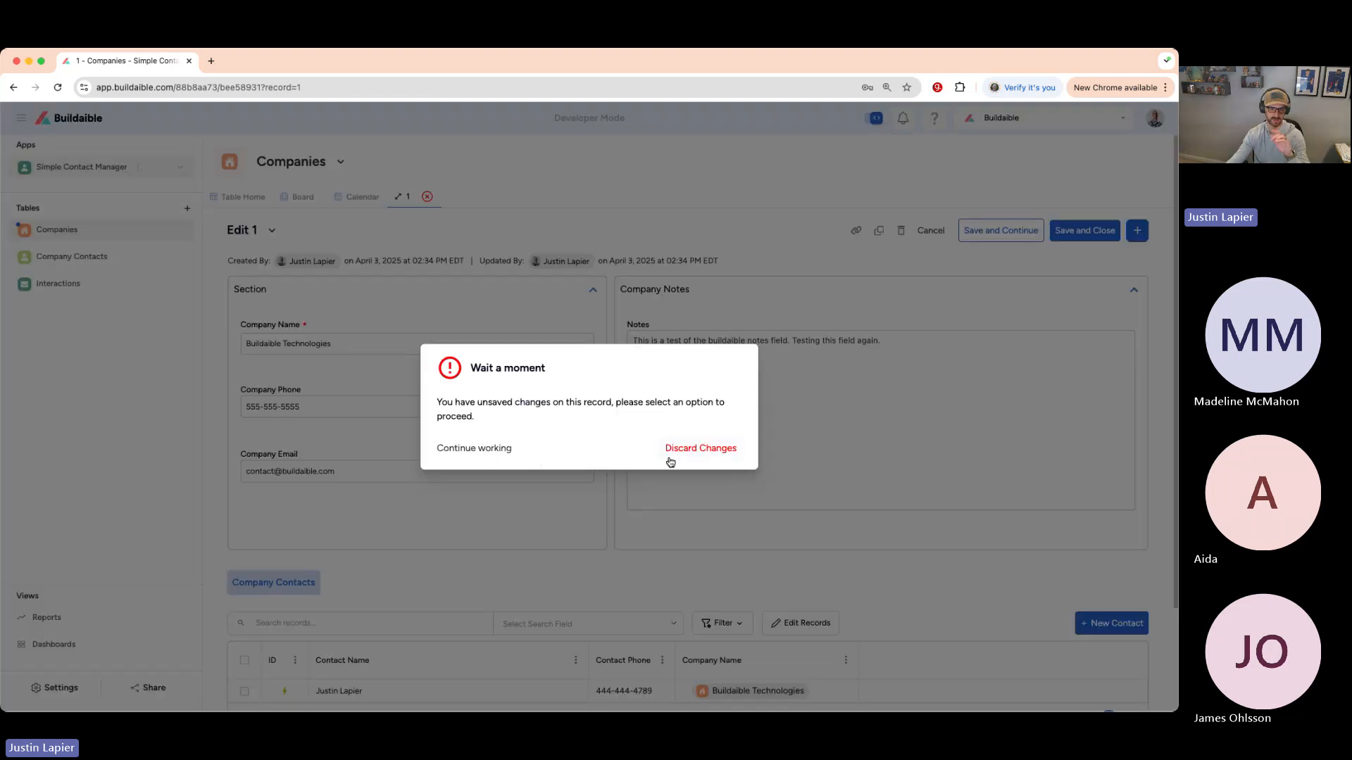
{"action": "left_click", "coordinate": [507, 450]}
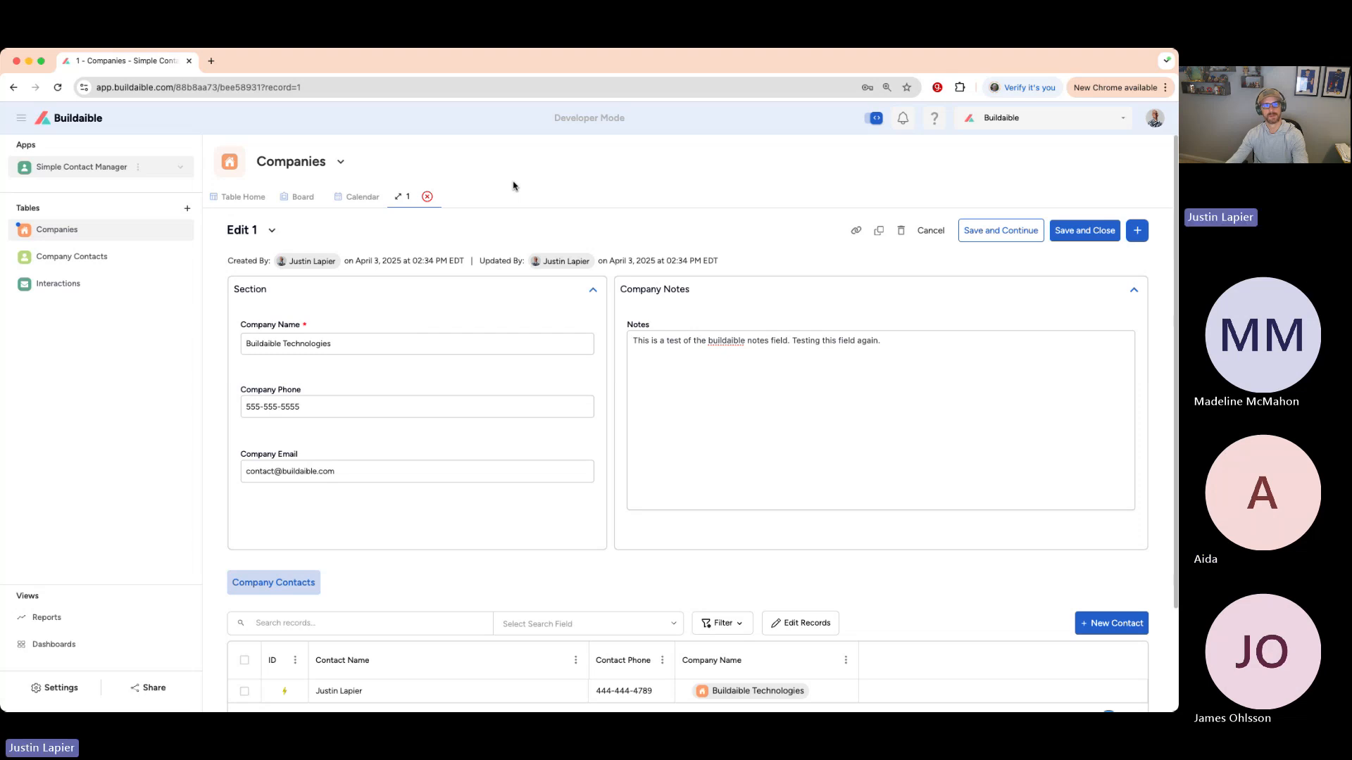
{"action": "left_click", "coordinate": [427, 197]}
{"action": "left_click", "coordinate": [473, 448]}
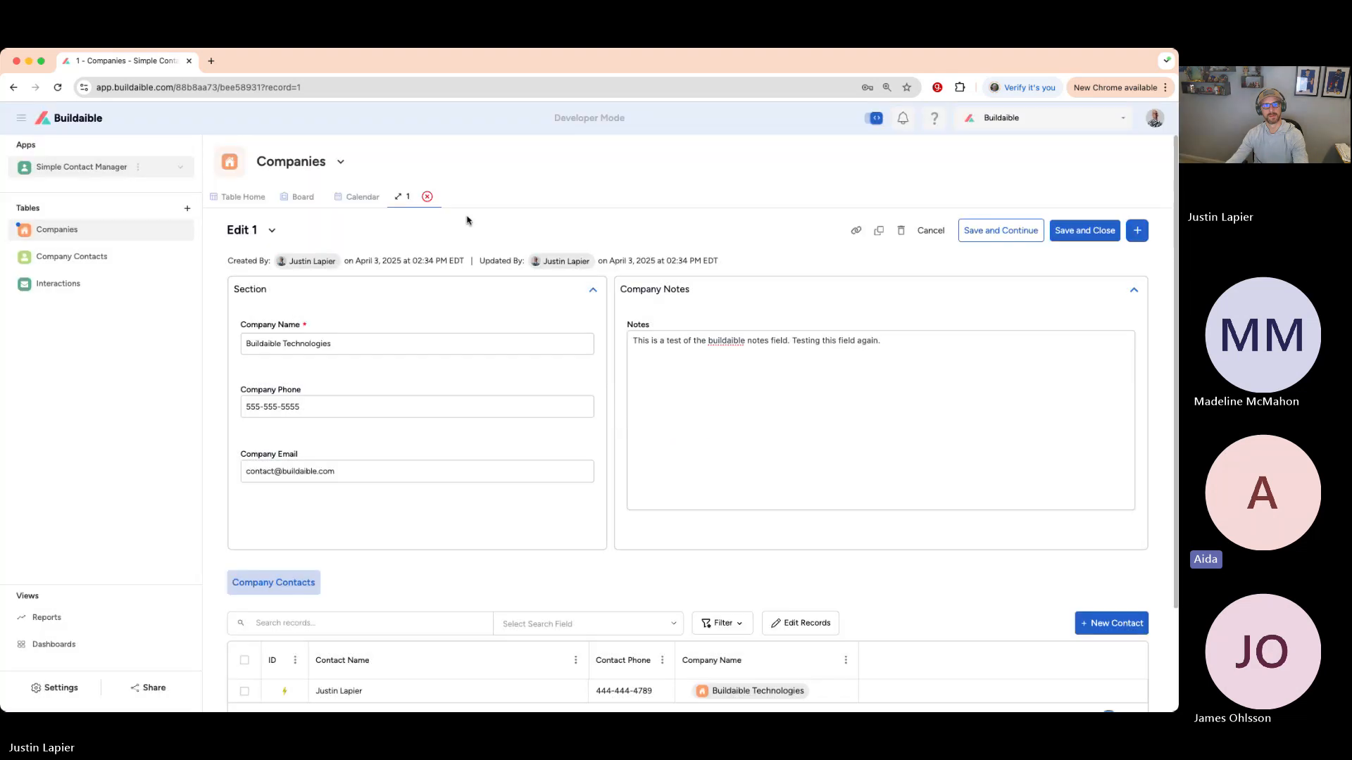
{"action": "left_click", "coordinate": [428, 197]}
- Discard the unsaved notes change and browse the Account and Favorites sections of the user profile
{"action": "left_click", "coordinate": [704, 448]}
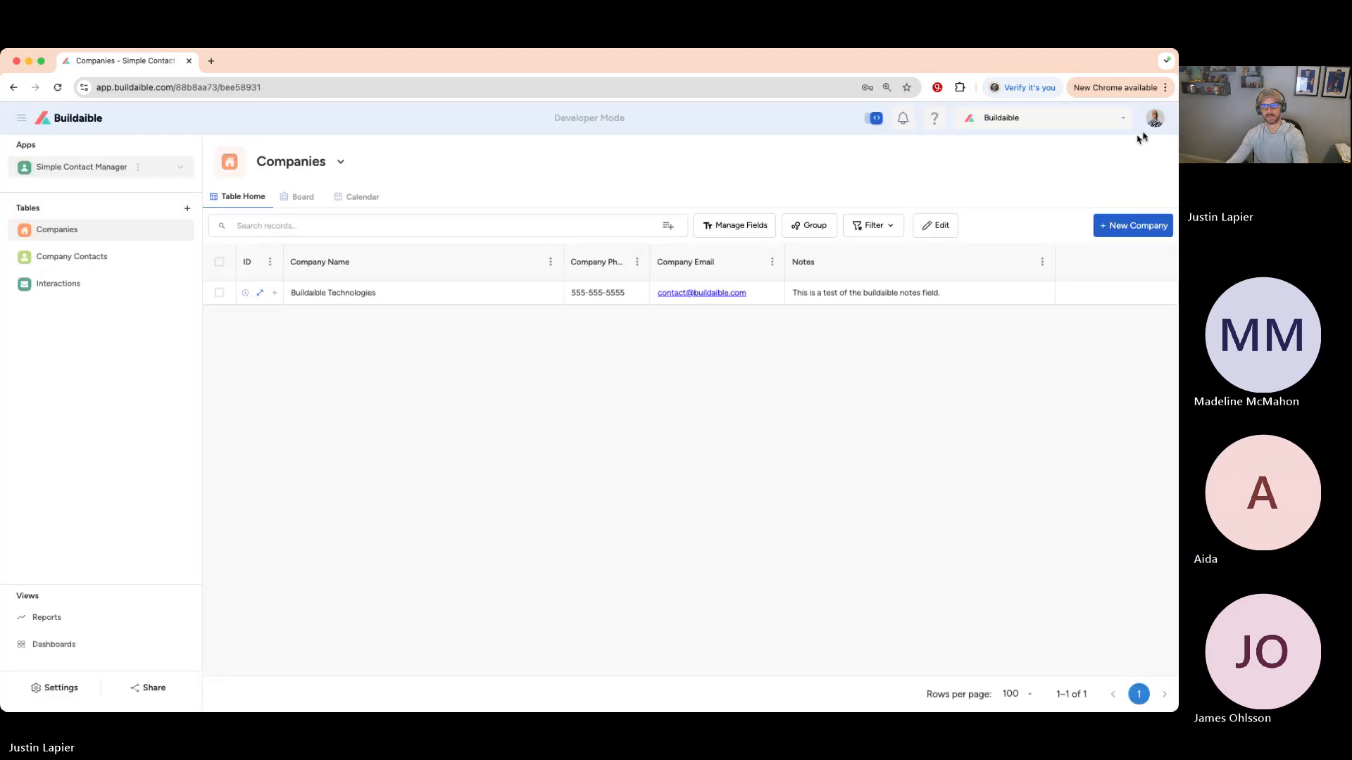
{"action": "left_click", "coordinate": [1155, 118]}
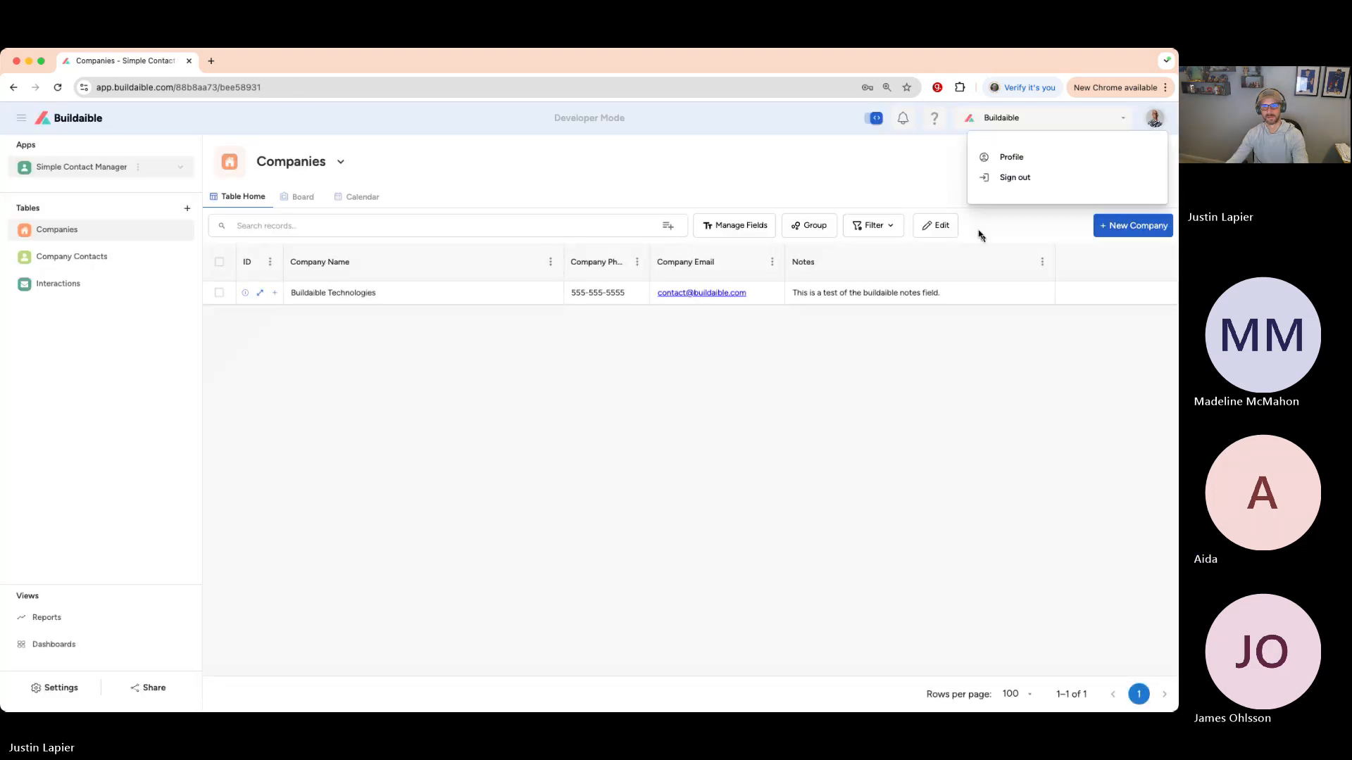
{"action": "left_click", "coordinate": [1012, 157]}
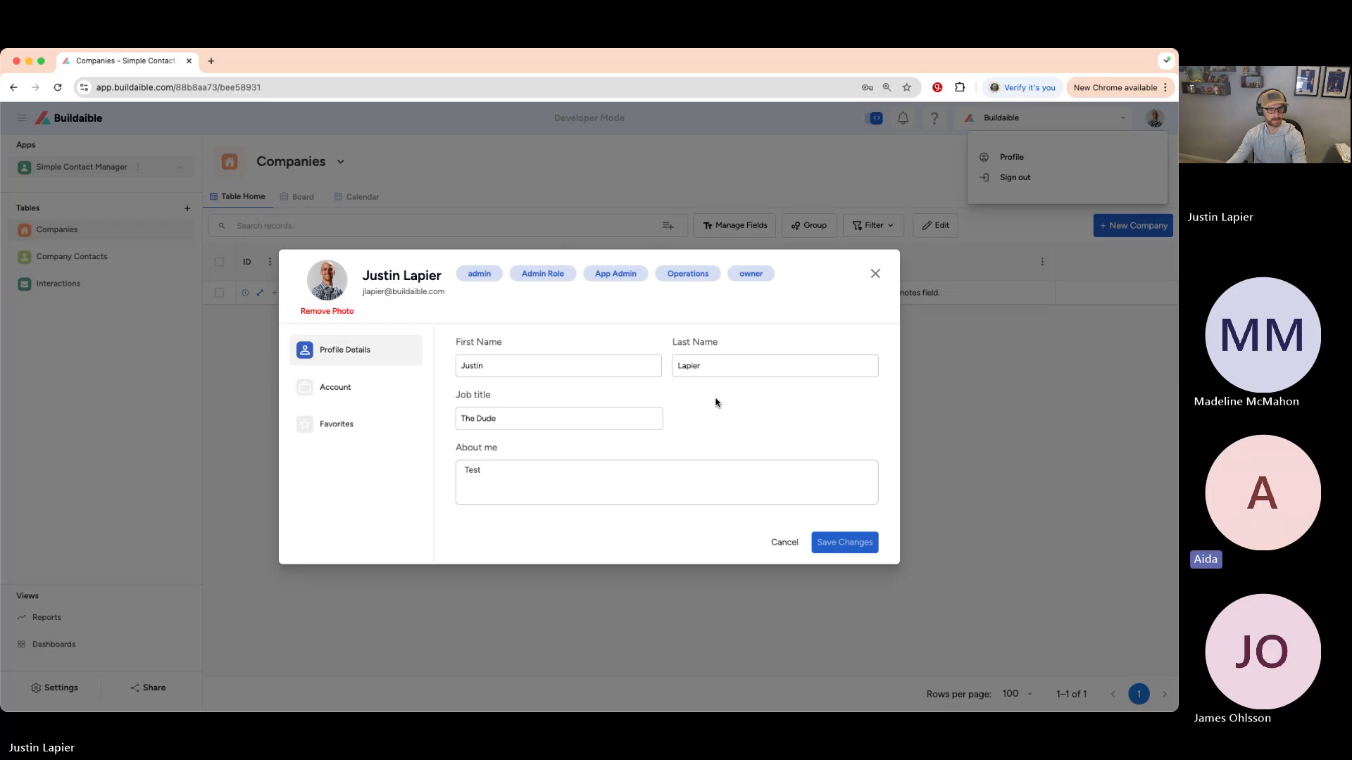
{"action": "left_click", "coordinate": [342, 386]}
{"action": "left_click", "coordinate": [334, 463]}
{"action": "left_click", "coordinate": [344, 393]}
- Clear the profile's last name and job title, then cancel the edits and close the menu
{"action": "double_click", "coordinate": [736, 365]}
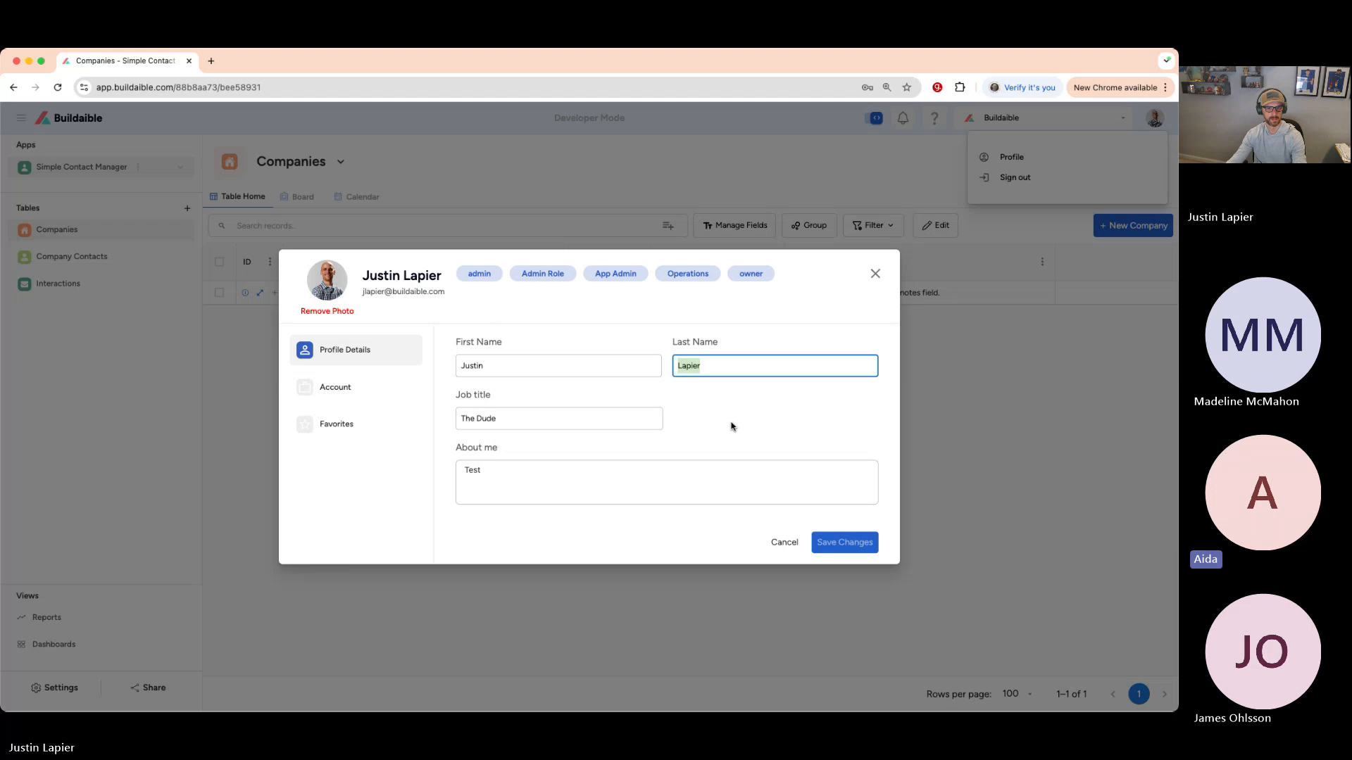
{"action": "key", "text": "BackSpace"}
{"action": "left_click", "coordinate": [537, 426]}
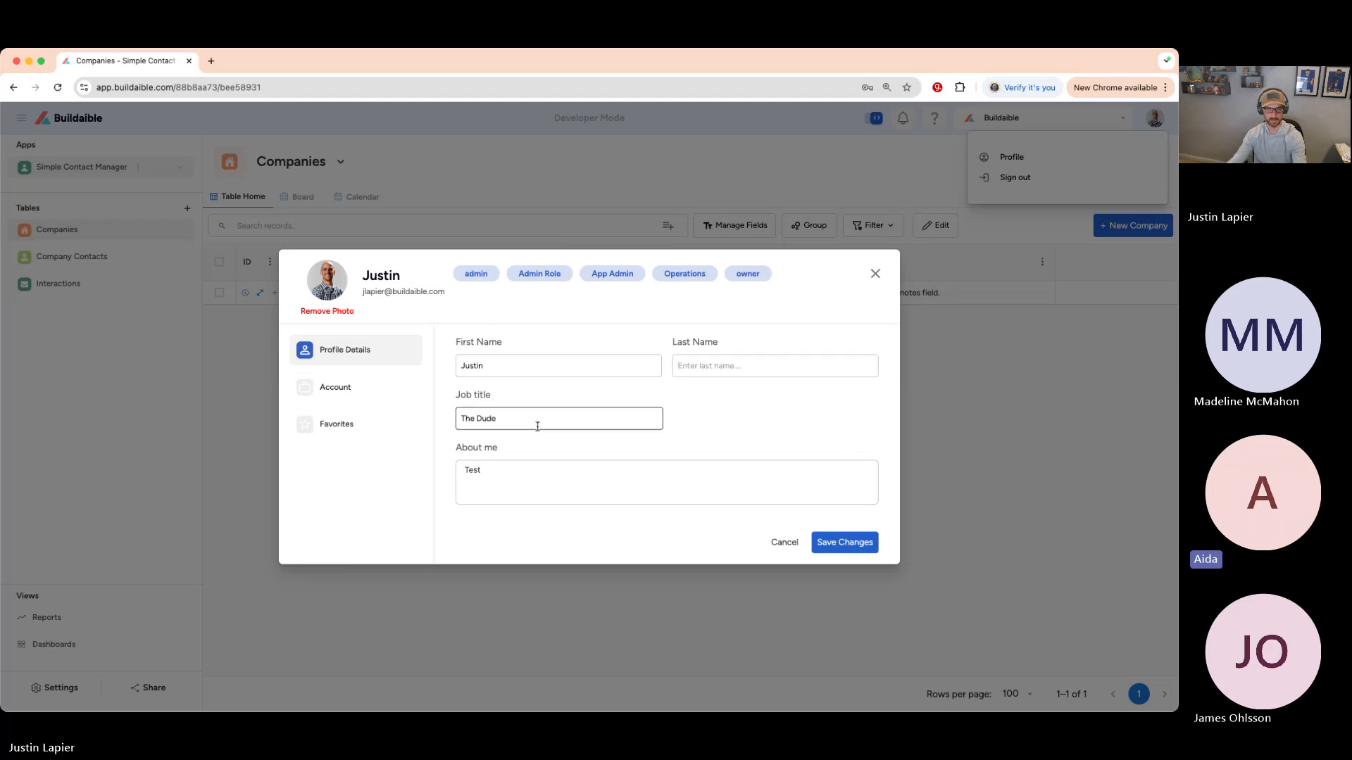
{"action": "left_click_drag", "start_coordinate": [537, 426], "coordinate": [395, 425]}
{"action": "key", "text": "BackSpace"}
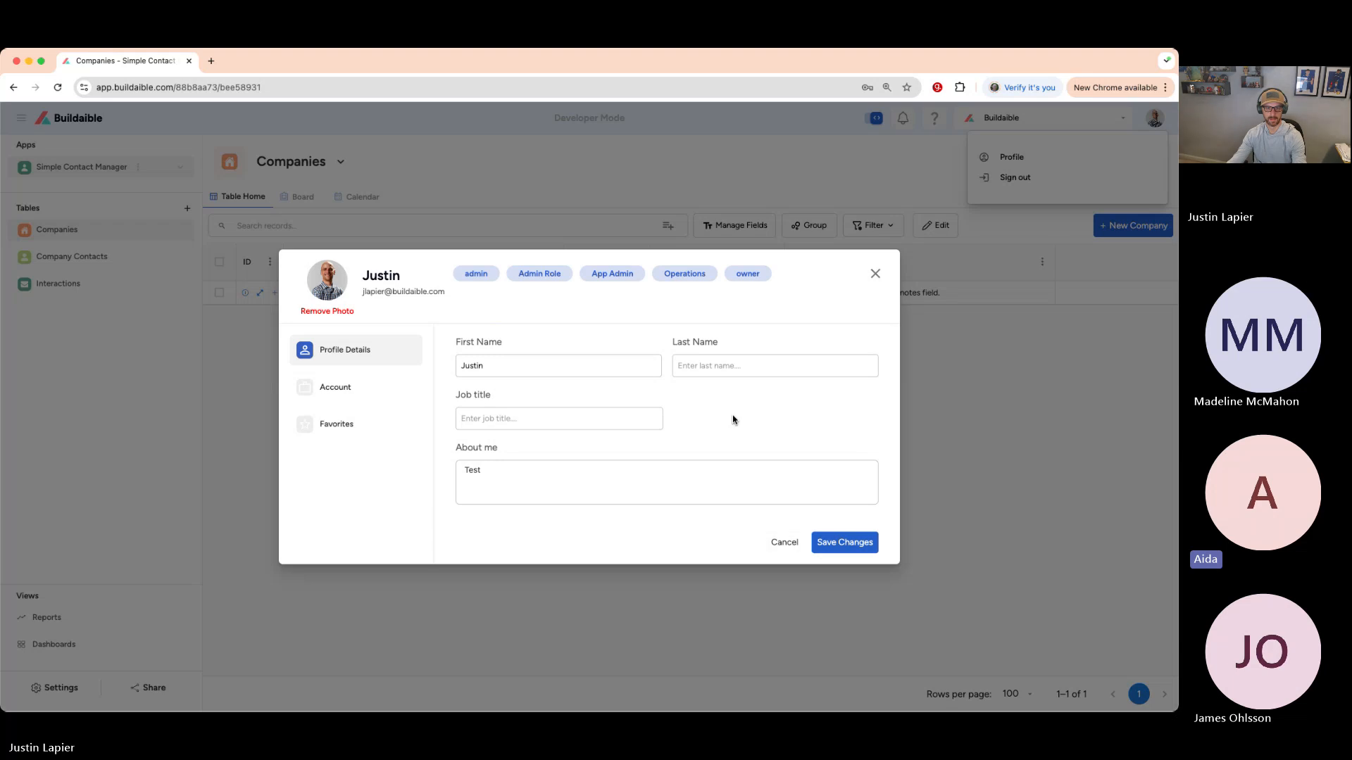
{"action": "left_click", "coordinate": [782, 542]}
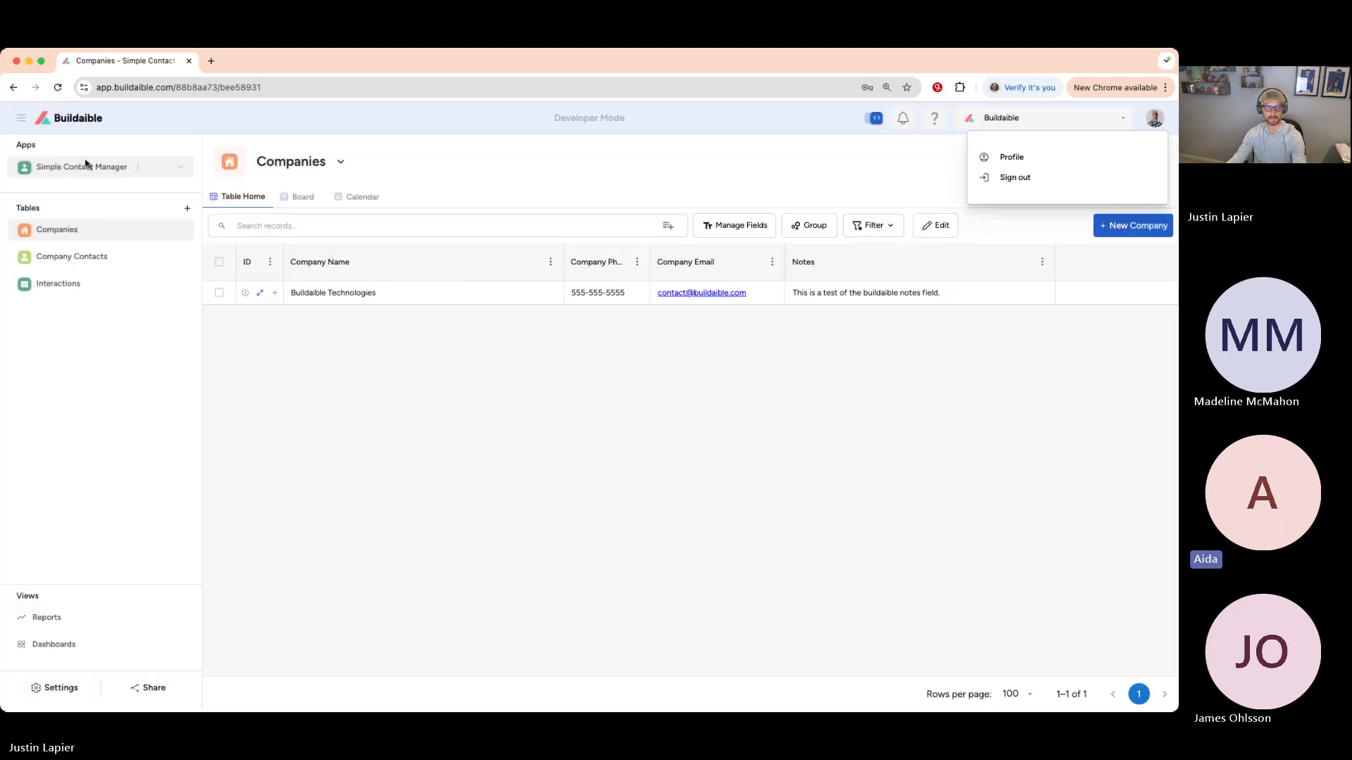
{"action": "left_click", "coordinate": [73, 119]}
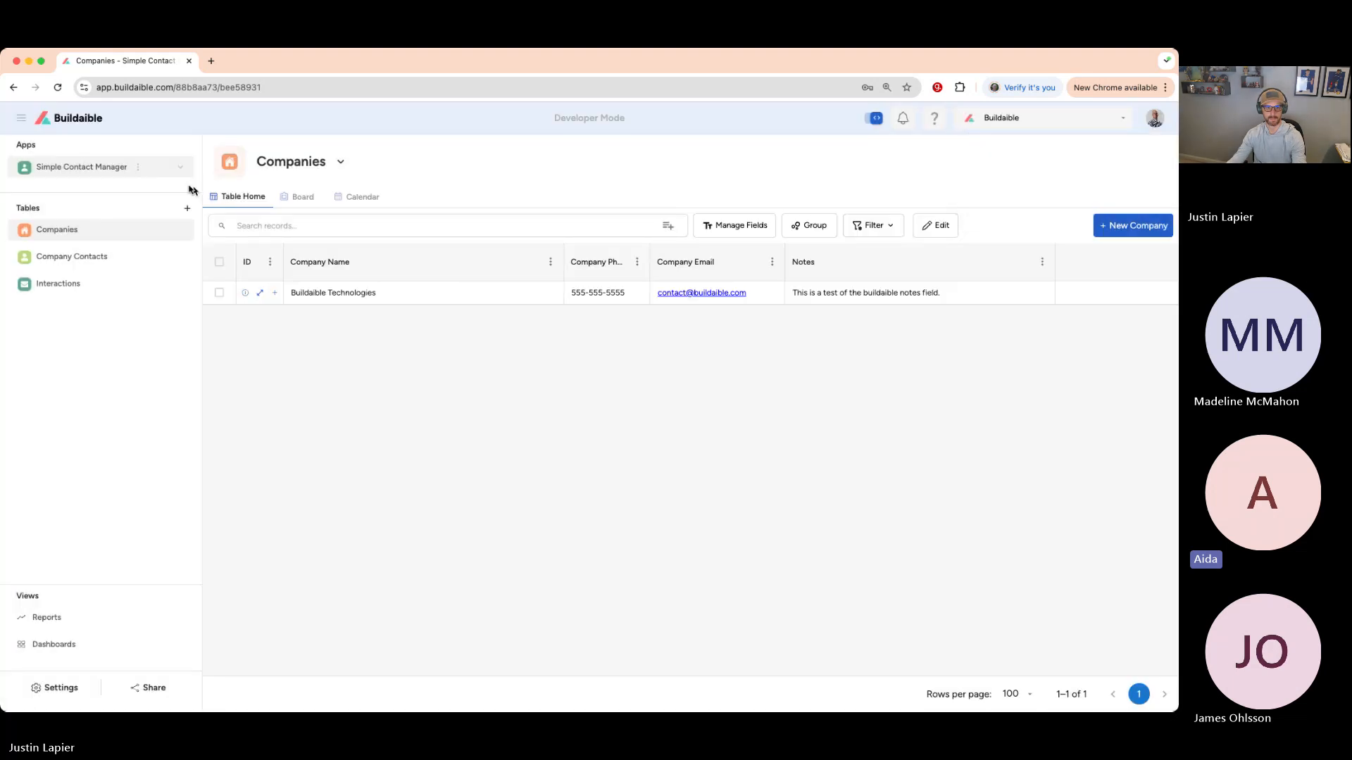
- Return to the app list and open and close the organization and workspace dropdowns
{"action": "left_click", "coordinate": [86, 122]}
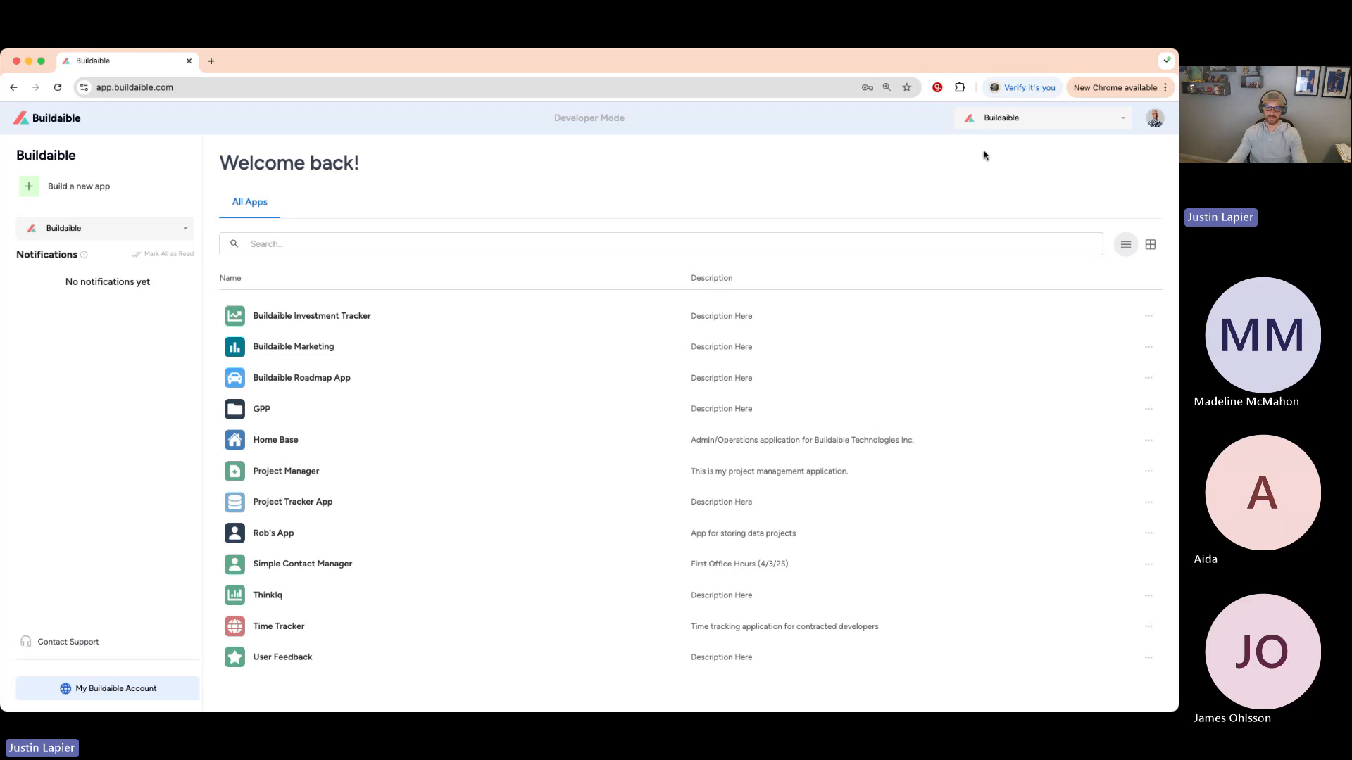
{"action": "left_click", "coordinate": [1054, 122]}
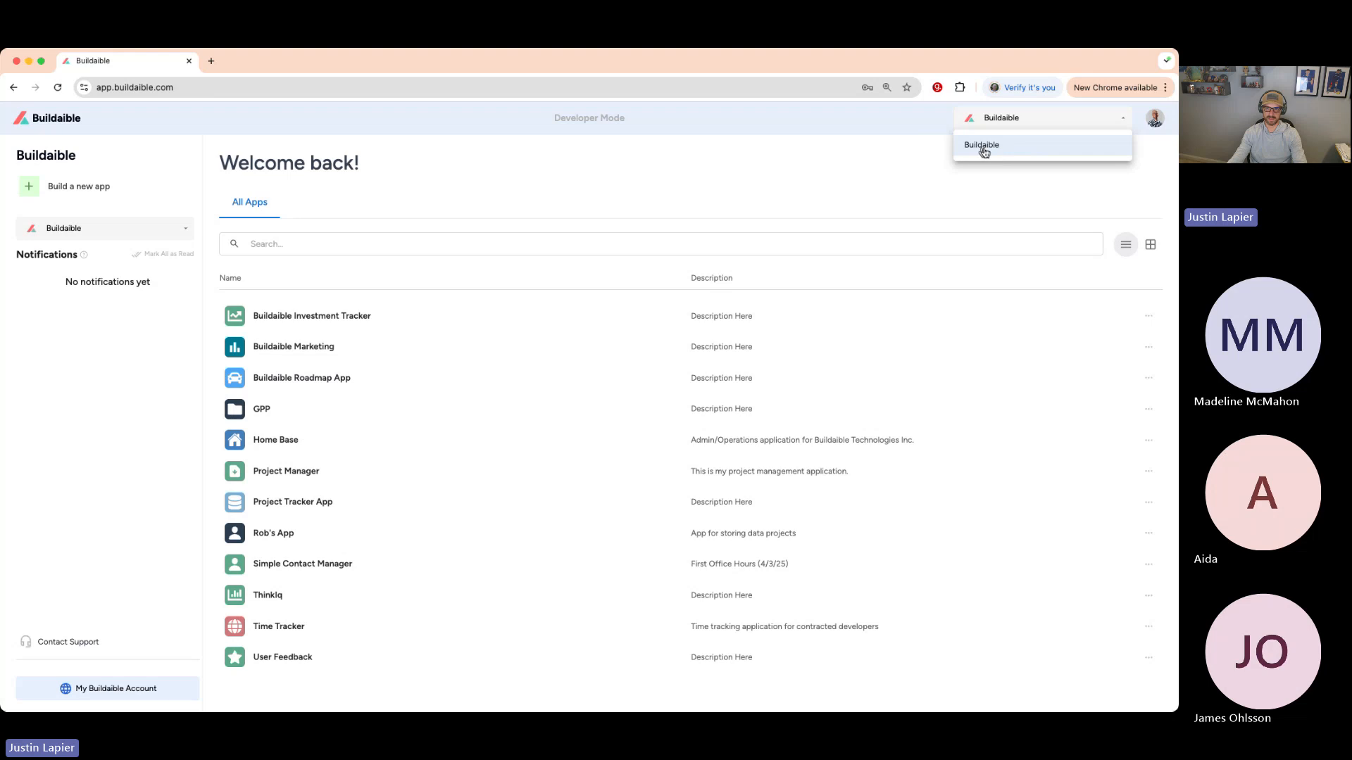
{"action": "left_click", "coordinate": [773, 202]}
{"action": "left_click", "coordinate": [180, 228]}
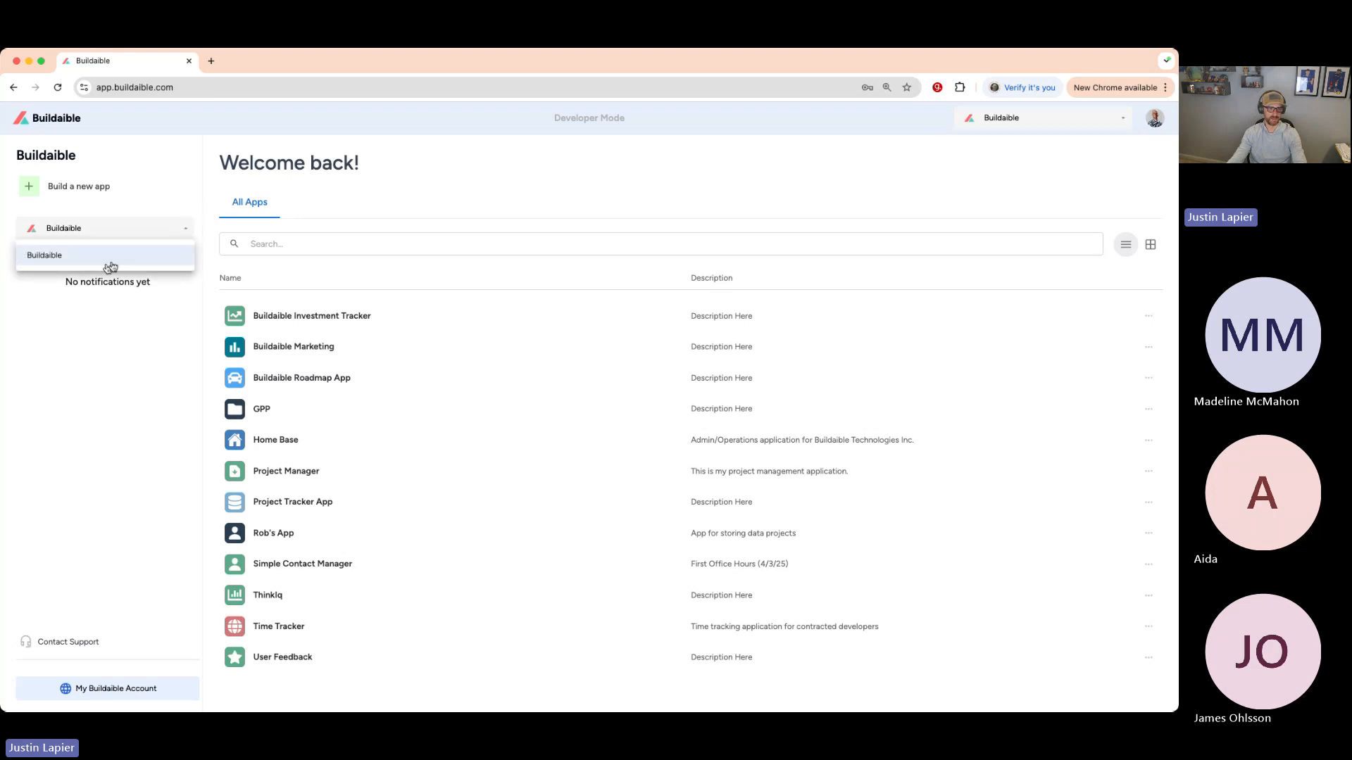
{"action": "left_click", "coordinate": [308, 211]}
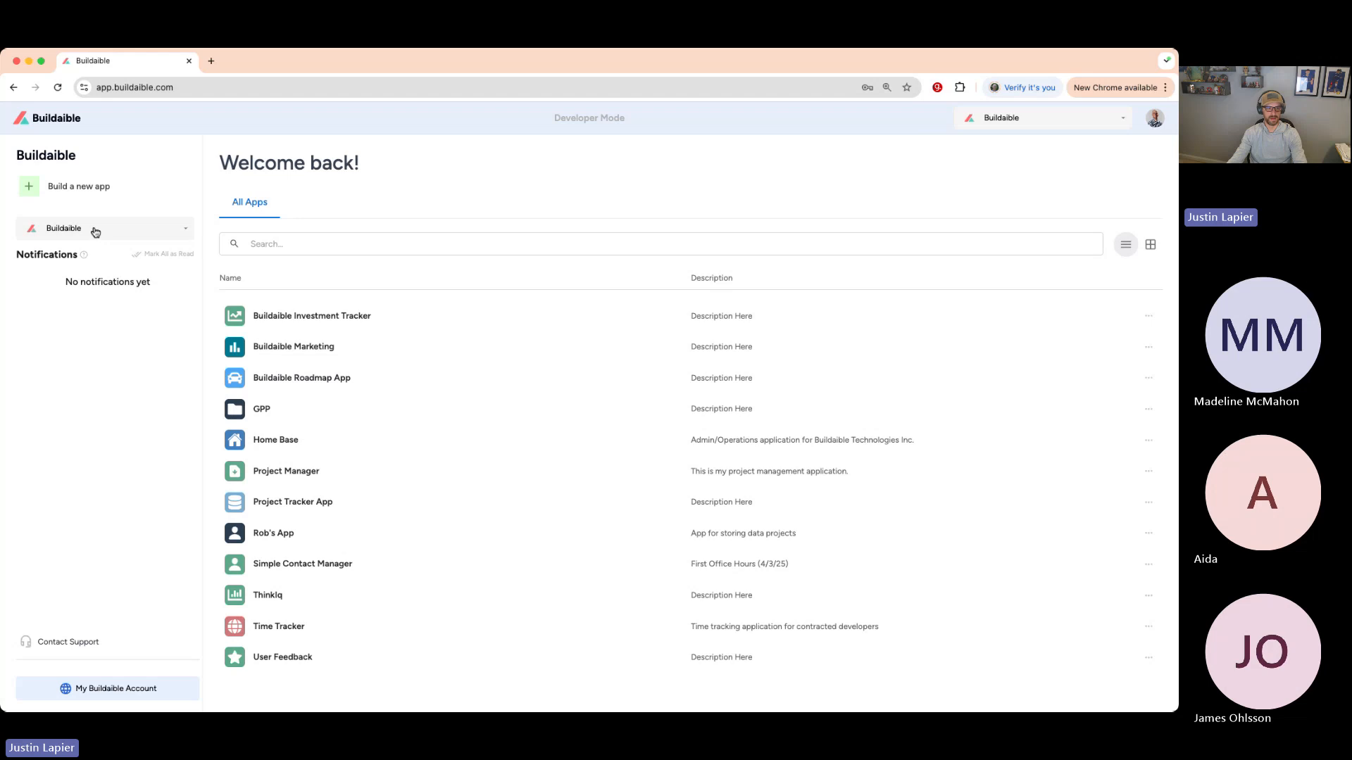
{"action": "left_click", "coordinate": [133, 234]}
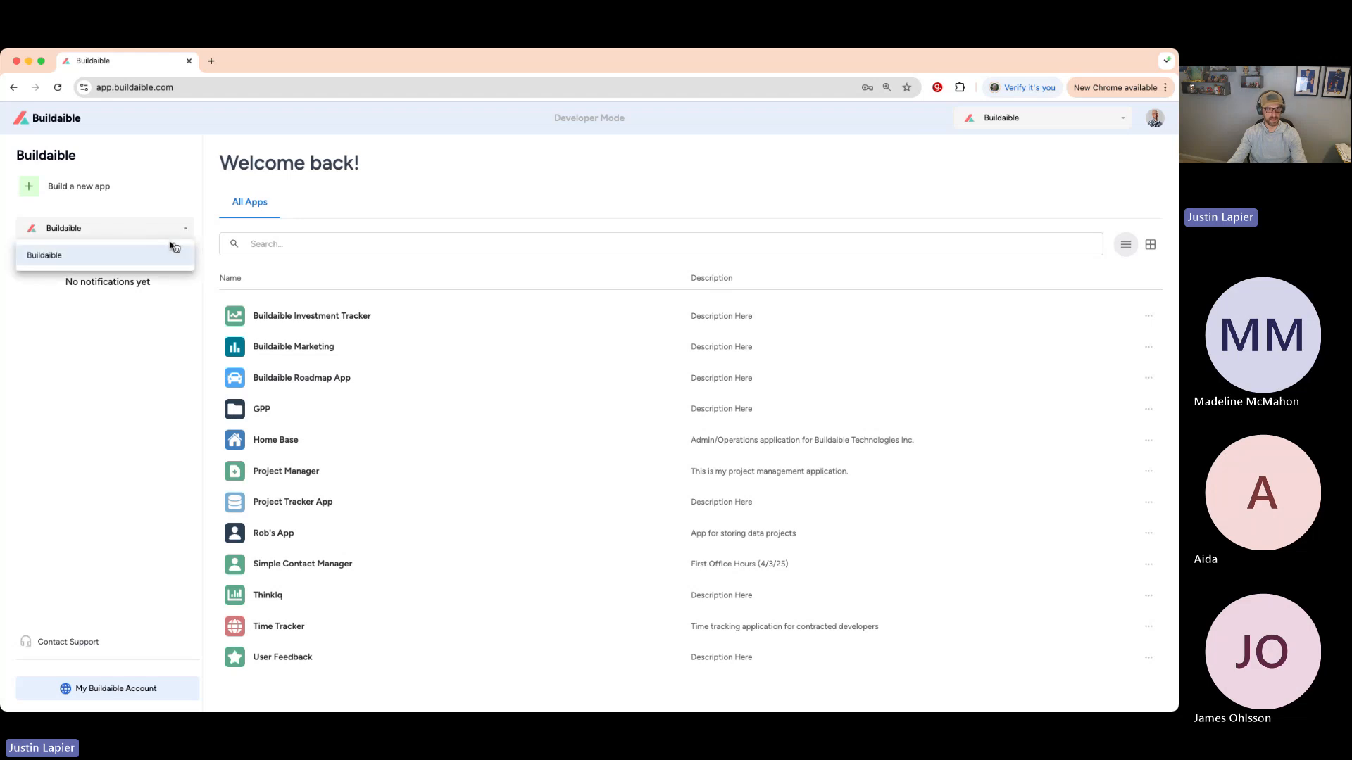
{"action": "left_click", "coordinate": [118, 231]}
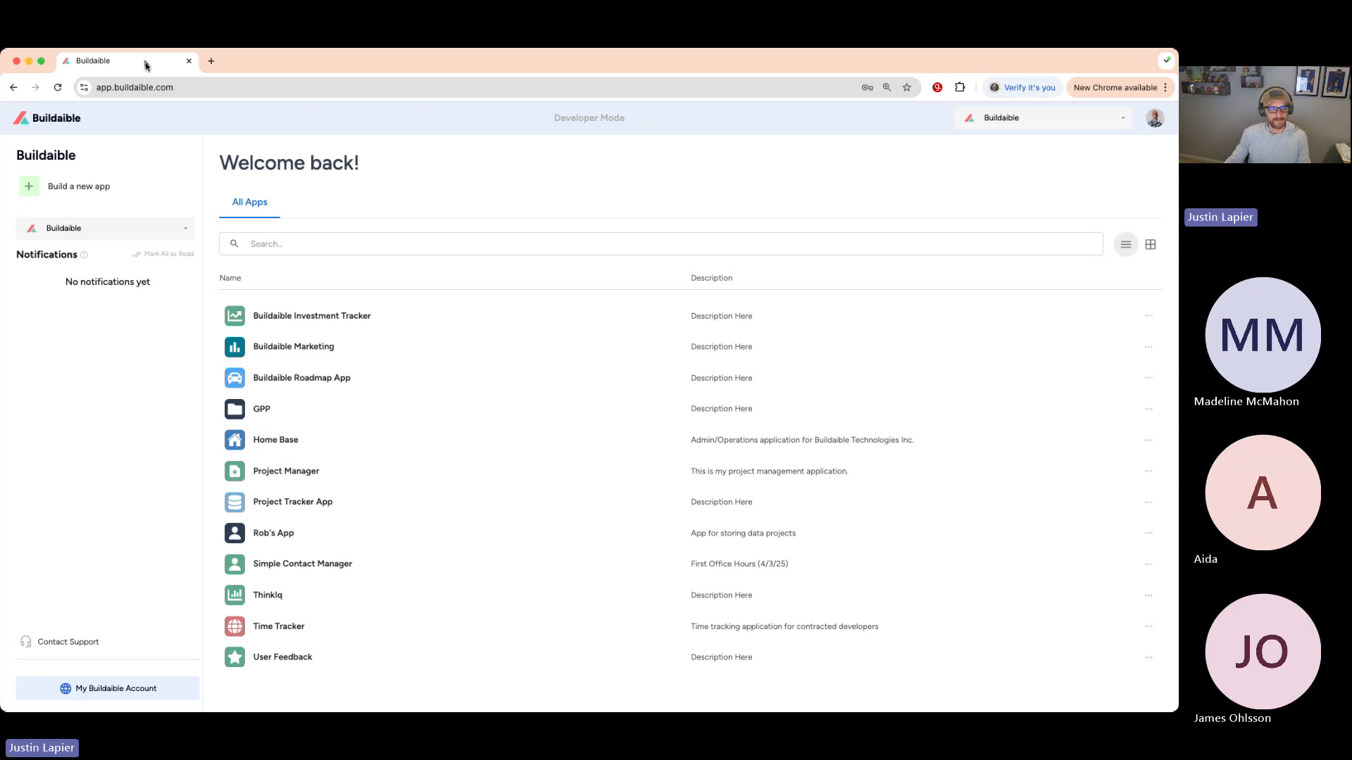
- Open draw.io in a new browser tab and start a new diagram
{"action": "right_click", "coordinate": [169, 60]}
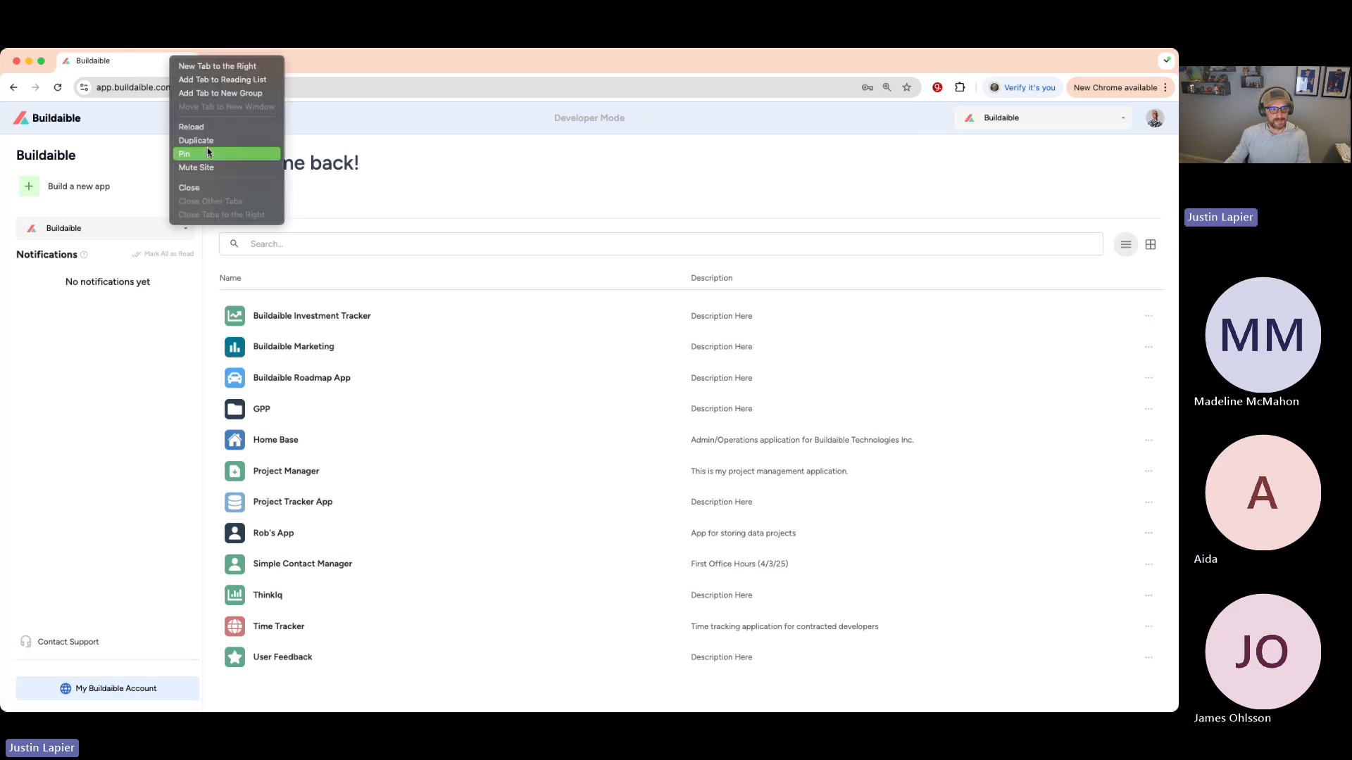
{"action": "left_click", "coordinate": [458, 181]}
{"action": "left_click", "coordinate": [211, 60]}
{"action": "type", "text": "draw.io"}
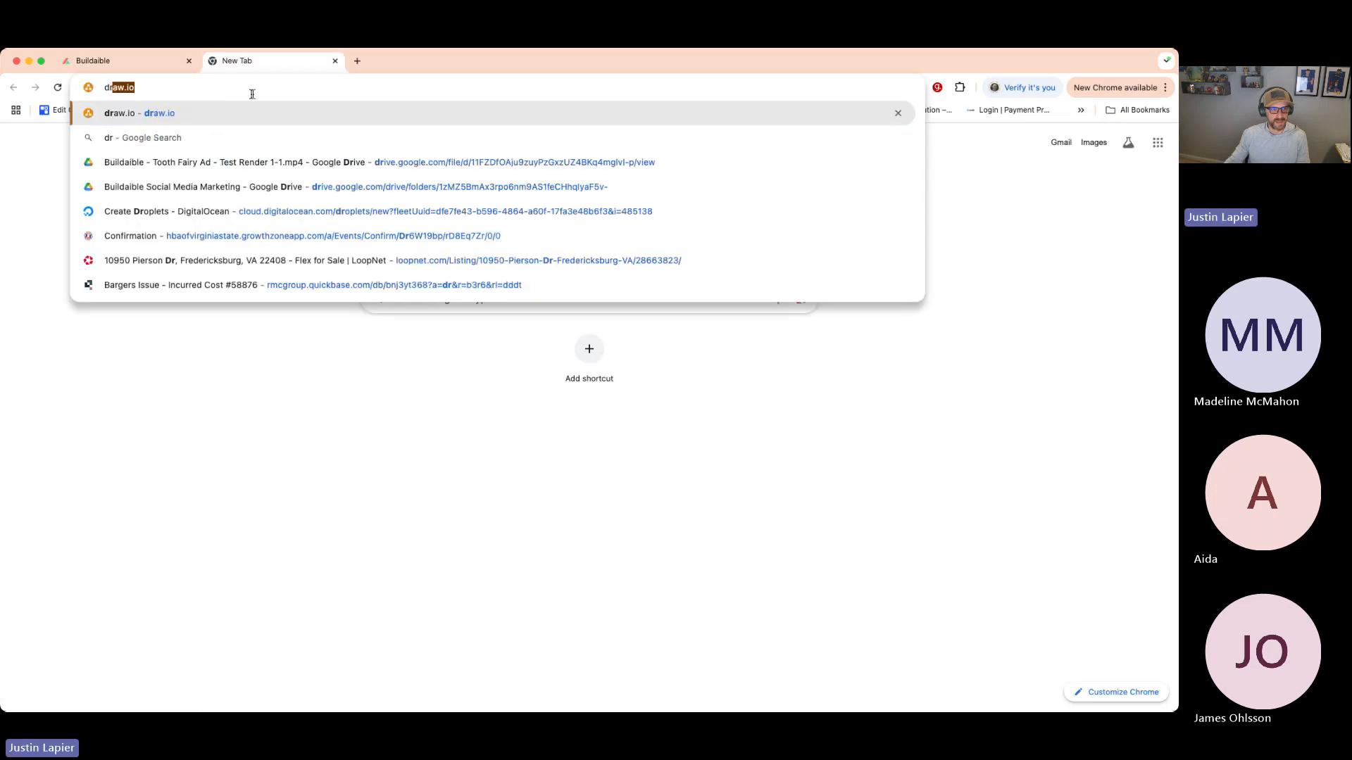
{"action": "key", "text": "Return"}
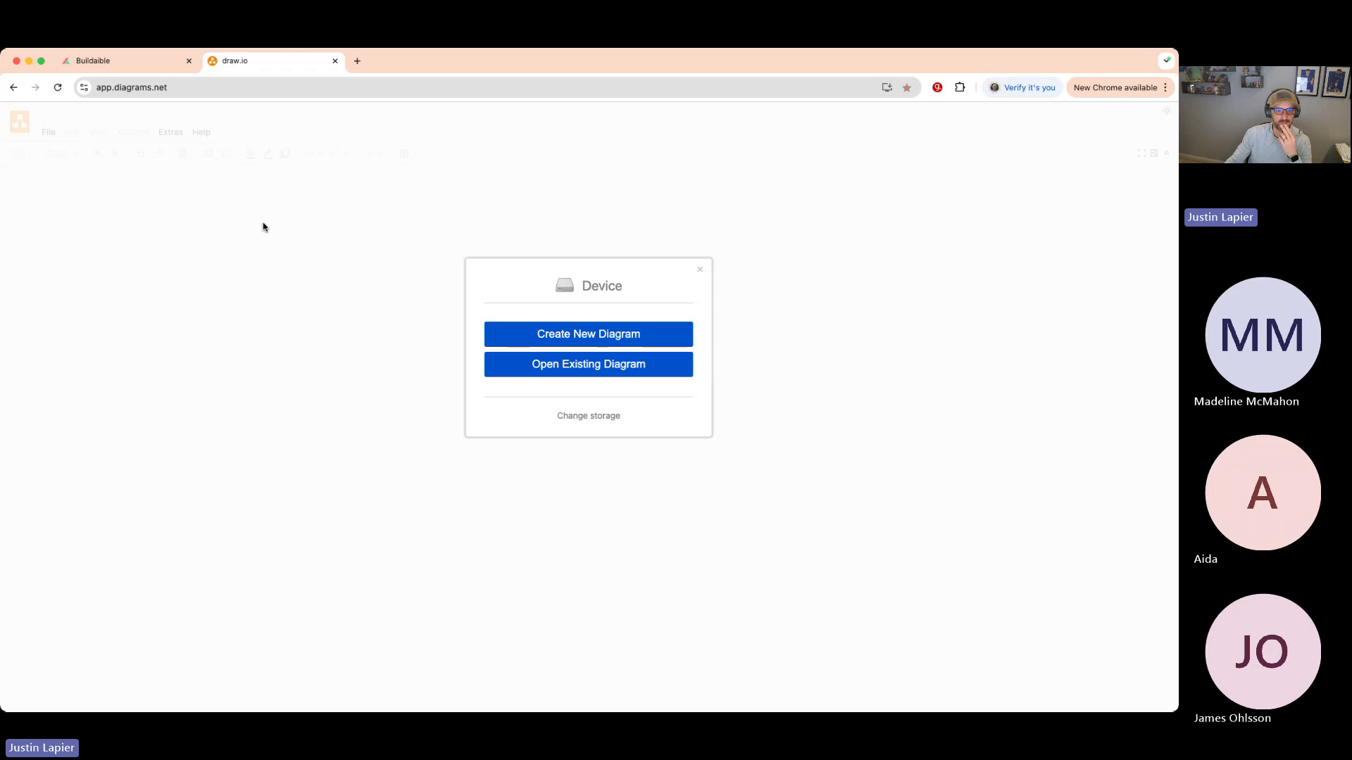
{"action": "left_click", "coordinate": [590, 337]}
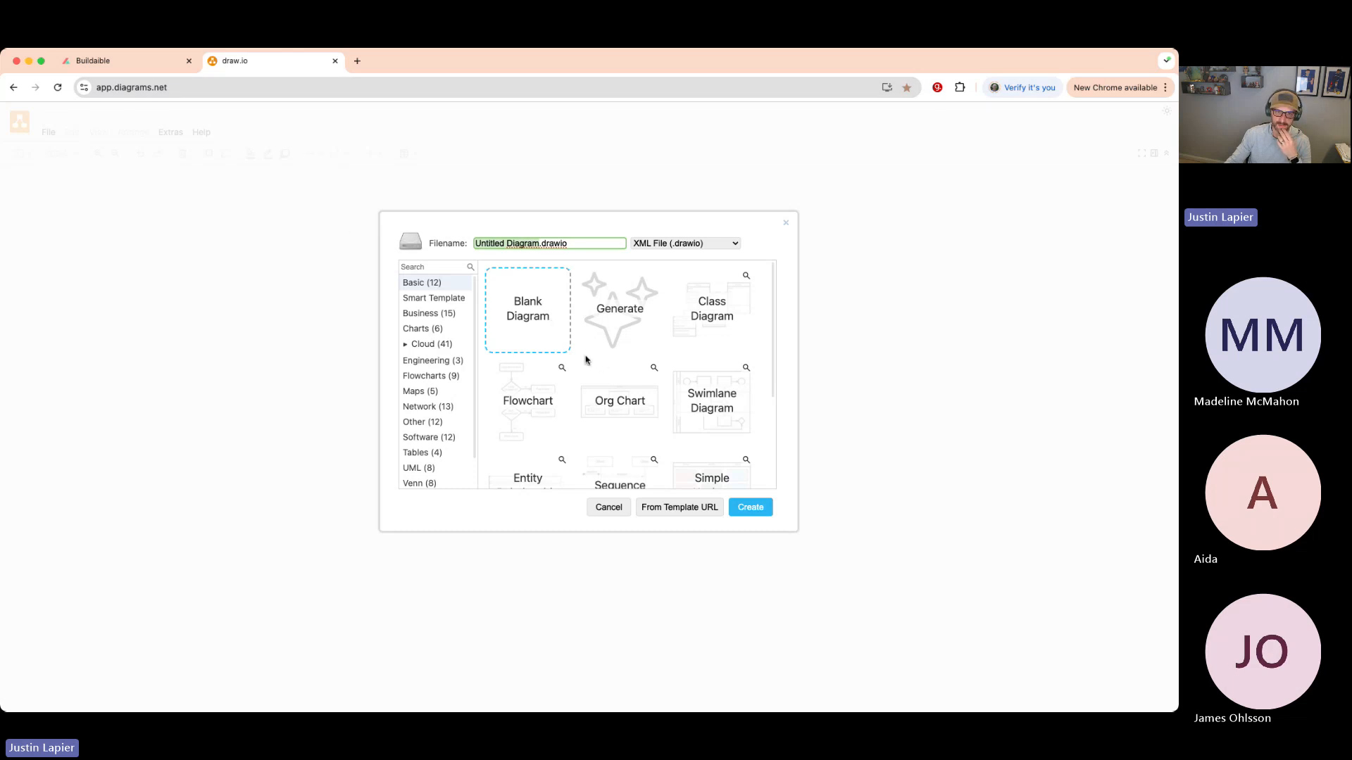
- Create a blank diagram named ContentCalendar, save it to the Desktop, and return to Buildaible
{"action": "left_click", "coordinate": [543, 326]}
{"action": "left_click", "coordinate": [474, 243]}
{"action": "type", "text": "Conten"}
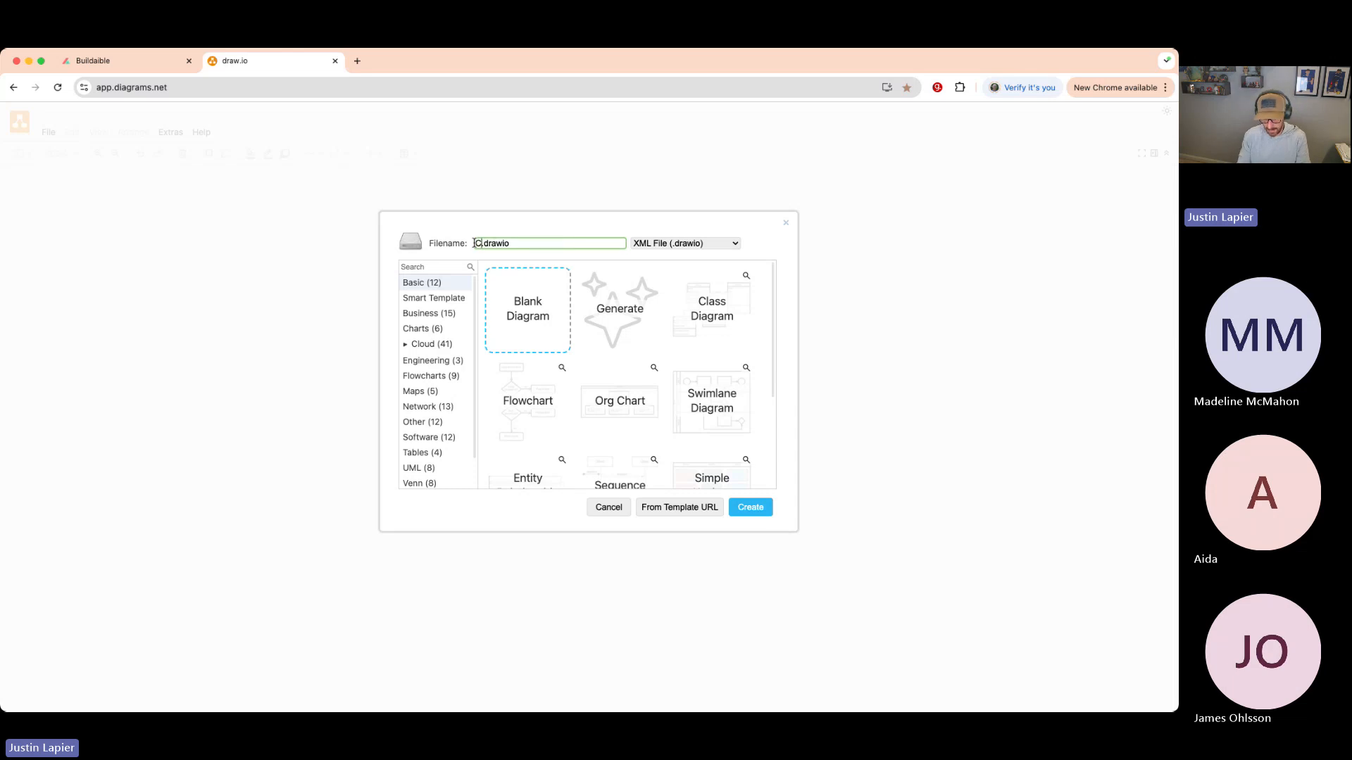
{"action": "type", "text": "tCalendar"}
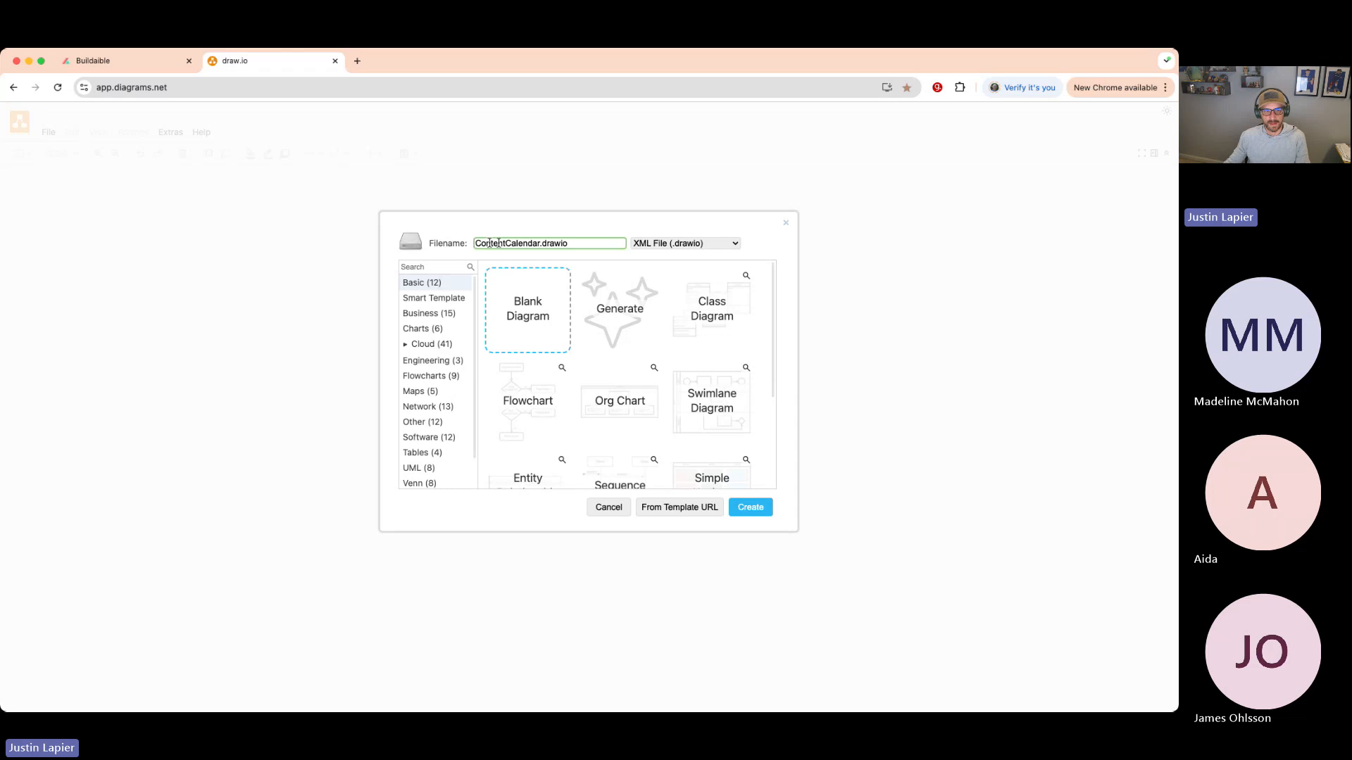
{"action": "left_click", "coordinate": [750, 507]}
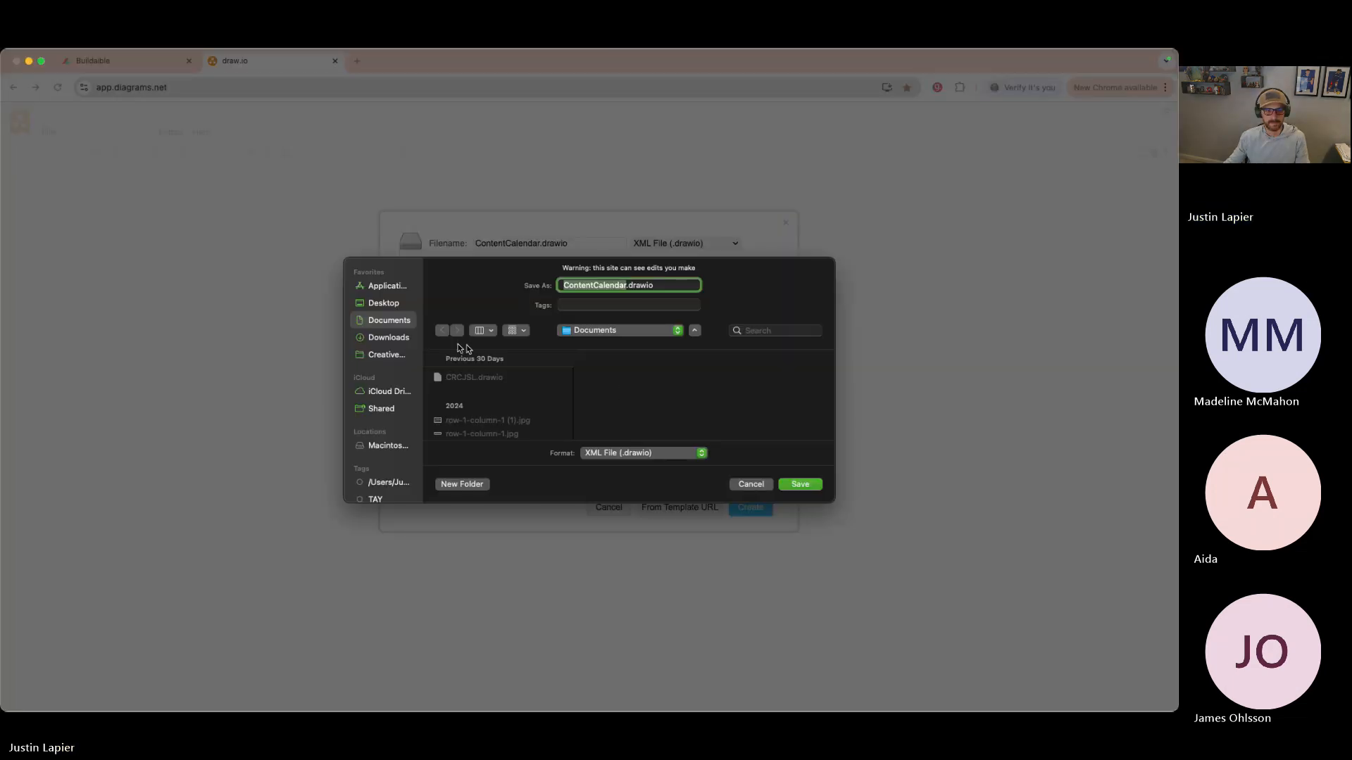
{"action": "key", "text": "super+d"}
{"action": "left_click", "coordinate": [782, 486]}
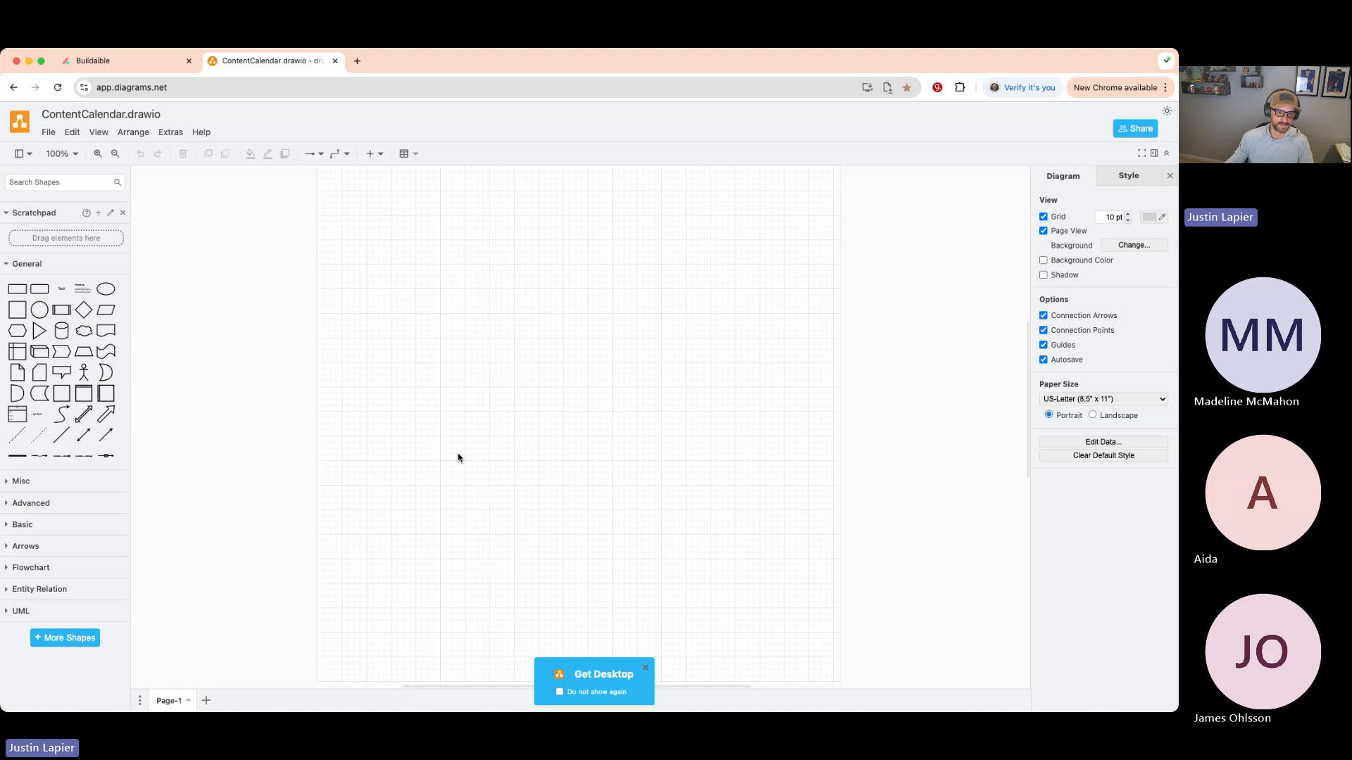
{"action": "left_click", "coordinate": [644, 667]}
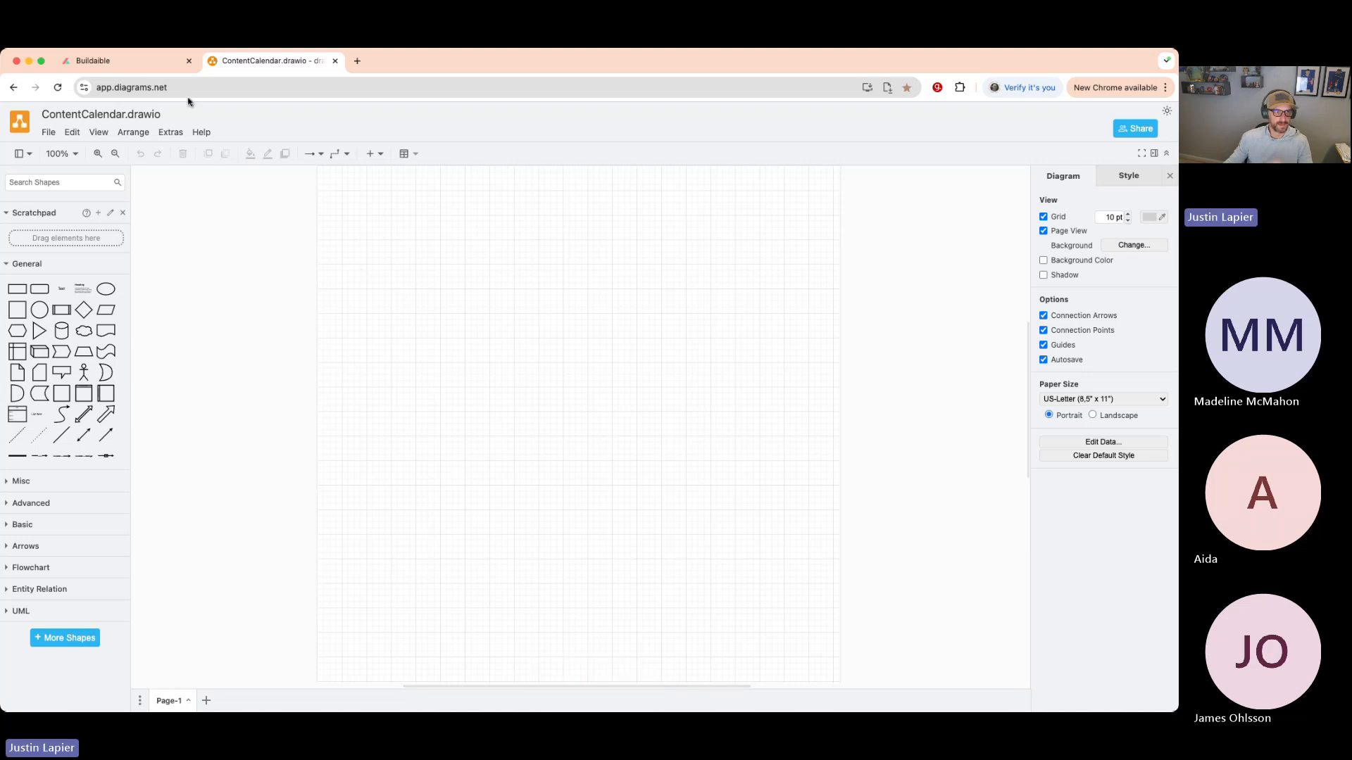
{"action": "left_click", "coordinate": [141, 61]}
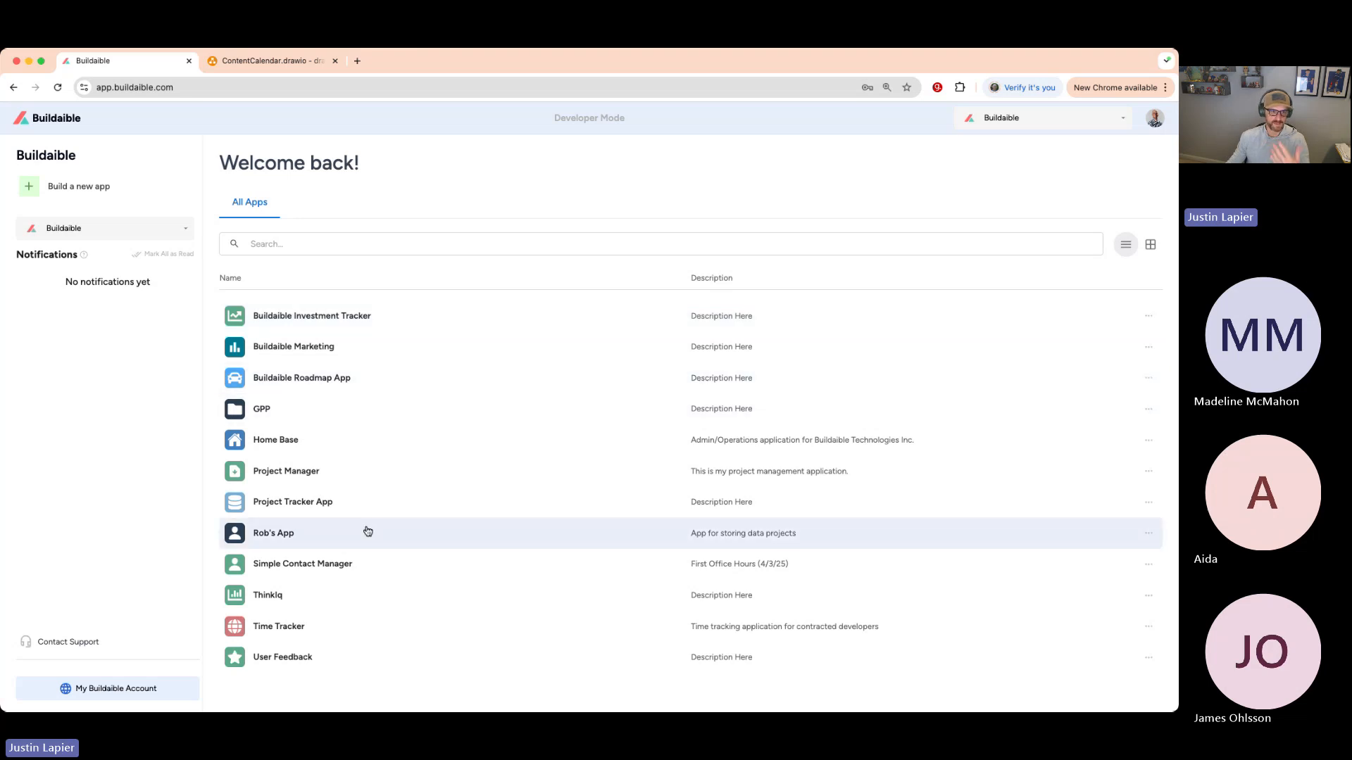
- Open Simple Contact Manager from the app list and switch to its Companies table
{"action": "left_click", "coordinate": [345, 563]}
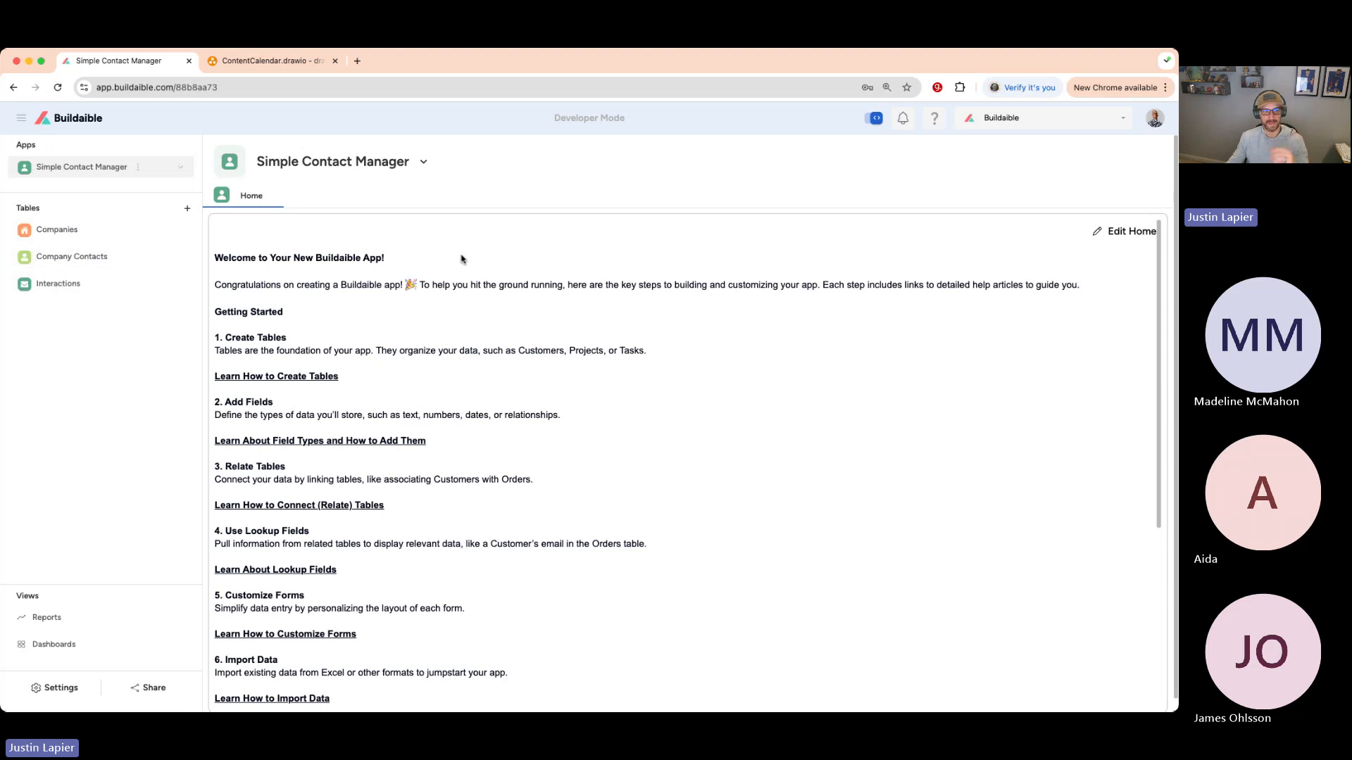
{"action": "left_click", "coordinate": [73, 232]}
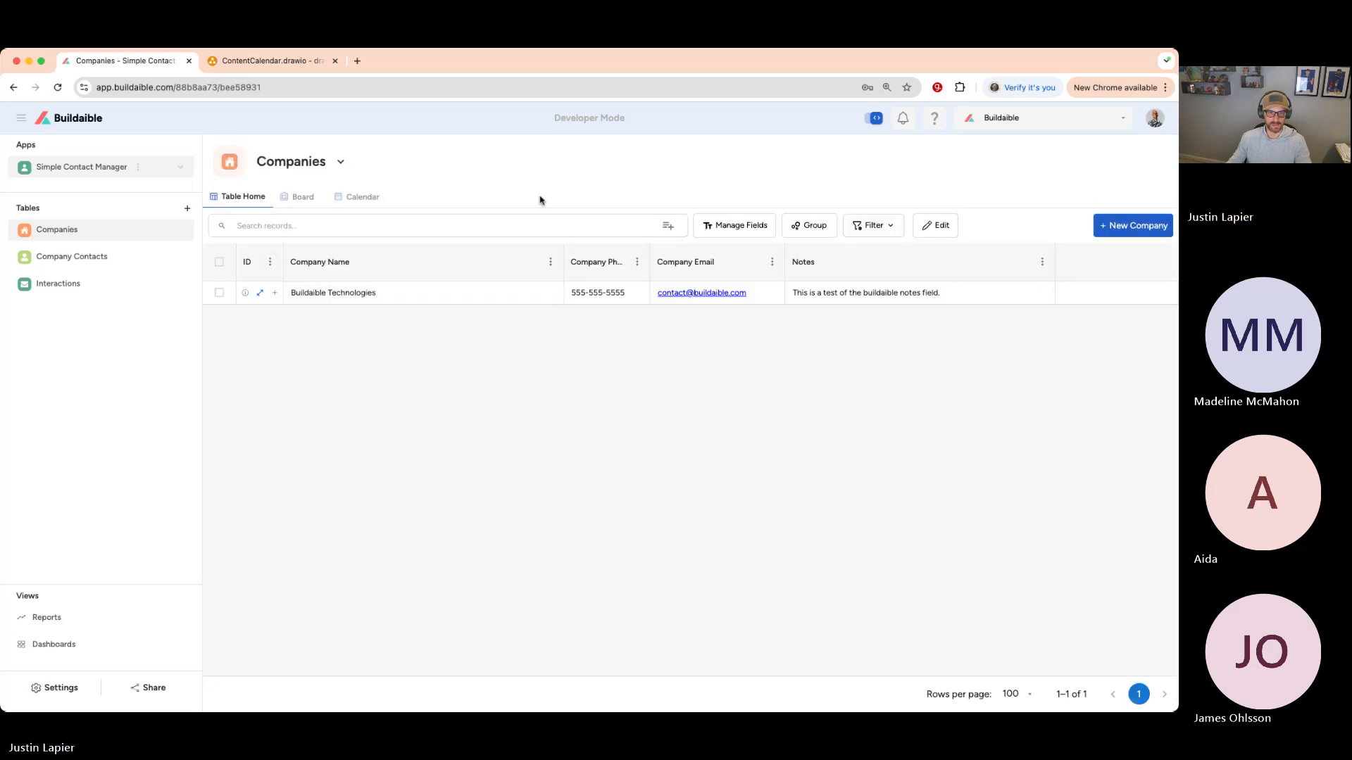
- Abandon a new company form and open the first Company Contacts record, linked to Buildaible Technologies, for editing
{"action": "left_click", "coordinate": [1102, 225]}
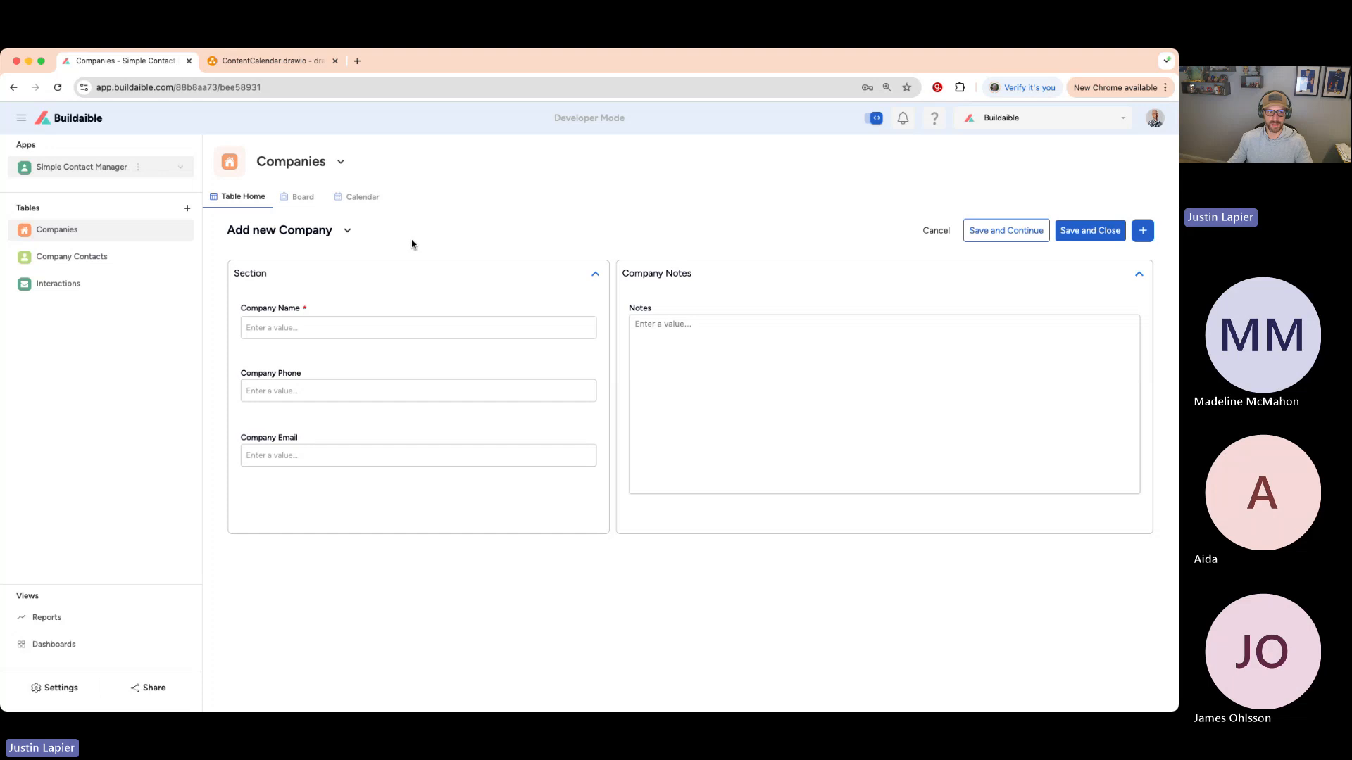
{"action": "left_click", "coordinate": [239, 198]}
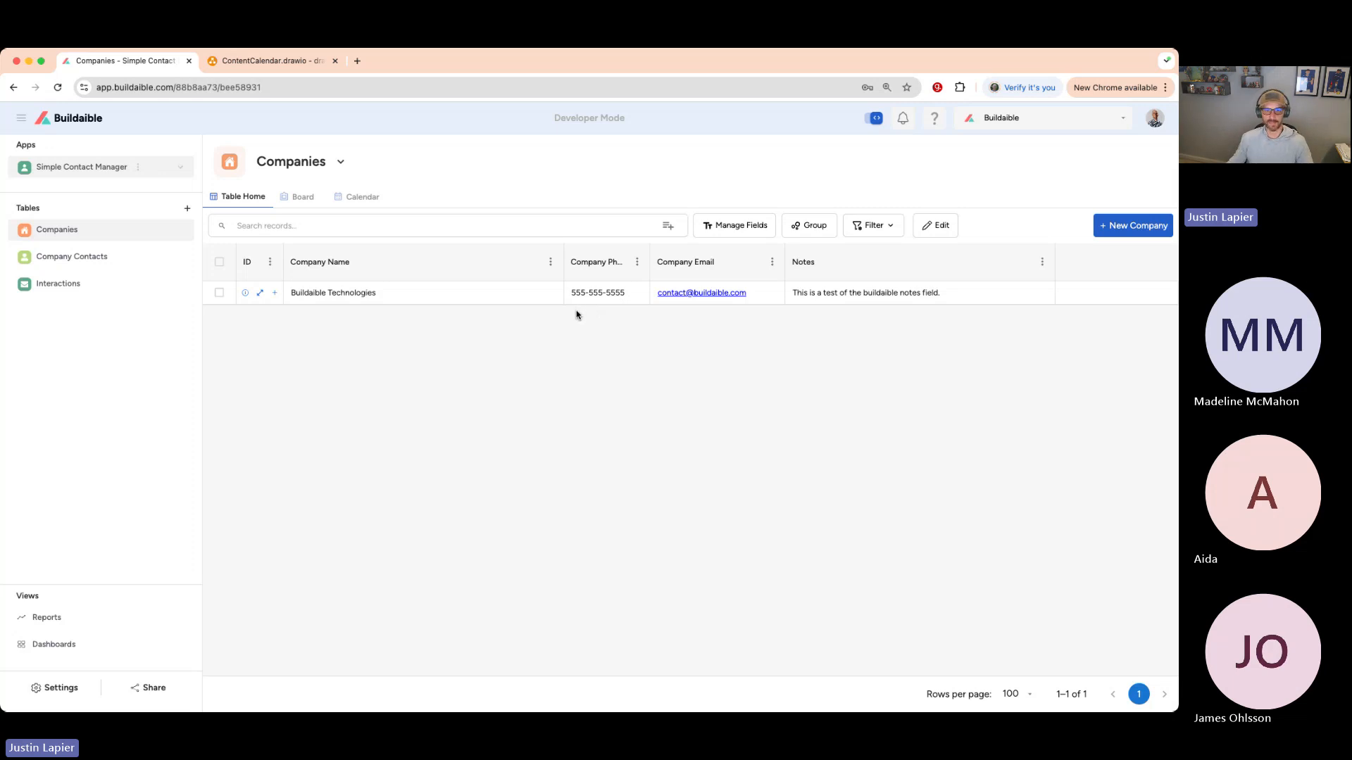
{"action": "left_click", "coordinate": [65, 259]}
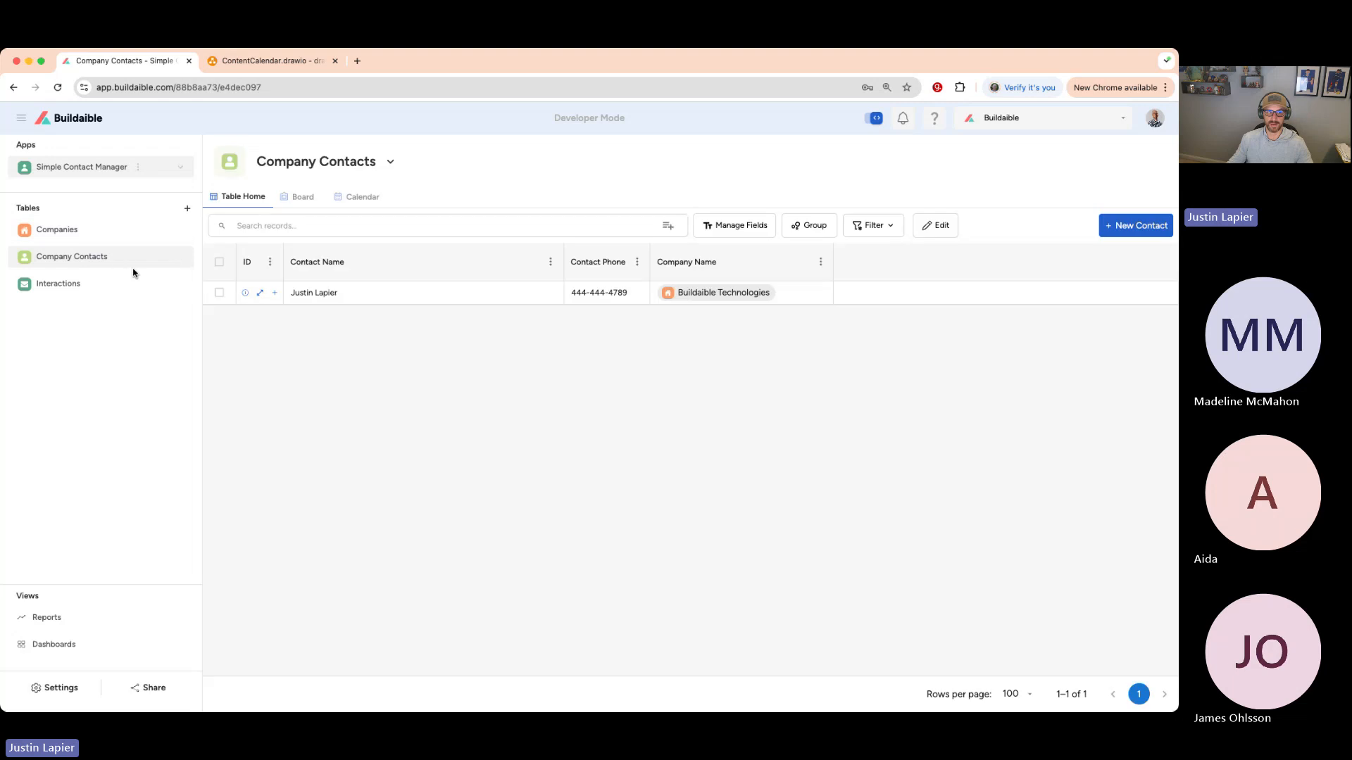
{"action": "left_click", "coordinate": [260, 294]}
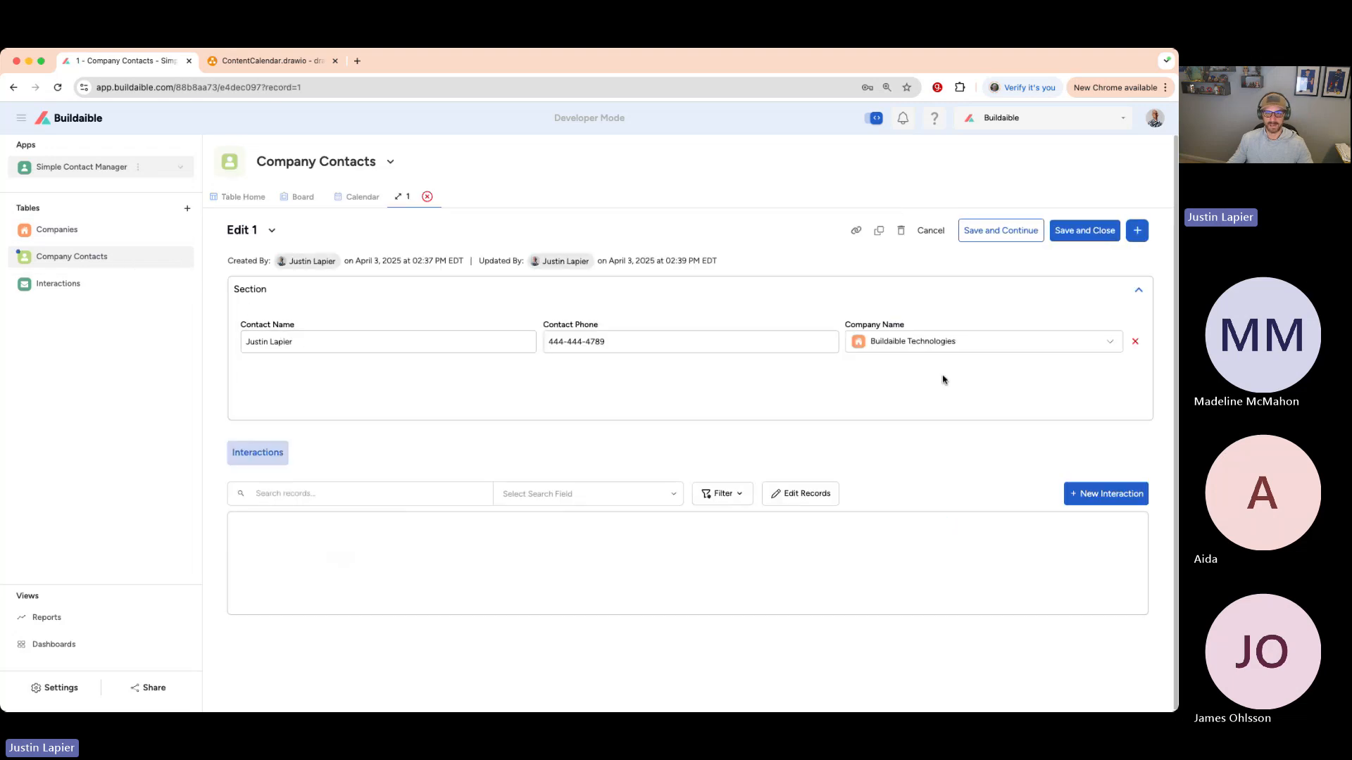
- Check the contact's Company Name options, then show the Interactions table with its one Email interaction
{"action": "left_click", "coordinate": [964, 348]}
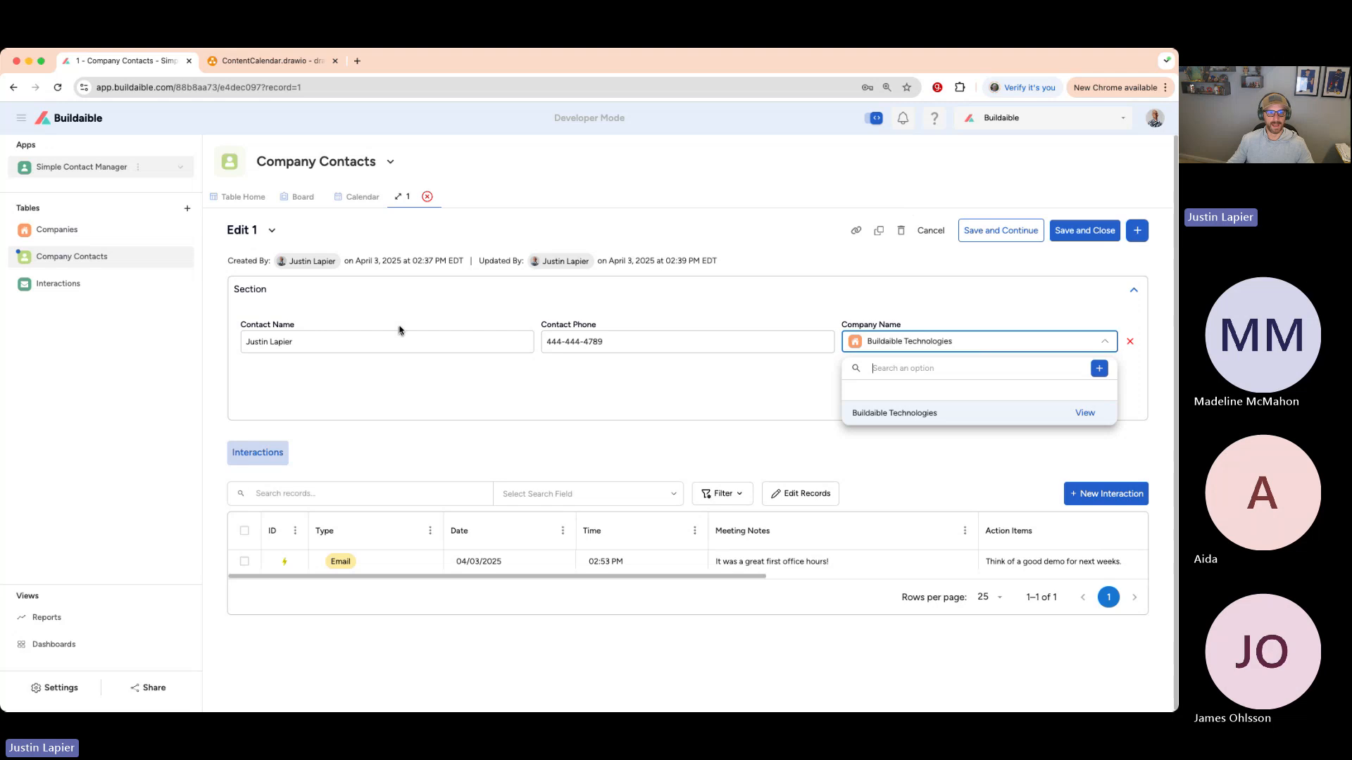
{"action": "left_click", "coordinate": [67, 285]}
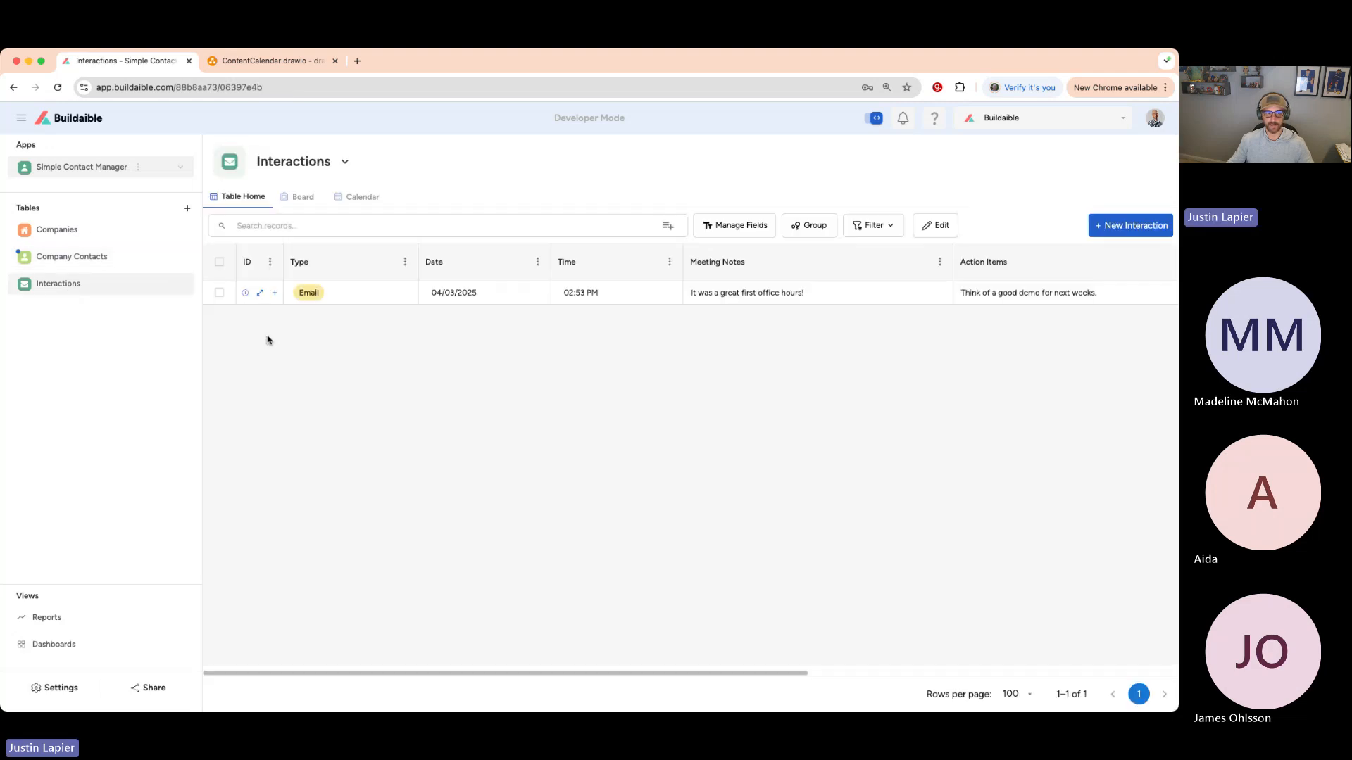
{"action": "left_click", "coordinate": [259, 296]}
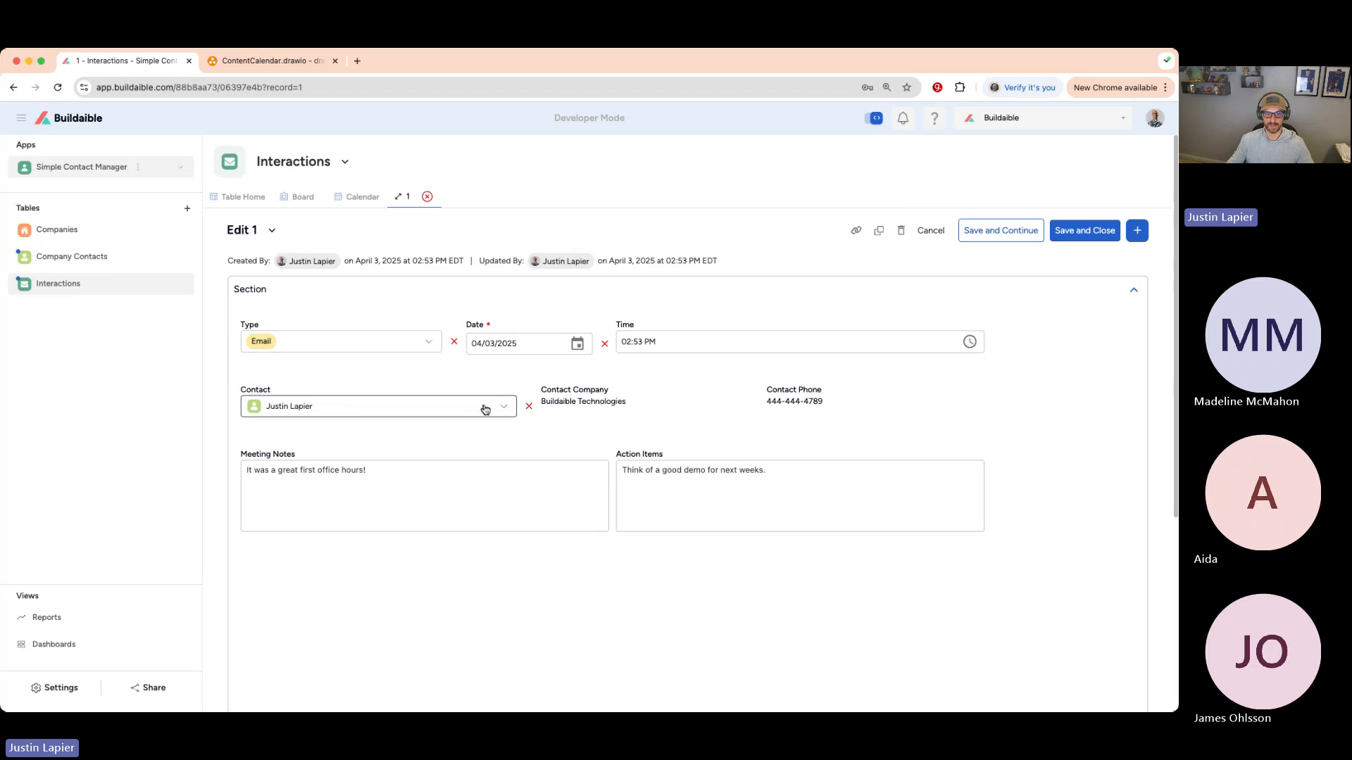
{"action": "left_click_drag", "start_coordinate": [629, 406], "coordinate": [543, 402]}
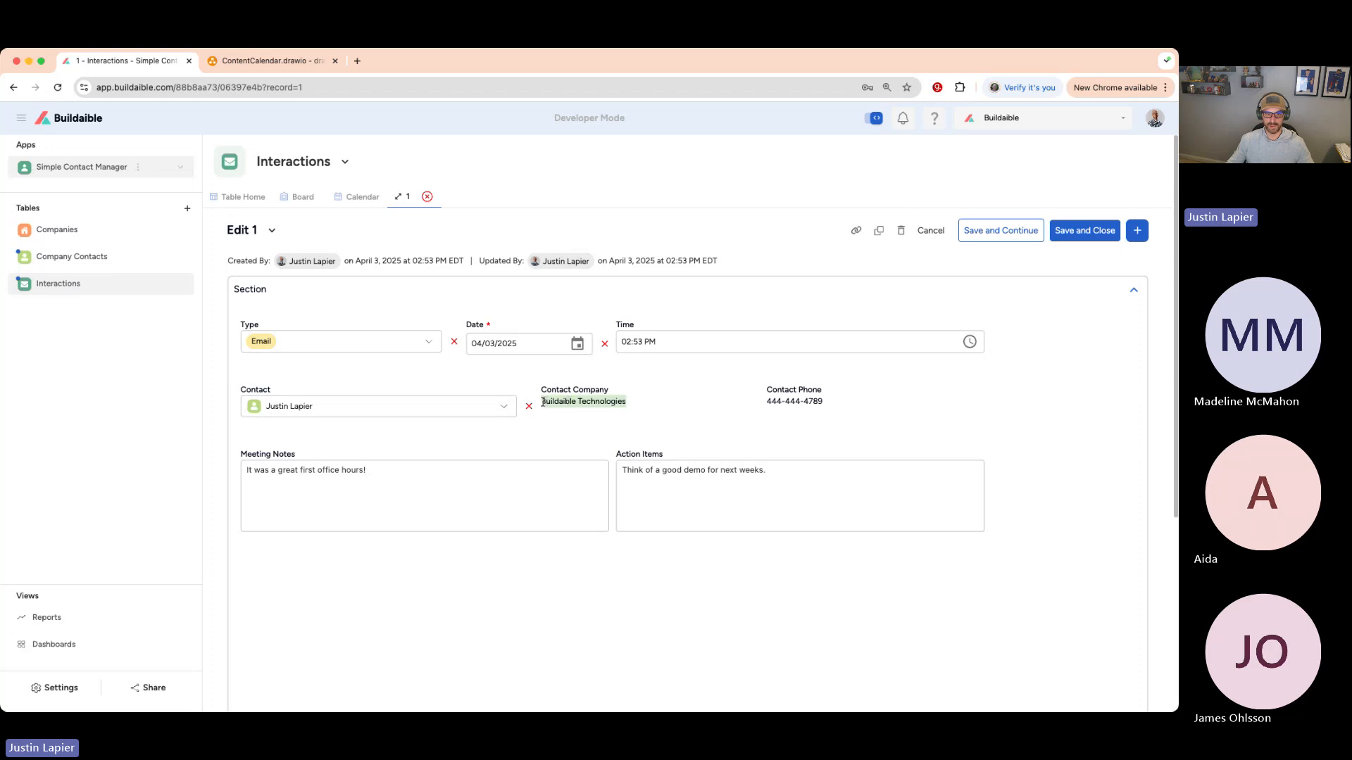
{"action": "left_click_drag", "start_coordinate": [821, 402], "coordinate": [774, 402]}
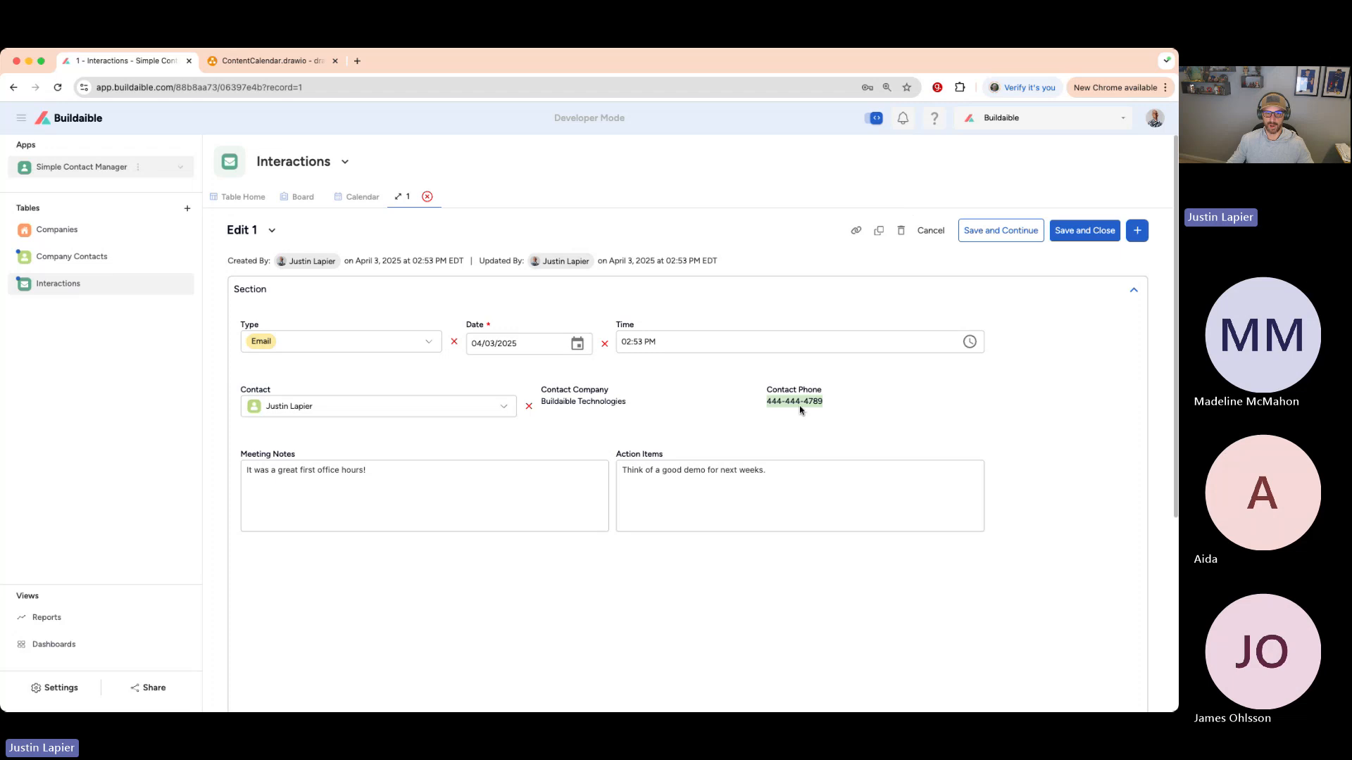
{"action": "left_click", "coordinate": [674, 386]}
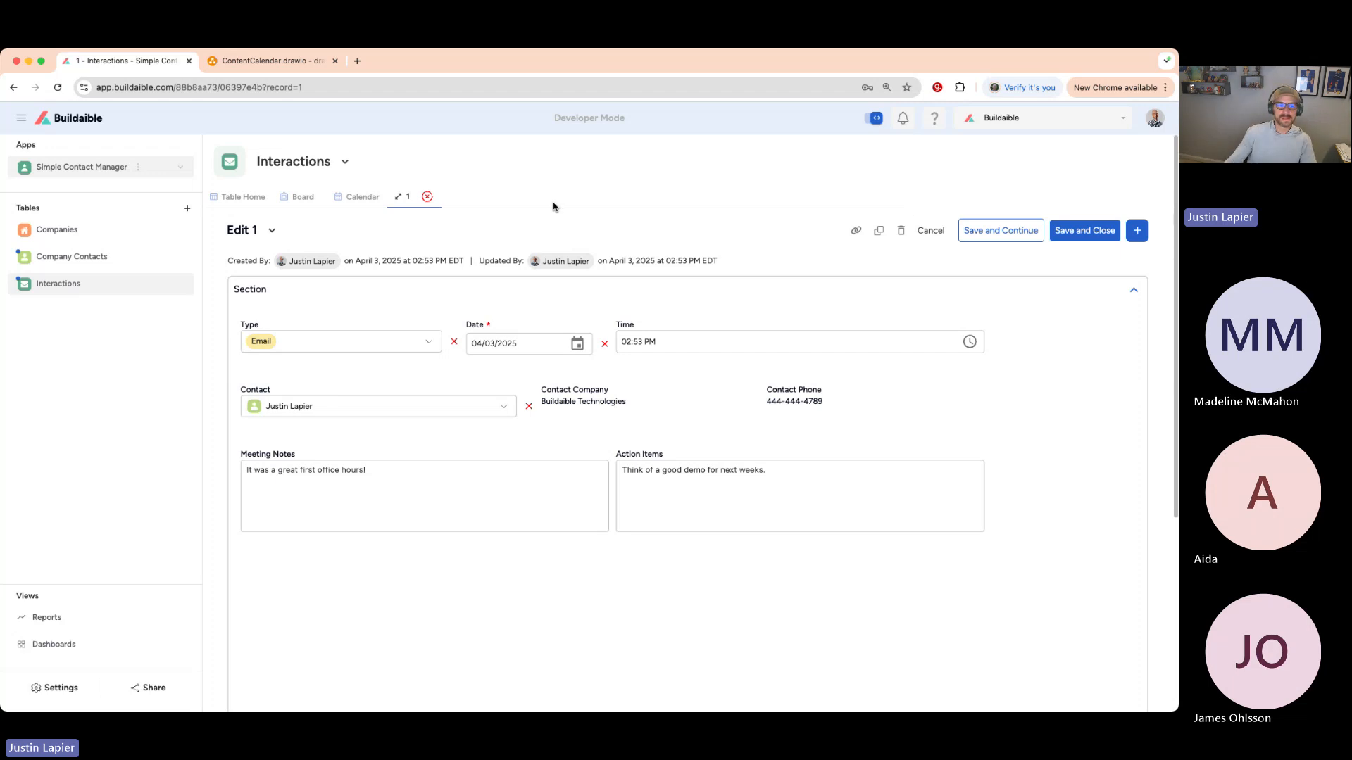
{"action": "left_click", "coordinate": [426, 196]}
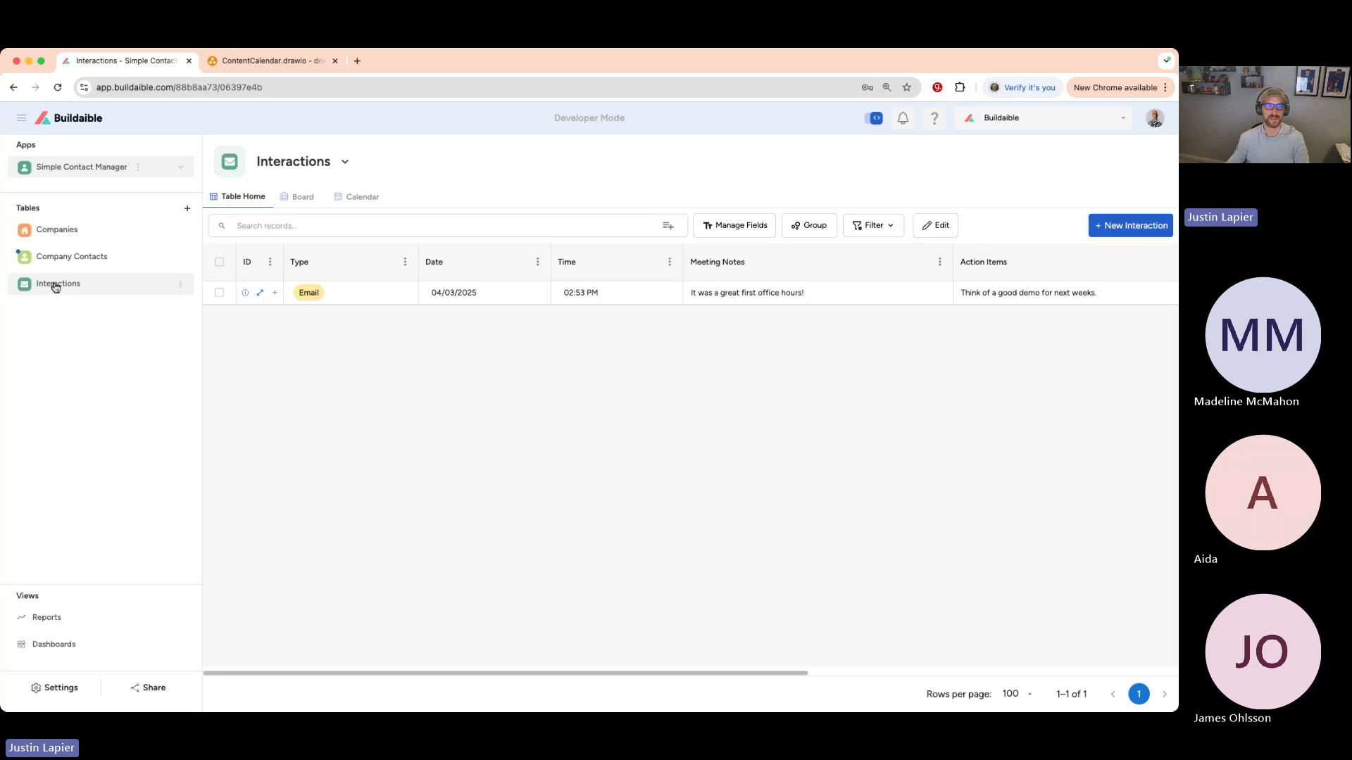
- Return to the still-empty ContentCalendar.drawio diagram
{"action": "left_click", "coordinate": [295, 65]}
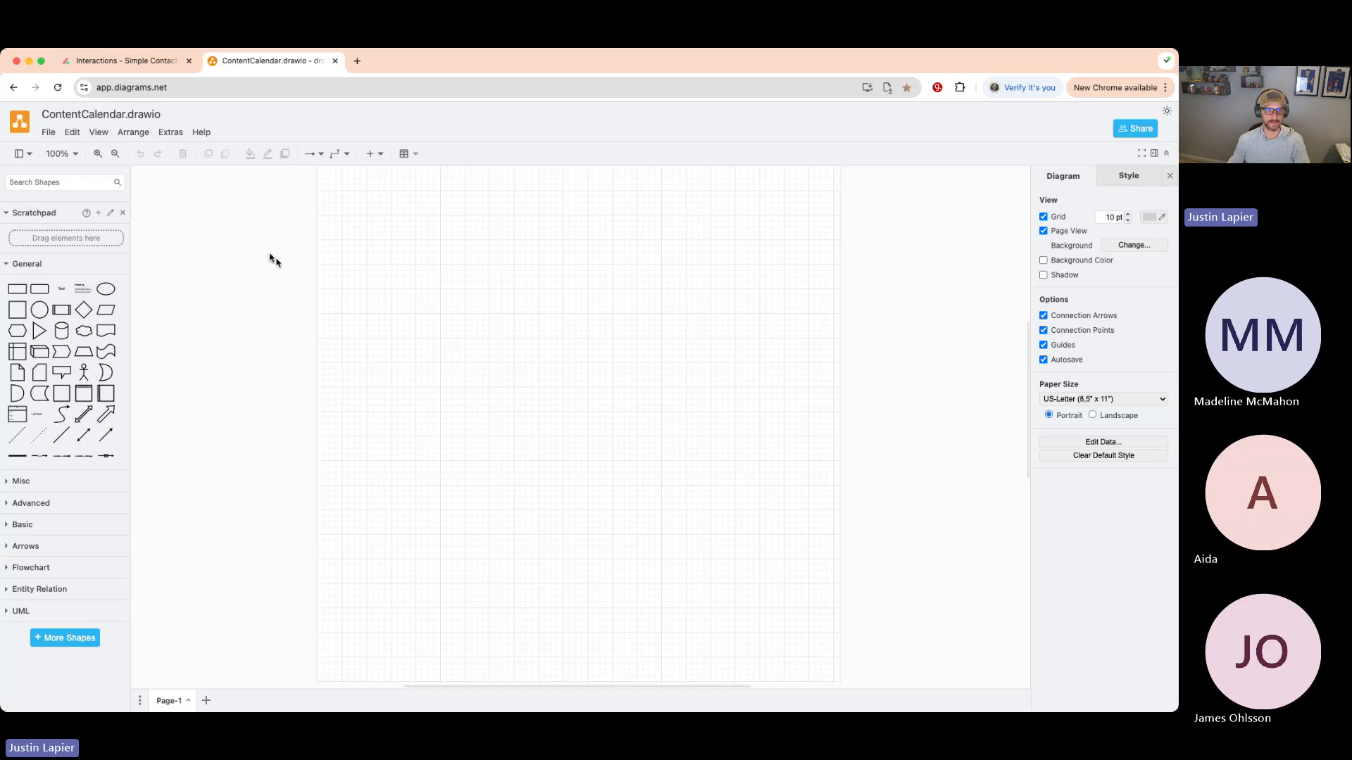
{"action": "left_click_drag", "start_coordinate": [40, 289], "coordinate": [412, 294]}
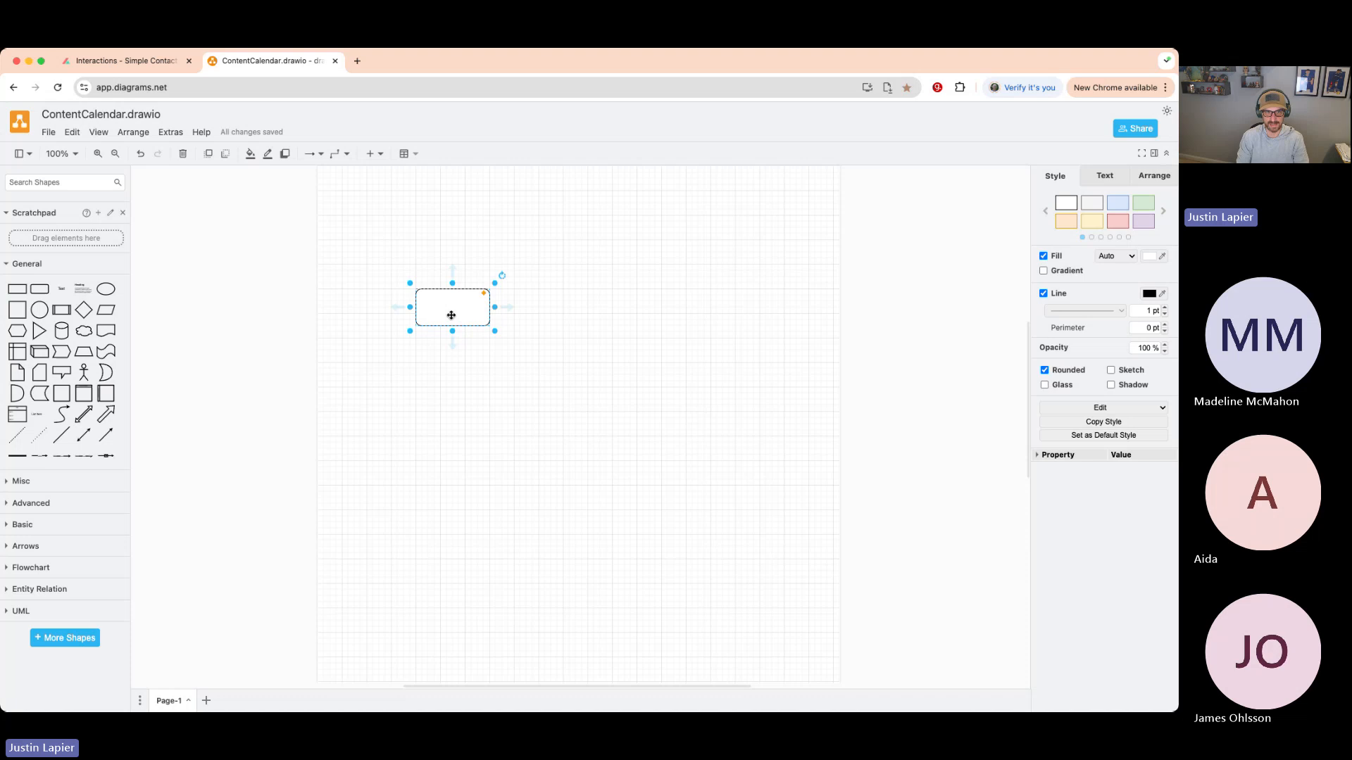
{"action": "type", "text": "d"}
{"action": "type", "text": "ustomers"}
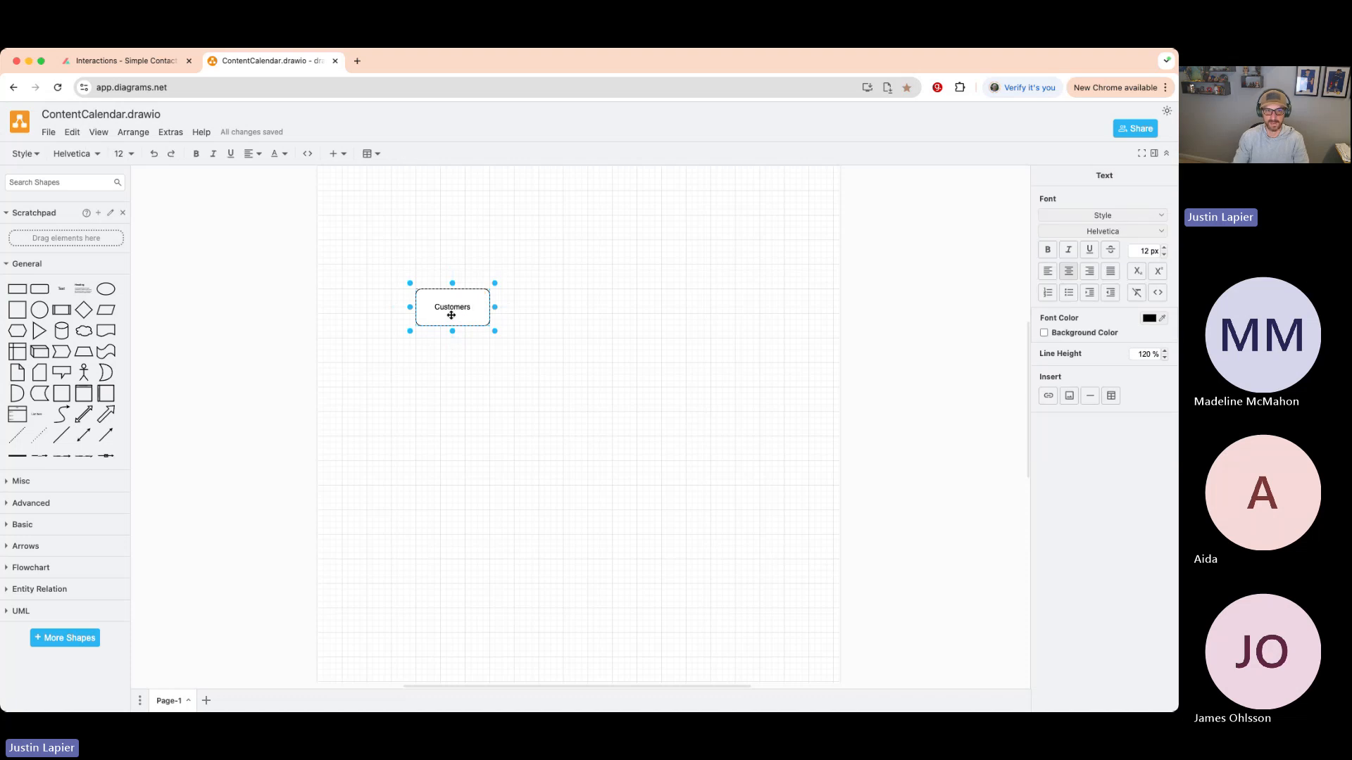
{"action": "left_click", "coordinate": [529, 368]}
{"action": "left_click_drag", "start_coordinate": [39, 289], "coordinate": [645, 294]}
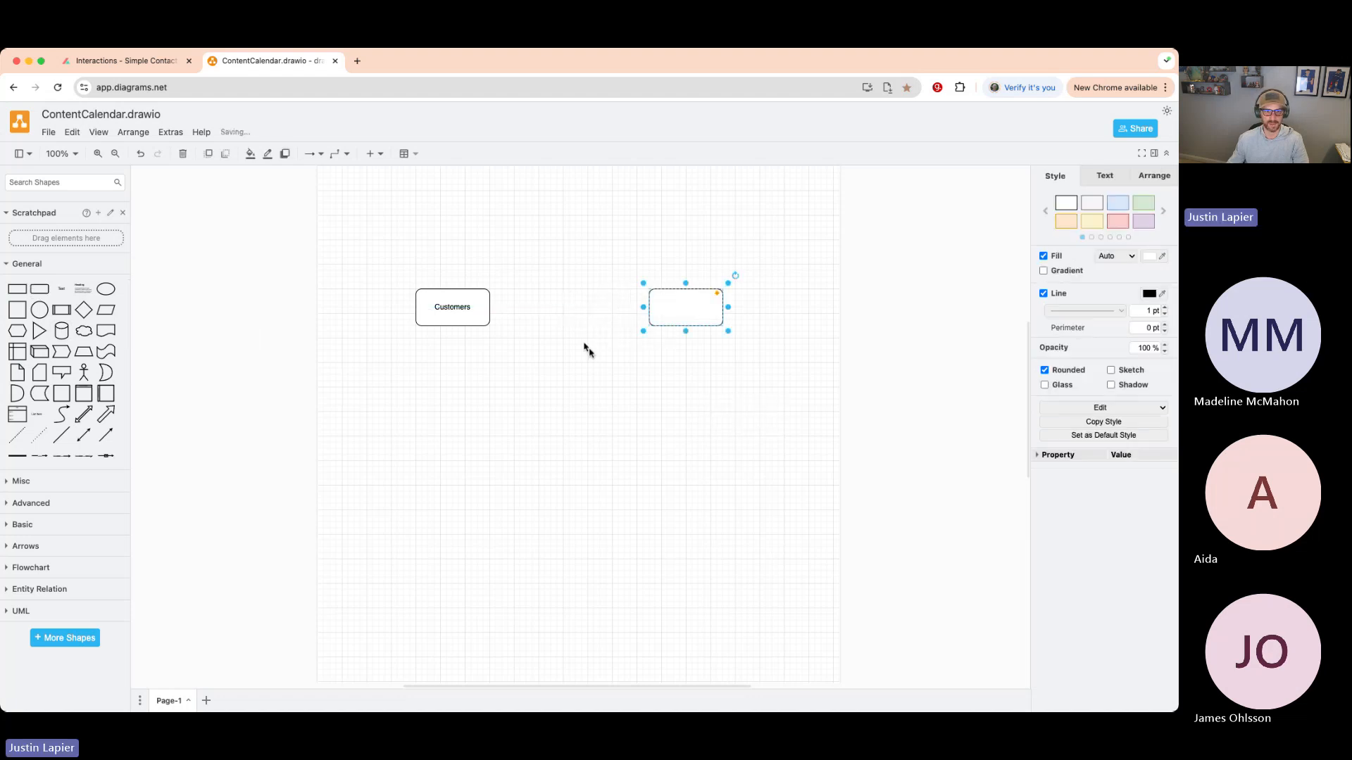
{"action": "left_click", "coordinate": [491, 393]}
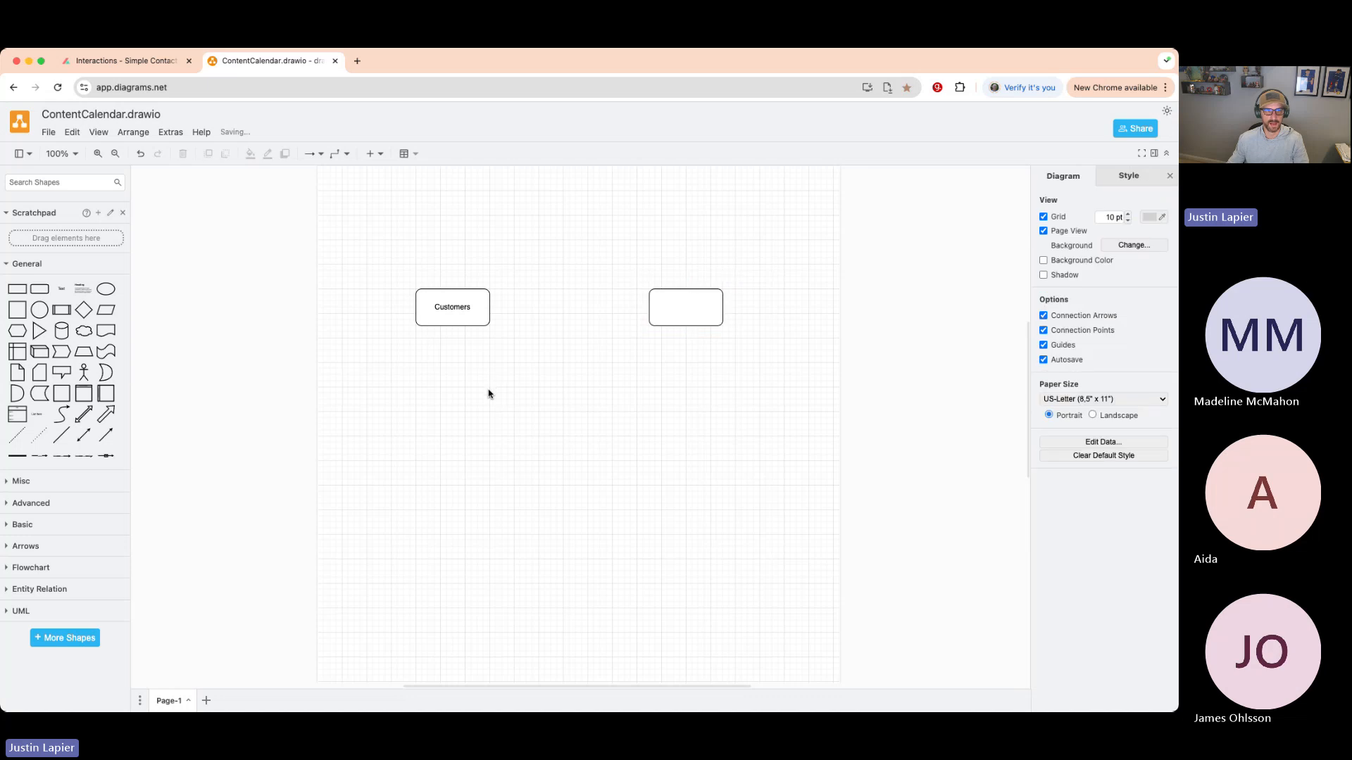
{"action": "left_click", "coordinate": [682, 307]}
{"action": "double_click", "coordinate": [682, 307]}
{"action": "type", "text": "Campaigns"}
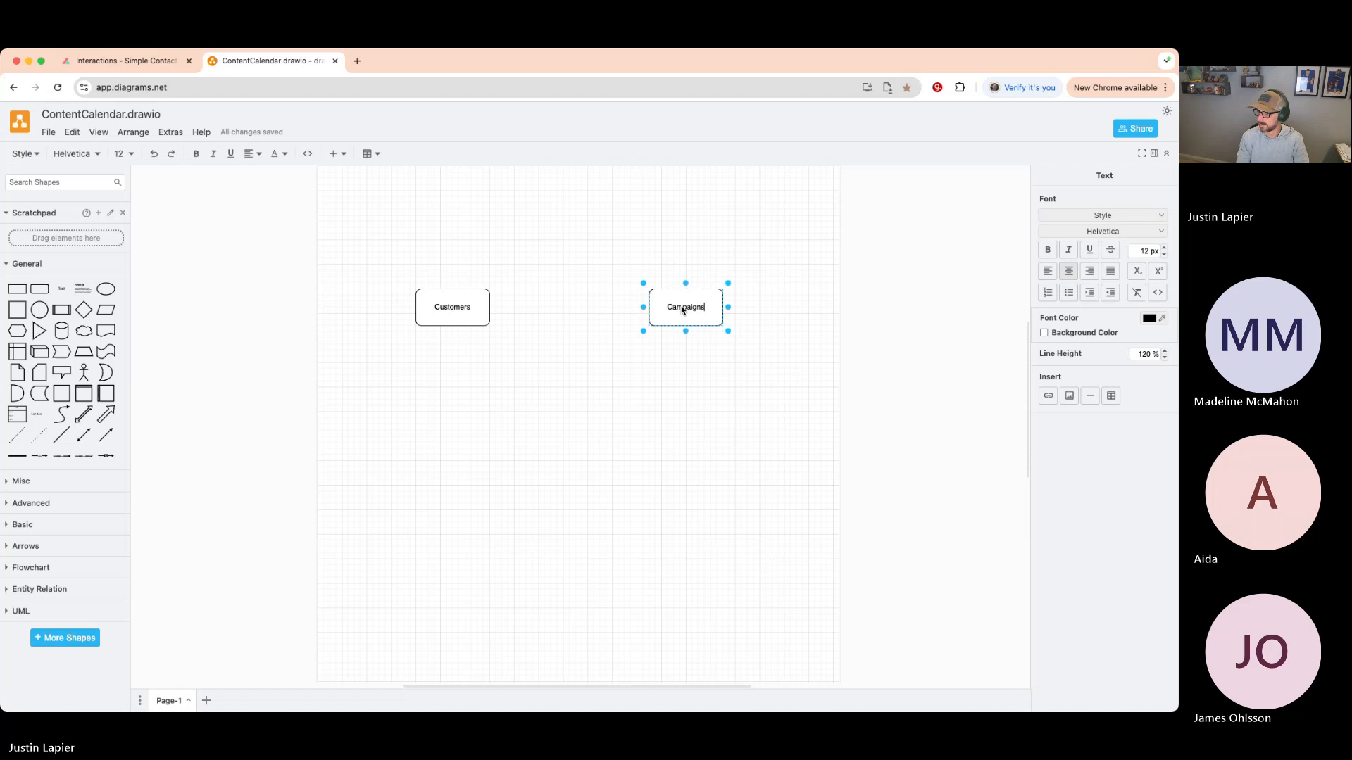
{"action": "left_click", "coordinate": [588, 374]}
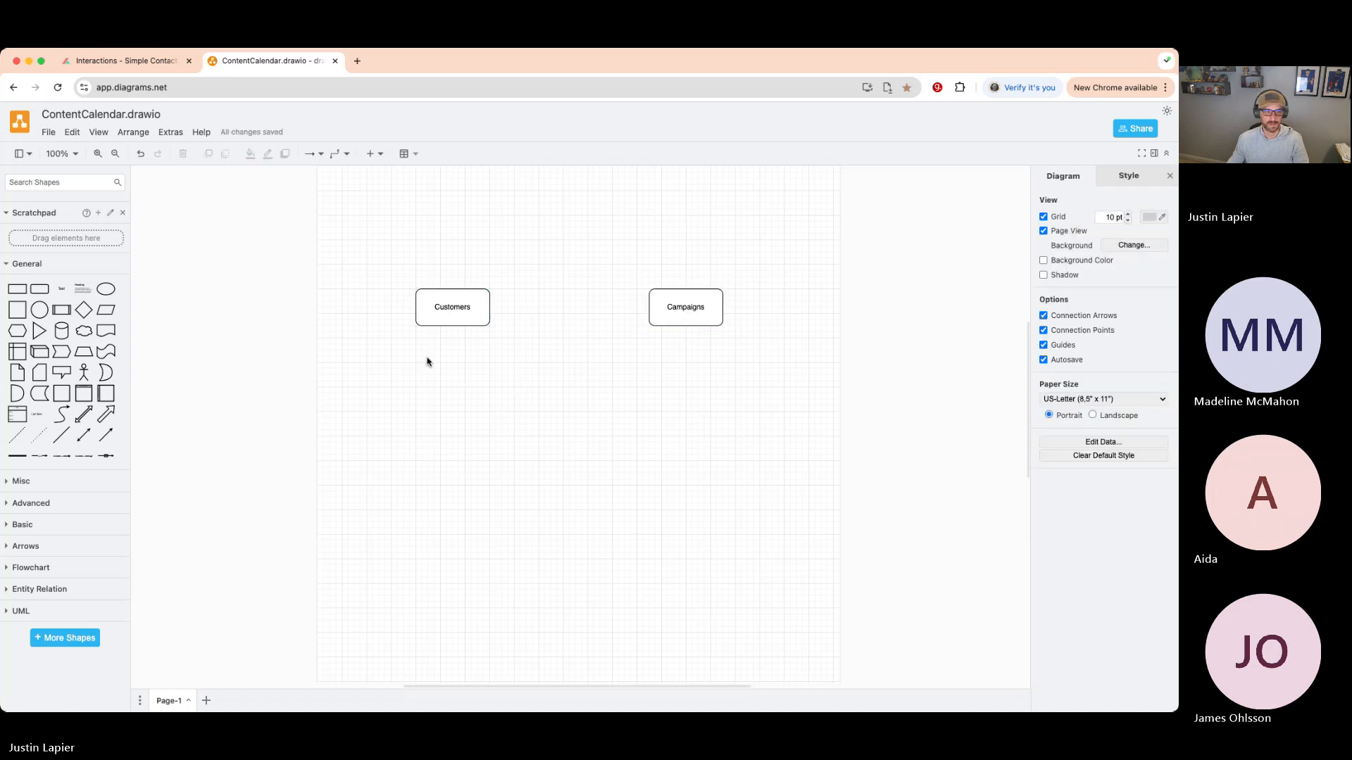
{"action": "left_click", "coordinate": [40, 290]}
{"action": "left_click_drag", "start_coordinate": [573, 421], "coordinate": [564, 229]}
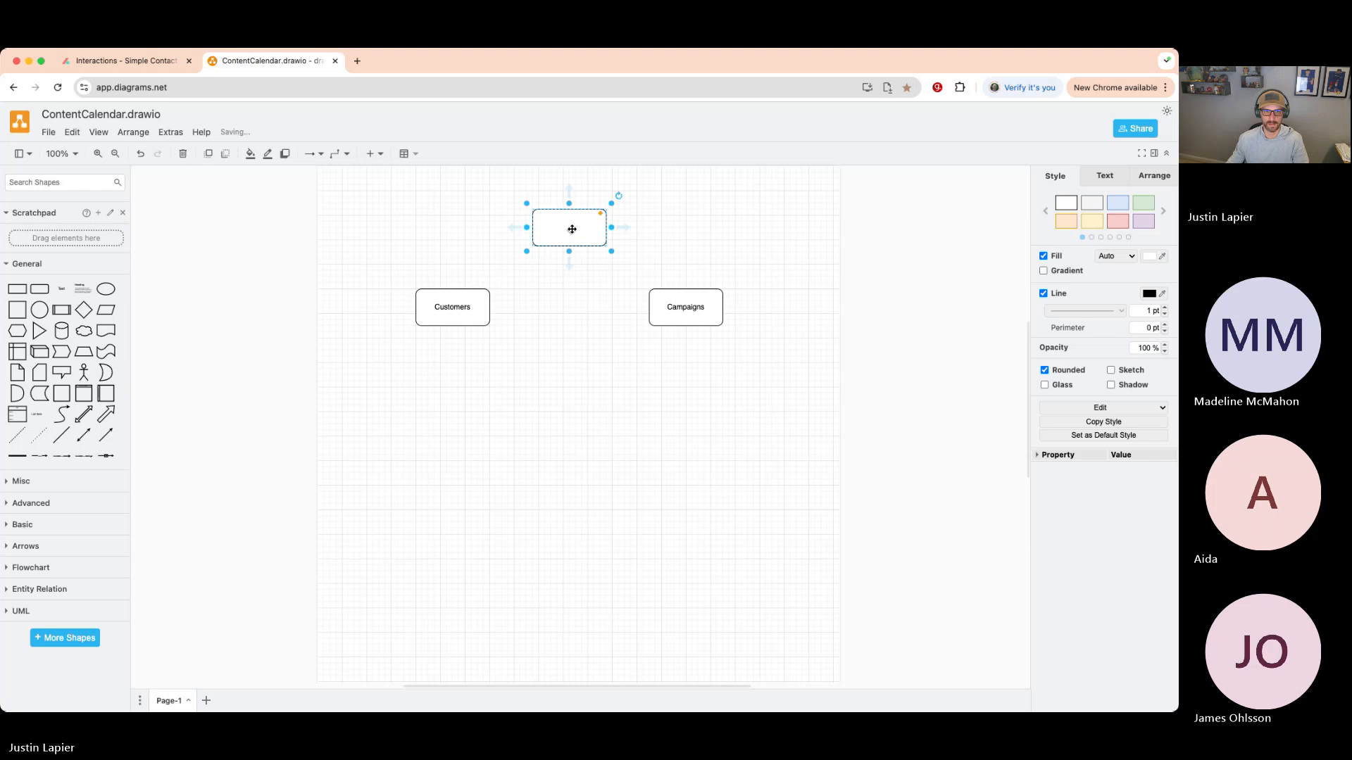
{"action": "type", "text": "Po"}
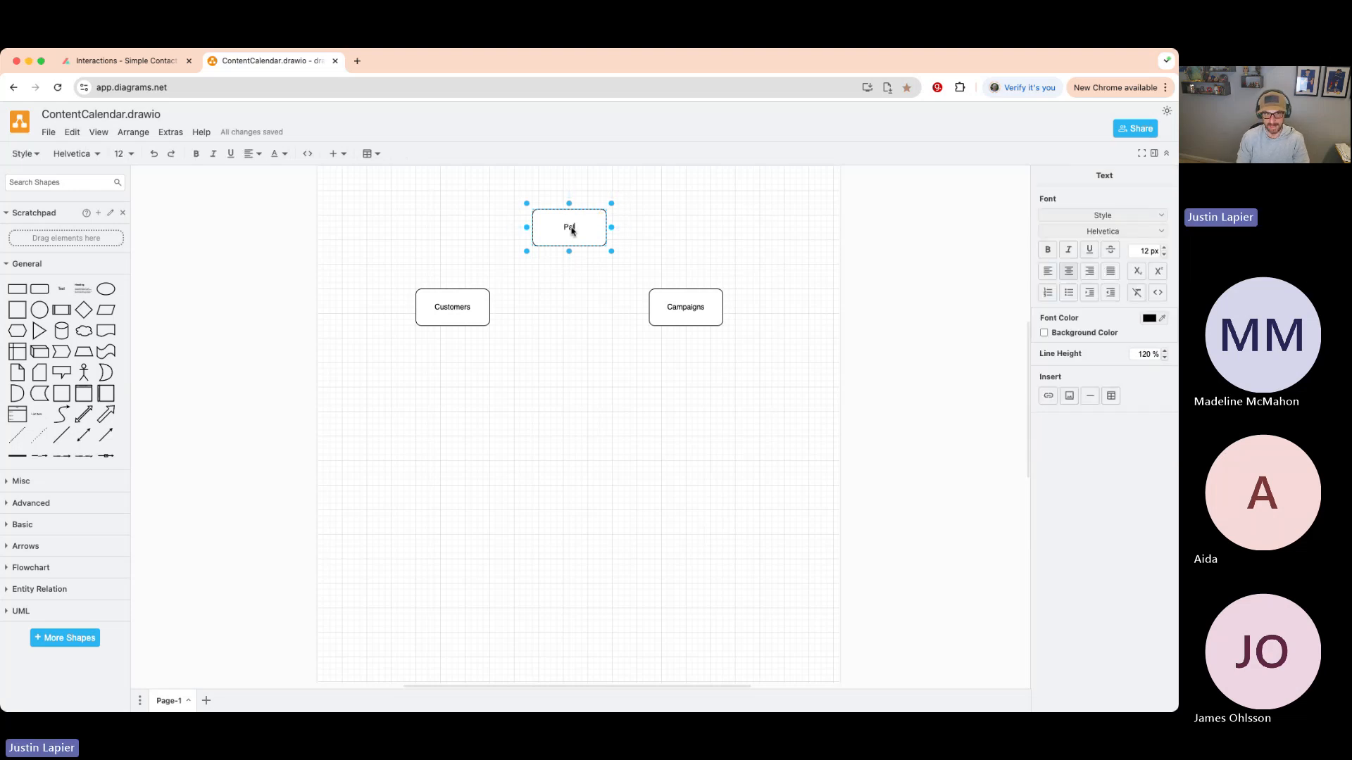
{"action": "type", "text": "atforms"}
{"action": "left_click", "coordinate": [634, 235]}
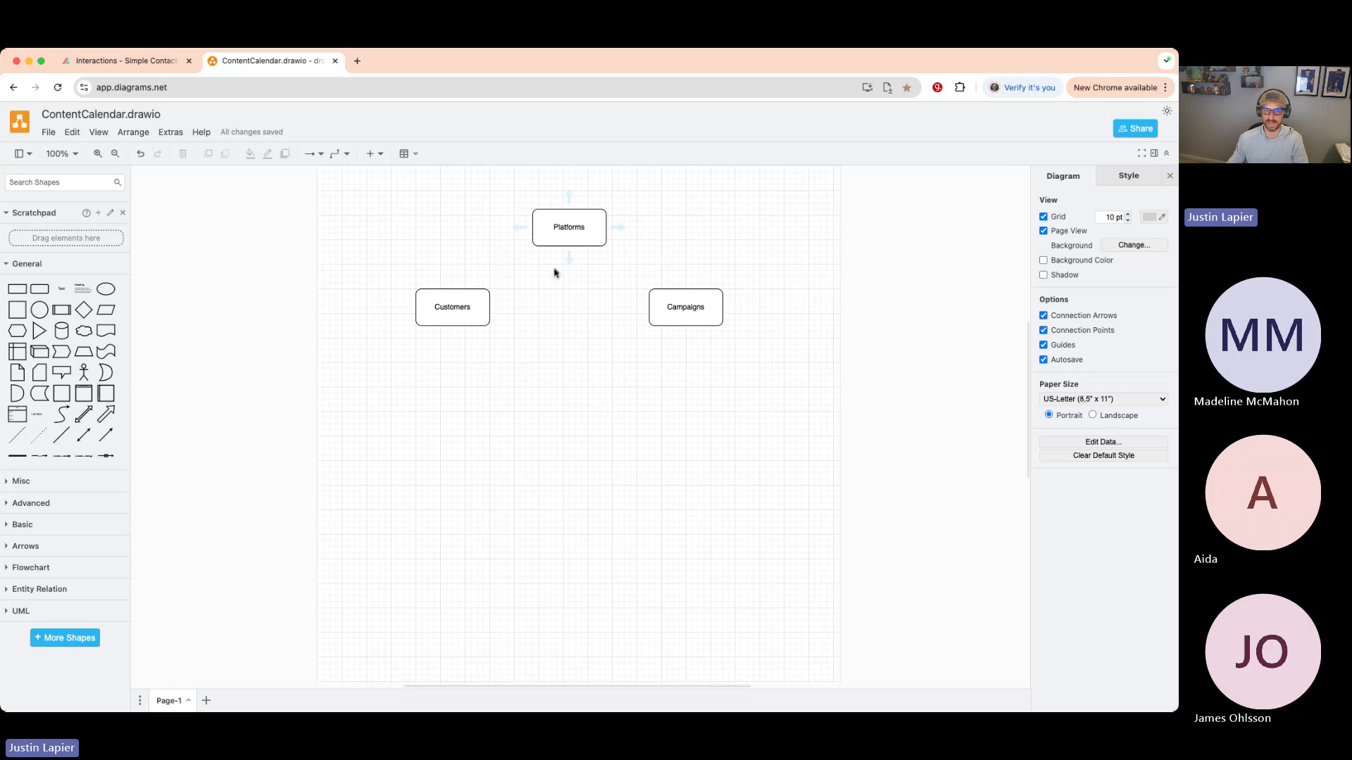
- Move Platforms level with Campaigns and add a new rounded rectangle to the canvas
{"action": "left_click_drag", "start_coordinate": [561, 224], "coordinate": [890, 306]}
{"action": "left_click", "coordinate": [697, 250]}
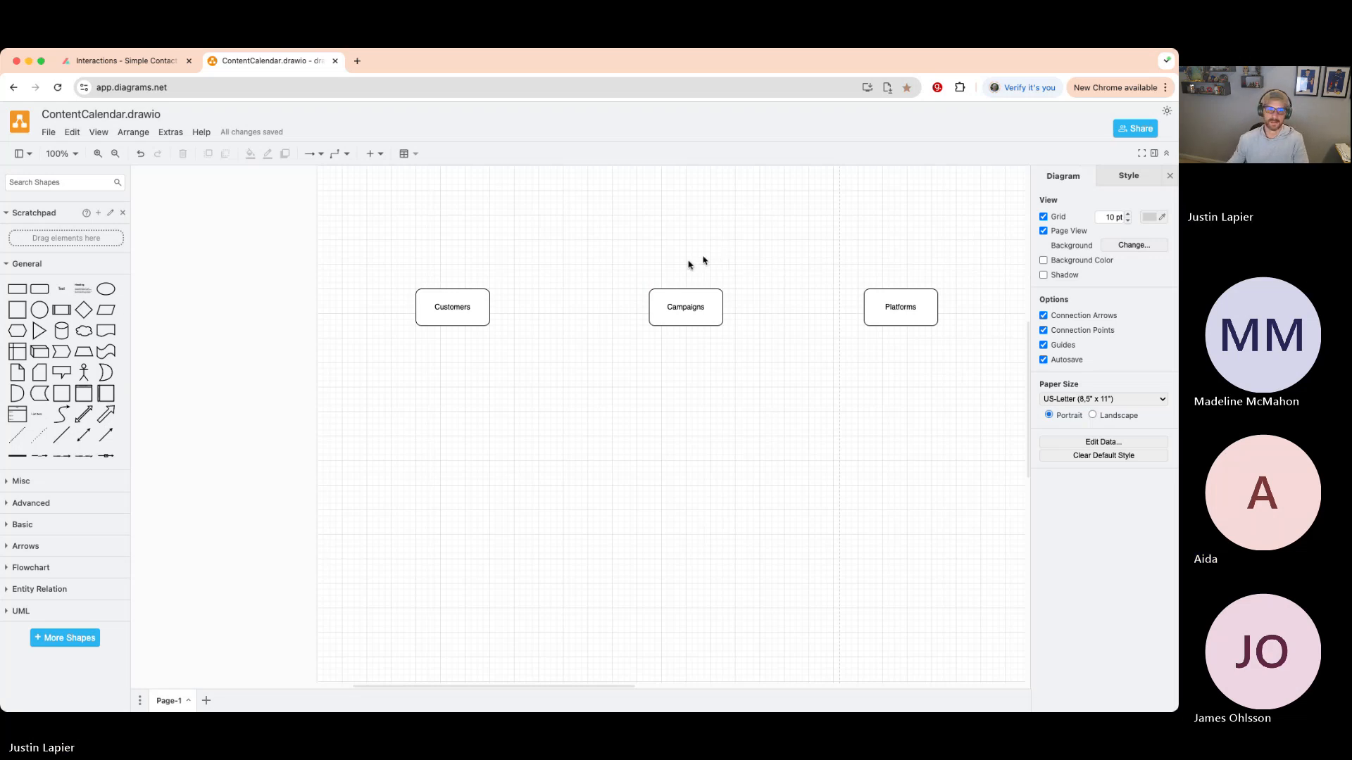
{"action": "left_click", "coordinate": [40, 291]}
{"action": "left_click_drag", "start_coordinate": [573, 425], "coordinate": [817, 219]}
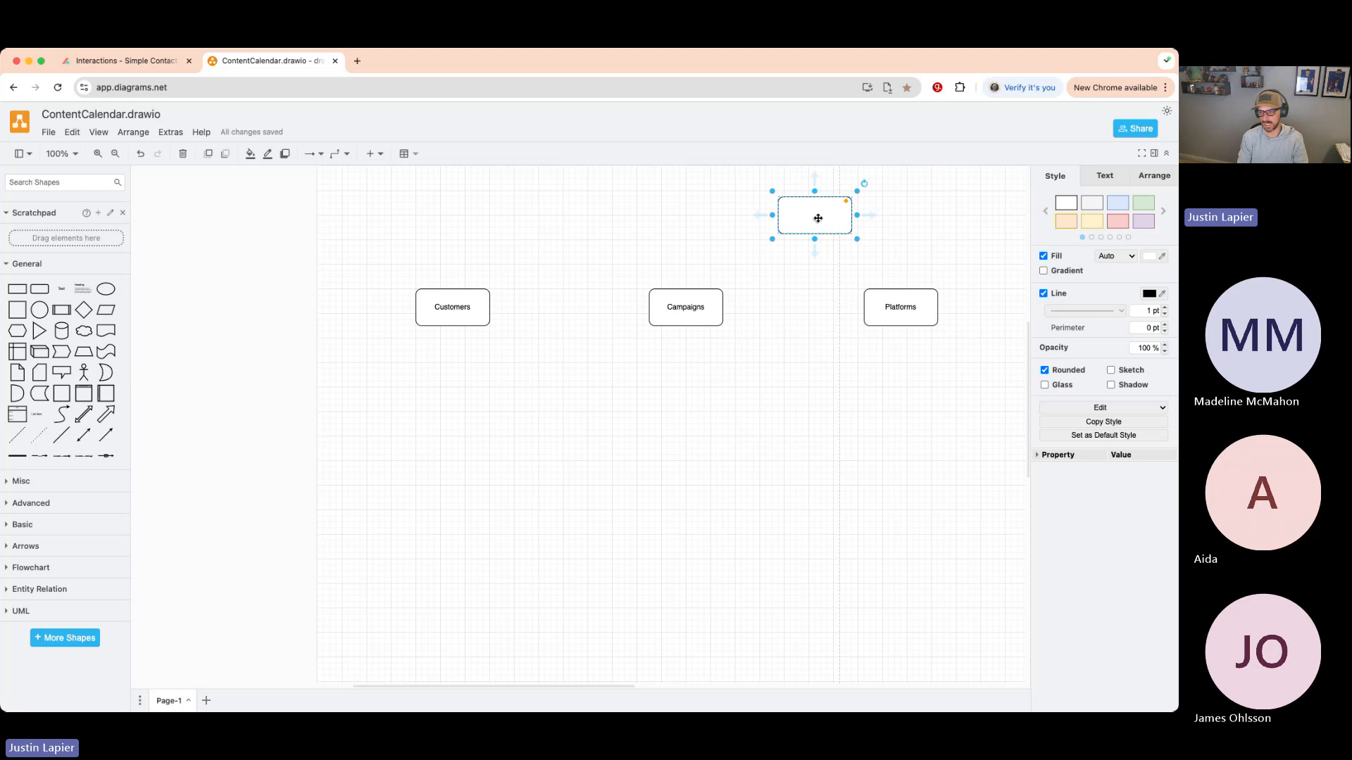
- Label the new box 'Content Types', place it under Customers, and drop Platforms below Campaigns
{"action": "type", "text": "C"}
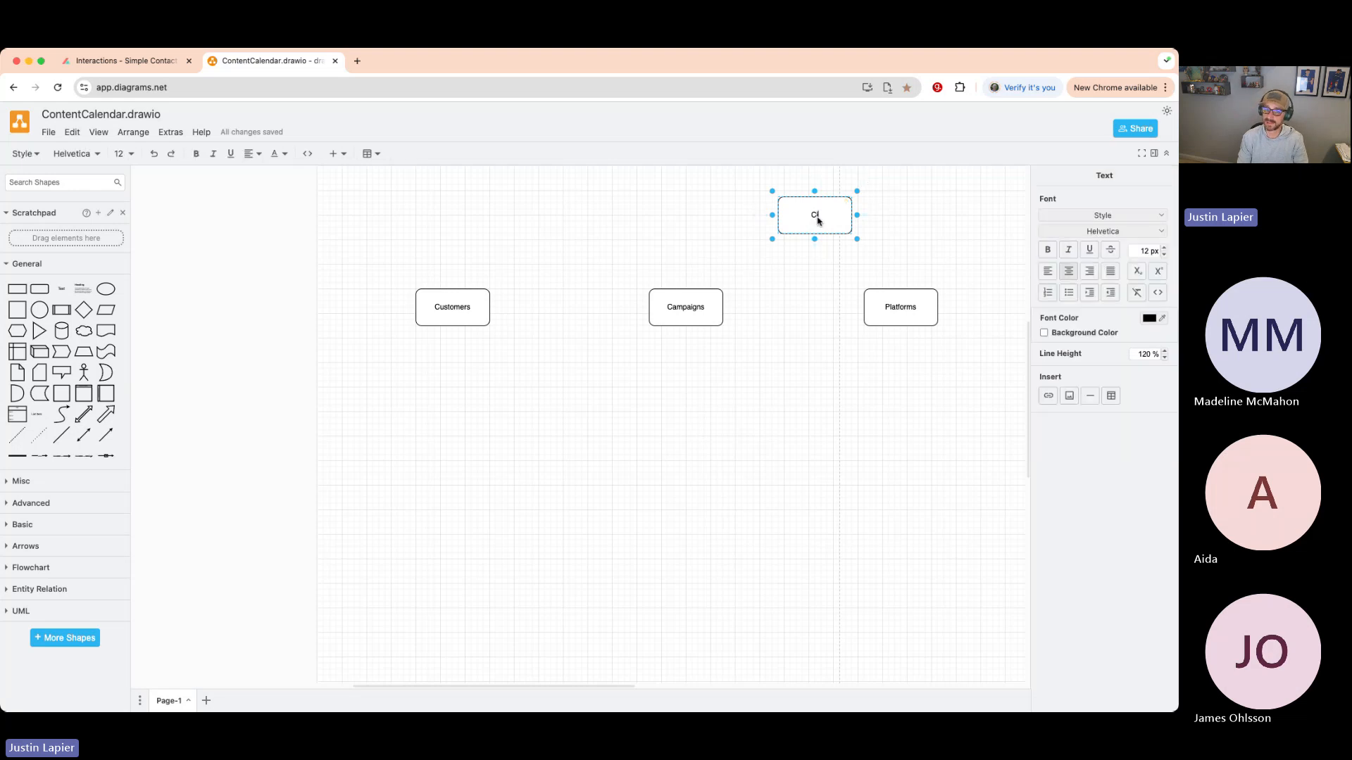
{"action": "type", "text": "lontent"}
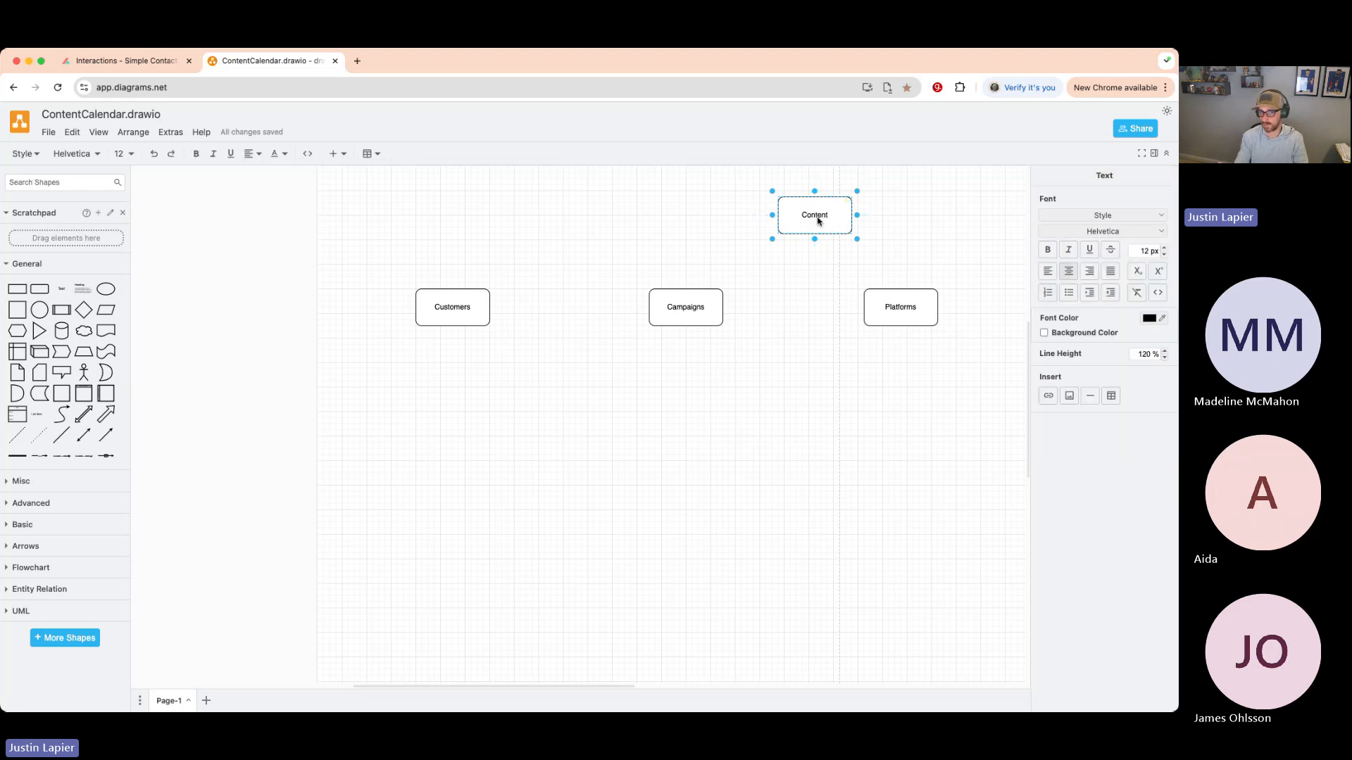
{"action": "type", "text": "Types"}
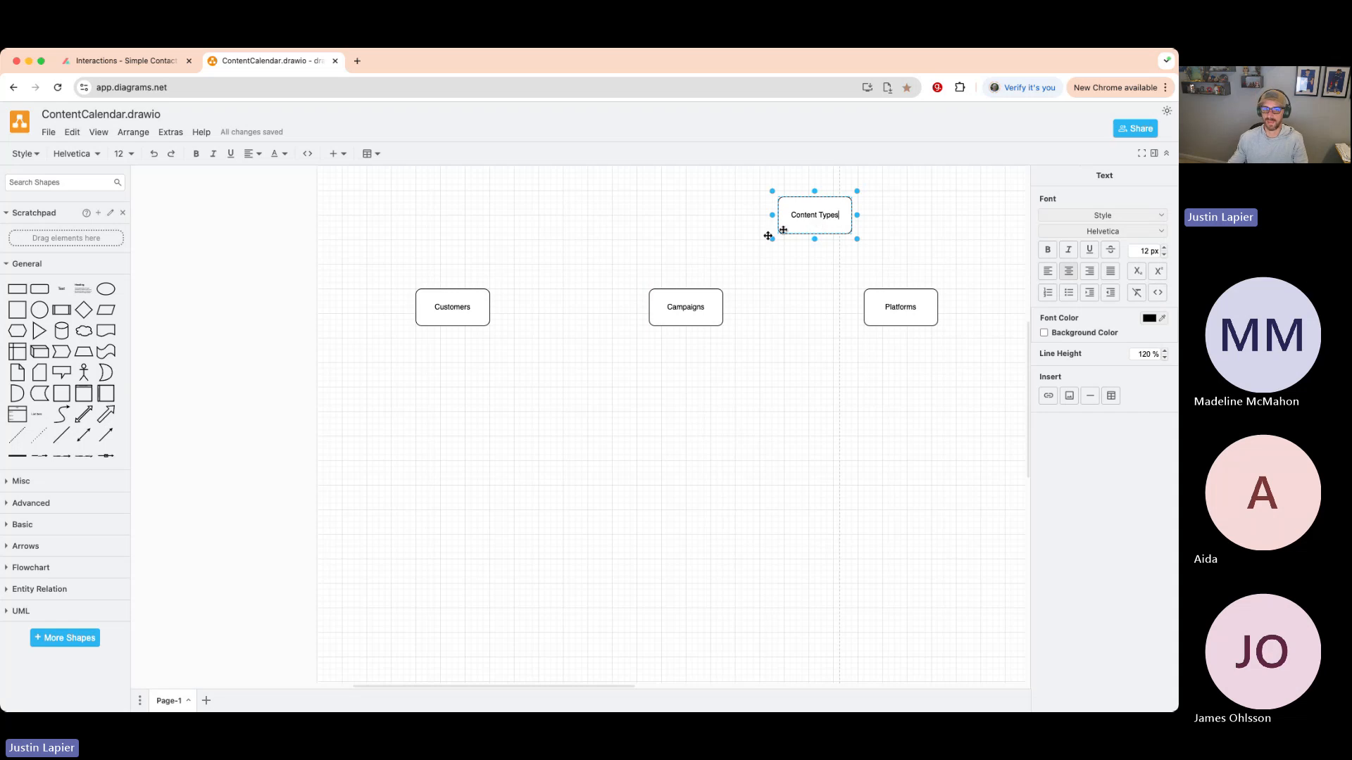
{"action": "left_click", "coordinate": [639, 259]}
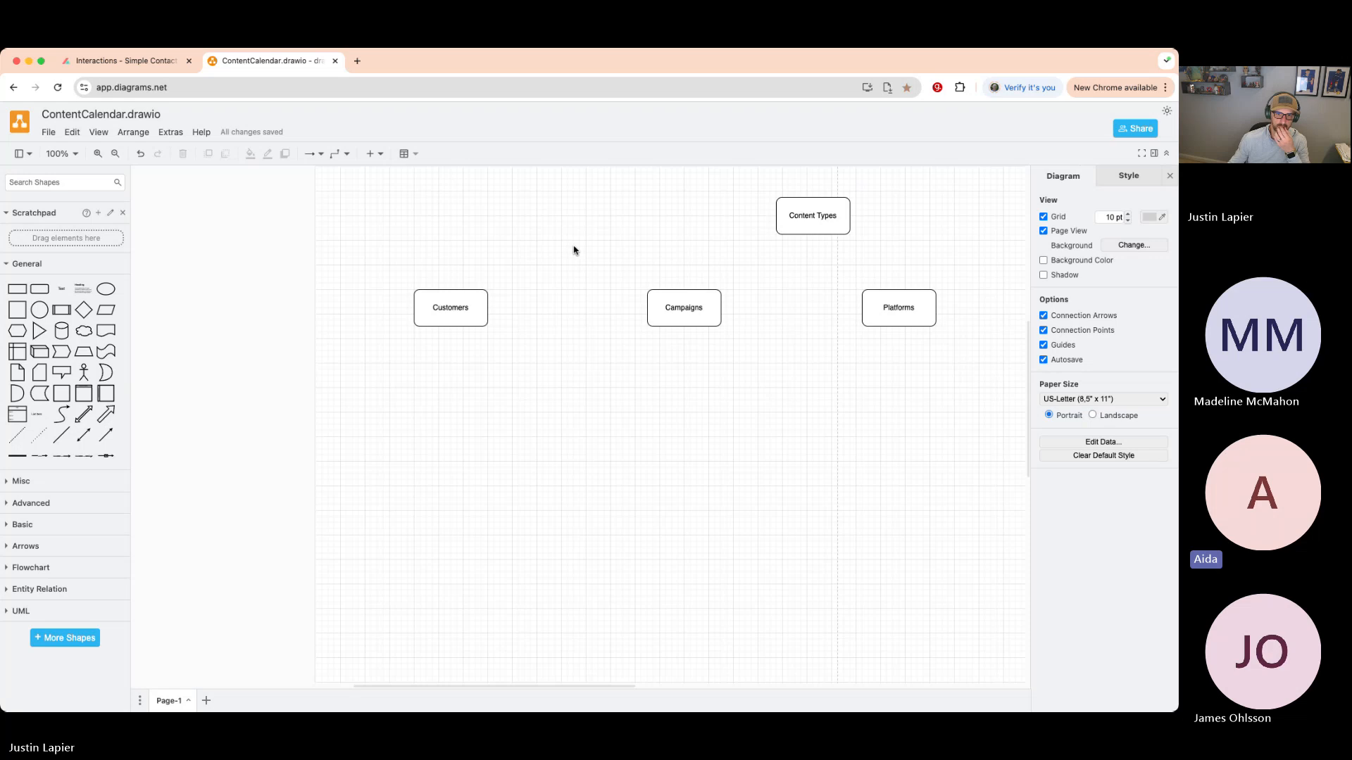
{"action": "left_click_drag", "start_coordinate": [816, 233], "coordinate": [454, 425]}
{"action": "left_click_drag", "start_coordinate": [884, 318], "coordinate": [680, 417]}
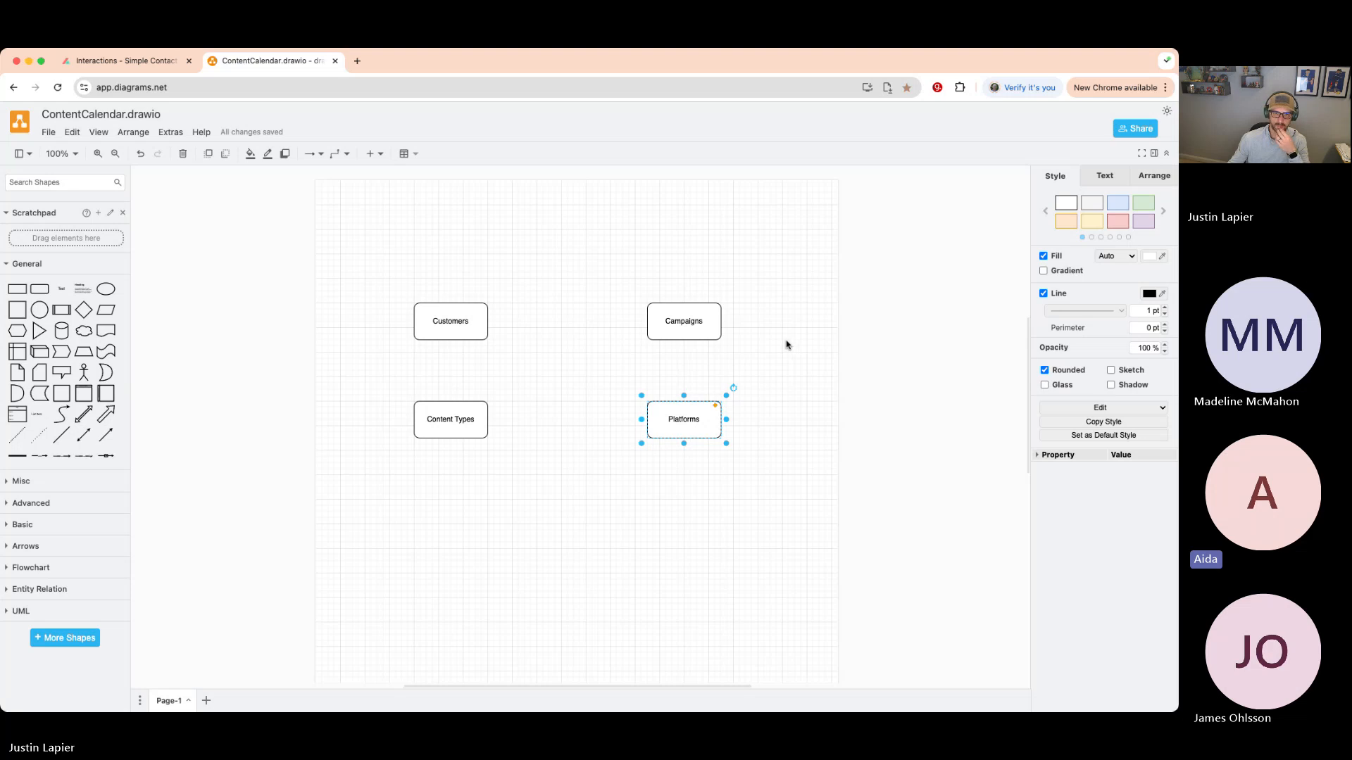
- Delete the Campaigns box by mistake and restore it with undo, keeping the two-by-two grid
{"action": "mouse_move", "coordinate": [471, 416]}
{"action": "mouse_move", "coordinate": [692, 318]}
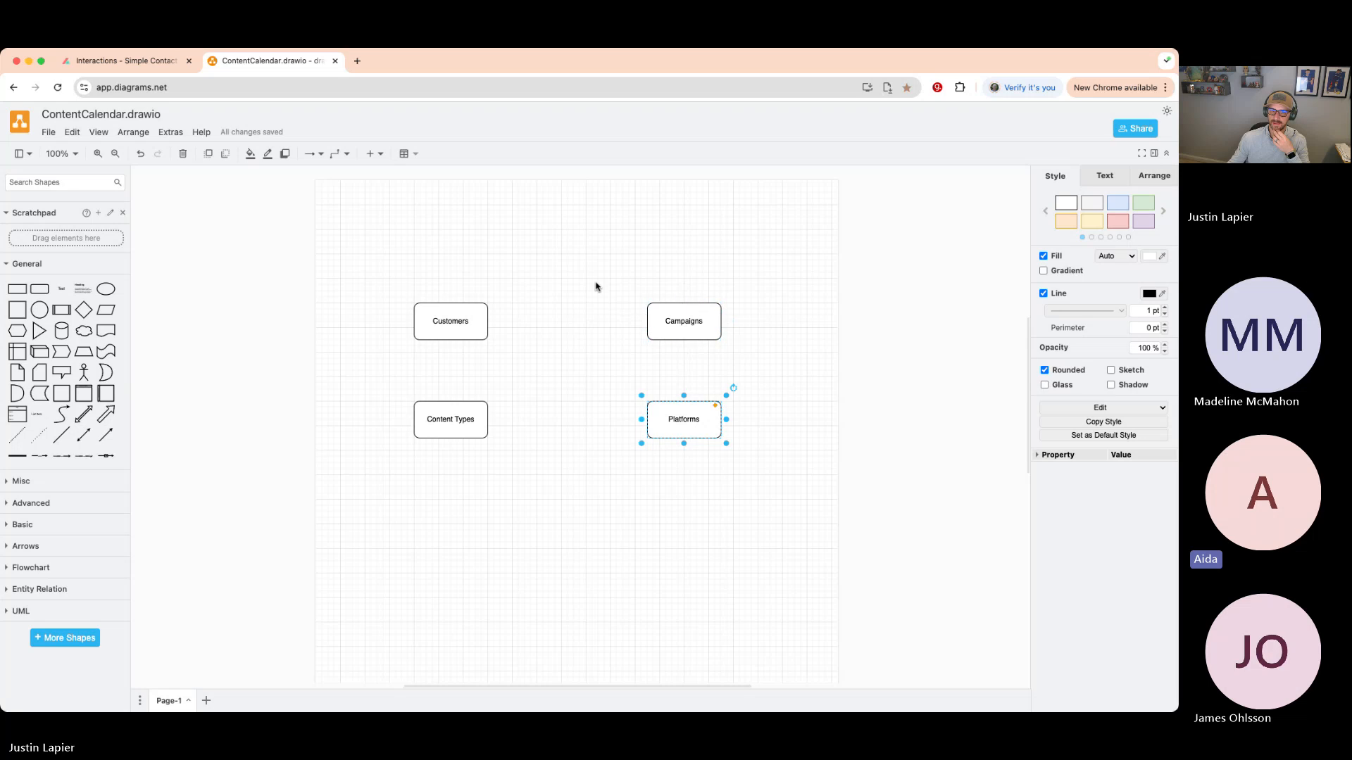
{"action": "left_click", "coordinate": [584, 343]}
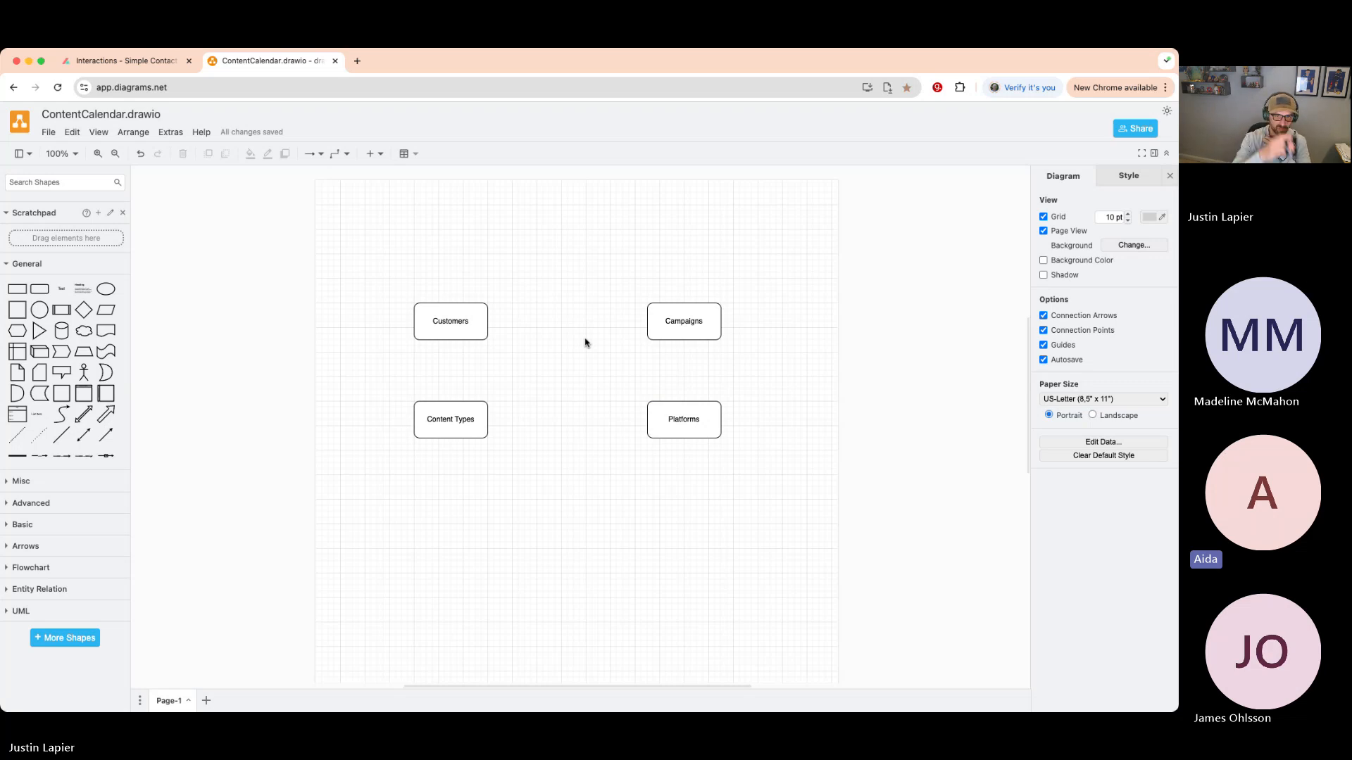
{"action": "left_click", "coordinate": [677, 328]}
{"action": "key", "text": "Delete"}
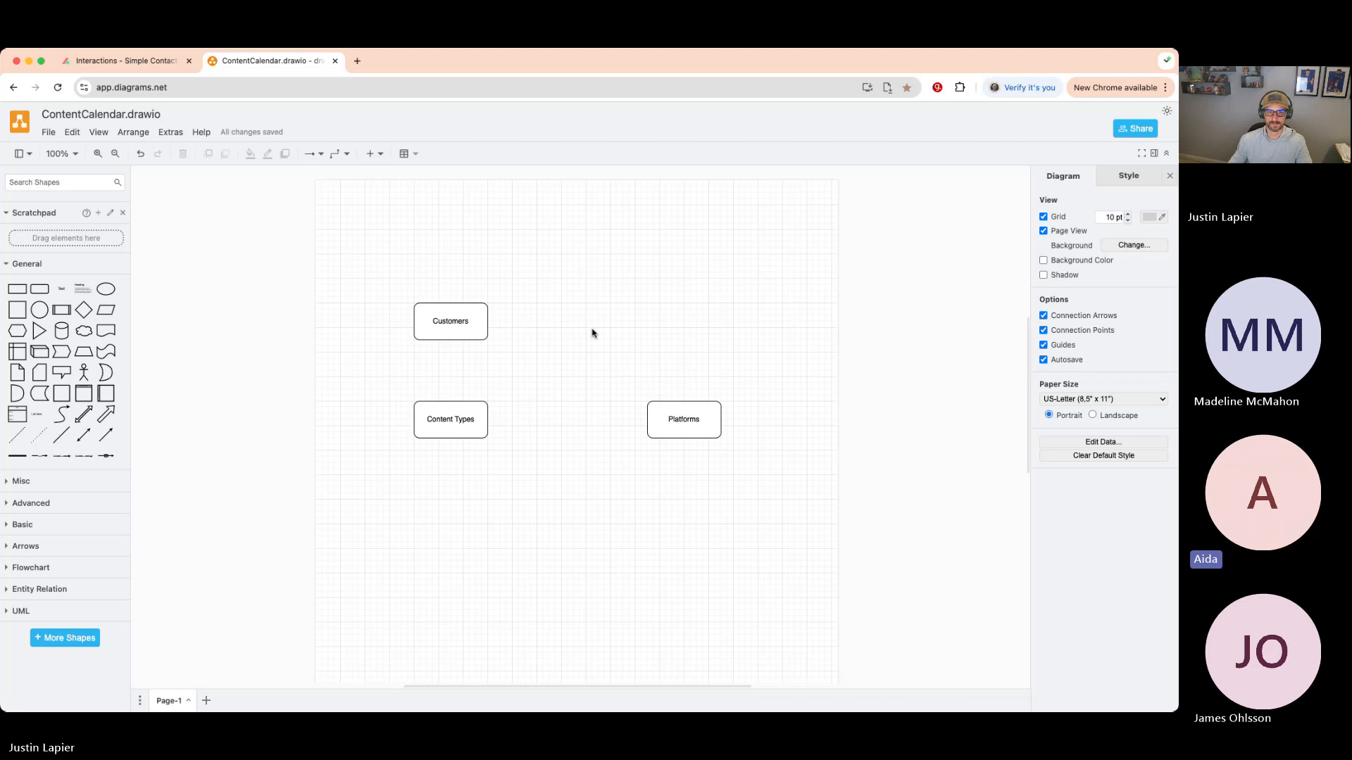
{"action": "key", "text": "super+z"}
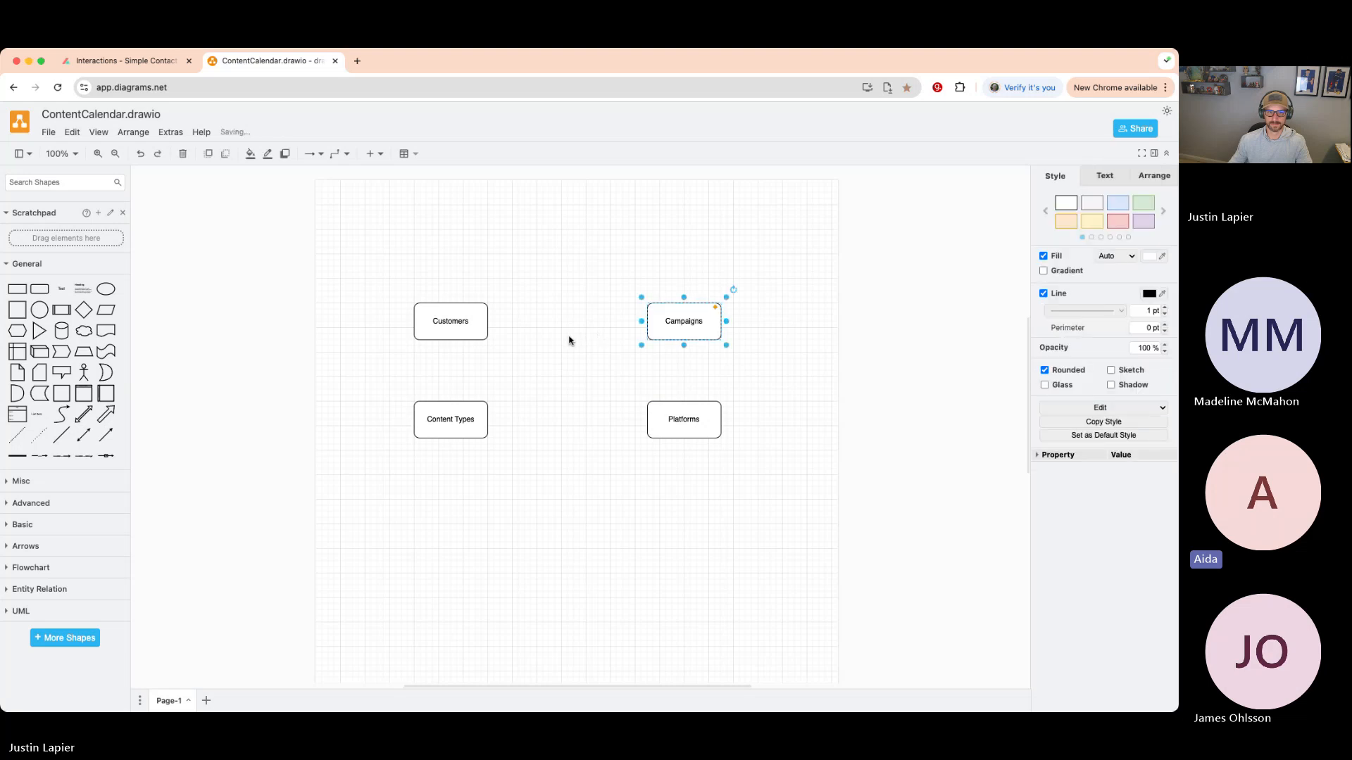
{"action": "left_click", "coordinate": [569, 341]}
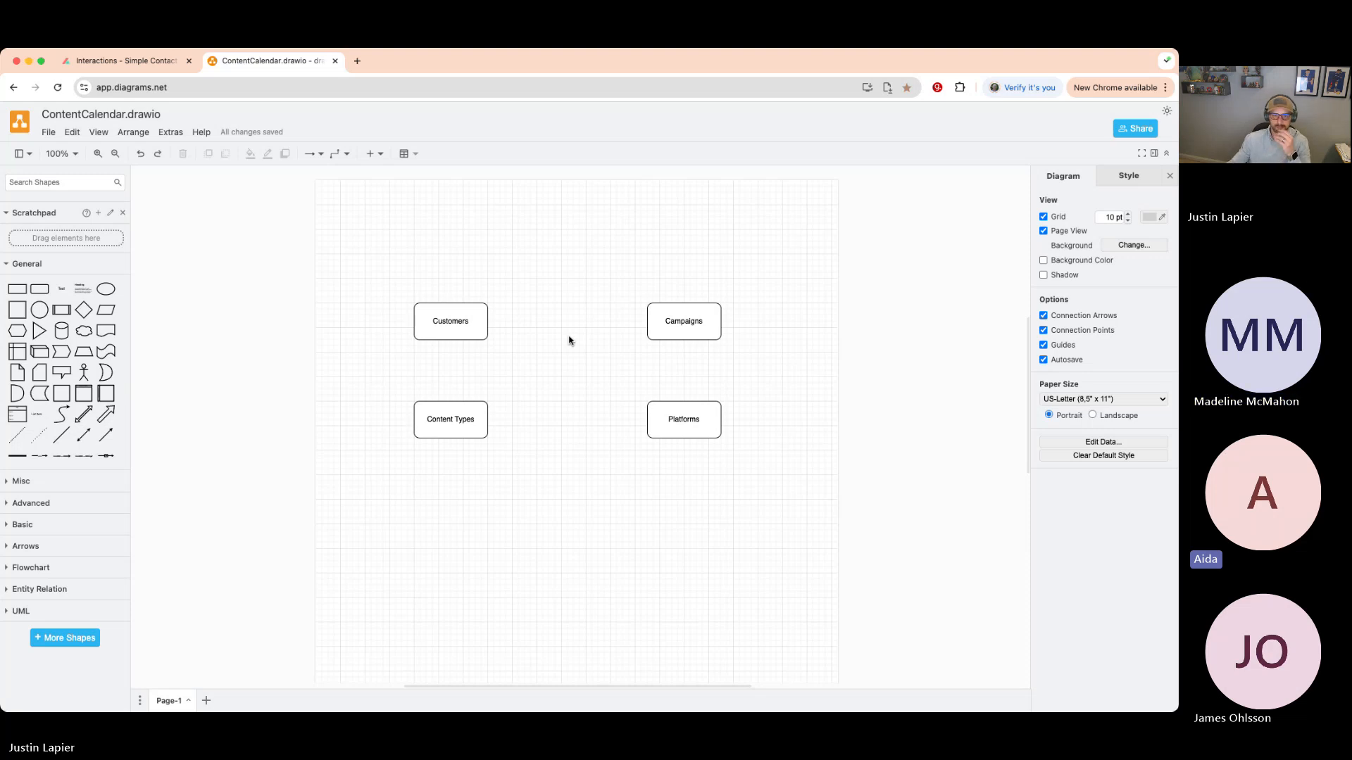
- Duplicate Content Types below the grid and relabel the copy 'Content Pillars'
{"action": "left_click", "coordinate": [701, 407]}
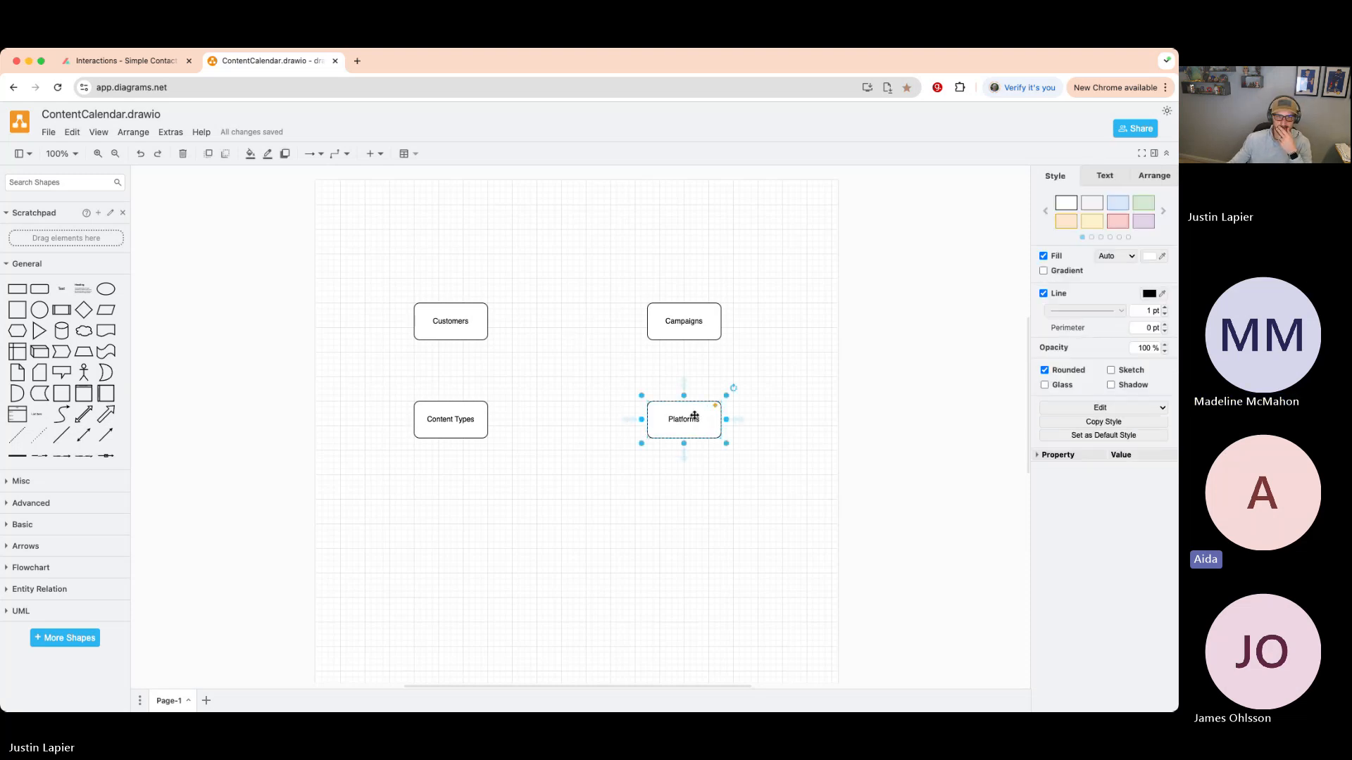
{"action": "left_click", "coordinate": [563, 394]}
{"action": "left_click", "coordinate": [454, 422]}
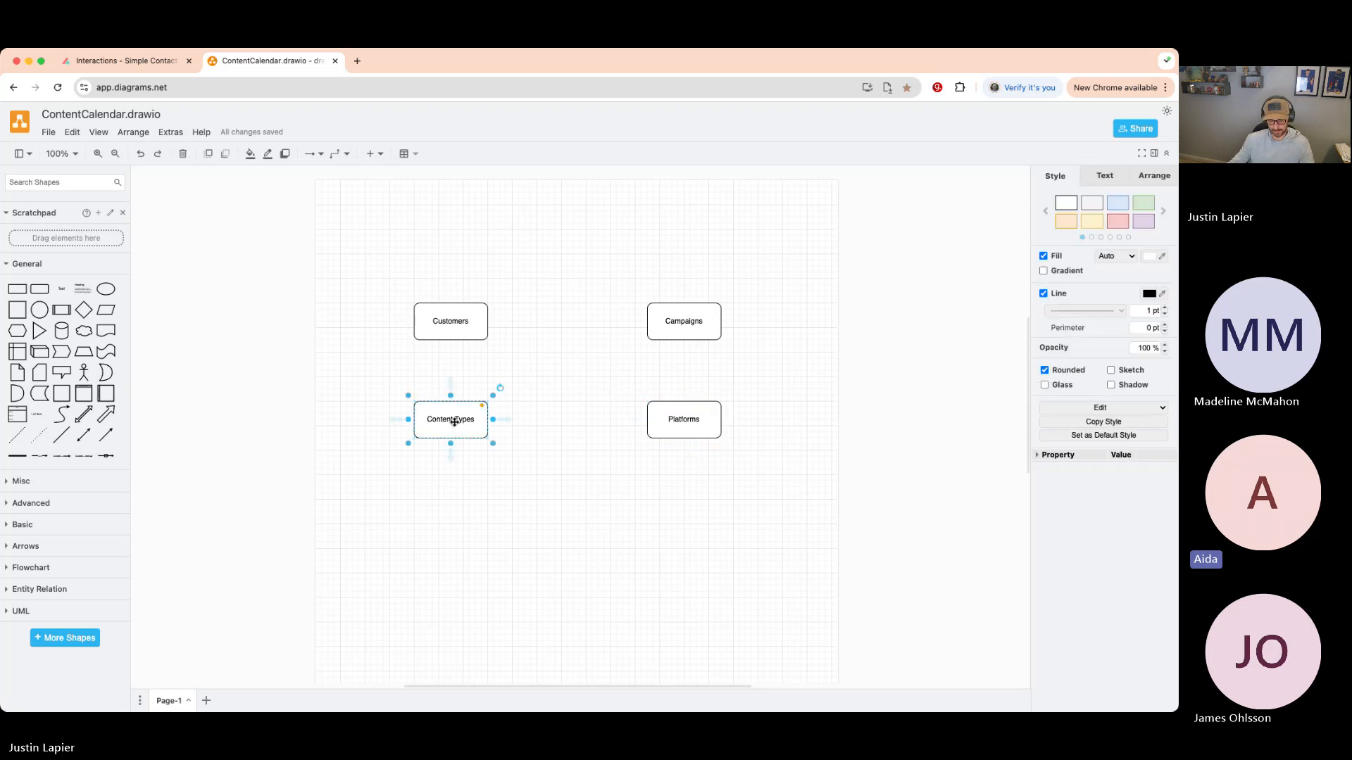
{"action": "left_click_drag", "start_coordinate": [454, 422], "coordinate": [576, 462]}
{"action": "double_click", "coordinate": [584, 473]}
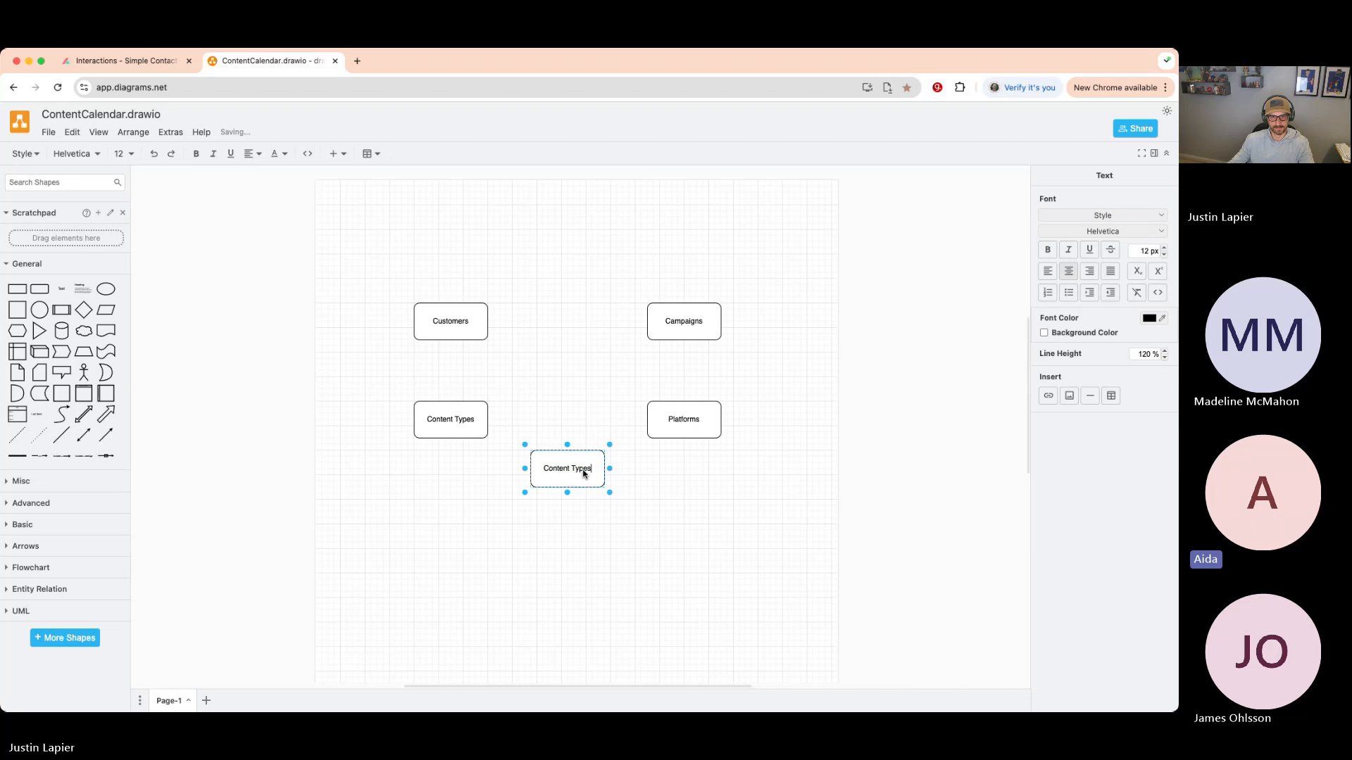
{"action": "key", "text": "BackSpace"}
{"action": "key", "text": "BackSpace"}
{"action": "key", "text": "BackSpace"}
{"action": "key", "text": "BackSpace"}
{"action": "key", "text": "BackSpace"}
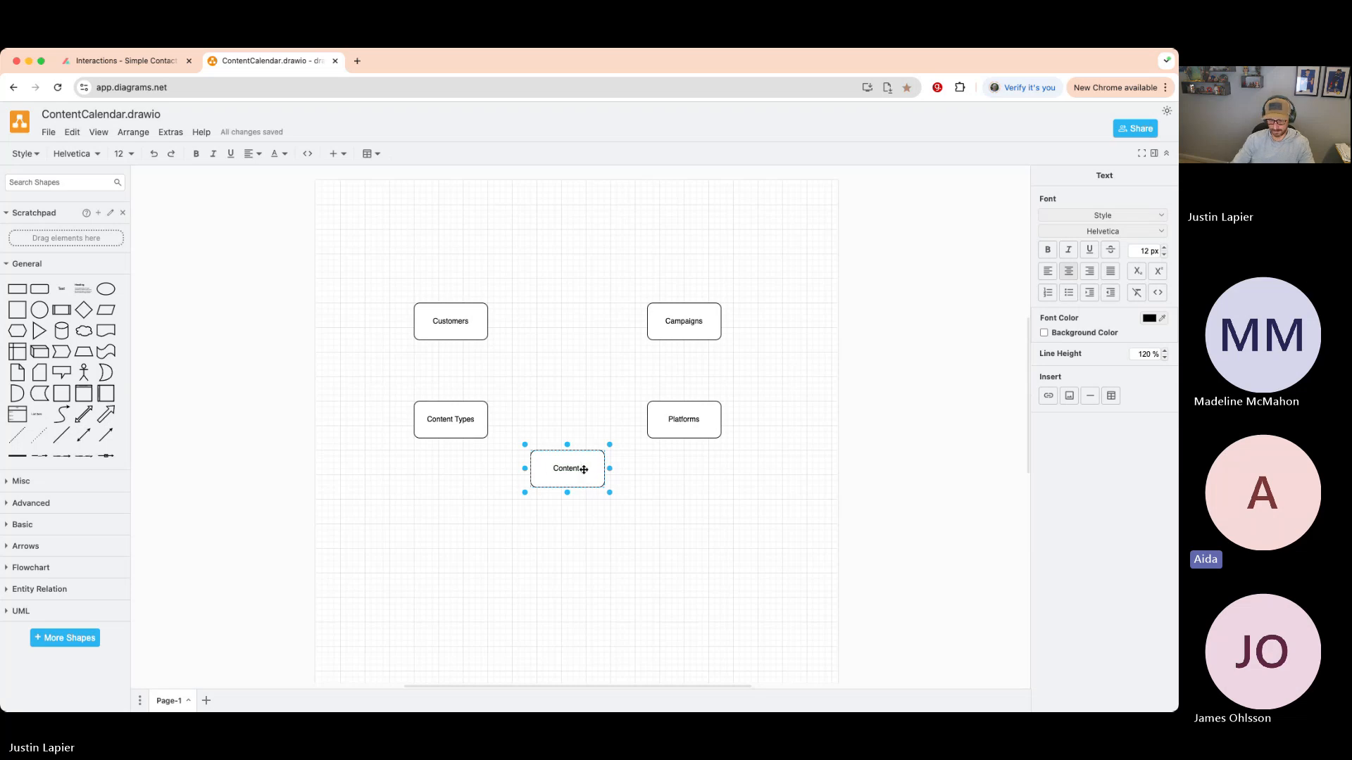
{"action": "type", "text": "Pillars"}
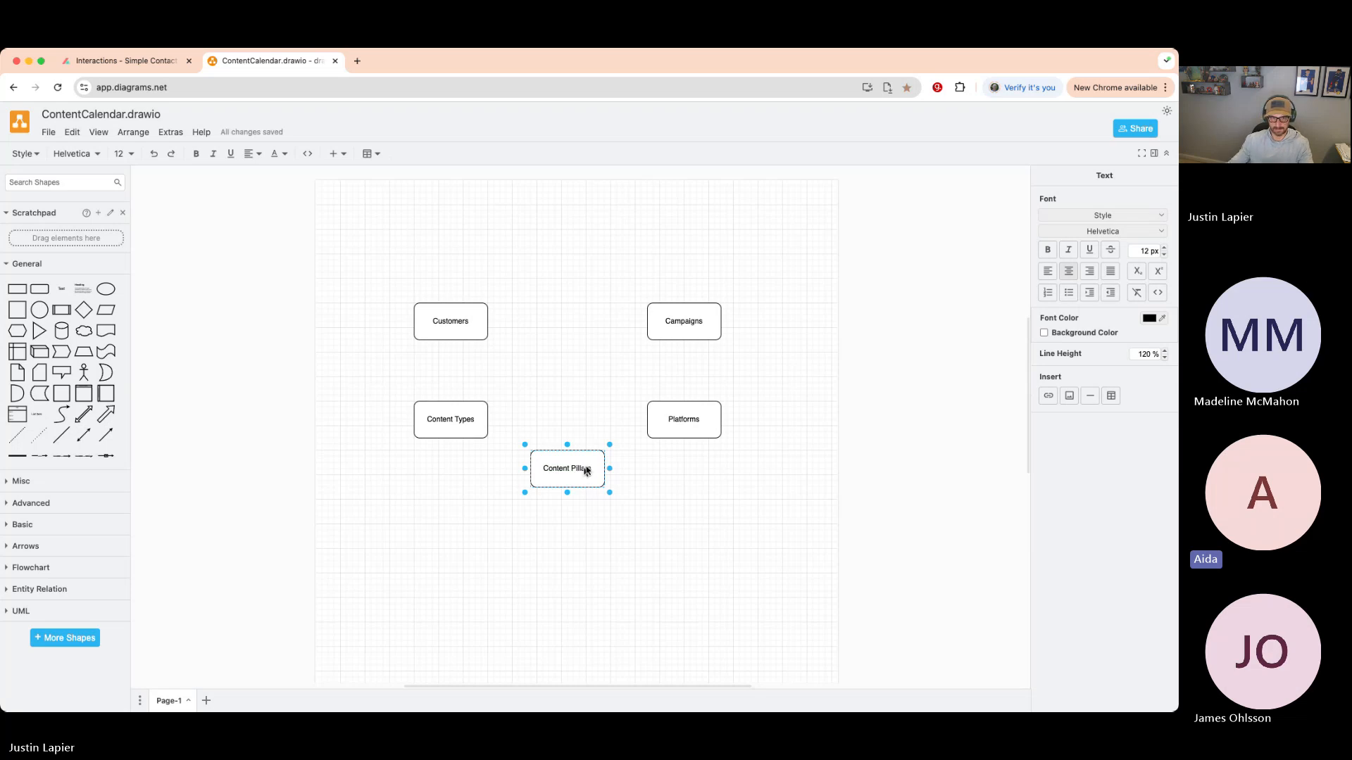
{"action": "left_click", "coordinate": [577, 395]}
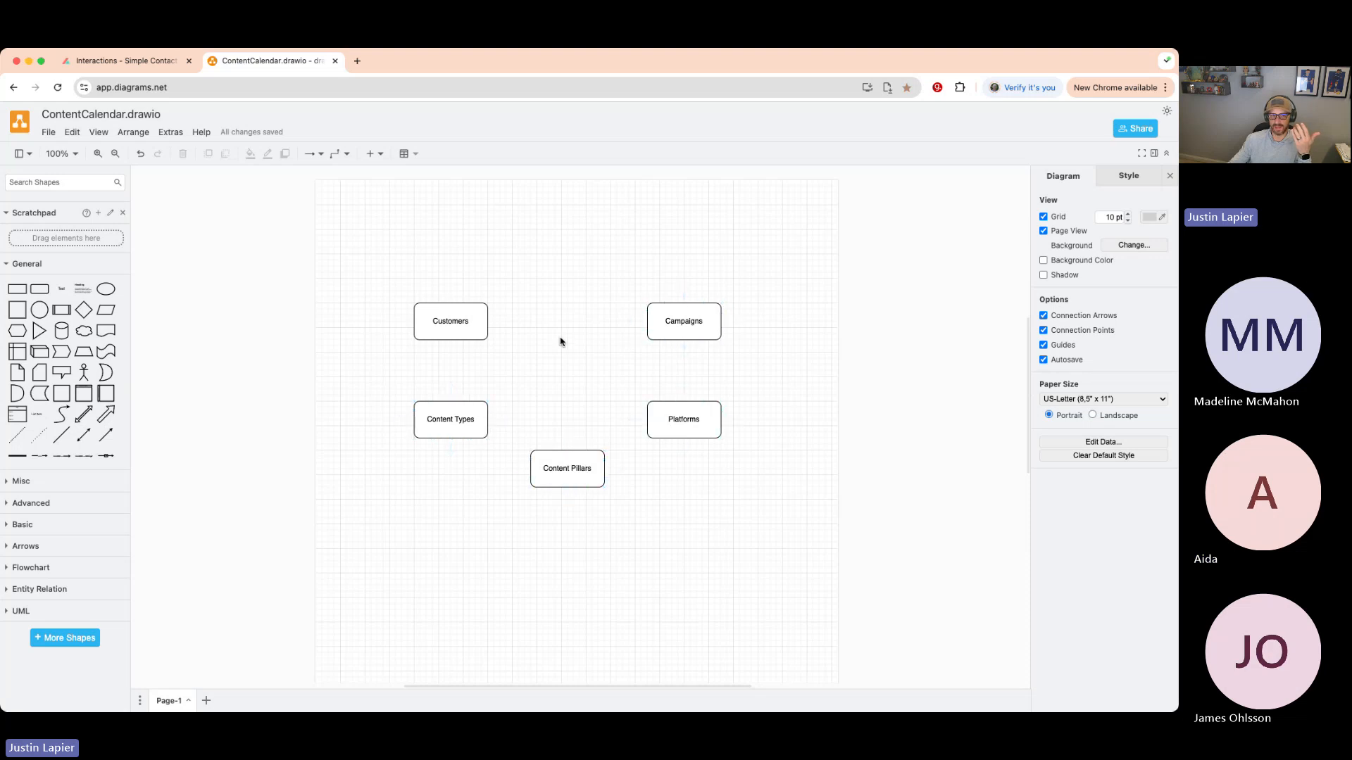
- Add a rounded box labelled 'Content' between Customers and Campaigns, shifting Campaigns right
{"action": "left_click_drag", "start_coordinate": [33, 286], "coordinate": [579, 319]}
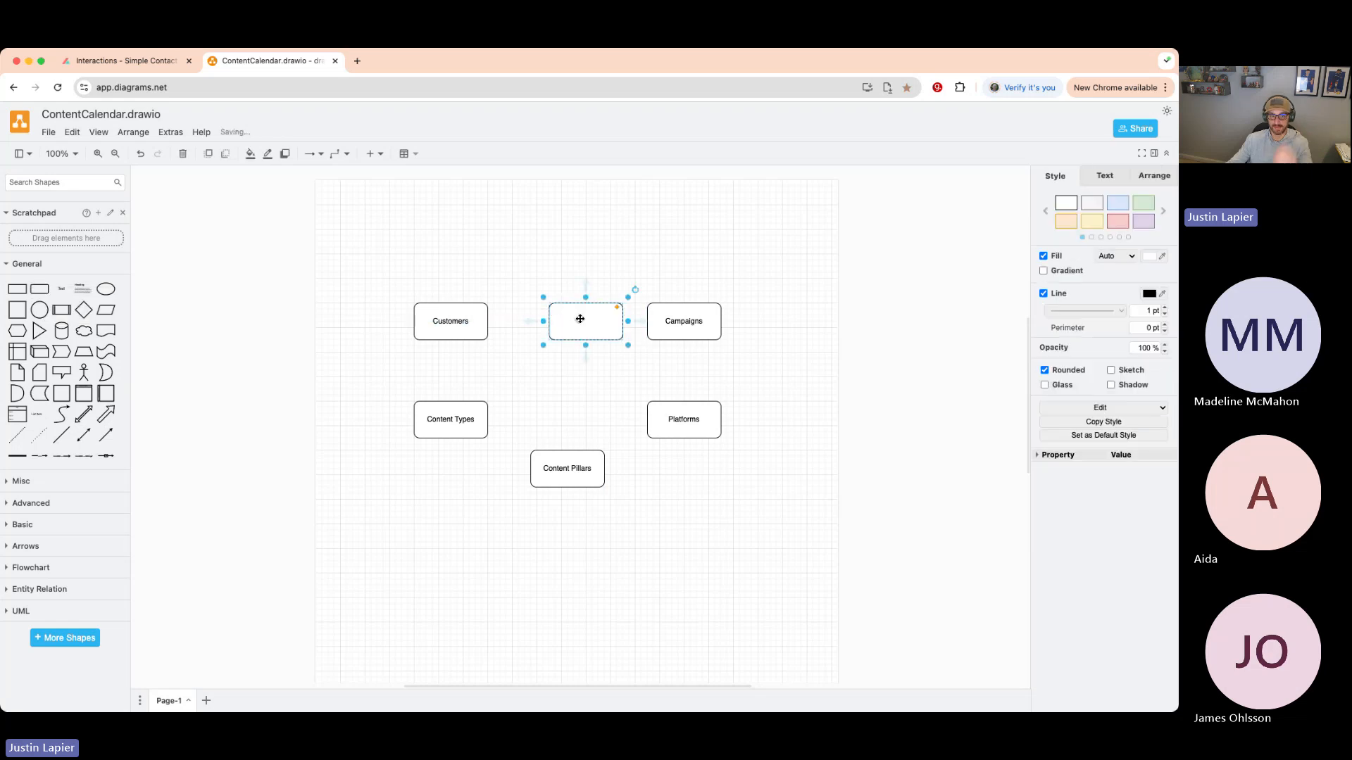
{"action": "double_click", "coordinate": [580, 319]}
{"action": "type", "text": "Content"}
{"action": "left_click", "coordinate": [579, 202]}
{"action": "left_click_drag", "start_coordinate": [700, 338], "coordinate": [767, 331]}
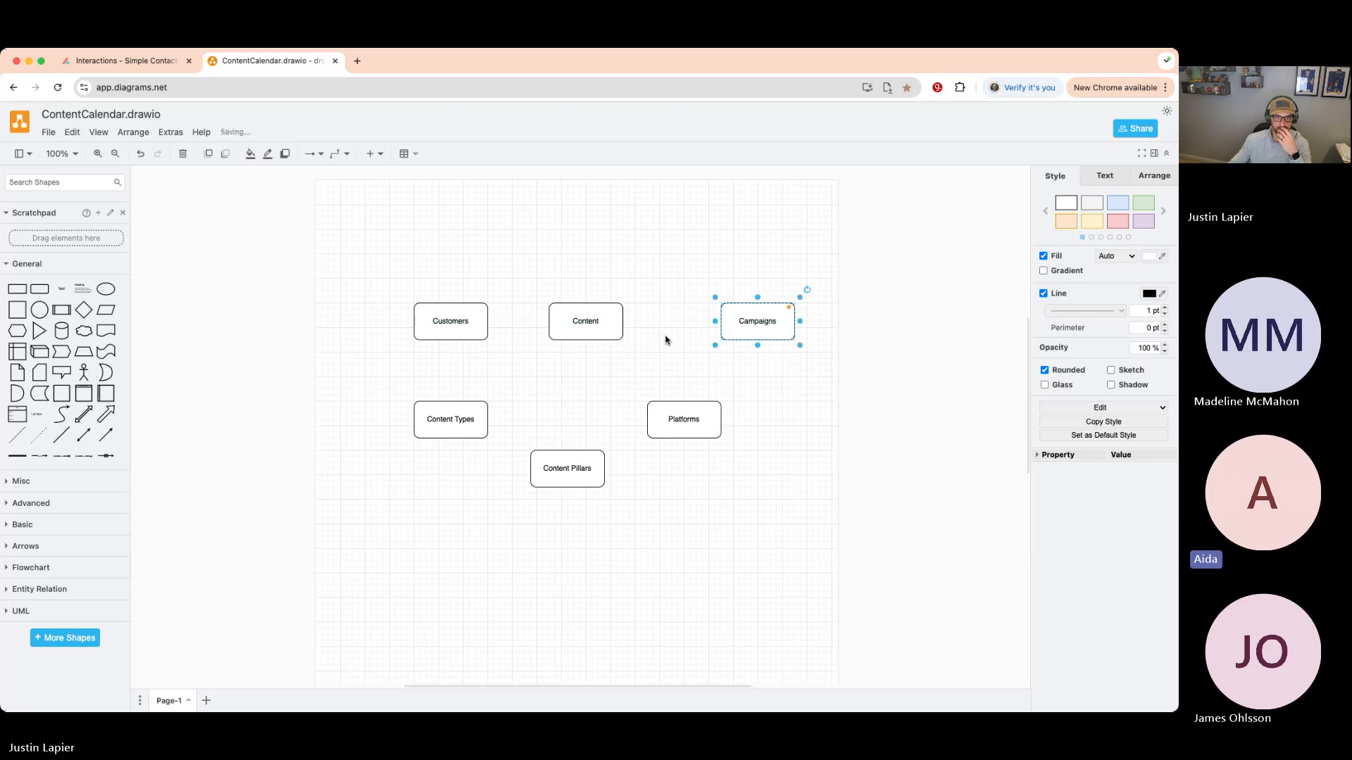
{"action": "left_click_drag", "start_coordinate": [596, 321], "coordinate": [603, 324]}
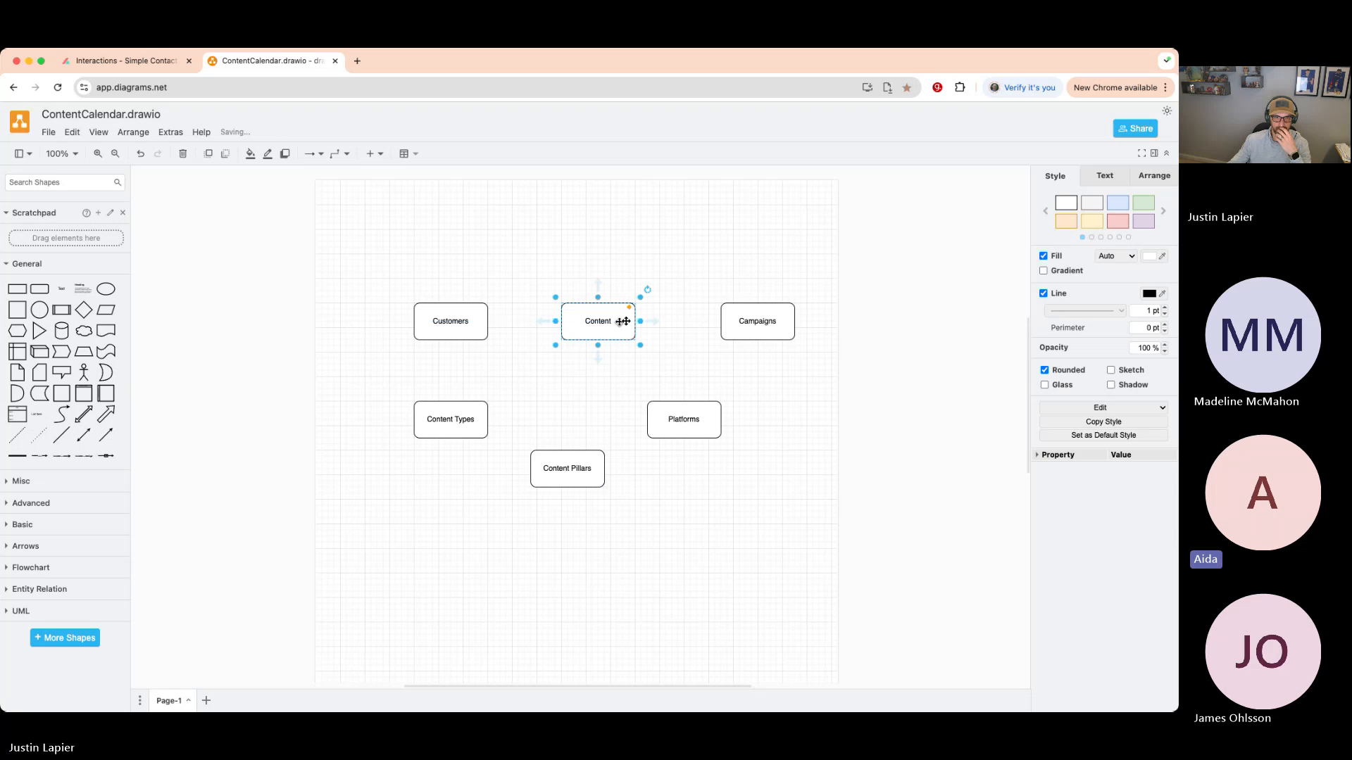
{"action": "left_click", "coordinate": [693, 294]}
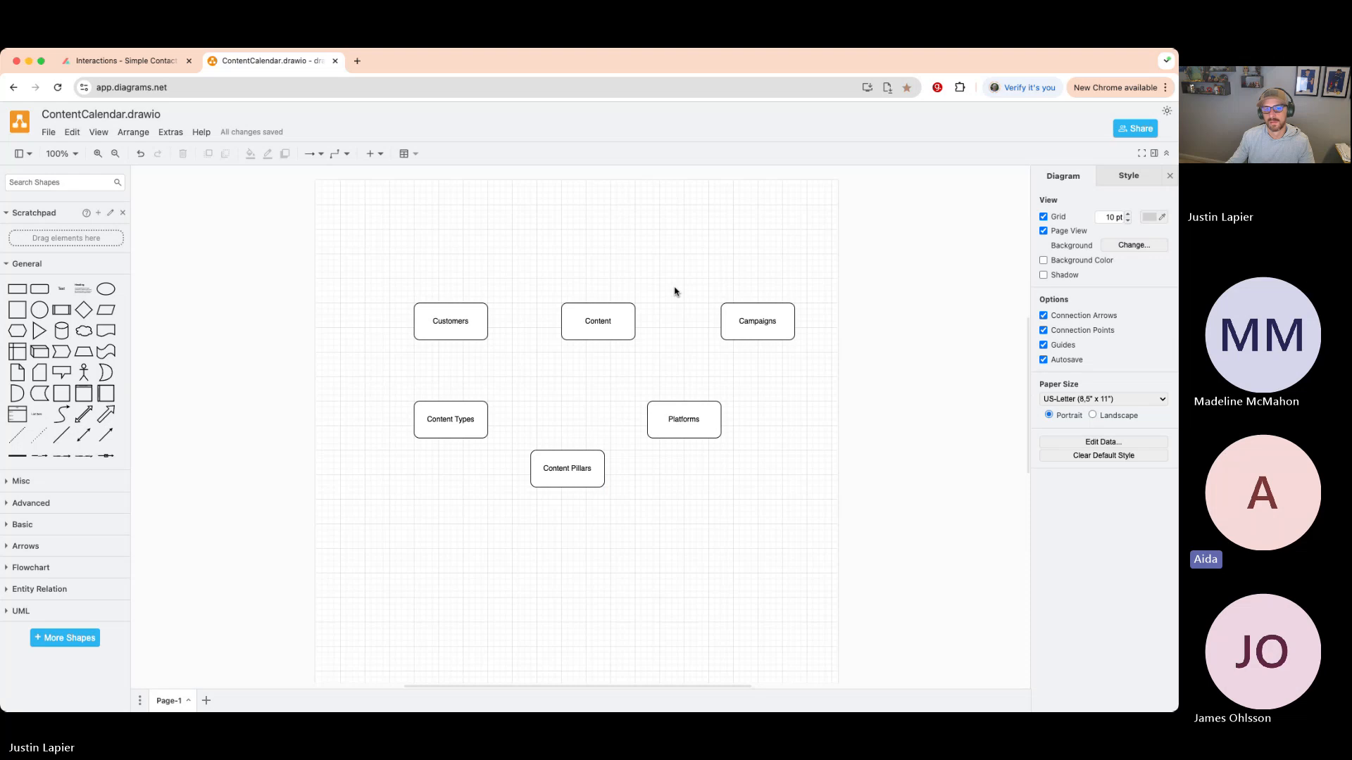
- Align Platforms under Campaigns and Content Pillars under Content to complete the bottom row
{"action": "left_click_drag", "start_coordinate": [674, 416], "coordinate": [750, 418]}
{"action": "left_click_drag", "start_coordinate": [561, 471], "coordinate": [597, 426]}
{"action": "left_click", "coordinate": [539, 380]}
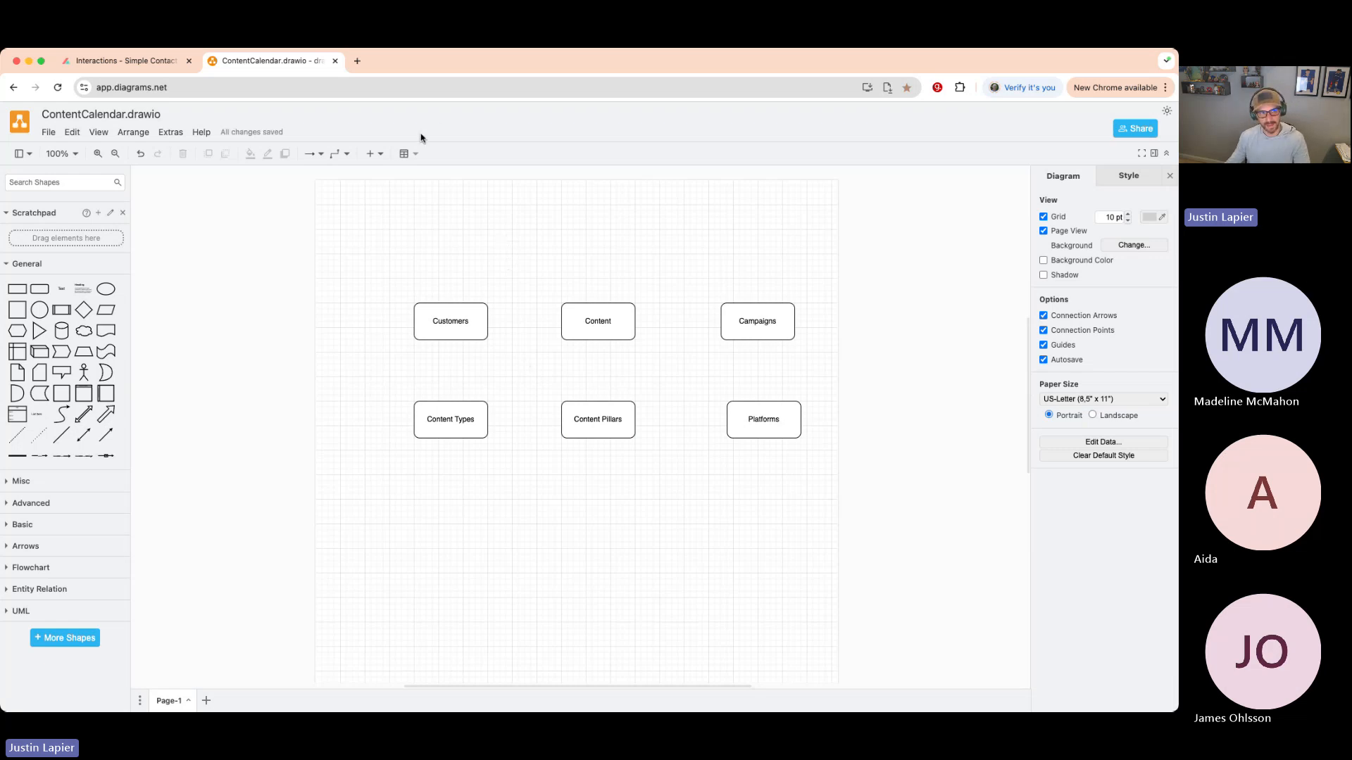
- Open Grok in a new tab and ask which tables a simple content marketing application needs
{"action": "left_click", "coordinate": [358, 61]}
{"action": "type", "text": "gr0k"}
{"action": "key", "text": "BackSpace"}
{"action": "key", "text": "BackSpace"}
{"action": "type", "text": "ok"}
{"action": "key", "text": "Return"}
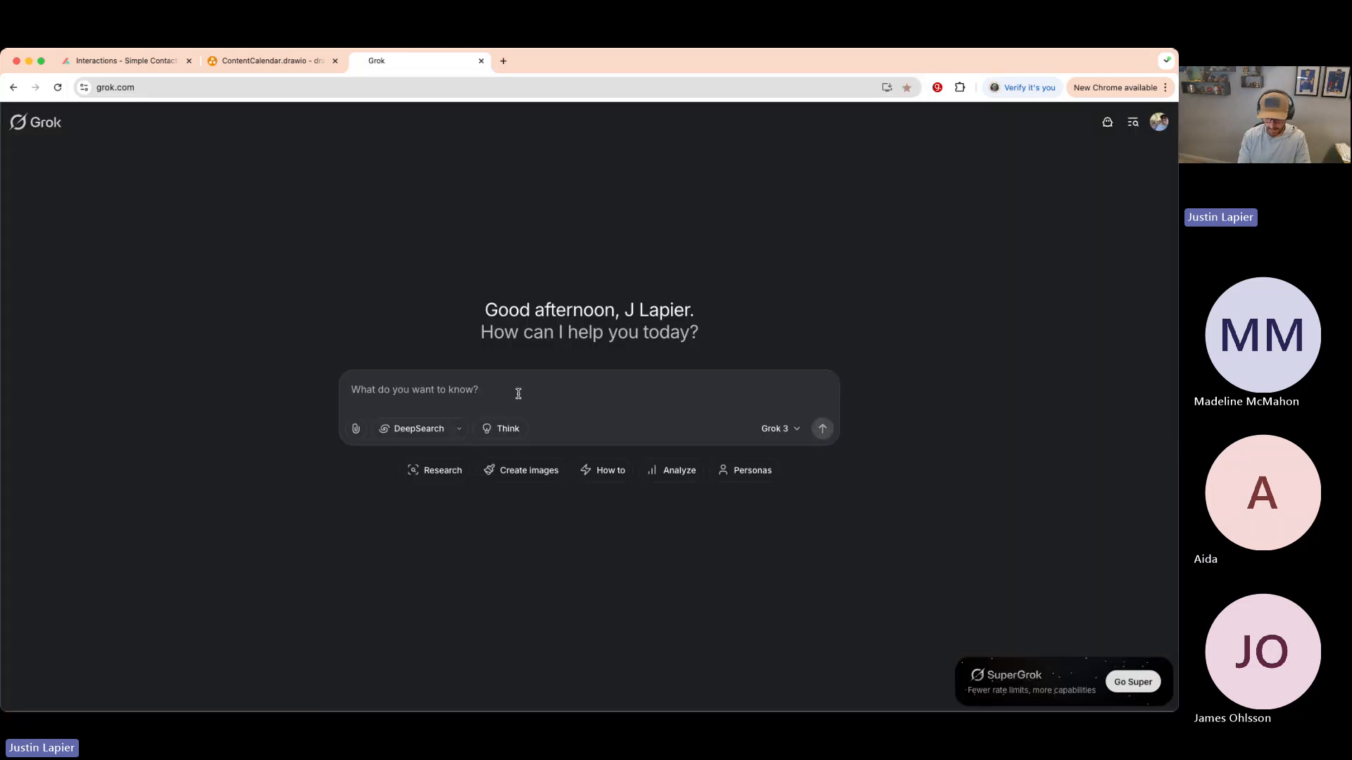
{"action": "type", "text": "What tables "}
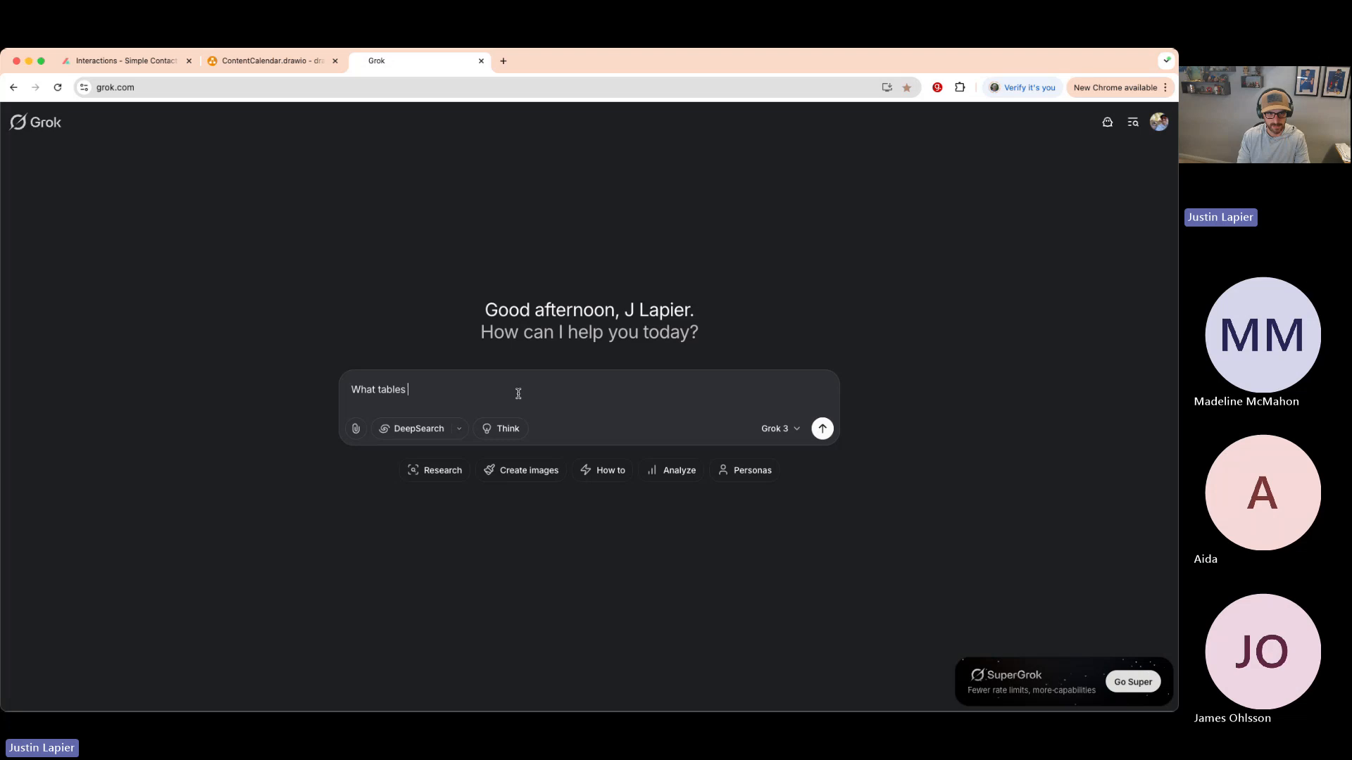
{"action": "type", "text": "would you need in"}
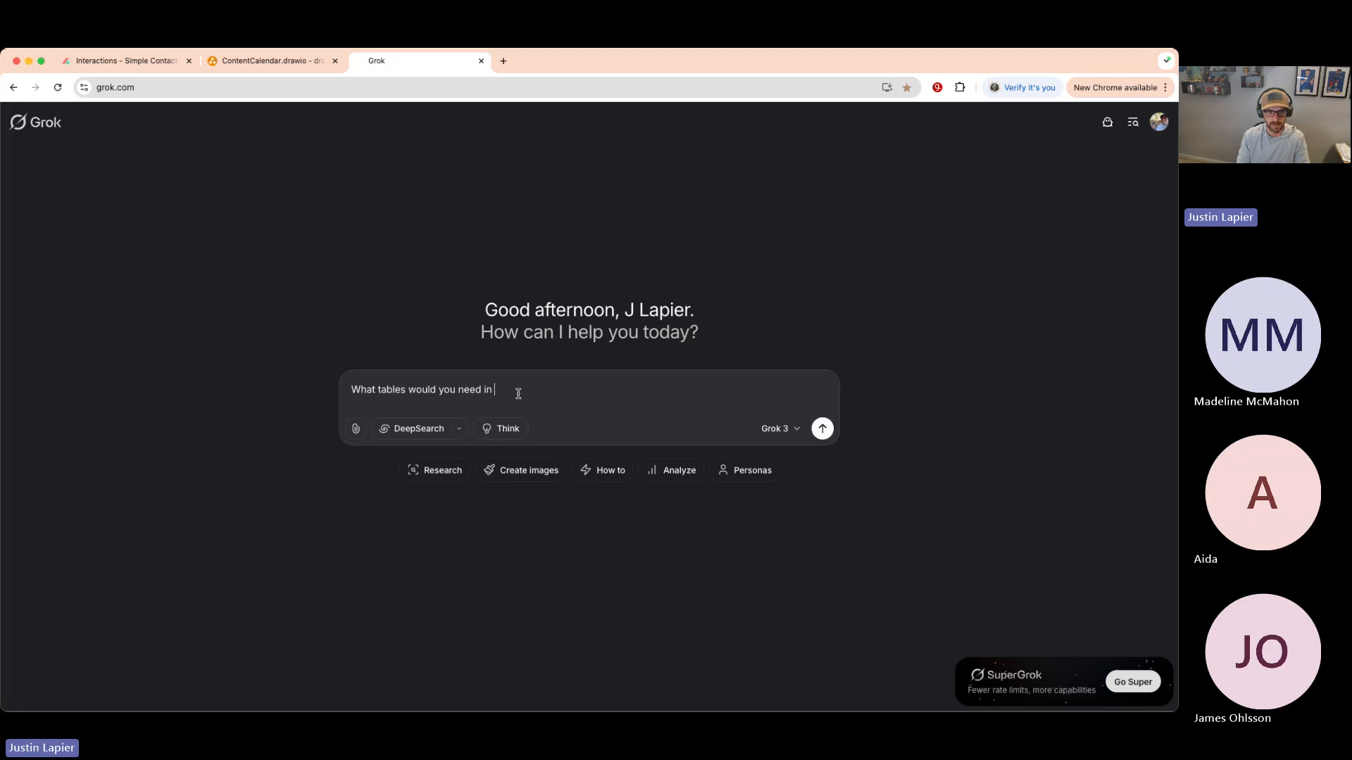
{"action": "type", "text": " a simple content marketing application to track "}
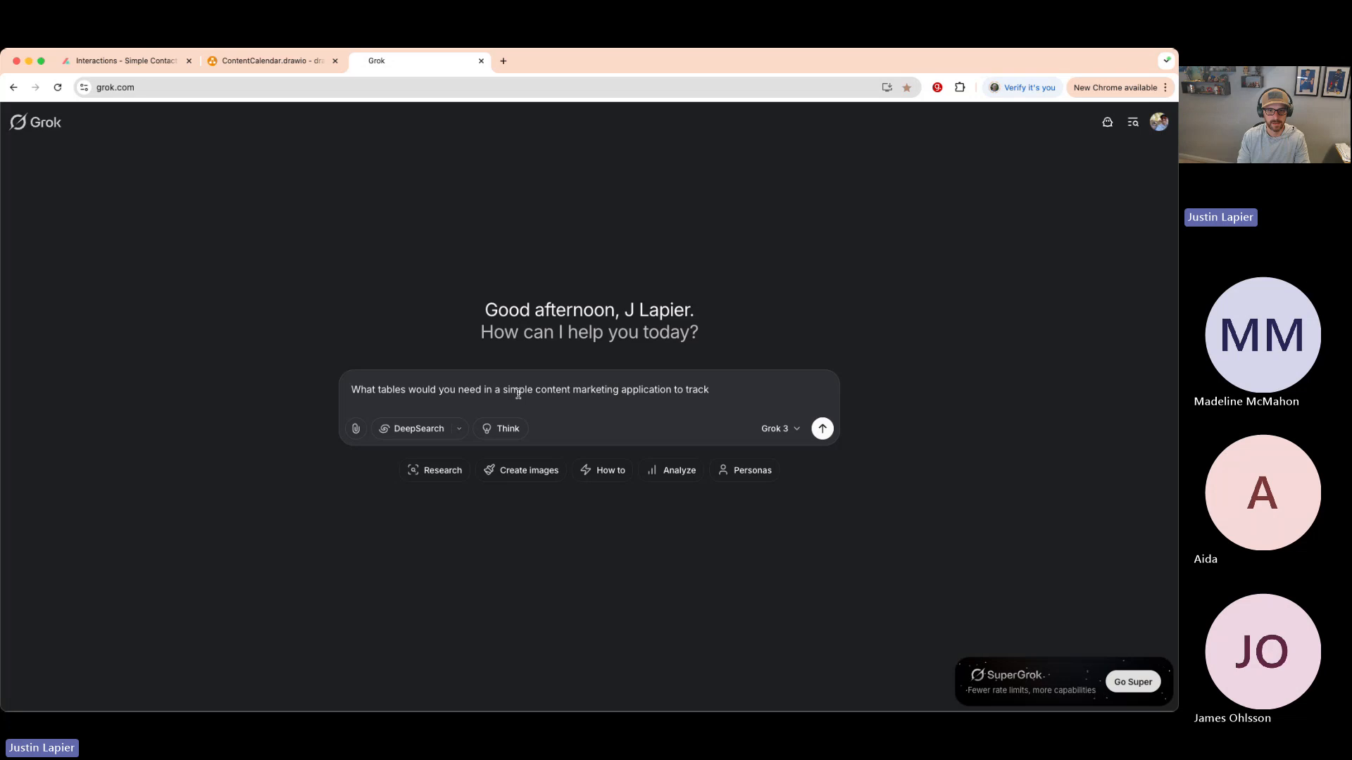
{"action": "type", "text": "your clients, content, and marketing"}
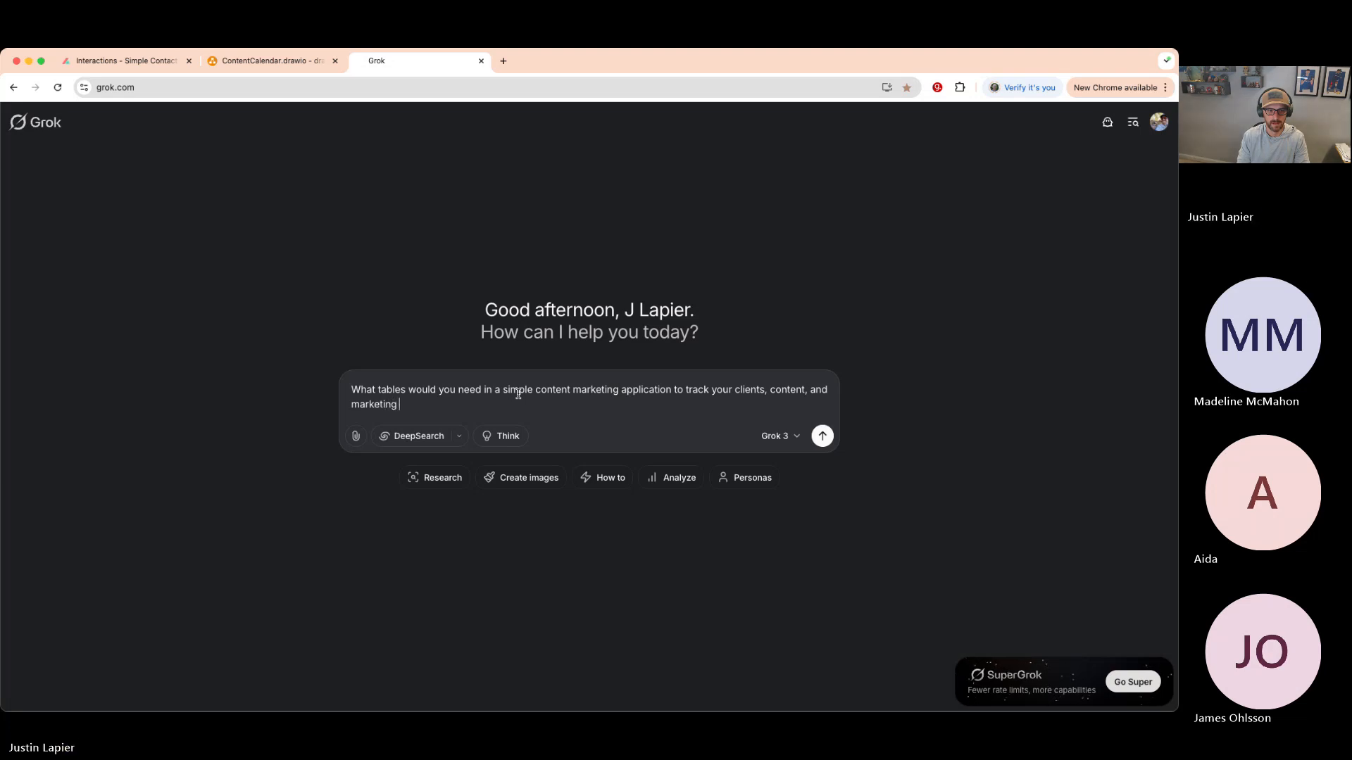
{"action": "type", "text": " efforts"}
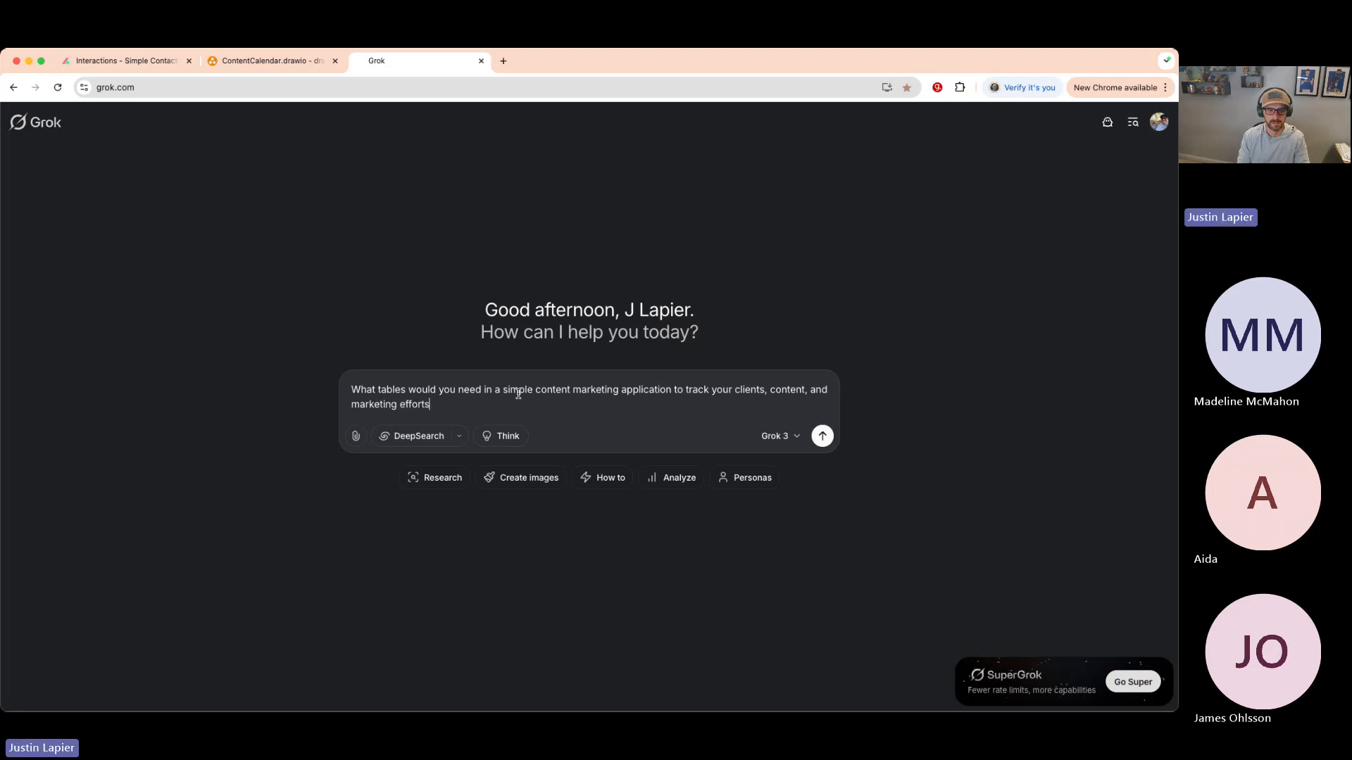
{"action": "key", "text": "Return"}
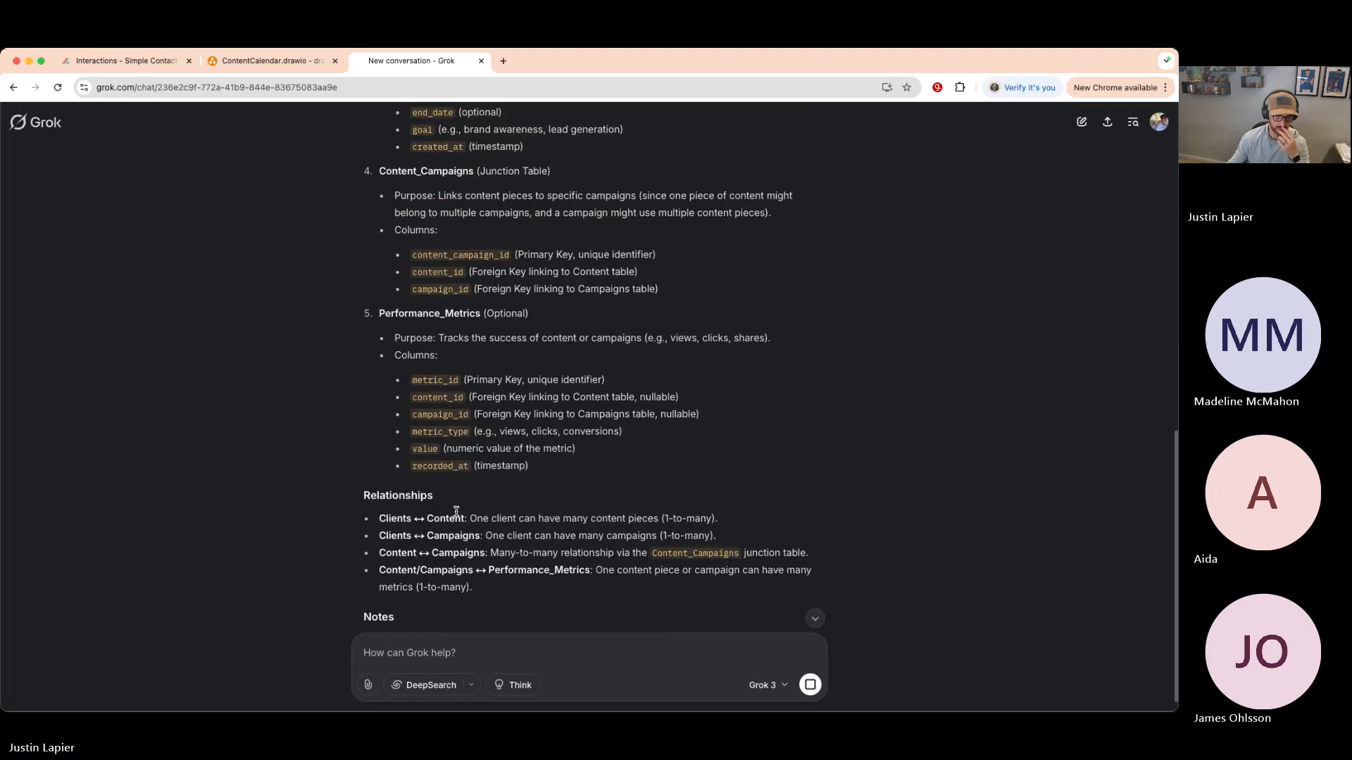
{"action": "scroll", "coordinate": [467, 343], "scroll_direction": "up", "scroll_amount": 3}
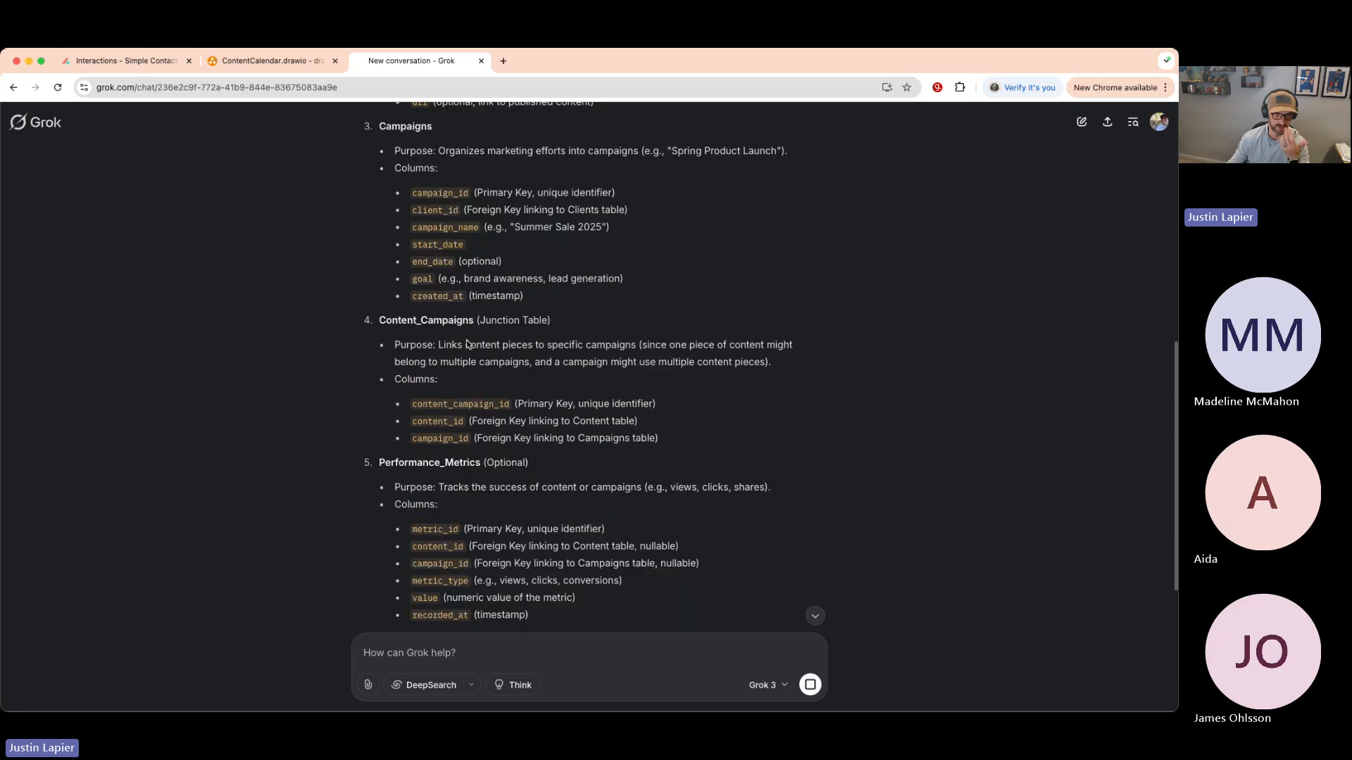
{"action": "scroll", "coordinate": [467, 344], "scroll_direction": "up", "scroll_amount": 8}
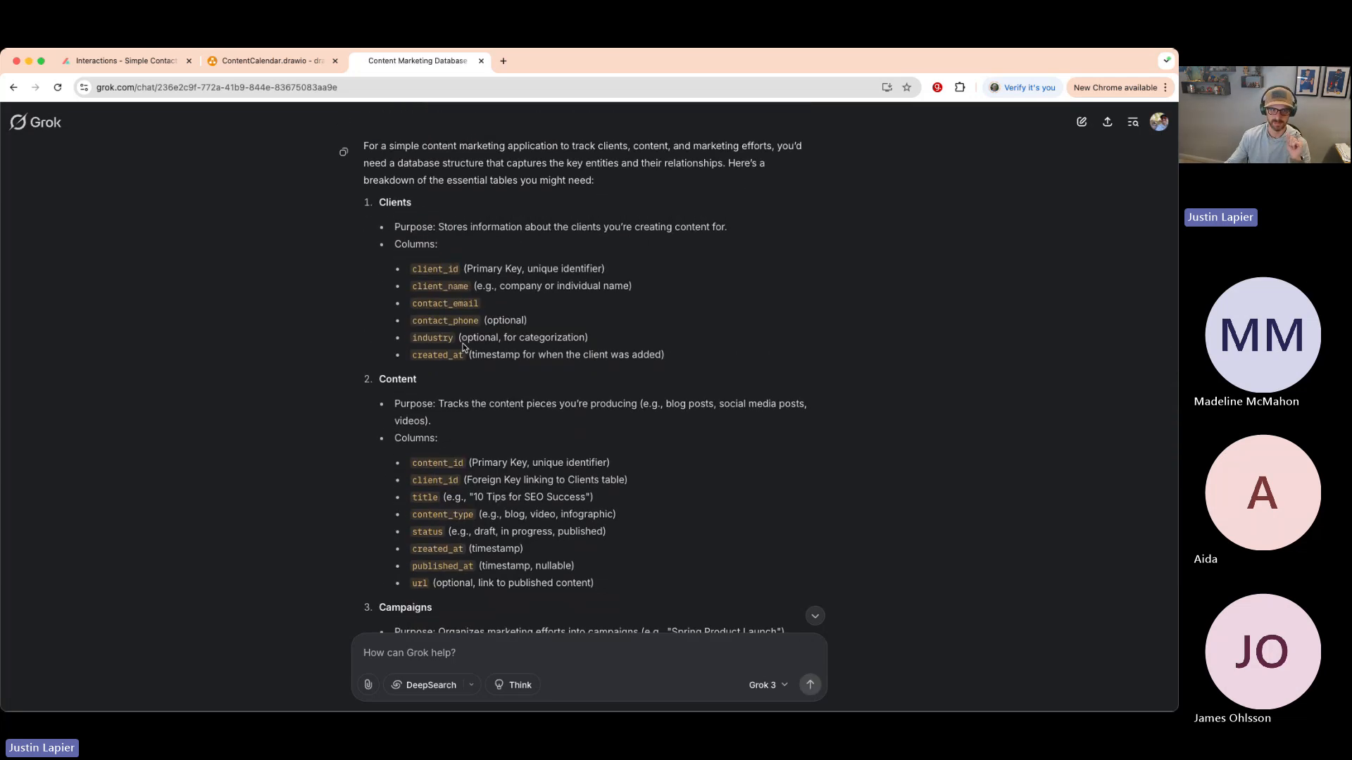
{"action": "scroll", "coordinate": [427, 583], "scroll_direction": "down", "scroll_amount": 2}
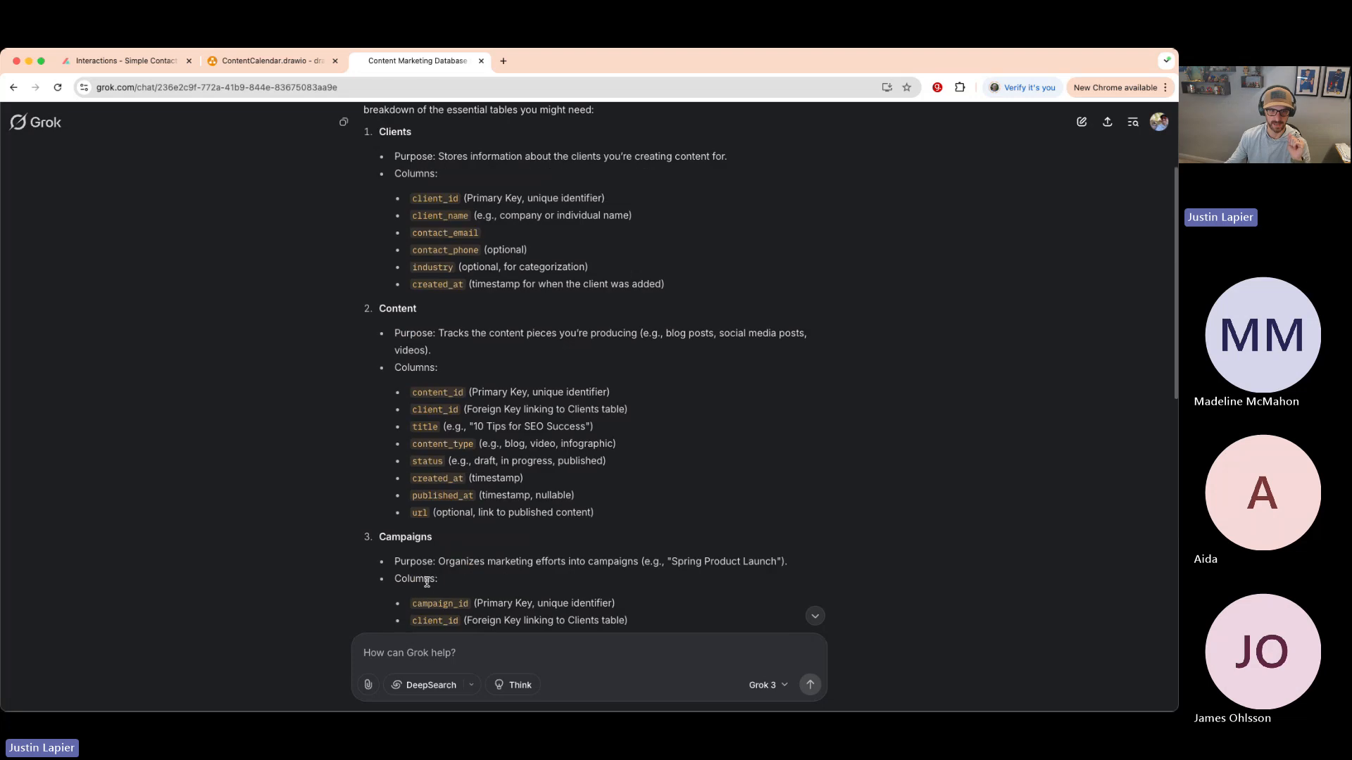
{"action": "scroll", "coordinate": [427, 586], "scroll_direction": "down", "scroll_amount": 3}
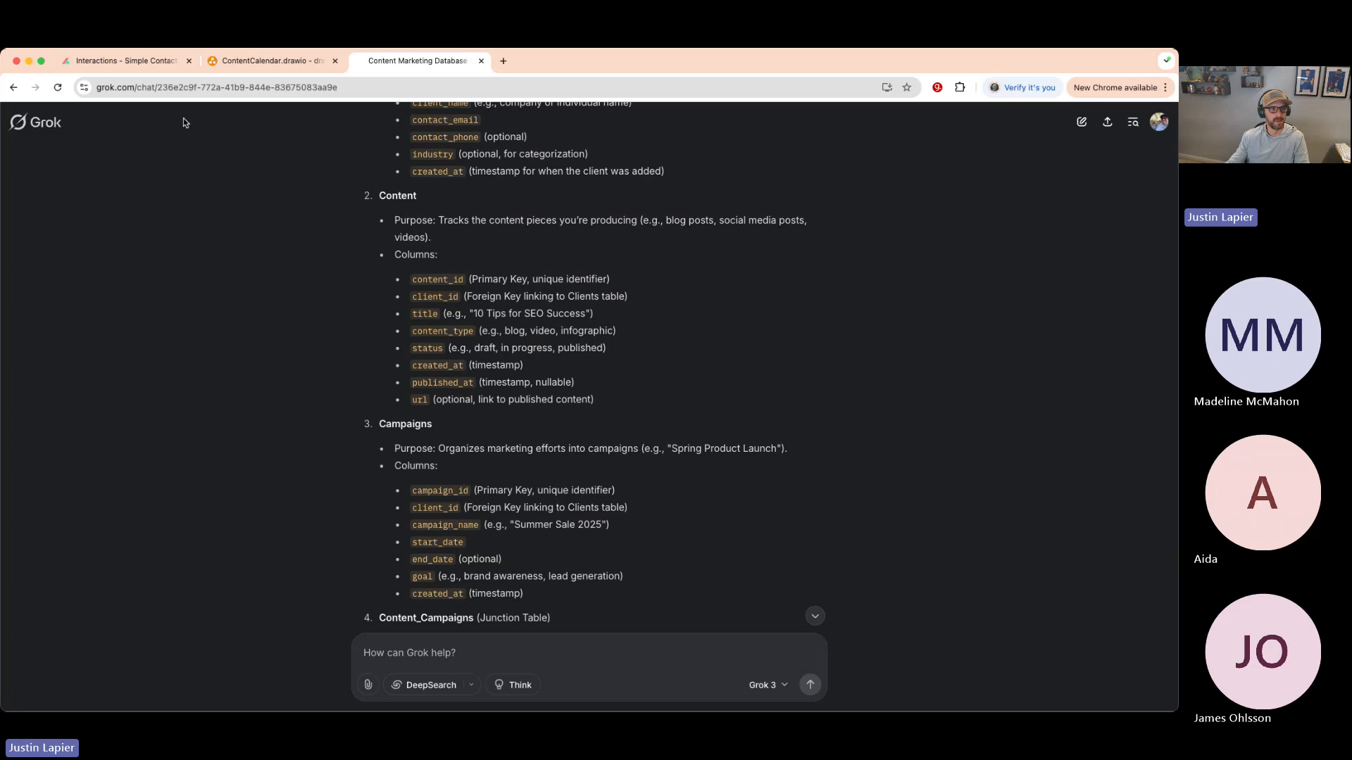
- In Buildaible, start a new app from scratch with the Build it myself option
{"action": "left_click", "coordinate": [145, 61]}
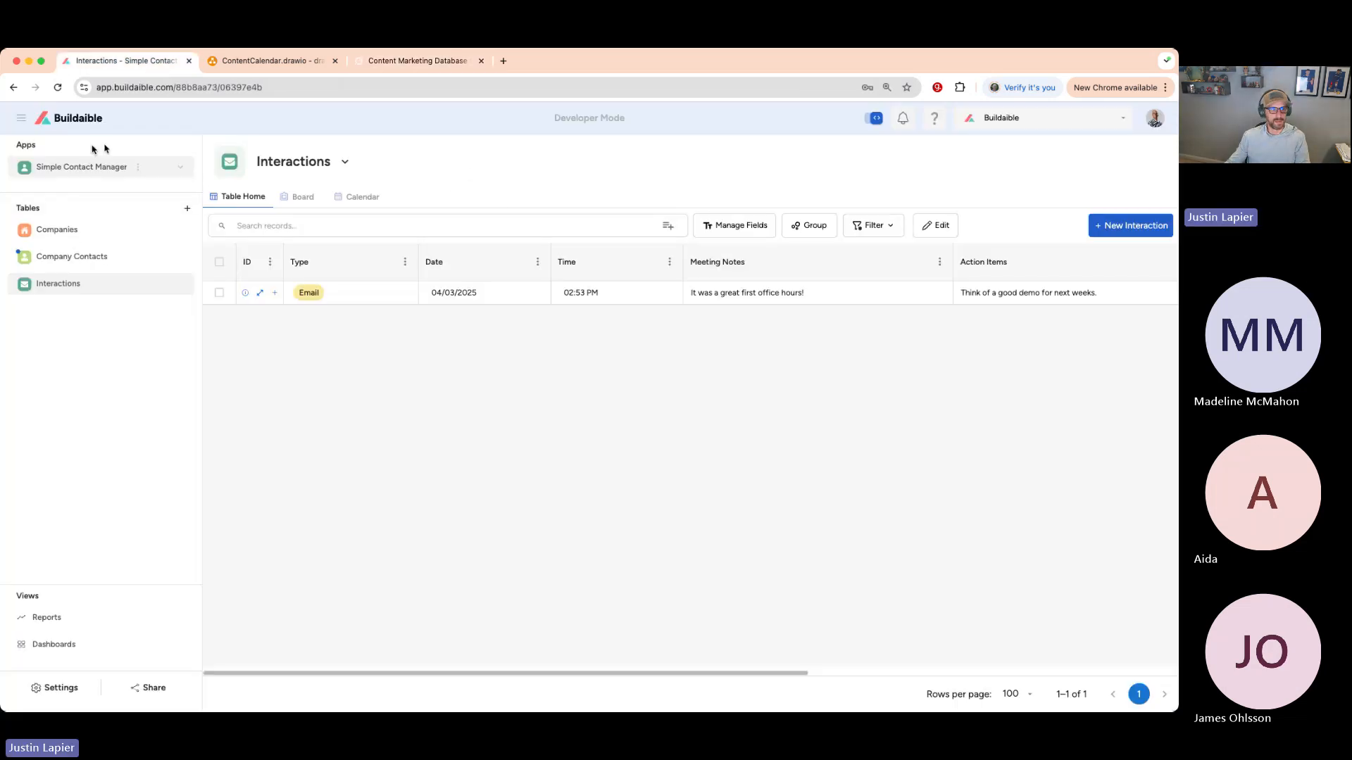
{"action": "left_click", "coordinate": [82, 120]}
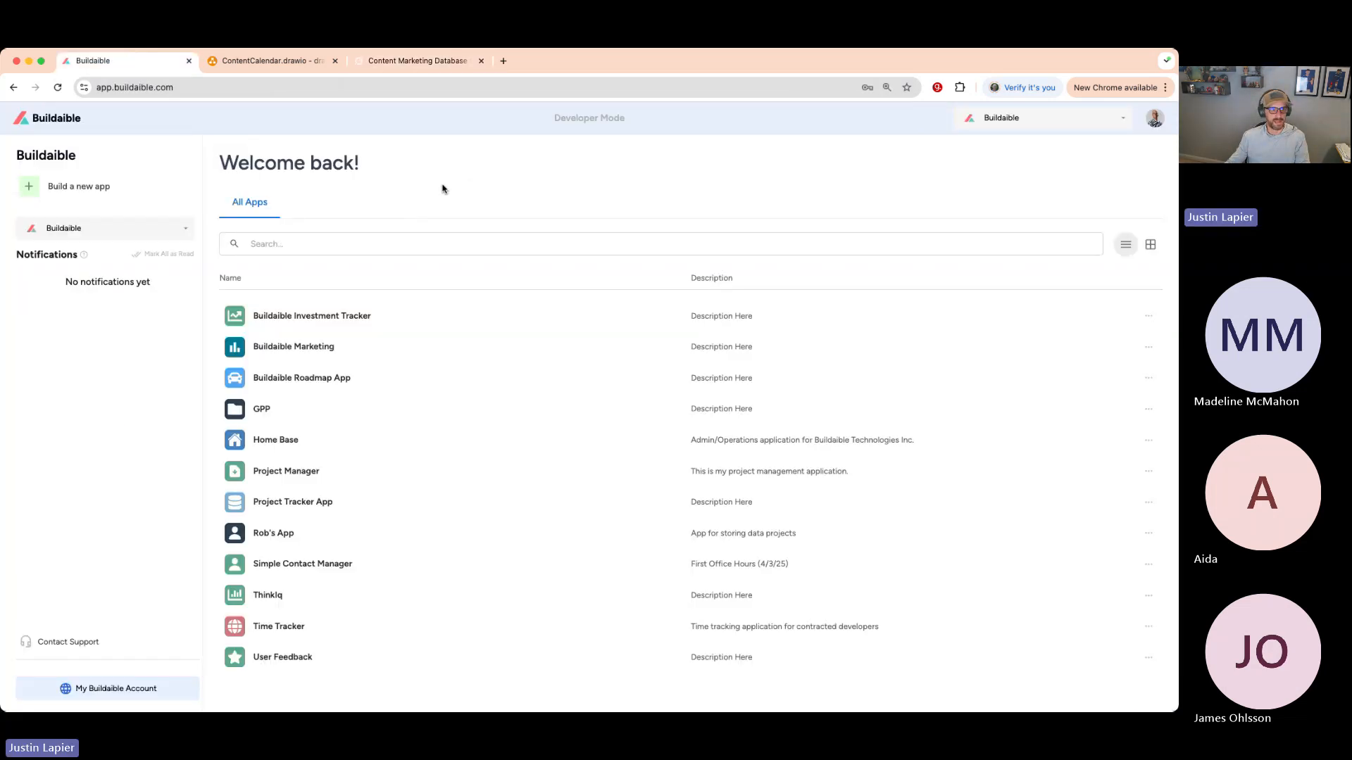
{"action": "left_click", "coordinate": [83, 186]}
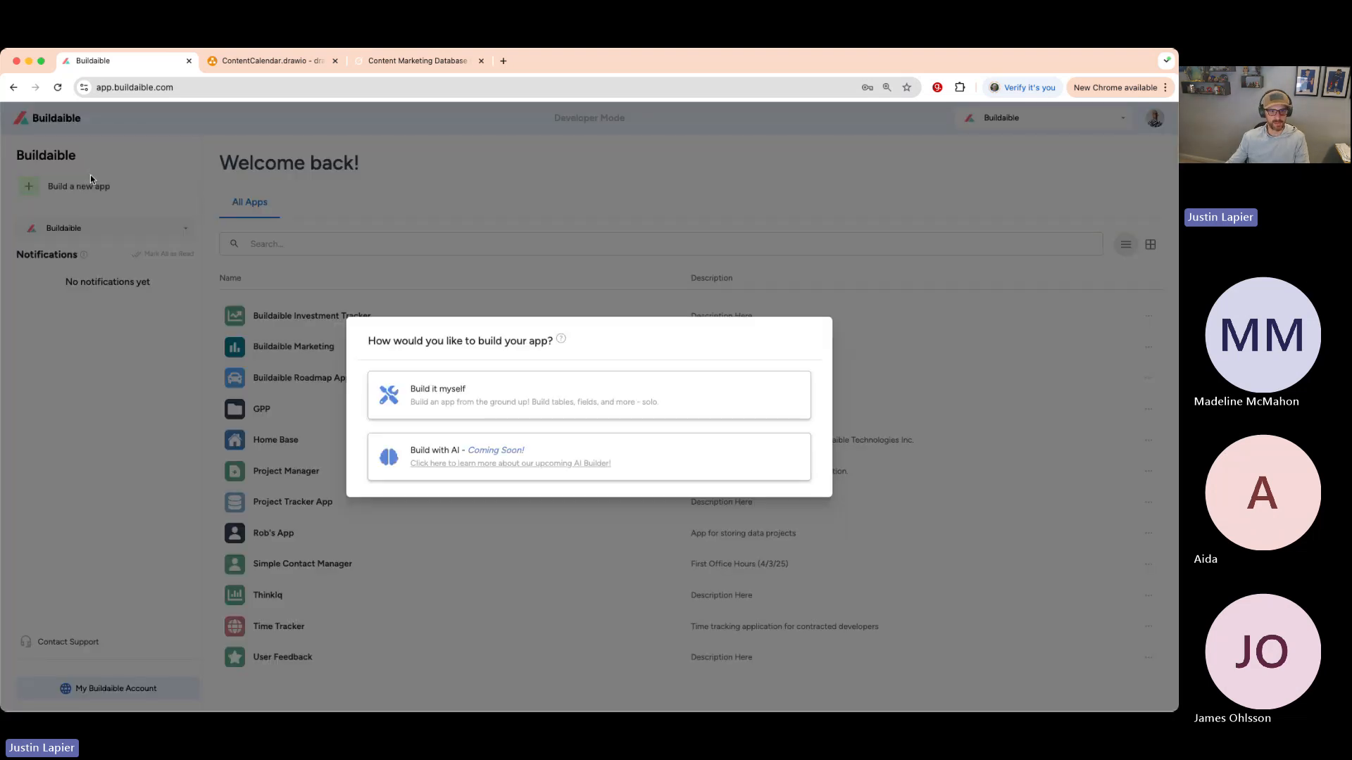
{"action": "left_click", "coordinate": [459, 392]}
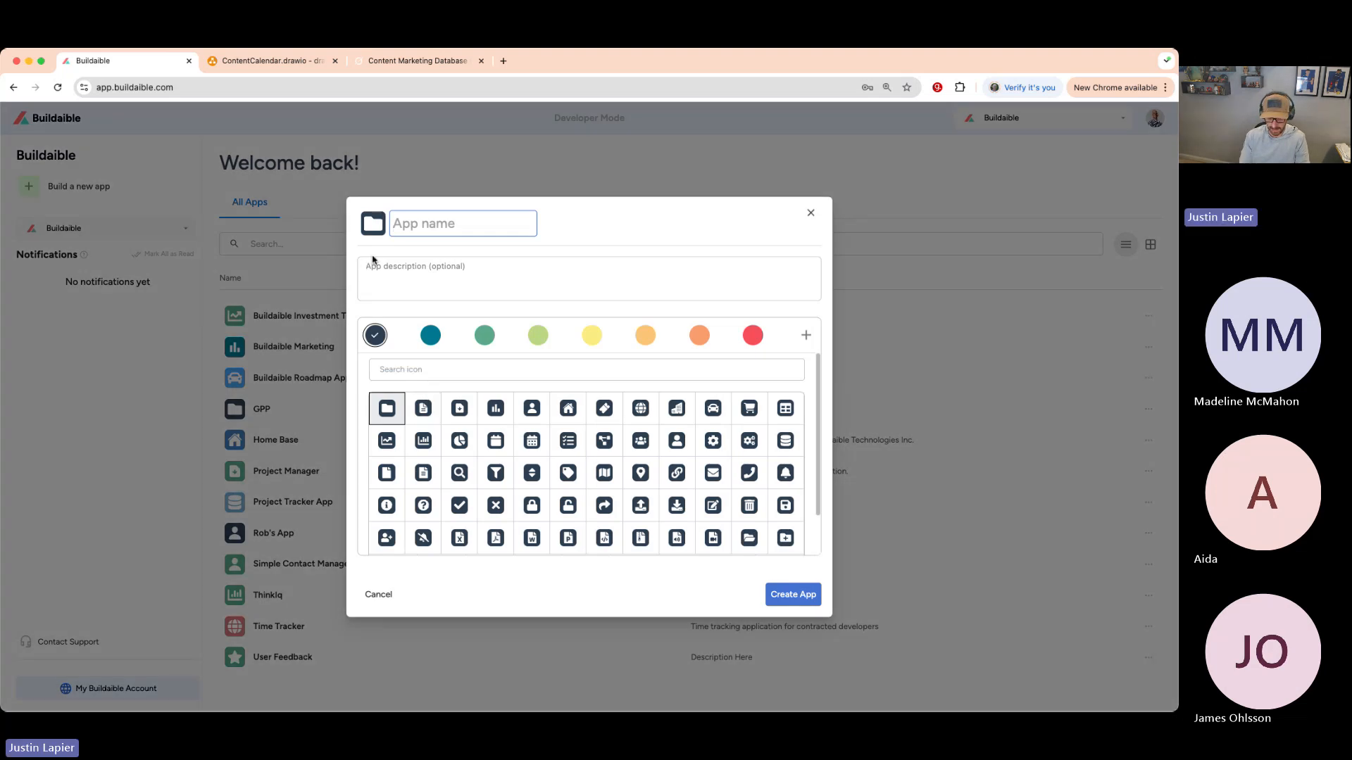
- Create the 'Simple Marketing Manager' app with red colour and a line-chart icon
{"action": "type", "text": "Simple Marketing Manager"}
{"action": "left_click", "coordinate": [412, 295]}
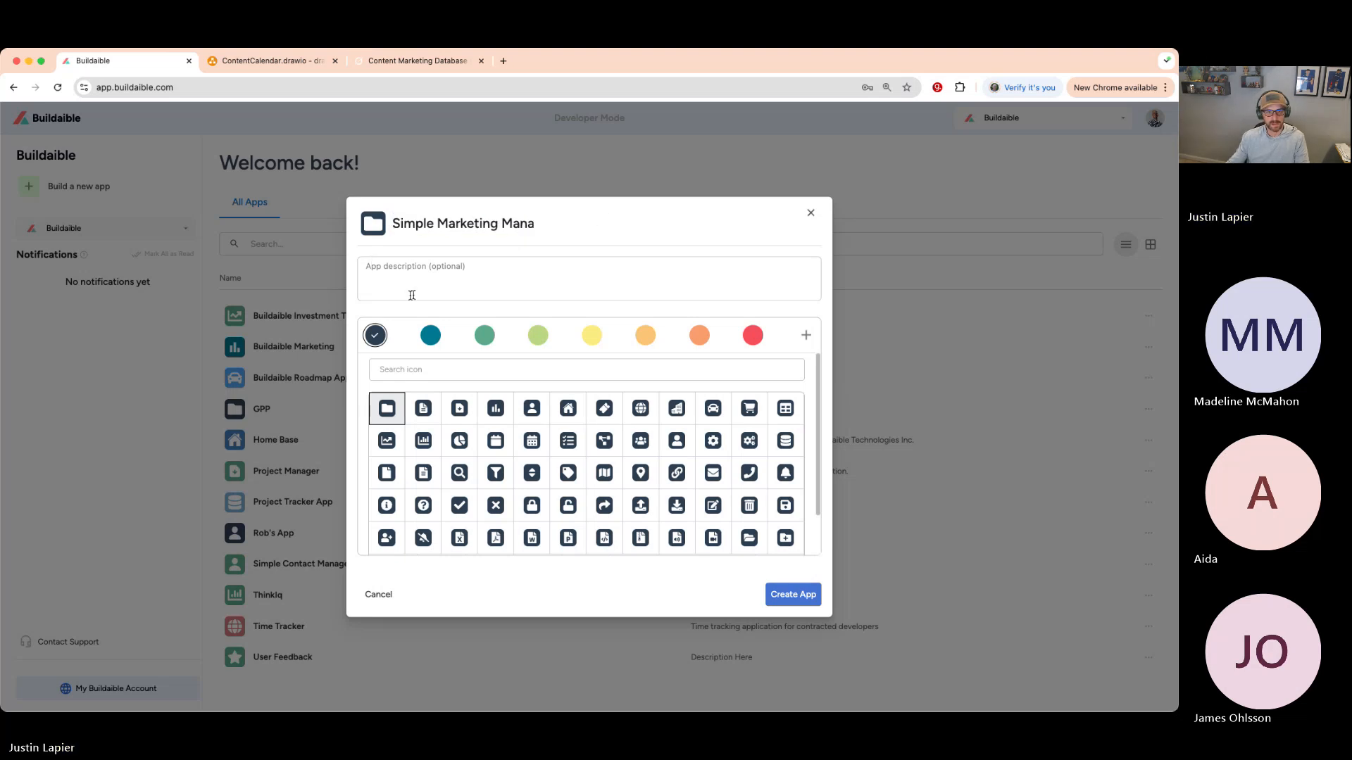
{"action": "left_click", "coordinate": [752, 335]}
{"action": "scroll", "coordinate": [547, 448], "scroll_direction": "down", "scroll_amount": 2}
{"action": "scroll", "coordinate": [493, 437], "scroll_direction": "down", "scroll_amount": 2}
{"action": "left_click", "coordinate": [459, 406]}
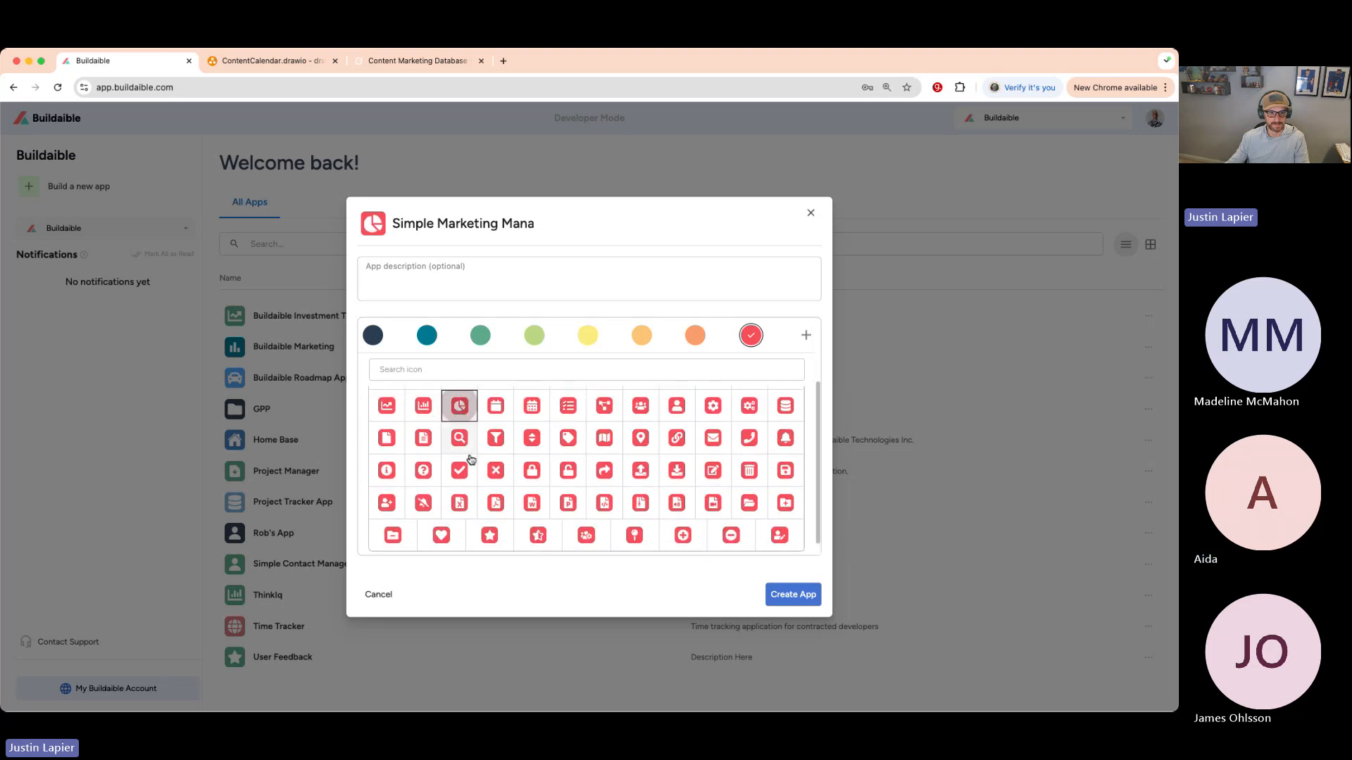
{"action": "left_click", "coordinate": [398, 408]}
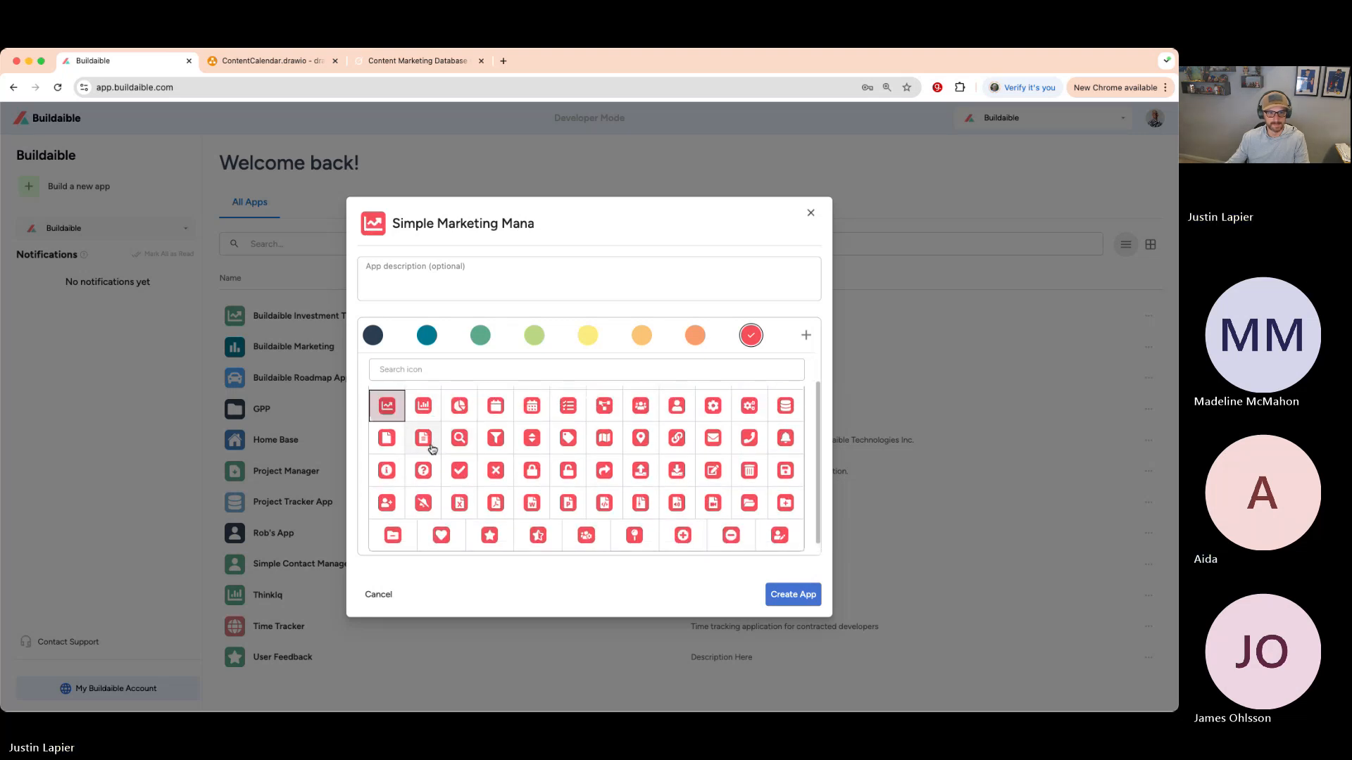
{"action": "left_click", "coordinate": [804, 597]}
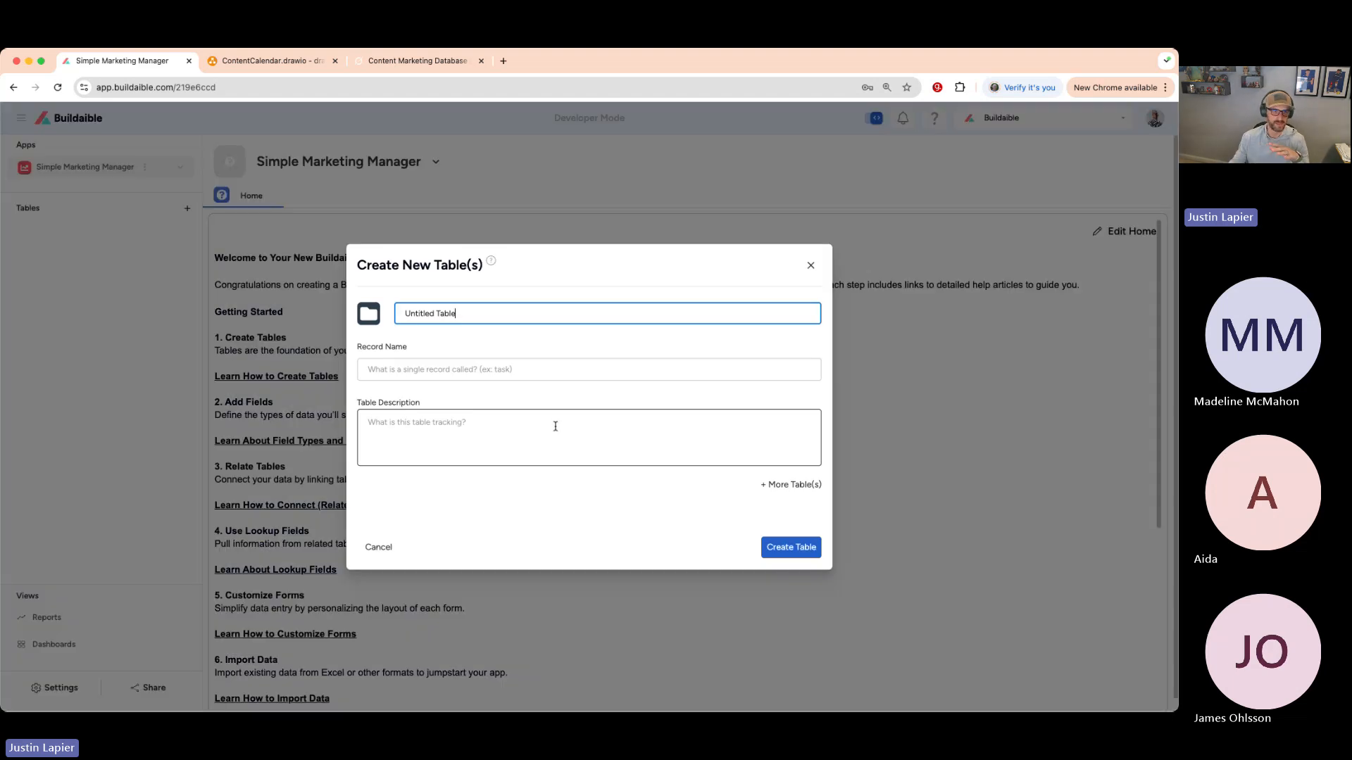
{"action": "left_click", "coordinate": [412, 63]}
- Review Grok's suggested tables, then bring back the six-box ContentCalendar.drawio diagram
{"action": "scroll", "coordinate": [381, 206], "scroll_direction": "up", "scroll_amount": 4}
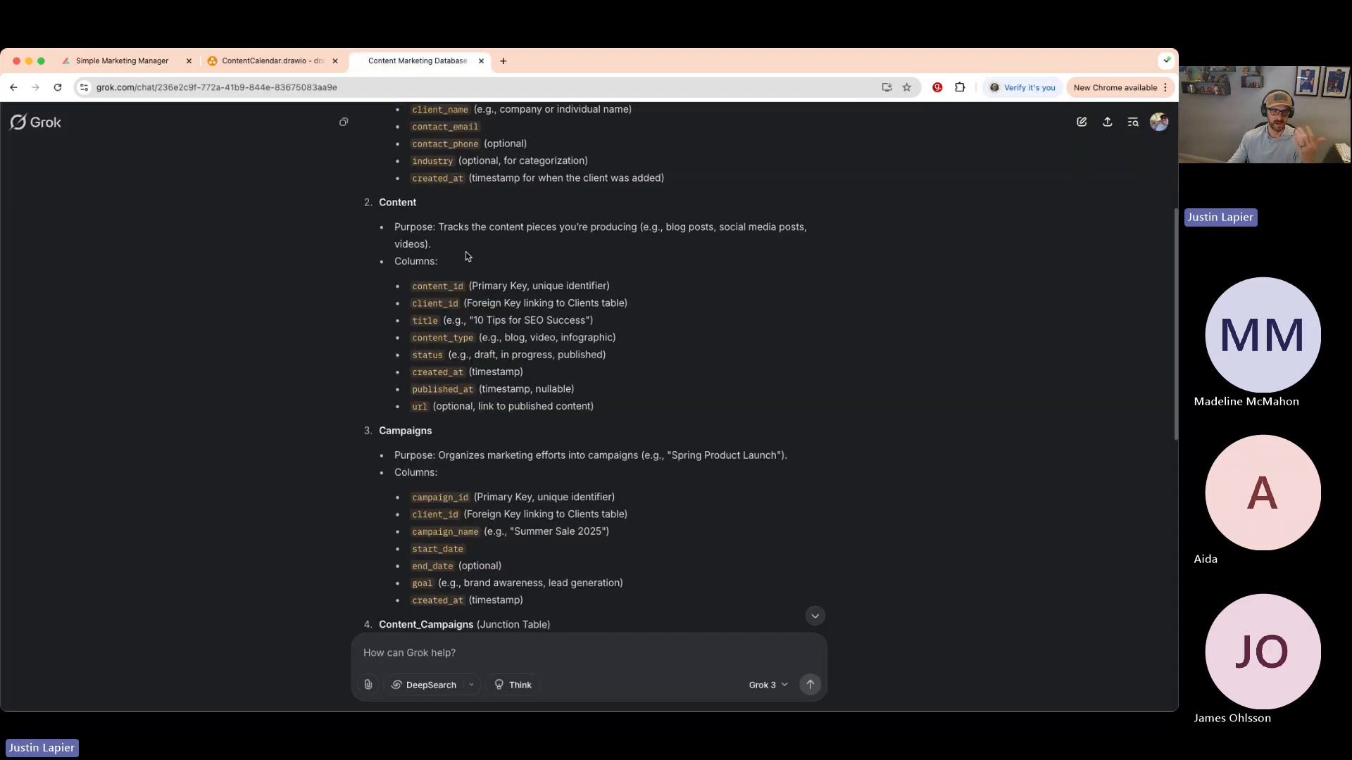
{"action": "scroll", "coordinate": [413, 338], "scroll_direction": "down", "scroll_amount": 3}
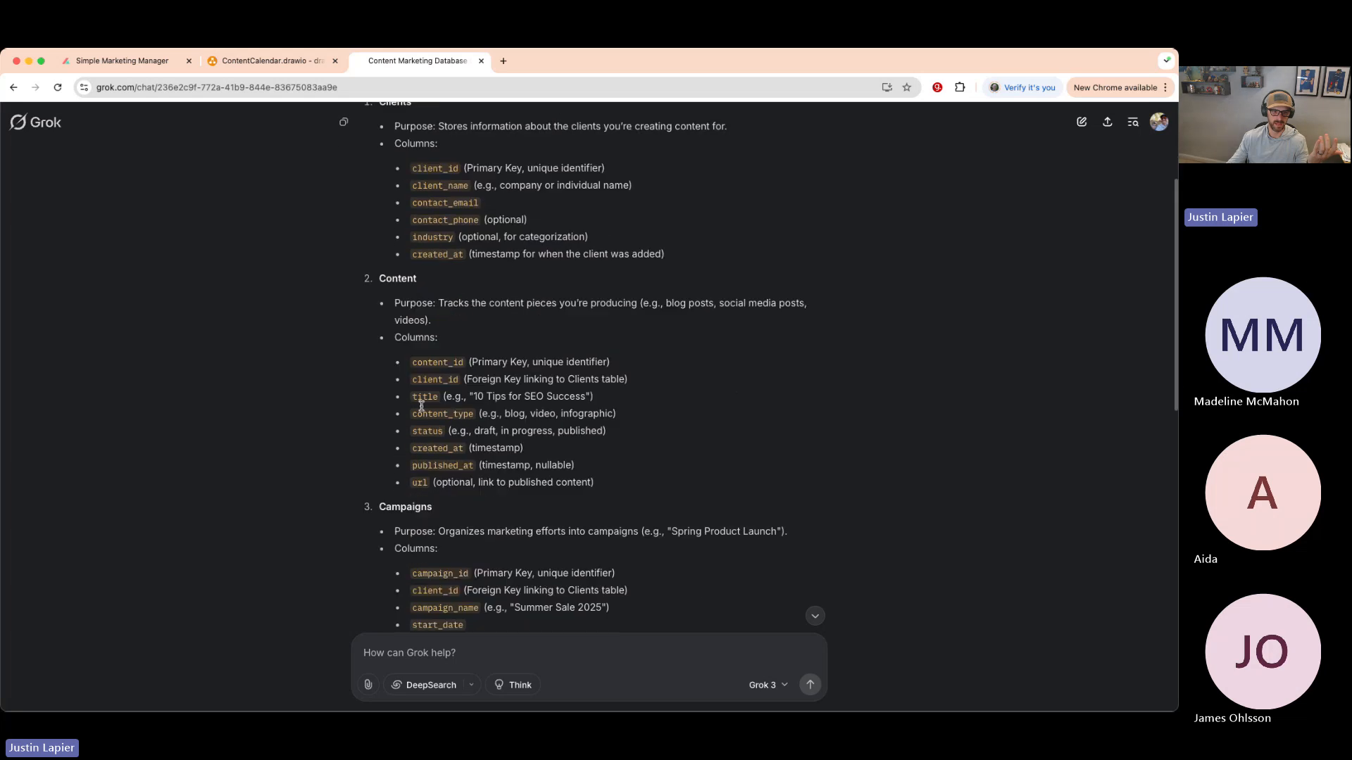
{"action": "left_click", "coordinate": [133, 62]}
{"action": "left_click", "coordinate": [250, 64]}
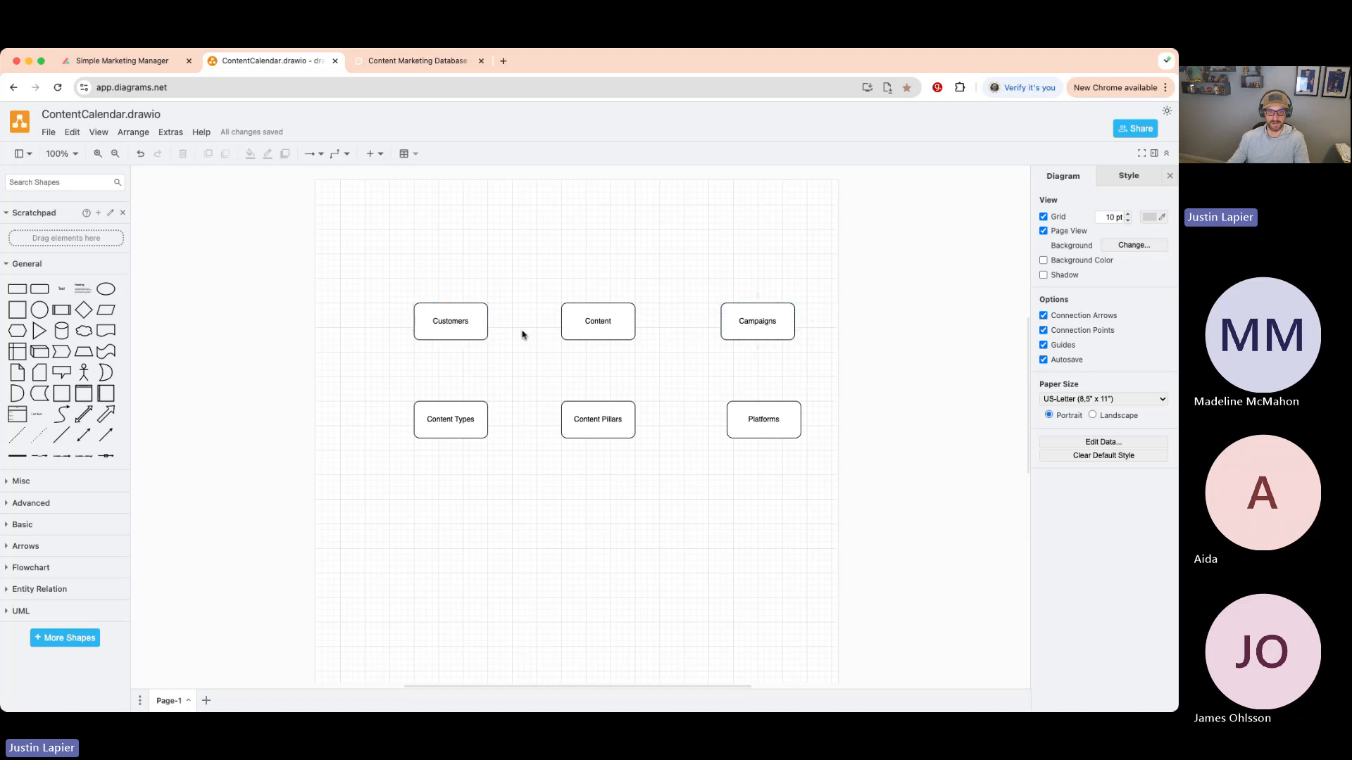
- Delete the Content Types, Content Pillars and Platforms boxes, then scroll Grok's table suggestions
{"action": "left_click", "coordinate": [479, 412]}
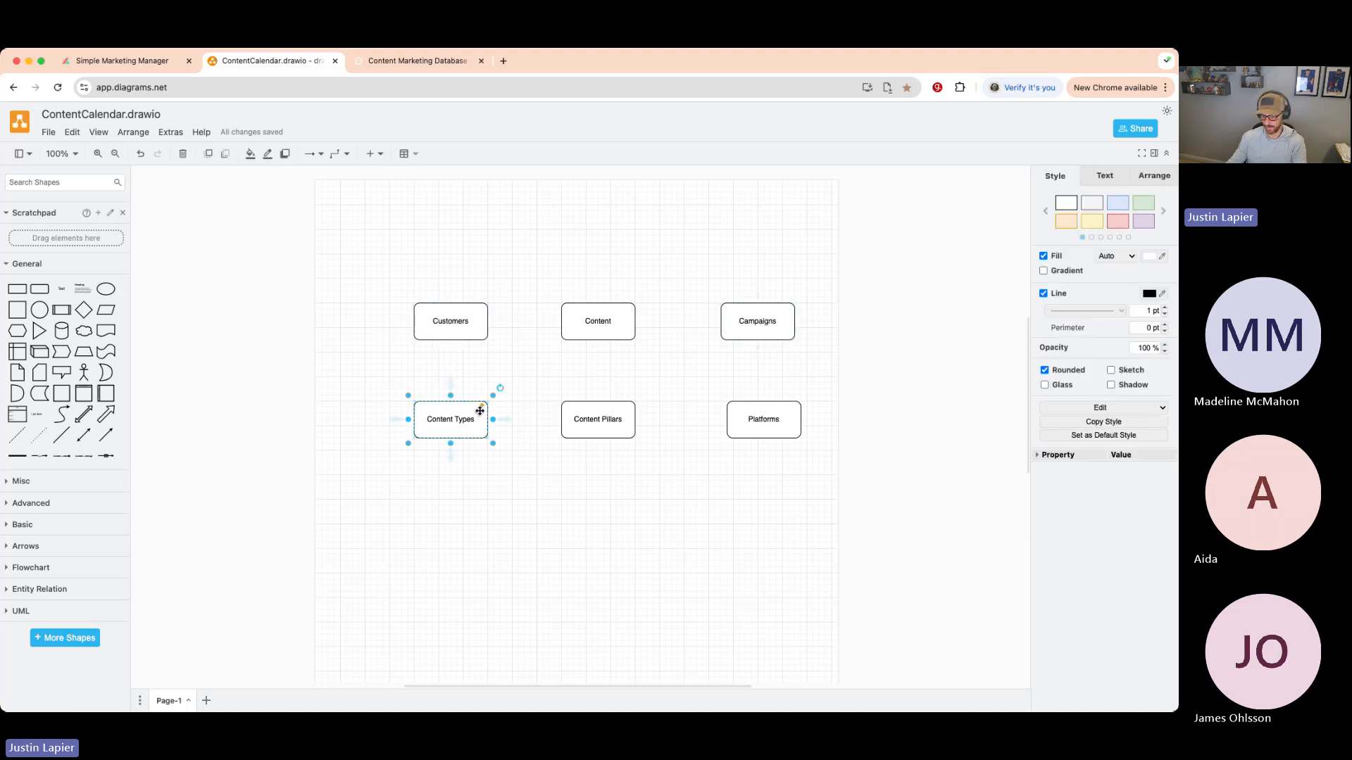
{"action": "key", "text": "Delete"}
{"action": "left_click", "coordinate": [578, 419]}
{"action": "key", "text": "Delete"}
{"action": "left_click", "coordinate": [732, 419]}
{"action": "key", "text": "Delete"}
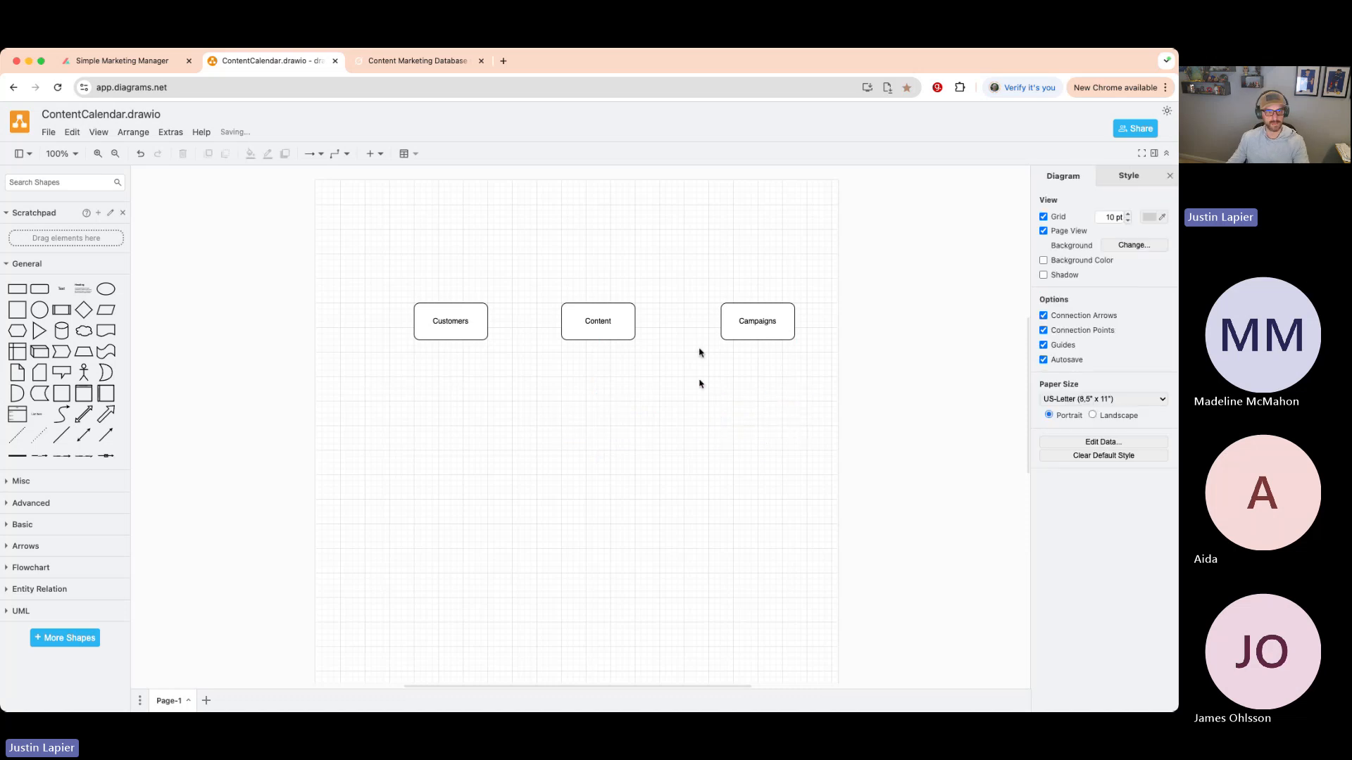
{"action": "left_click", "coordinate": [424, 62]}
{"action": "scroll", "coordinate": [405, 261], "scroll_direction": "down", "scroll_amount": 8}
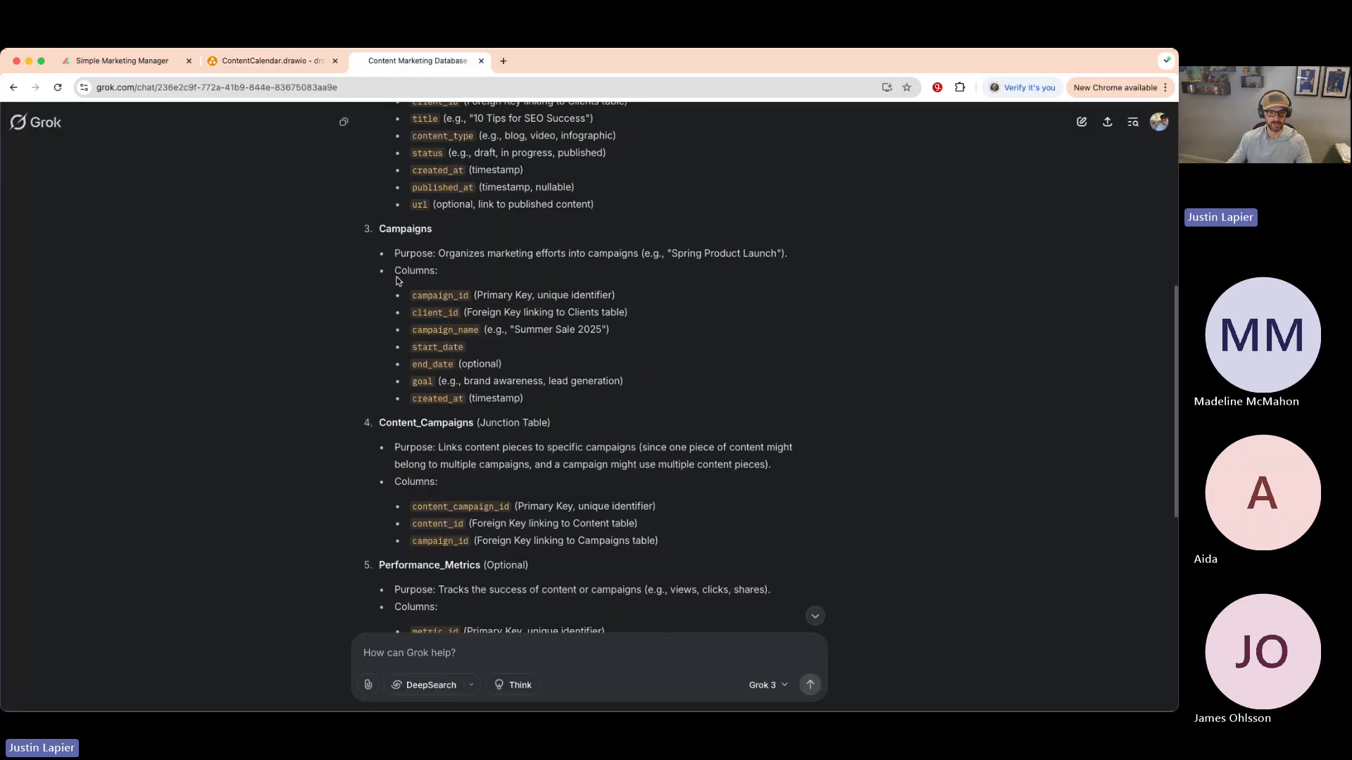
- Review Grok's Content ↔ Campaigns relationship and enlarge the page text
{"action": "scroll", "coordinate": [398, 281], "scroll_direction": "down", "scroll_amount": 2}
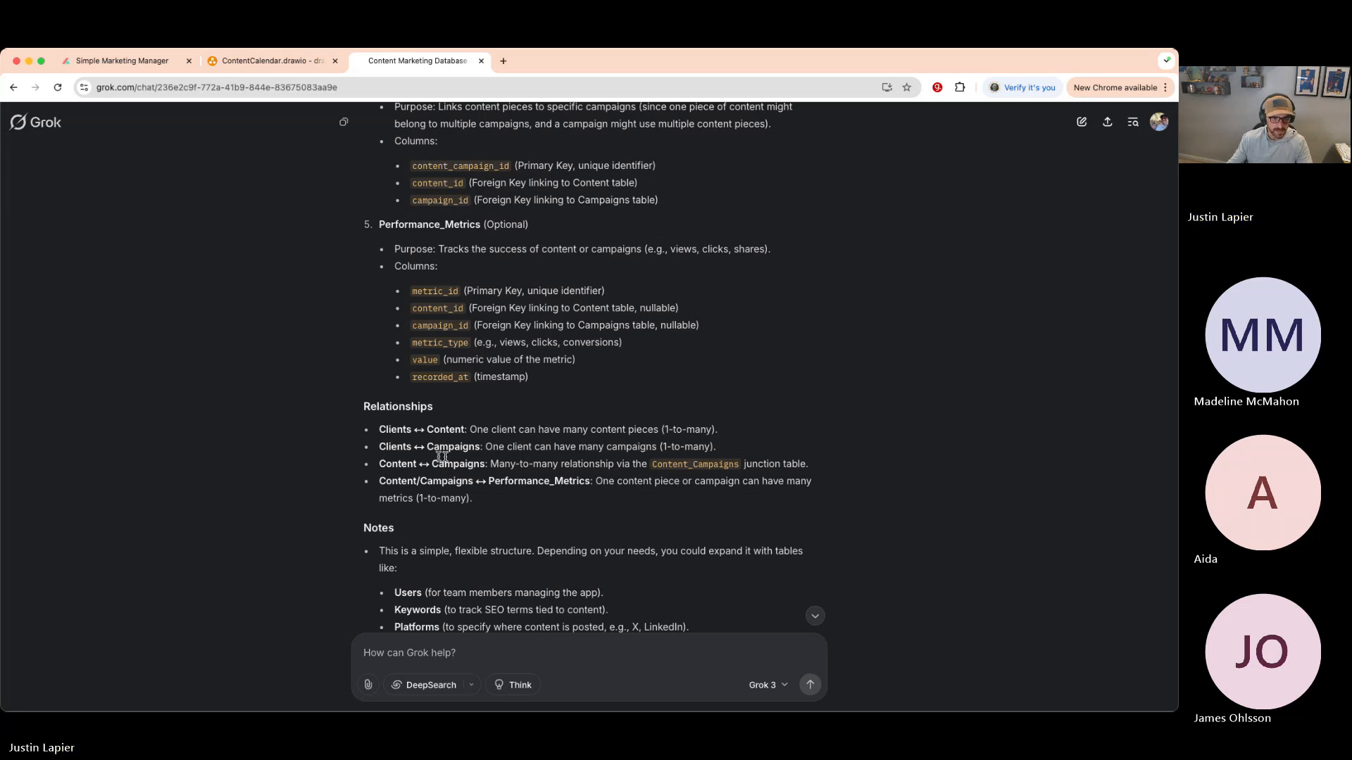
{"action": "scroll", "coordinate": [410, 459], "scroll_direction": "up", "scroll_amount": 1}
{"action": "left_click_drag", "start_coordinate": [432, 484], "coordinate": [413, 484]}
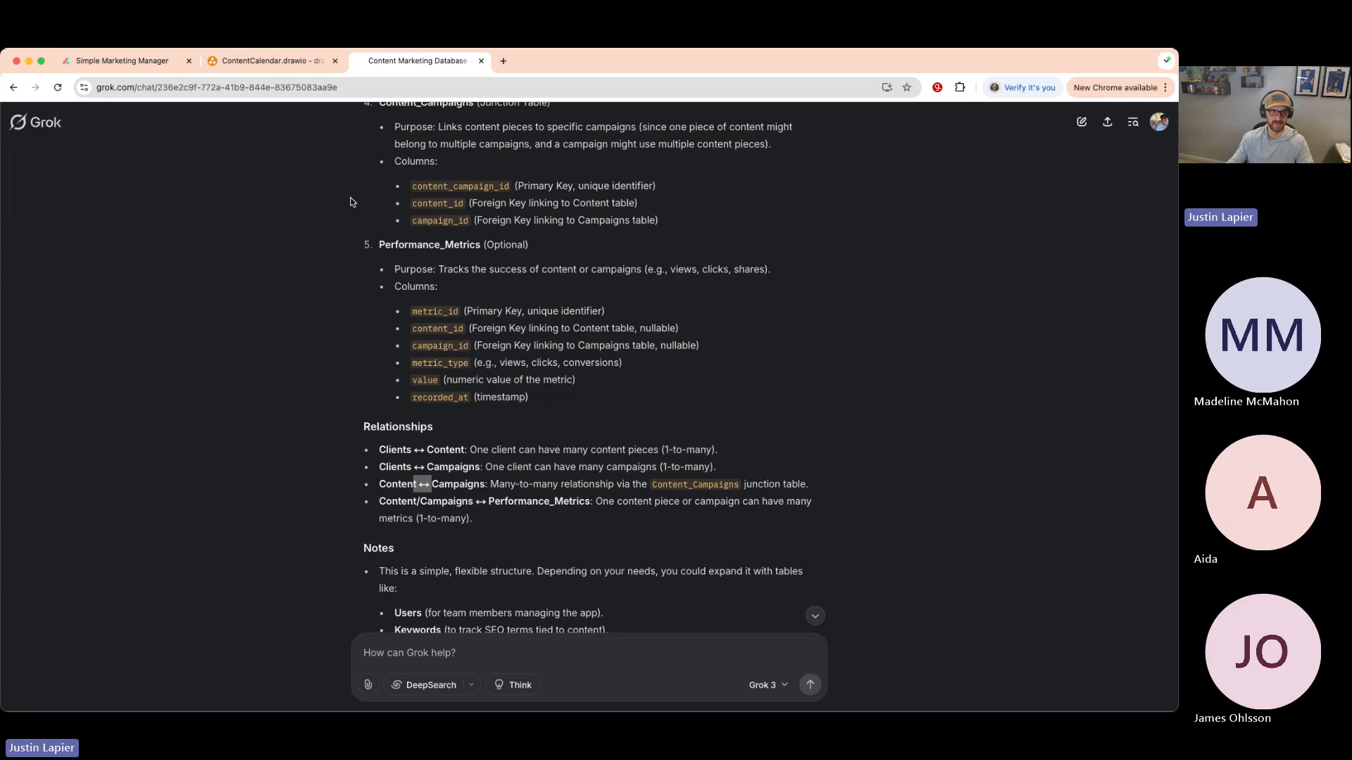
{"action": "key", "text": "super+equal"}
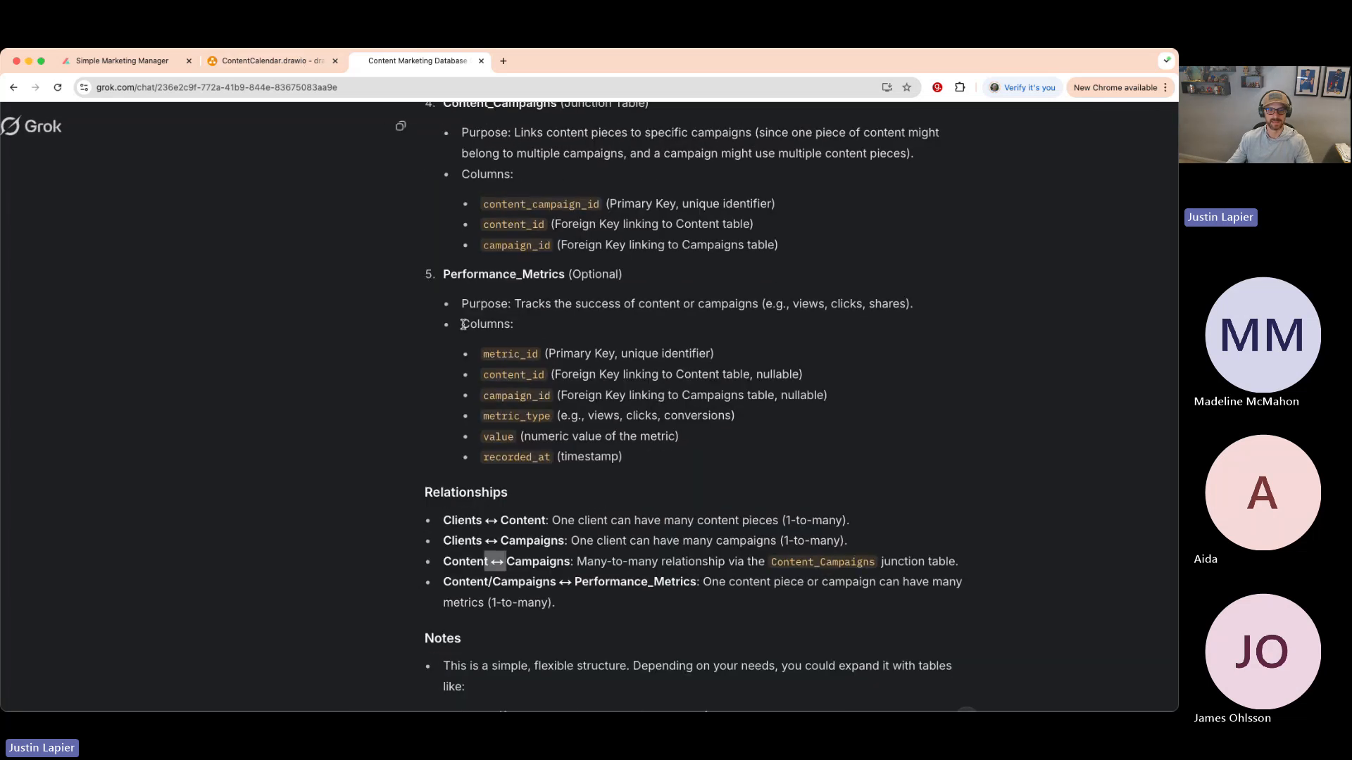
- In the diagram, move Content lower and slide Campaigns into its spot beside Customers
{"action": "left_click", "coordinate": [262, 61]}
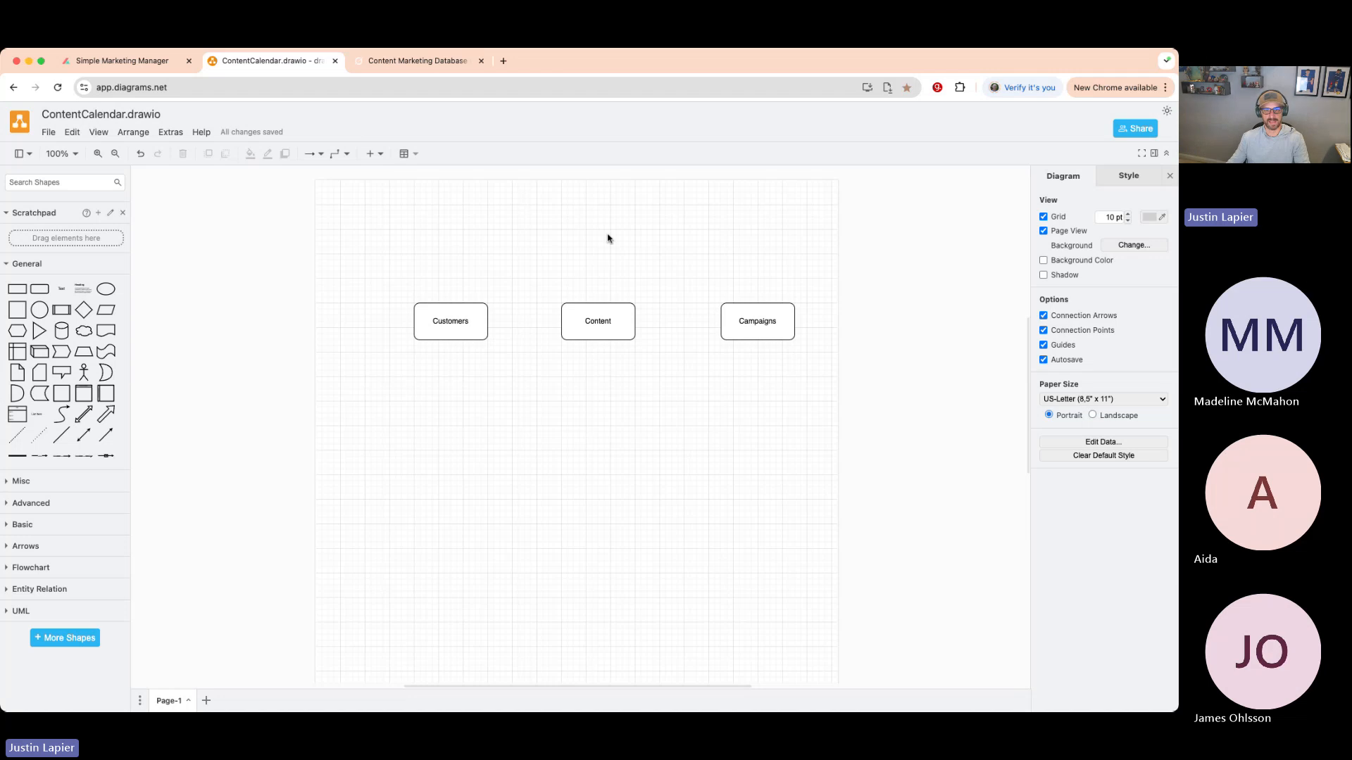
{"action": "left_click_drag", "start_coordinate": [588, 322], "coordinate": [583, 458]}
{"action": "left_click_drag", "start_coordinate": [753, 324], "coordinate": [595, 325]}
- Place Campaigns level with Customers and connect Customers to Campaigns with an arrow
{"action": "left_click", "coordinate": [544, 326]}
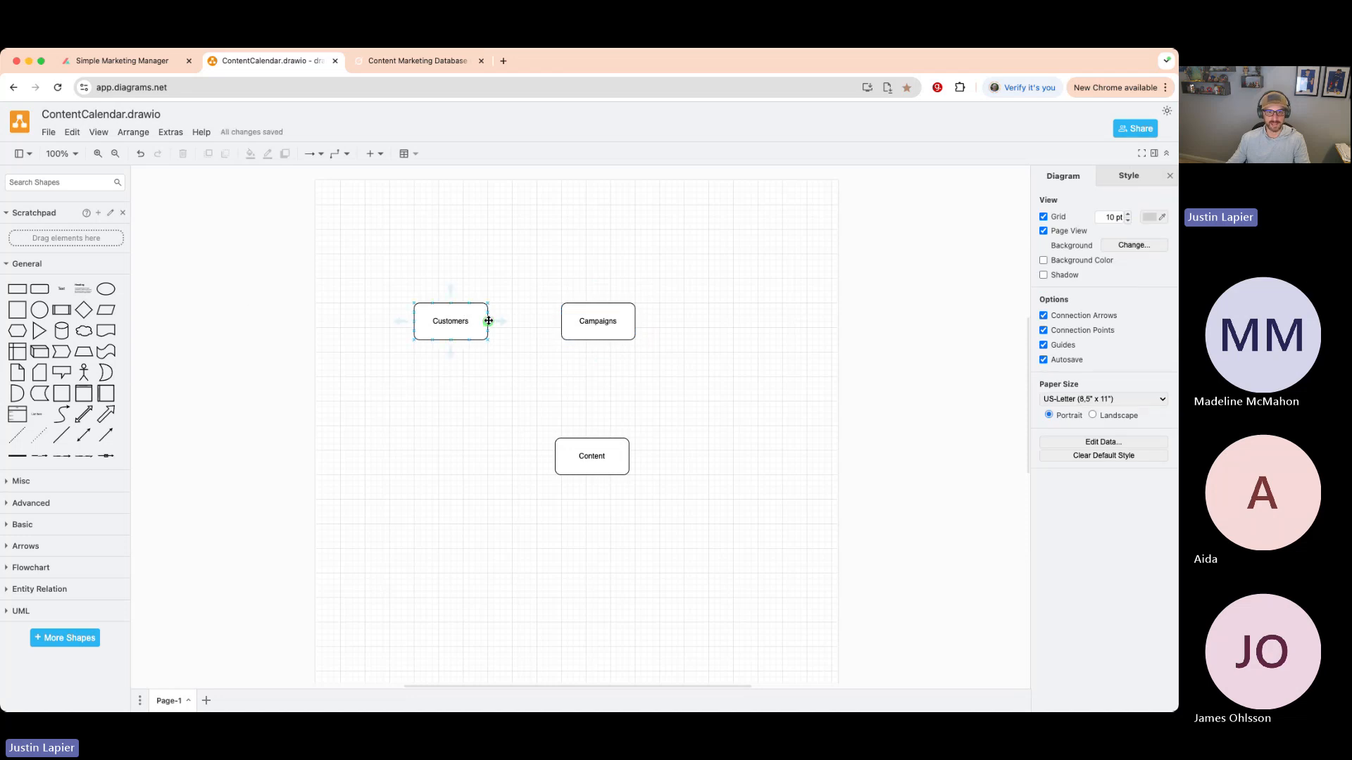
{"action": "left_click", "coordinate": [489, 321]}
{"action": "left_click", "coordinate": [392, 265]}
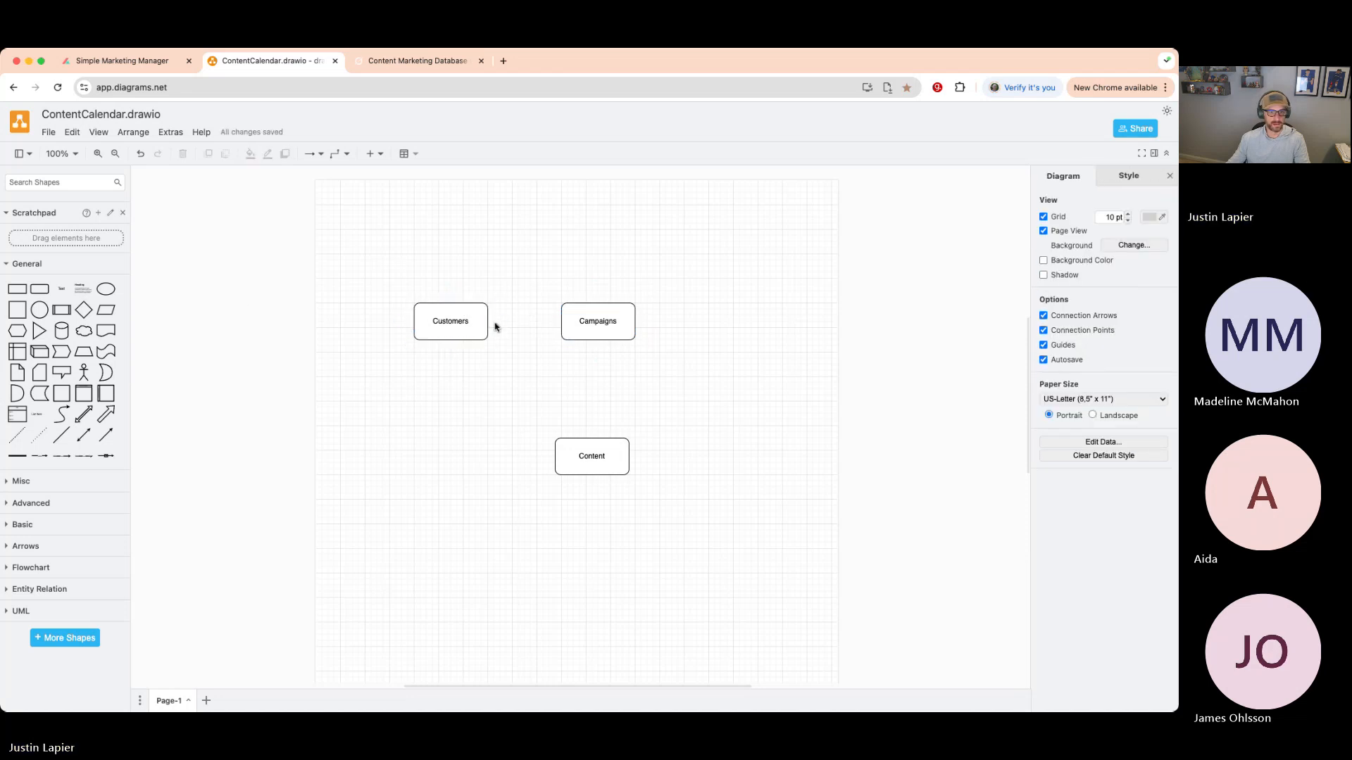
{"action": "mouse_move", "coordinate": [490, 326]}
{"action": "left_click_drag", "start_coordinate": [492, 321], "coordinate": [561, 322]}
{"action": "left_click", "coordinate": [510, 251]}
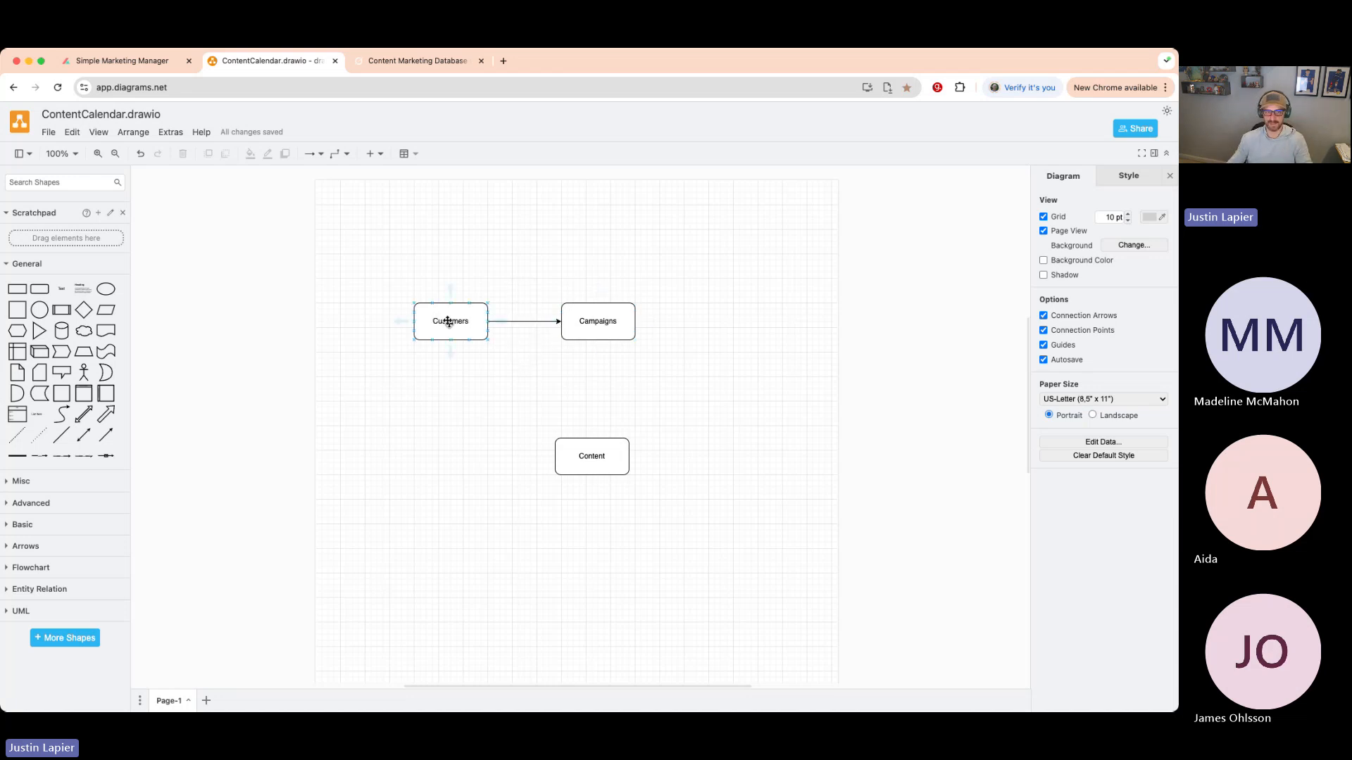
- Move Content directly below Campaigns and draw an arrow from Campaigns down to Content
{"action": "mouse_move", "coordinate": [613, 322]}
{"action": "left_click", "coordinate": [525, 232]}
{"action": "left_click_drag", "start_coordinate": [608, 449], "coordinate": [613, 423]}
{"action": "left_click", "coordinate": [677, 360]}
{"action": "mouse_move", "coordinate": [597, 340]}
{"action": "left_click_drag", "start_coordinate": [597, 340], "coordinate": [598, 413]}
{"action": "left_click", "coordinate": [666, 428]}
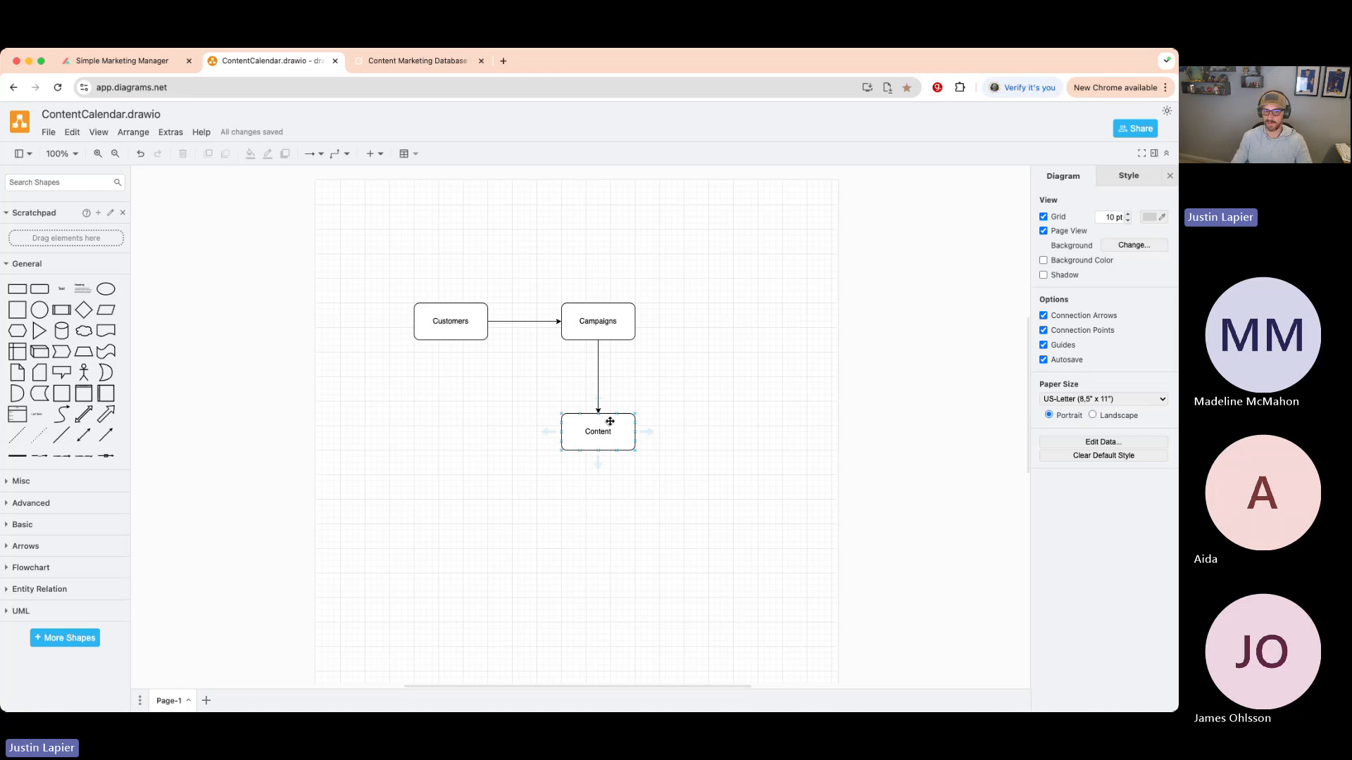
- Delete the Campaigns-to-Content arrow and move Content further down
{"action": "left_click", "coordinate": [598, 378]}
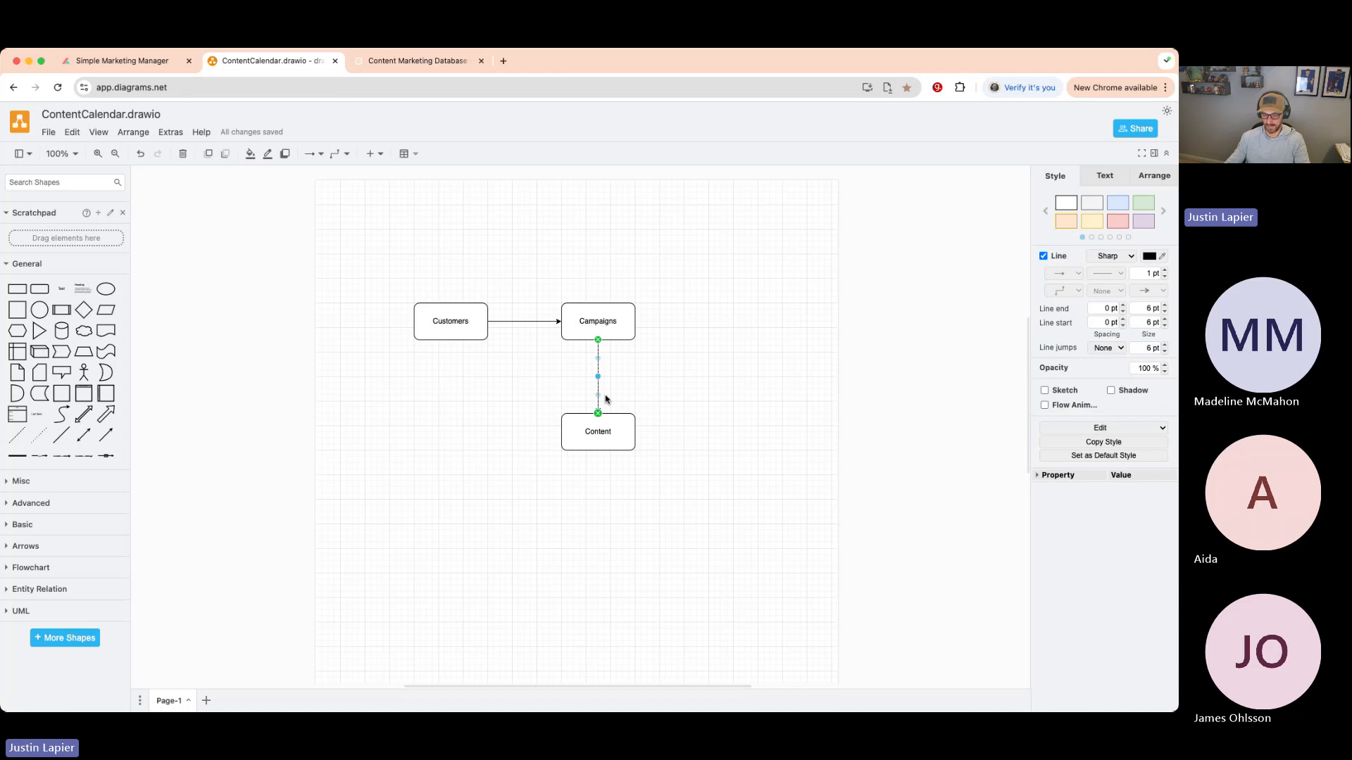
{"action": "key", "text": "Delete"}
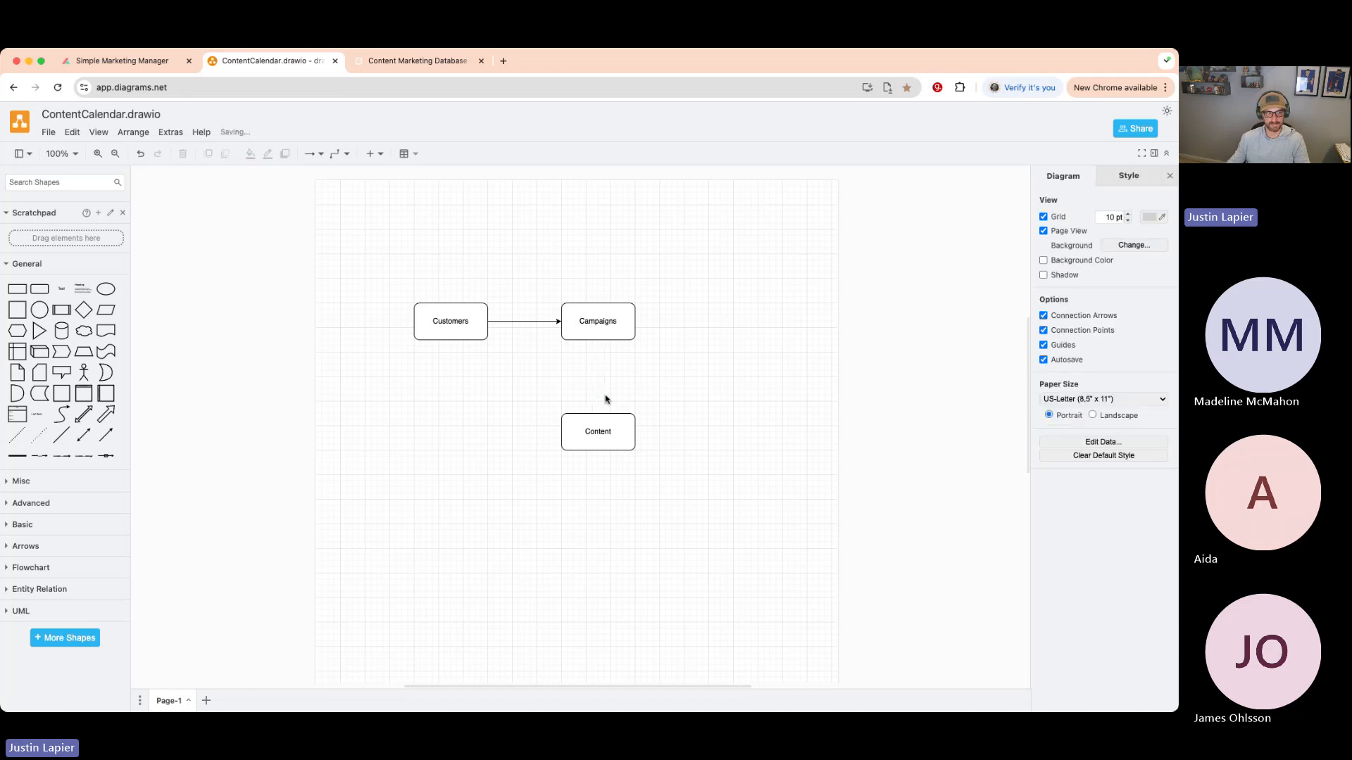
{"action": "left_click_drag", "start_coordinate": [561, 432], "coordinate": [576, 472]}
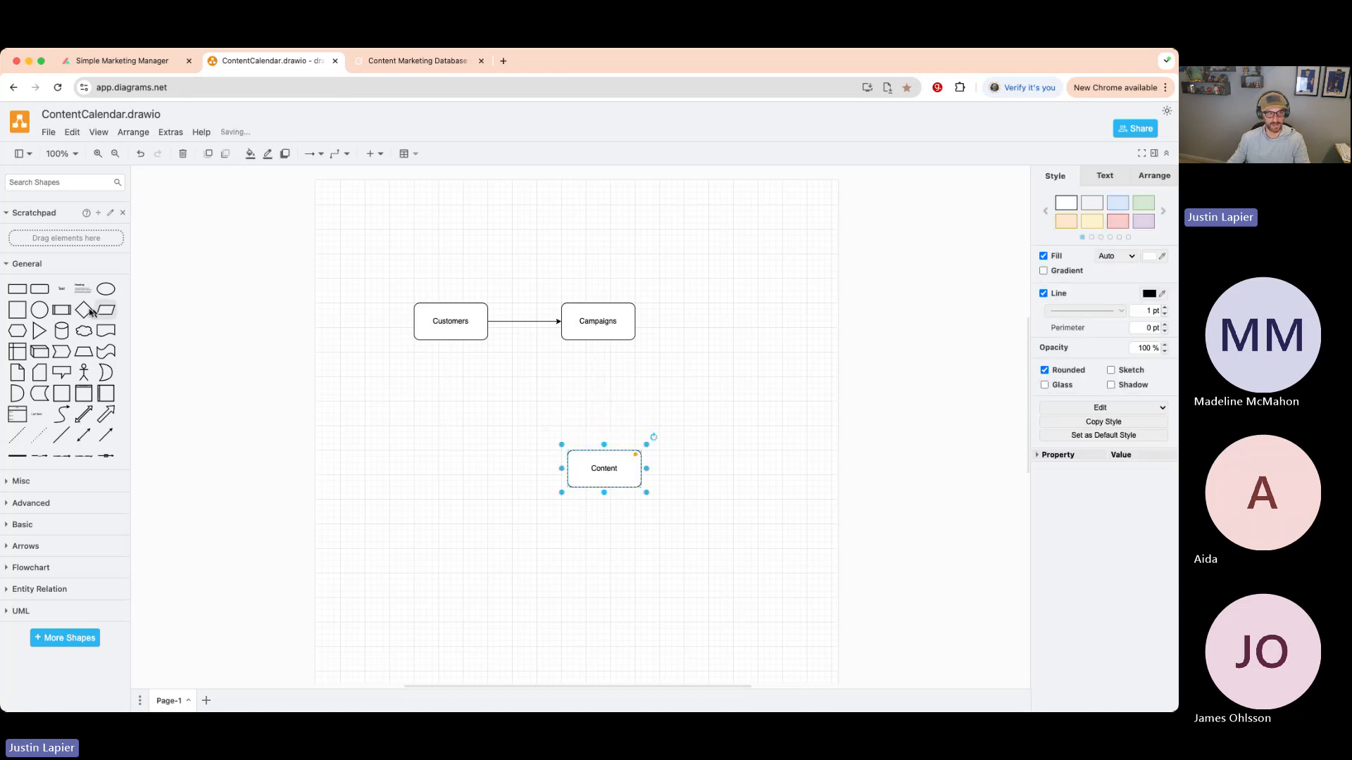
- Add a rounded box labelled 'Campaign Content' between Campaigns and Content, aligned in one column
{"action": "left_click_drag", "start_coordinate": [39, 289], "coordinate": [556, 373]}
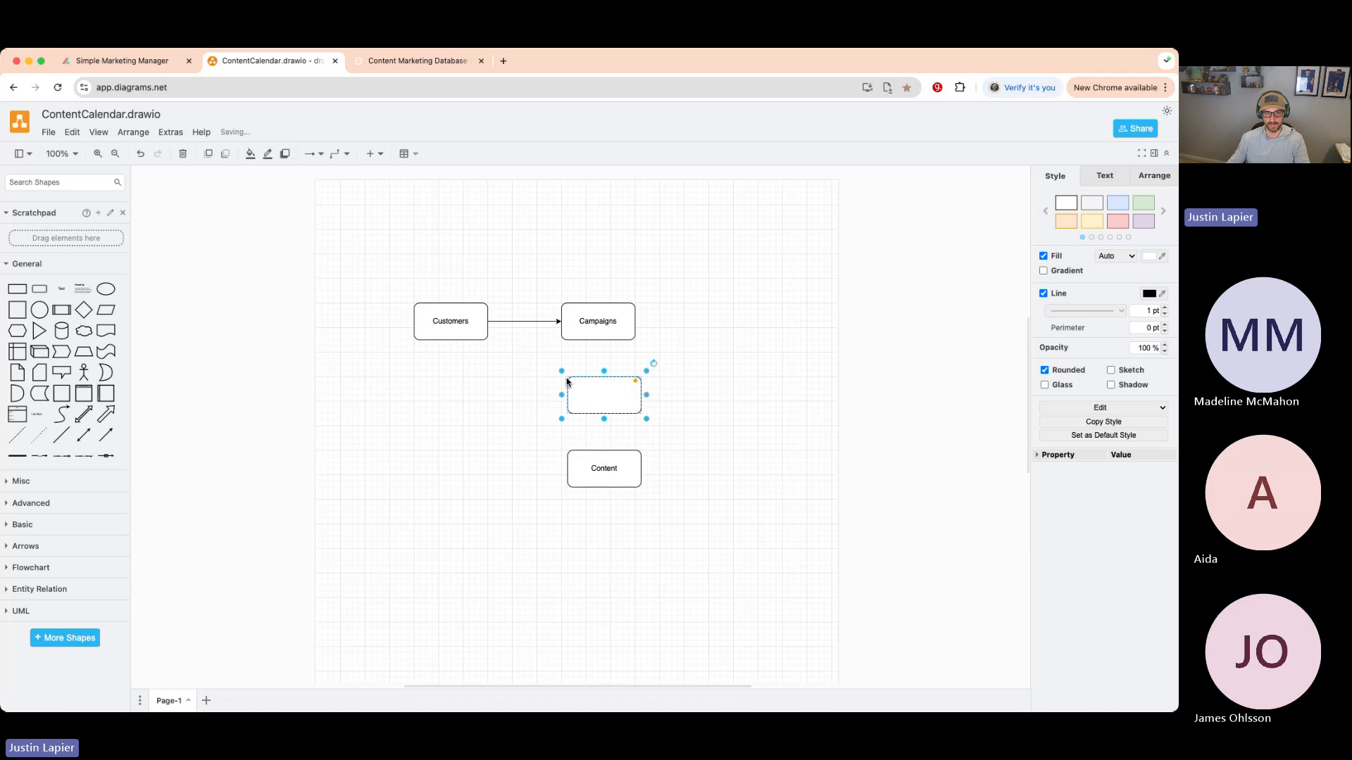
{"action": "double_click", "coordinate": [591, 387]}
{"action": "type", "text": "Campaing"}
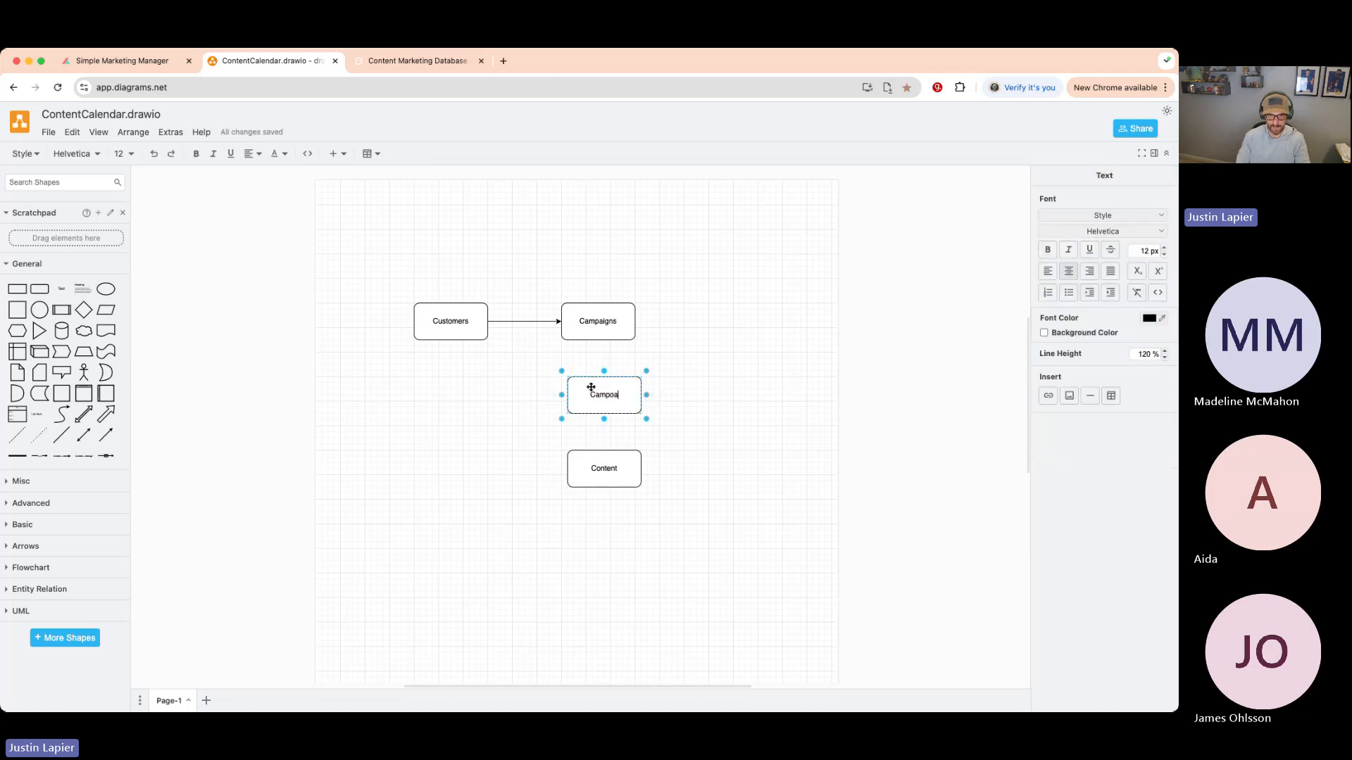
{"action": "key", "text": "BackSpace"}
{"action": "key", "text": "BackSpace"}
{"action": "key", "text": "BackSpace"}
{"action": "type", "text": "gn Content"}
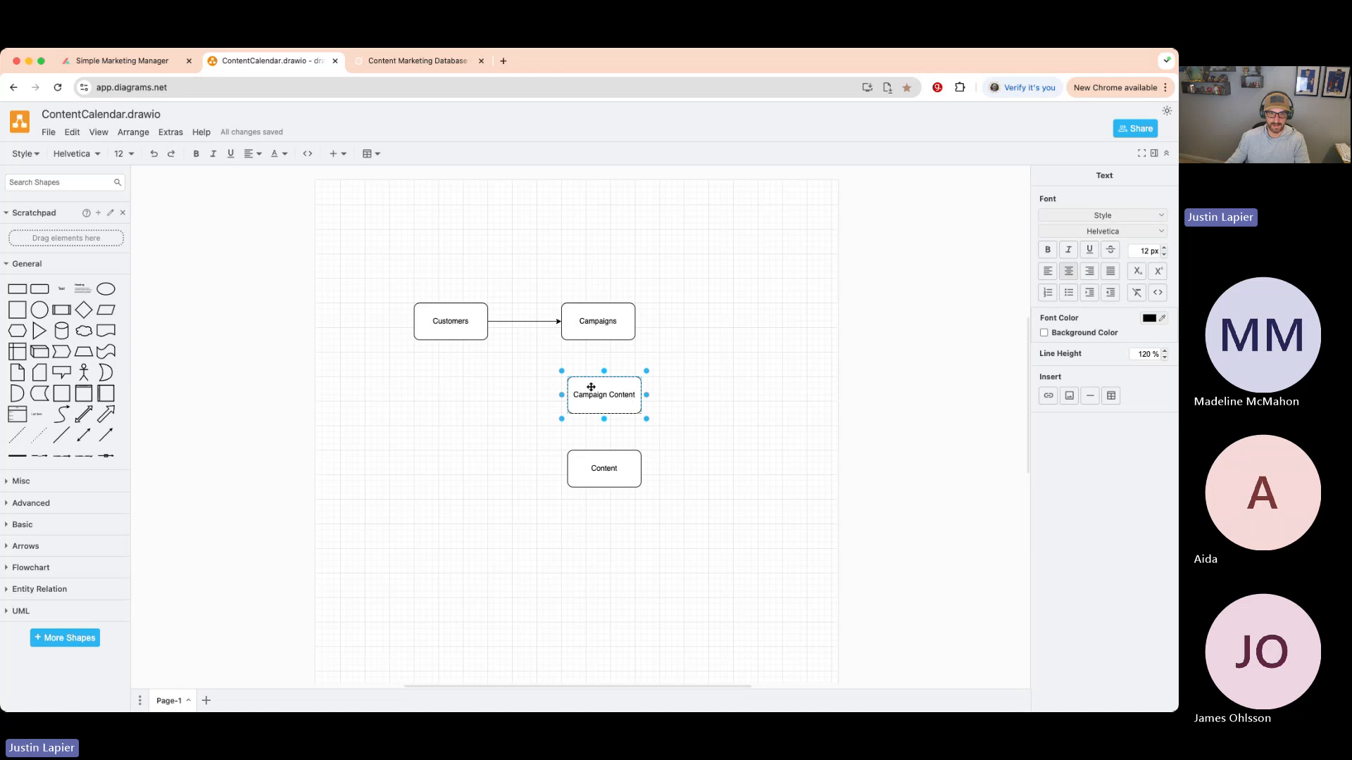
{"action": "left_click", "coordinate": [742, 347]}
{"action": "left_click_drag", "start_coordinate": [619, 392], "coordinate": [610, 400]}
{"action": "left_click_drag", "start_coordinate": [610, 457], "coordinate": [600, 464]}
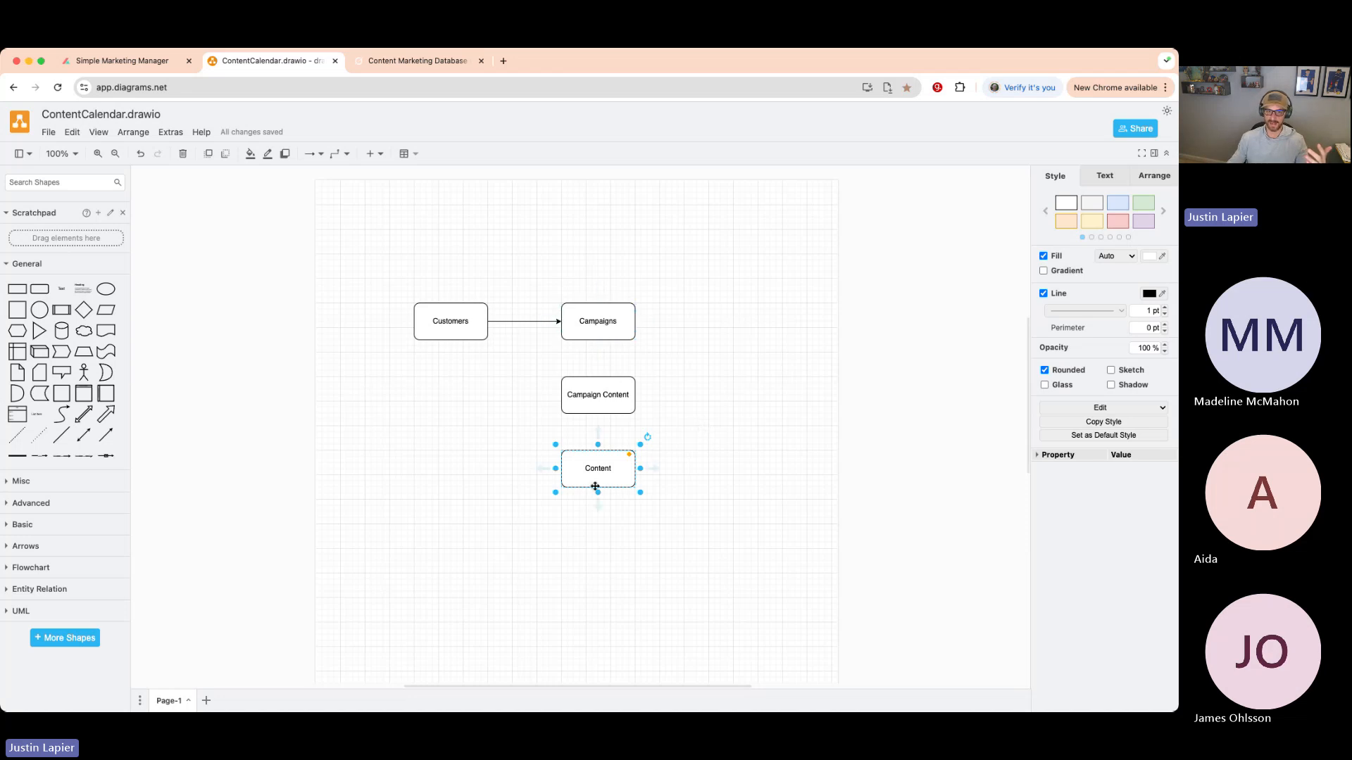
{"action": "left_click", "coordinate": [698, 340]}
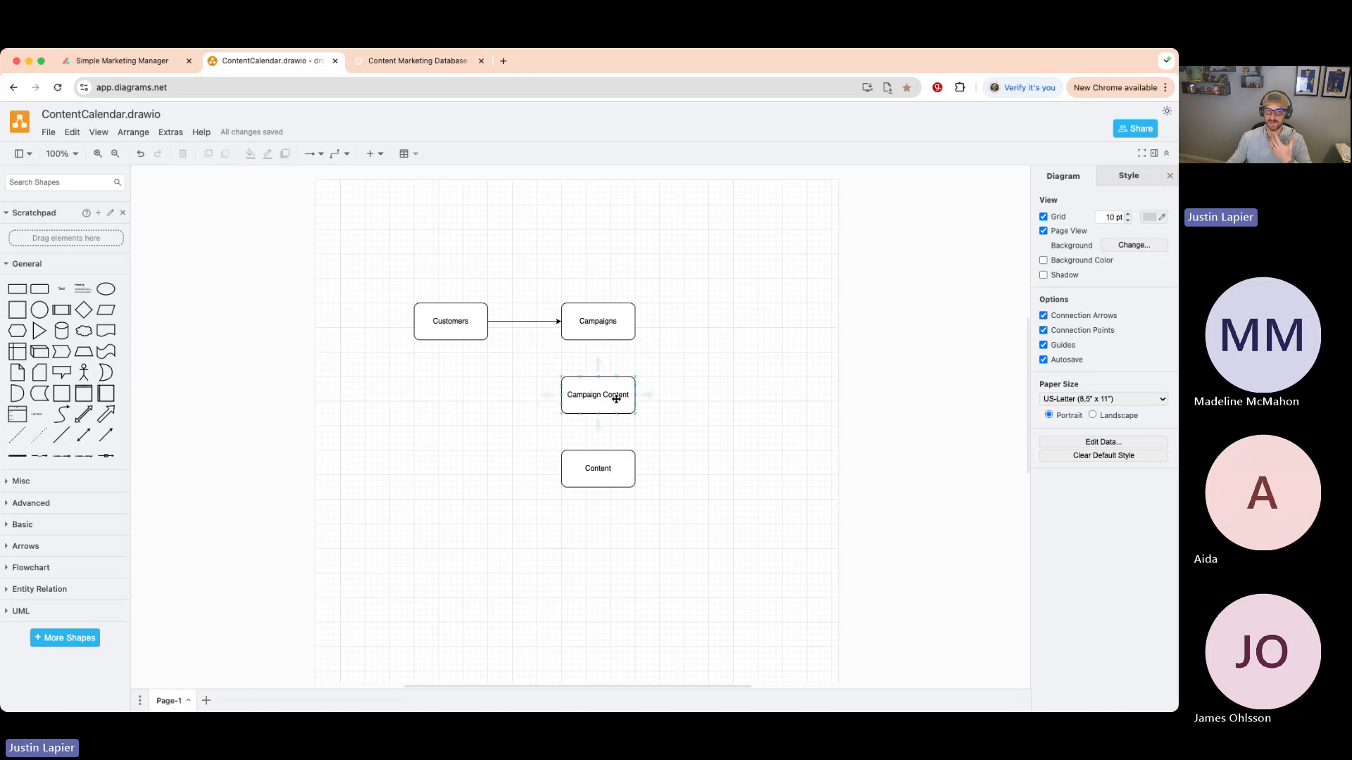
- Draw arrows from Campaigns and from Content to the Campaign Content box
{"action": "left_click_drag", "start_coordinate": [598, 341], "coordinate": [598, 379]}
{"action": "left_click", "coordinate": [770, 411]}
{"action": "left_click_drag", "start_coordinate": [603, 451], "coordinate": [599, 413]}
{"action": "left_click", "coordinate": [697, 395]}
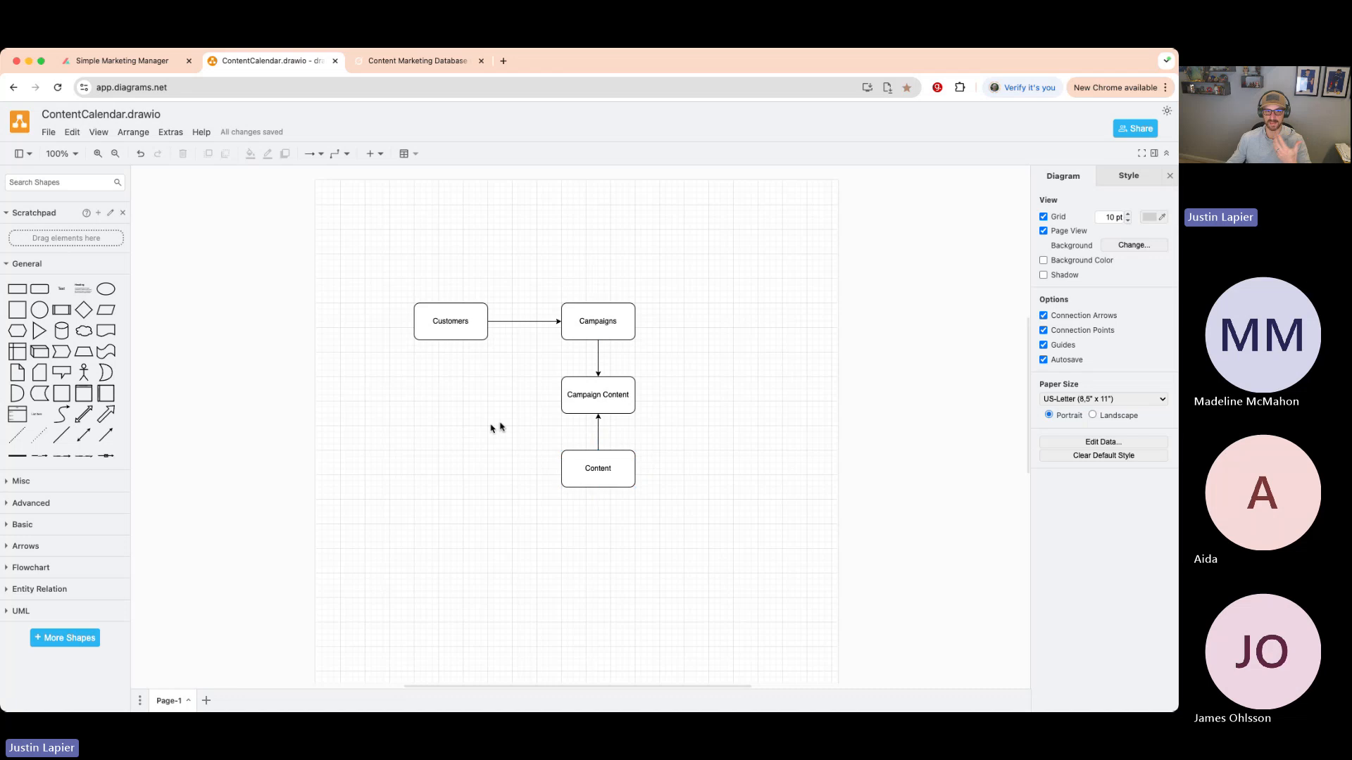
- Delete Campaign Content and its two arrows, then connect Campaigns directly to Content
{"action": "left_click", "coordinate": [599, 396]}
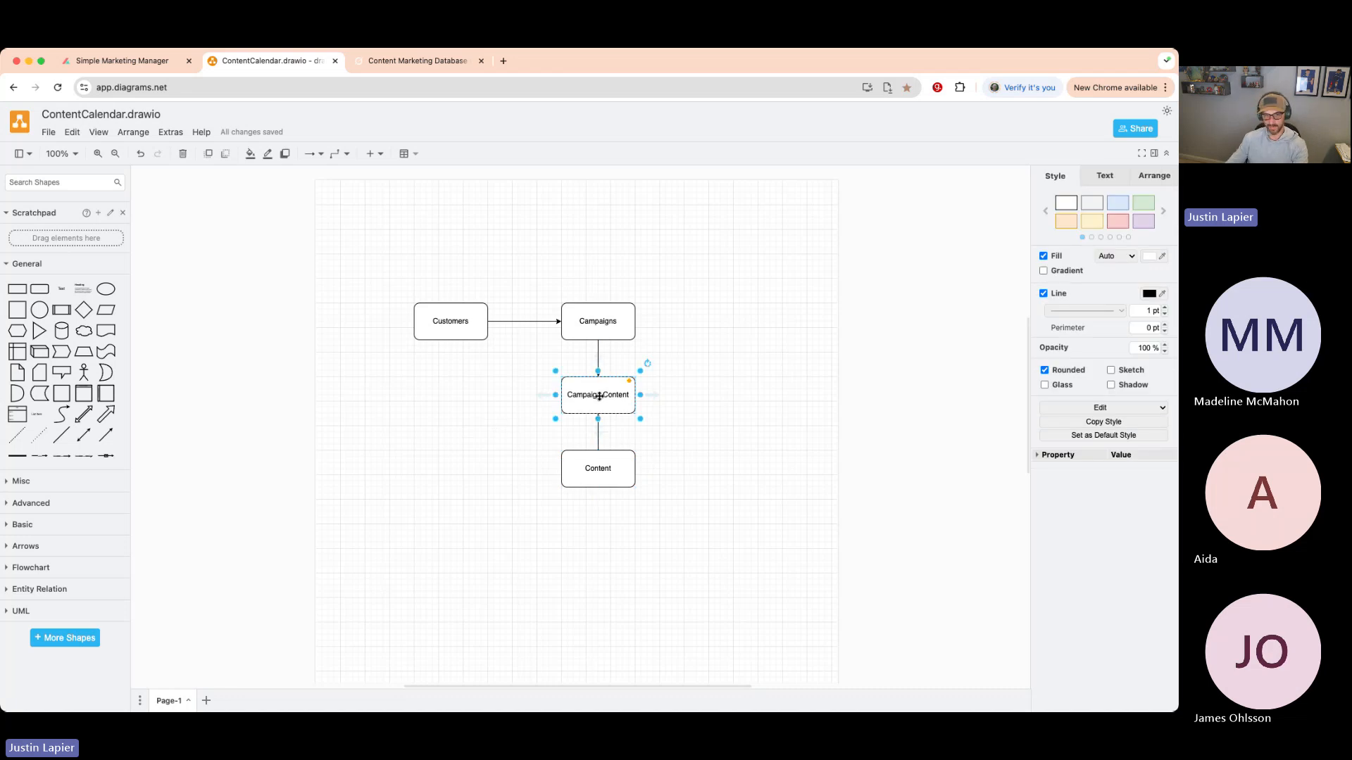
{"action": "key", "text": "Delete"}
{"action": "left_click", "coordinate": [597, 358]}
{"action": "key", "text": "Delete"}
{"action": "left_click", "coordinate": [597, 429]}
{"action": "key", "text": "Delete"}
{"action": "left_click_drag", "start_coordinate": [595, 340], "coordinate": [598, 452]}
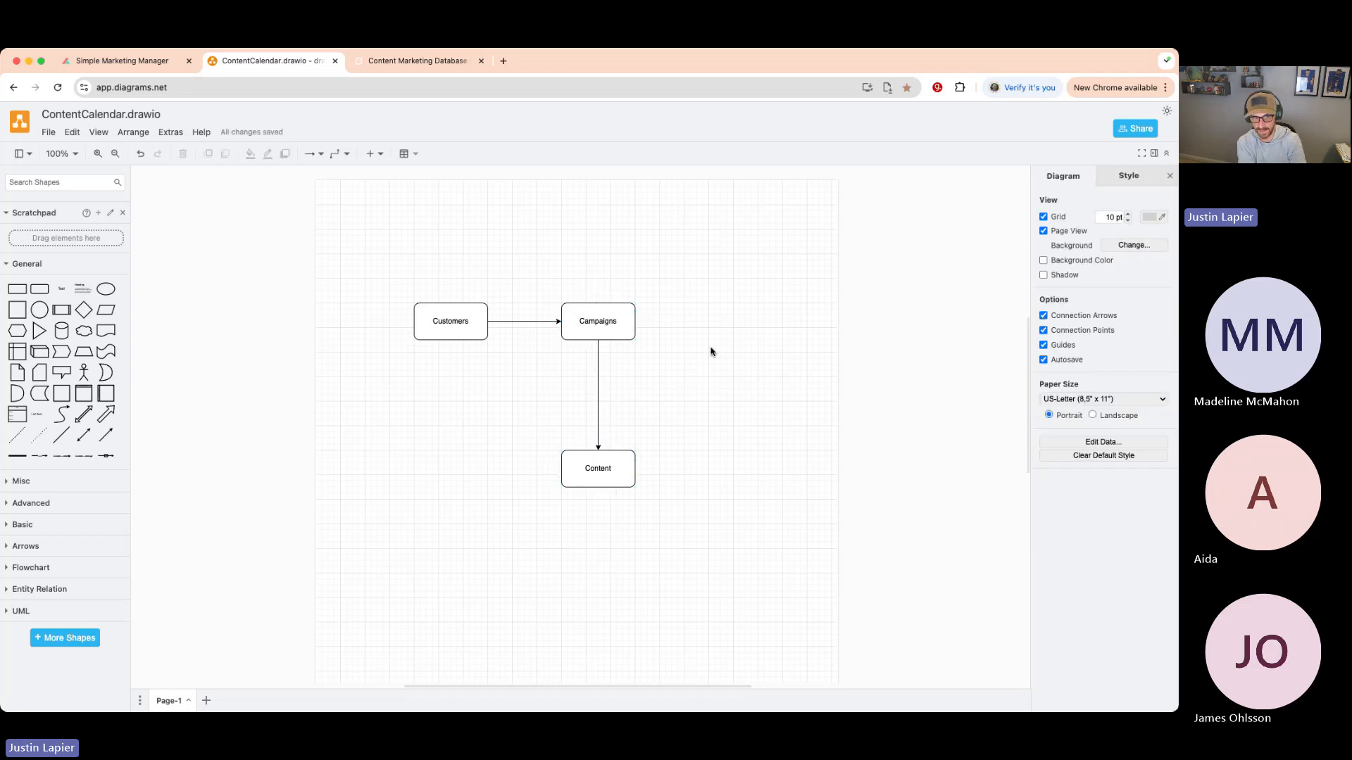
- Move the Content box up closer to Campaigns and go back to the Simple Marketing Manager app
{"action": "left_click", "coordinate": [448, 317]}
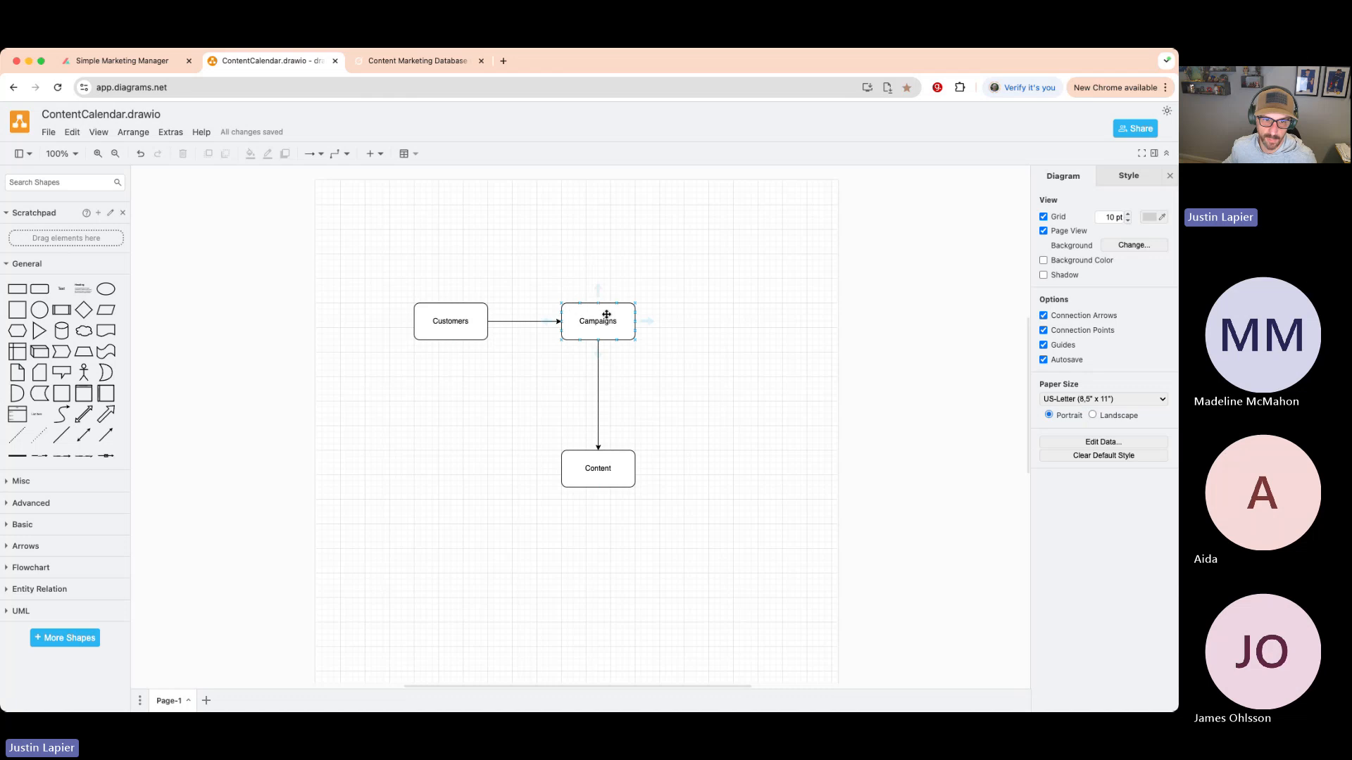
{"action": "left_click_drag", "start_coordinate": [598, 466], "coordinate": [599, 435]}
{"action": "left_click", "coordinate": [676, 384]}
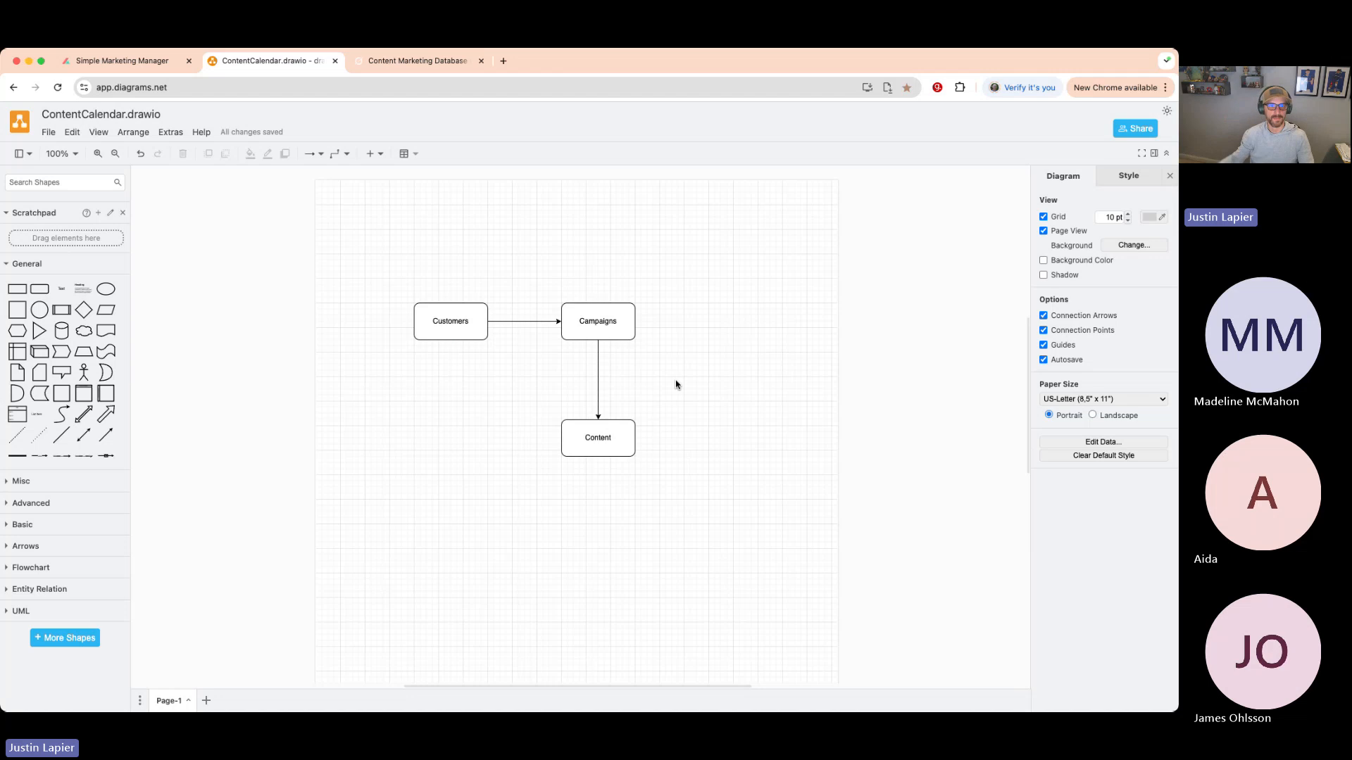
{"action": "scroll", "coordinate": [676, 384], "scroll_direction": "right", "scroll_amount": 3}
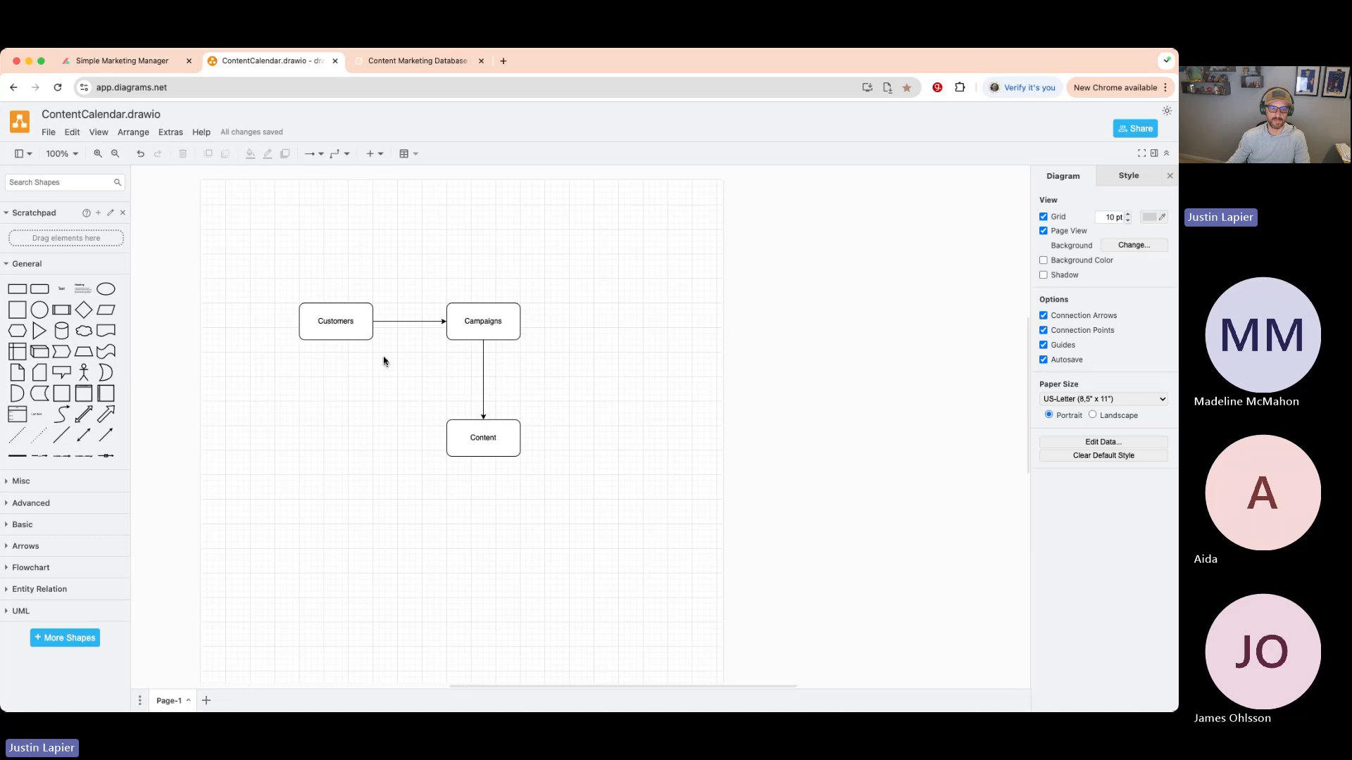
{"action": "left_click", "coordinate": [110, 61]}
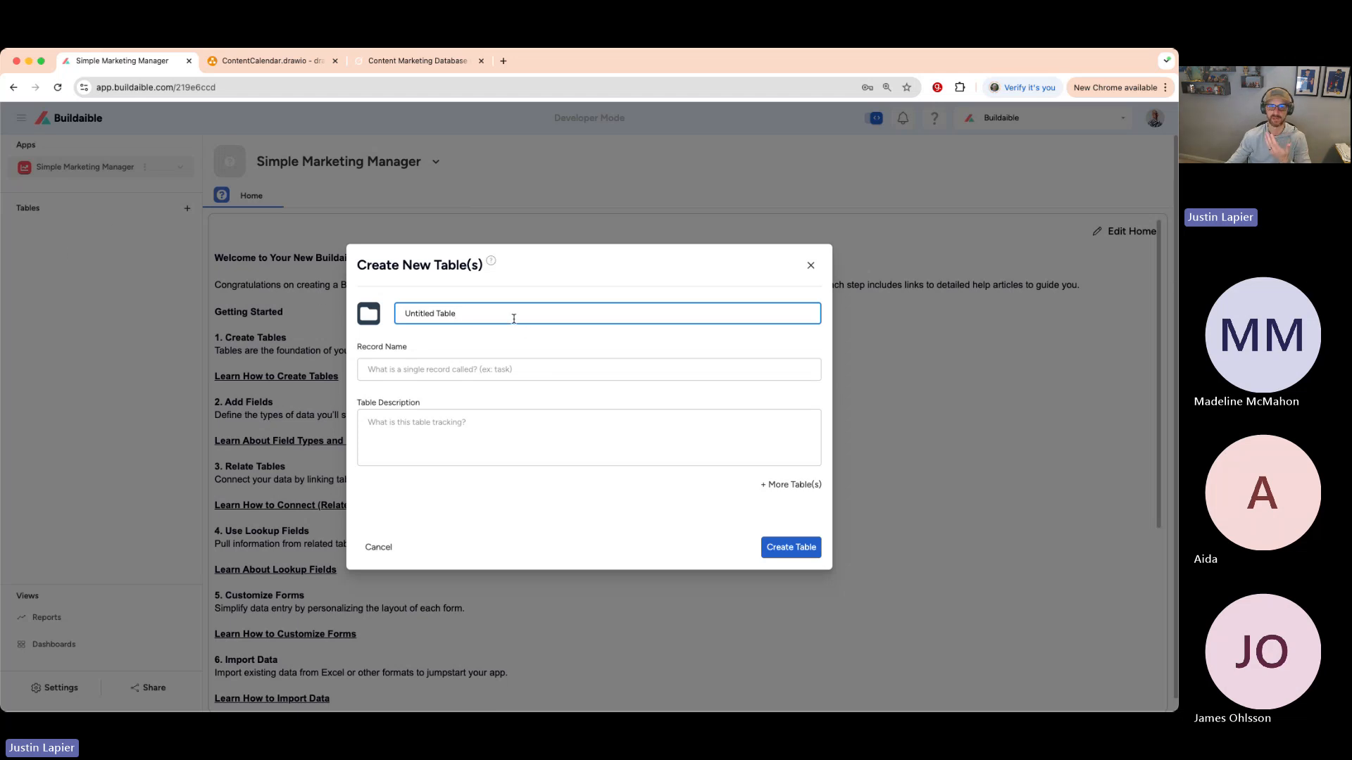
- Replace 'Untitled Table' with 'Customers' as the table name and enter 'Customer' as the record name
{"action": "left_click_drag", "start_coordinate": [514, 318], "coordinate": [398, 310]}
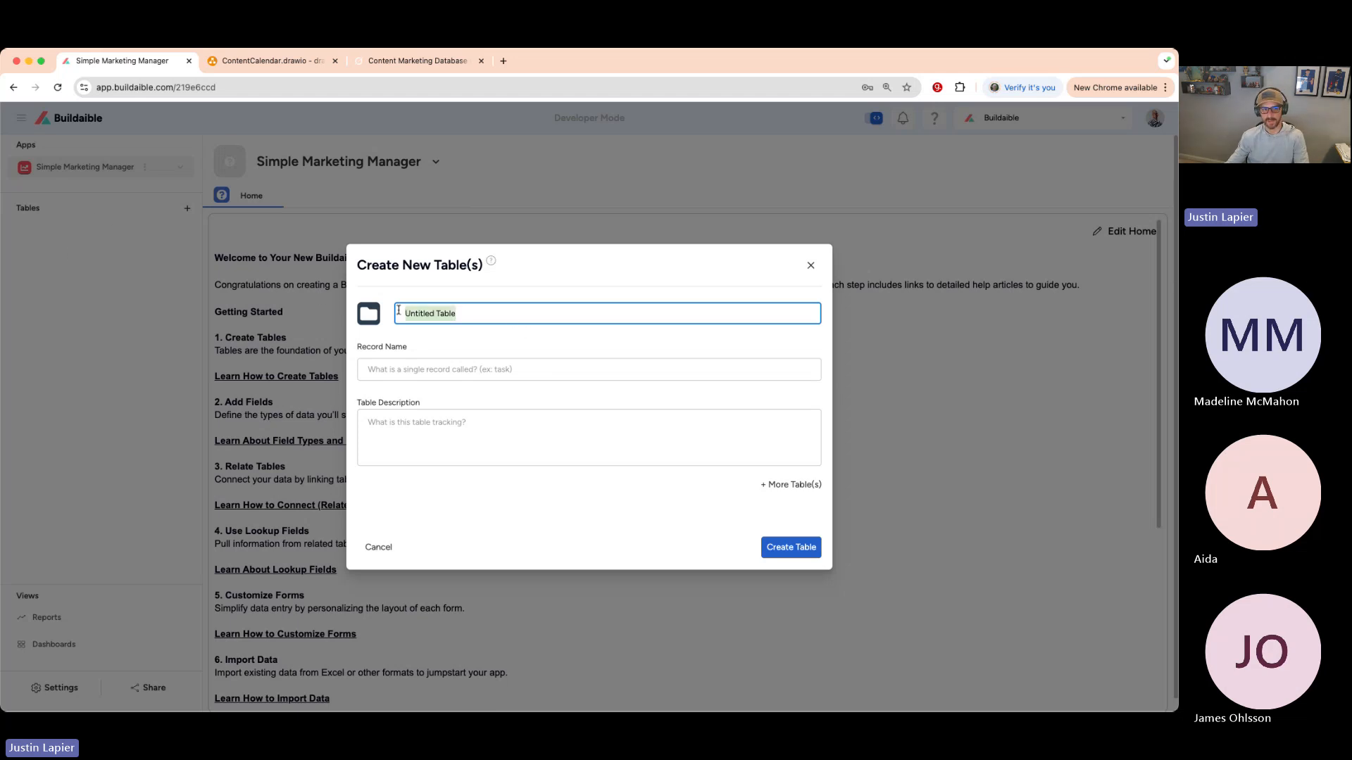
{"action": "left_click", "coordinate": [266, 61]}
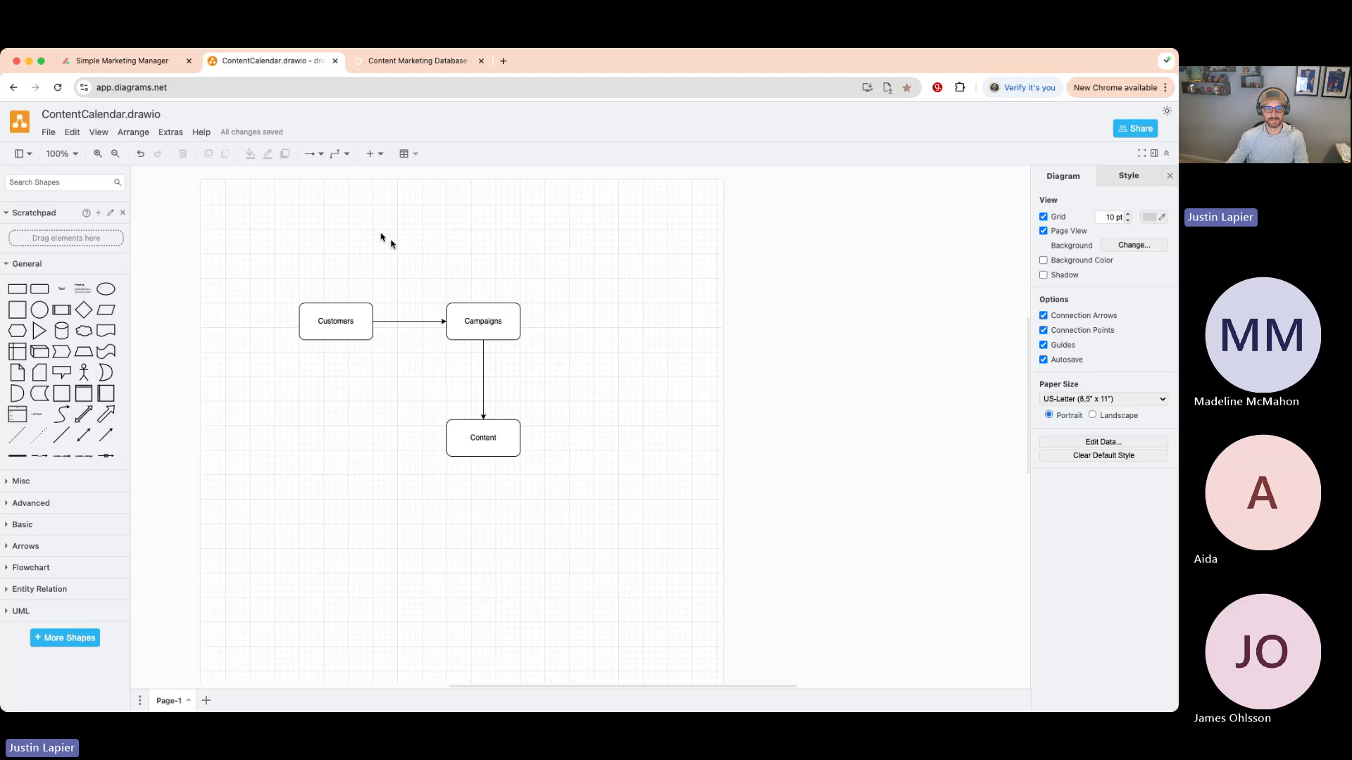
{"action": "left_click", "coordinate": [145, 59]}
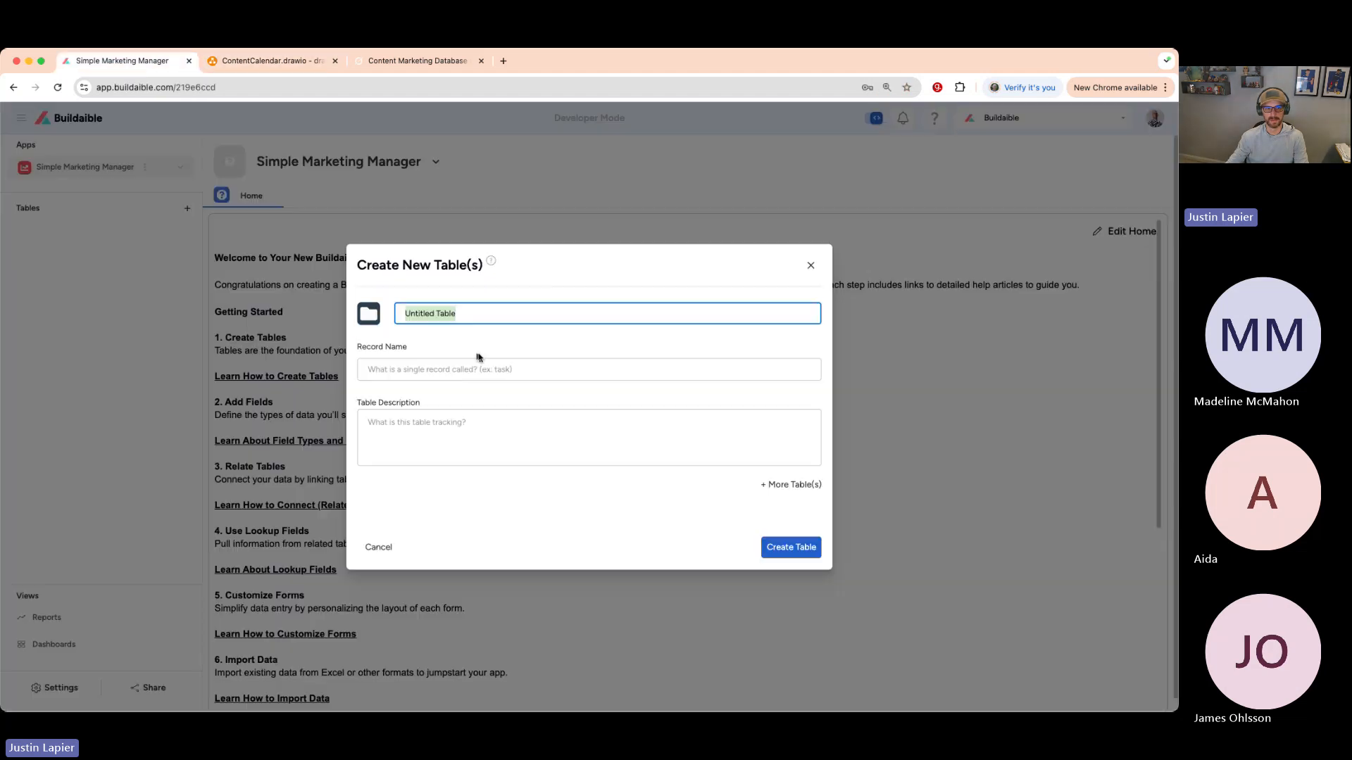
{"action": "type", "text": "Customers"}
{"action": "key", "text": "Tab"}
{"action": "type", "text": "Customer"}
{"action": "left_click", "coordinate": [512, 343]}
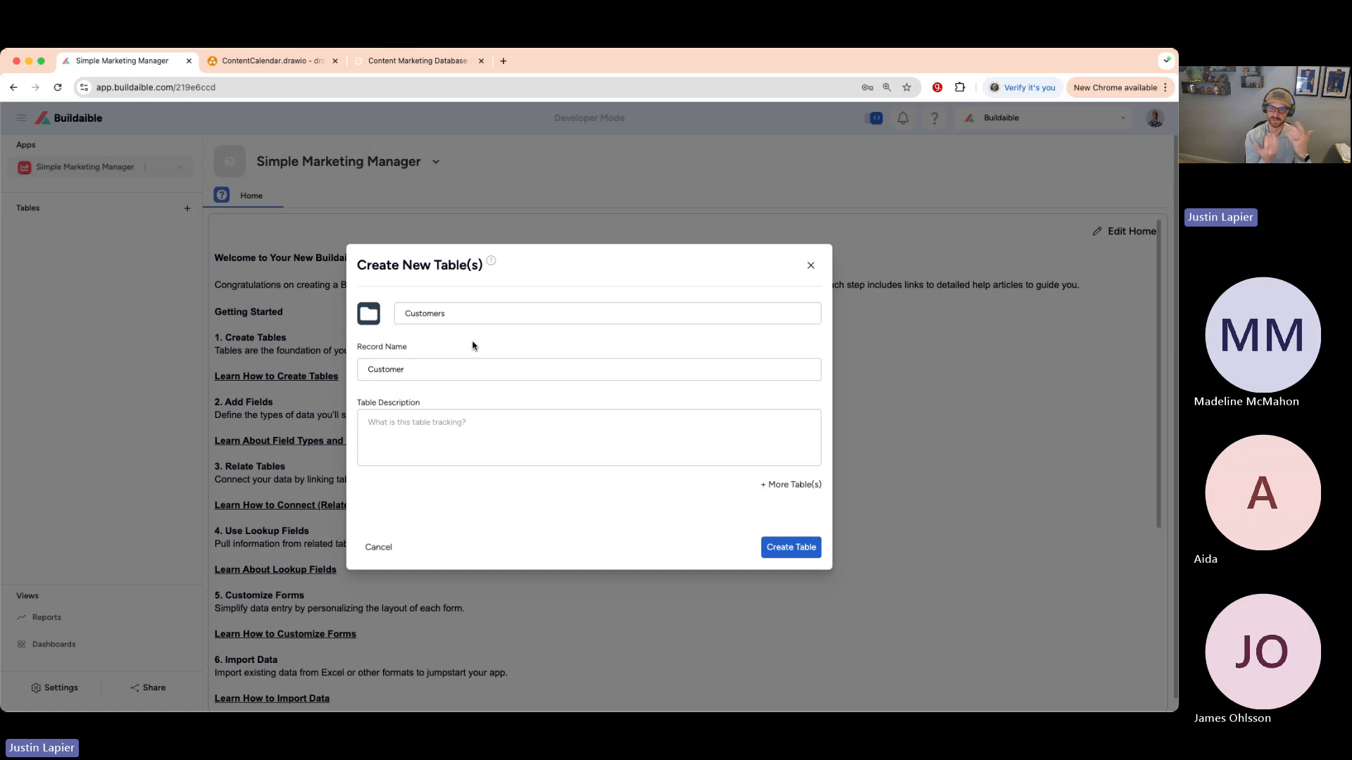
{"action": "left_click", "coordinate": [462, 314]}
{"action": "double_click", "coordinate": [462, 314]}
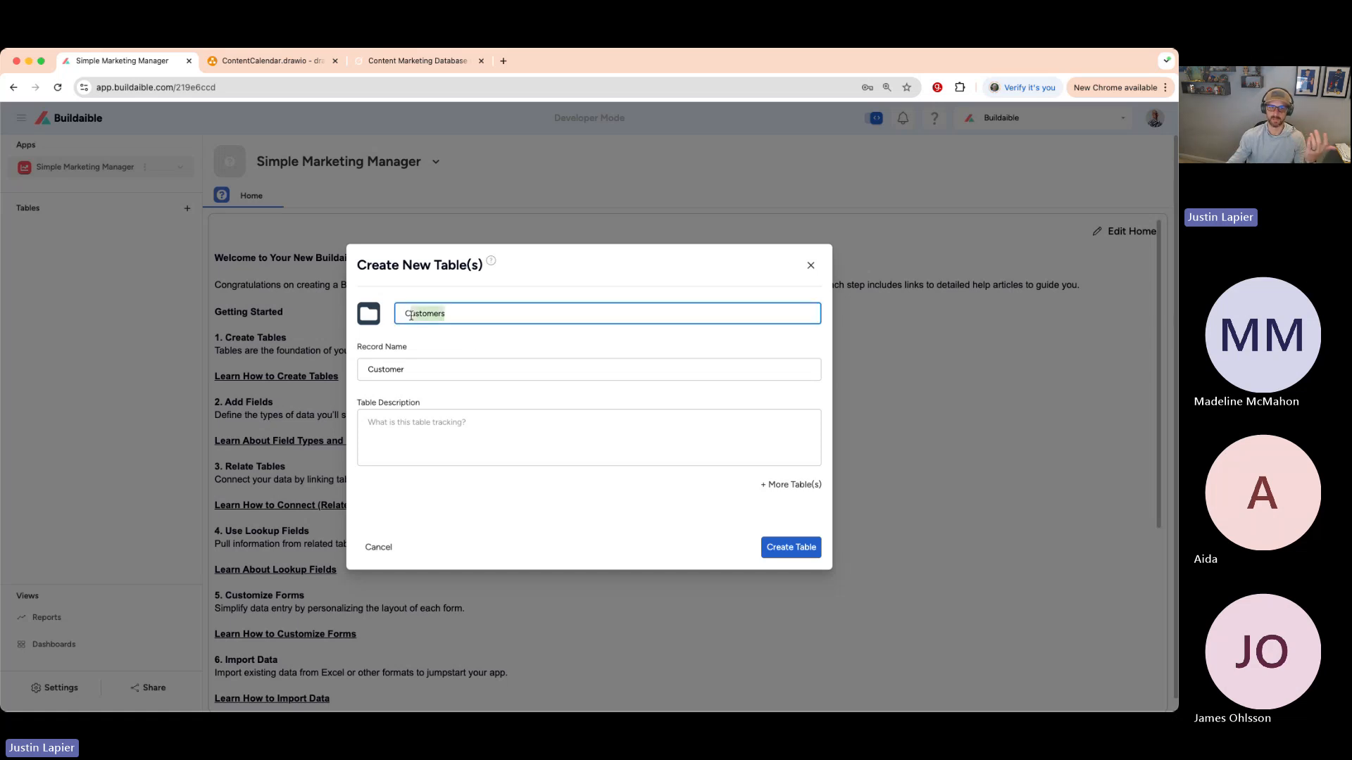
{"action": "left_click", "coordinate": [463, 347]}
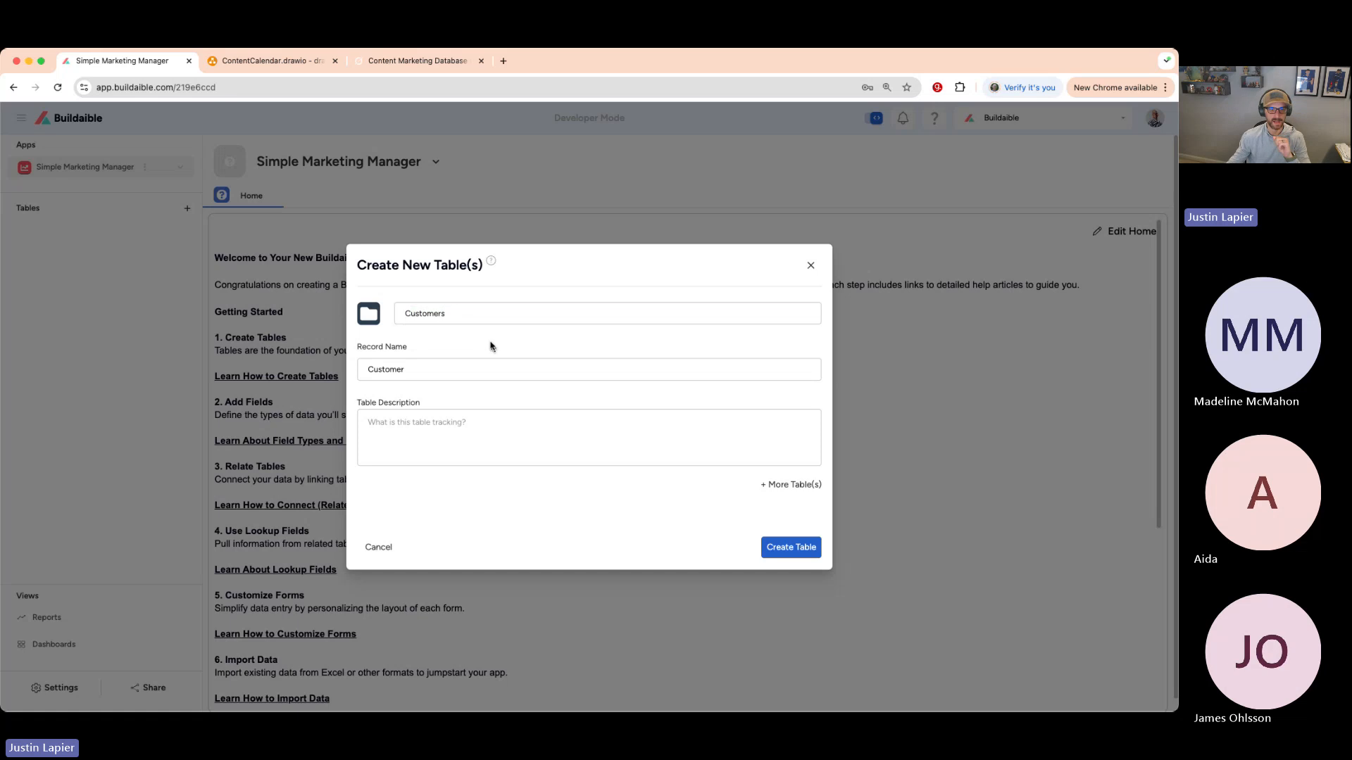
- Create the Customers table and wait for its empty table home, with only the ID column
{"action": "left_click", "coordinate": [799, 548]}
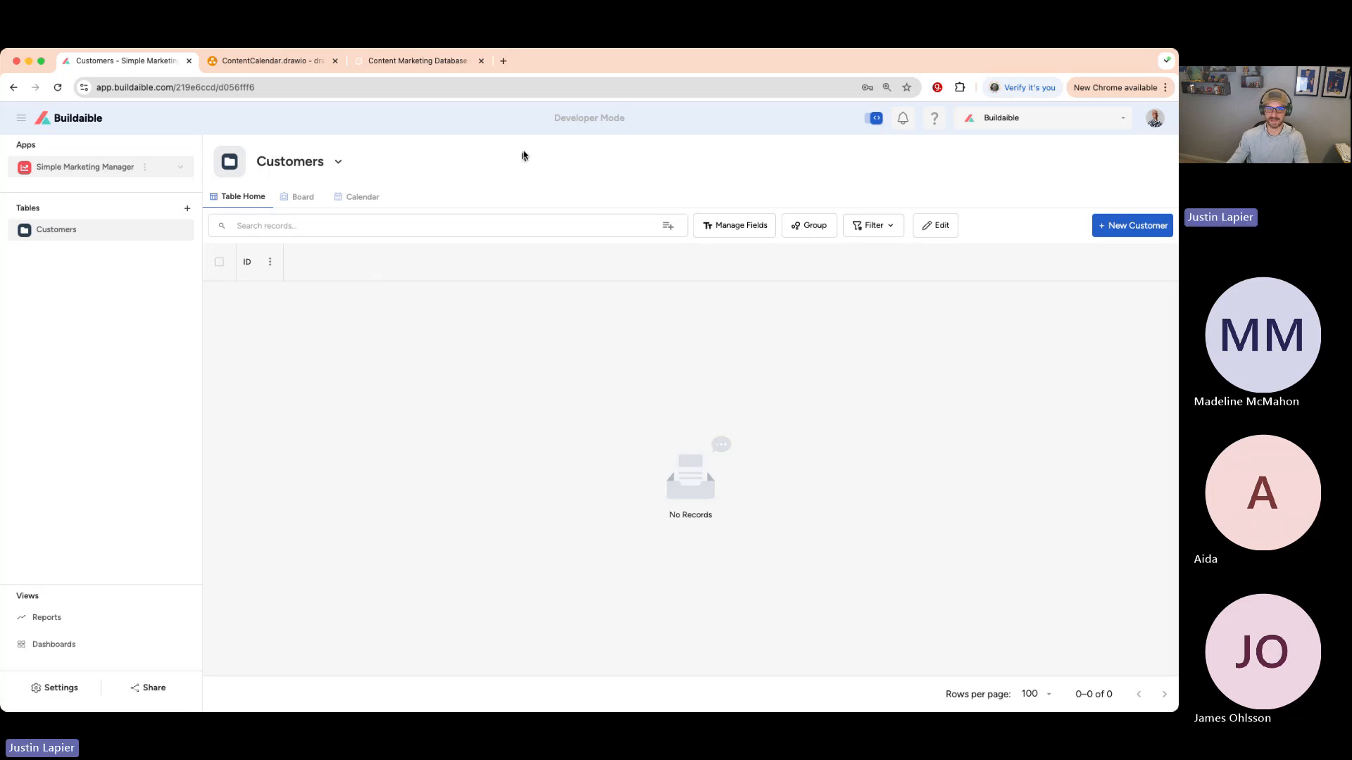
{"action": "left_click_drag", "start_coordinate": [536, 118], "coordinate": [623, 114]}
{"action": "left_click", "coordinate": [673, 170]}
- Add a Text field named Customer Name in Manage Fields, marked required and unique
{"action": "left_click", "coordinate": [726, 227]}
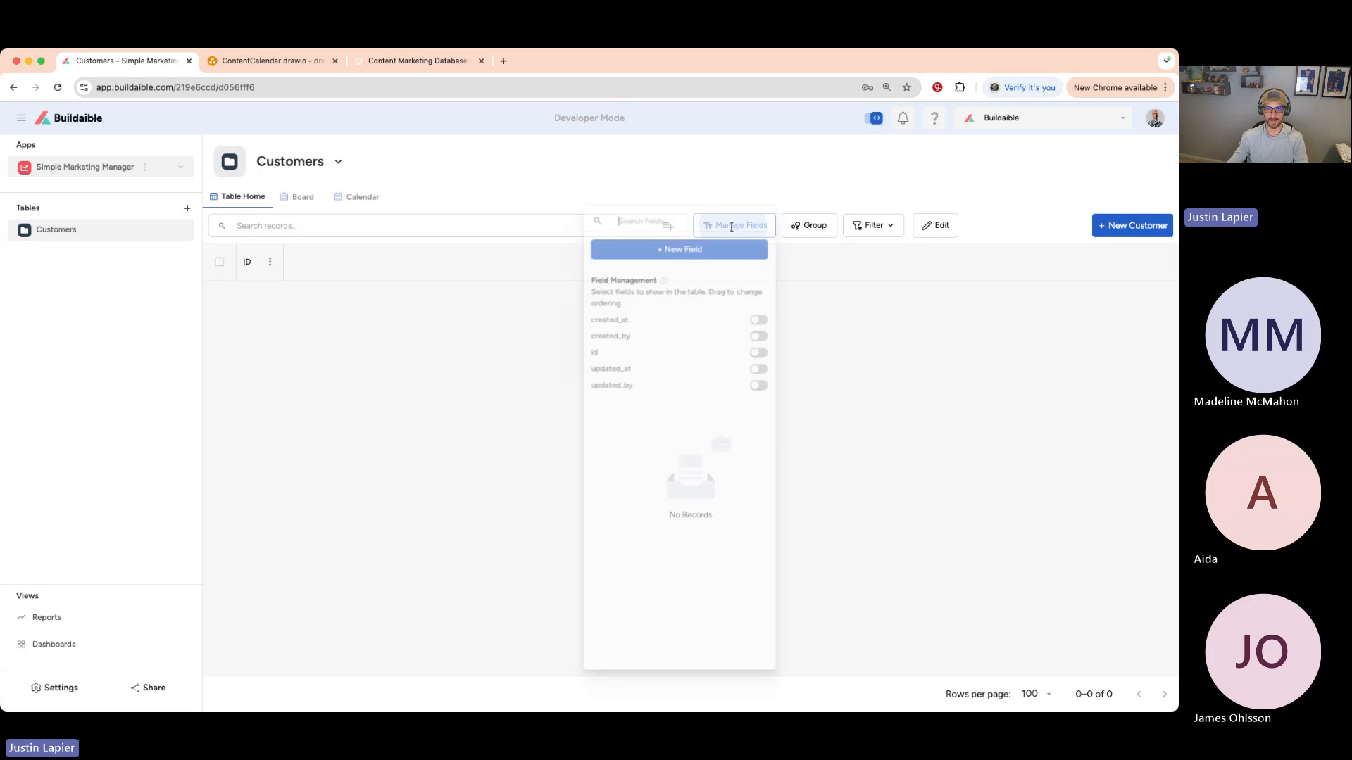
{"action": "left_click", "coordinate": [686, 252]}
{"action": "left_click", "coordinate": [537, 291]}
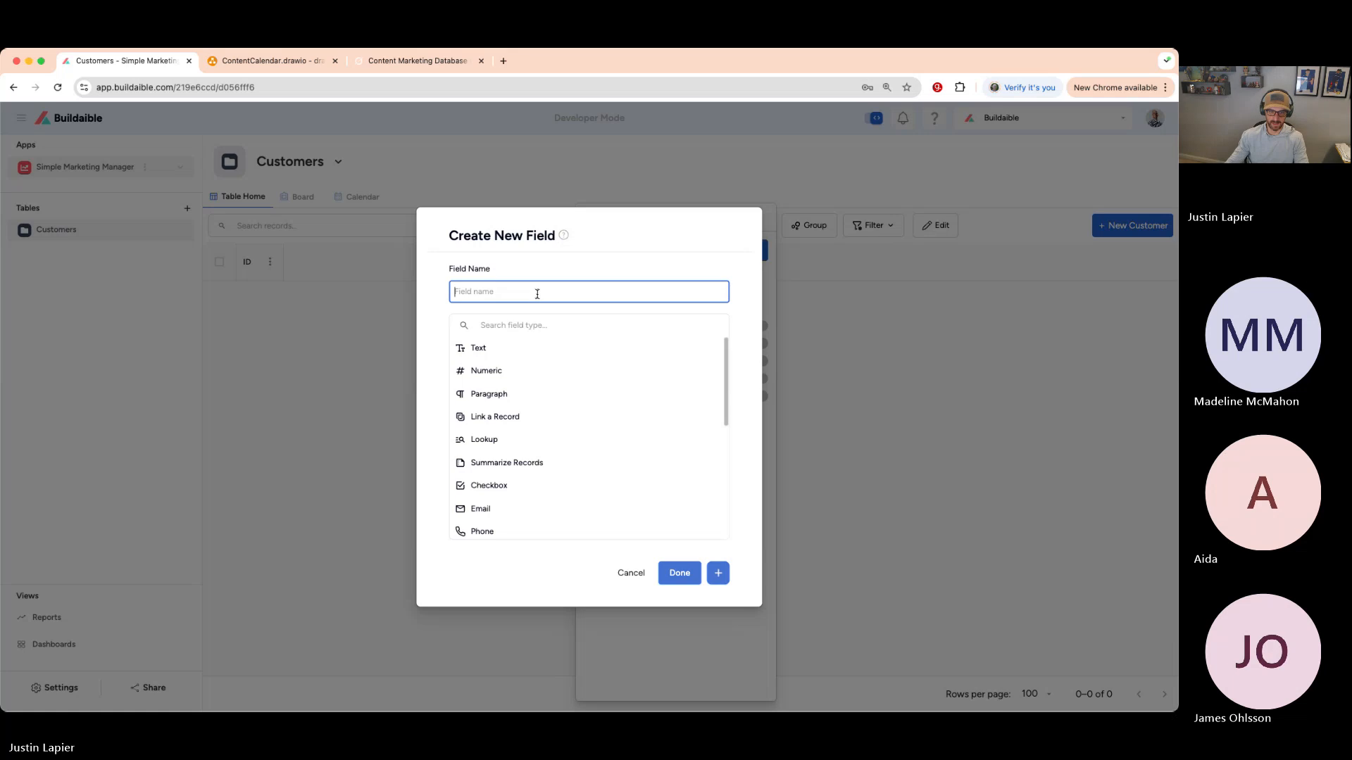
{"action": "type", "text": "Customers"}
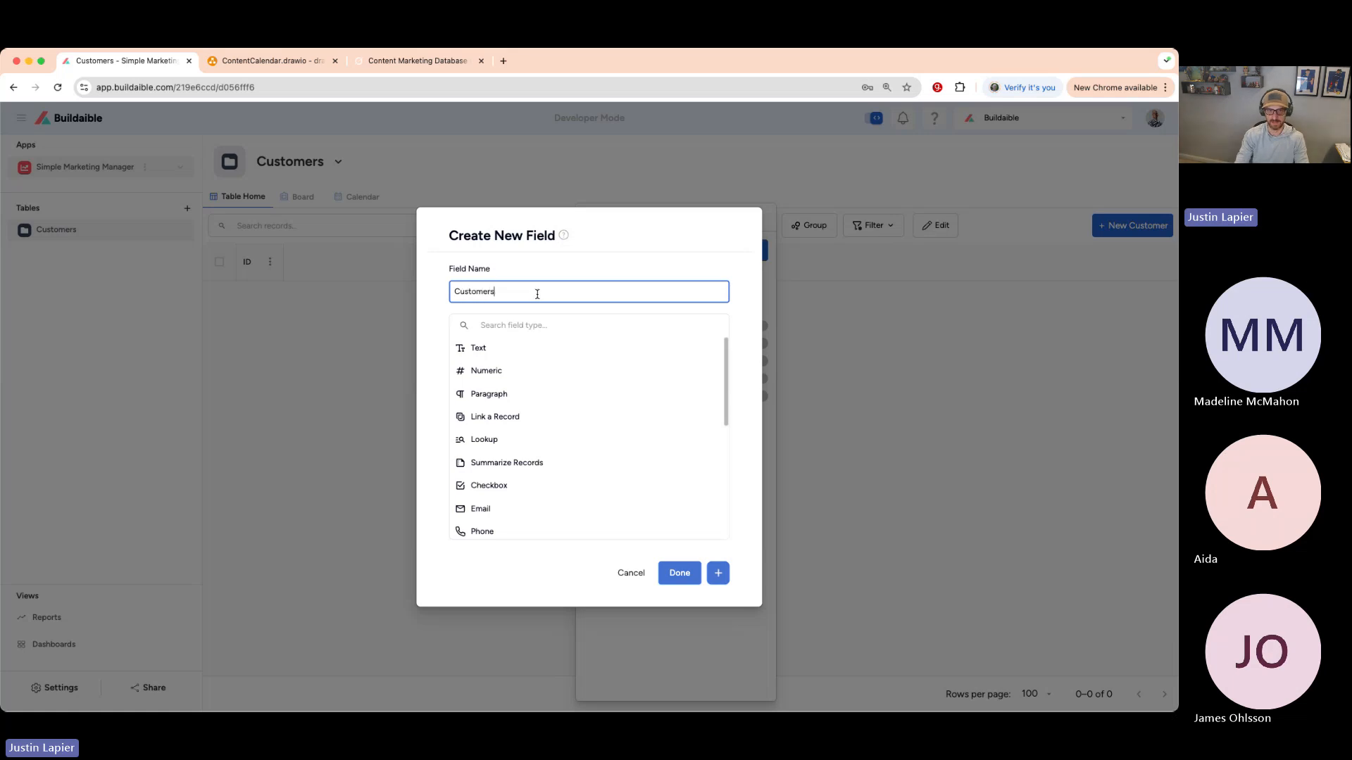
{"action": "key", "text": "BackSpace"}
{"action": "type", "text": " Name"}
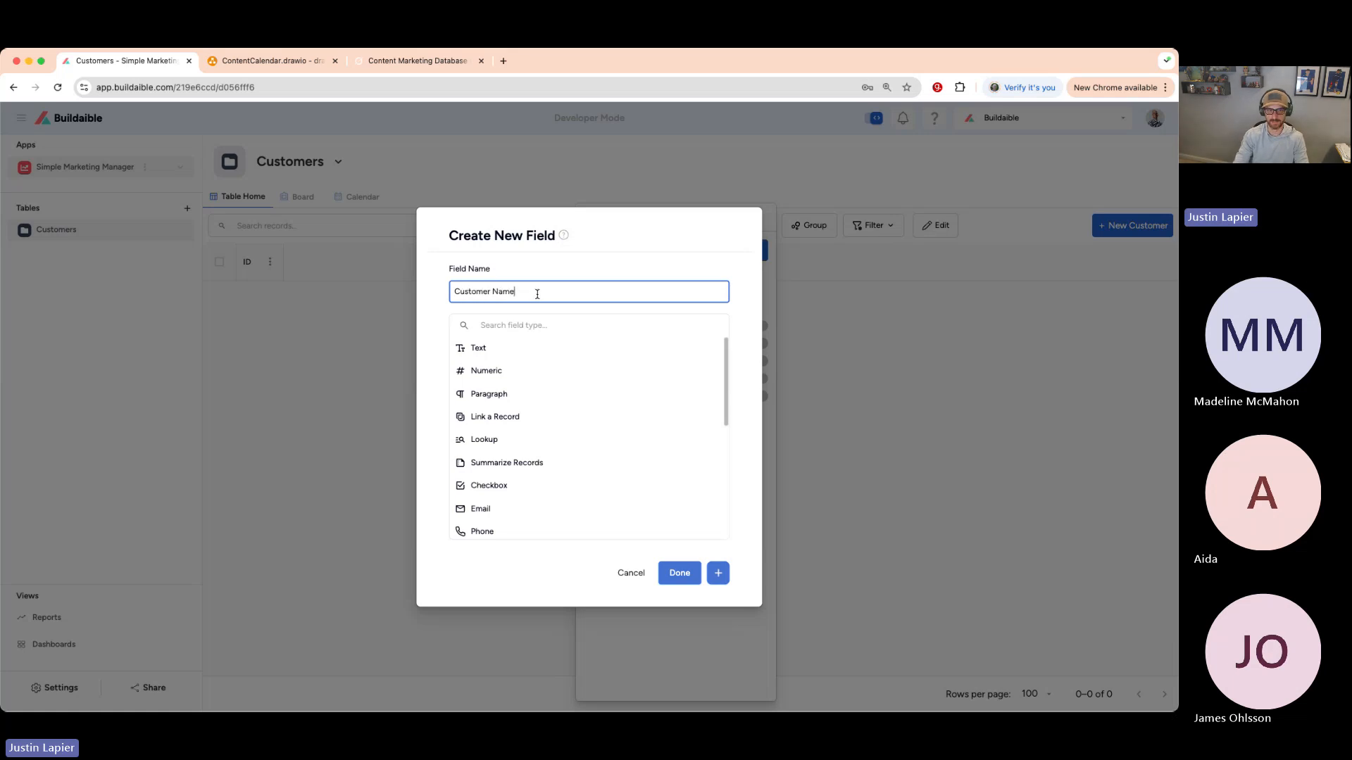
{"action": "left_click", "coordinate": [520, 352]}
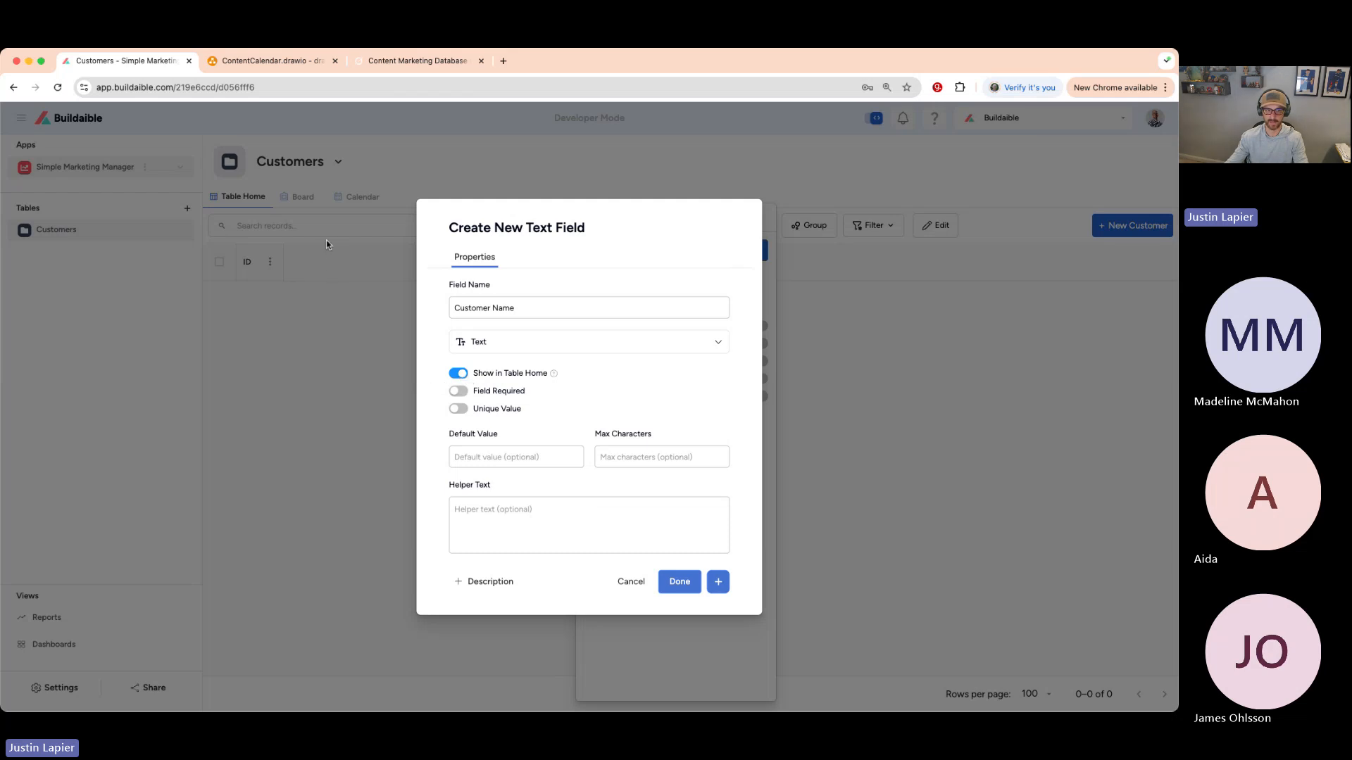
{"action": "left_click", "coordinate": [459, 391]}
{"action": "left_click", "coordinate": [463, 410]}
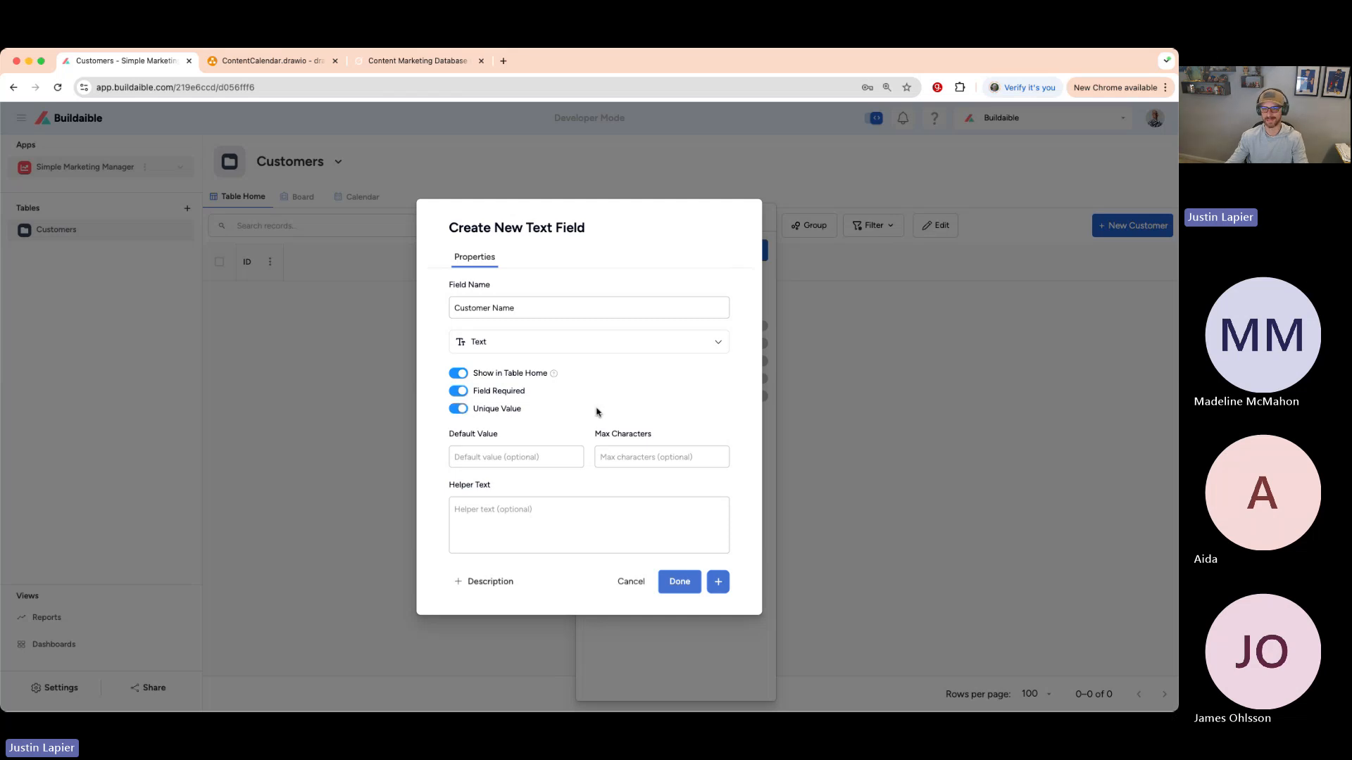
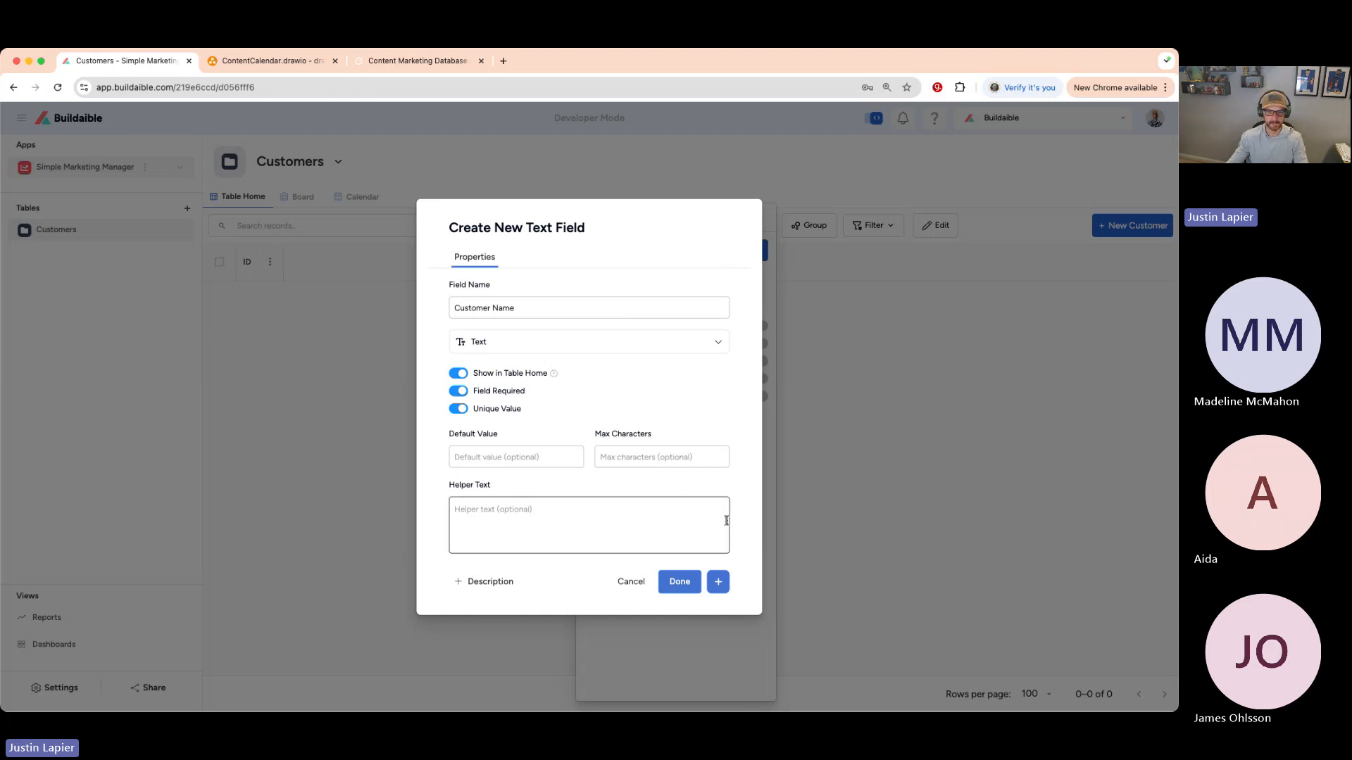
- Save the required, unique Customer Name text field and start another new field
{"action": "left_click", "coordinate": [718, 583]}
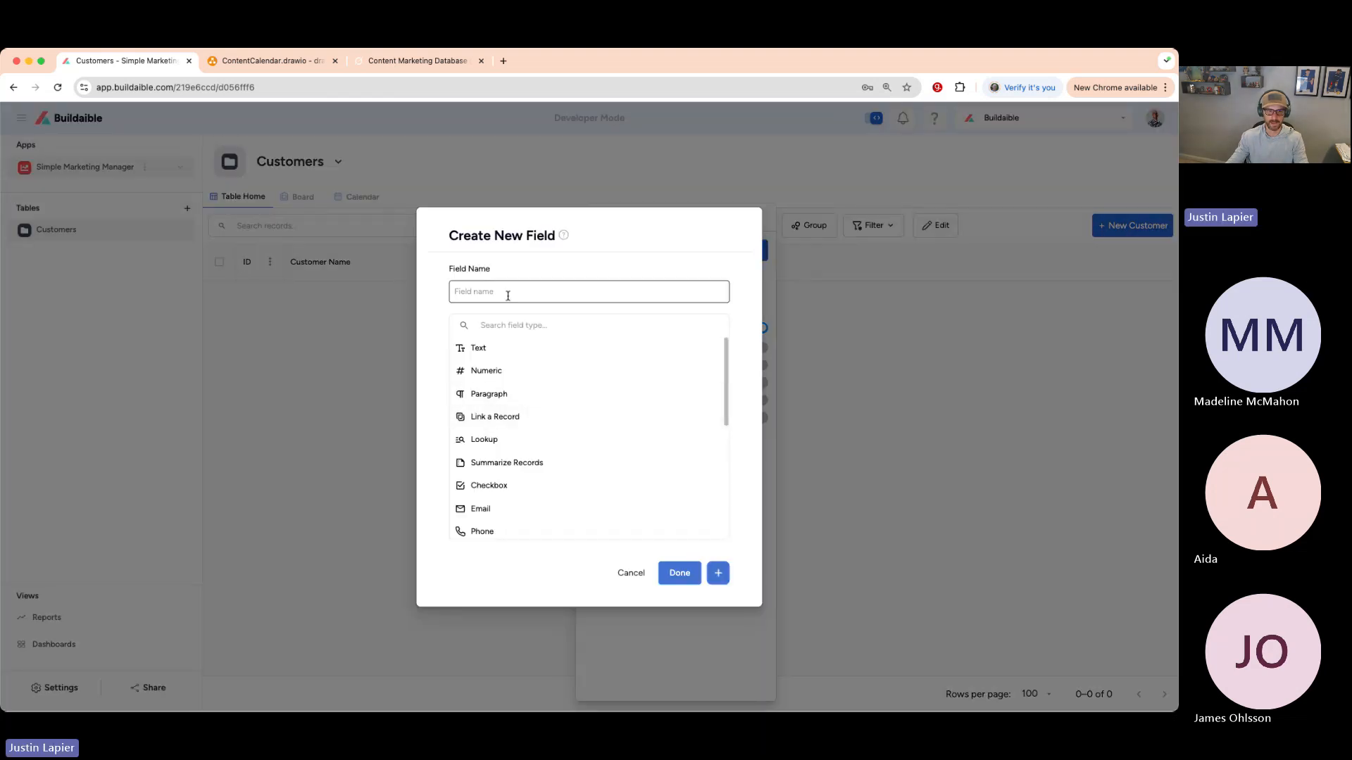
- Add a Website field of type URL with unique values required
{"action": "left_click", "coordinate": [508, 296]}
{"action": "type", "text": "Website"}
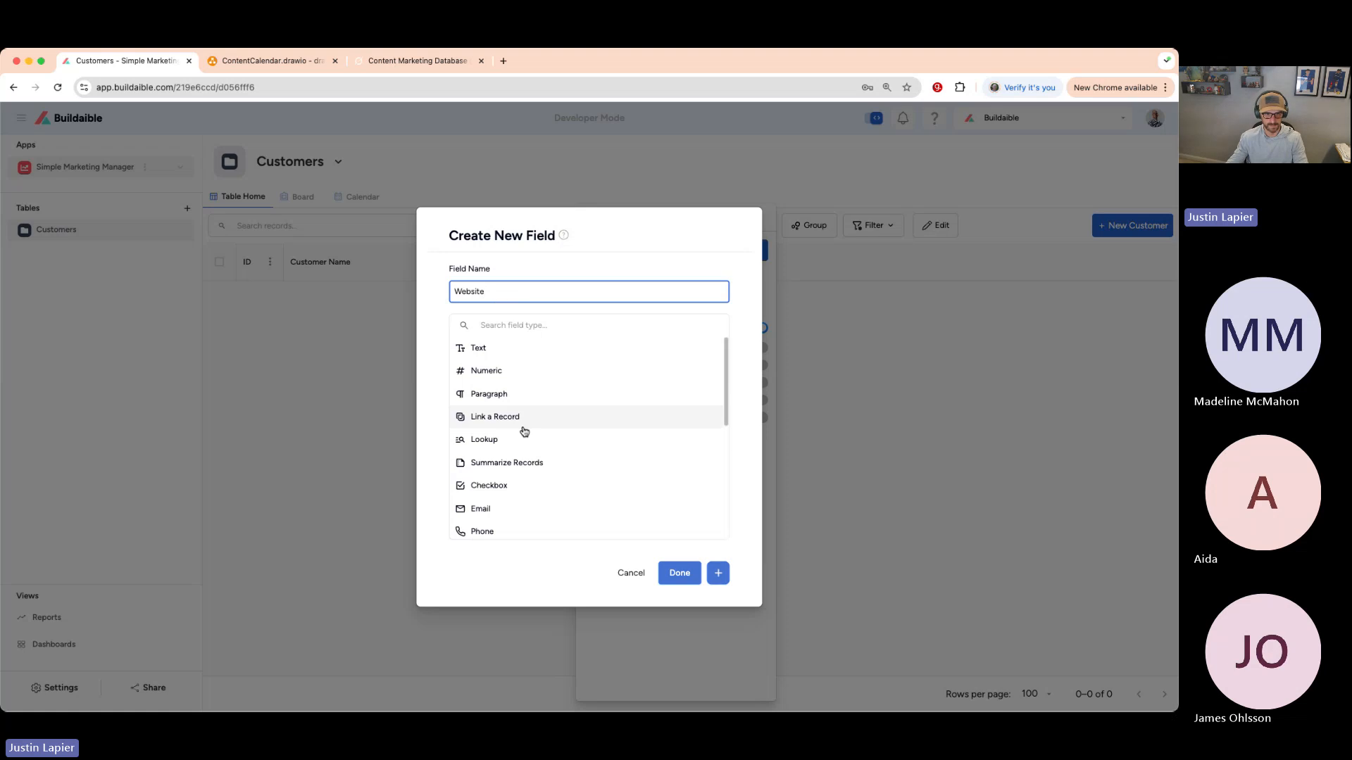
{"action": "scroll", "coordinate": [523, 430], "scroll_direction": "down", "scroll_amount": 3}
{"action": "scroll", "coordinate": [524, 432], "scroll_direction": "down", "scroll_amount": 5}
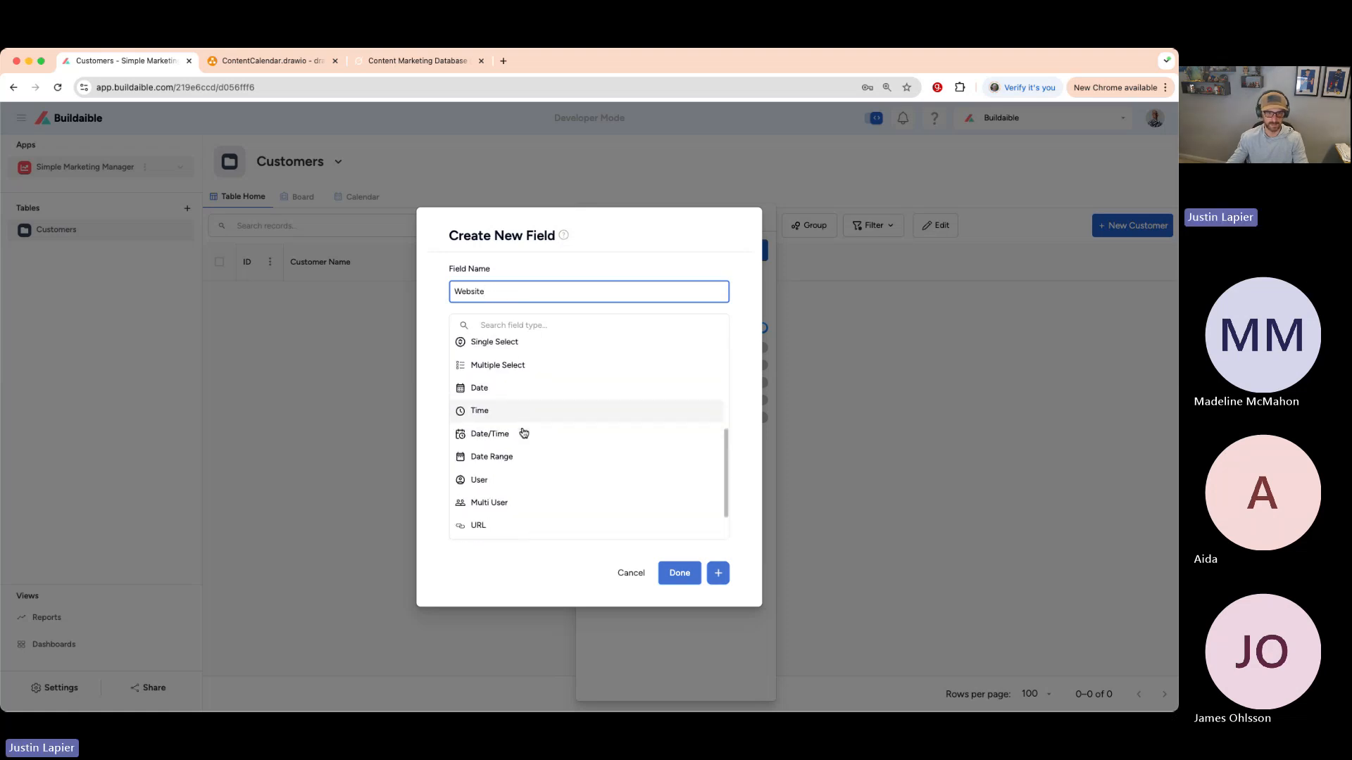
{"action": "left_click", "coordinate": [491, 480]}
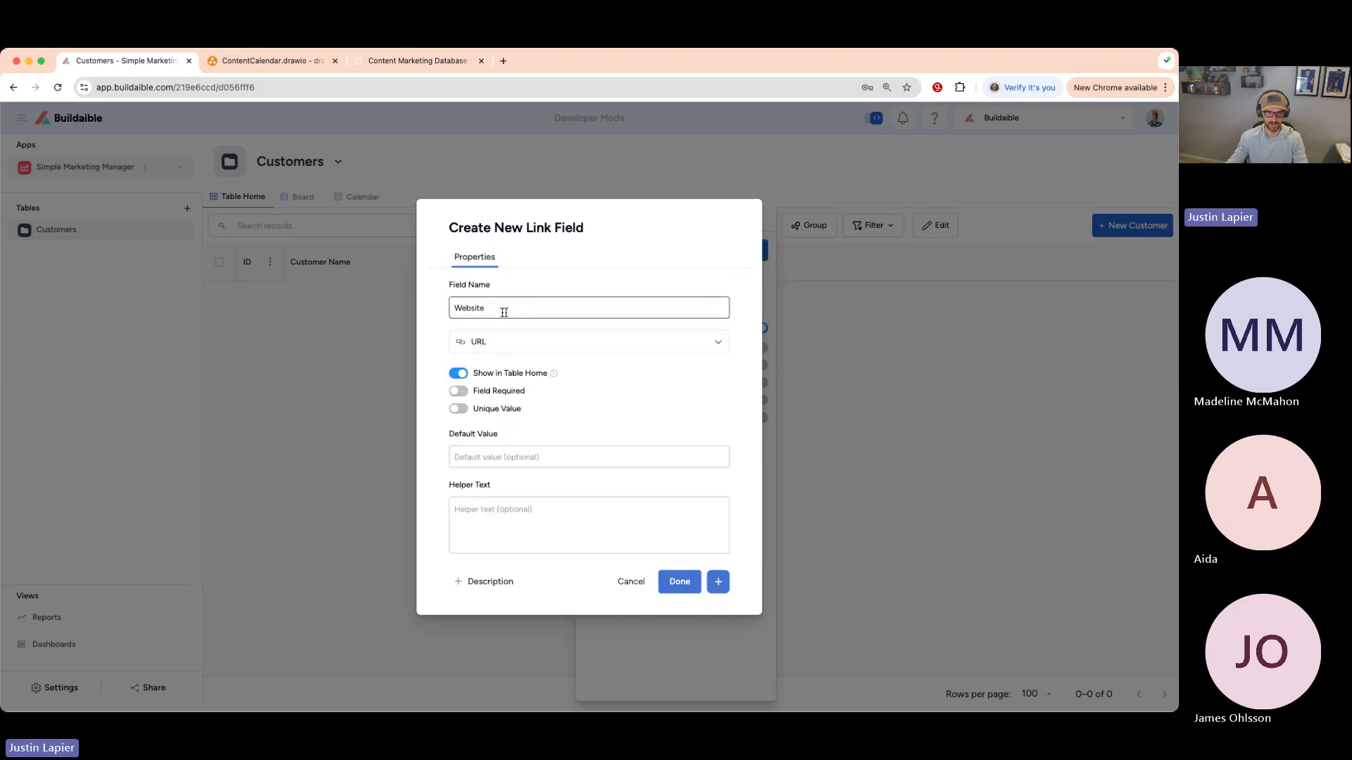
{"action": "left_click", "coordinate": [459, 410]}
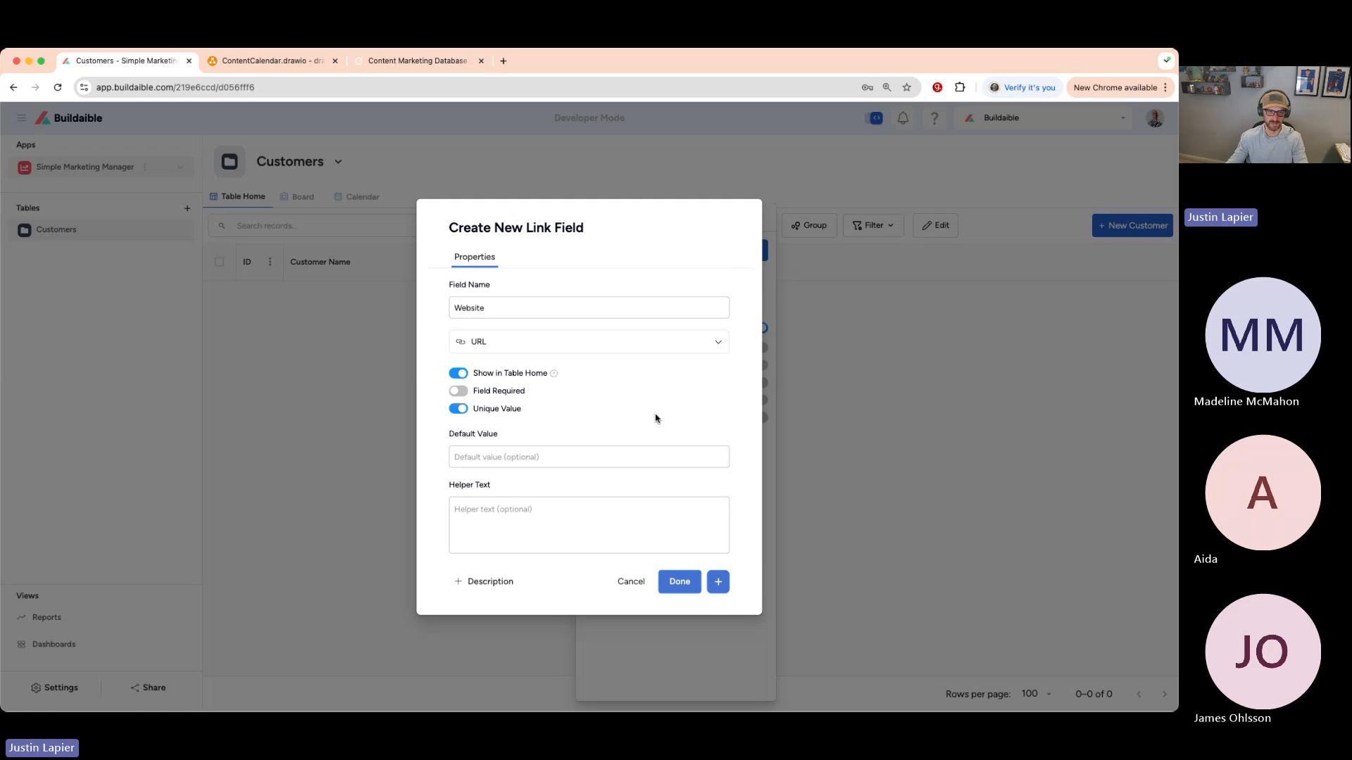
{"action": "left_click", "coordinate": [716, 581]}
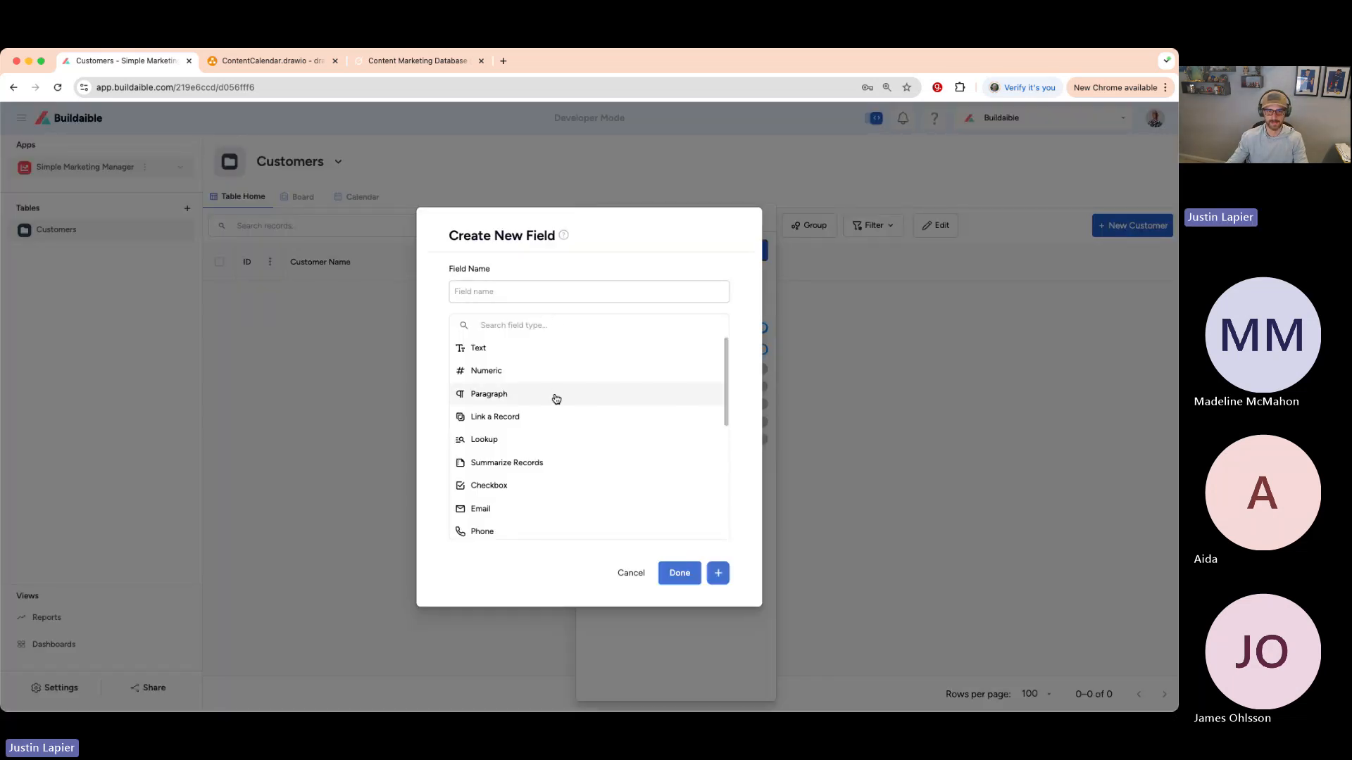
- Add a Phone field of type Phone with unique values required
{"action": "scroll", "coordinate": [556, 395], "scroll_direction": "down", "scroll_amount": 3}
{"action": "left_click", "coordinate": [495, 440]}
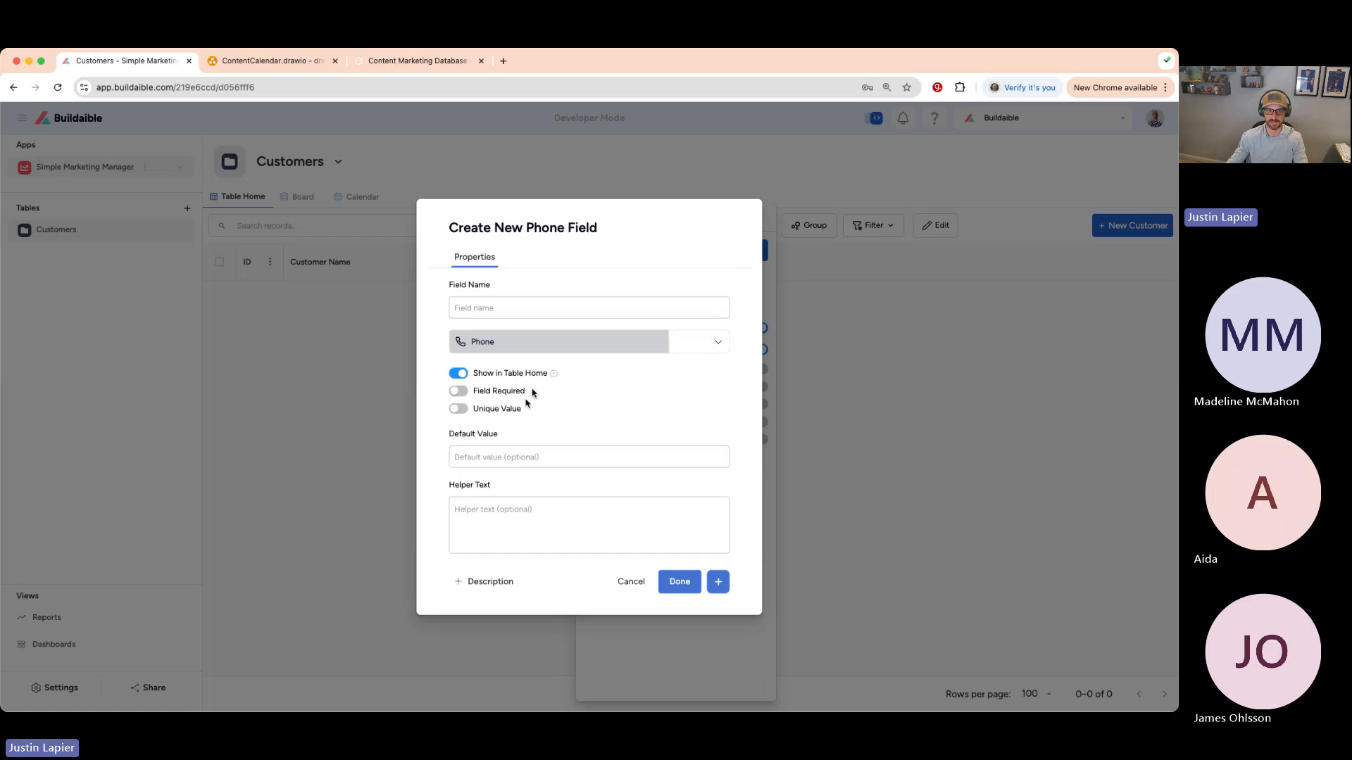
{"action": "left_click", "coordinate": [537, 306]}
{"action": "type", "text": "Phone"}
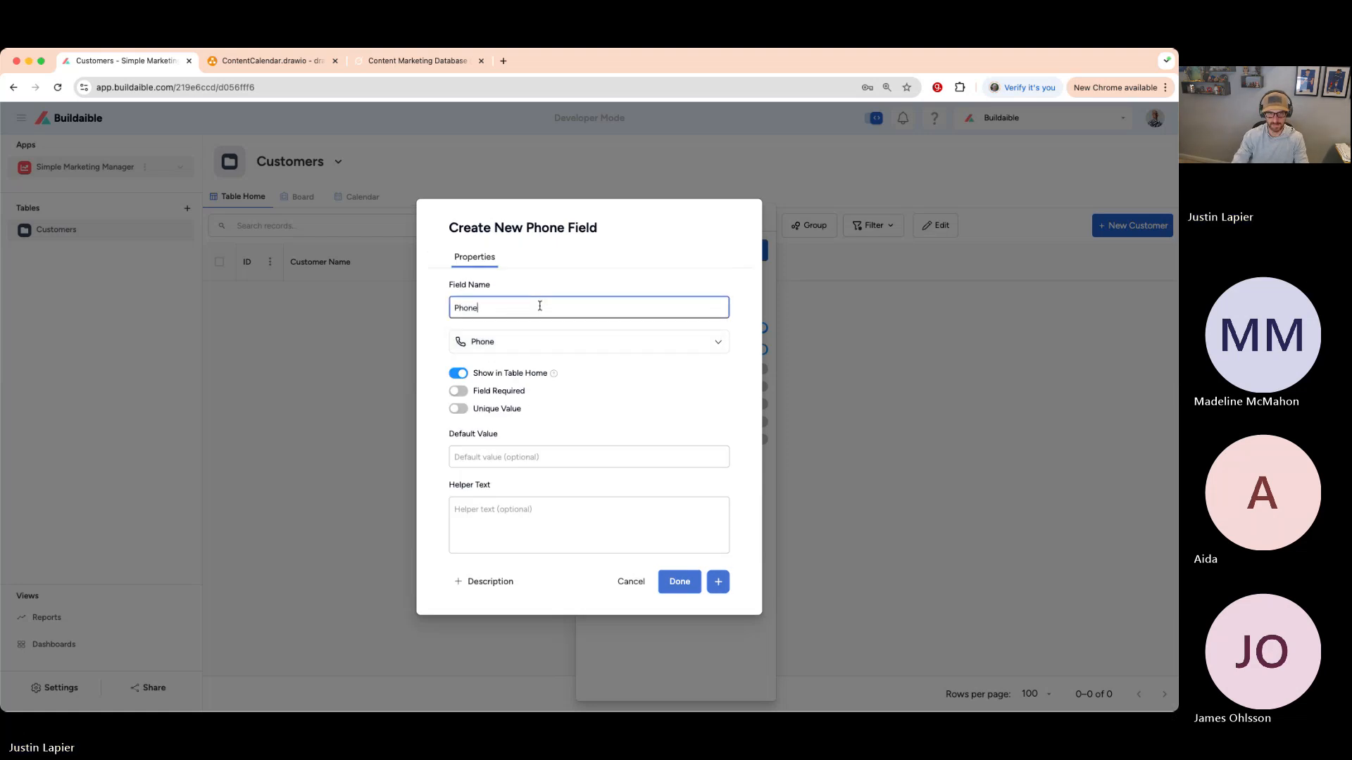
{"action": "left_click", "coordinate": [547, 411]}
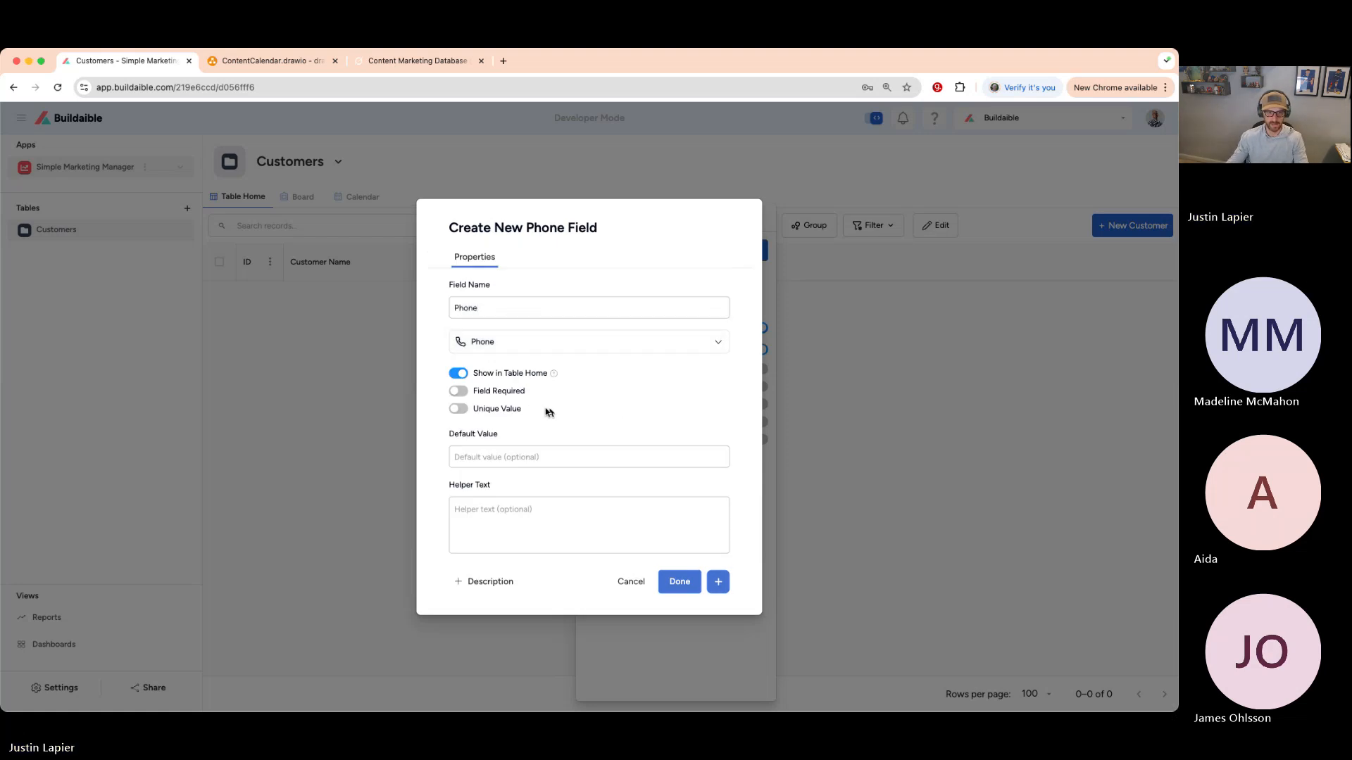
{"action": "left_click", "coordinate": [471, 410]}
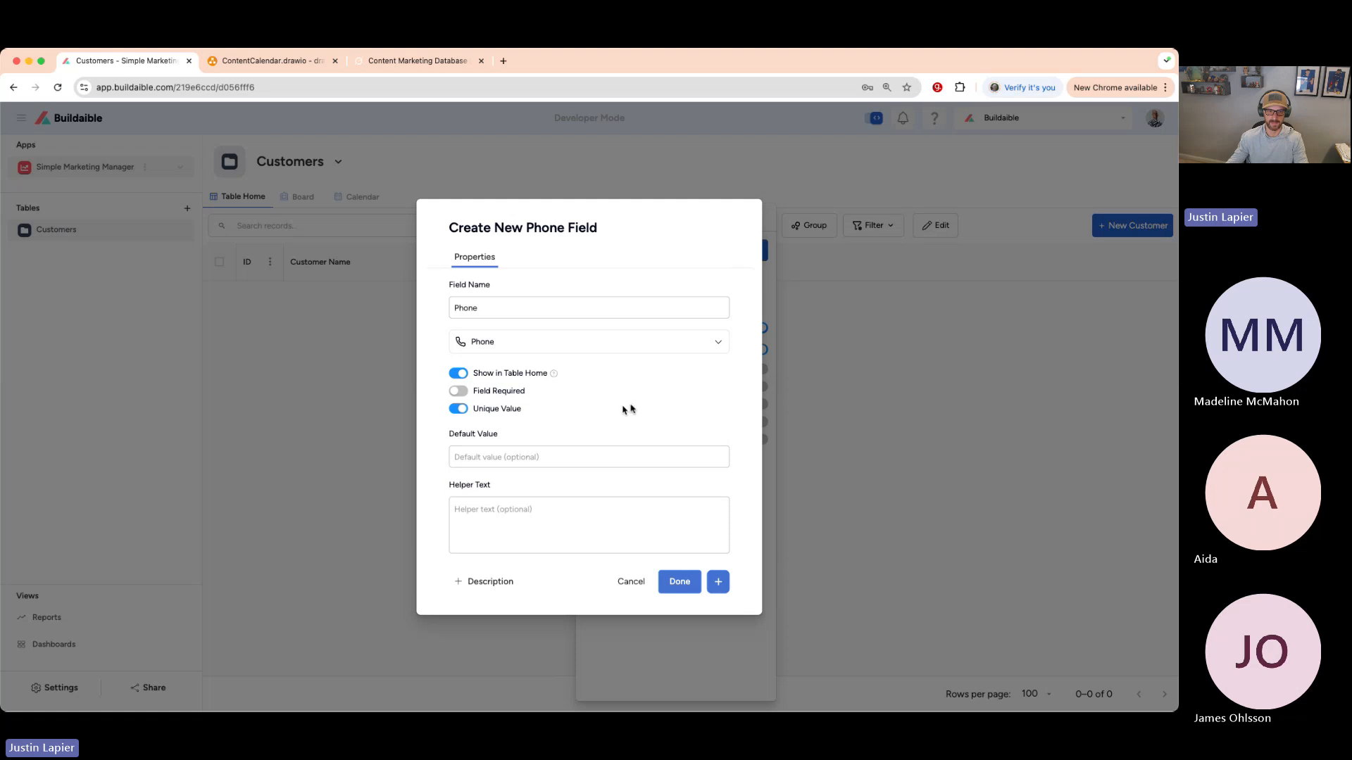
{"action": "left_click", "coordinate": [718, 581]}
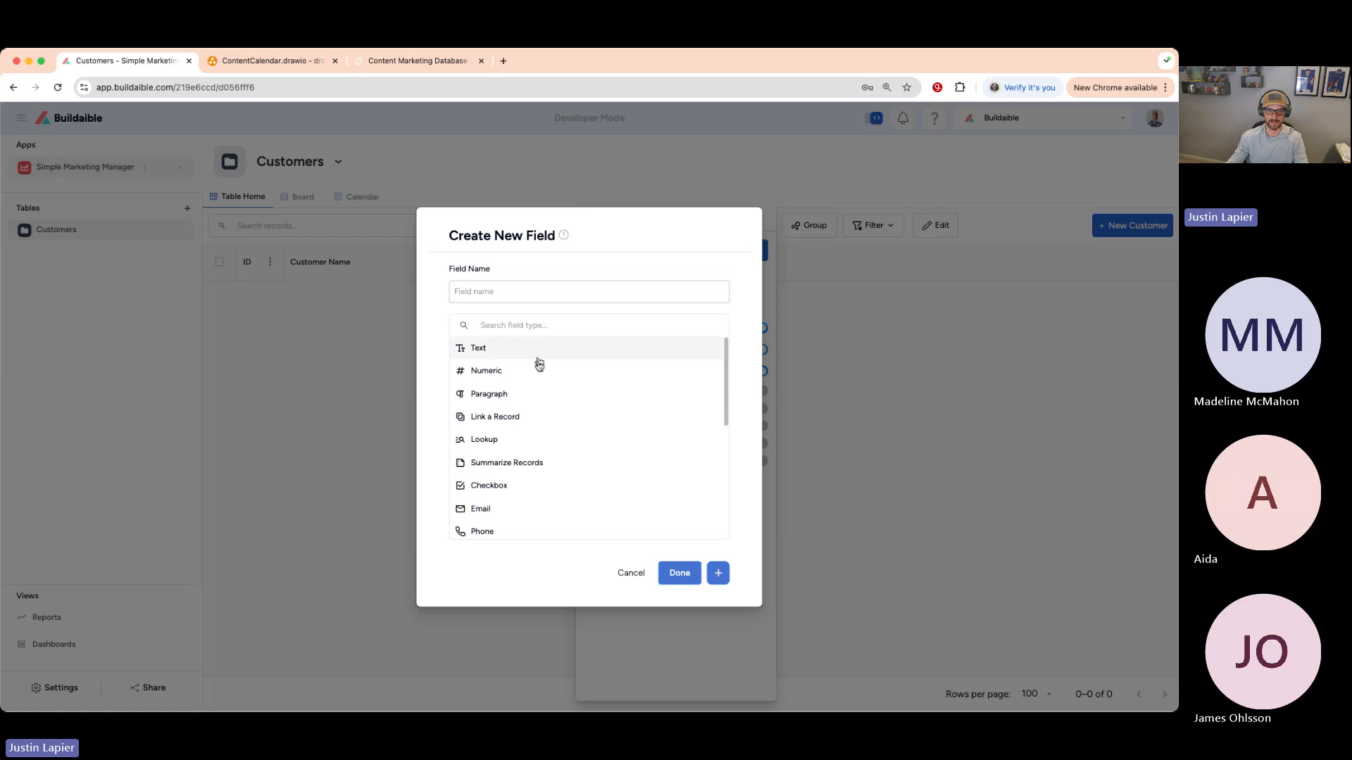
- Add a unique Email field of type Email and close Manage Fields
{"action": "left_click", "coordinate": [480, 508]}
{"action": "left_click", "coordinate": [532, 304]}
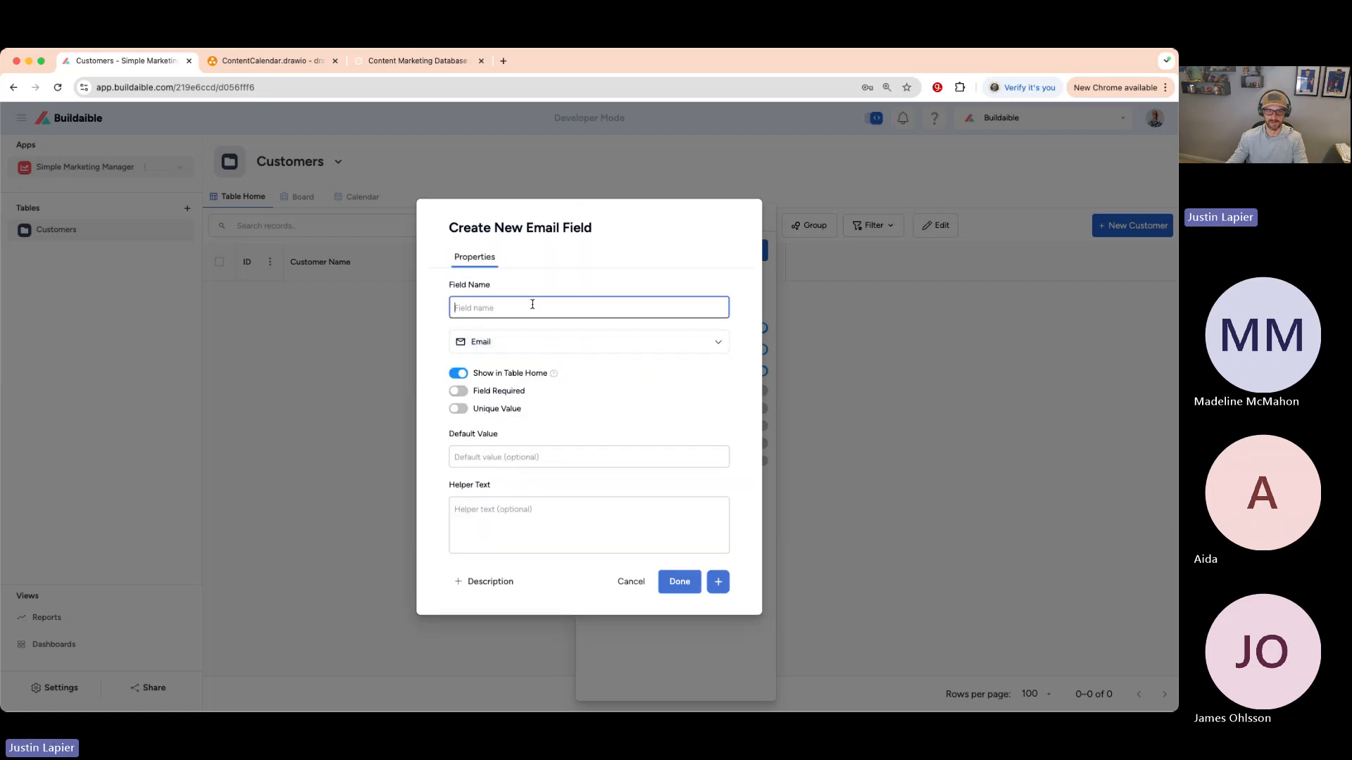
{"action": "type", "text": "Email"}
{"action": "left_click", "coordinate": [600, 294]}
{"action": "left_click", "coordinate": [458, 409]}
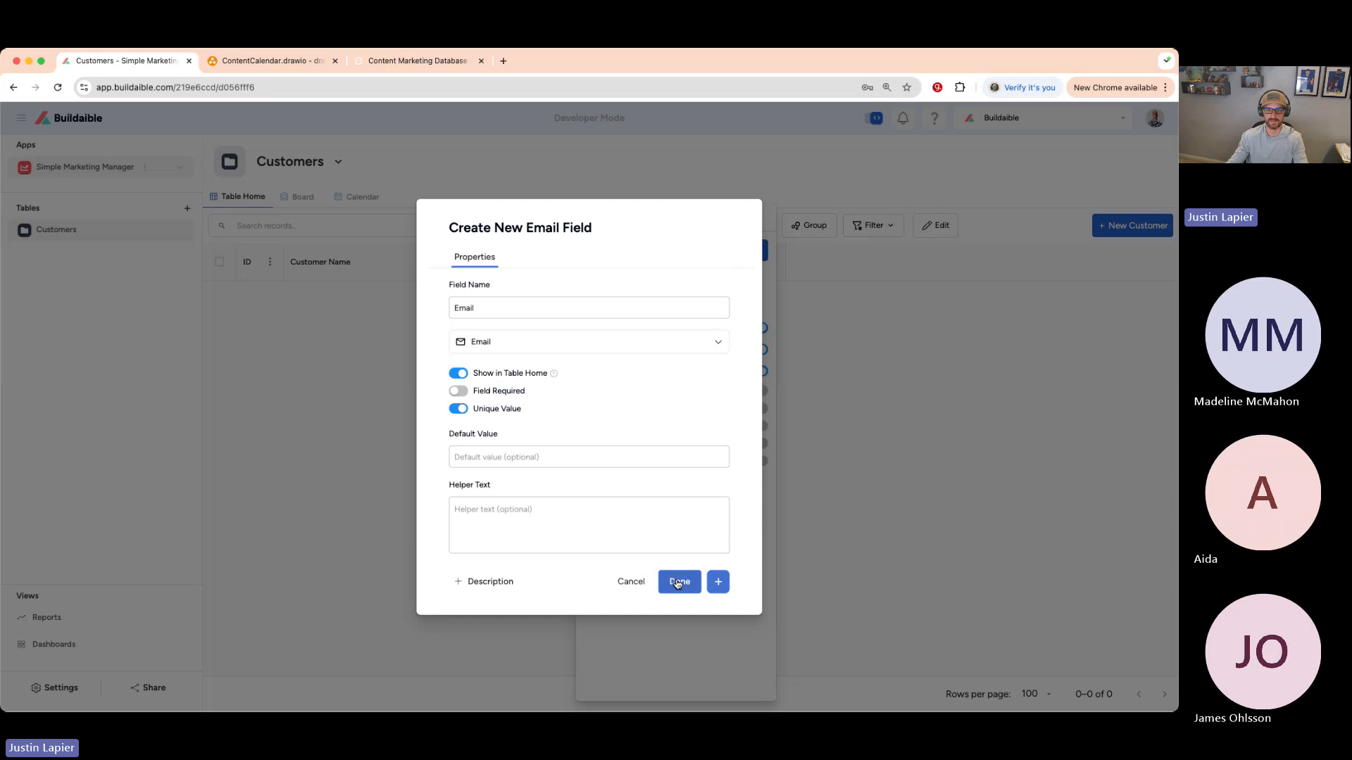
{"action": "left_click", "coordinate": [677, 581]}
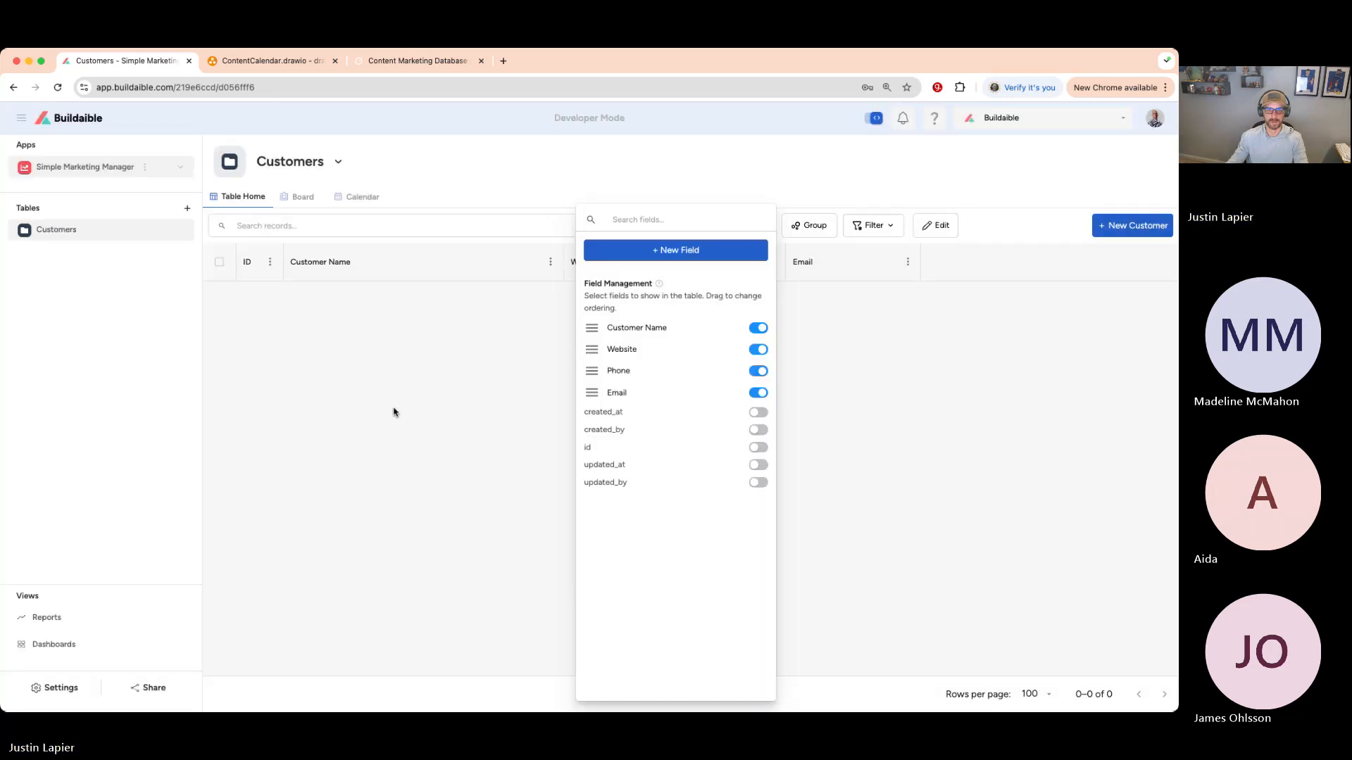
{"action": "left_click", "coordinate": [405, 406]}
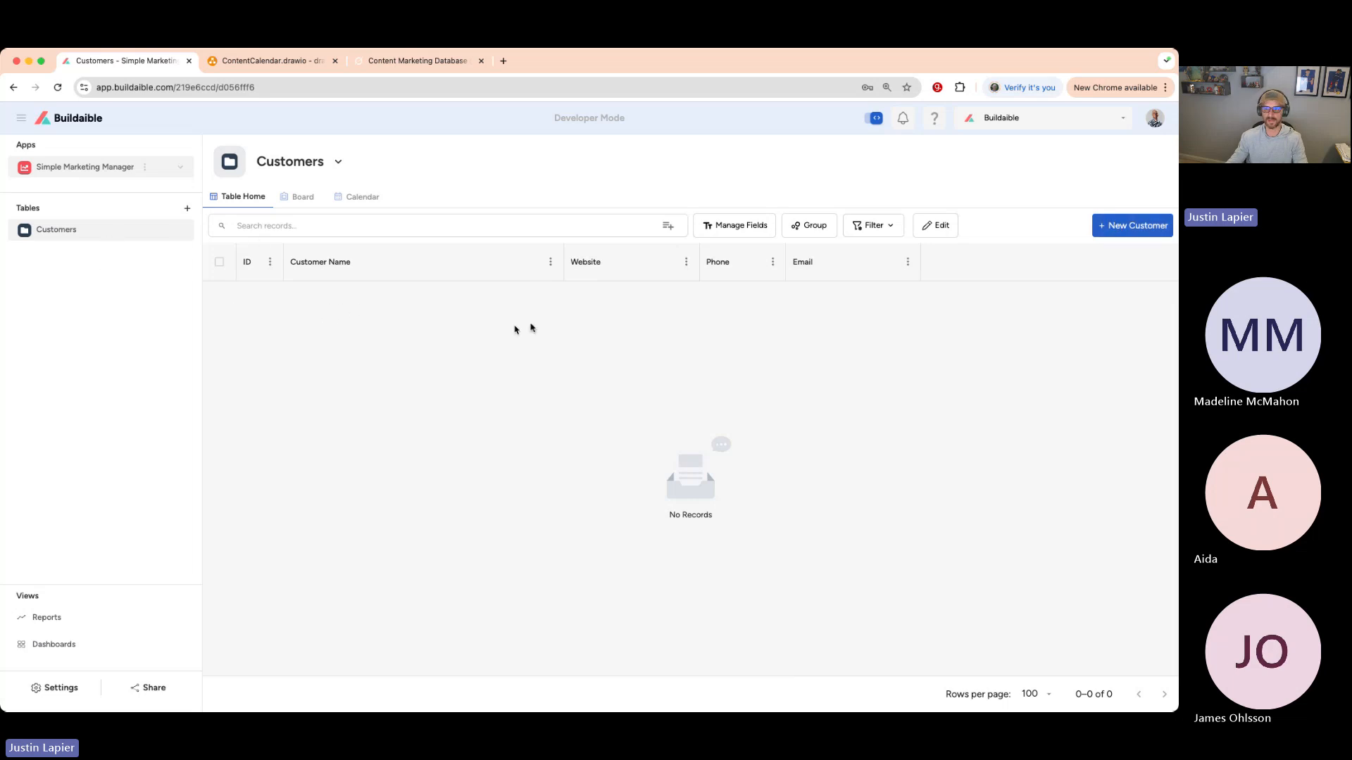
{"action": "left_click", "coordinate": [1118, 225]}
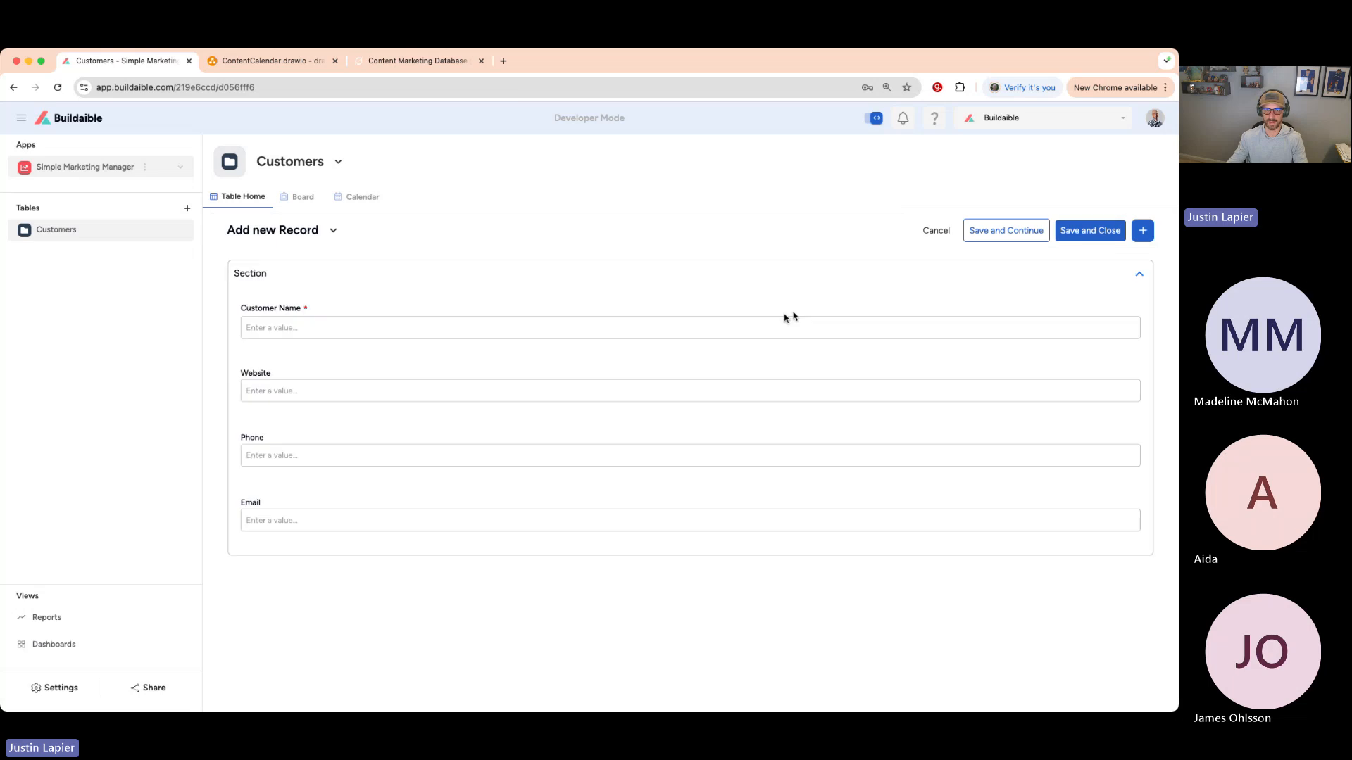
{"action": "left_click", "coordinate": [488, 325]}
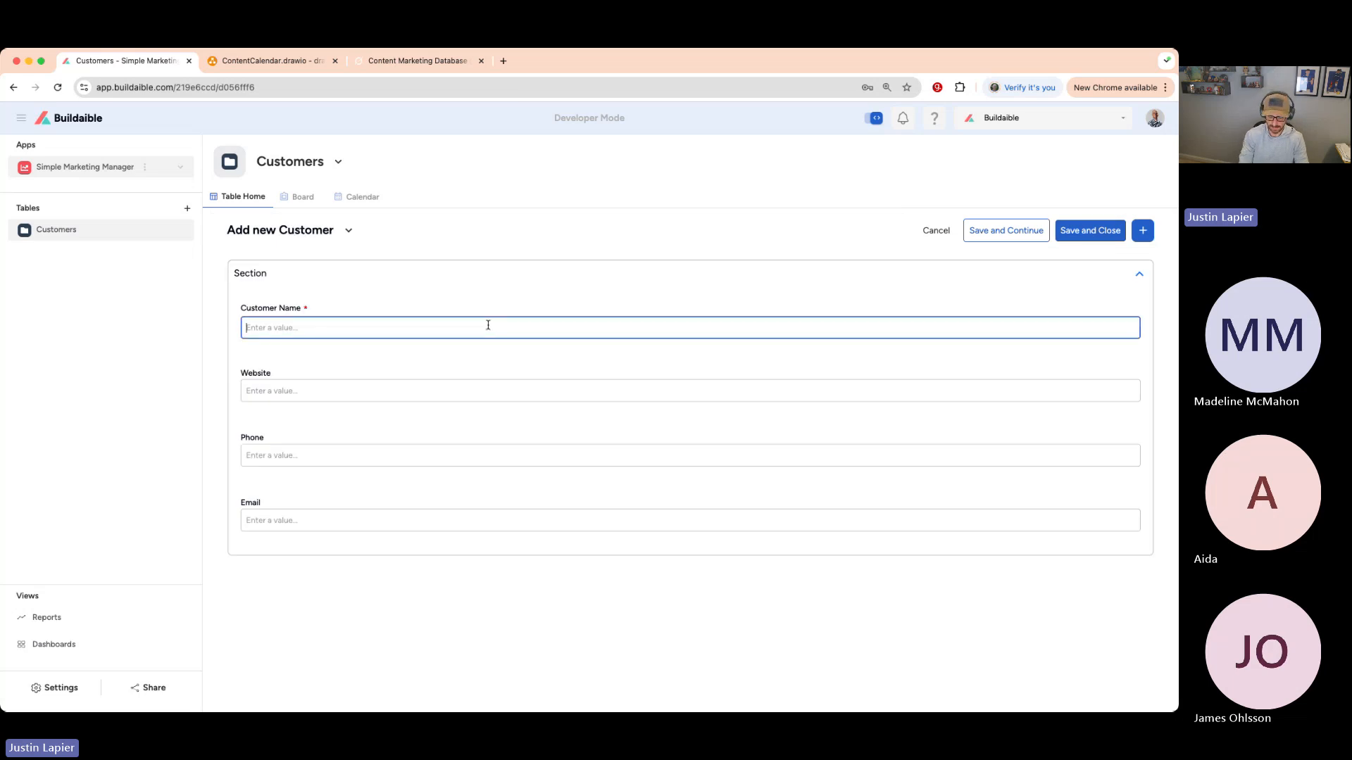
{"action": "type", "text": "Test"}
{"action": "left_click", "coordinate": [438, 392]}
{"action": "type", "text": "www.test.com"}
{"action": "key", "text": "Tab"}
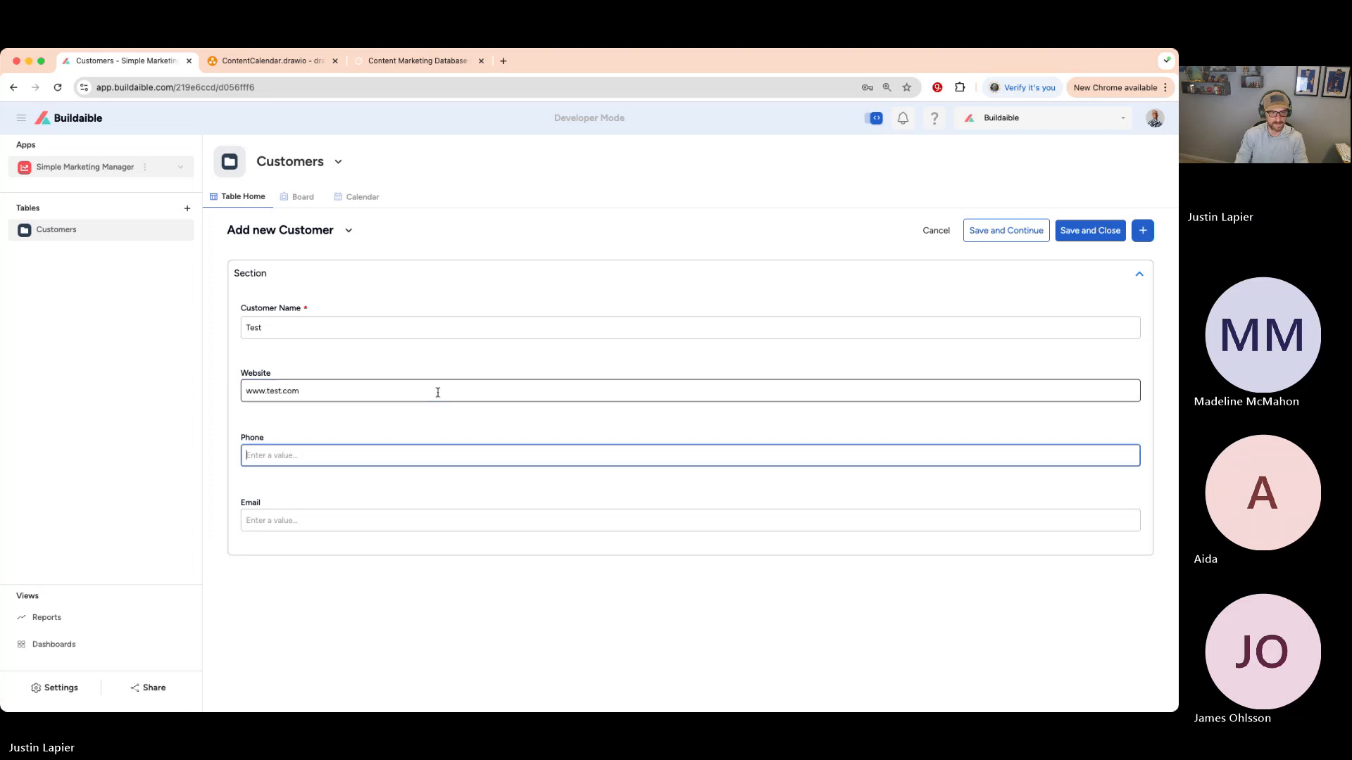
{"action": "type", "text": "555-444-3333"}
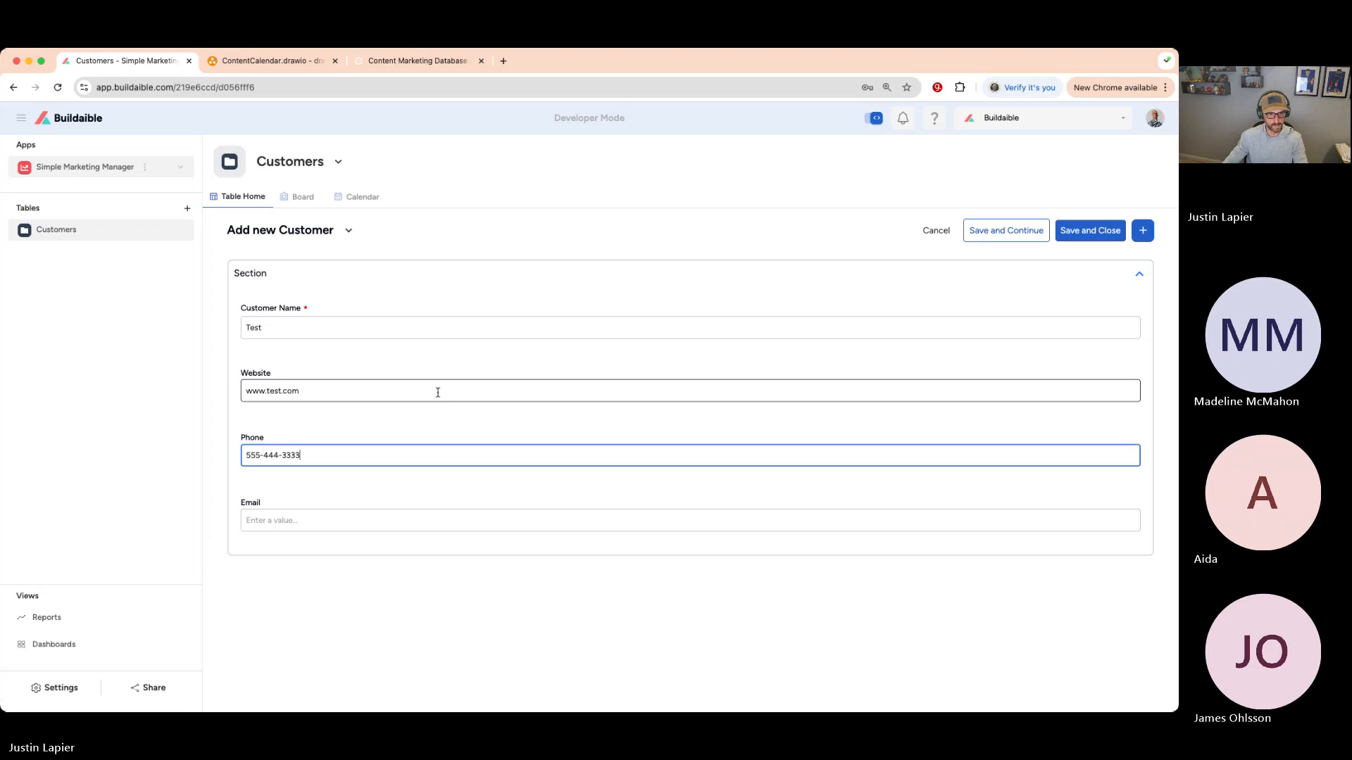
{"action": "left_click", "coordinate": [367, 519]}
{"action": "type", "text": "test@test.com"}
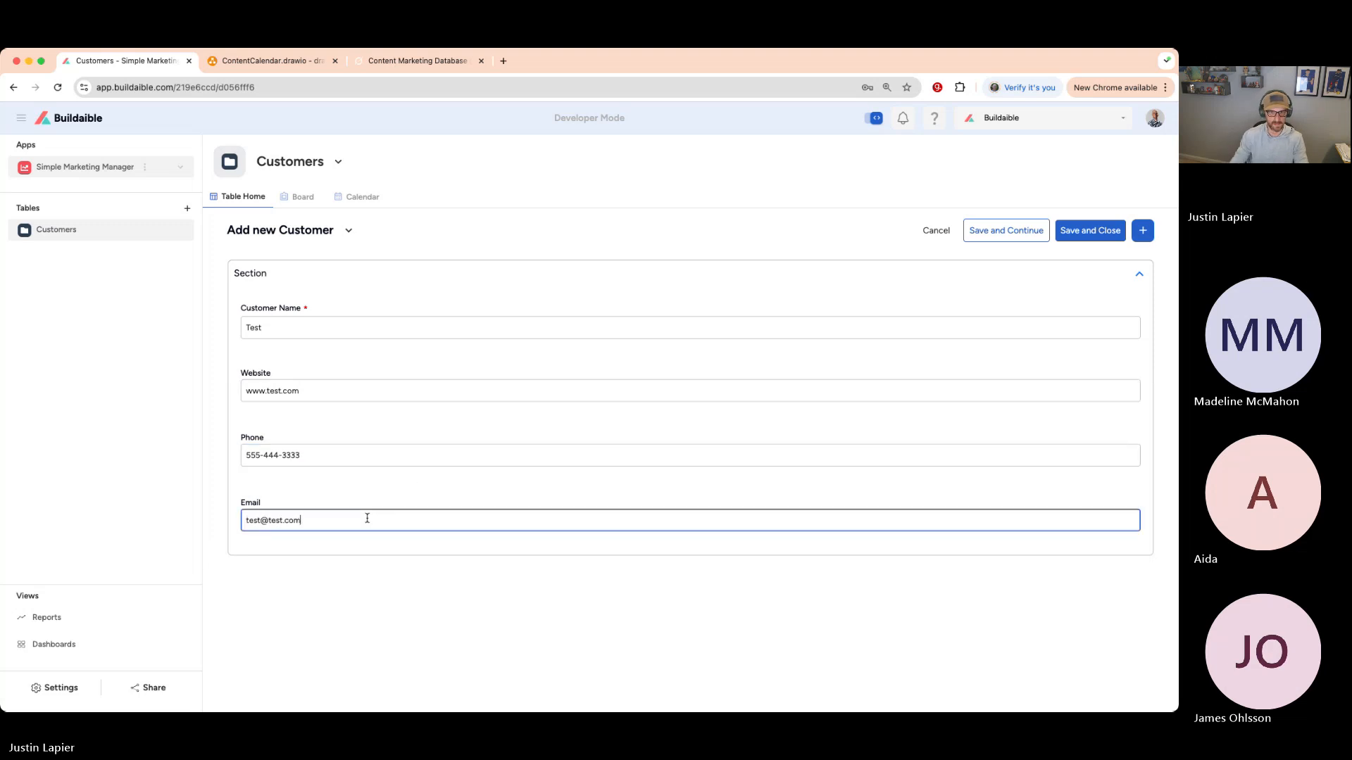
{"action": "left_click", "coordinate": [1075, 232]}
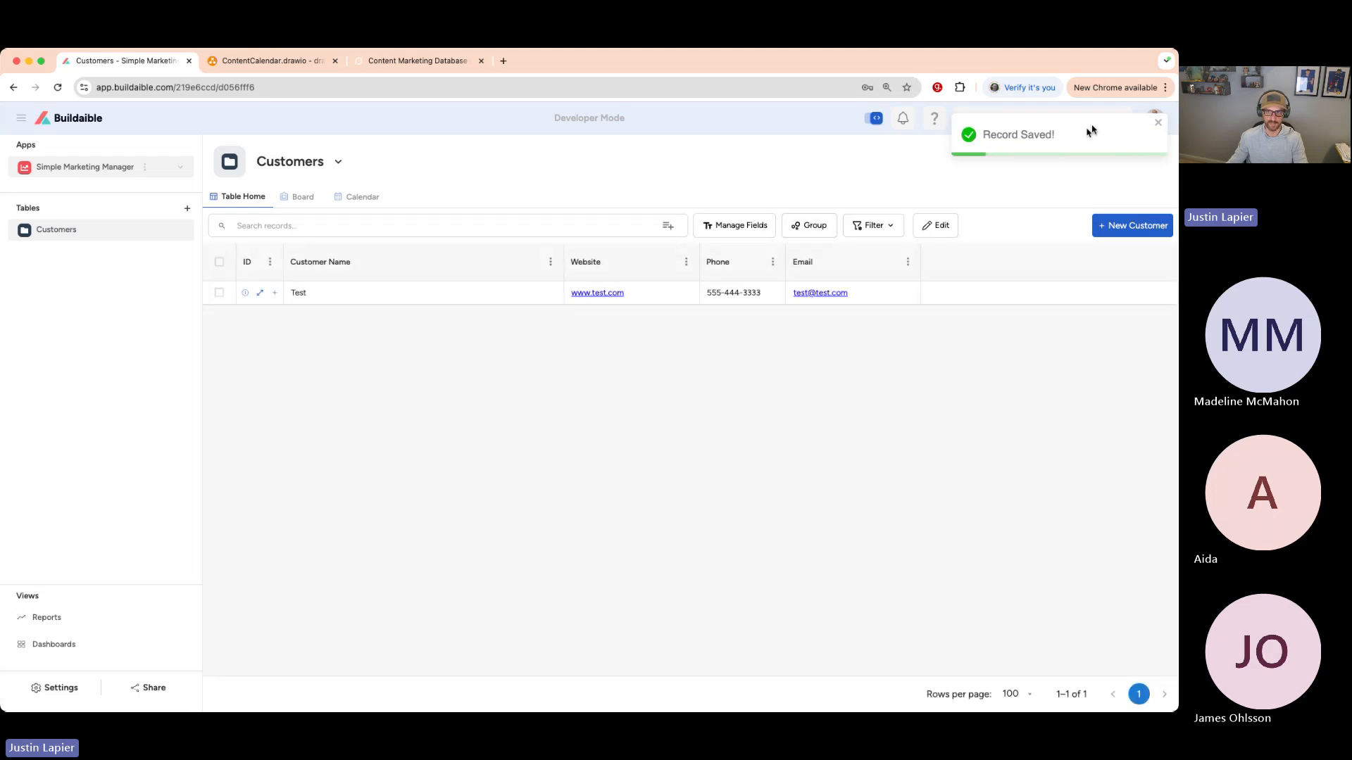
{"action": "left_click", "coordinate": [1157, 123]}
- Open the Test record's edit form, review its created and last-updated dates, and show form options
{"action": "left_click", "coordinate": [259, 292]}
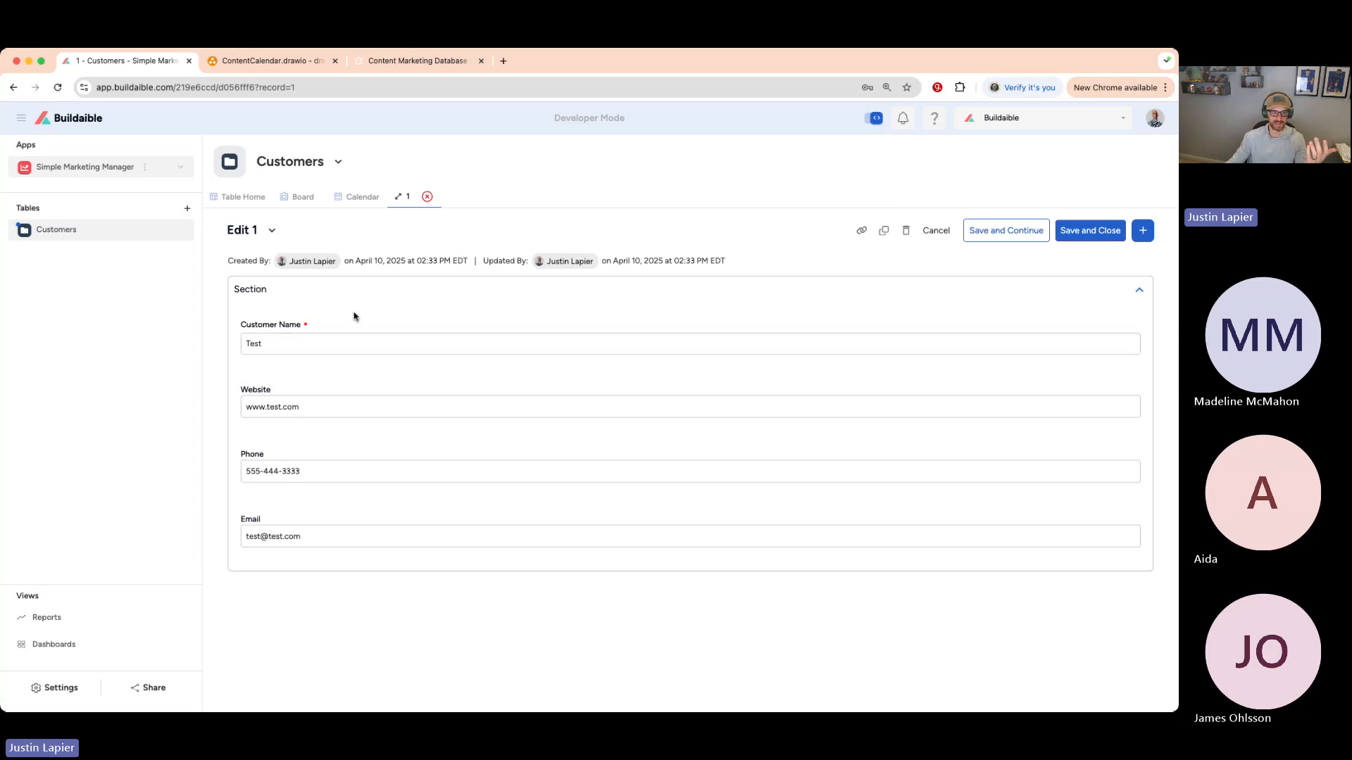
{"action": "left_click_drag", "start_coordinate": [352, 261], "coordinate": [470, 262]}
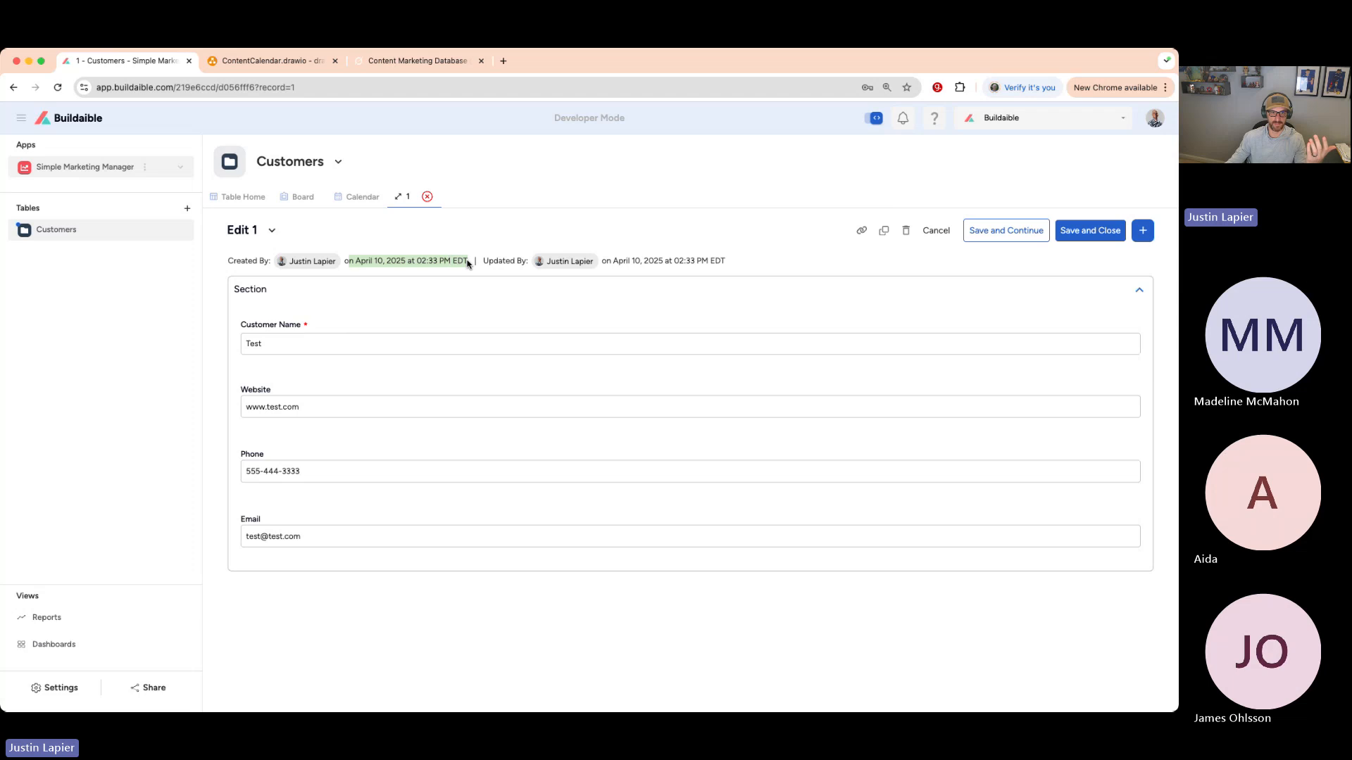
{"action": "left_click", "coordinate": [619, 261]}
{"action": "left_click_drag", "start_coordinate": [619, 261], "coordinate": [751, 262]}
{"action": "left_click", "coordinate": [666, 313]}
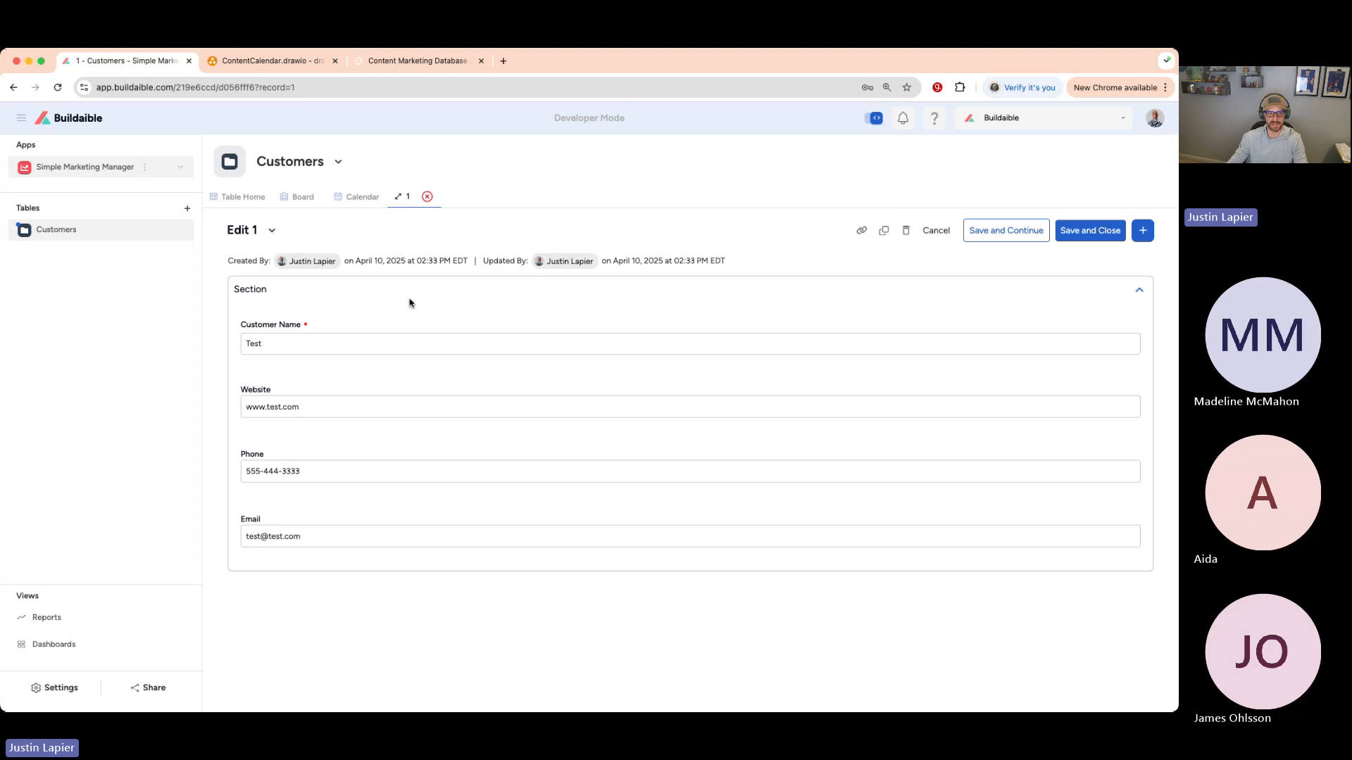
{"action": "left_click", "coordinate": [272, 232]}
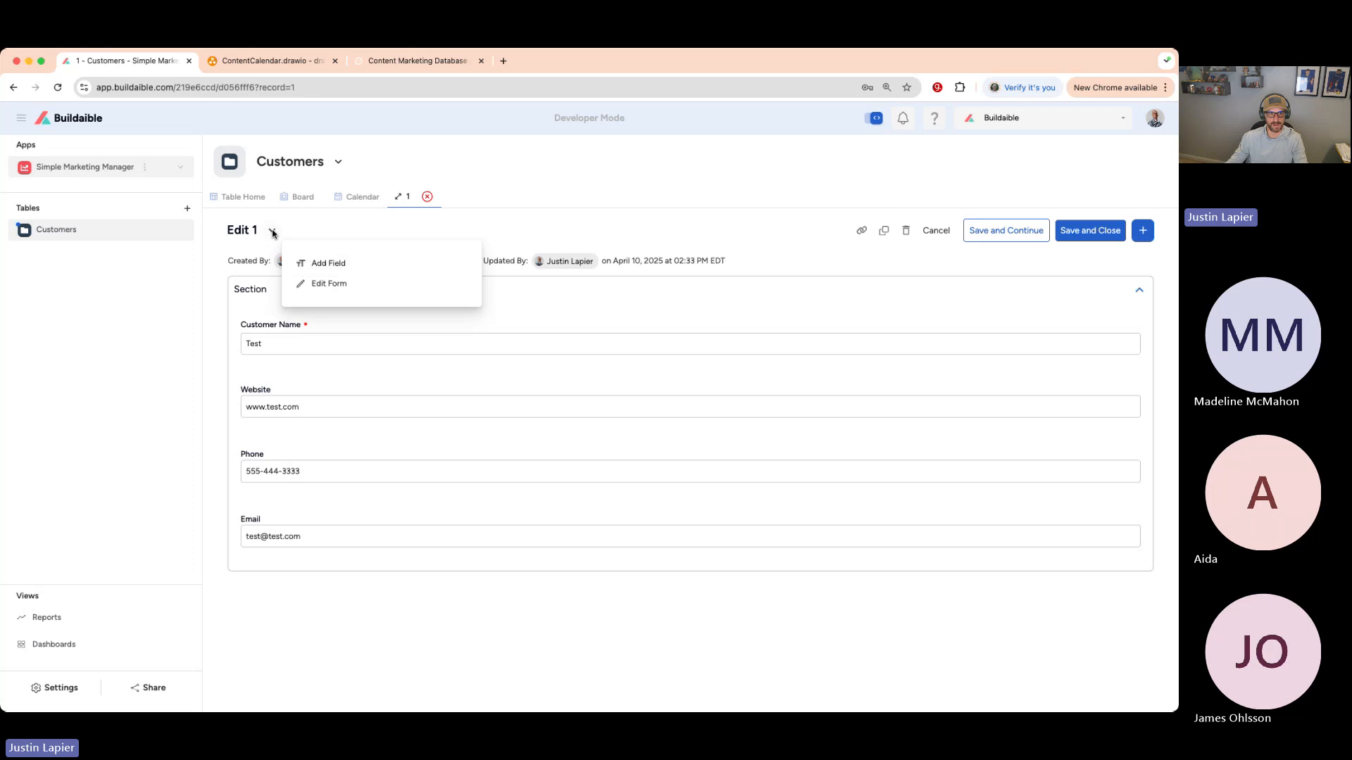
- Arrange Customer Name, Website, Phone and Email at quarter width in one form row
{"action": "left_click", "coordinate": [323, 285]}
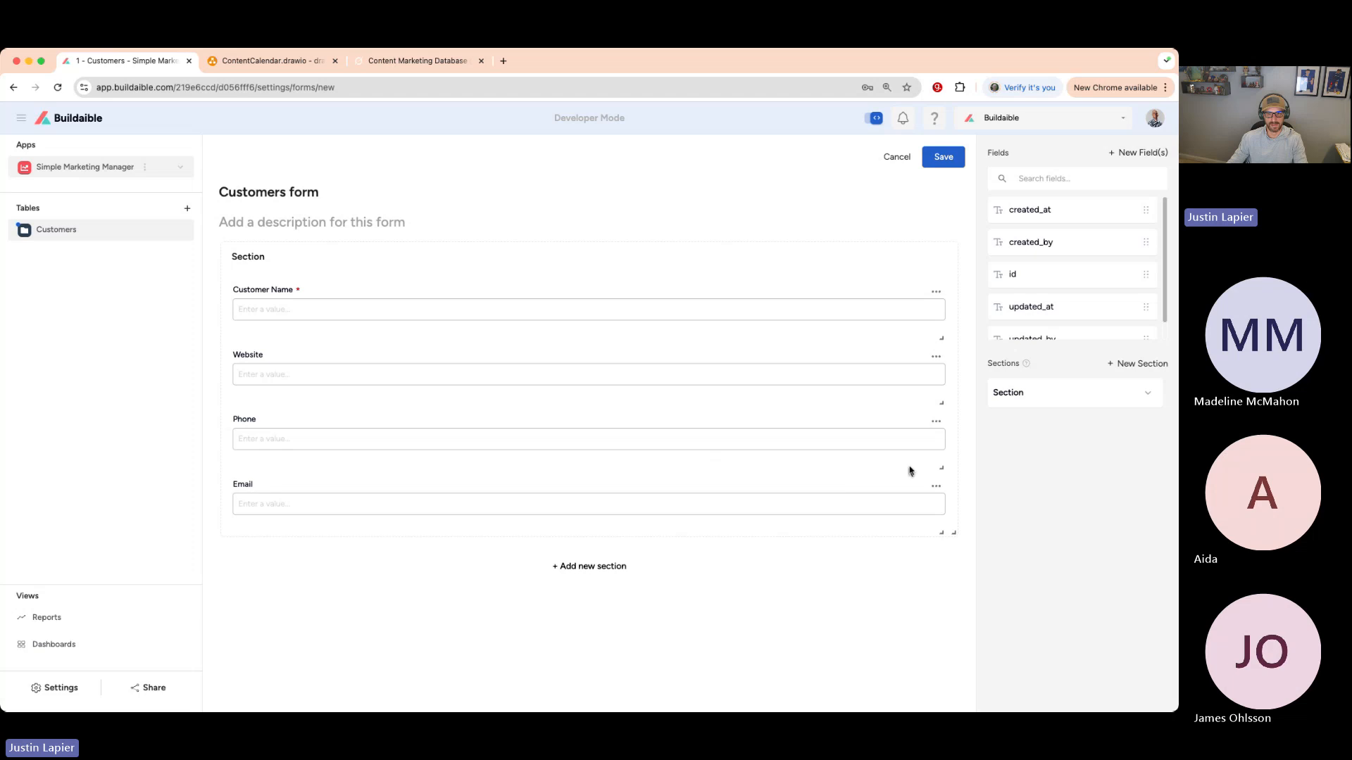
{"action": "left_click_drag", "start_coordinate": [941, 338], "coordinate": [402, 339]}
{"action": "left_click_drag", "start_coordinate": [941, 403], "coordinate": [400, 400]}
{"action": "left_click_drag", "start_coordinate": [326, 359], "coordinate": [508, 303]}
{"action": "left_click_drag", "start_coordinate": [942, 402], "coordinate": [731, 311]}
{"action": "left_click_drag", "start_coordinate": [941, 403], "coordinate": [869, 302]}
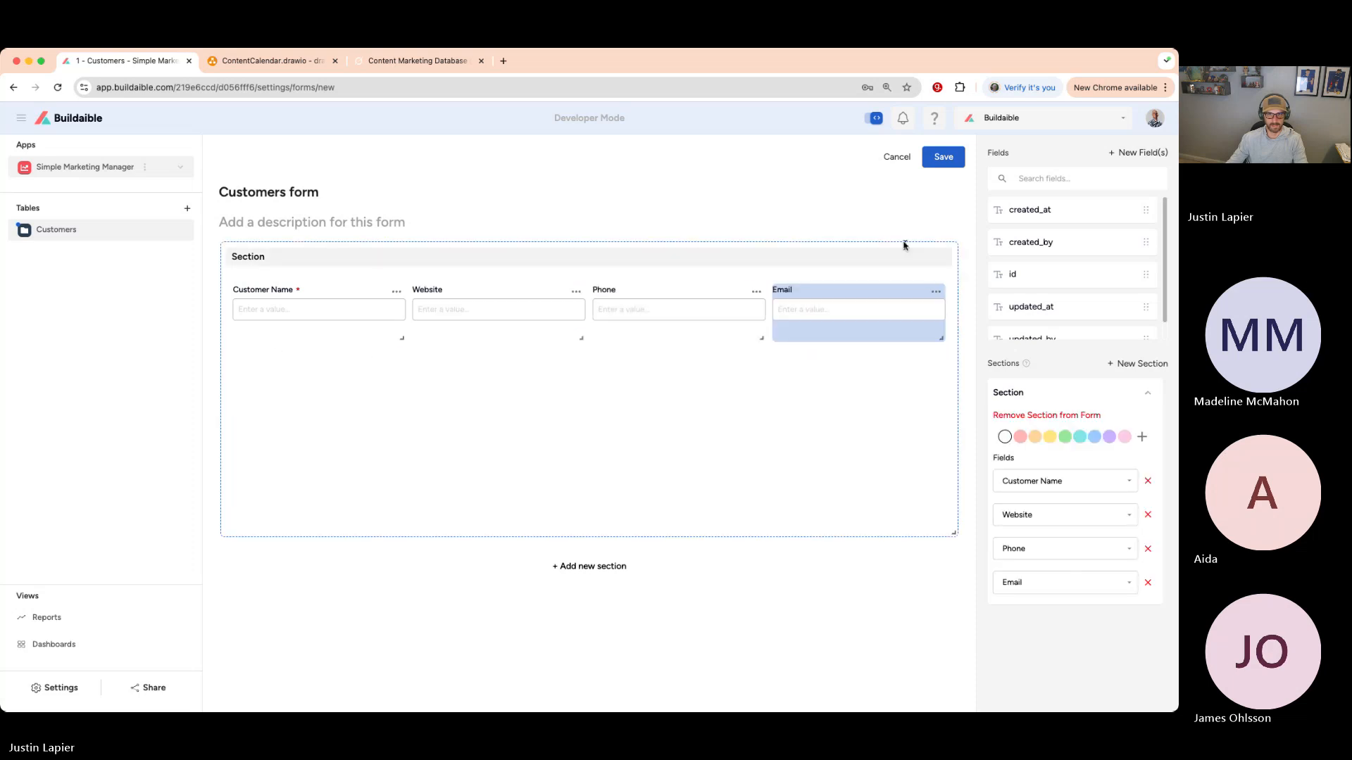
{"action": "left_click_drag", "start_coordinate": [953, 533], "coordinate": [948, 389]}
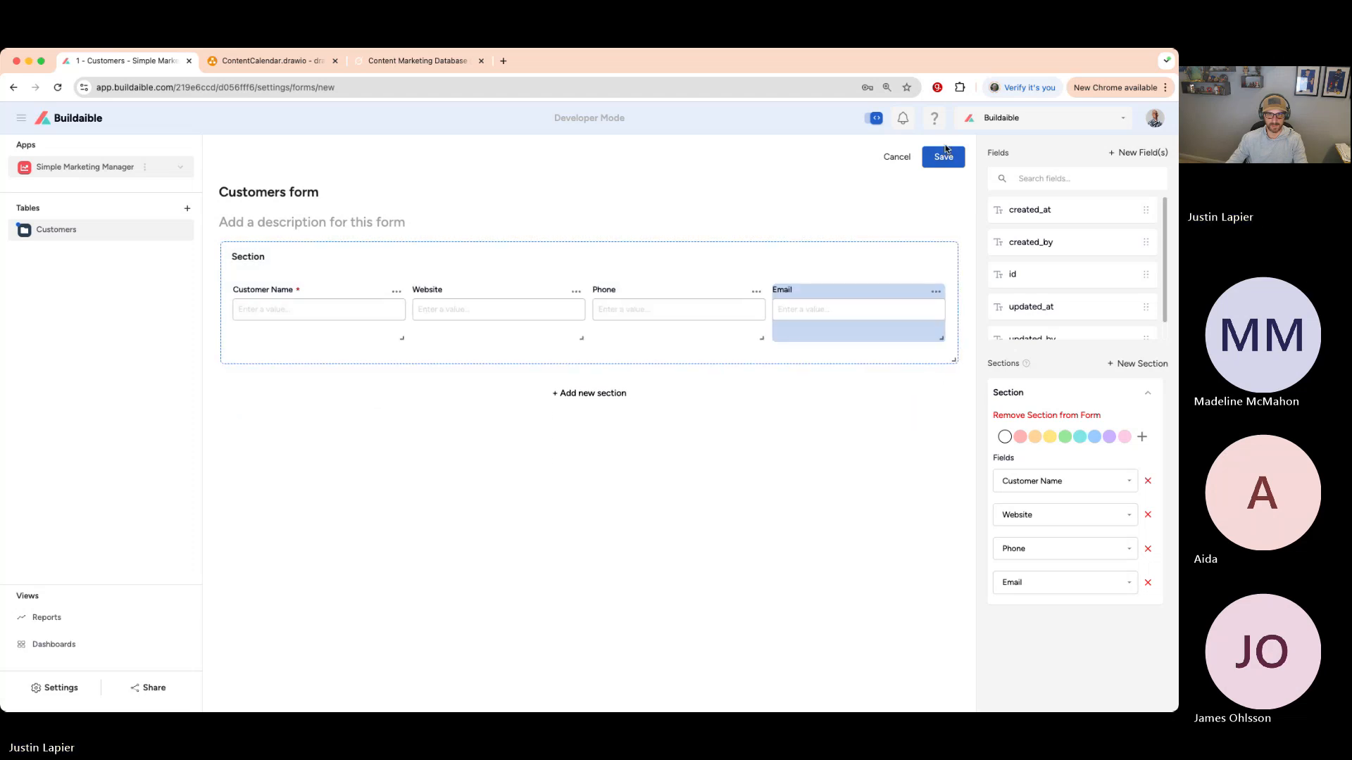
- Close the Test record, glance at the ContentCalendar diagram, and return to Customers
{"action": "key", "text": "super+bracketleft"}
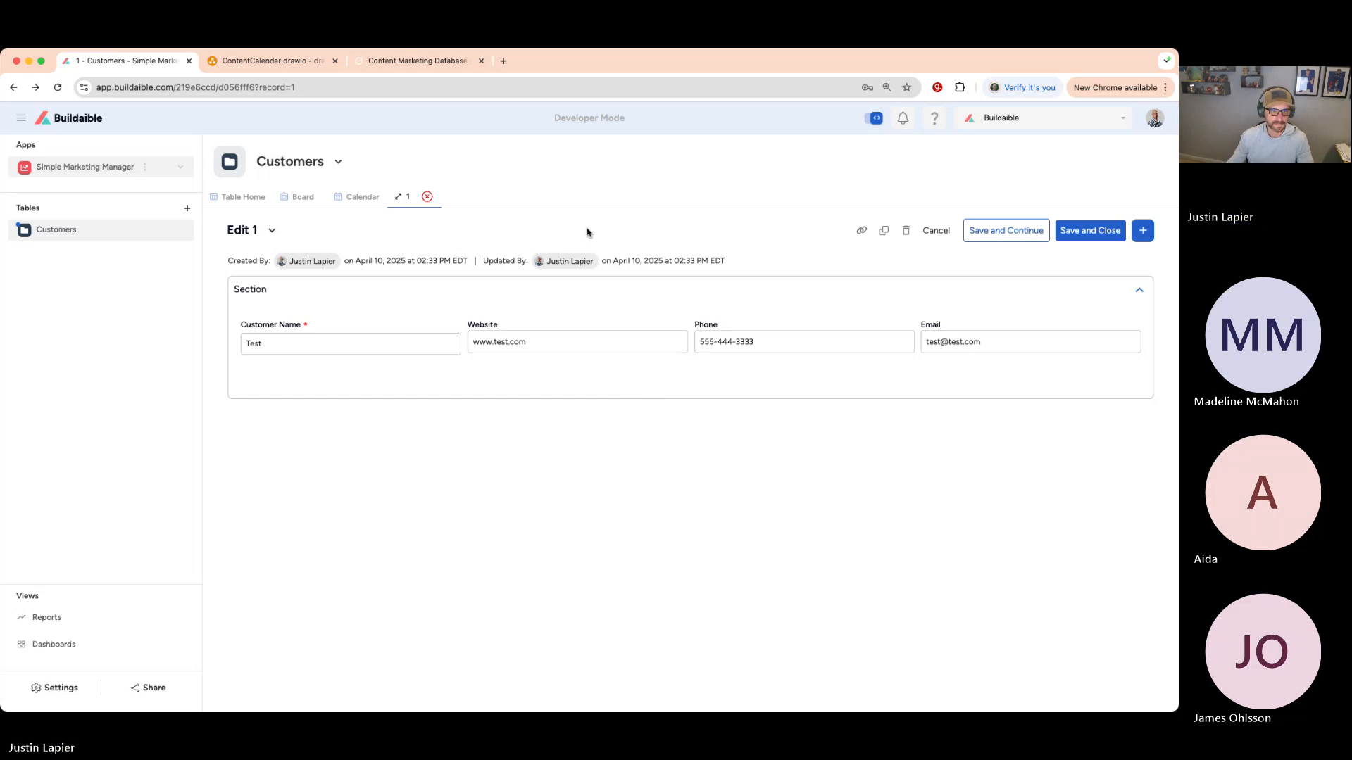
{"action": "left_click", "coordinate": [426, 196]}
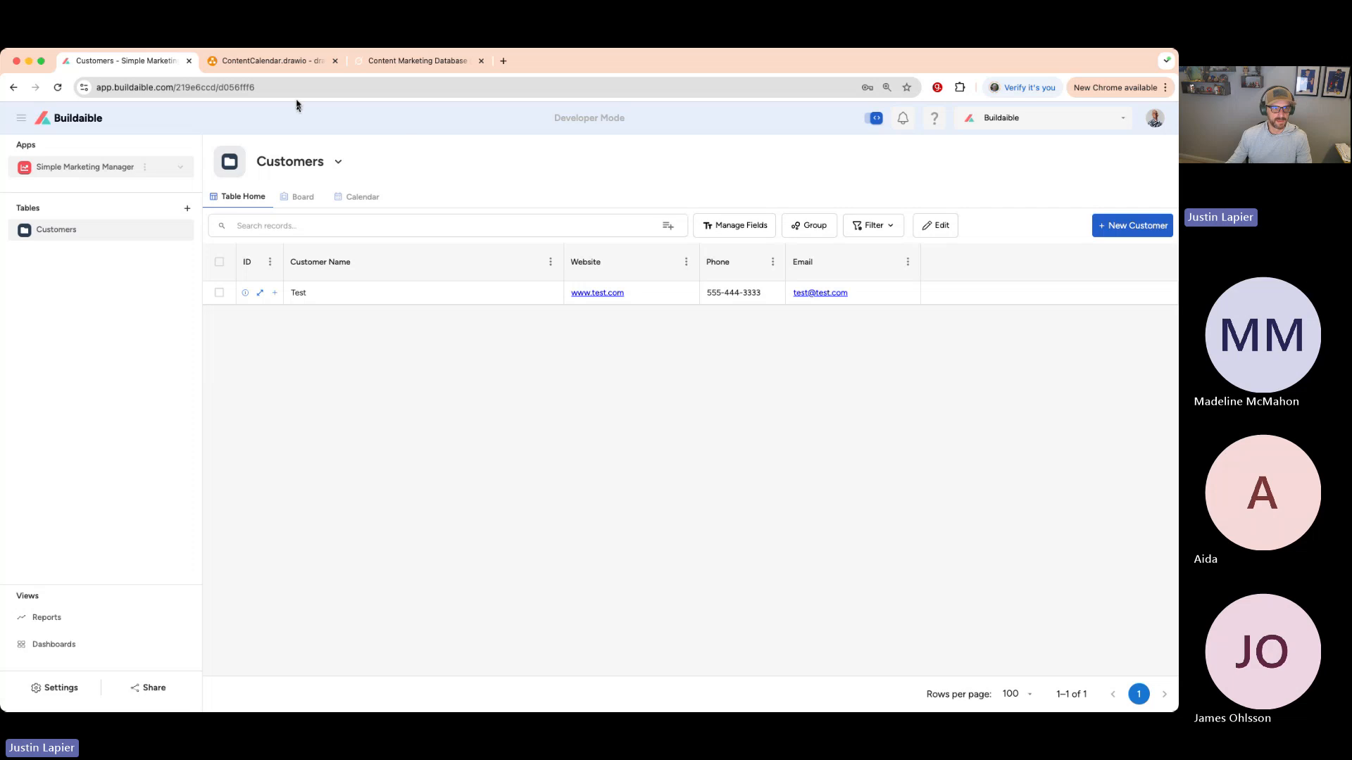
{"action": "left_click", "coordinate": [286, 62]}
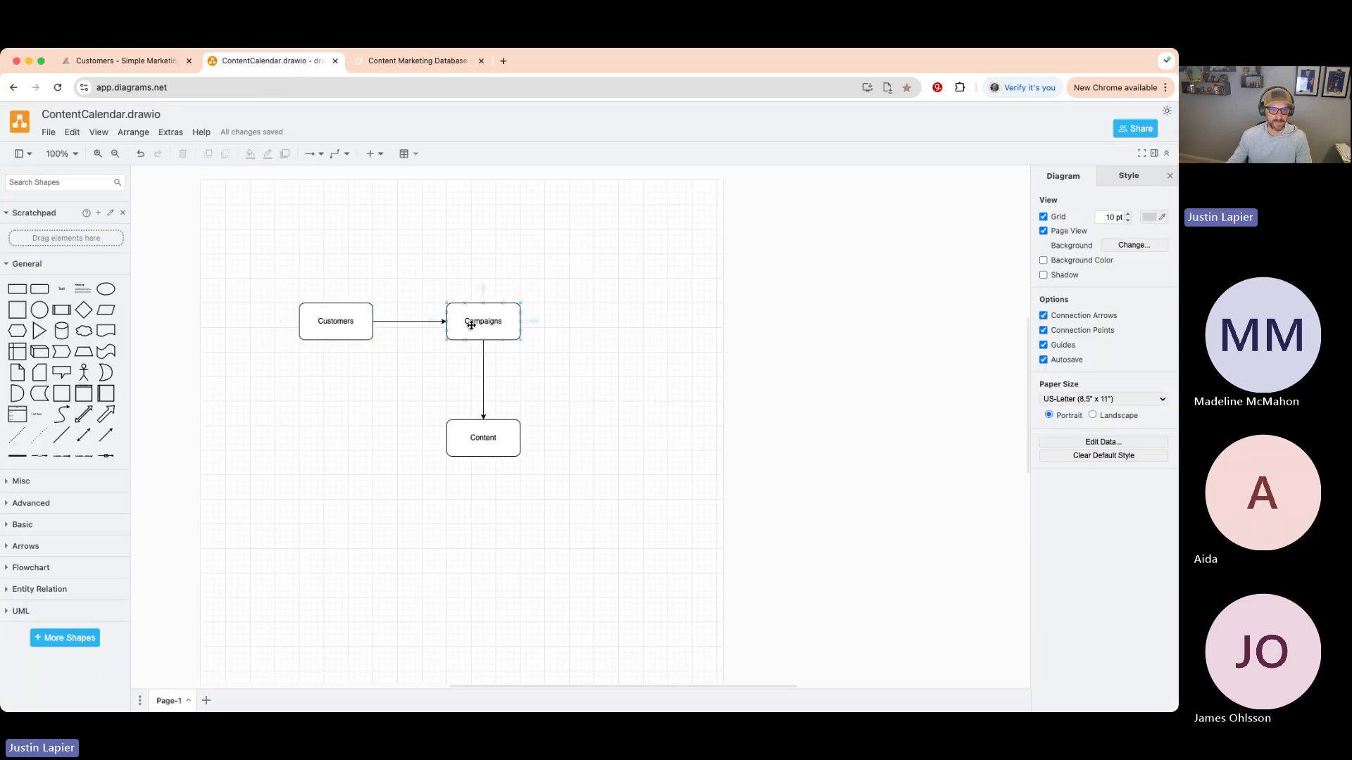
{"action": "left_click", "coordinate": [127, 61]}
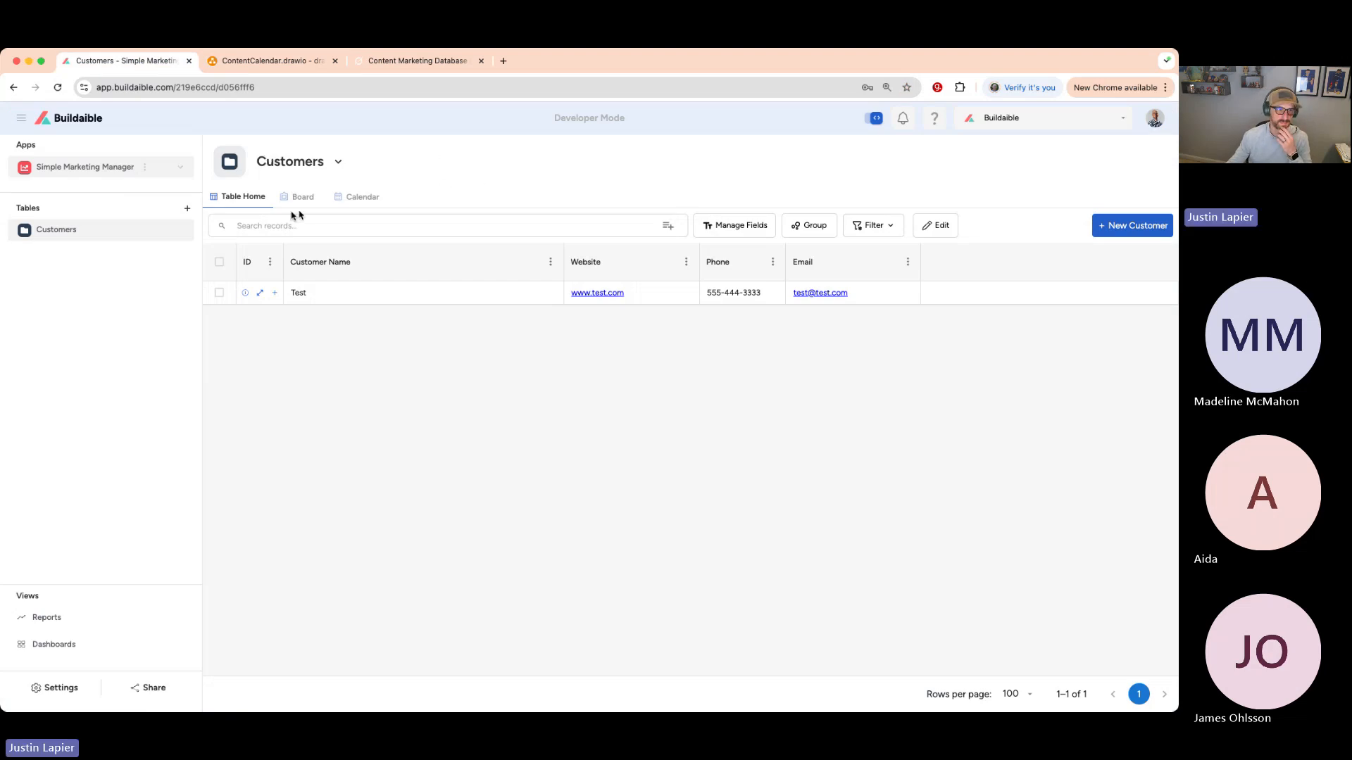
{"action": "left_click", "coordinate": [187, 210]}
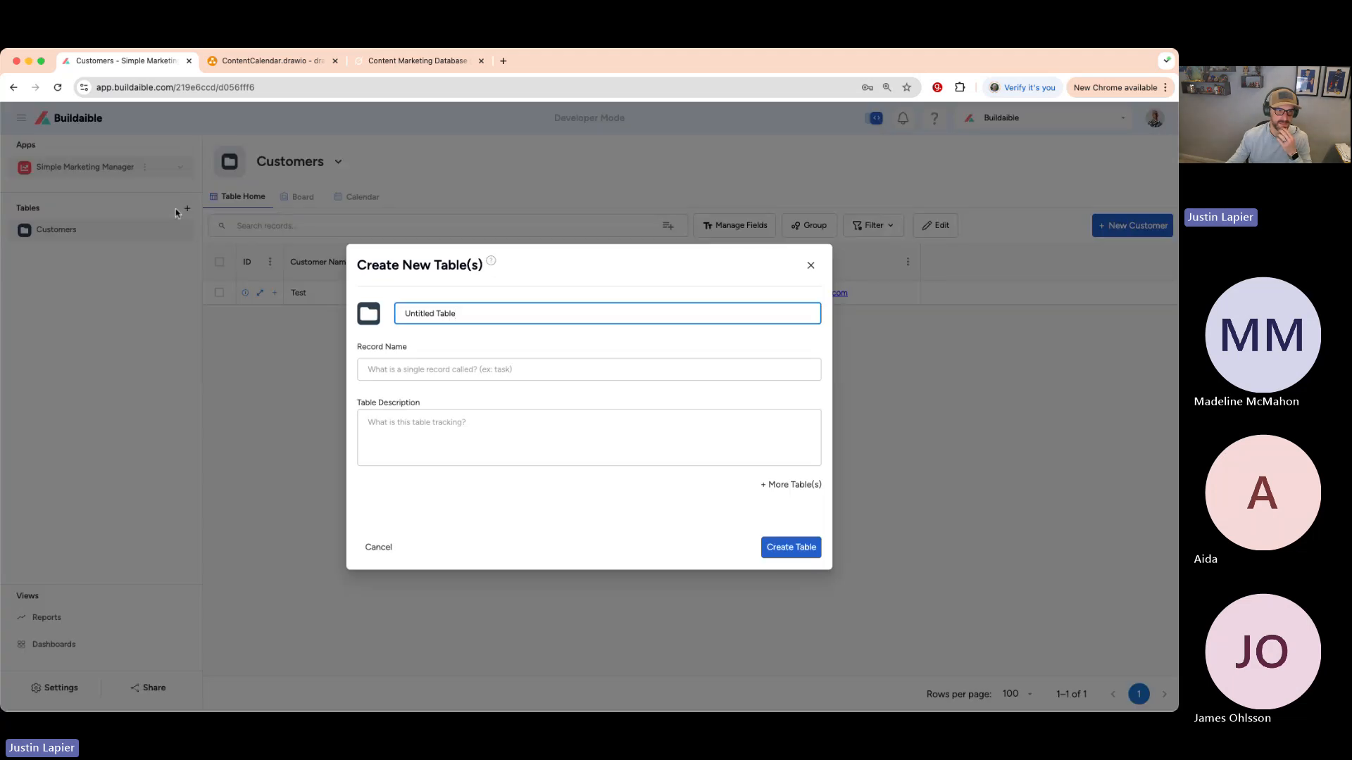
{"action": "left_click", "coordinate": [811, 266]}
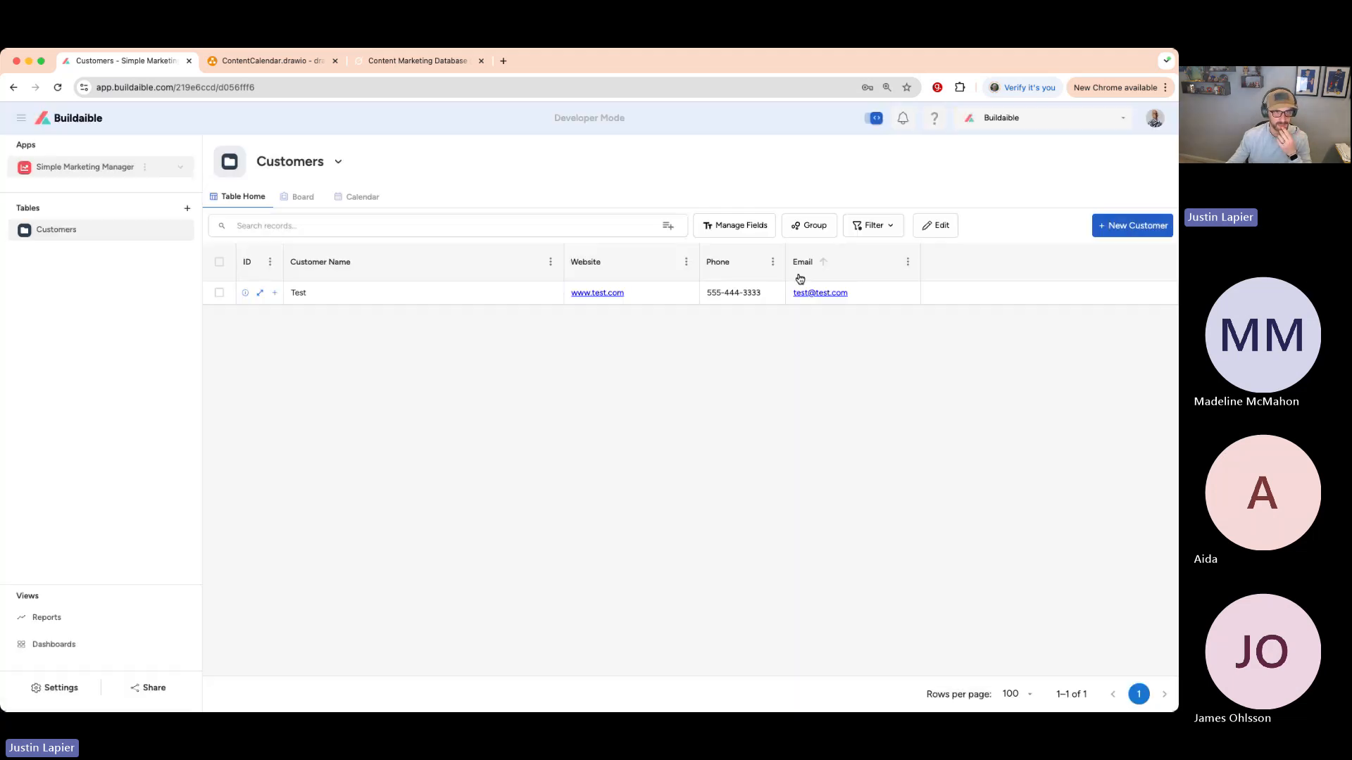
{"action": "left_click", "coordinate": [21, 118]}
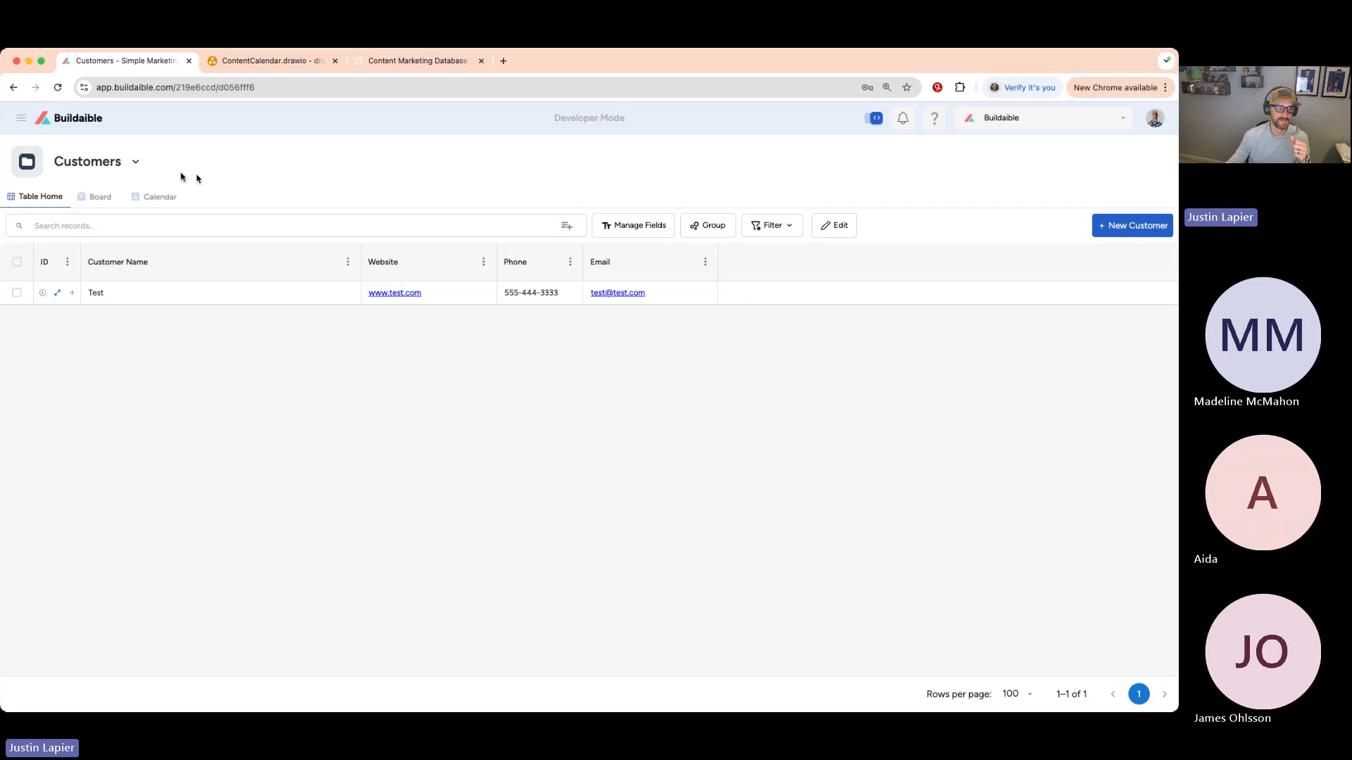
{"action": "mouse_move", "coordinate": [22, 120]}
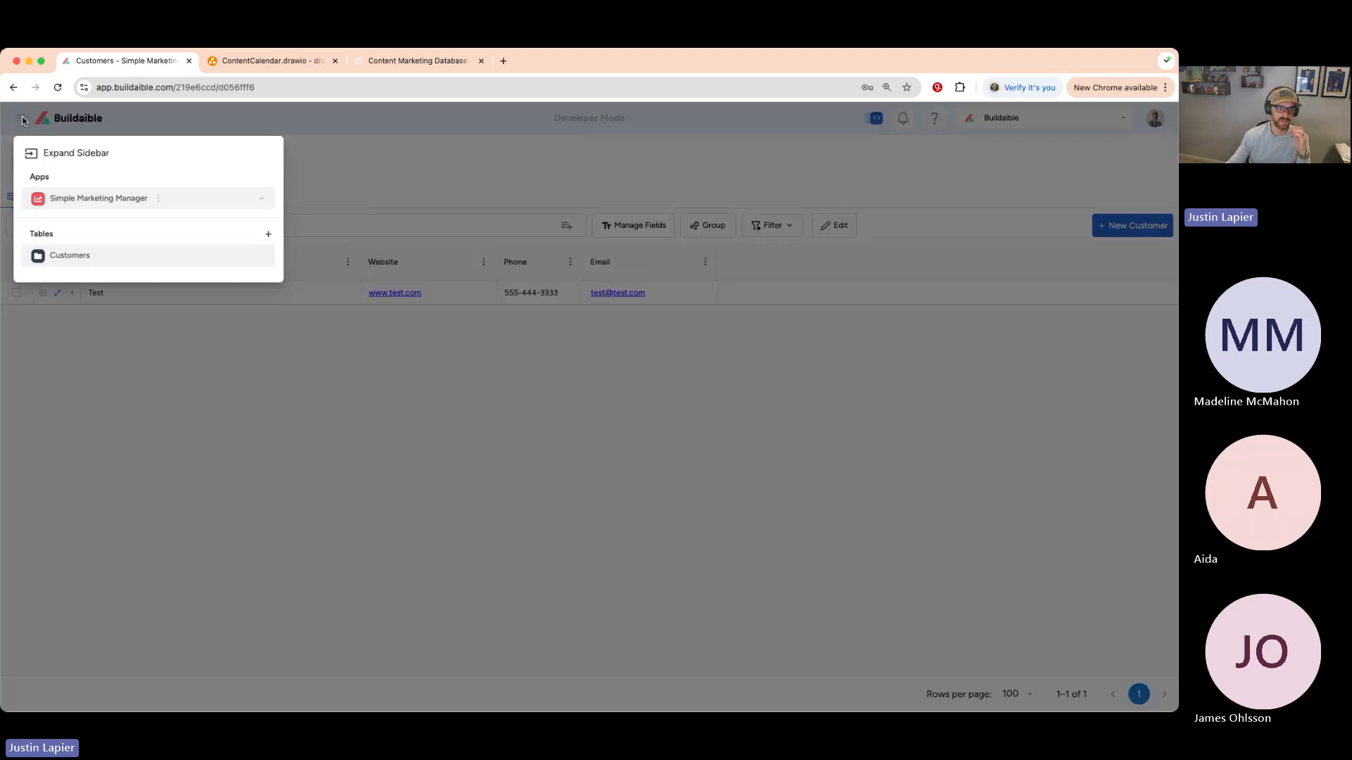
{"action": "left_click", "coordinate": [269, 234]}
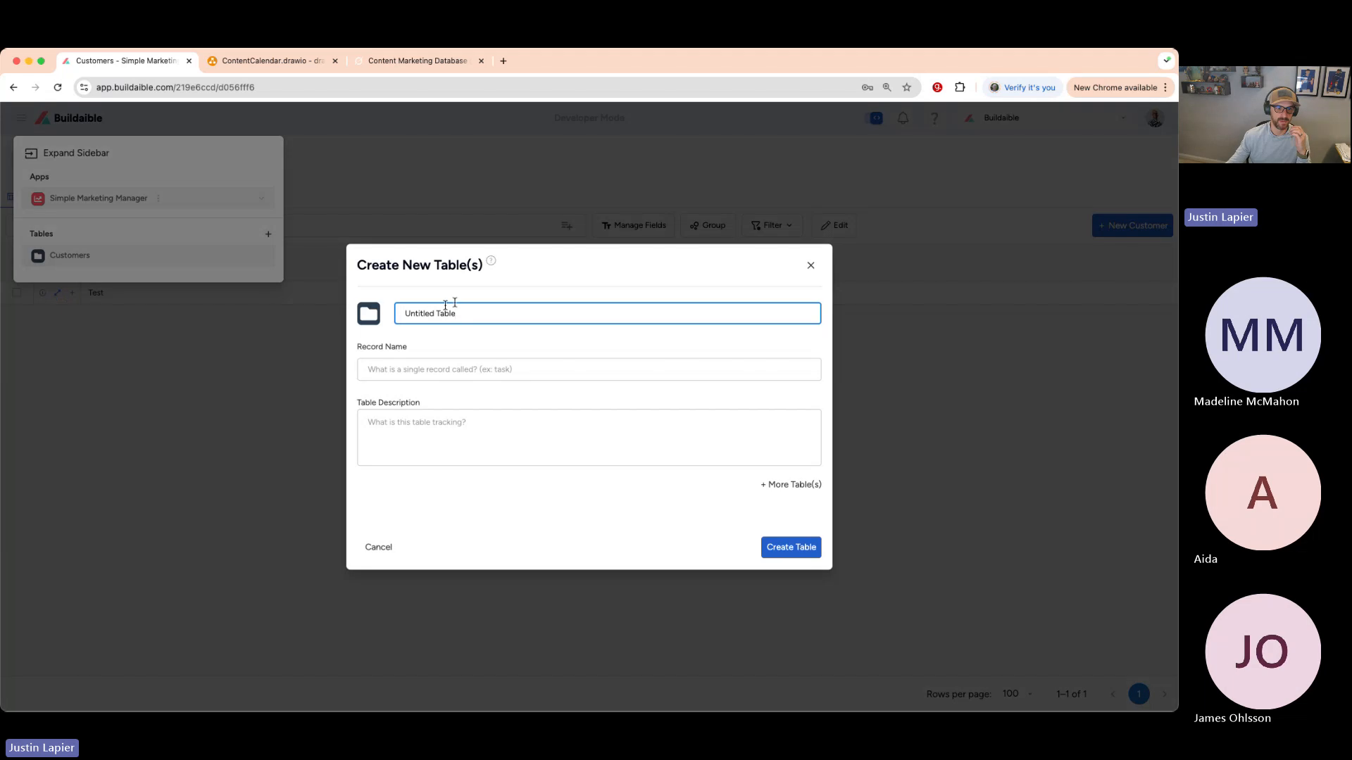
{"action": "left_click", "coordinate": [810, 266]}
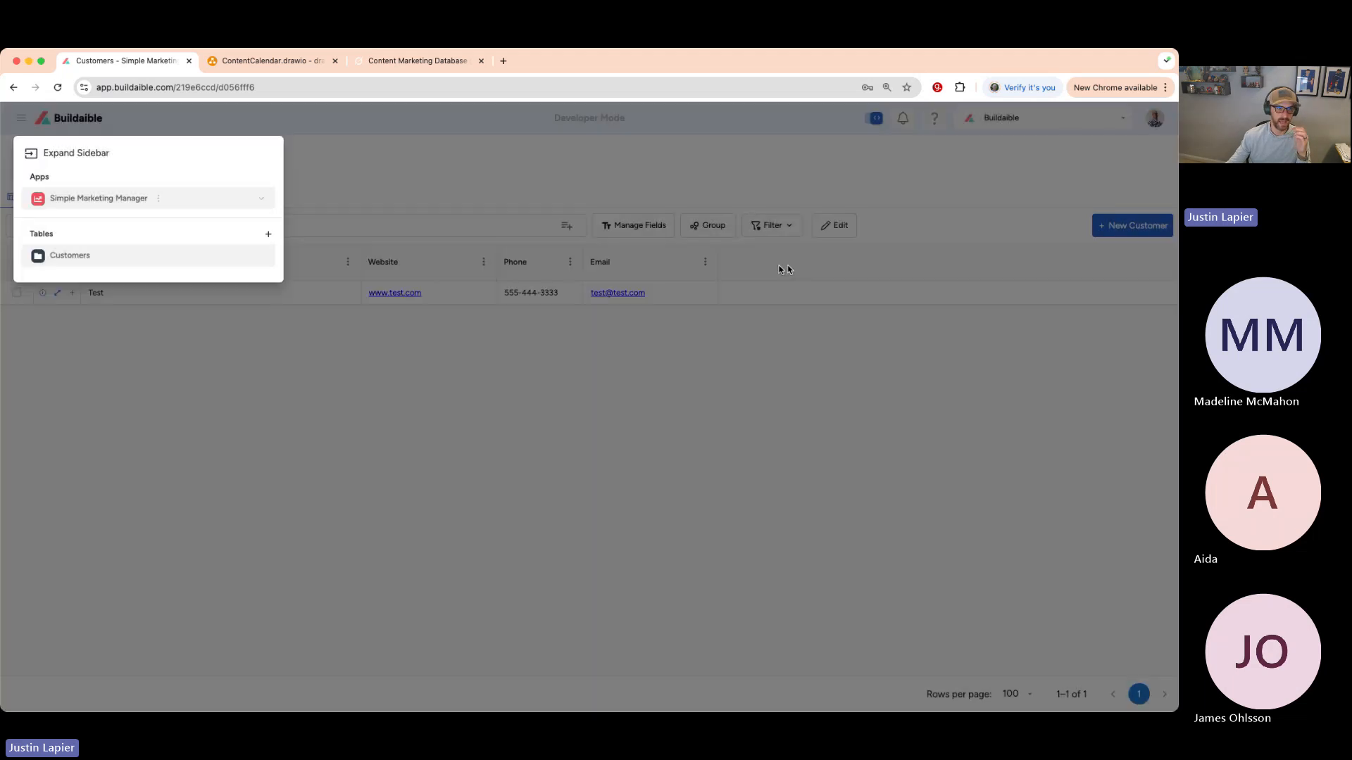
{"action": "left_click", "coordinate": [61, 155]}
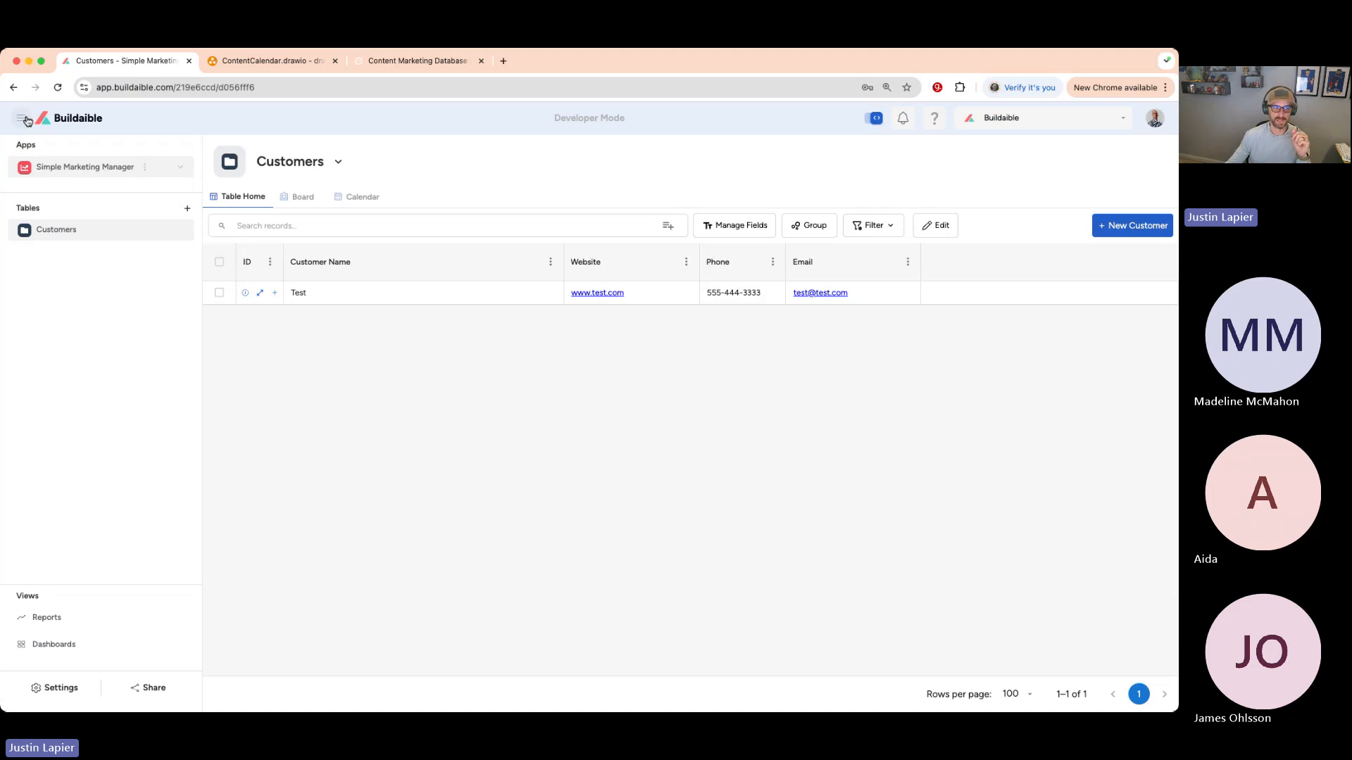
{"action": "left_click", "coordinate": [187, 209]}
- Name the new table 'Campaigns' with record name 'Campaign'
{"action": "left_click_drag", "start_coordinate": [471, 314], "coordinate": [400, 313]}
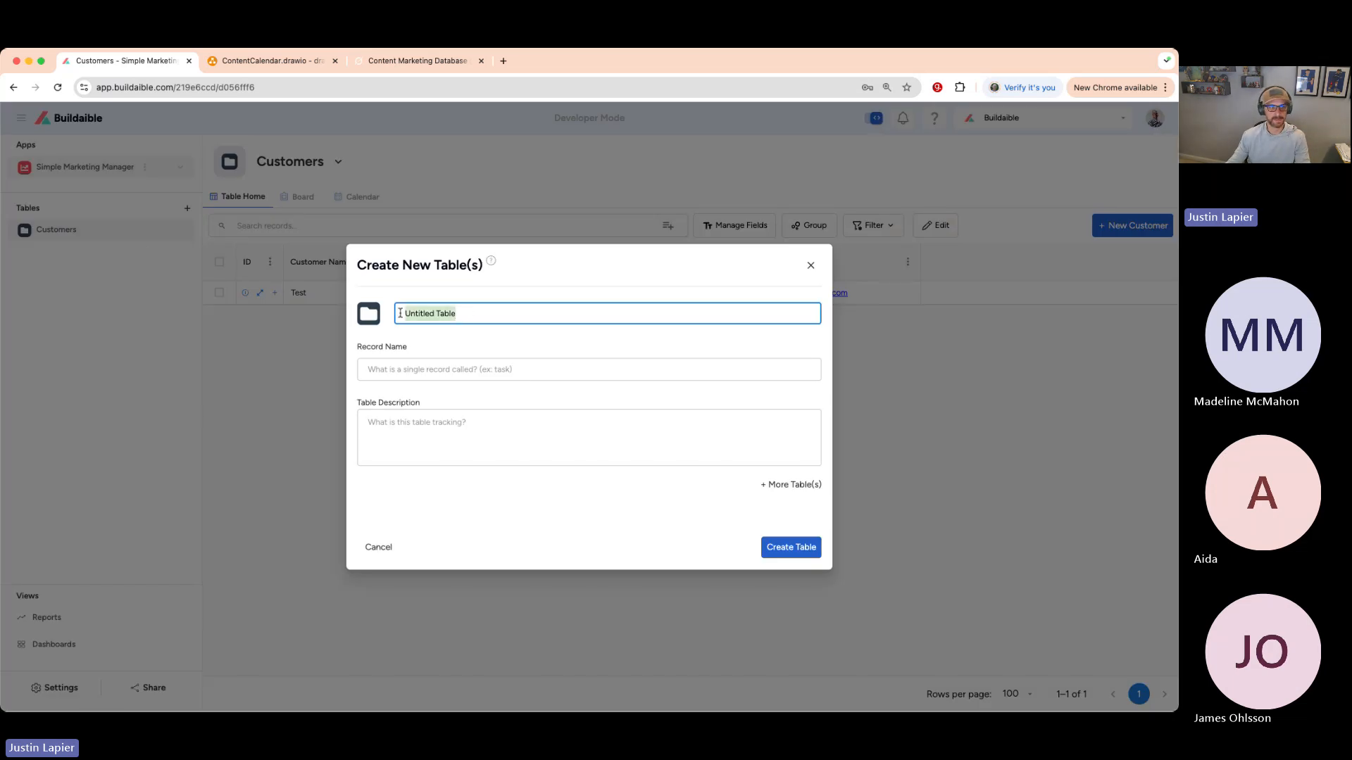
{"action": "type", "text": "Campaig"}
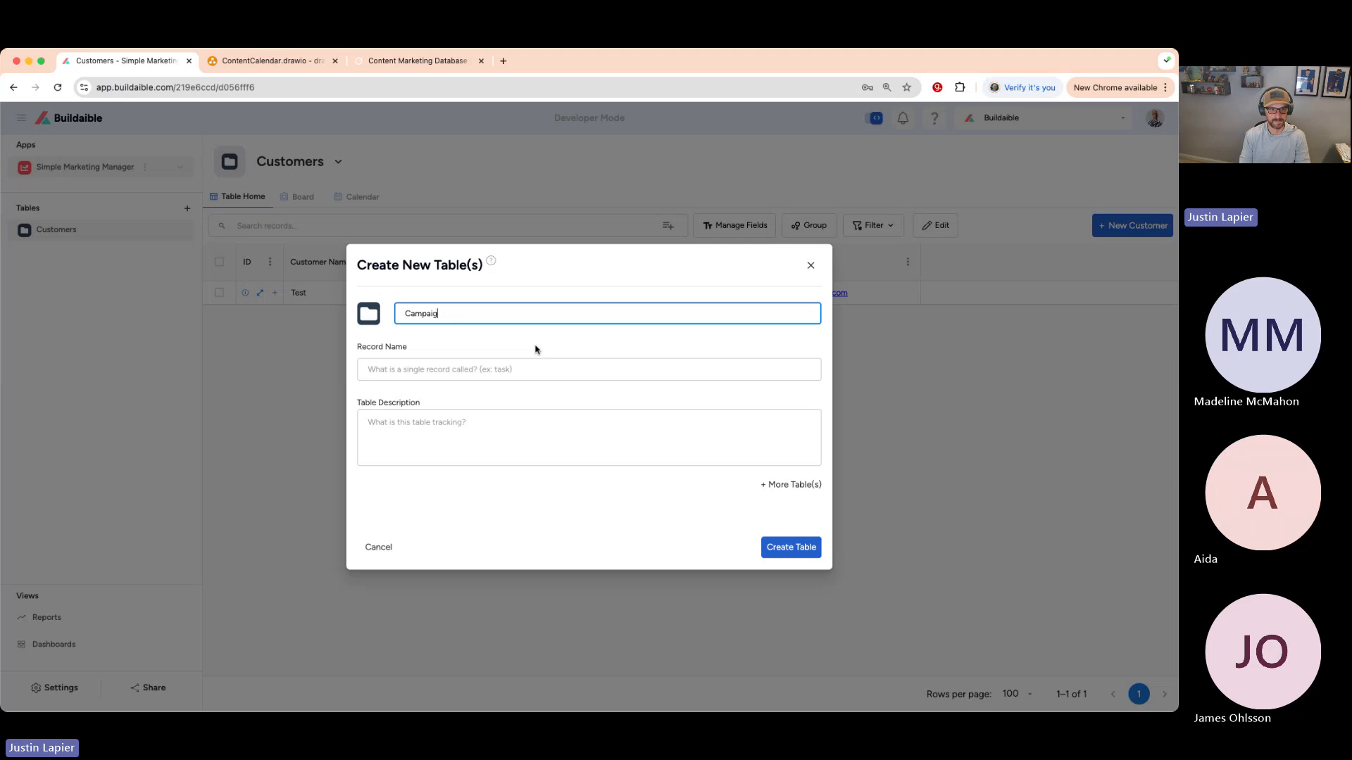
{"action": "type", "text": "ns"}
{"action": "left_click", "coordinate": [425, 351]}
{"action": "left_click", "coordinate": [425, 361]}
{"action": "type", "text": "Camp"}
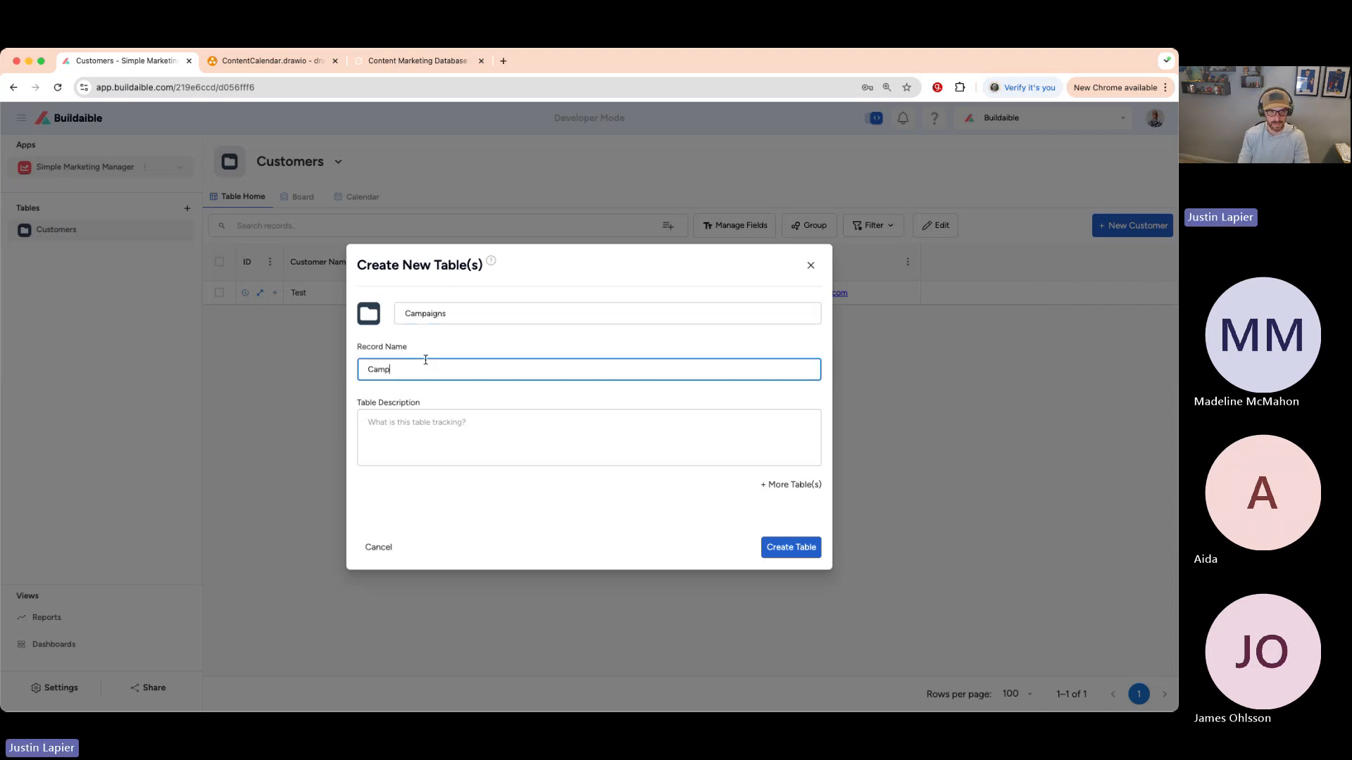
{"action": "left_click", "coordinate": [446, 340]}
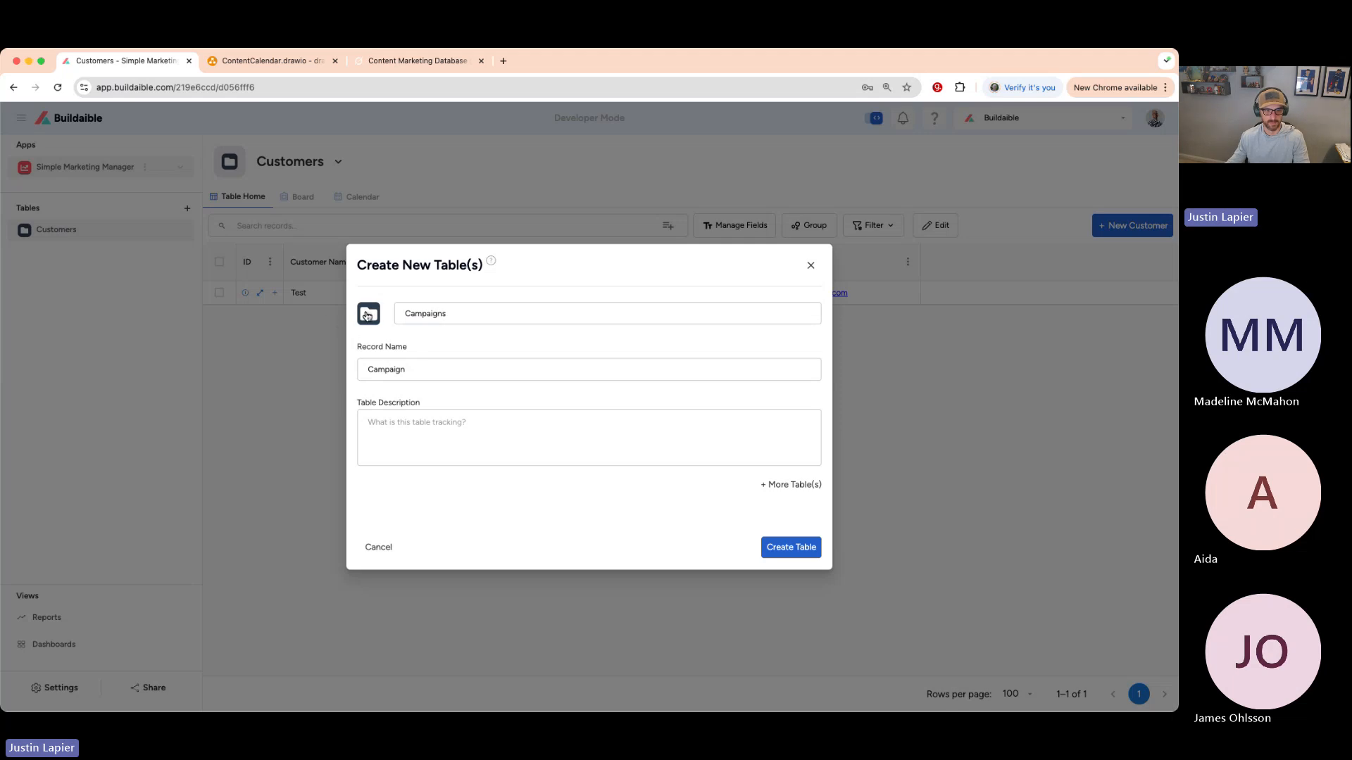
- Give the table an orange list icon and create the Campaigns table
{"action": "left_click", "coordinate": [366, 315]}
{"action": "scroll", "coordinate": [486, 438], "scroll_direction": "down", "scroll_amount": 1}
{"action": "scroll", "coordinate": [495, 438], "scroll_direction": "down", "scroll_amount": 2}
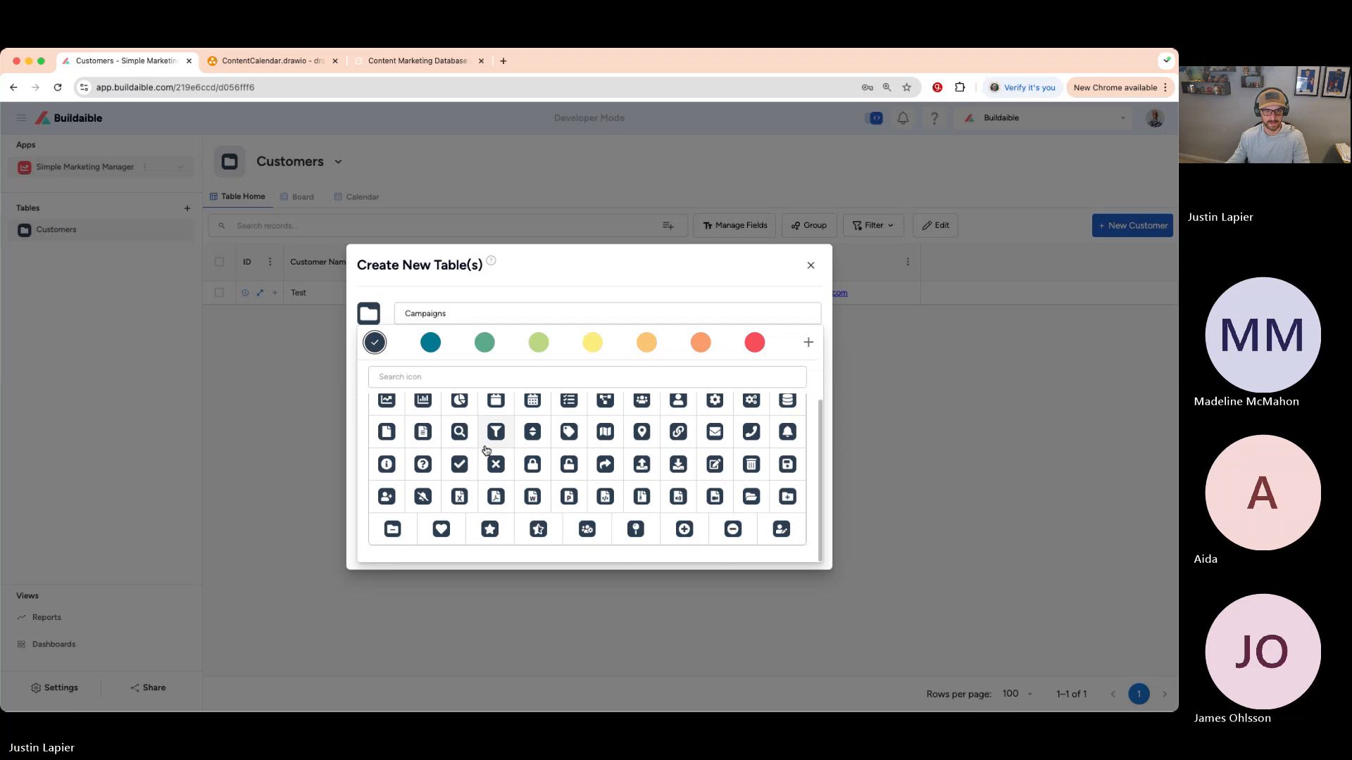
{"action": "scroll", "coordinate": [677, 460], "scroll_direction": "up", "scroll_amount": 2}
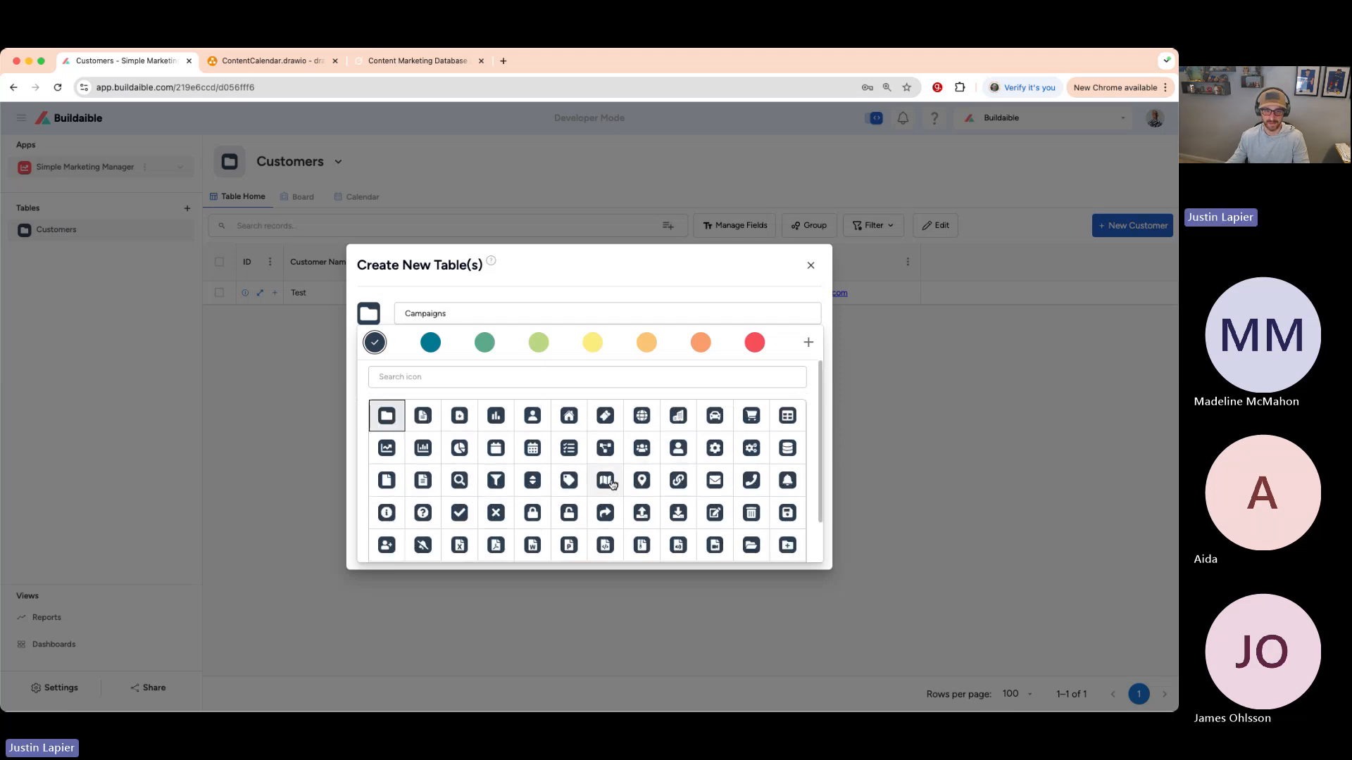
{"action": "scroll", "coordinate": [605, 486], "scroll_direction": "down", "scroll_amount": 2}
{"action": "scroll", "coordinate": [592, 483], "scroll_direction": "up", "scroll_amount": 2}
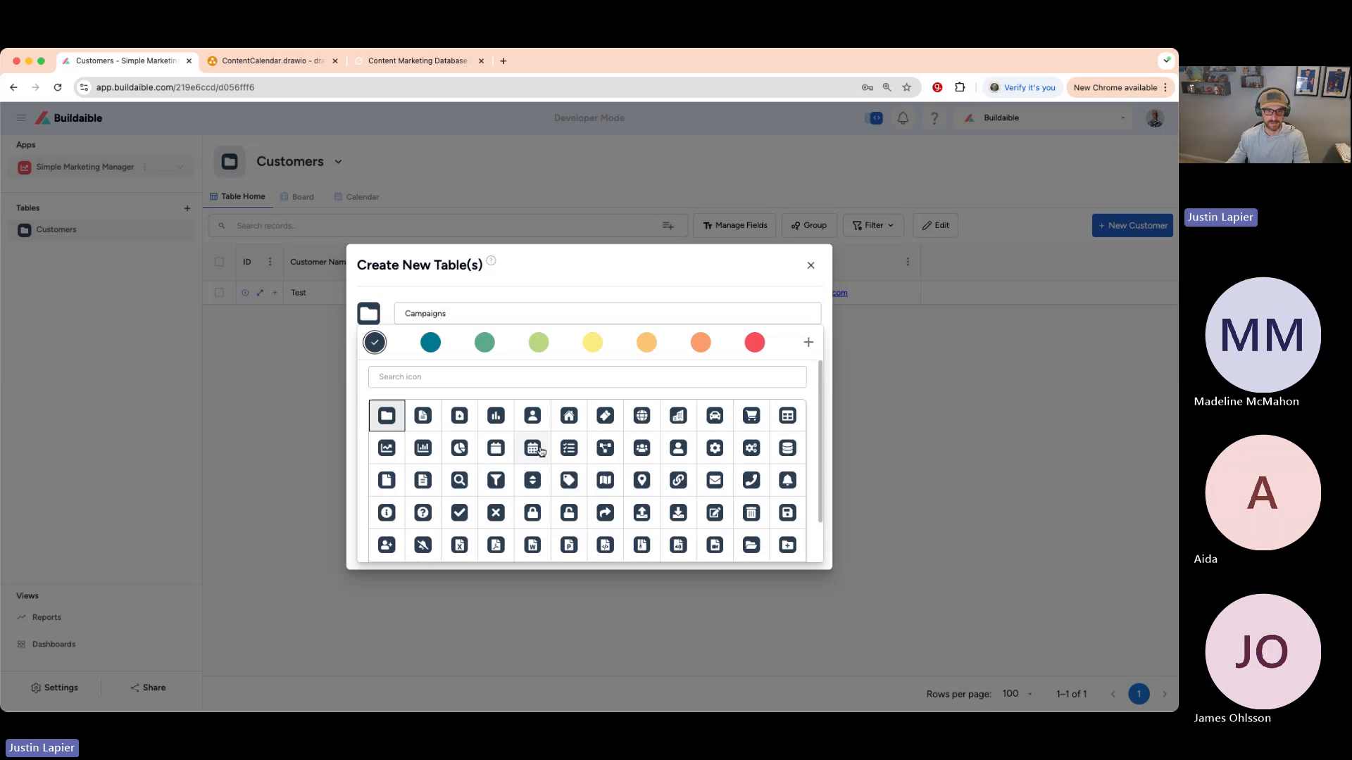
{"action": "left_click", "coordinate": [569, 447]}
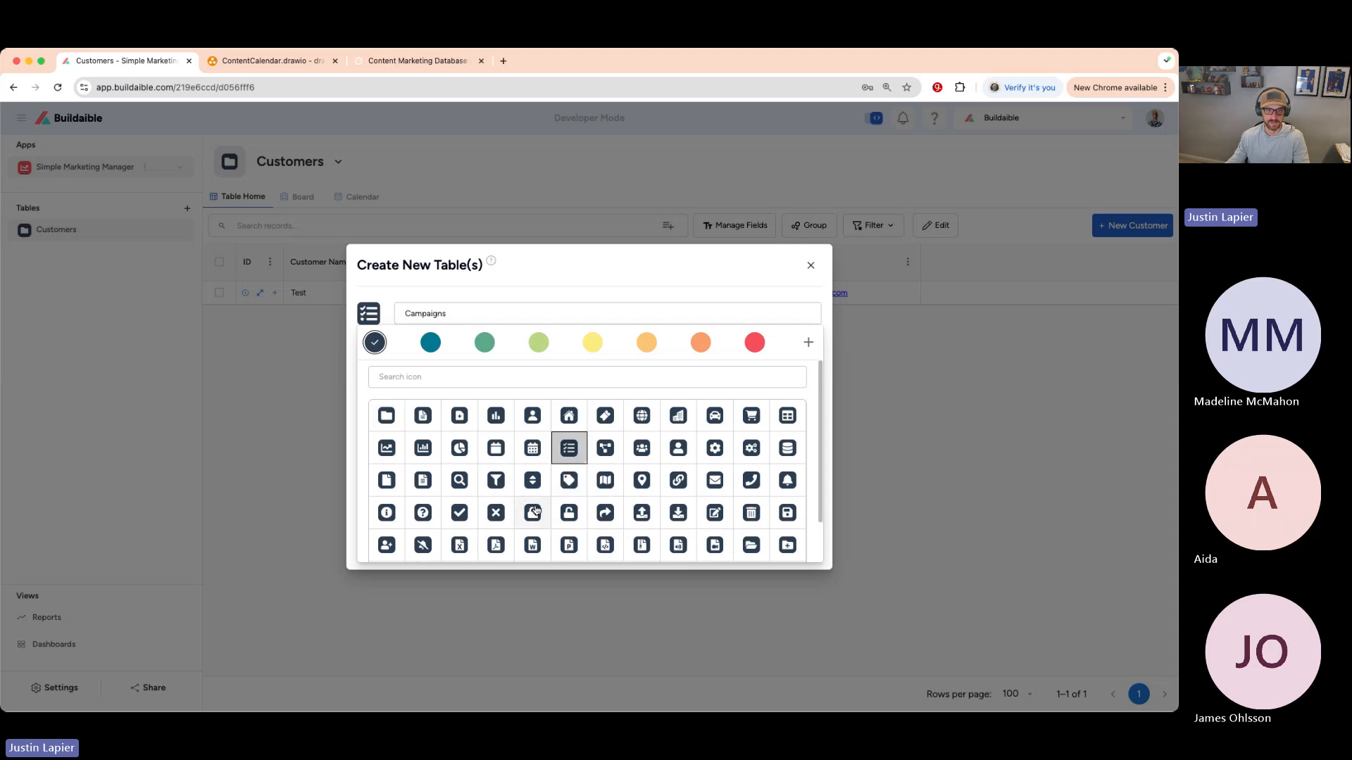
{"action": "left_click", "coordinate": [597, 345]}
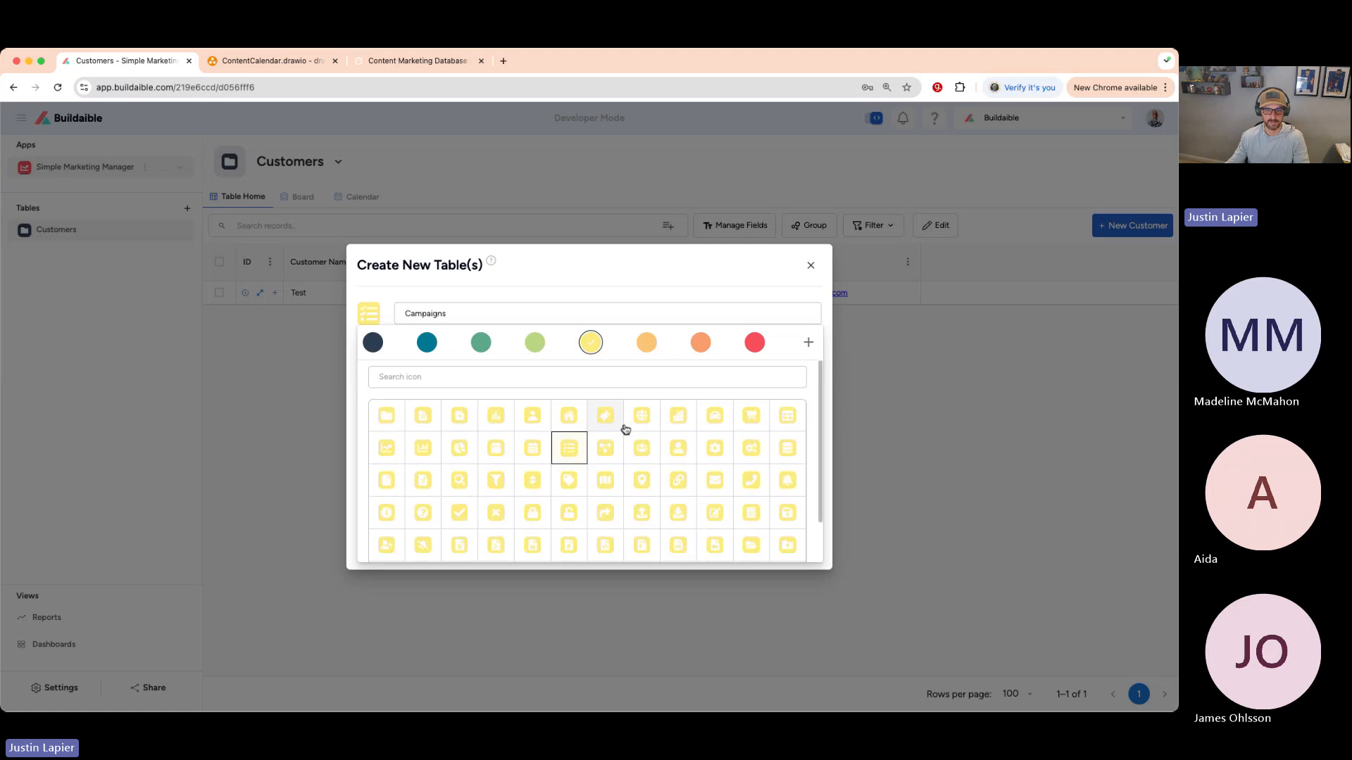
{"action": "left_click", "coordinate": [697, 343]}
{"action": "scroll", "coordinate": [661, 412], "scroll_direction": "down", "scroll_amount": 1}
{"action": "left_click", "coordinate": [567, 402]}
{"action": "left_click", "coordinate": [633, 281]}
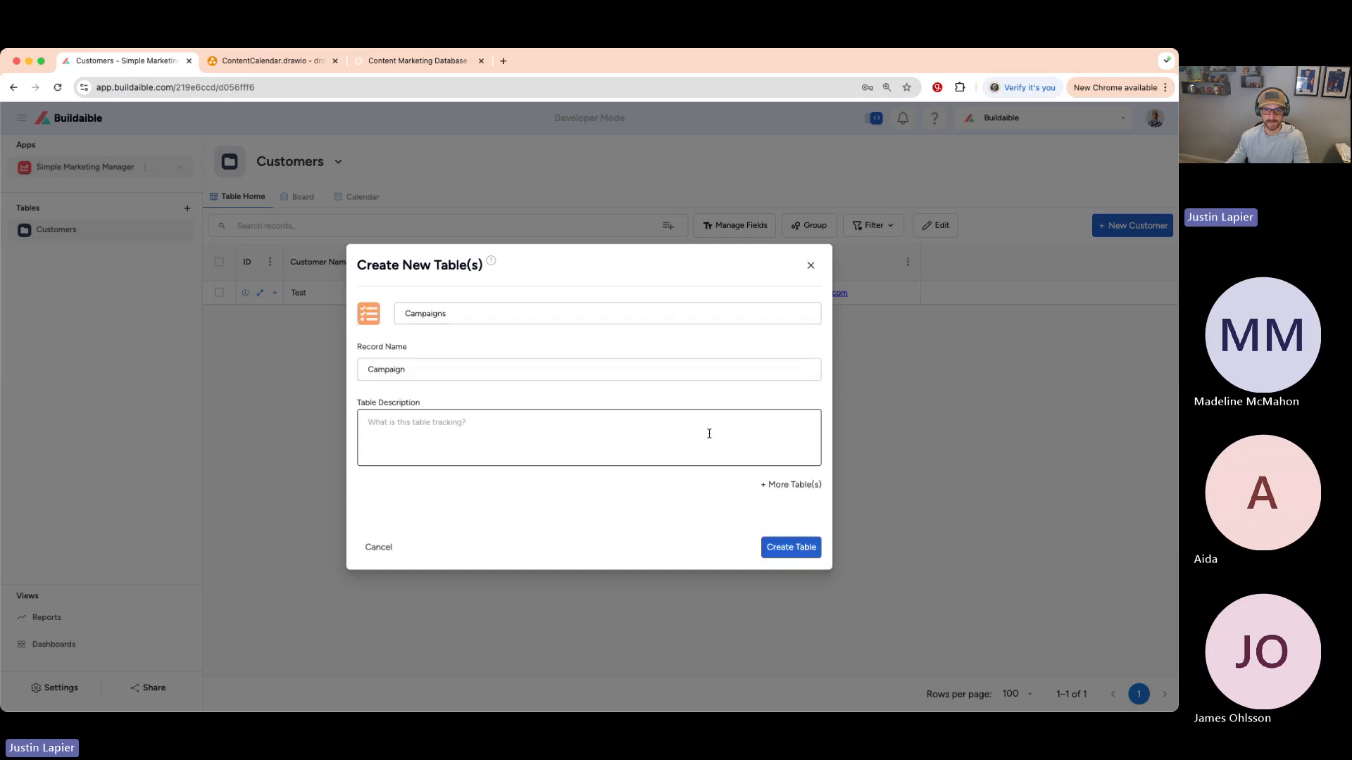
{"action": "left_click", "coordinate": [790, 550]}
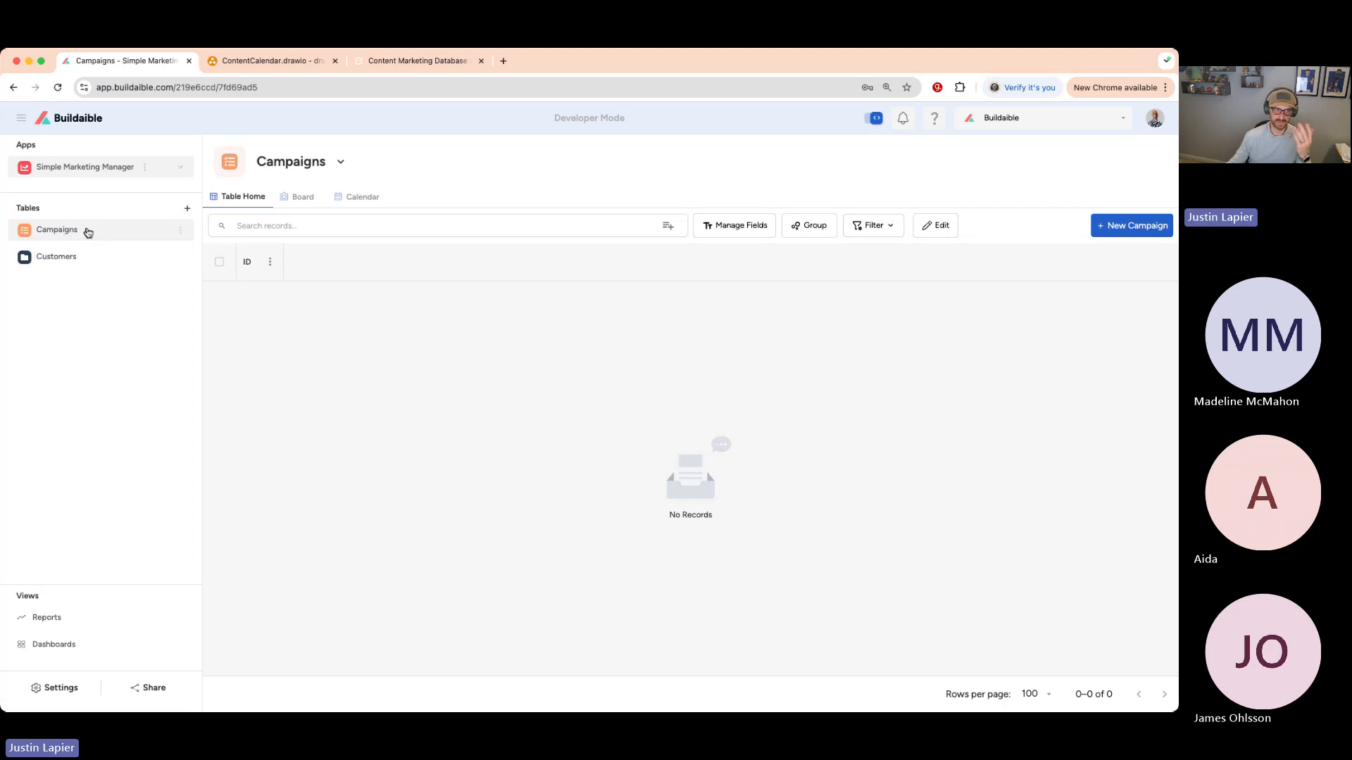
- Move Customers above Campaigns in the sidebar, then view the Campaigns field list
{"action": "left_click_drag", "start_coordinate": [99, 231], "coordinate": [98, 269]}
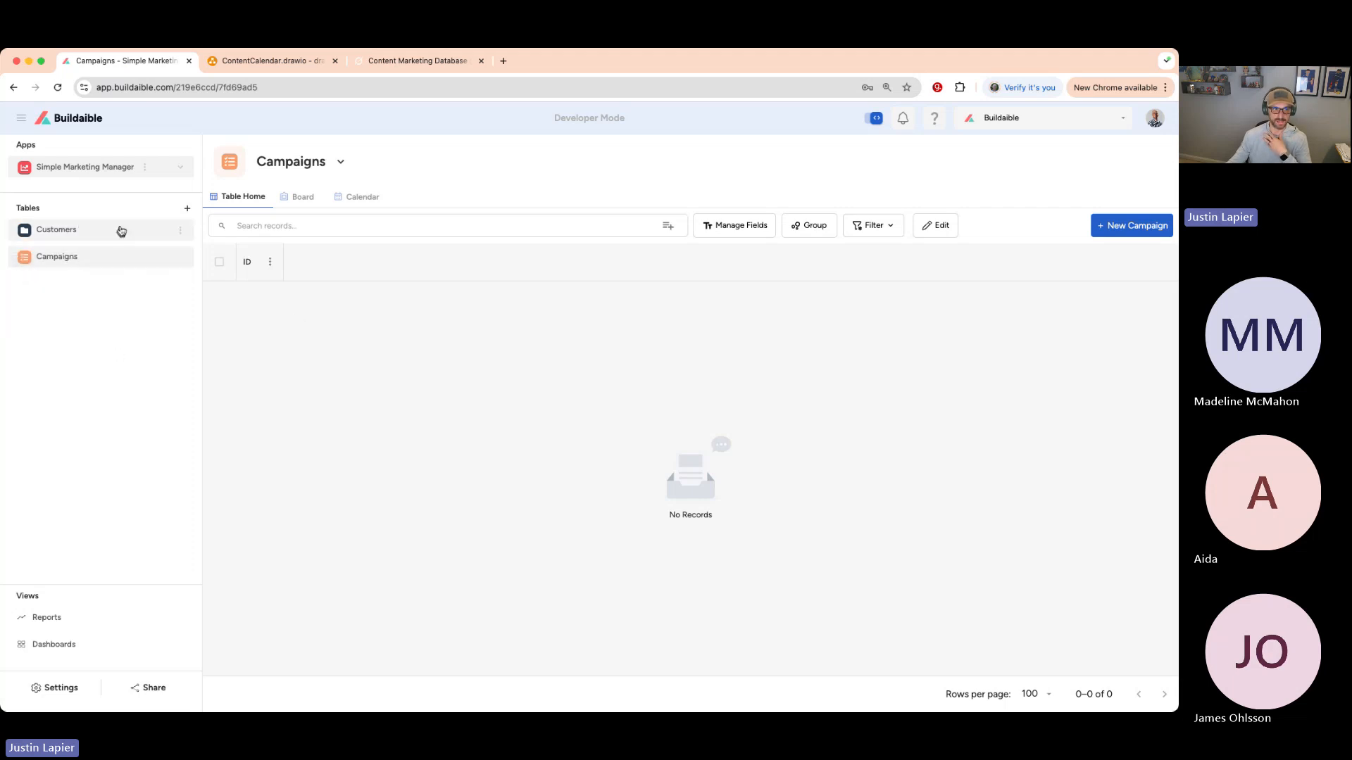
{"action": "mouse_move", "coordinate": [117, 234]}
{"action": "left_mouse_down"}
{"action": "mouse_move", "coordinate": [111, 263]}
{"action": "mouse_move", "coordinate": [106, 229]}
{"action": "left_mouse_up"}
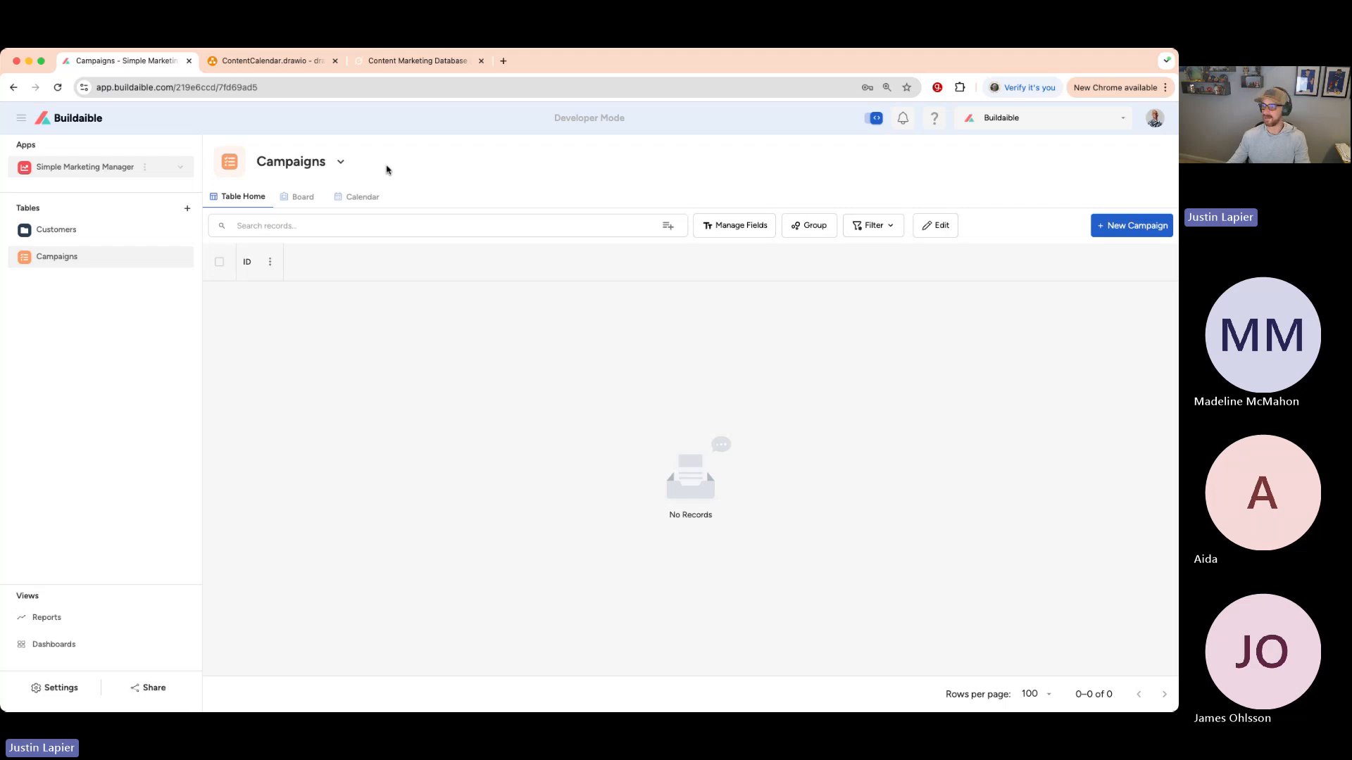
{"action": "left_click", "coordinate": [285, 62]}
{"action": "left_click", "coordinate": [148, 64]}
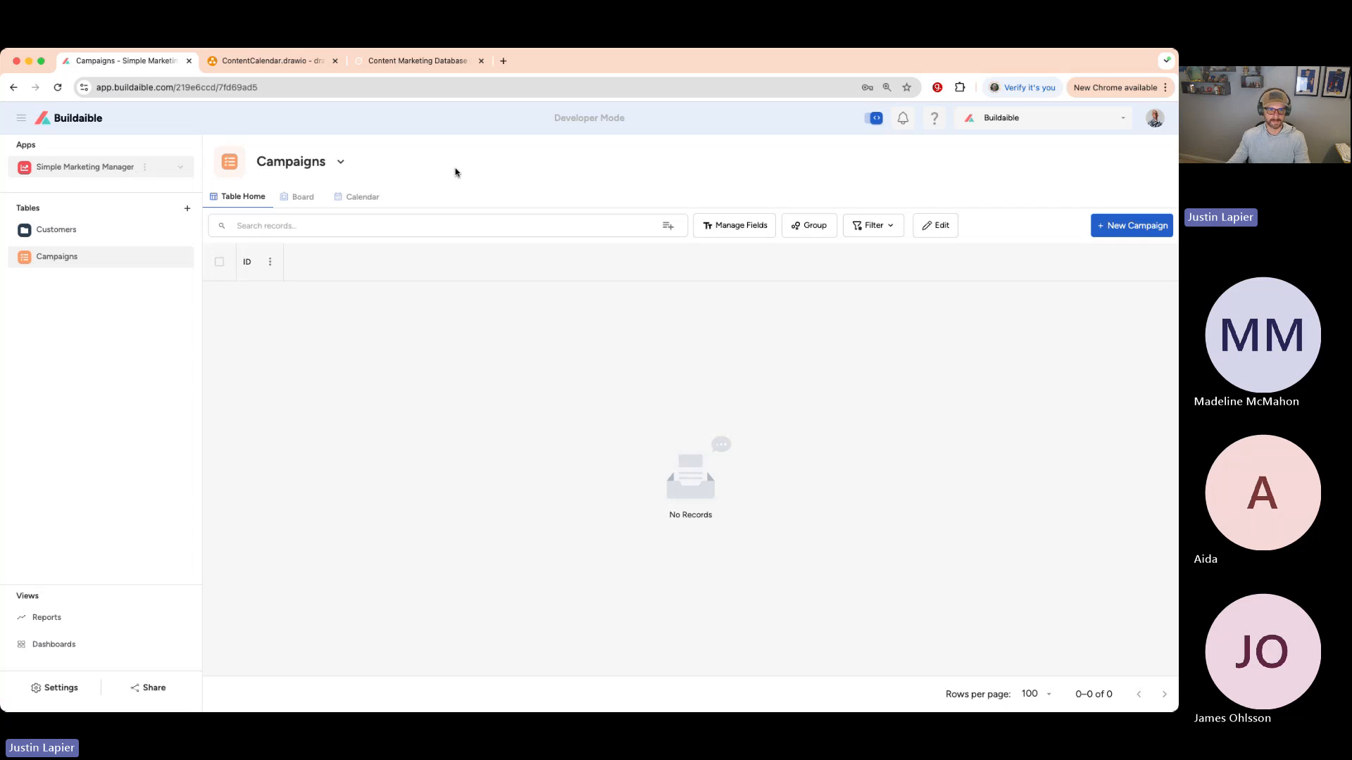
{"action": "left_click", "coordinate": [725, 231]}
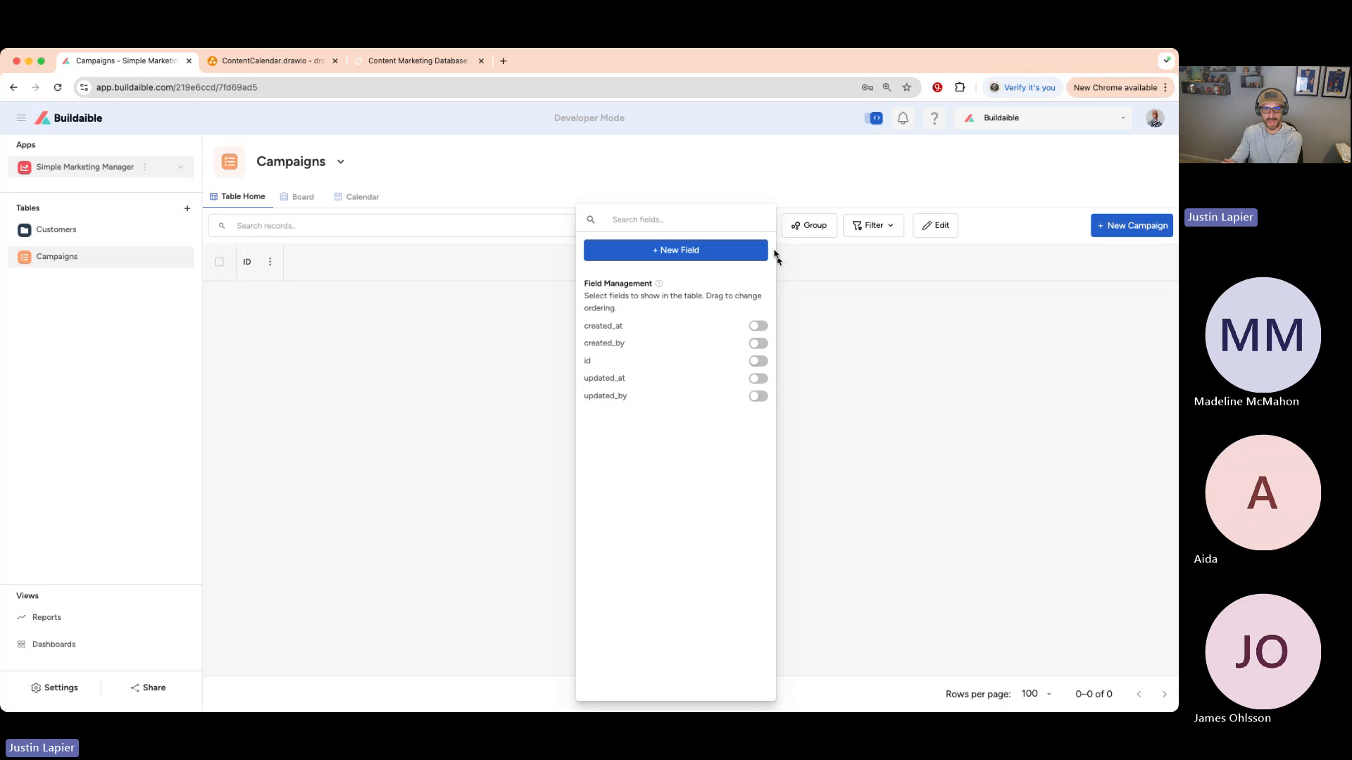
- Go to the Campaigns Table Settings Fields tab and start a new field
{"action": "left_click", "coordinate": [698, 172]}
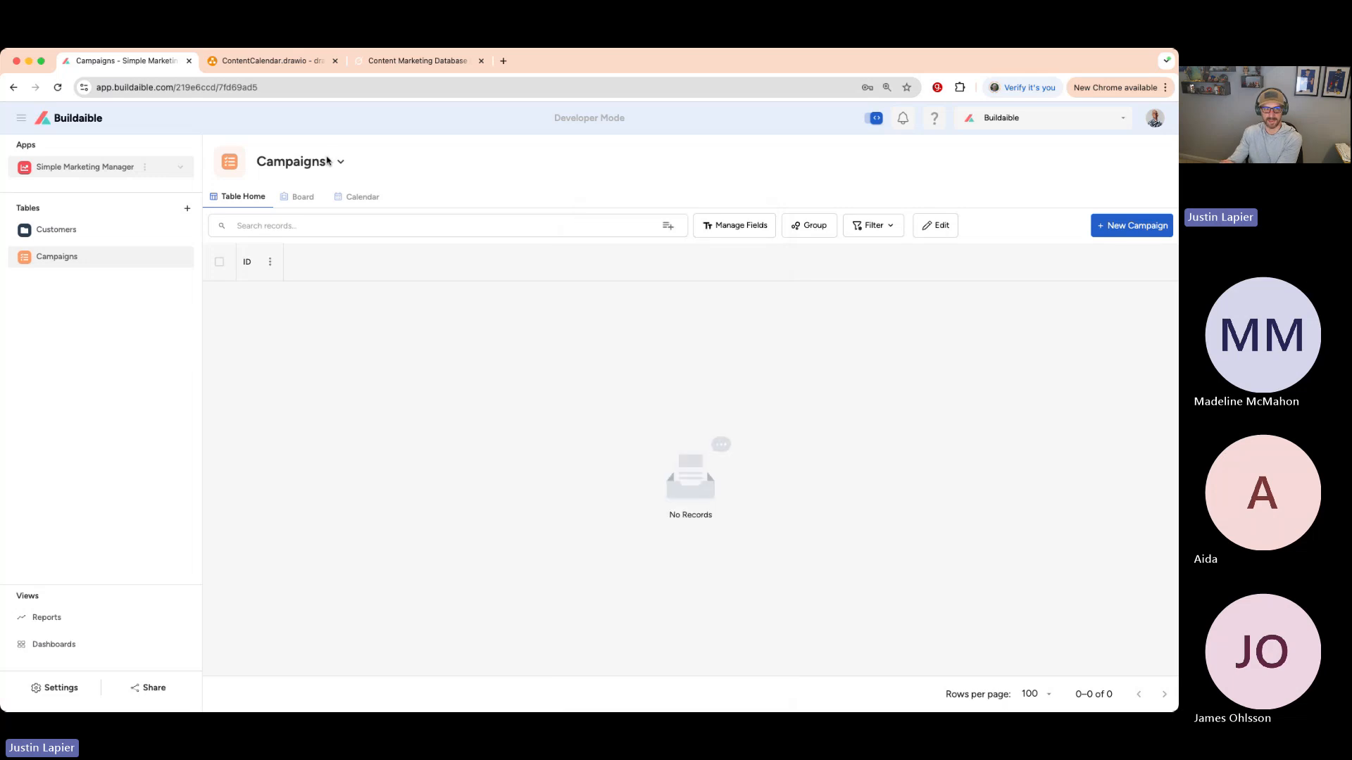
{"action": "left_click", "coordinate": [339, 164]}
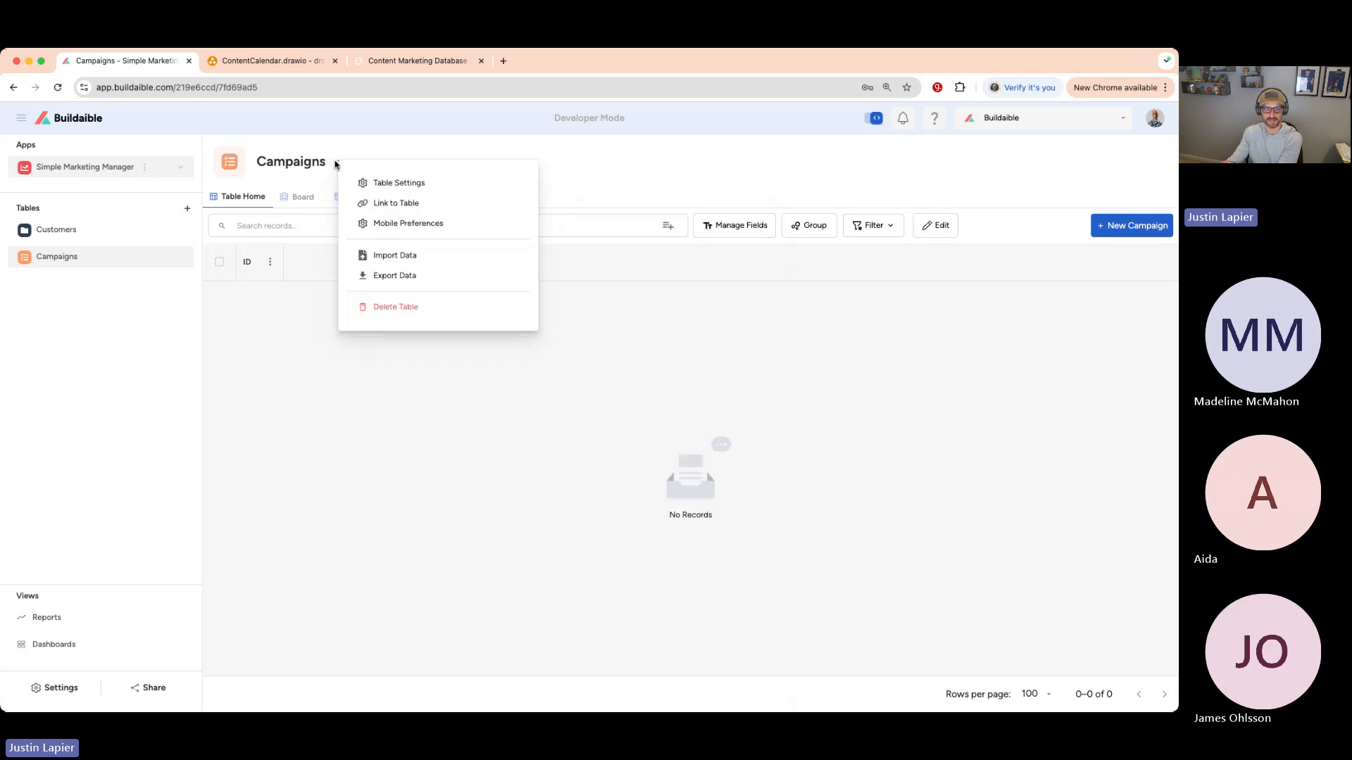
{"action": "left_click", "coordinate": [395, 184]}
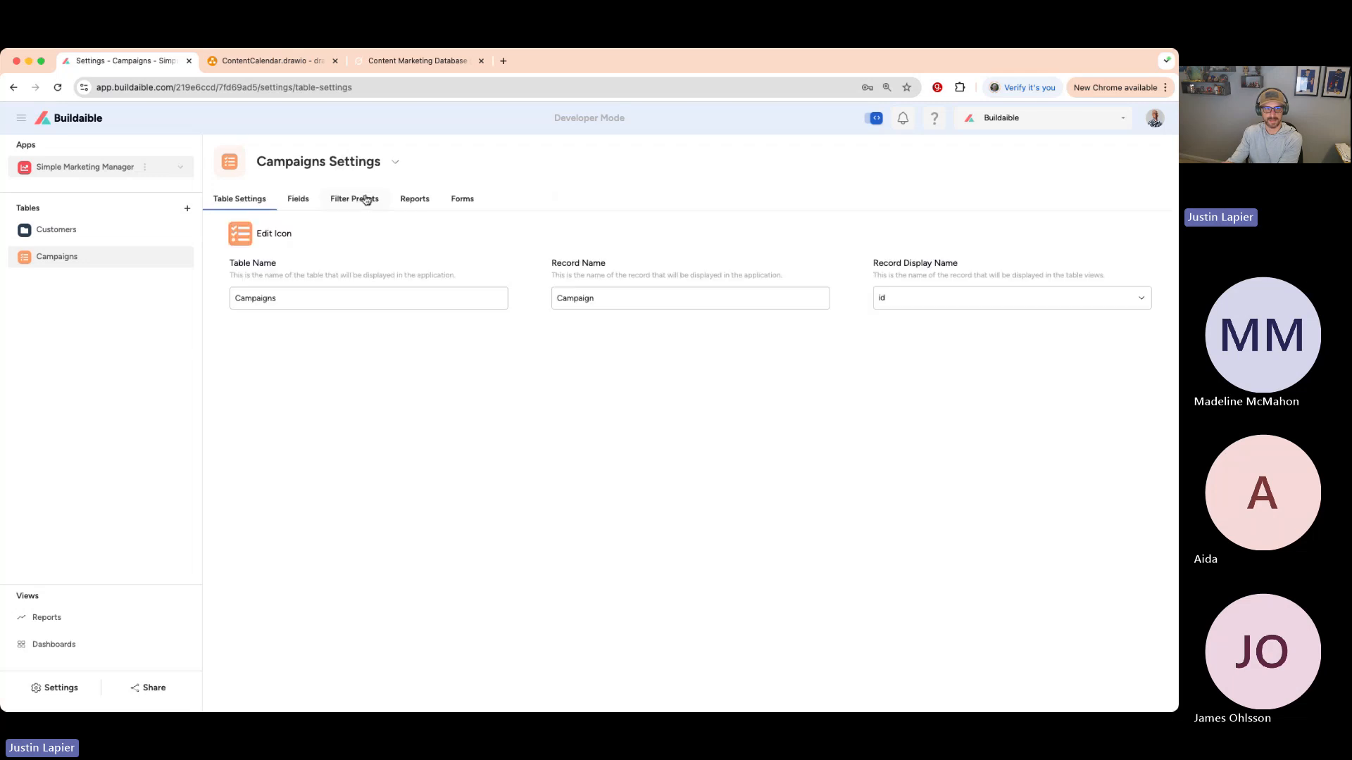
{"action": "left_click", "coordinate": [300, 199]}
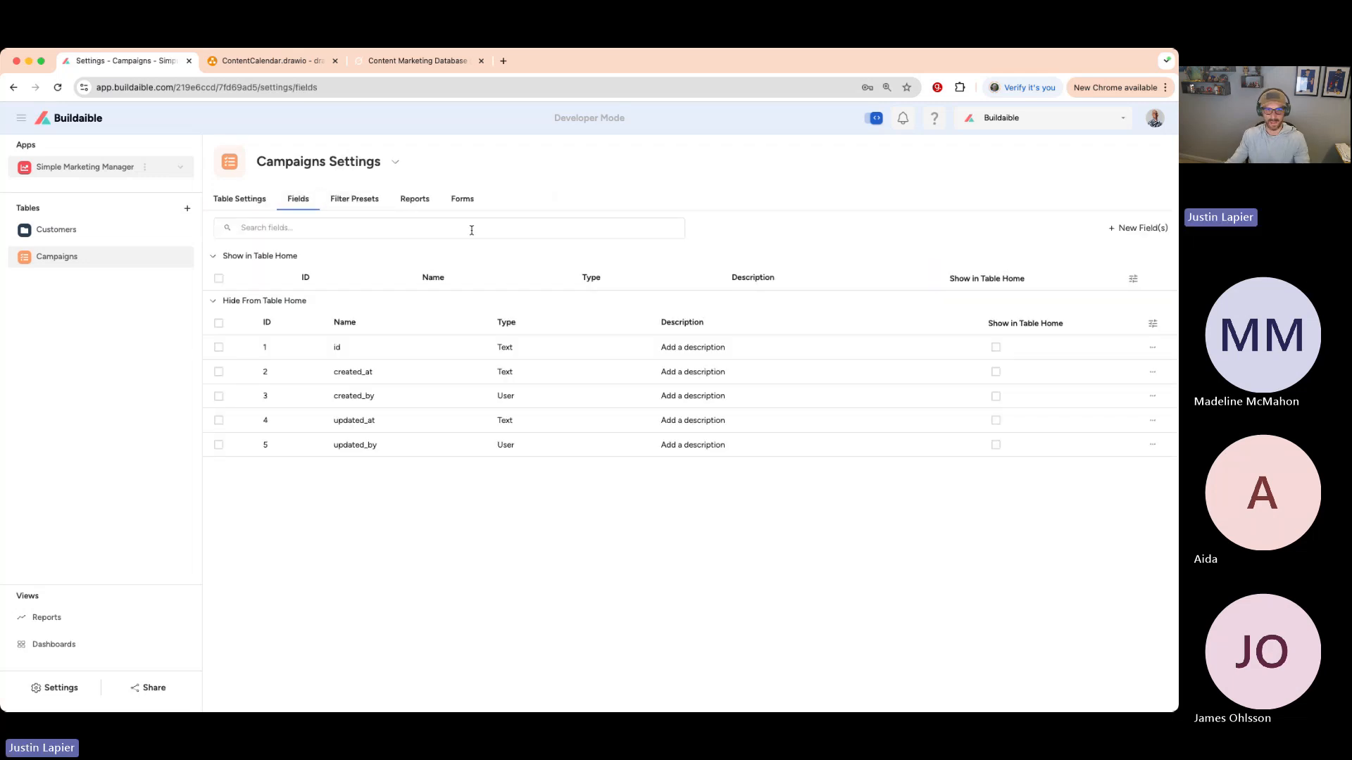
{"action": "left_click", "coordinate": [1137, 227]}
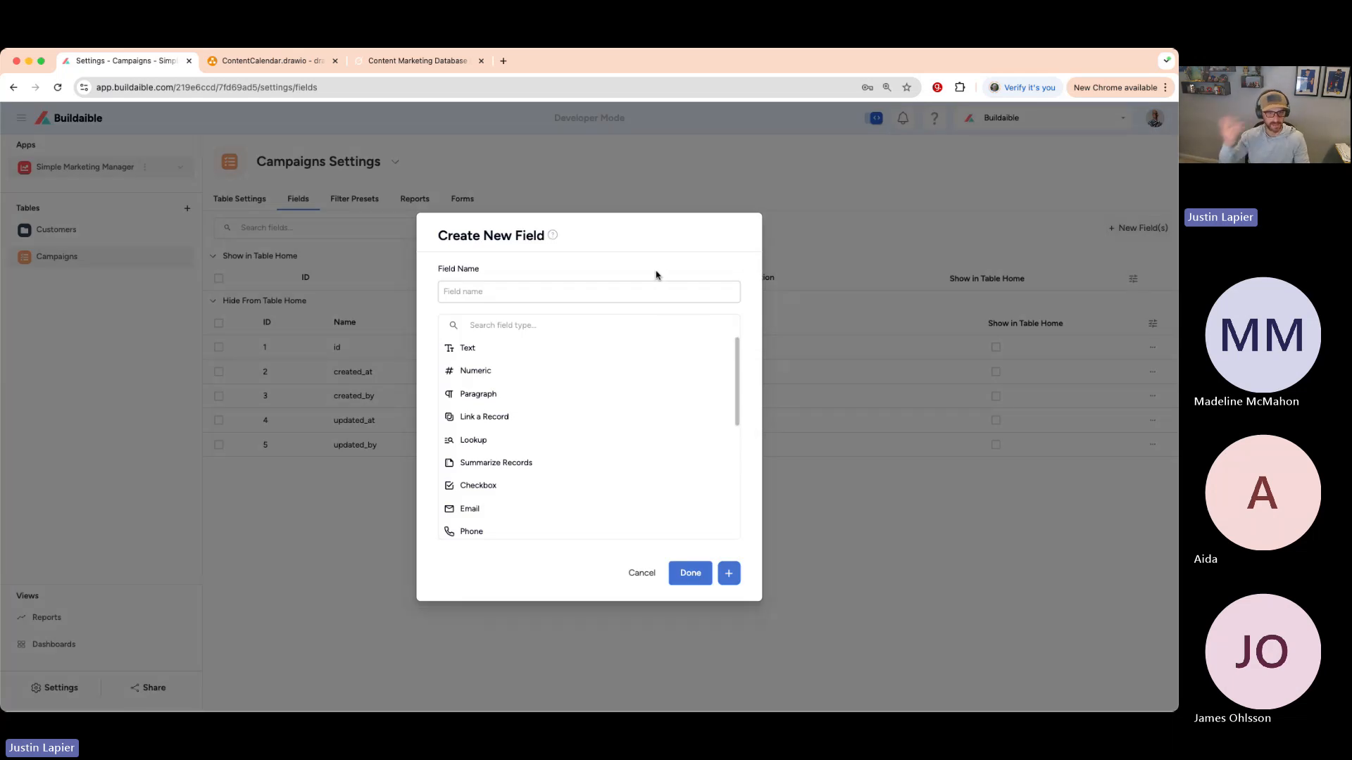
- Add a required Text field named Campaign Name
{"action": "left_click", "coordinate": [620, 287]}
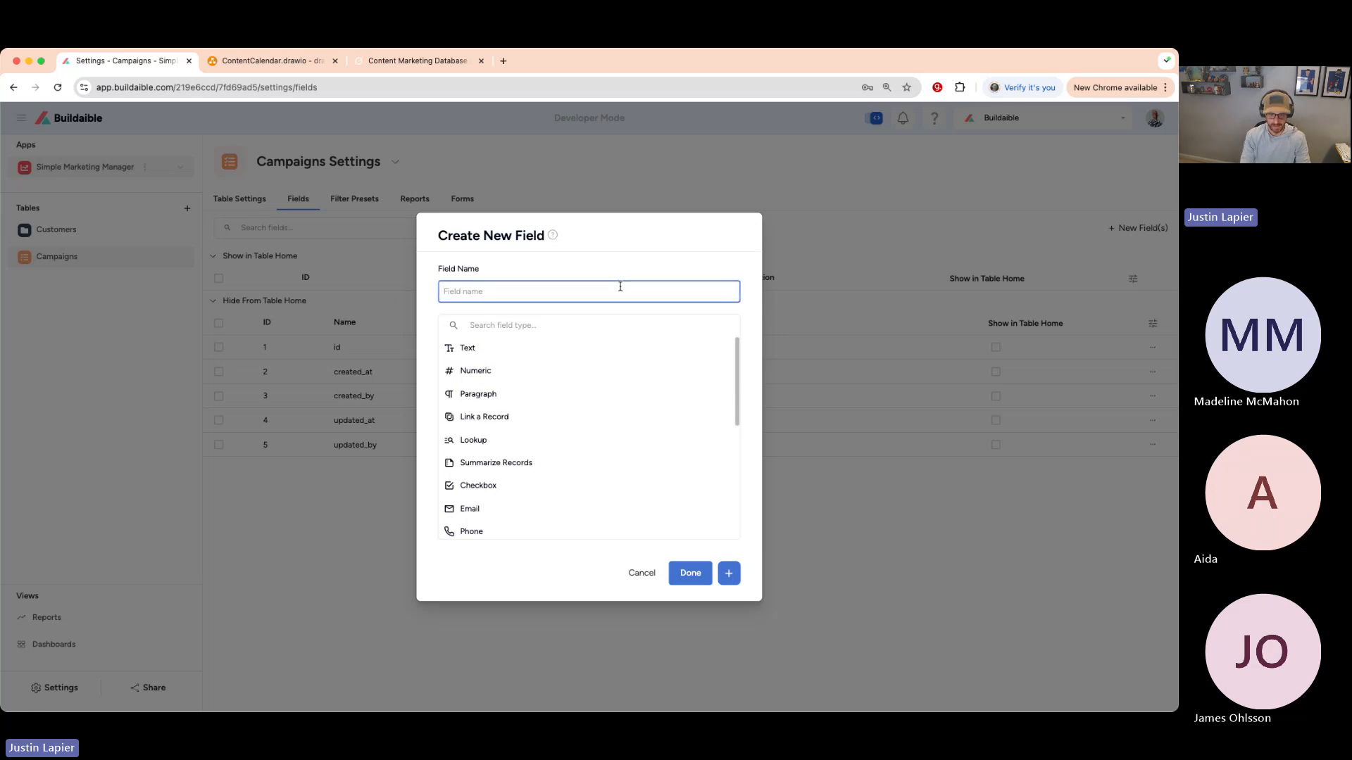
{"action": "type", "text": "Campaign Name"}
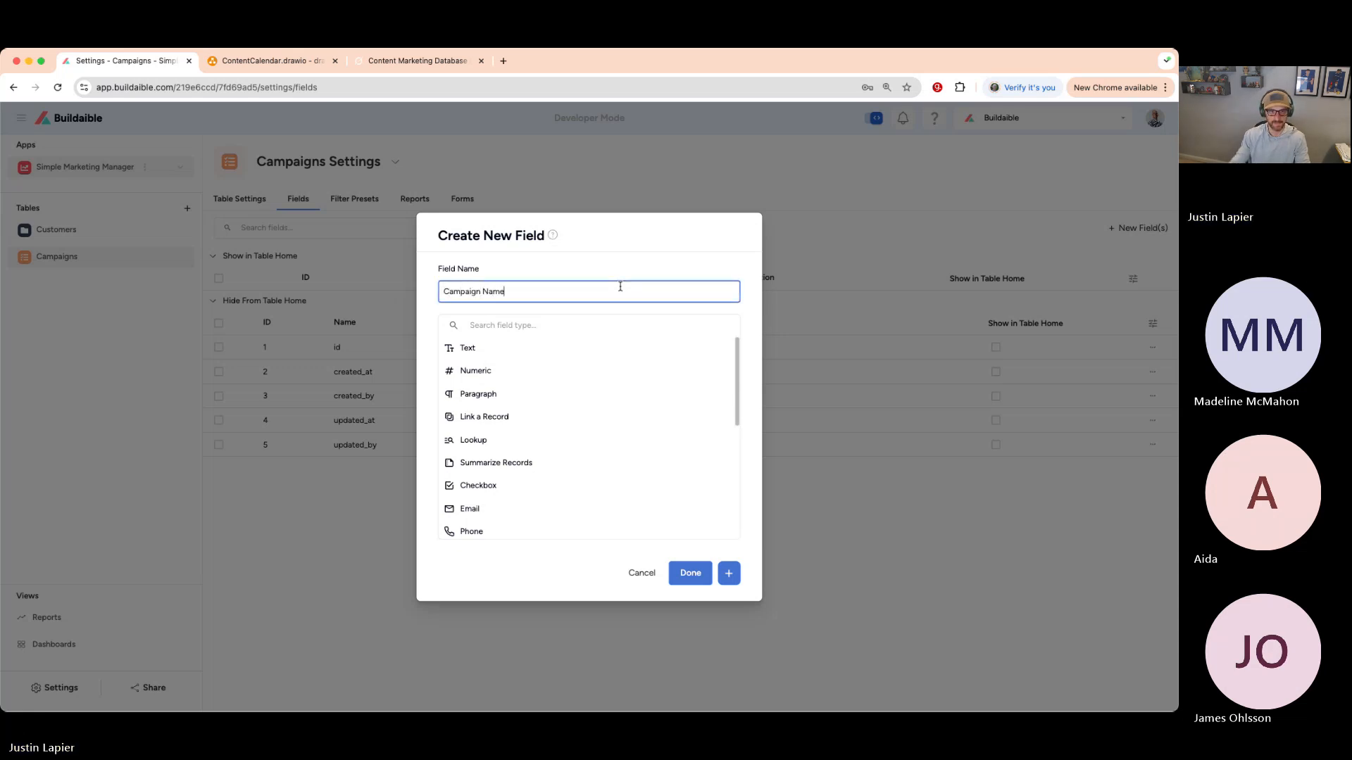
{"action": "left_click", "coordinate": [579, 348]}
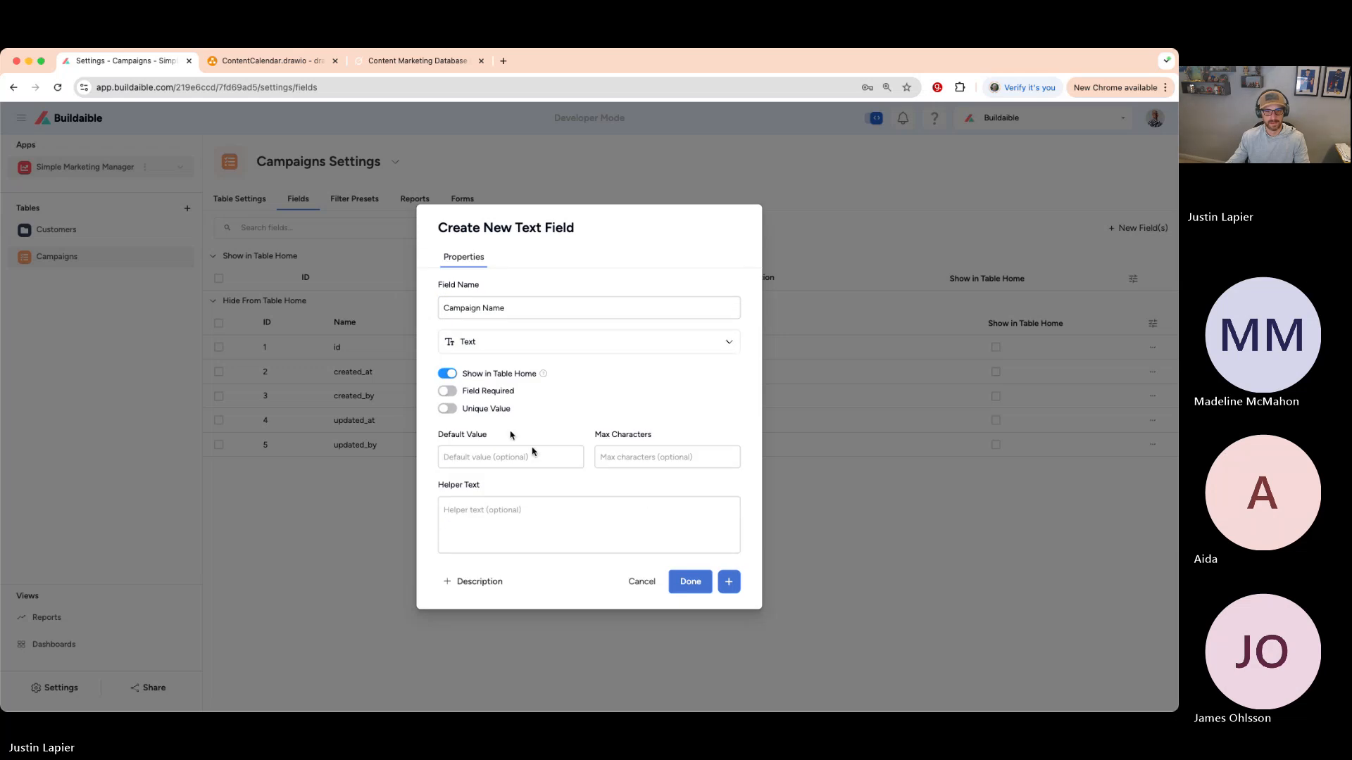
{"action": "left_click", "coordinate": [447, 391]}
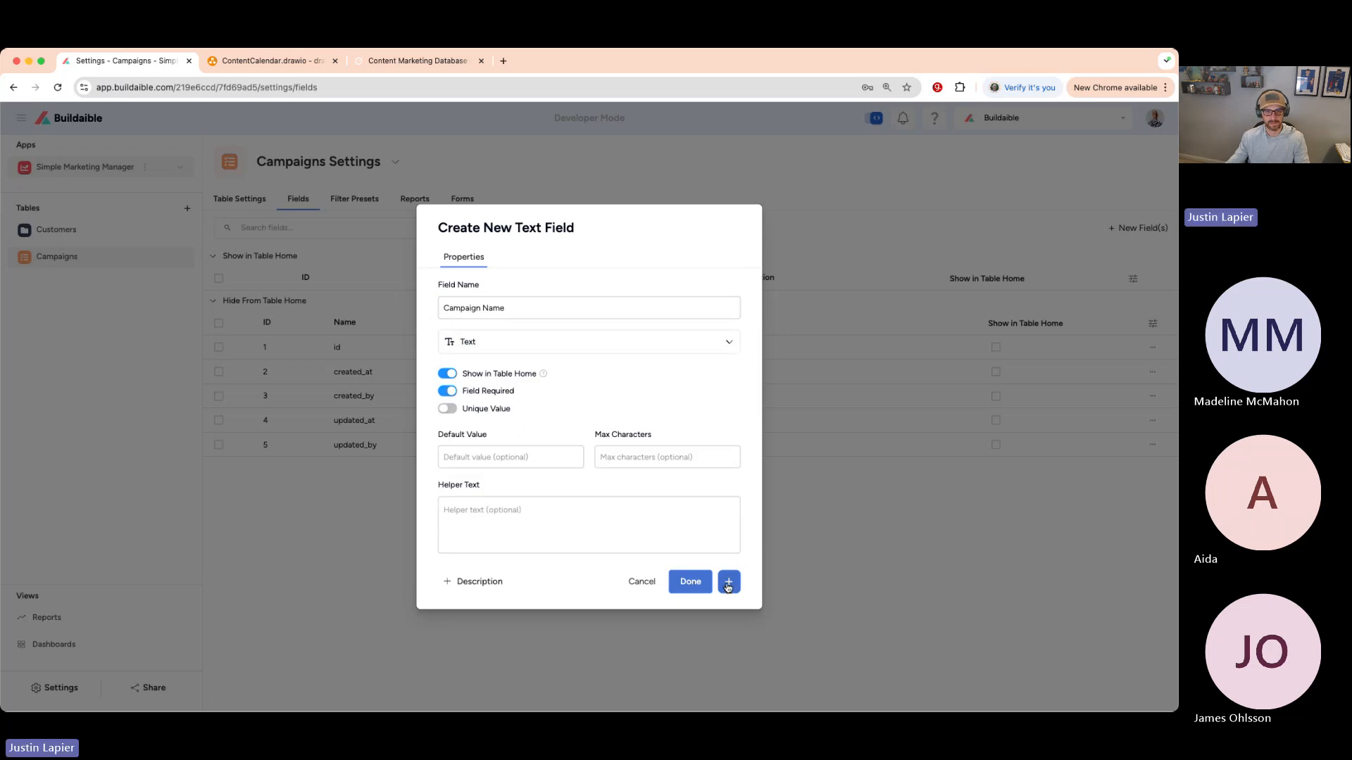
{"action": "left_click", "coordinate": [728, 582]}
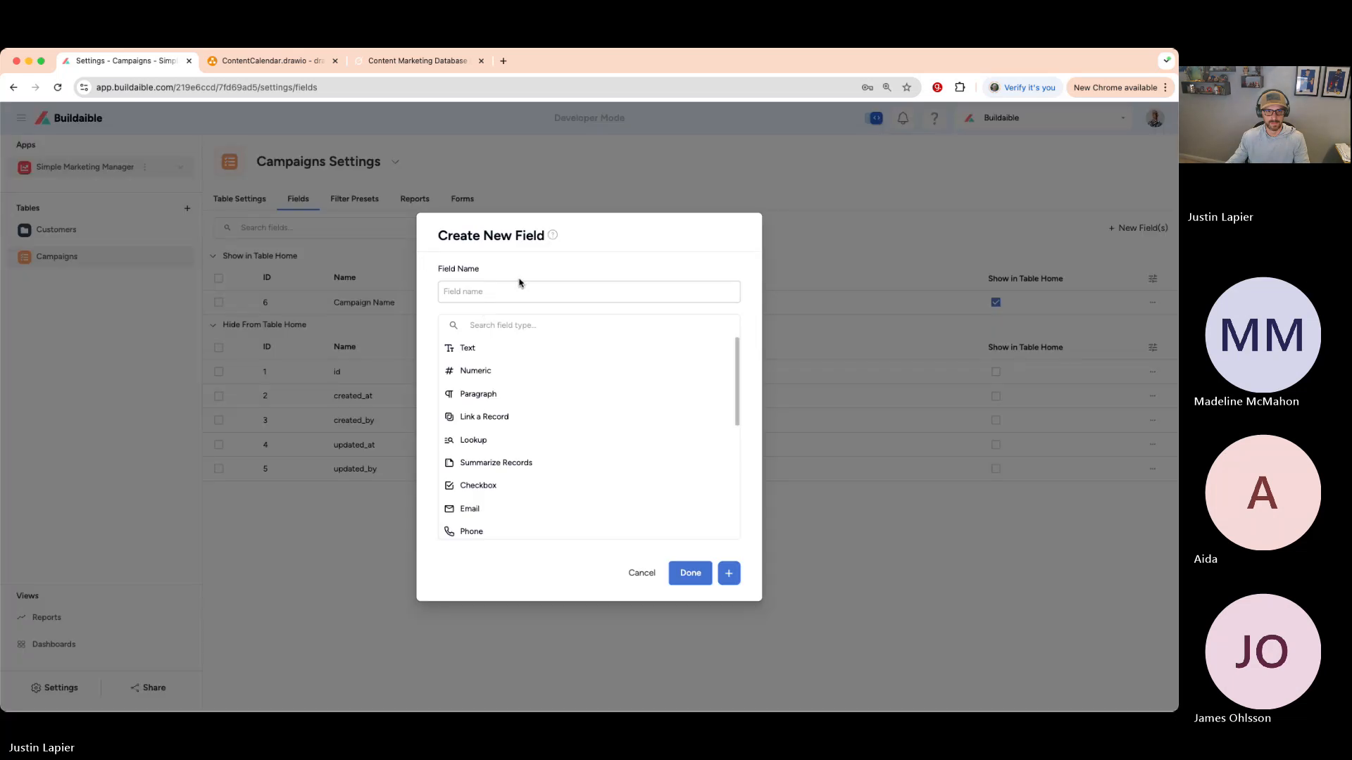
- Add a required Date field Campaign Start Date that defaults to the current date
{"action": "left_click", "coordinate": [517, 283]}
{"action": "type", "text": "Campai"}
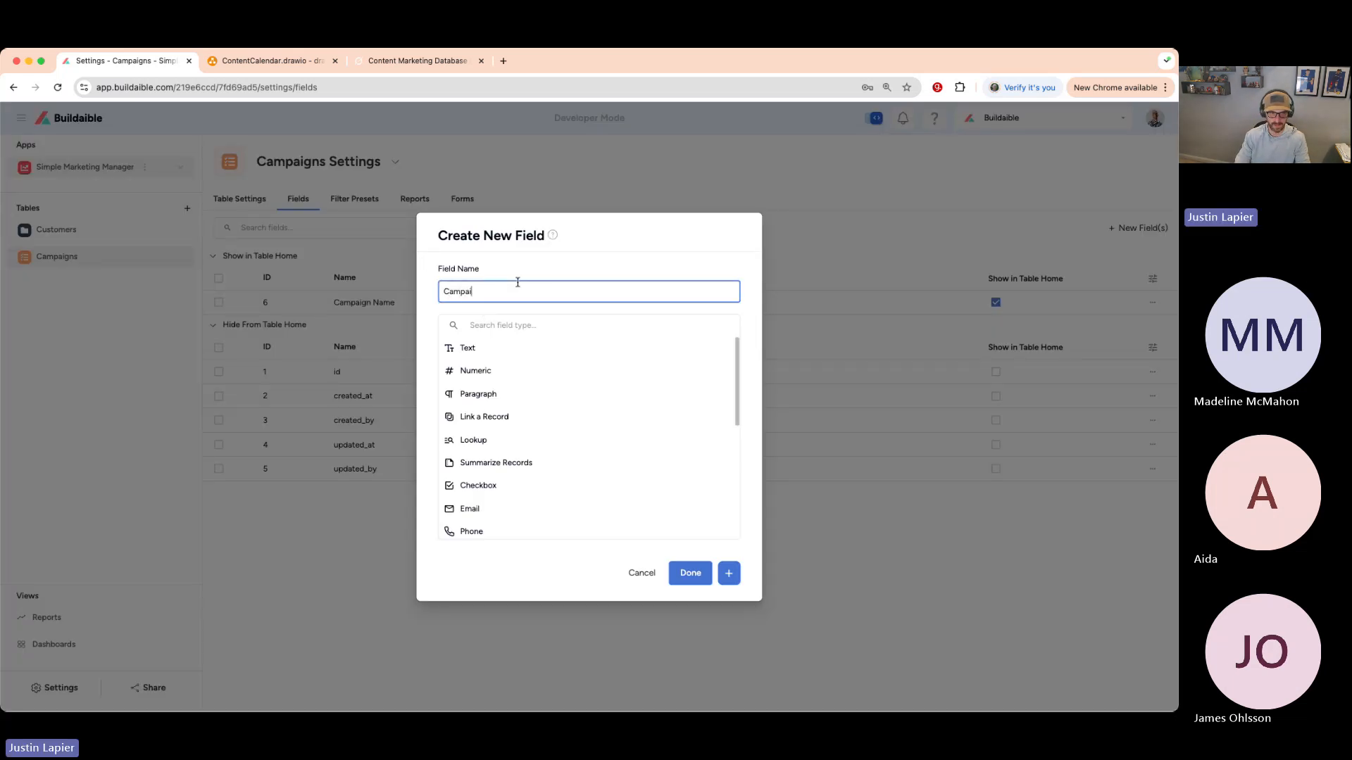
{"action": "type", "text": "gn Start Date"}
{"action": "scroll", "coordinate": [499, 419], "scroll_direction": "down", "scroll_amount": 2}
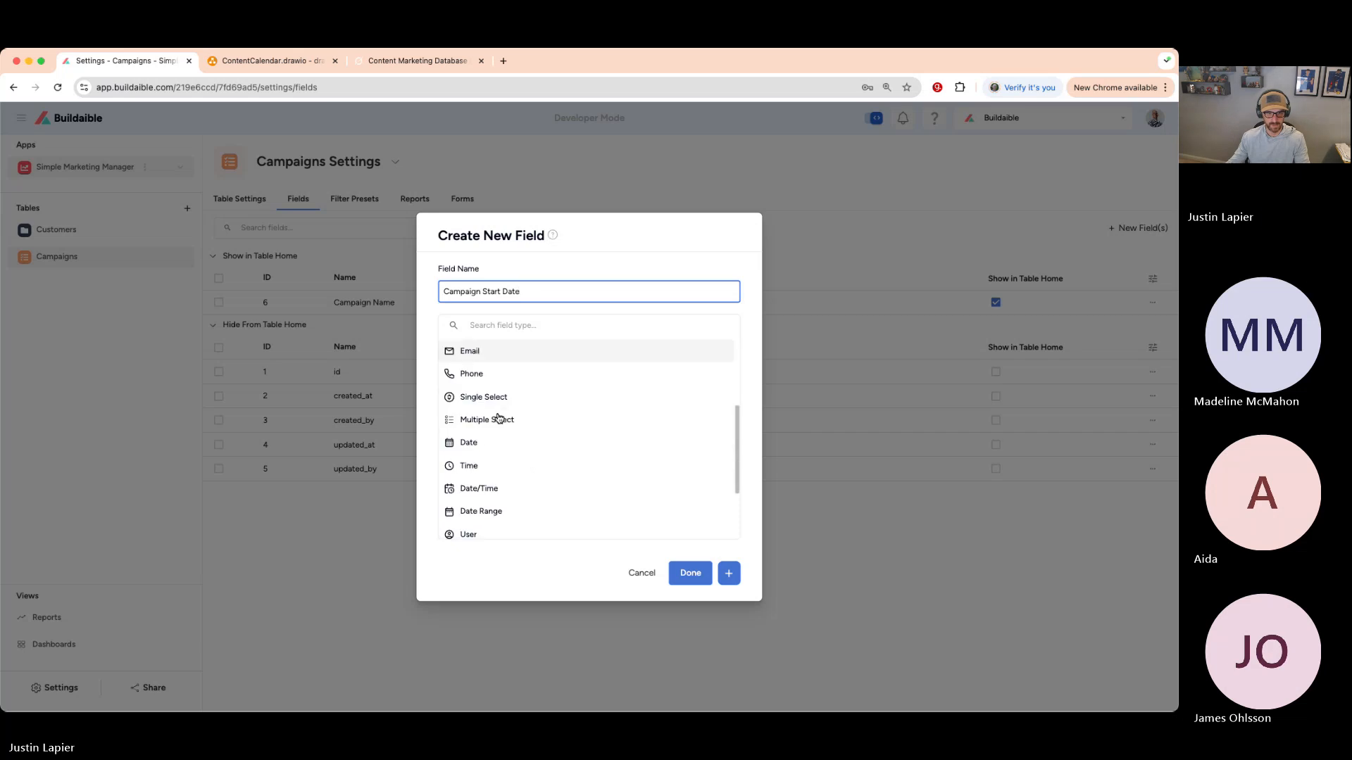
{"action": "scroll", "coordinate": [500, 418], "scroll_direction": "down", "scroll_amount": 2}
{"action": "left_click", "coordinate": [499, 443]}
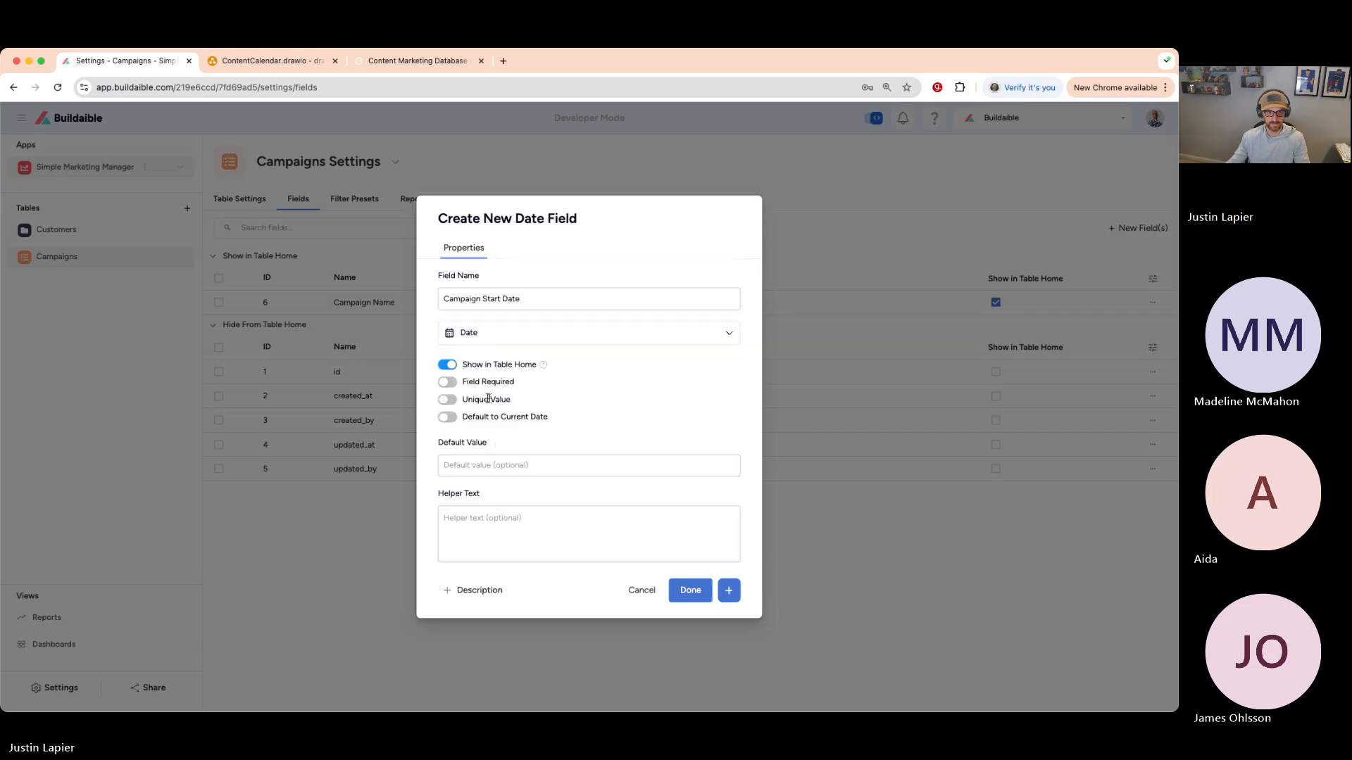
{"action": "left_click", "coordinate": [448, 382]}
{"action": "left_click", "coordinate": [451, 419]}
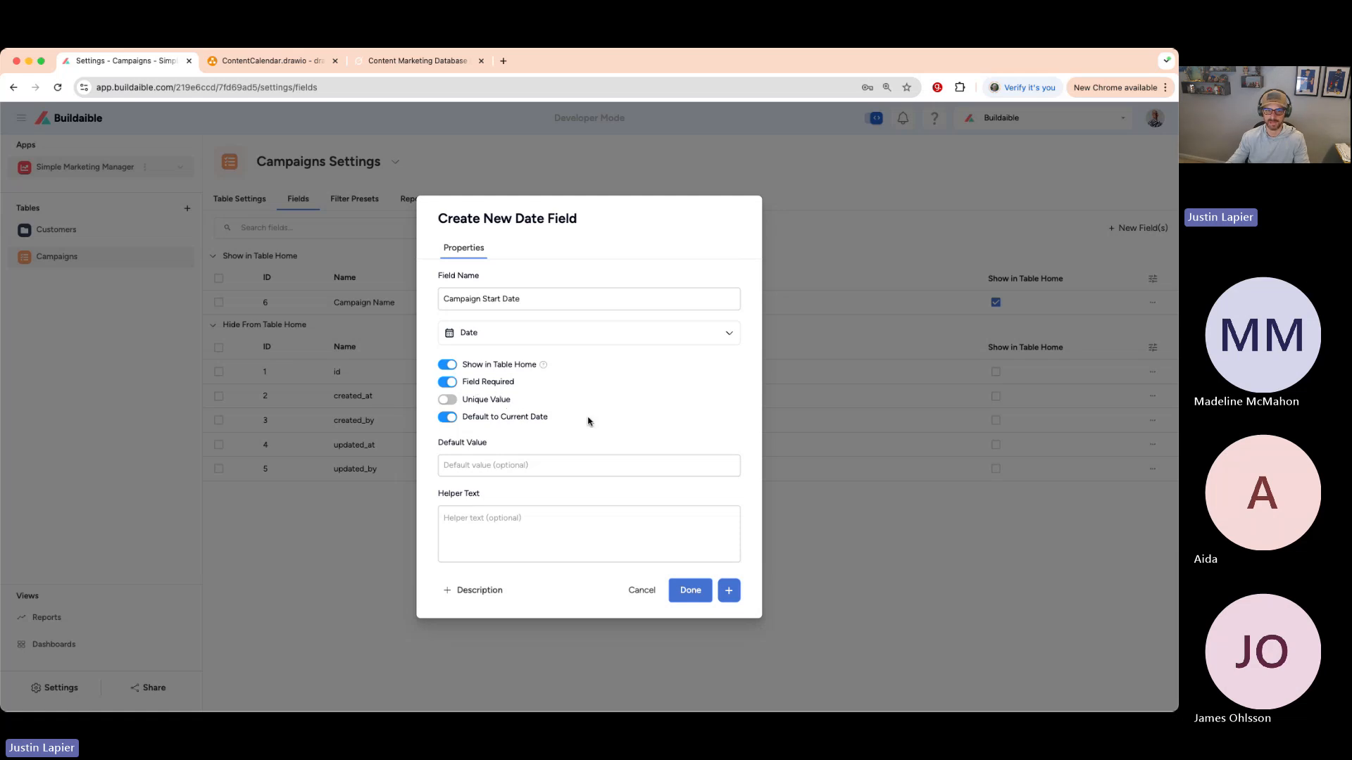
{"action": "left_click", "coordinate": [730, 595]}
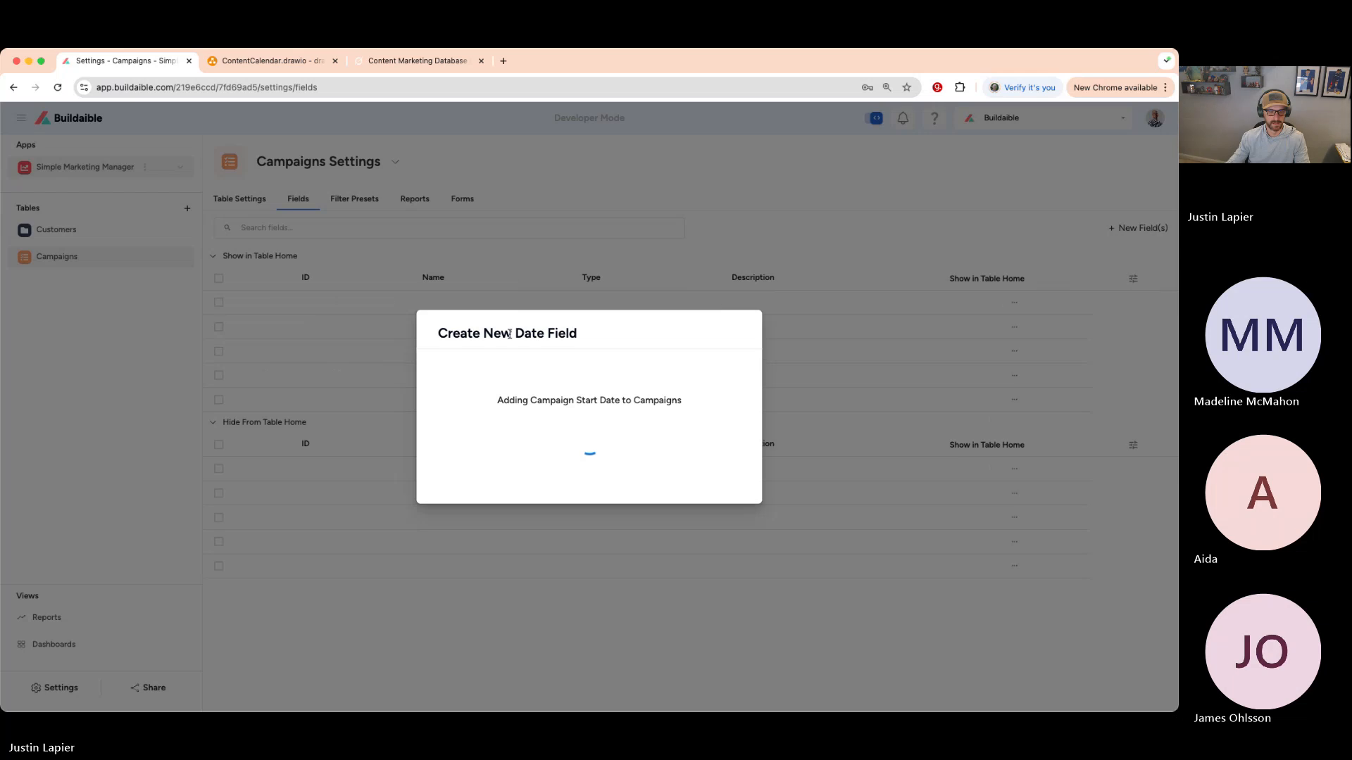
- Name the third field Campaign End Date
{"action": "type", "text": "Cmap"}
{"action": "key", "text": "BackSpace"}
{"action": "key", "text": "BackSpace"}
{"action": "key", "text": "BackSpace"}
{"action": "type", "text": "ampaign End Date"}
- Make Campaign End Date a Date field, save it, and begin naming another field
{"action": "scroll", "coordinate": [540, 408], "scroll_direction": "down", "scroll_amount": 3}
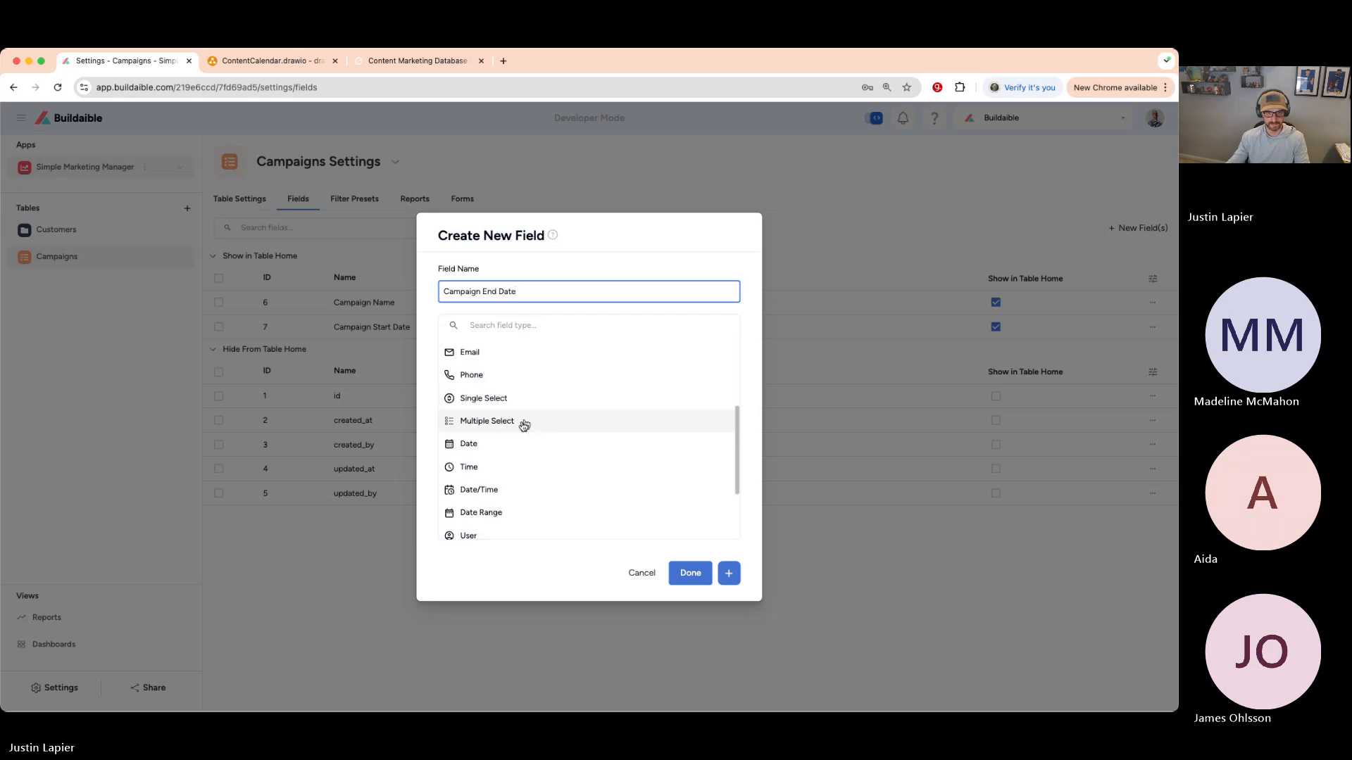
{"action": "left_click", "coordinate": [486, 424]}
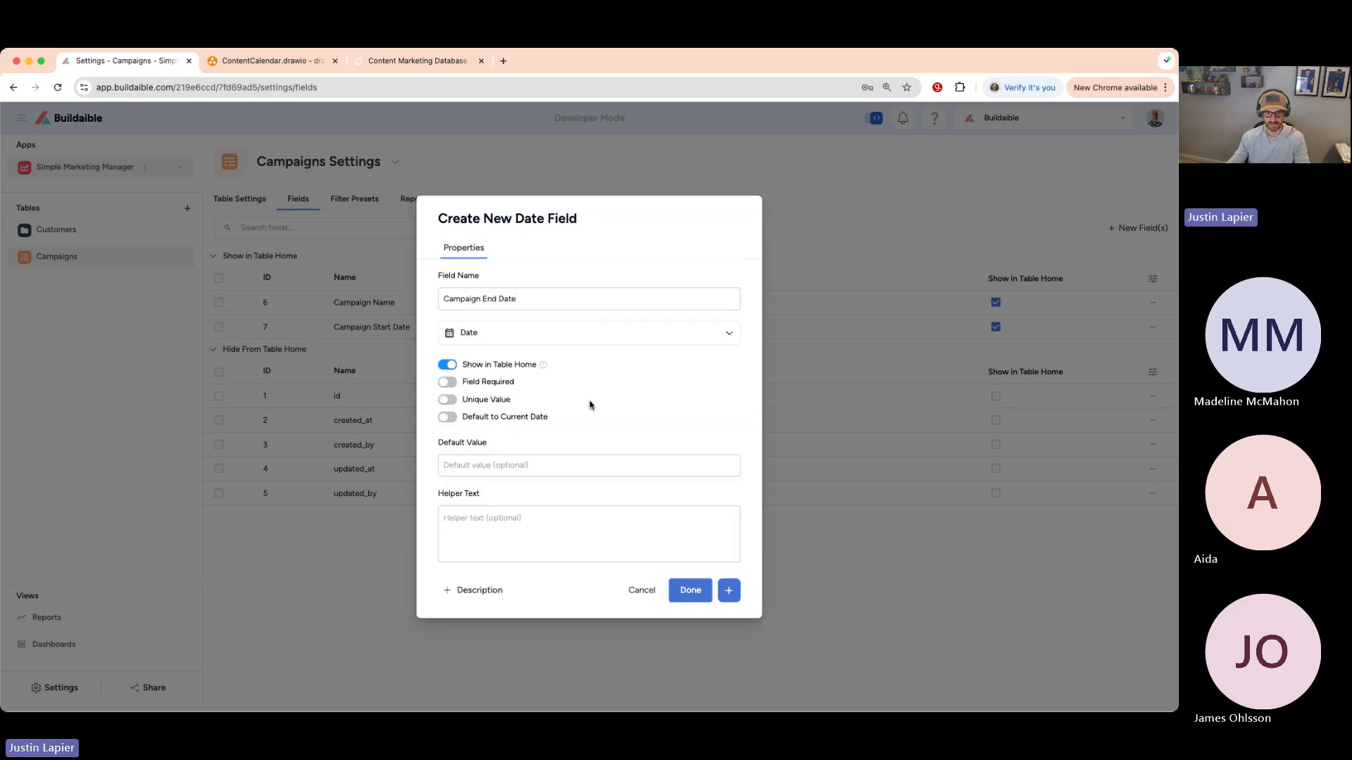
{"action": "left_click", "coordinate": [728, 590]}
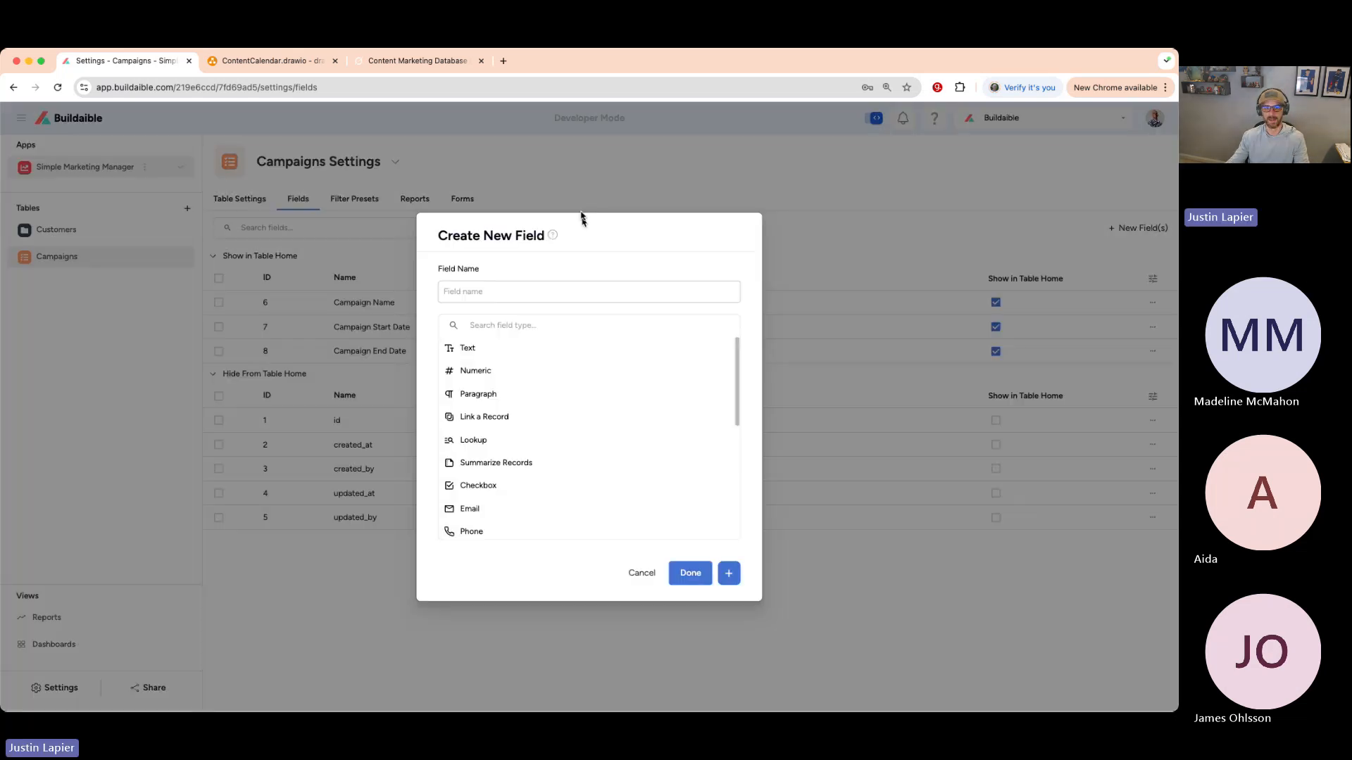
{"action": "left_click", "coordinate": [584, 293]}
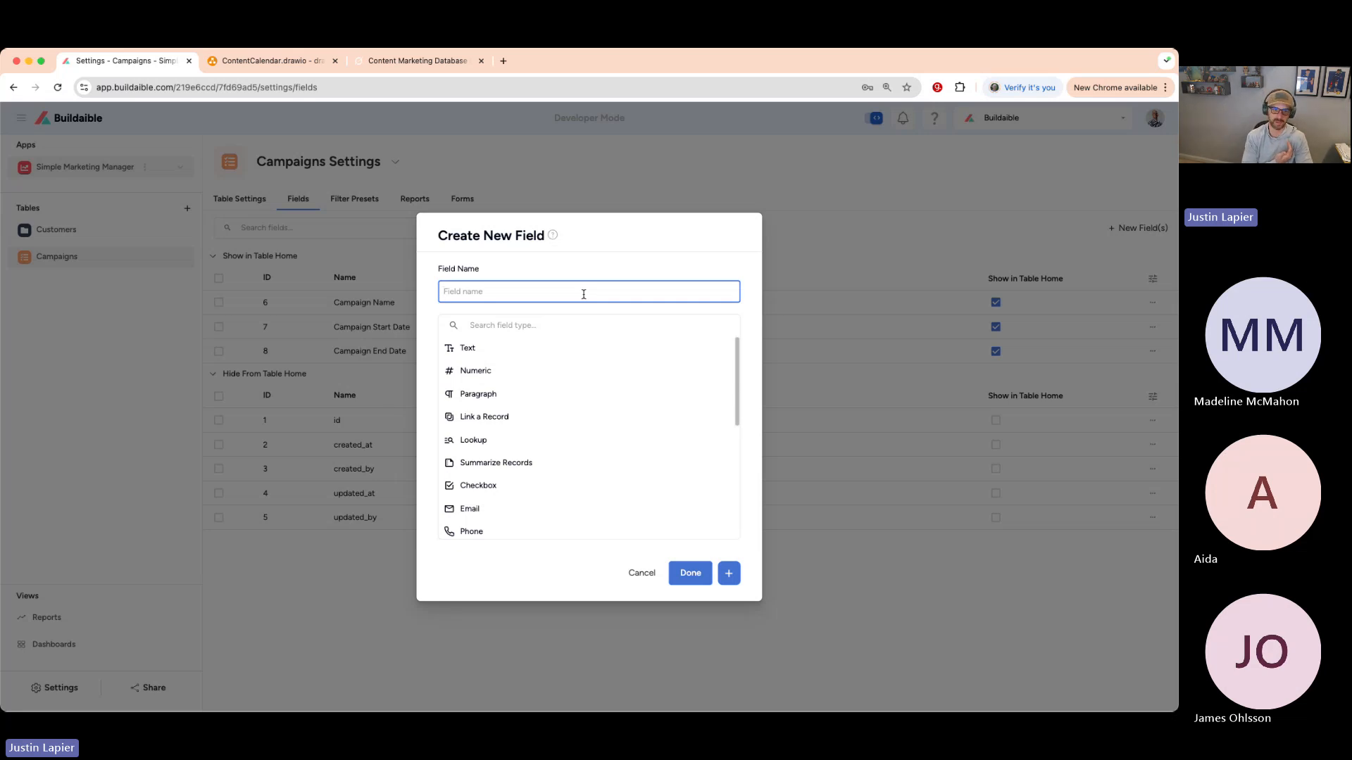
- Name the new field Platforms, make it multiple select, and allow user-created options
{"action": "type", "text": "Platforms"}
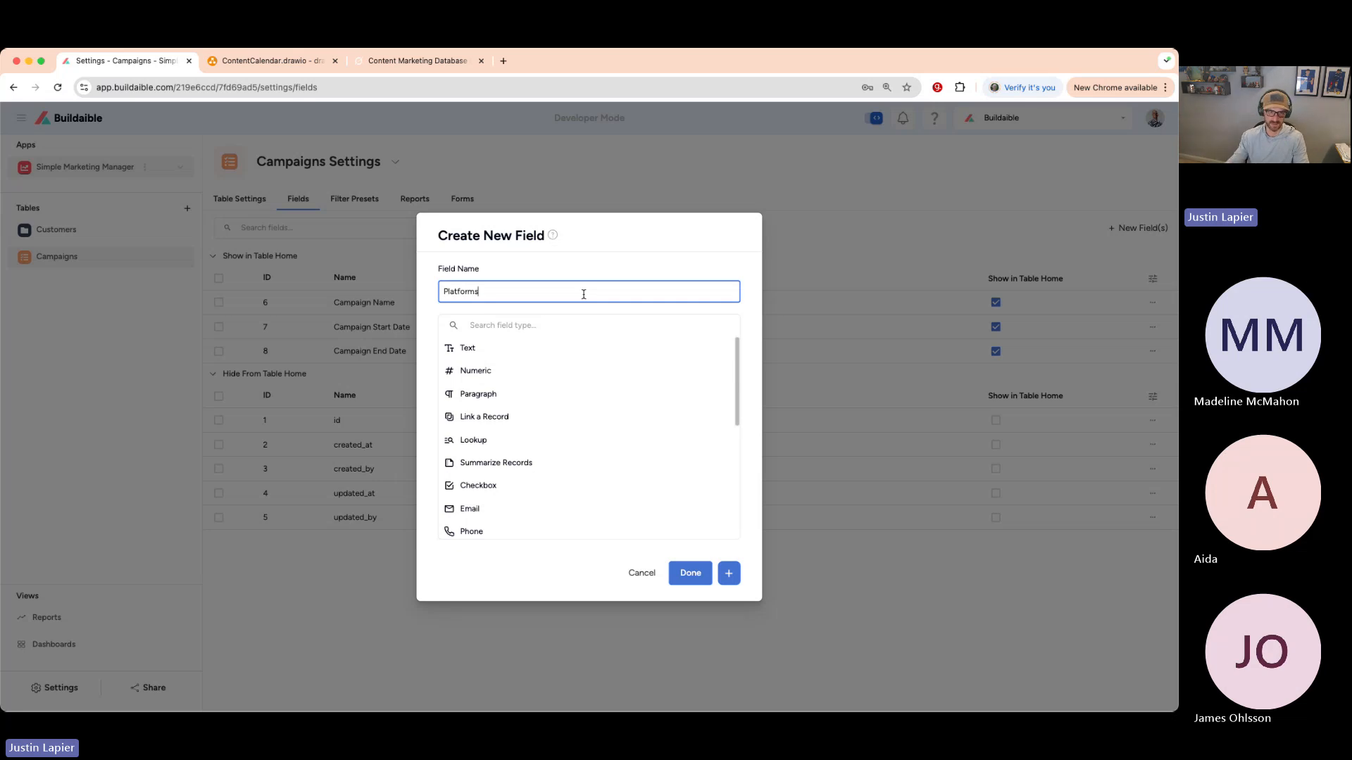
{"action": "left_click", "coordinate": [577, 269]}
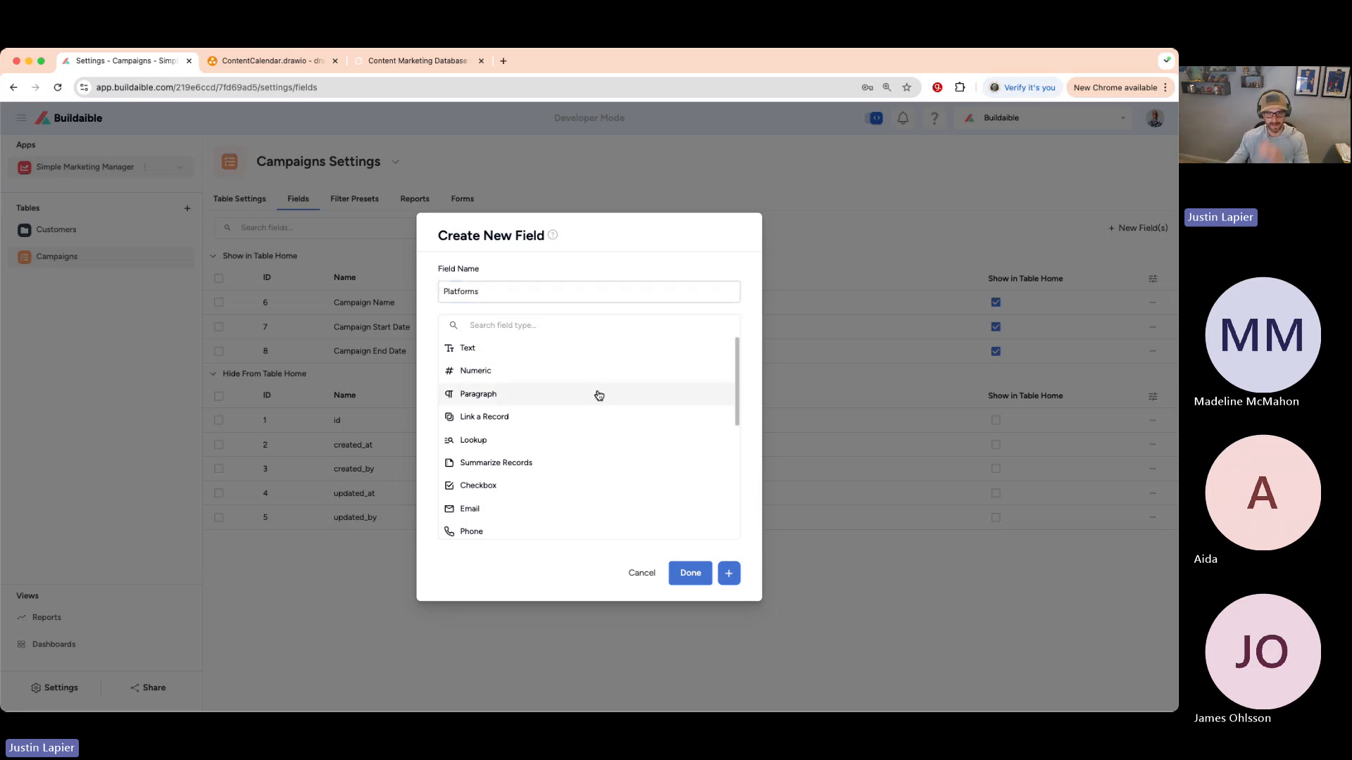
{"action": "scroll", "coordinate": [598, 394], "scroll_direction": "down", "scroll_amount": 3}
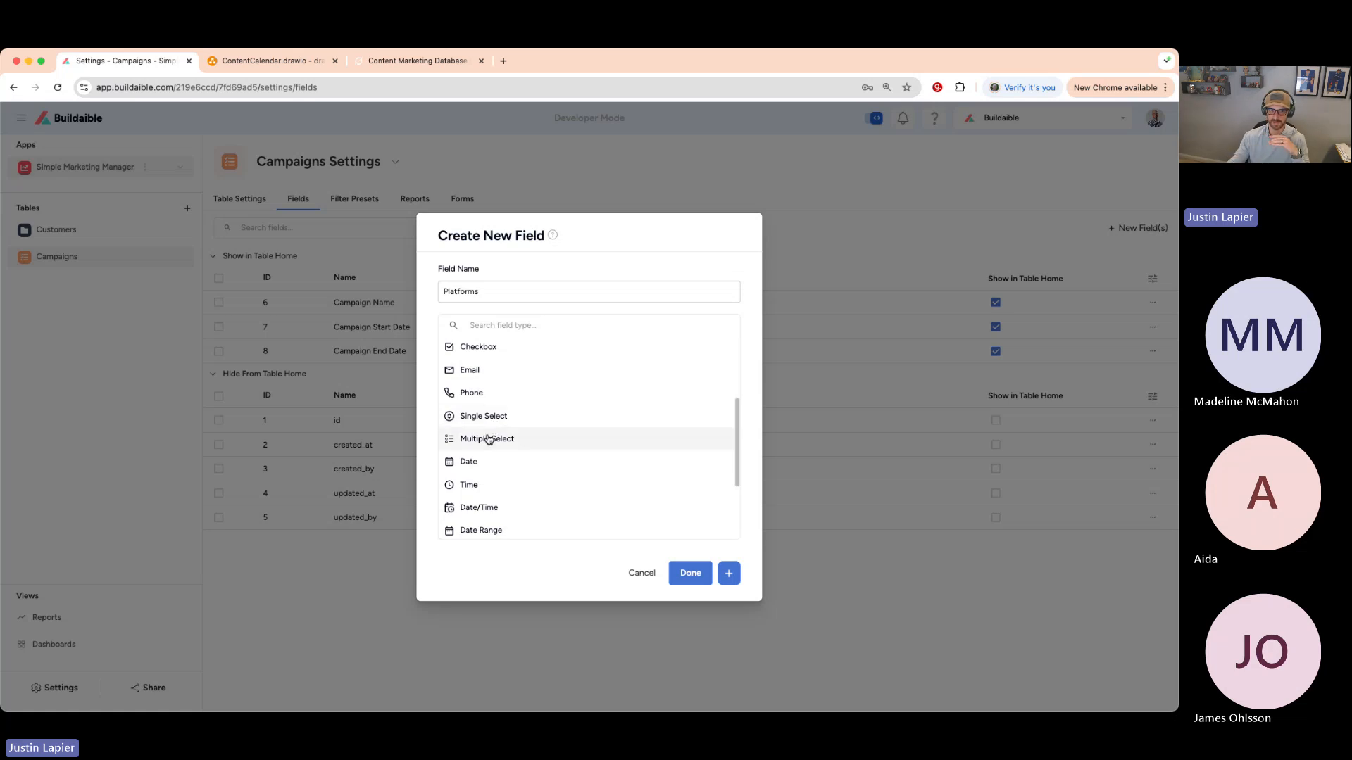
{"action": "left_click", "coordinate": [500, 438]}
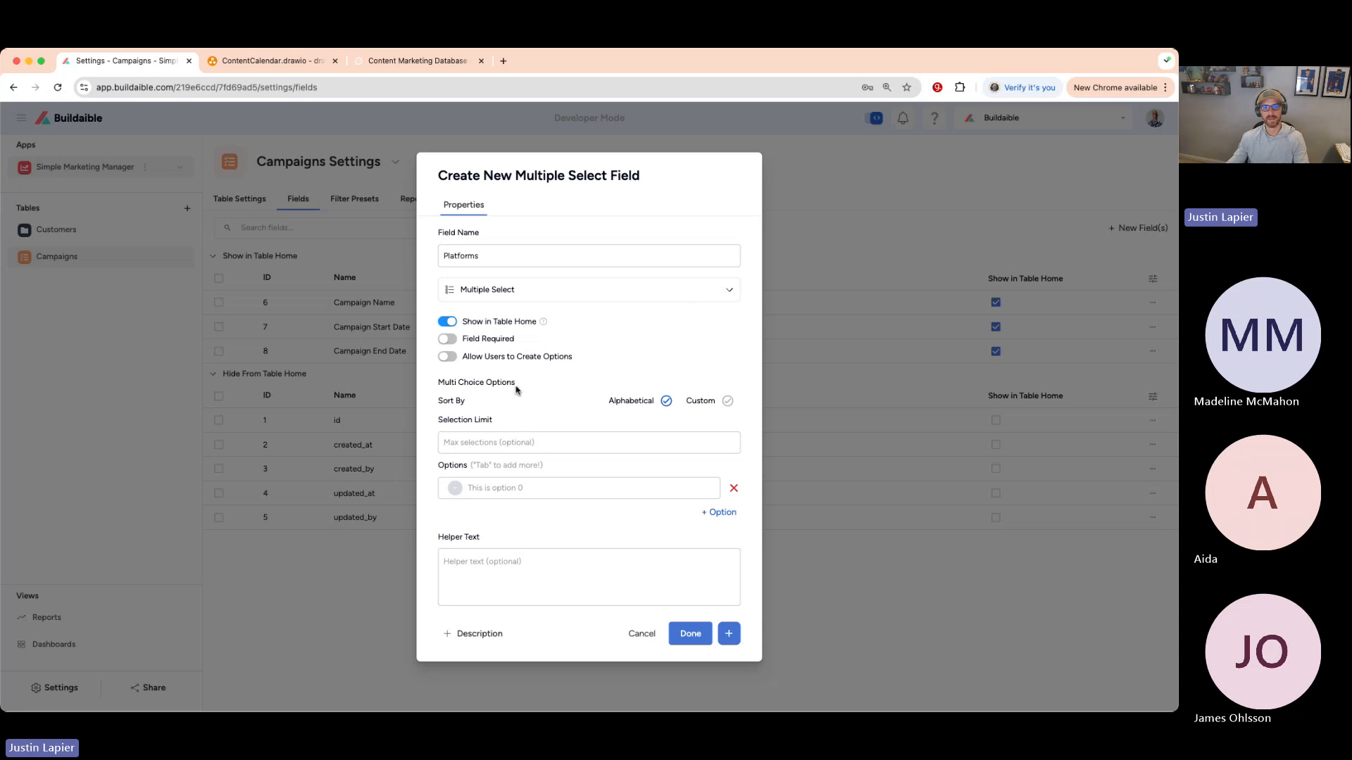
{"action": "left_click", "coordinate": [449, 357]}
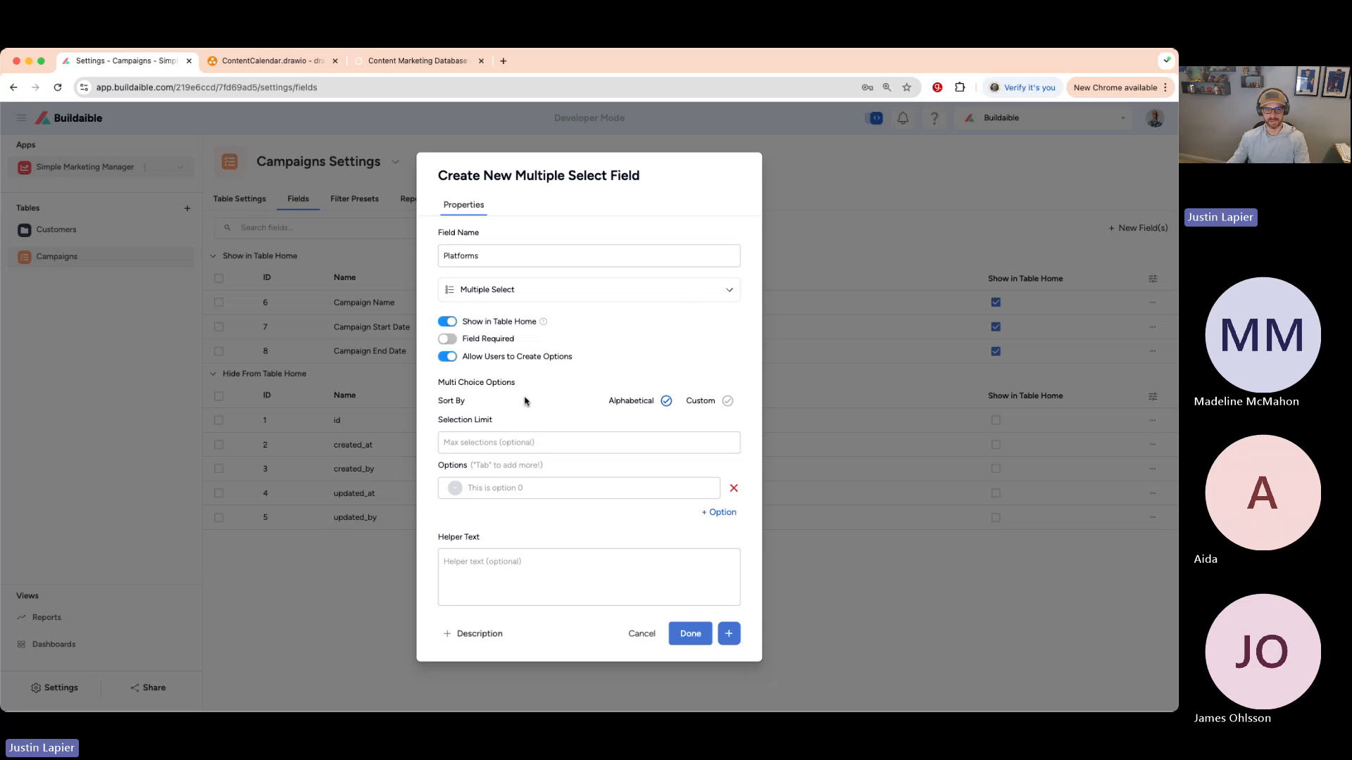
- Add a pink Reddit option and a blue Meta option
{"action": "left_click", "coordinate": [493, 488]}
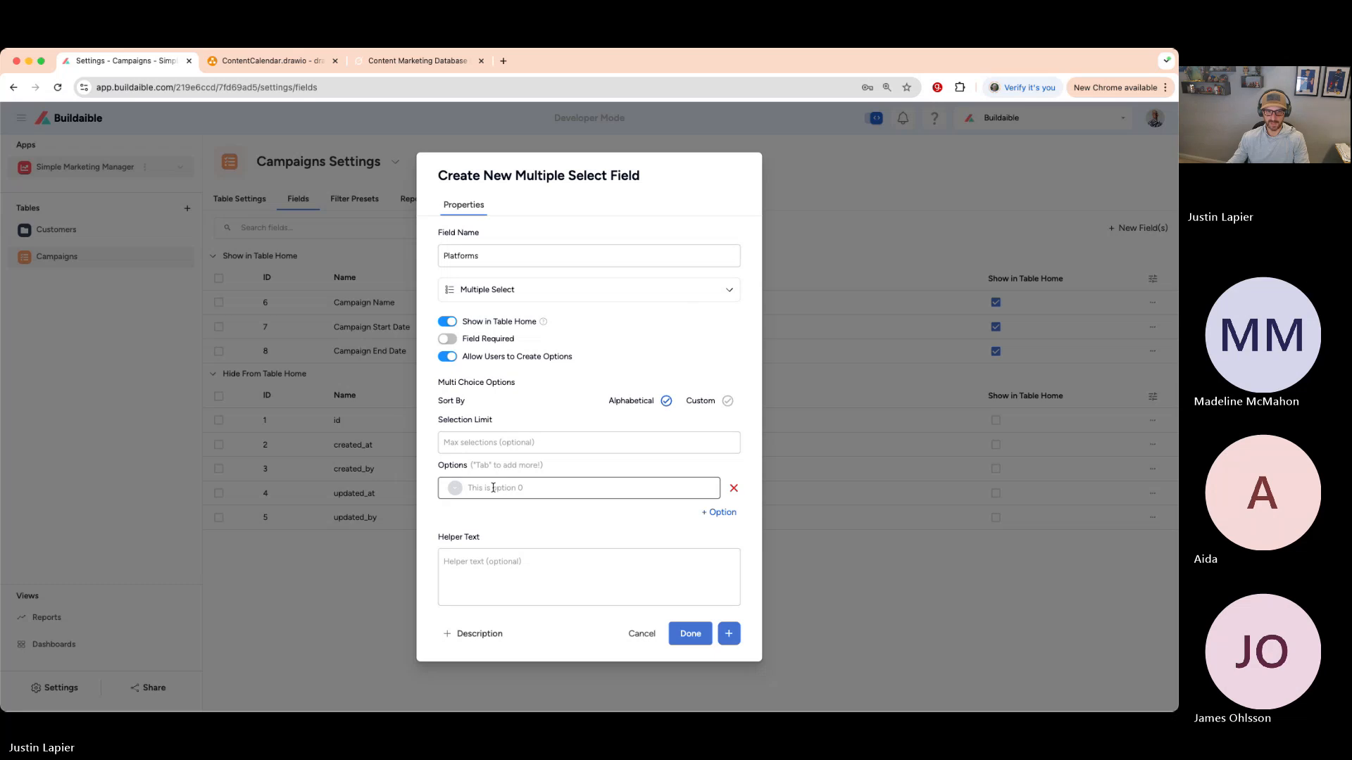
{"action": "type", "text": "Reddit"}
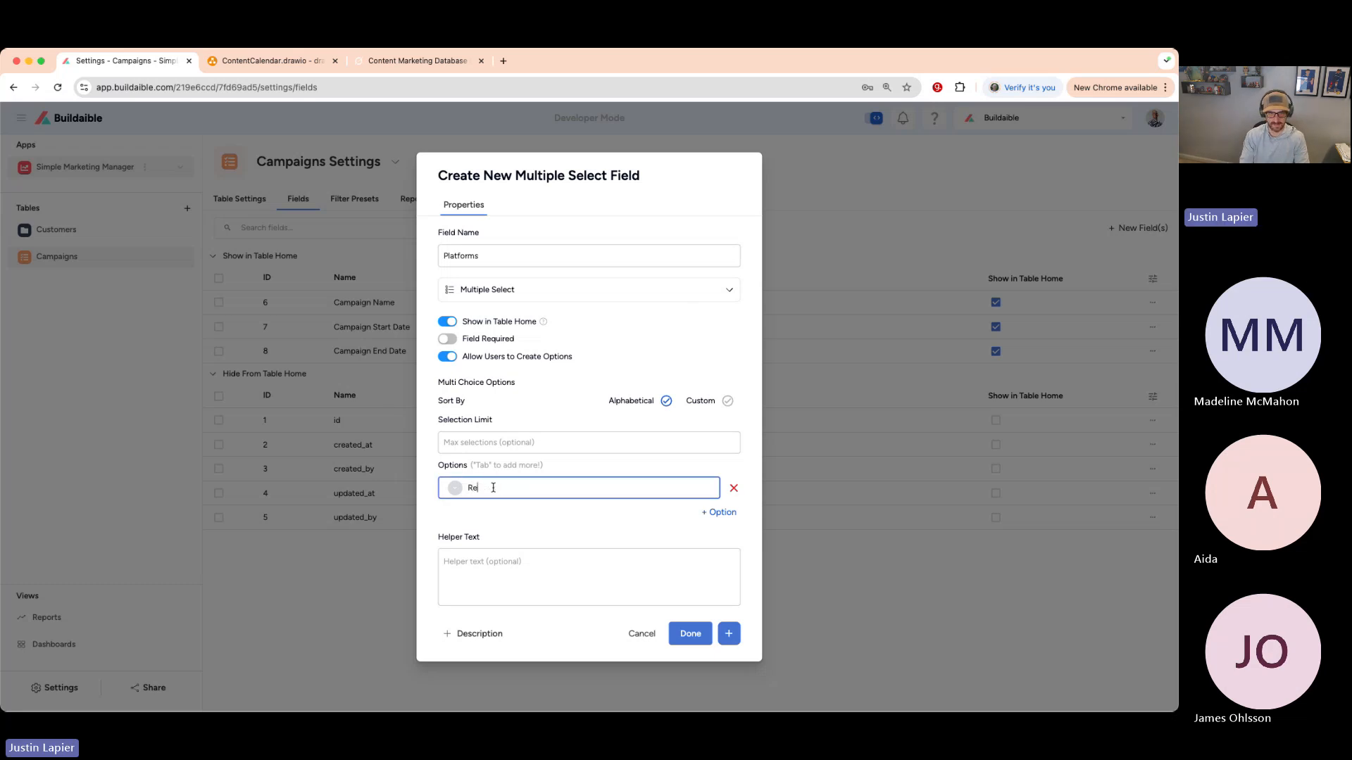
{"action": "left_click", "coordinate": [455, 487]}
{"action": "left_click", "coordinate": [493, 514]}
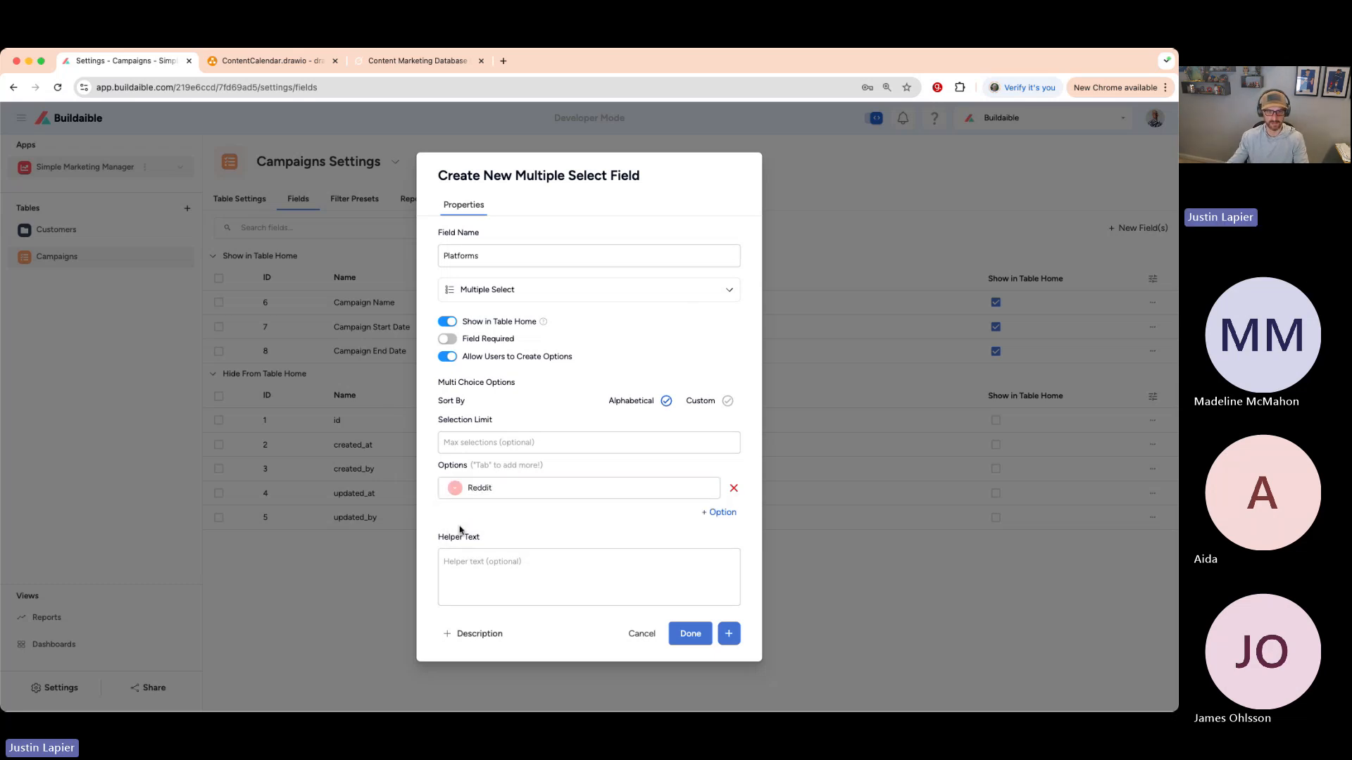
{"action": "left_click", "coordinate": [719, 514]}
{"action": "type", "text": "Facebook"}
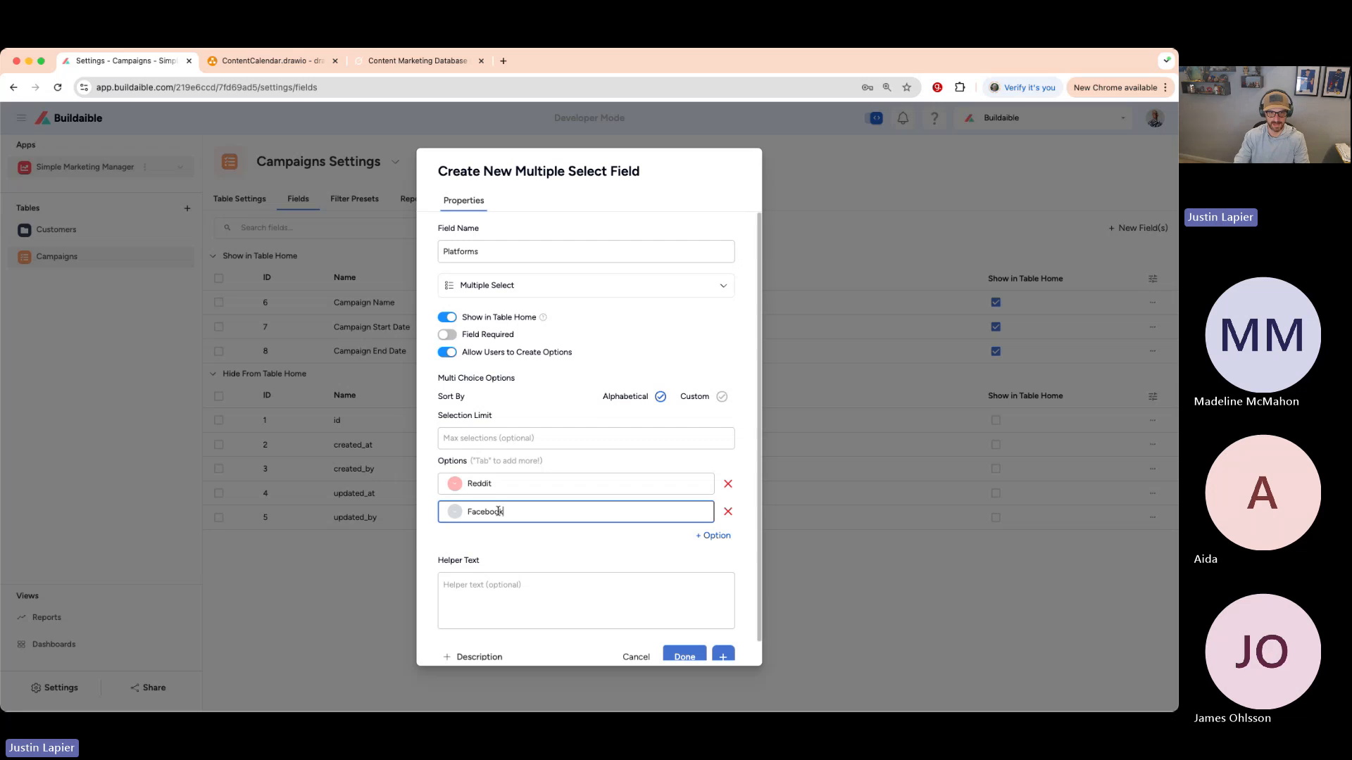
{"action": "key", "text": "BackSpace"}
{"action": "key", "text": "BackSpace"}
{"action": "key", "text": "BackSpace"}
{"action": "key", "text": "BackSpace"}
{"action": "key", "text": "BackSpace"}
{"action": "type", "text": "Meta"}
{"action": "left_click", "coordinate": [455, 512]}
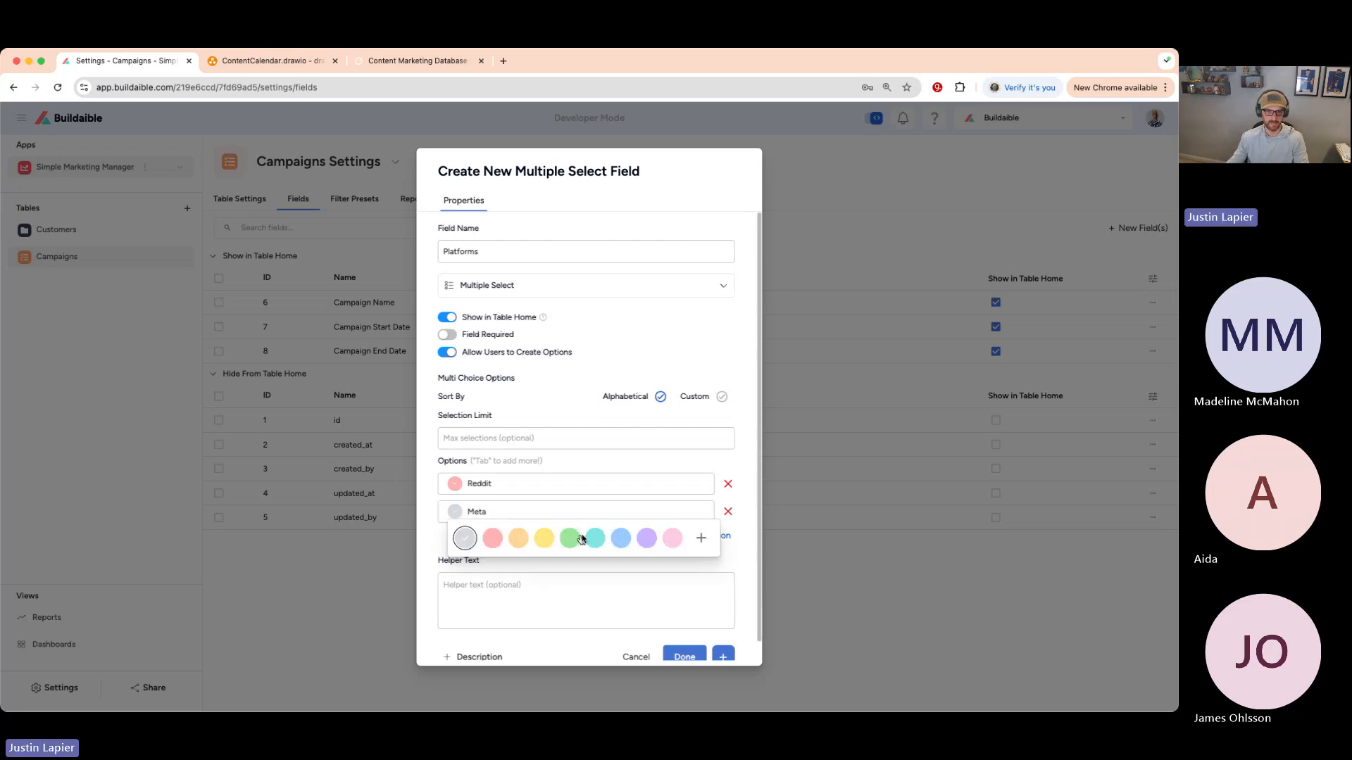
{"action": "left_click", "coordinate": [619, 541]}
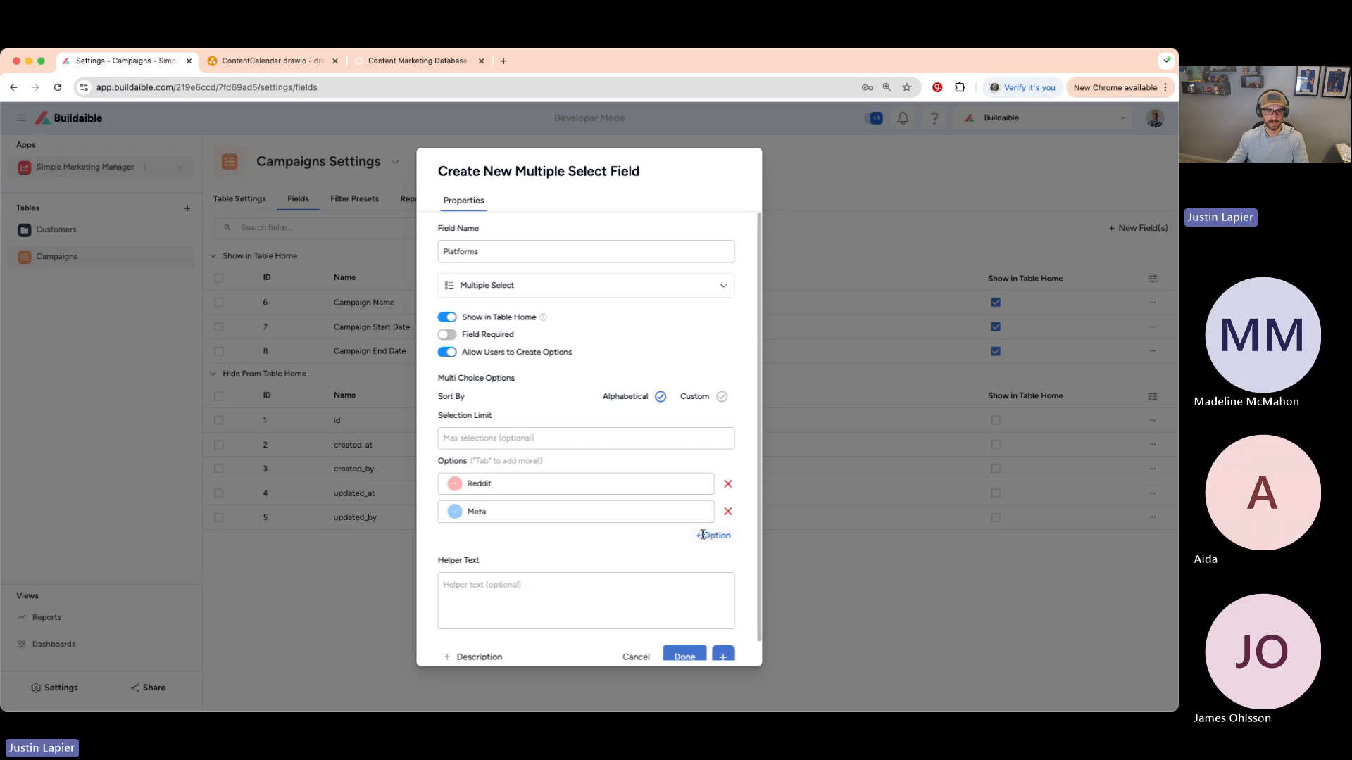
- Add an X option coloured a custom dark navy
{"action": "left_click", "coordinate": [708, 536]}
{"action": "type", "text": "X"}
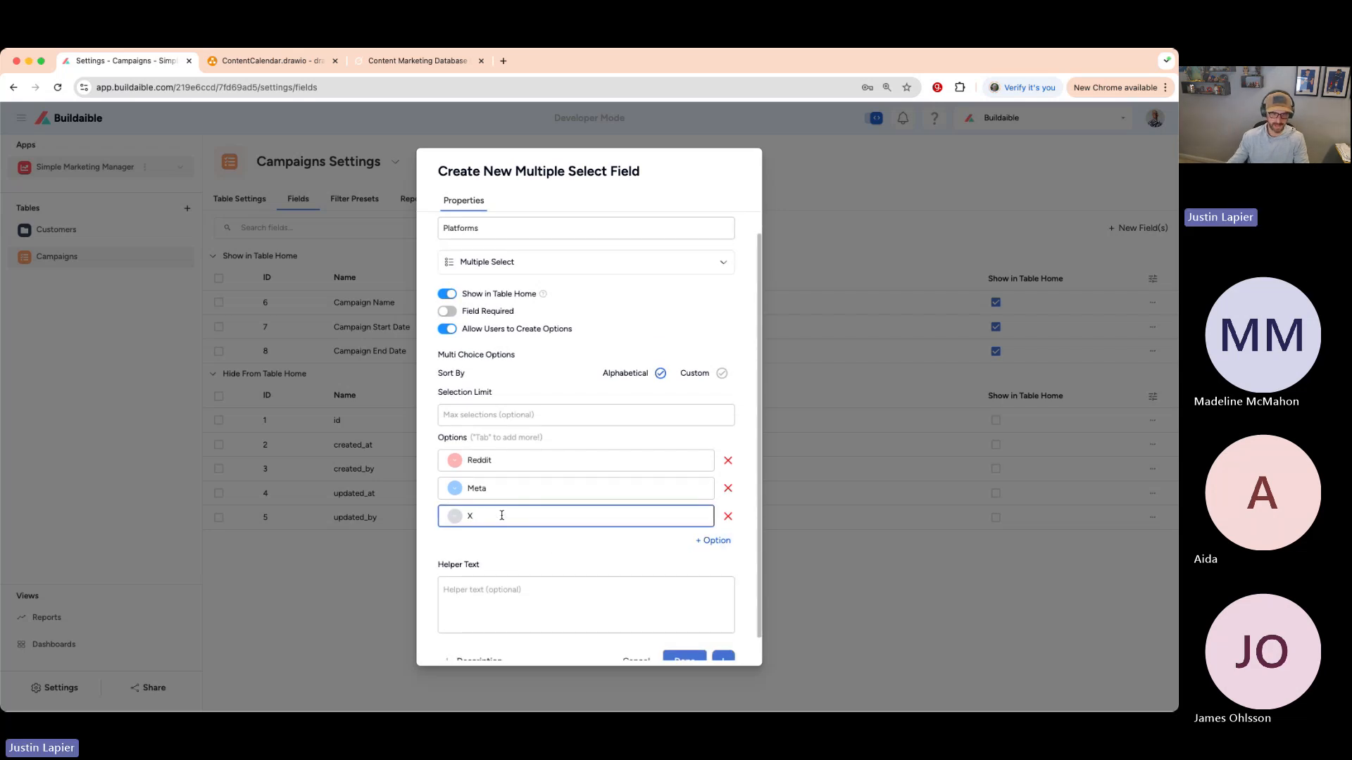
{"action": "left_click", "coordinate": [455, 517]}
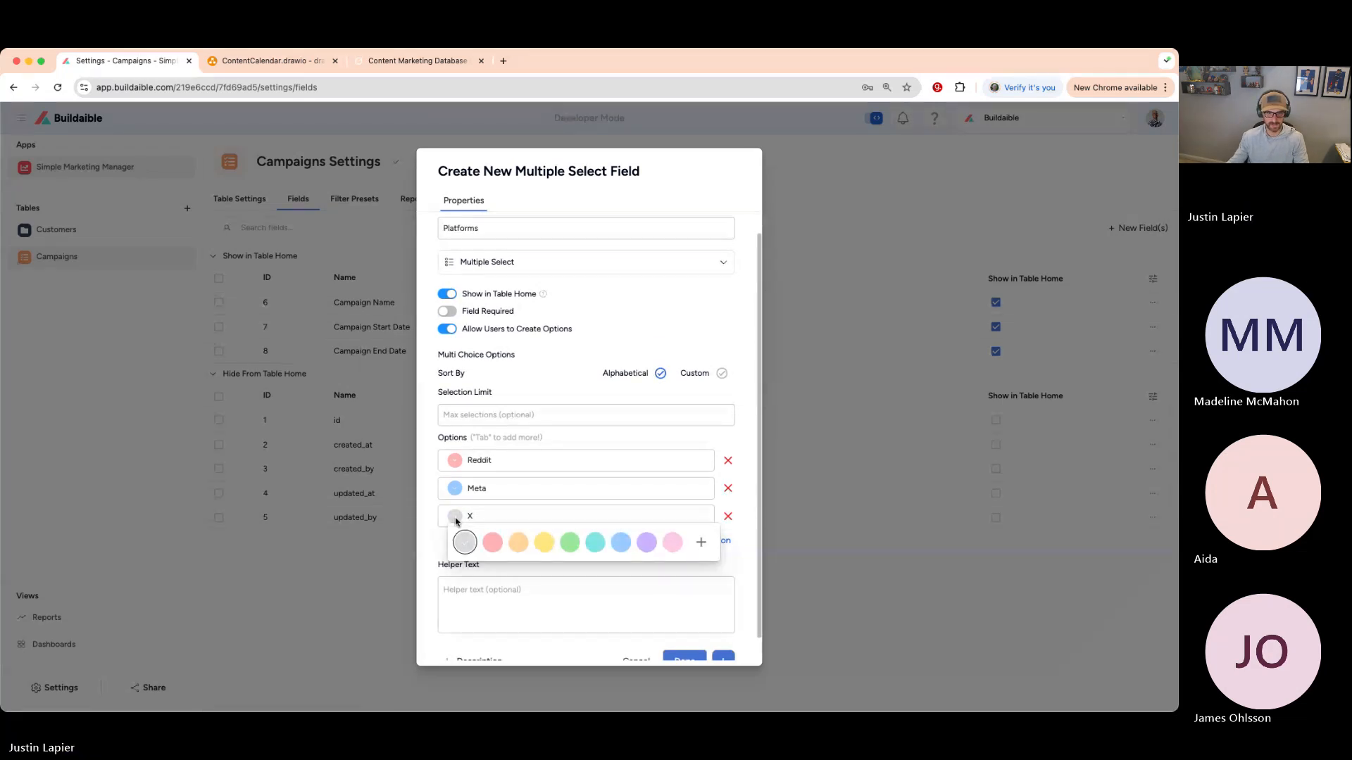
{"action": "left_click", "coordinate": [701, 542]}
{"action": "left_click", "coordinate": [614, 565]}
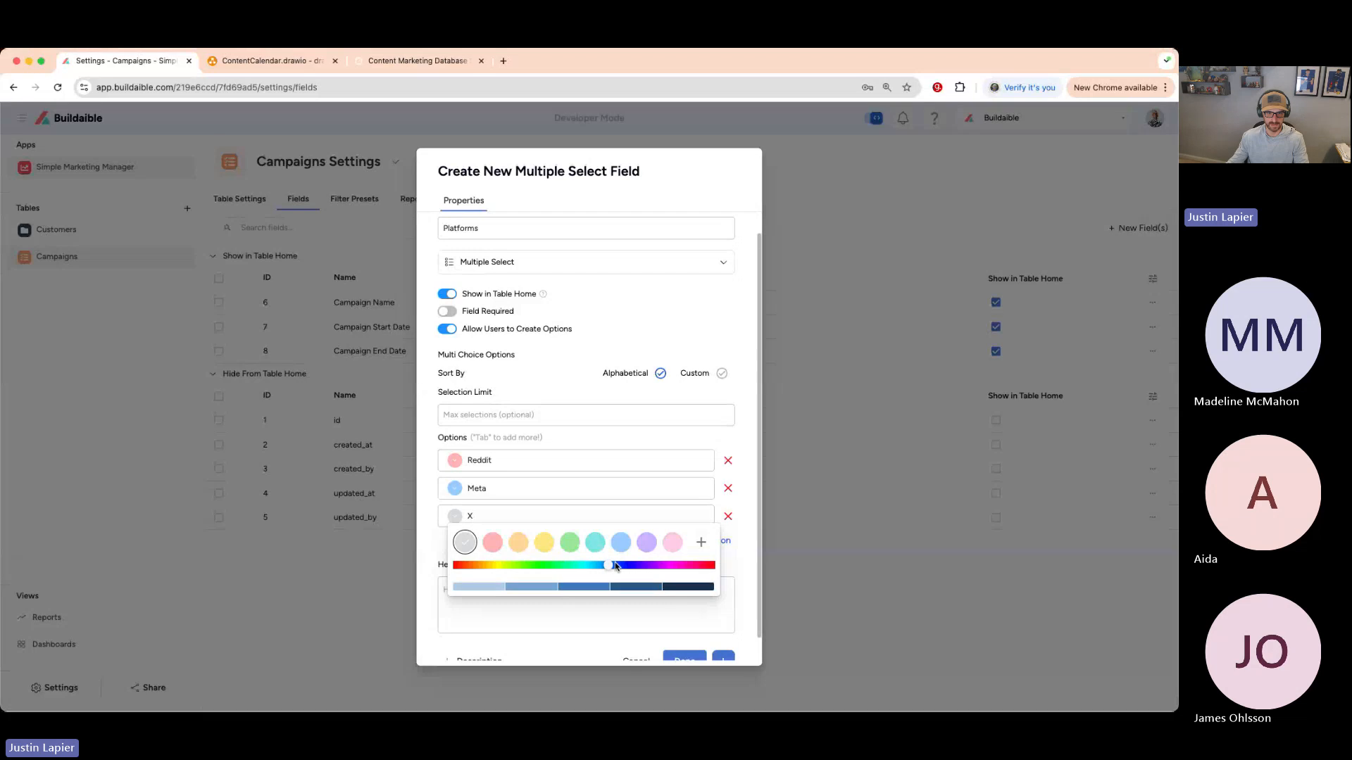
{"action": "left_click_drag", "start_coordinate": [616, 566], "coordinate": [628, 565]}
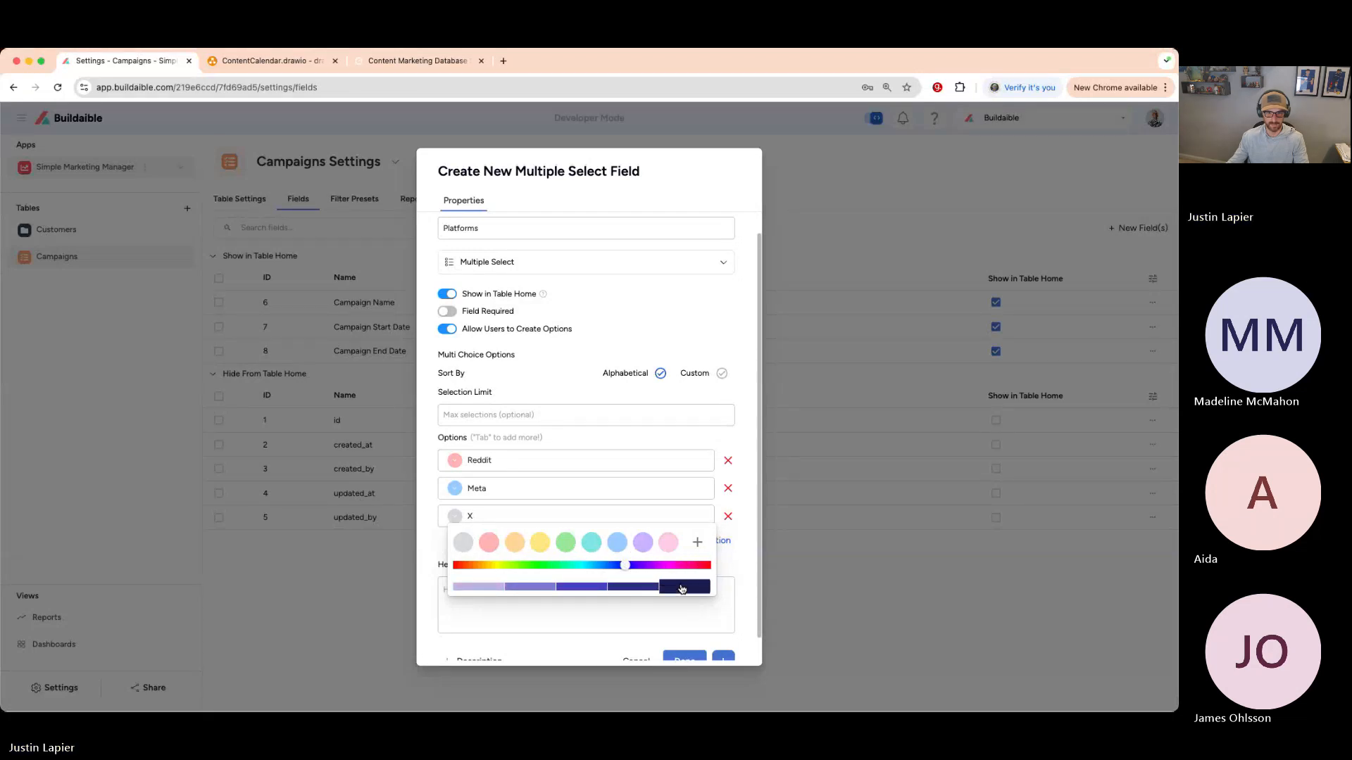
{"action": "left_click", "coordinate": [679, 586]}
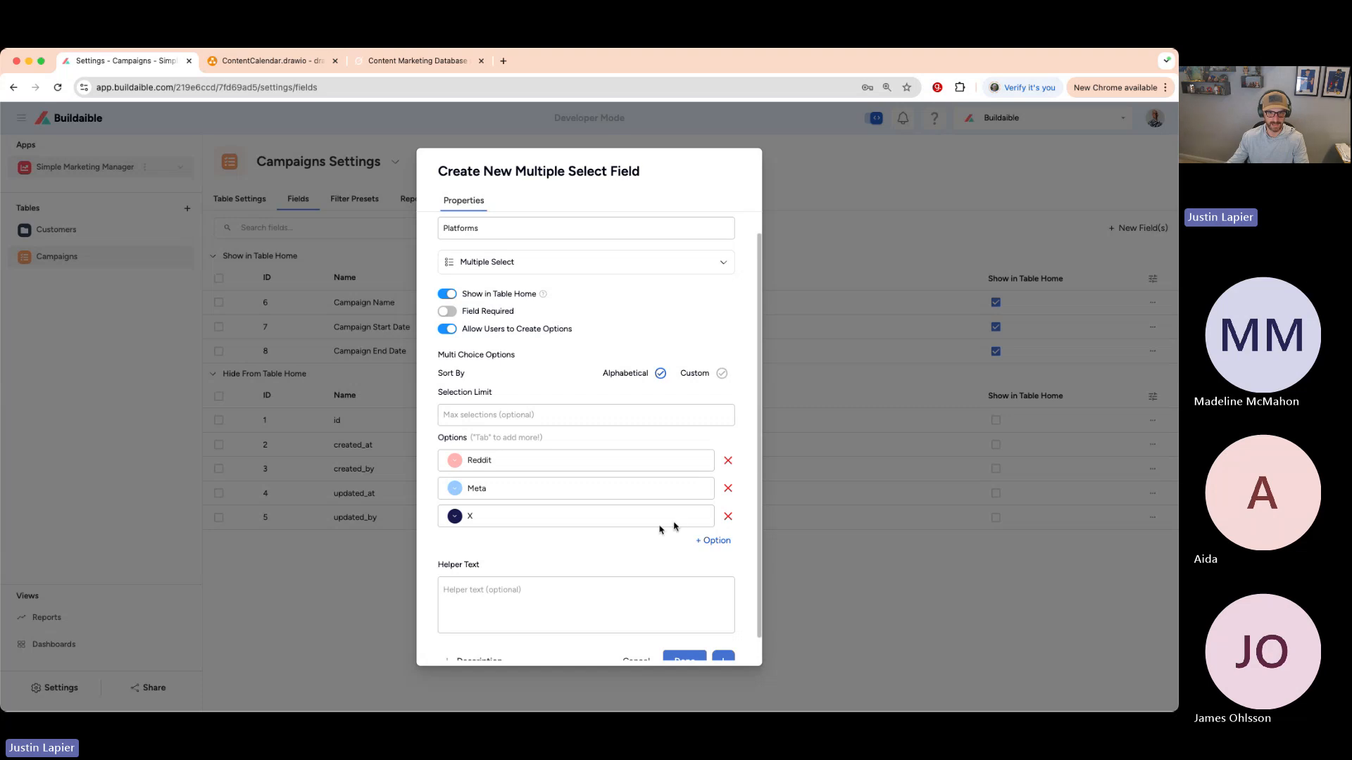
- Add a purple Instagram option and save the Platforms field
{"action": "left_click", "coordinate": [717, 542]}
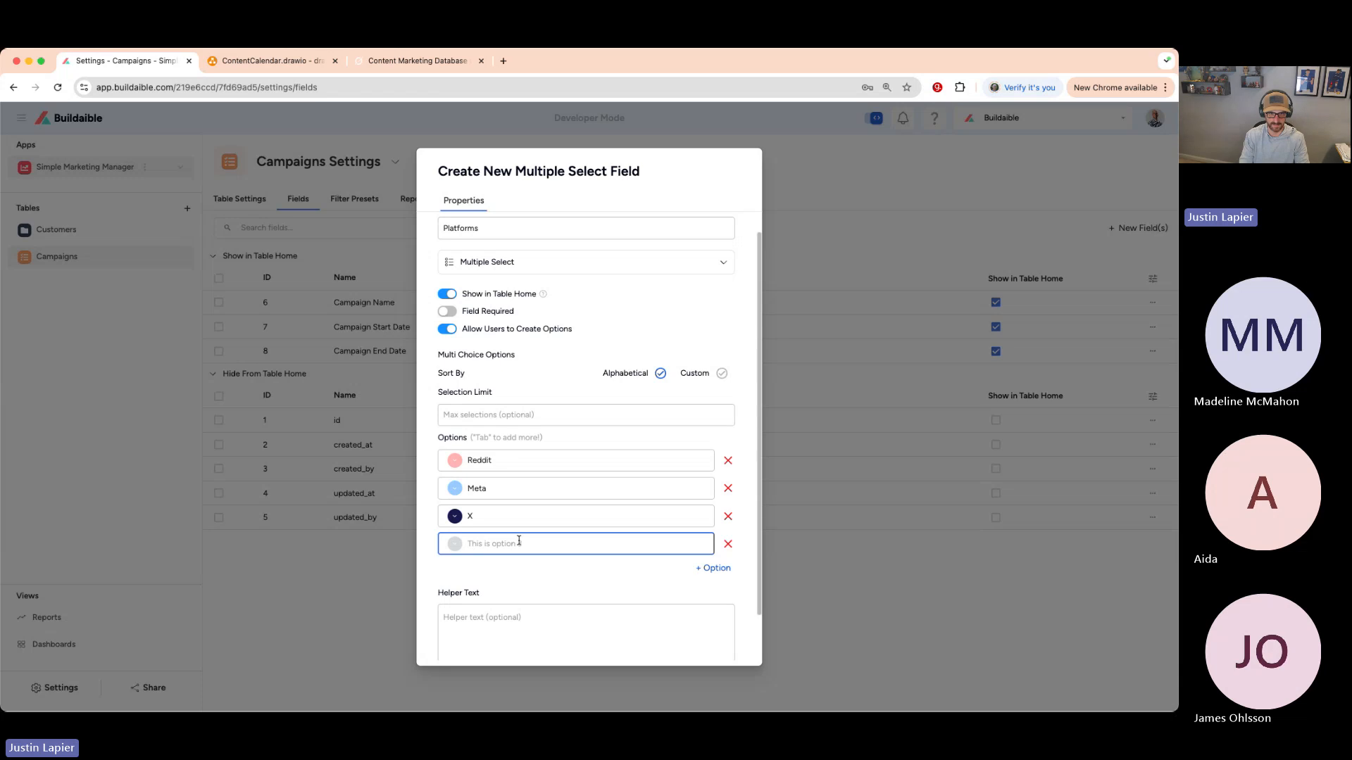
{"action": "type", "text": "Int"}
{"action": "type", "text": "tagram"}
{"action": "left_click", "coordinate": [454, 544]}
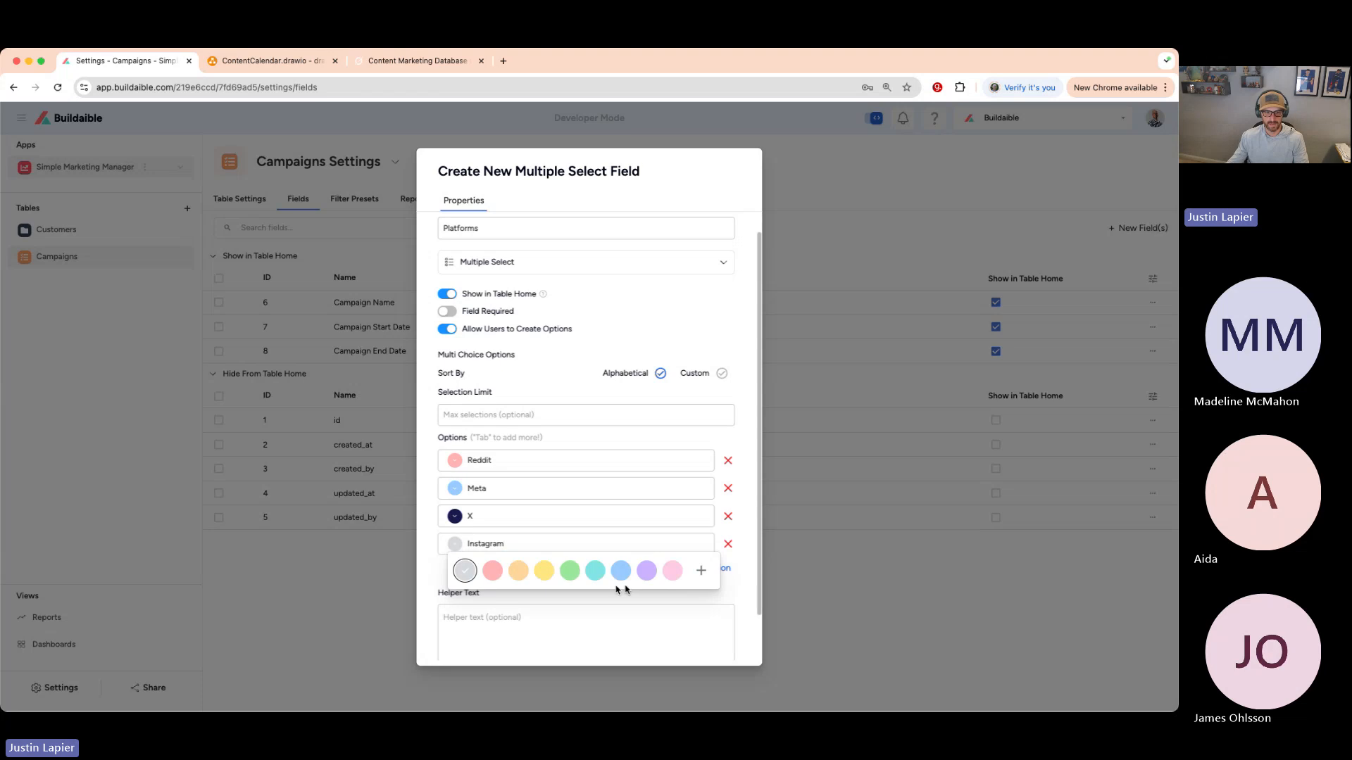
{"action": "left_click", "coordinate": [646, 571]}
{"action": "scroll", "coordinate": [567, 581], "scroll_direction": "down", "scroll_amount": 2}
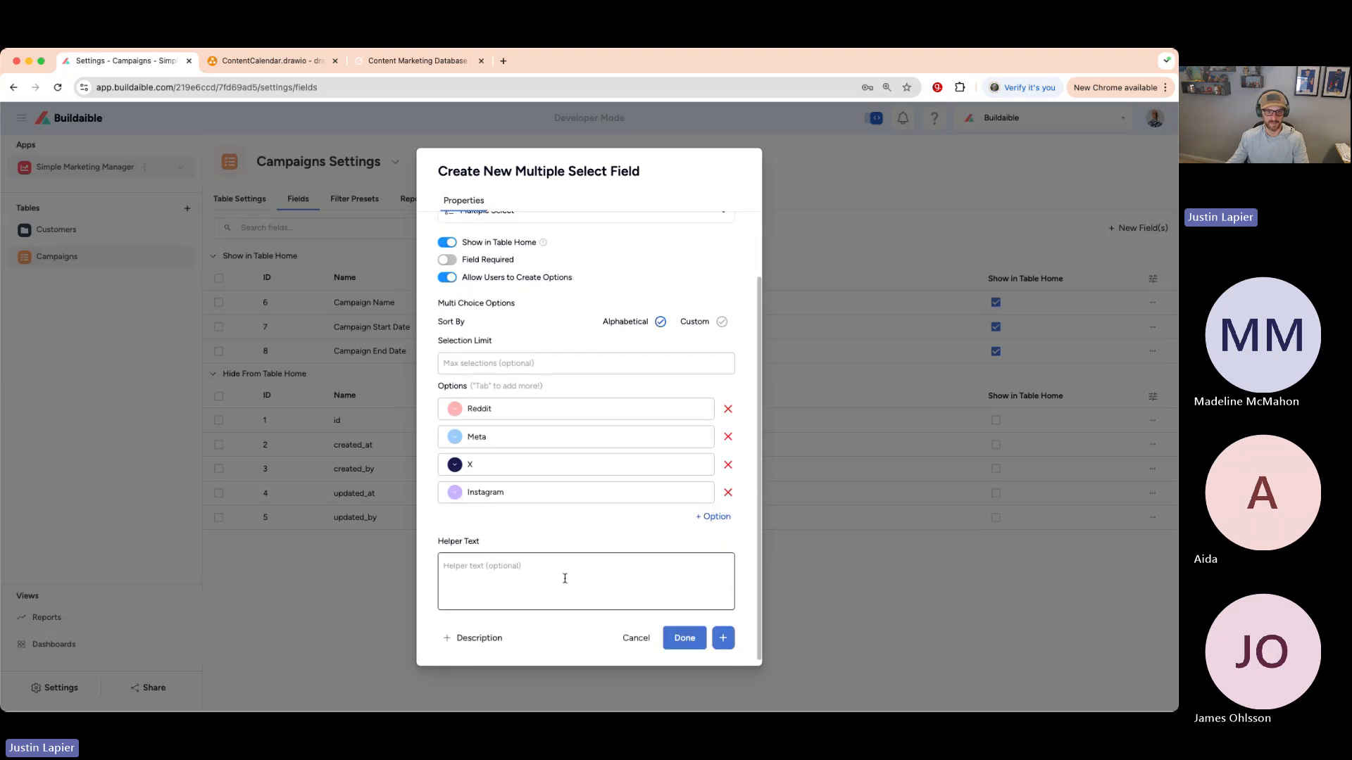
{"action": "left_click", "coordinate": [685, 638]}
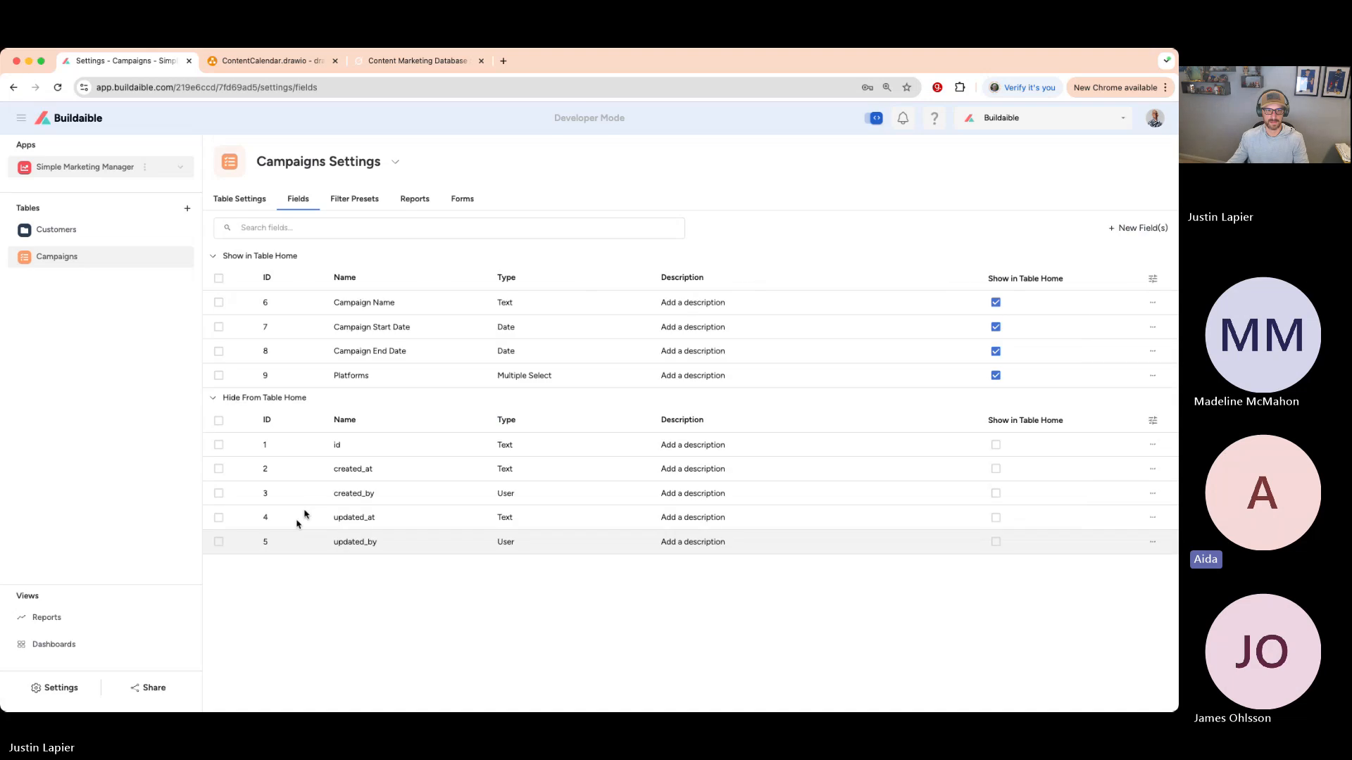
- Rename the Instagram option to LinkedIn, colour it teal, and save the Platforms field
{"action": "left_click", "coordinate": [1151, 377]}
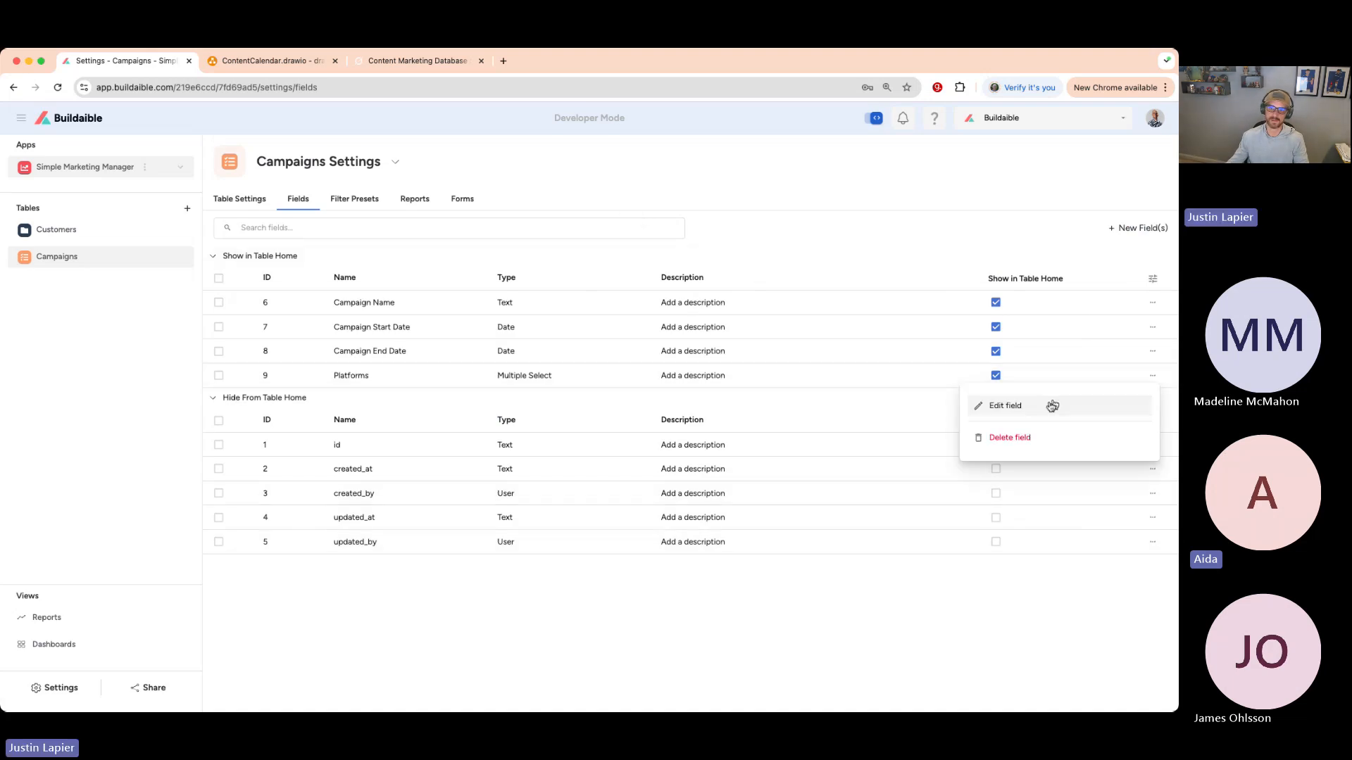
{"action": "left_click", "coordinate": [1005, 406]}
{"action": "scroll", "coordinate": [576, 423], "scroll_direction": "down", "scroll_amount": 2}
{"action": "left_click_drag", "start_coordinate": [513, 465], "coordinate": [468, 464]}
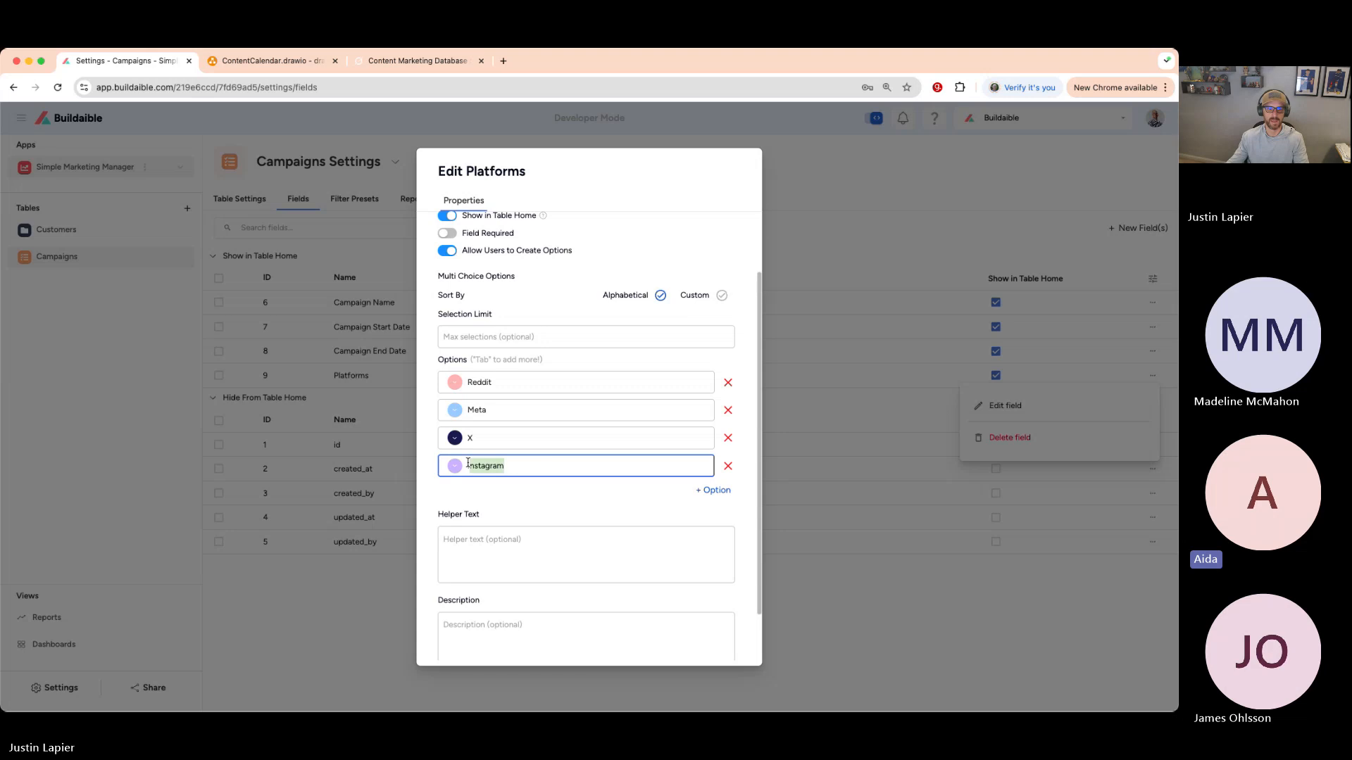
{"action": "type", "text": "LinkedIN"}
{"action": "key", "text": "BackSpace"}
{"action": "type", "text": "n"}
{"action": "left_click", "coordinate": [456, 468]}
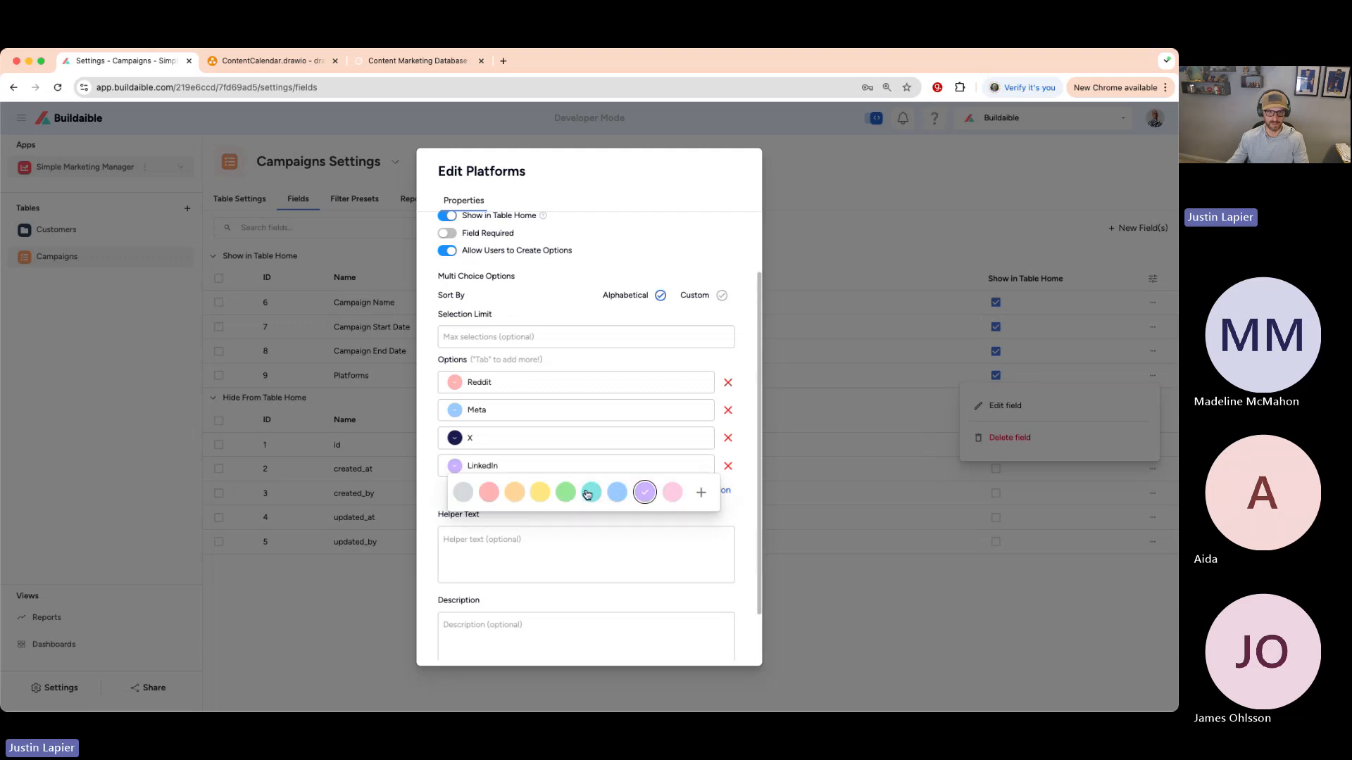
{"action": "left_click", "coordinate": [588, 494]}
{"action": "scroll", "coordinate": [620, 535], "scroll_direction": "down", "scroll_amount": 2}
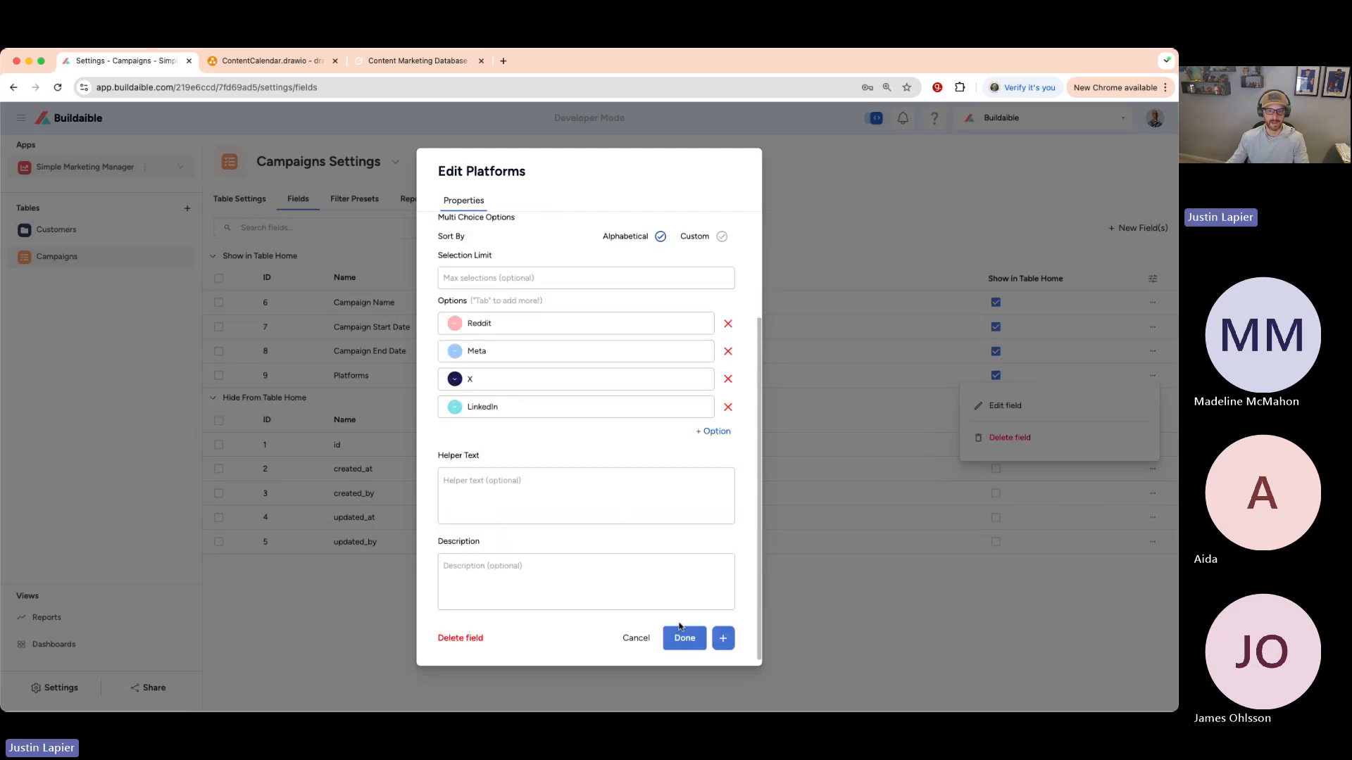
{"action": "left_click", "coordinate": [685, 638]}
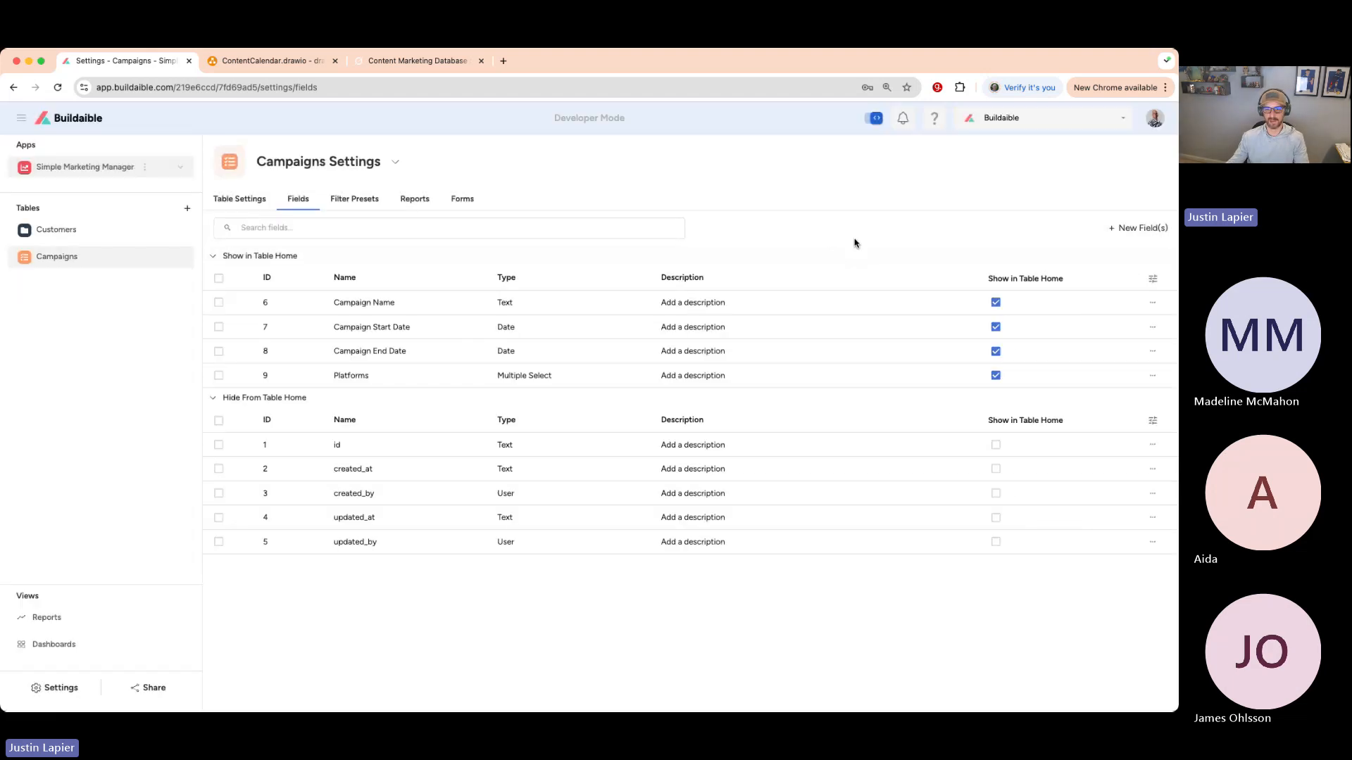
- Reopen the Platforms field, save it again unchanged, and return to the Campaigns records
{"action": "left_click", "coordinate": [1152, 377]}
{"action": "left_click", "coordinate": [1059, 407]}
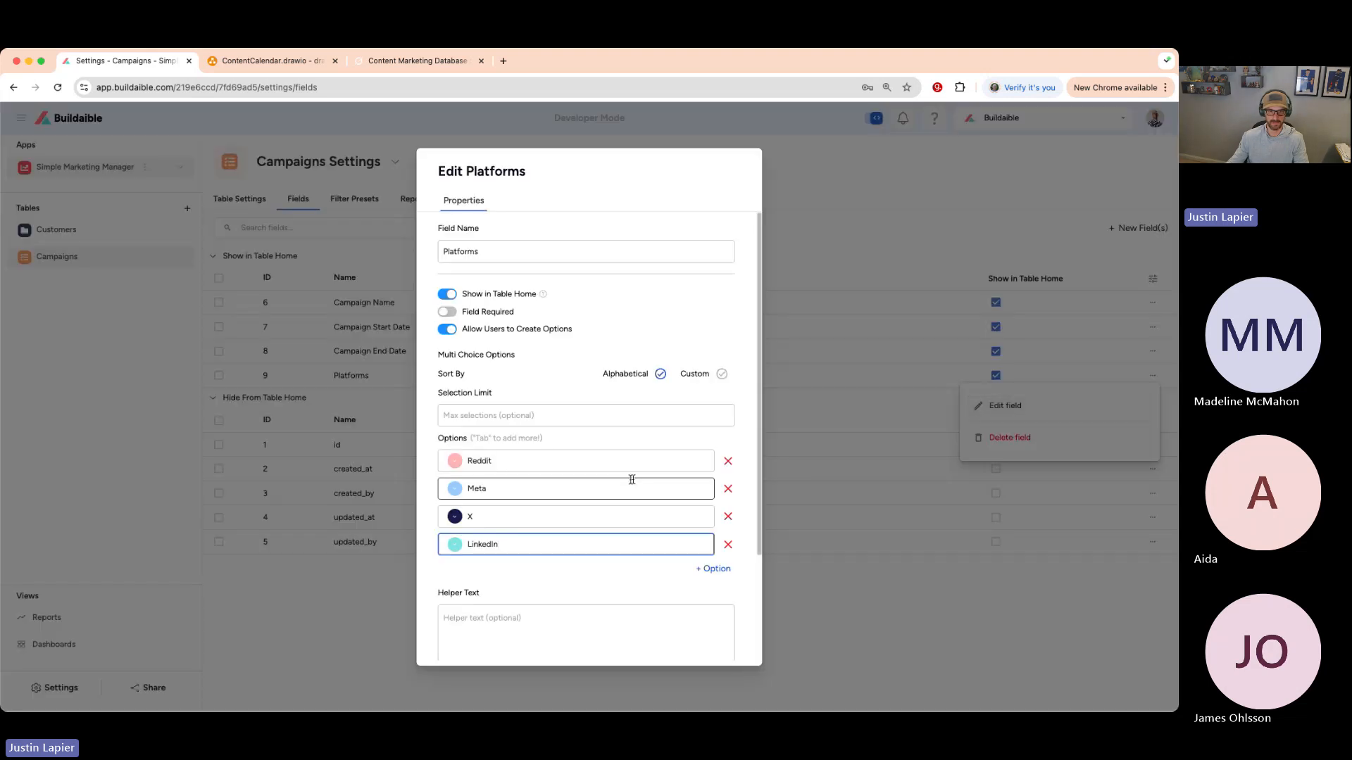
{"action": "scroll", "coordinate": [508, 535], "scroll_direction": "down", "scroll_amount": 3}
{"action": "scroll", "coordinate": [511, 458], "scroll_direction": "up", "scroll_amount": 3}
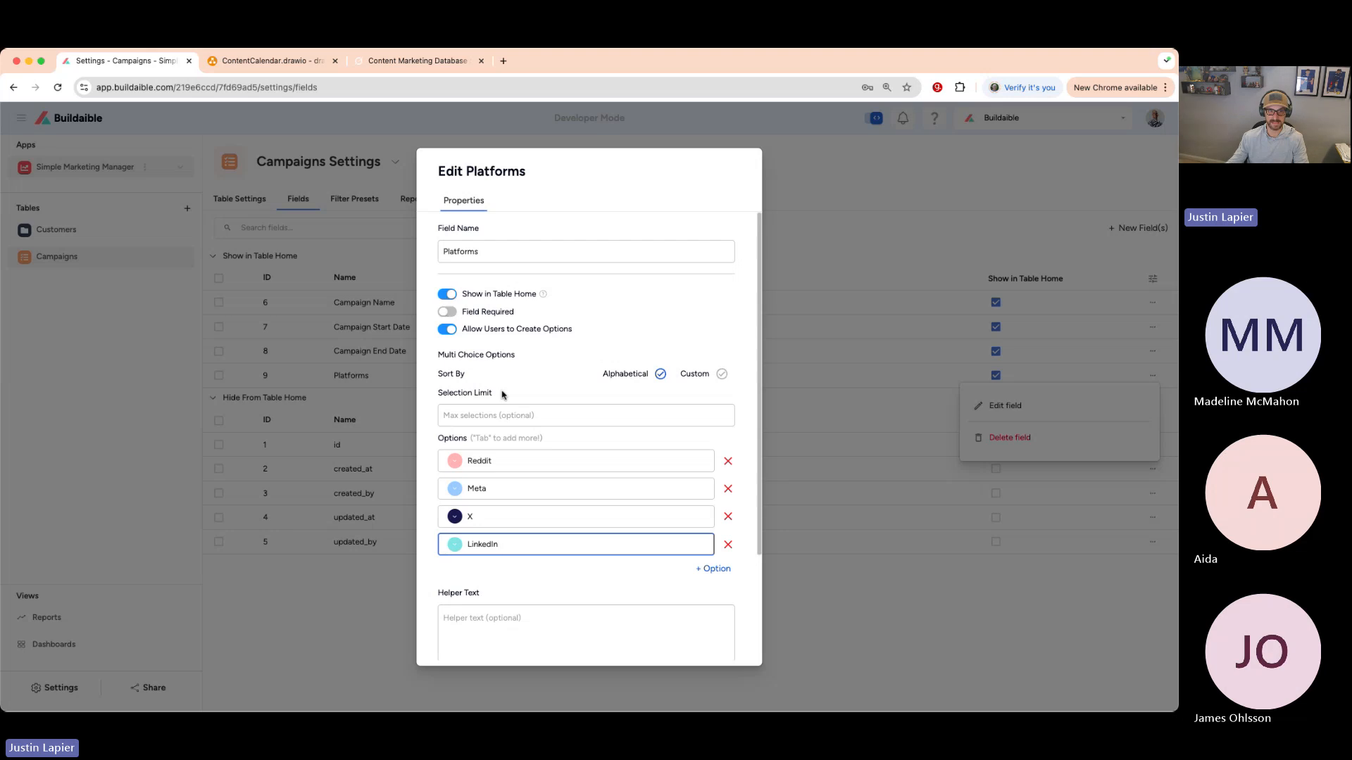
{"action": "scroll", "coordinate": [499, 402], "scroll_direction": "down", "scroll_amount": 4}
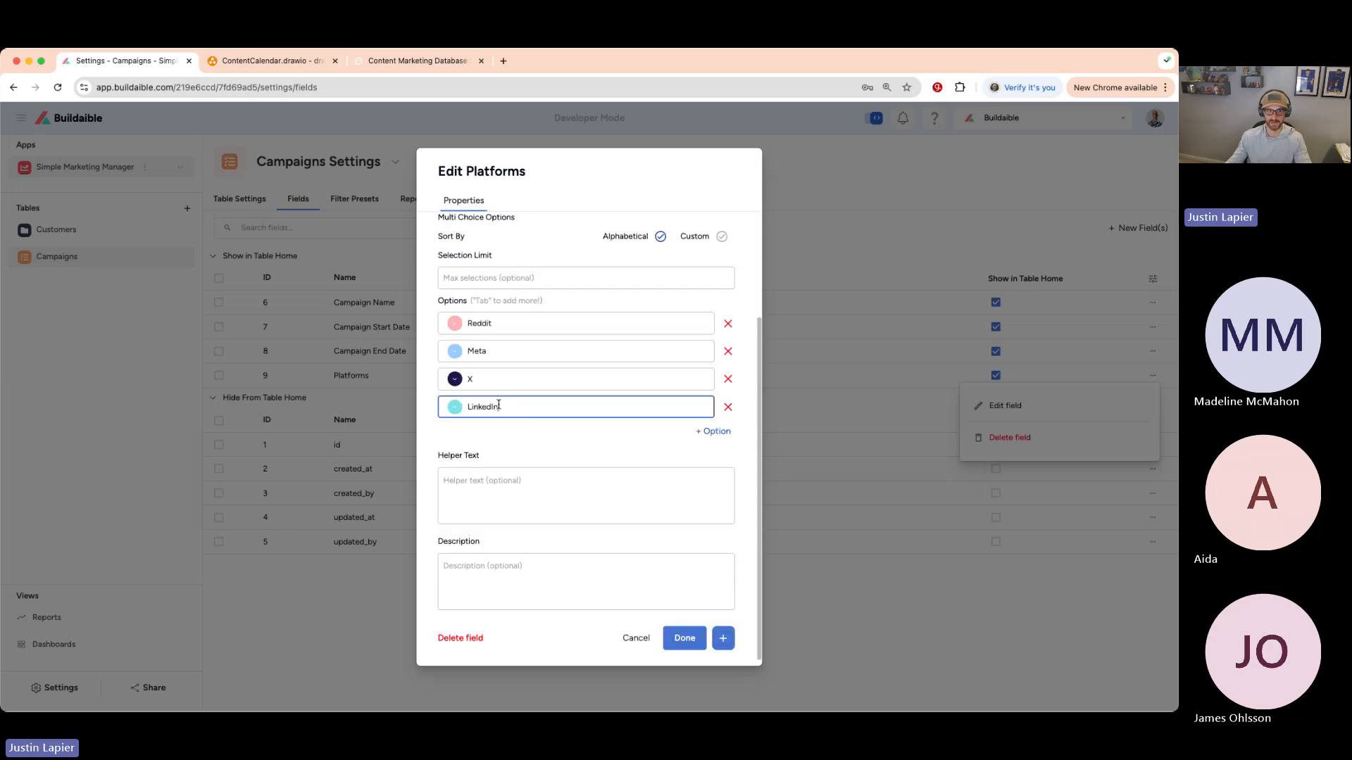
{"action": "left_click", "coordinate": [684, 638]}
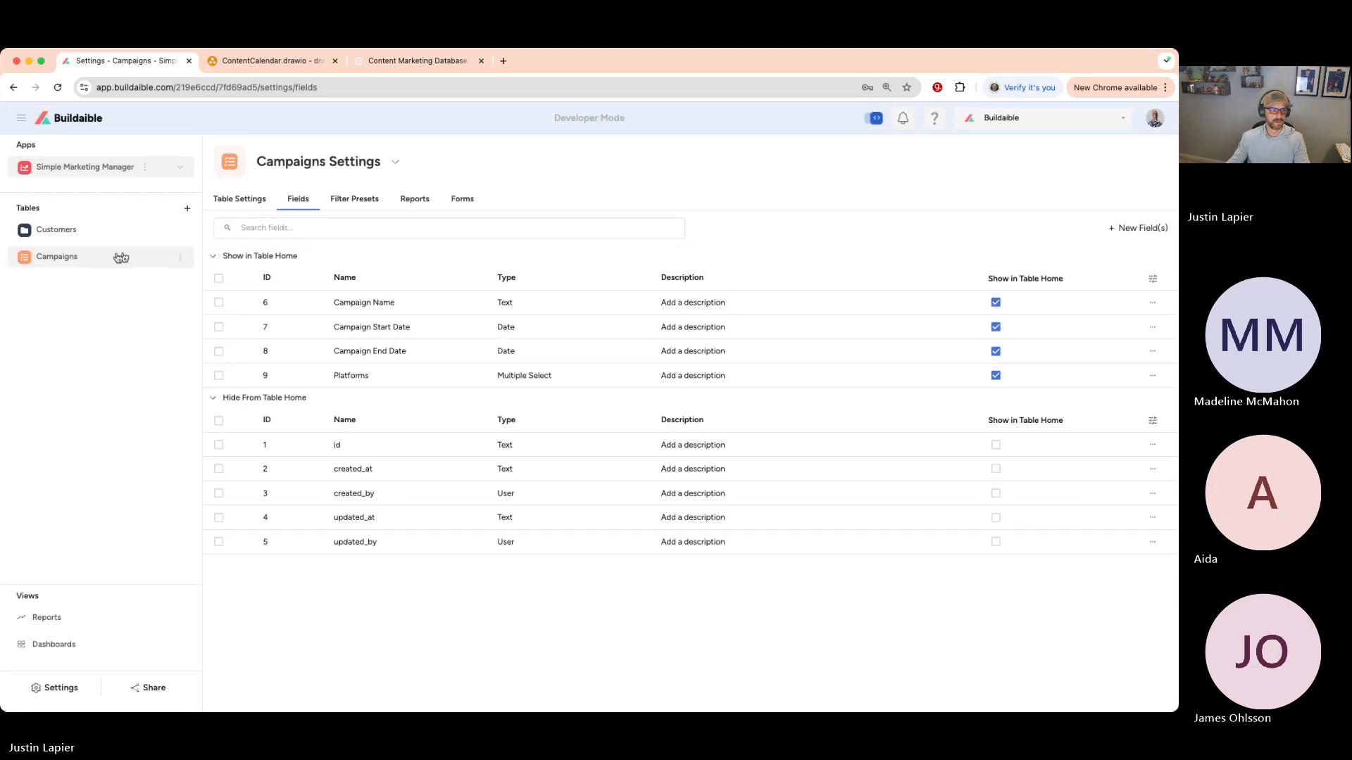
{"action": "left_click", "coordinate": [121, 257]}
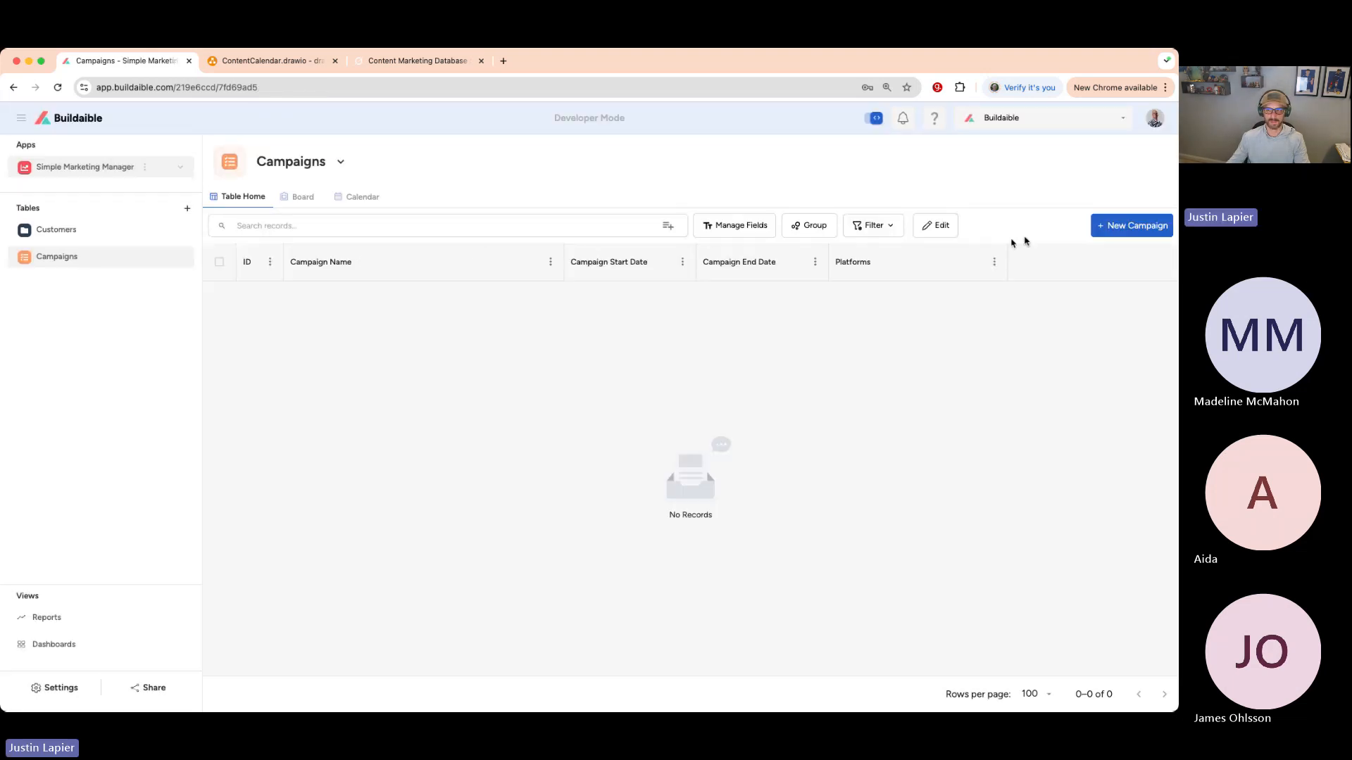
- Start a new campaign named 'Test Campaign for Test Customer'
{"action": "left_click", "coordinate": [50, 234]}
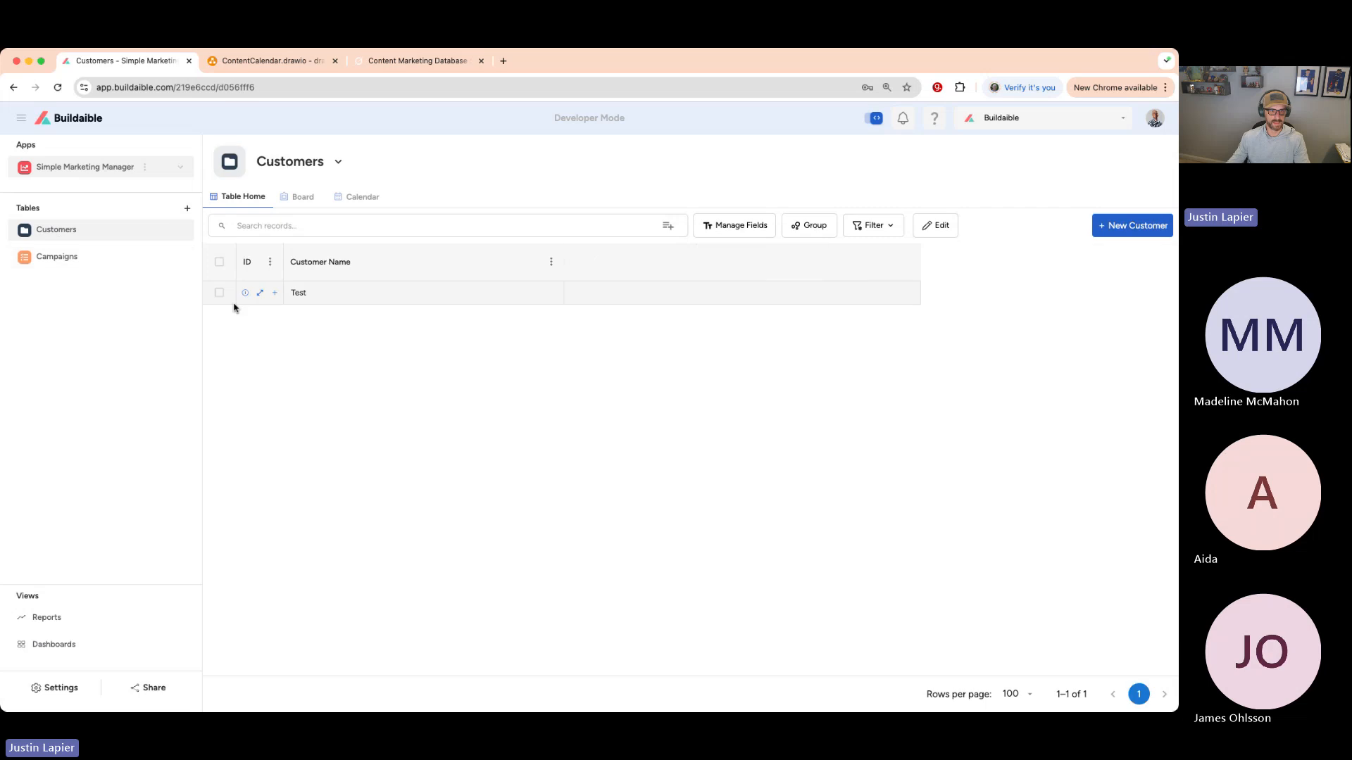
{"action": "left_click", "coordinate": [52, 259]}
{"action": "left_click", "coordinate": [1120, 226]}
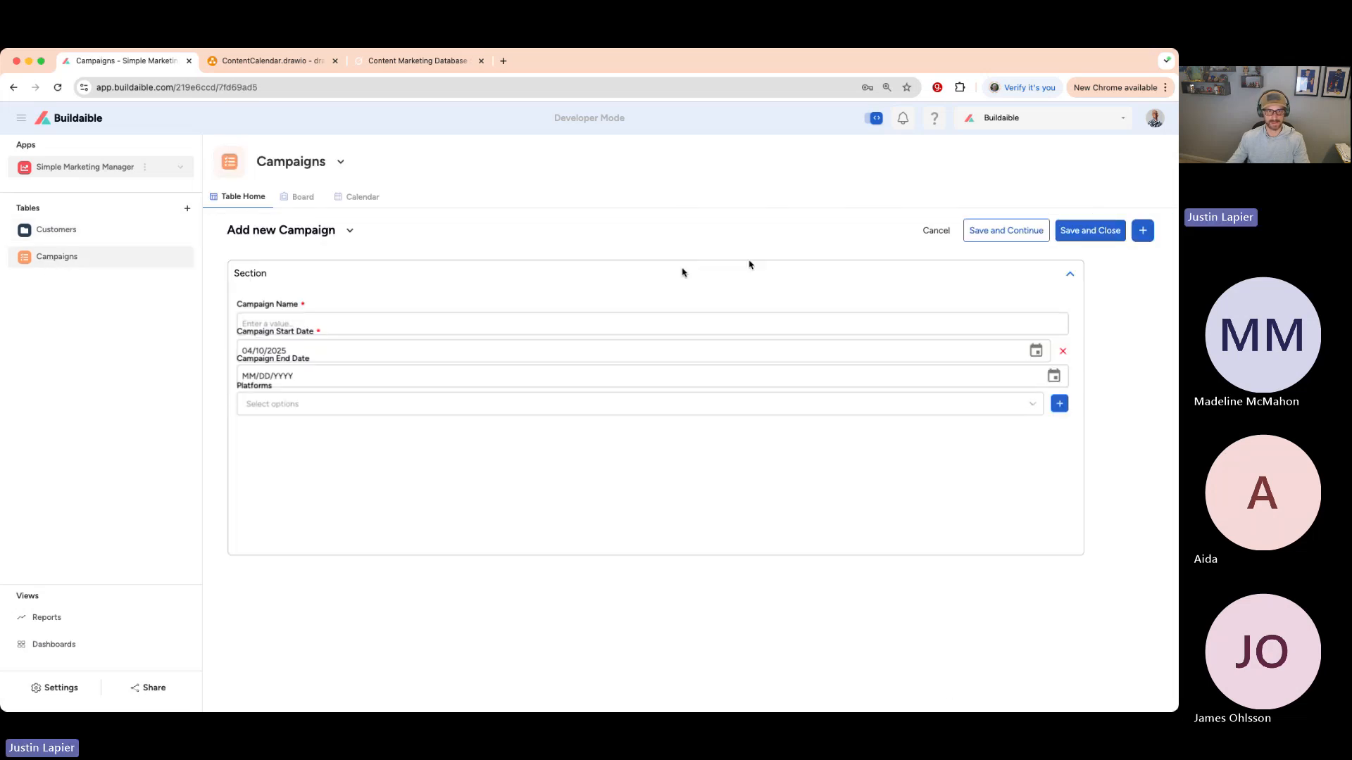
{"action": "left_click", "coordinate": [447, 327]}
{"action": "type", "text": "Test Campaing for"}
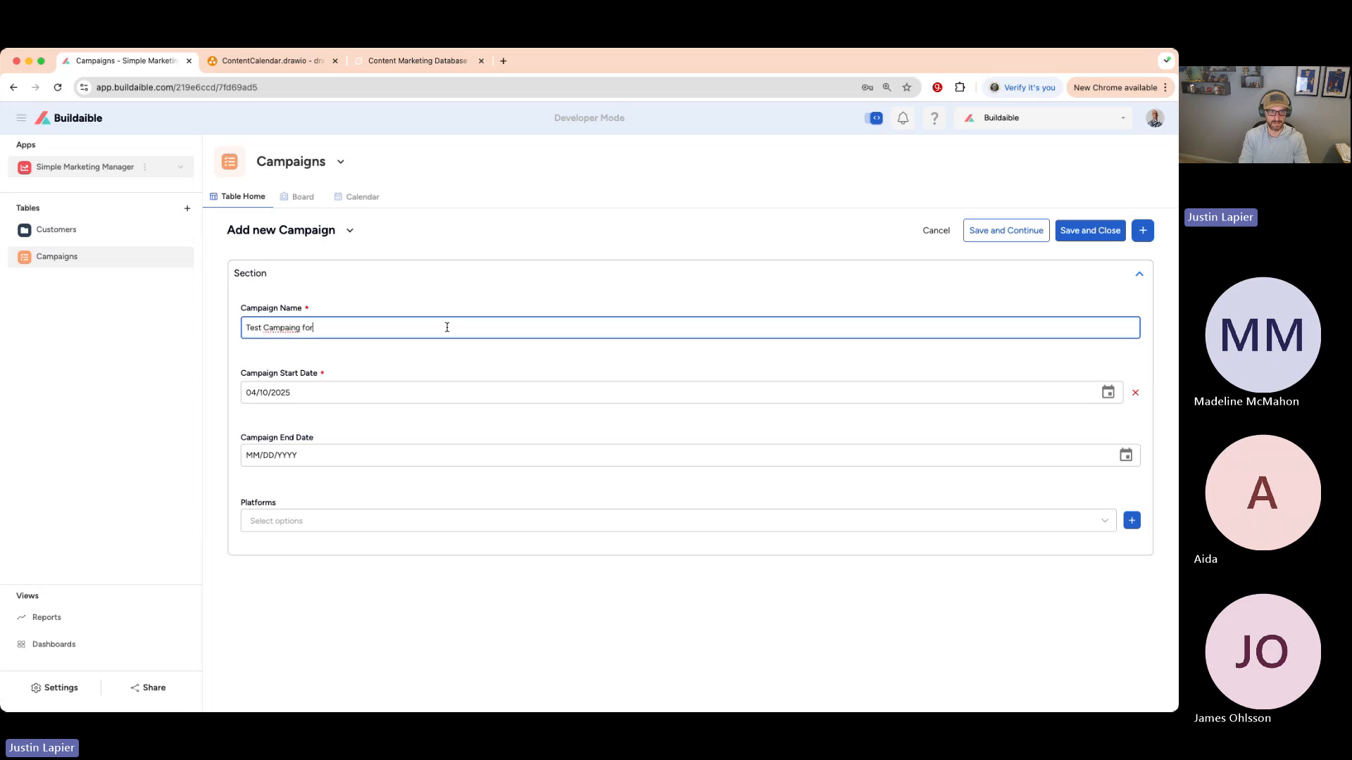
{"action": "key", "text": "BackSpace"}
{"action": "key", "text": "BackSpace"}
{"action": "key", "text": "BackSpace"}
{"action": "key", "text": "BackSpace"}
{"action": "key", "text": "BackSpace"}
{"action": "key", "text": "BackSpace"}
{"action": "type", "text": "gn for Test Customer"}
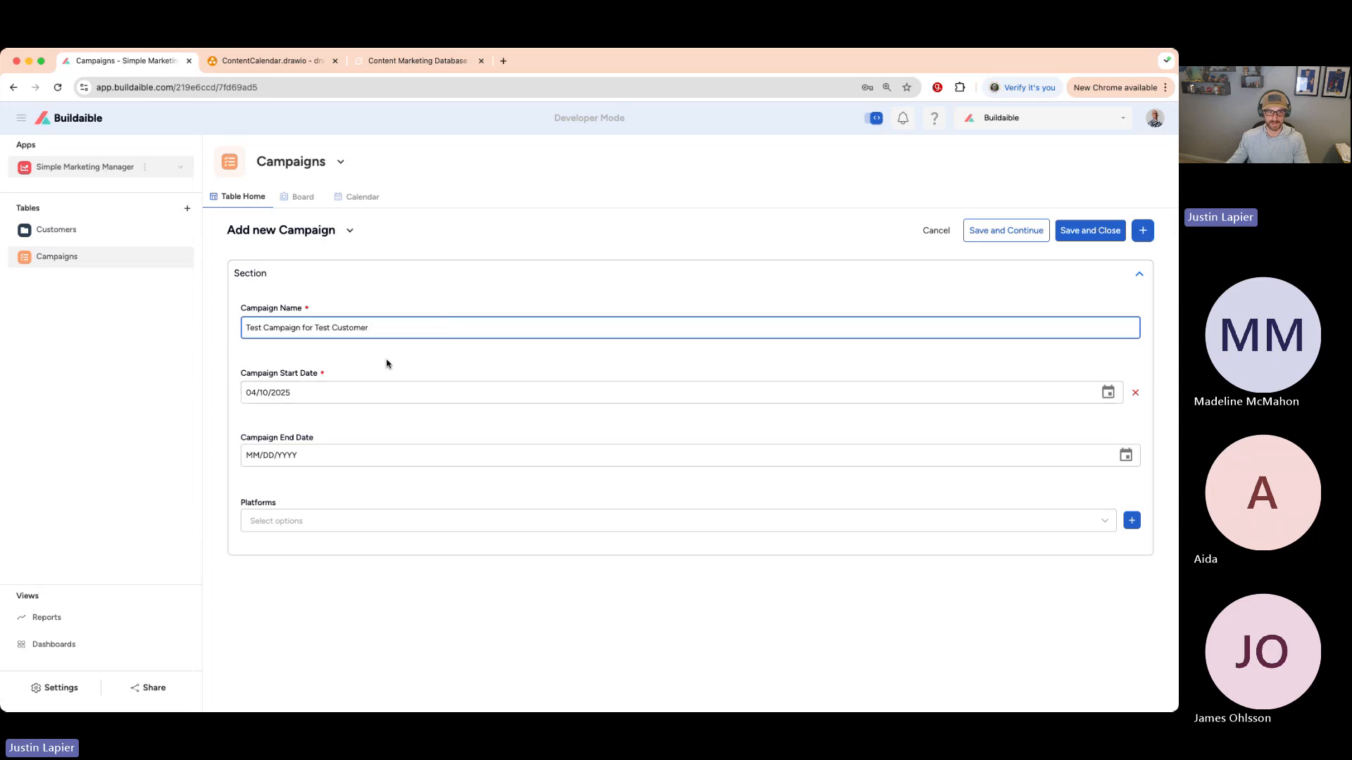
- Set the campaign end date to 06/30/2025 and platforms Meta, LinkedIn and Reddit
{"action": "left_click", "coordinate": [1126, 455]}
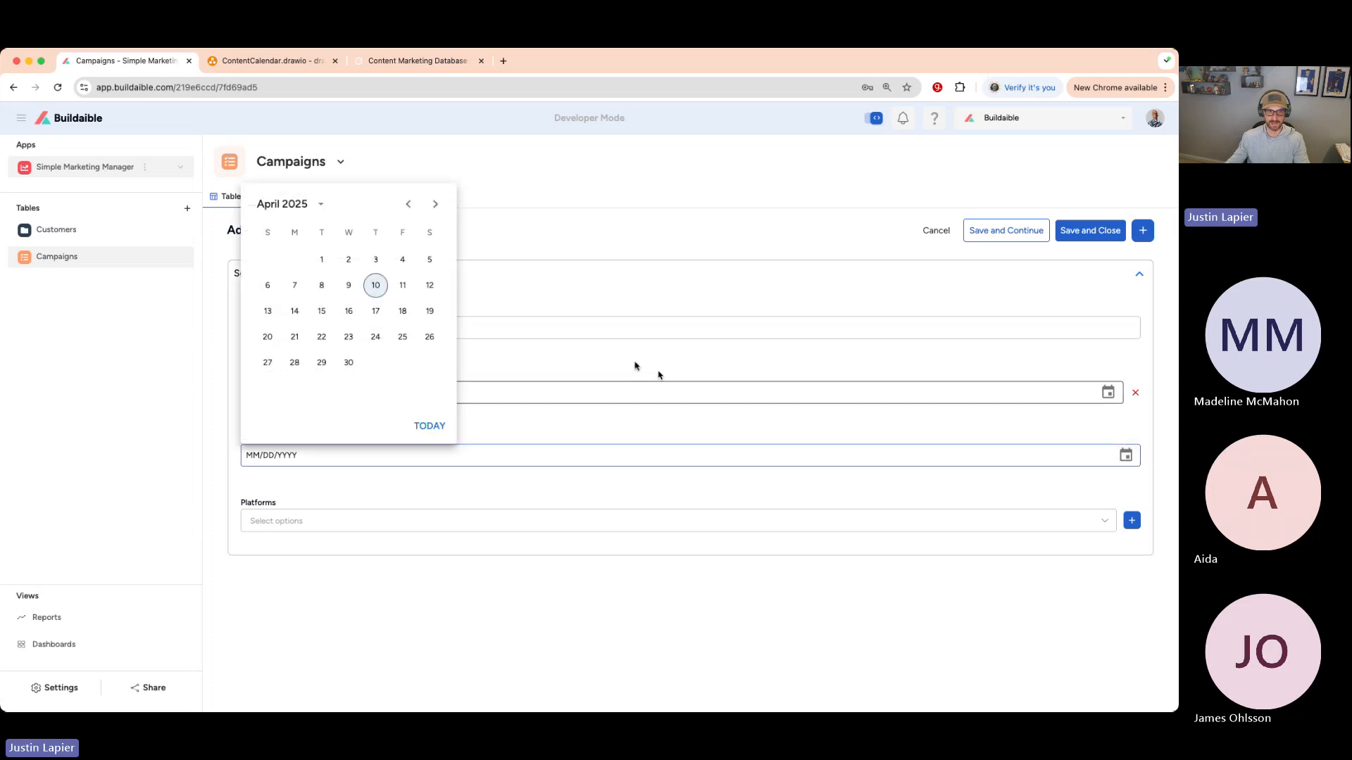
{"action": "left_click", "coordinate": [436, 204]}
{"action": "left_click", "coordinate": [435, 204]}
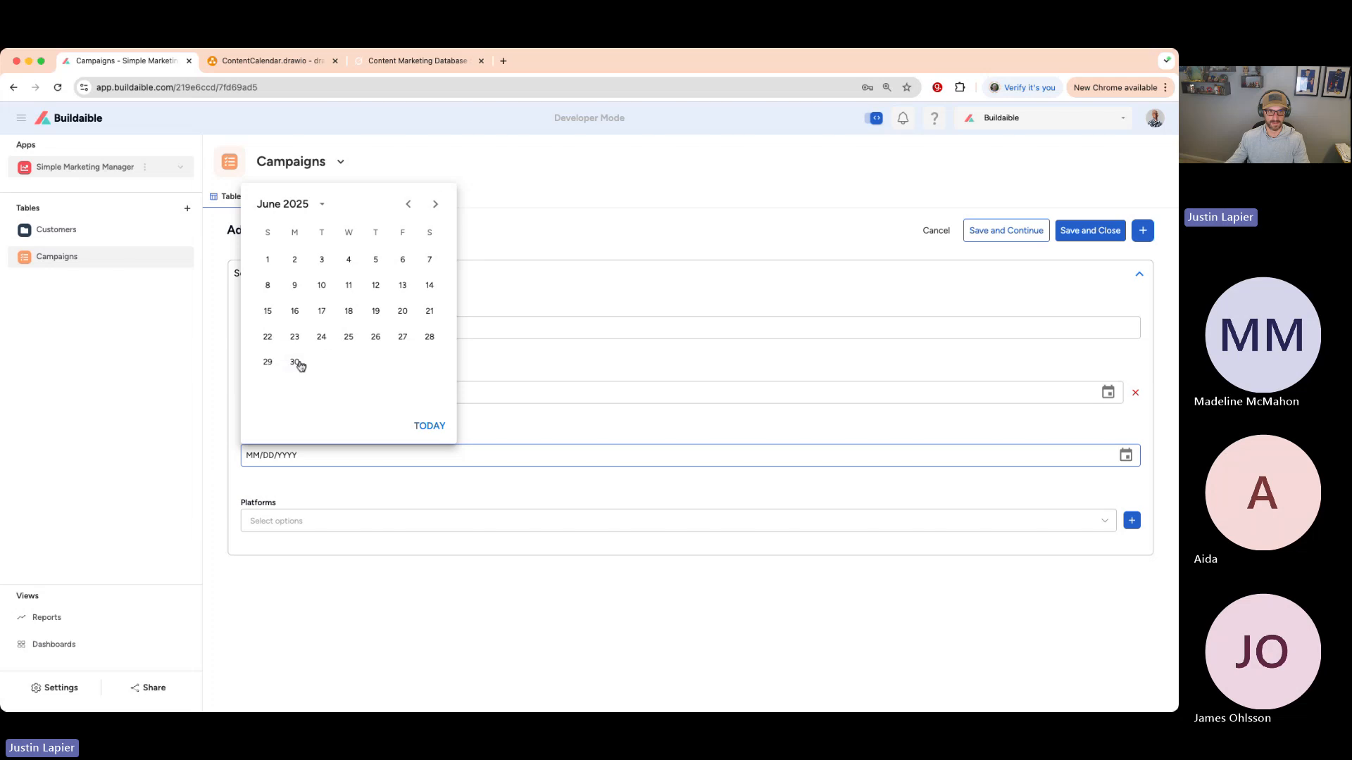
{"action": "left_click", "coordinate": [295, 362]}
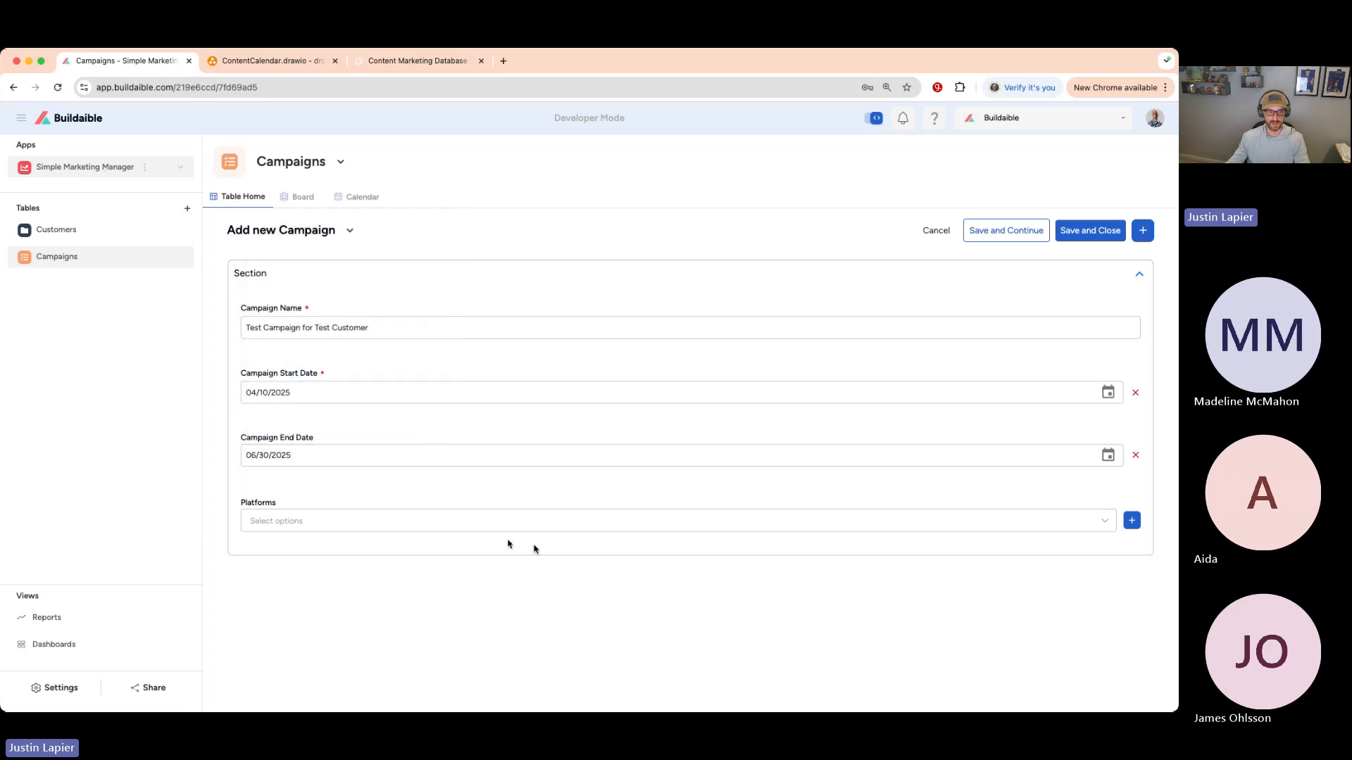
{"action": "left_click", "coordinate": [633, 519]}
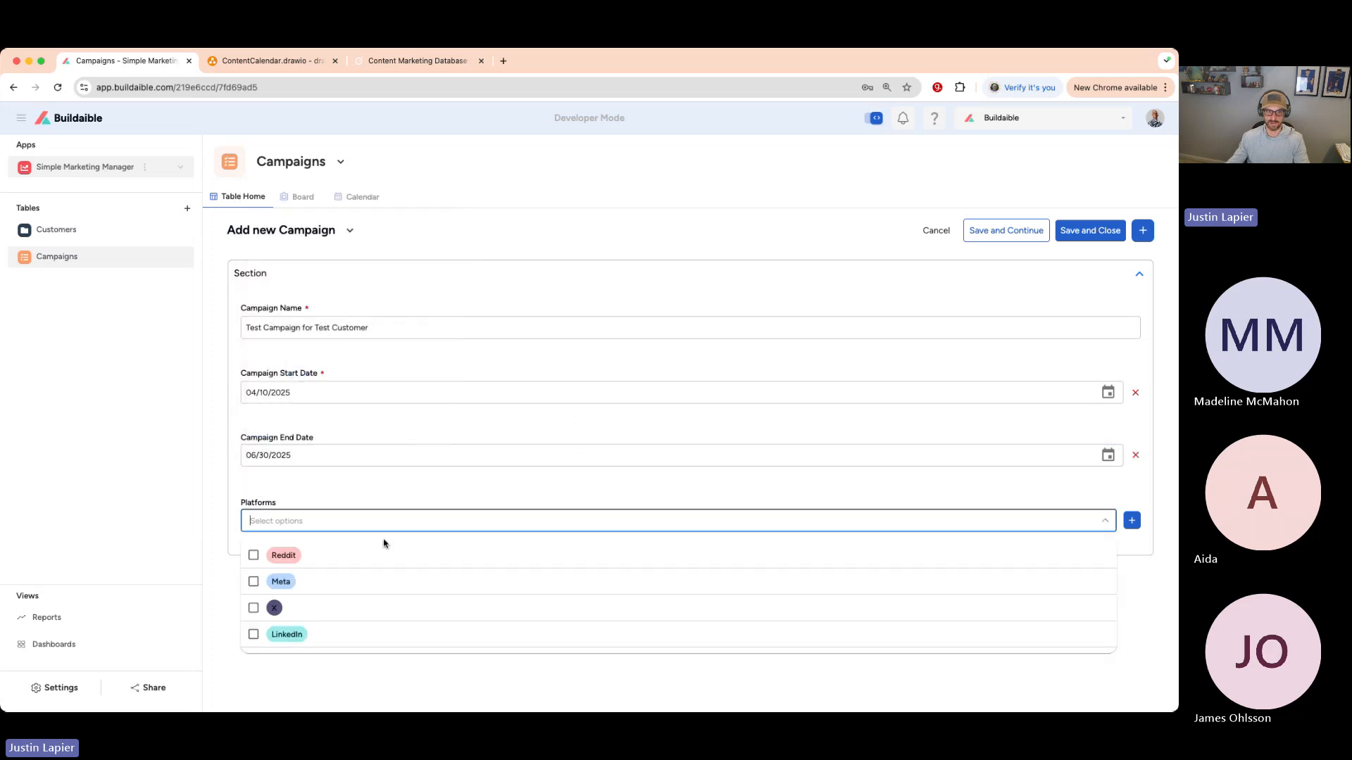
{"action": "left_click", "coordinate": [253, 583]}
{"action": "left_click", "coordinate": [253, 636]}
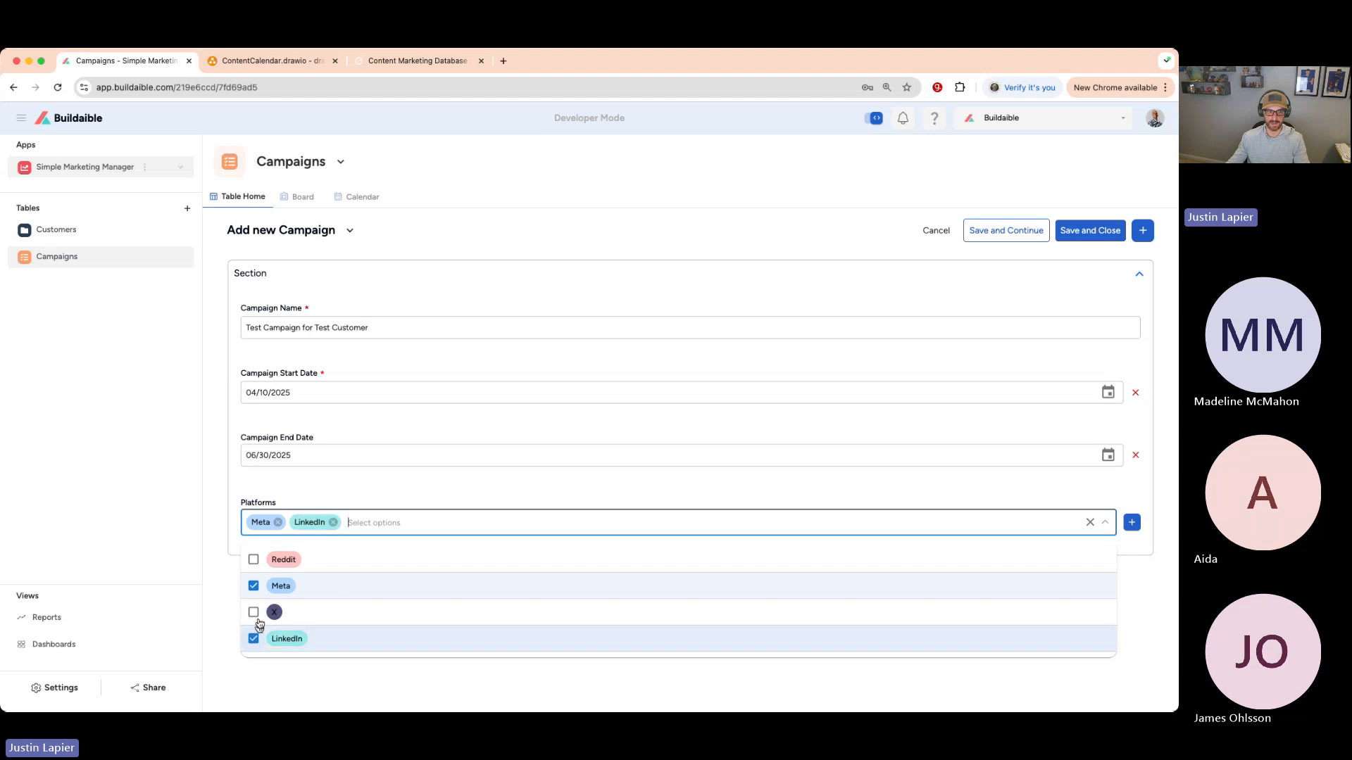
{"action": "left_click", "coordinate": [254, 560]}
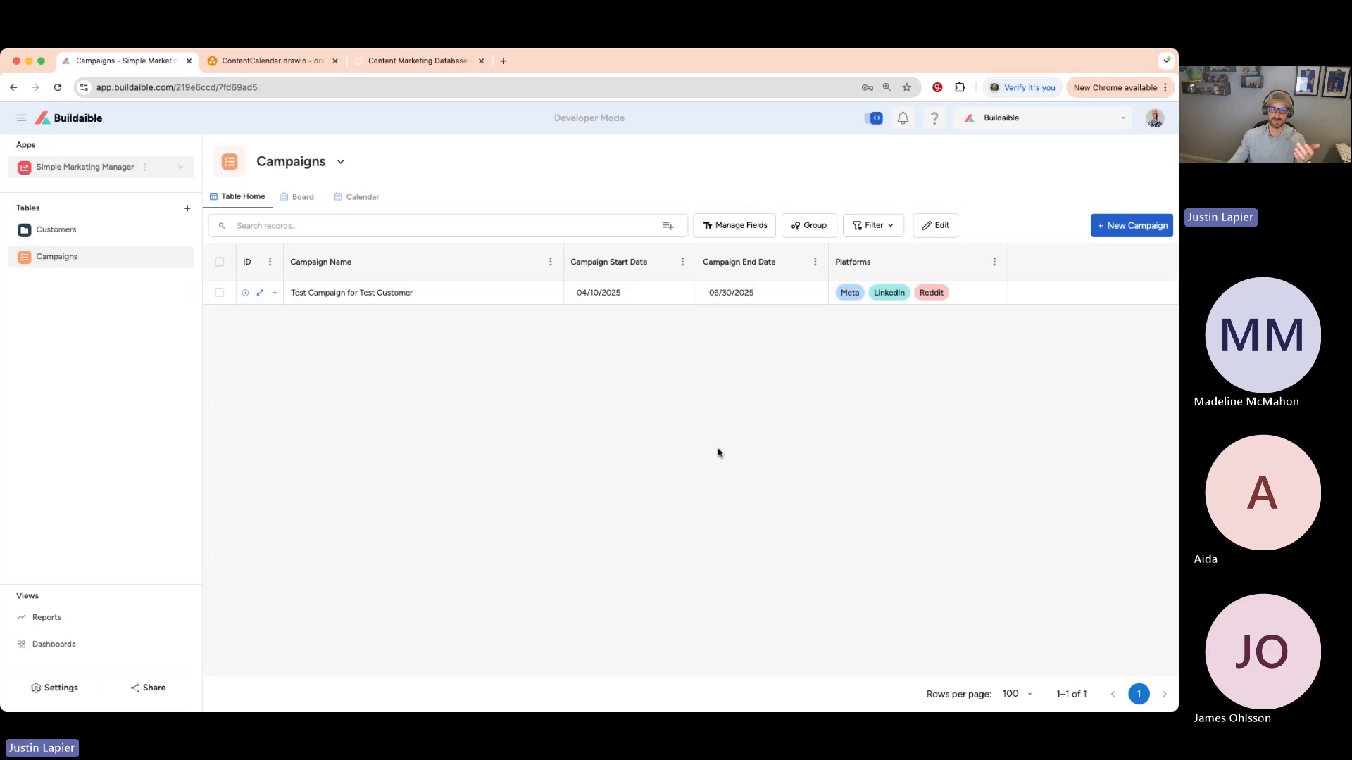
- Open the Test customer record from the Customers table, then view the ContentCalendar diagram
{"action": "left_click", "coordinate": [67, 230]}
{"action": "left_click", "coordinate": [94, 259]}
{"action": "left_click", "coordinate": [81, 232]}
{"action": "left_click", "coordinate": [260, 294]}
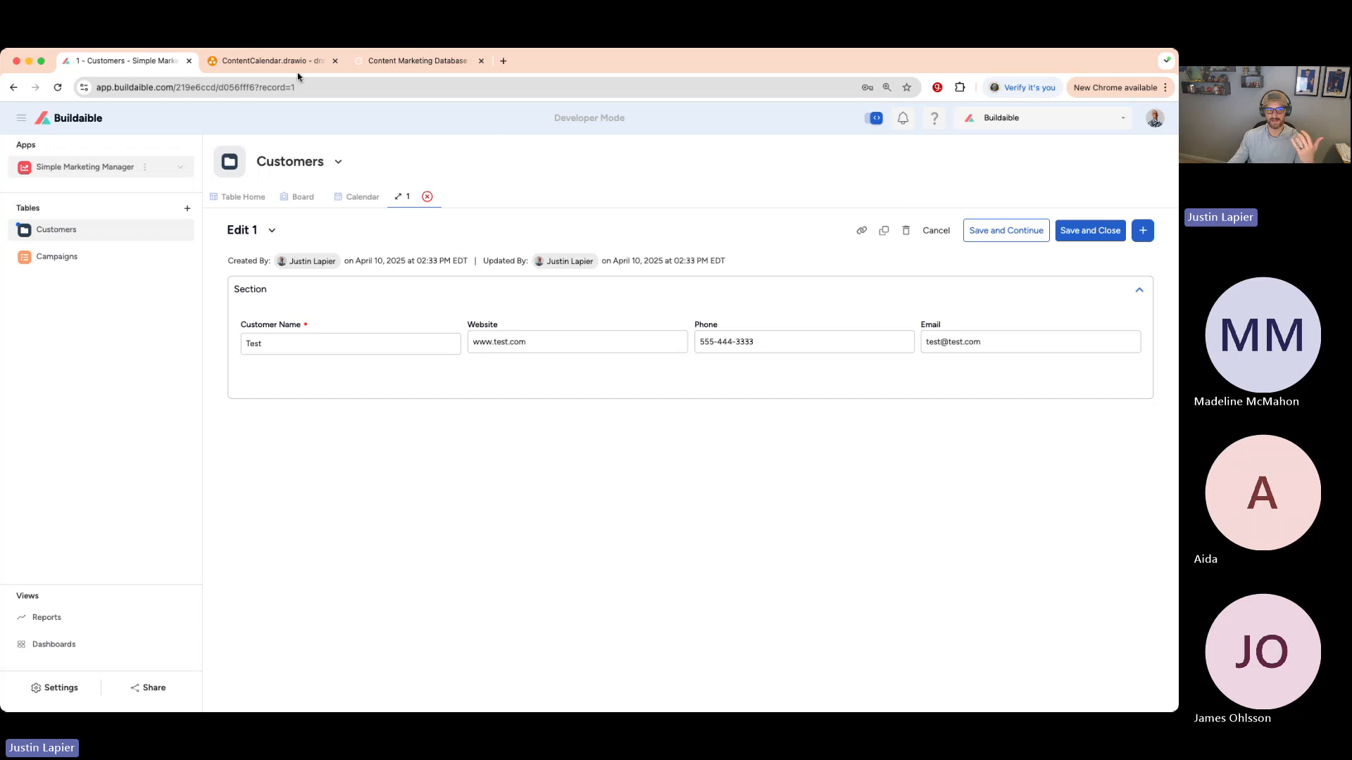
{"action": "left_click", "coordinate": [268, 60]}
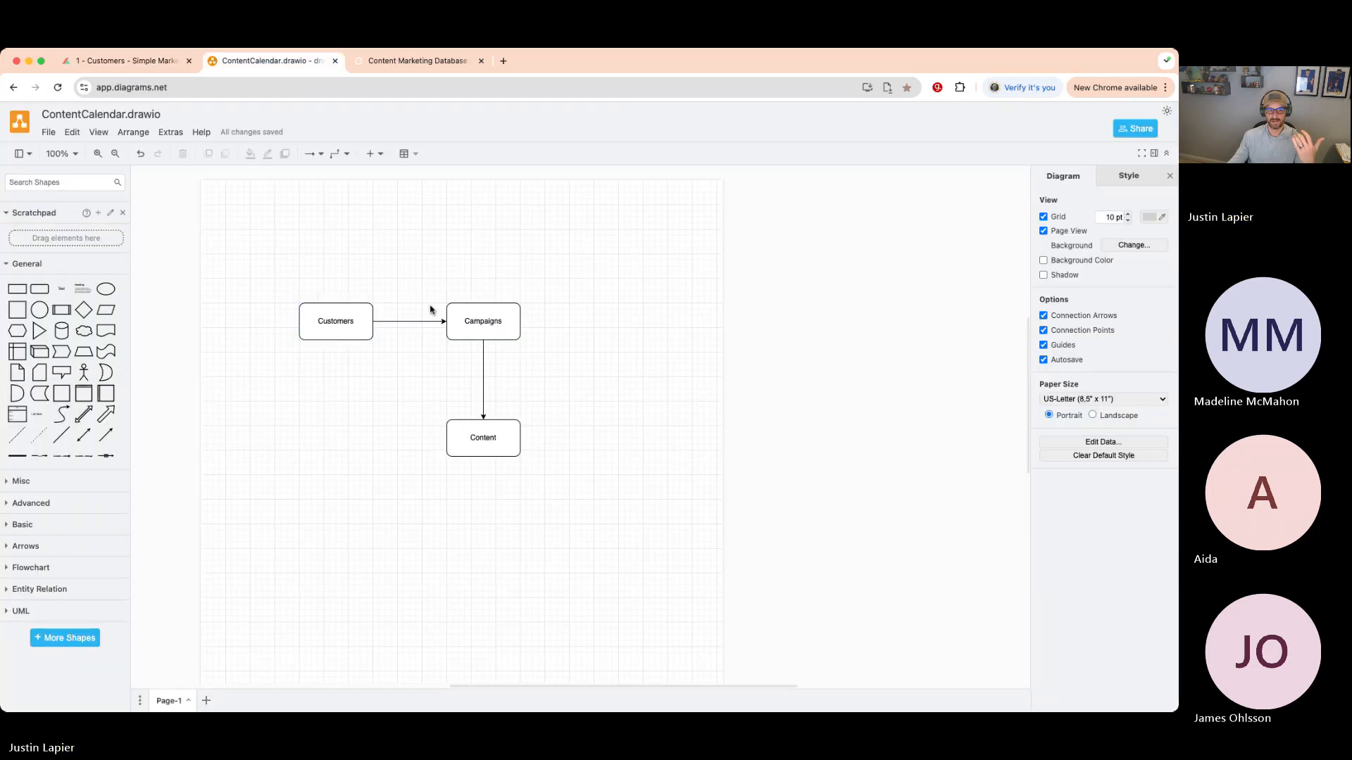
- Delete the Content box, its connector, and the old Customers-to-Campaigns arrow
{"action": "left_click", "coordinate": [482, 372]}
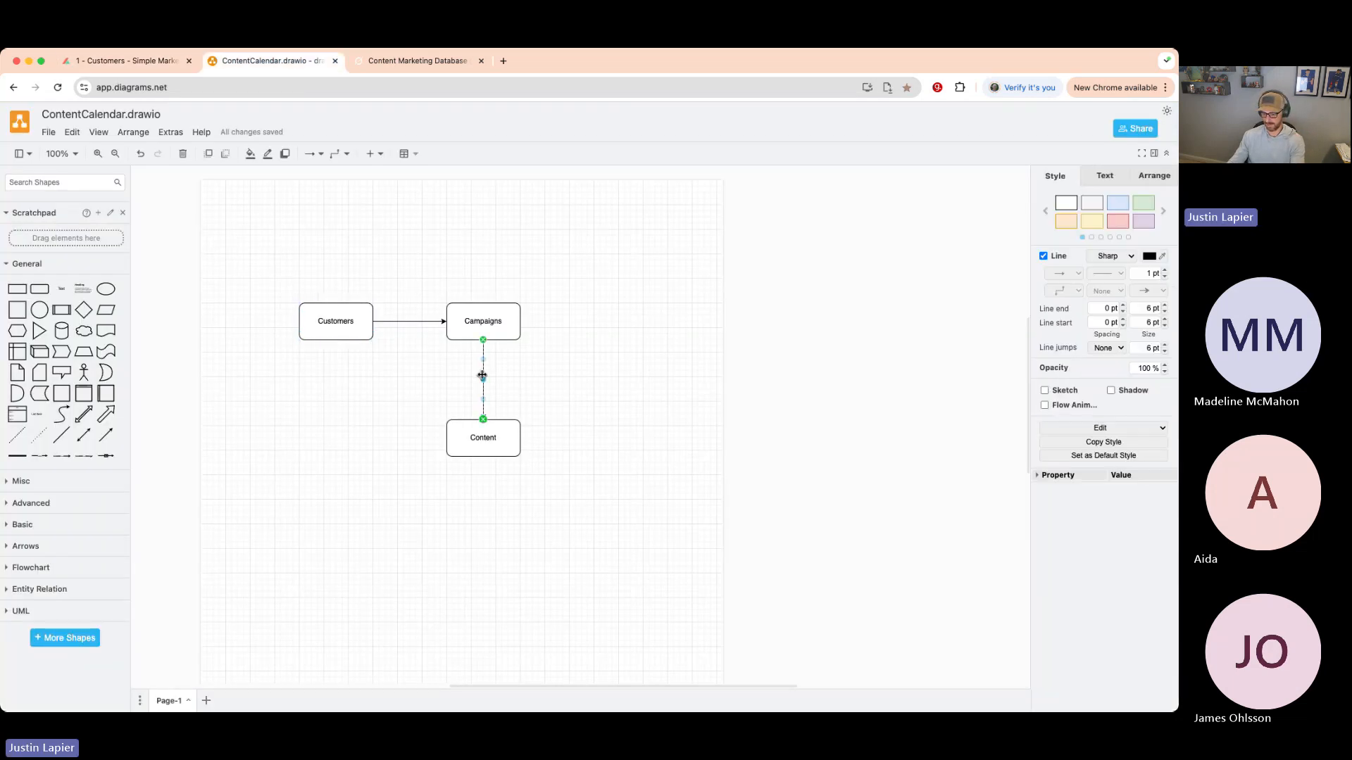
{"action": "left_click", "coordinate": [499, 428], "text": "shift"}
{"action": "key", "text": "Delete"}
{"action": "left_click", "coordinate": [408, 323]}
{"action": "key", "text": "Delete"}
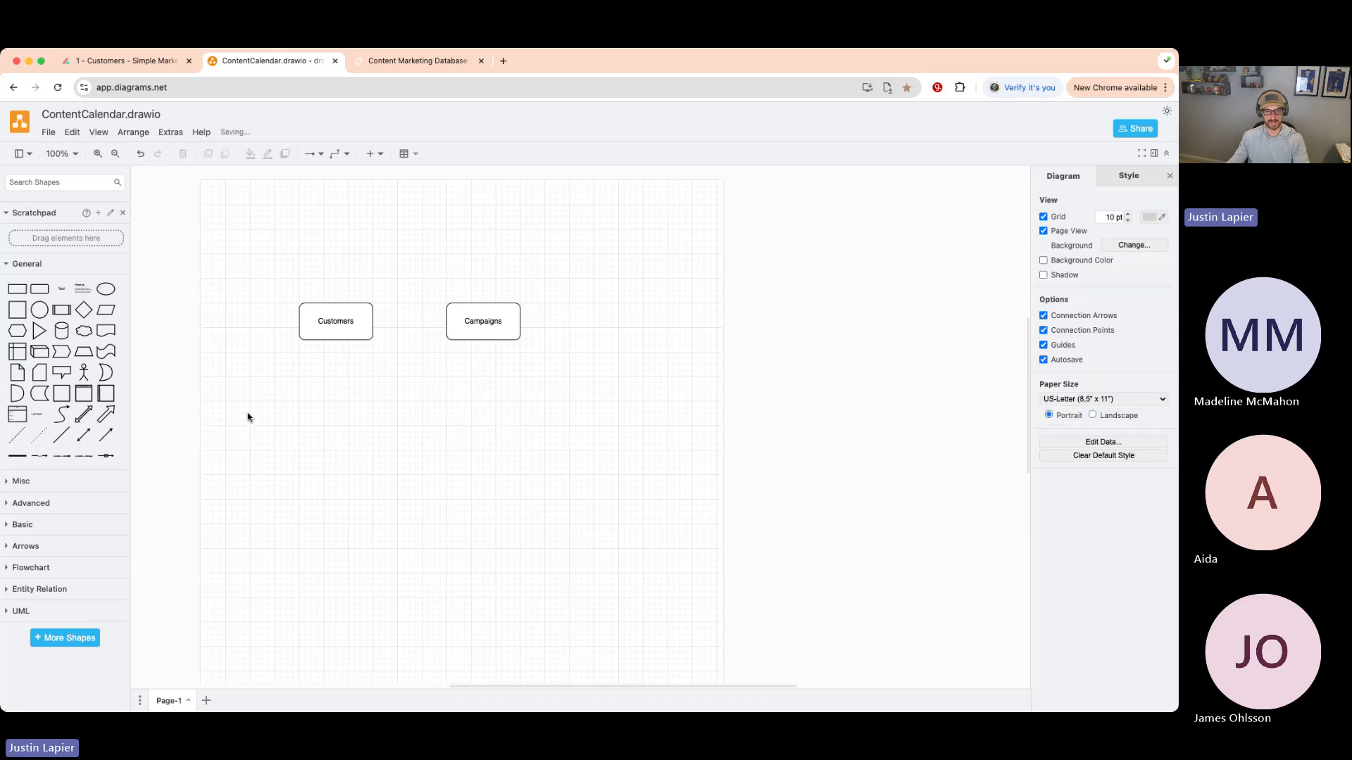
- Draw a new arrow from Customers to Campaigns and return to Buildaible's customer record
{"action": "left_click", "coordinate": [342, 318]}
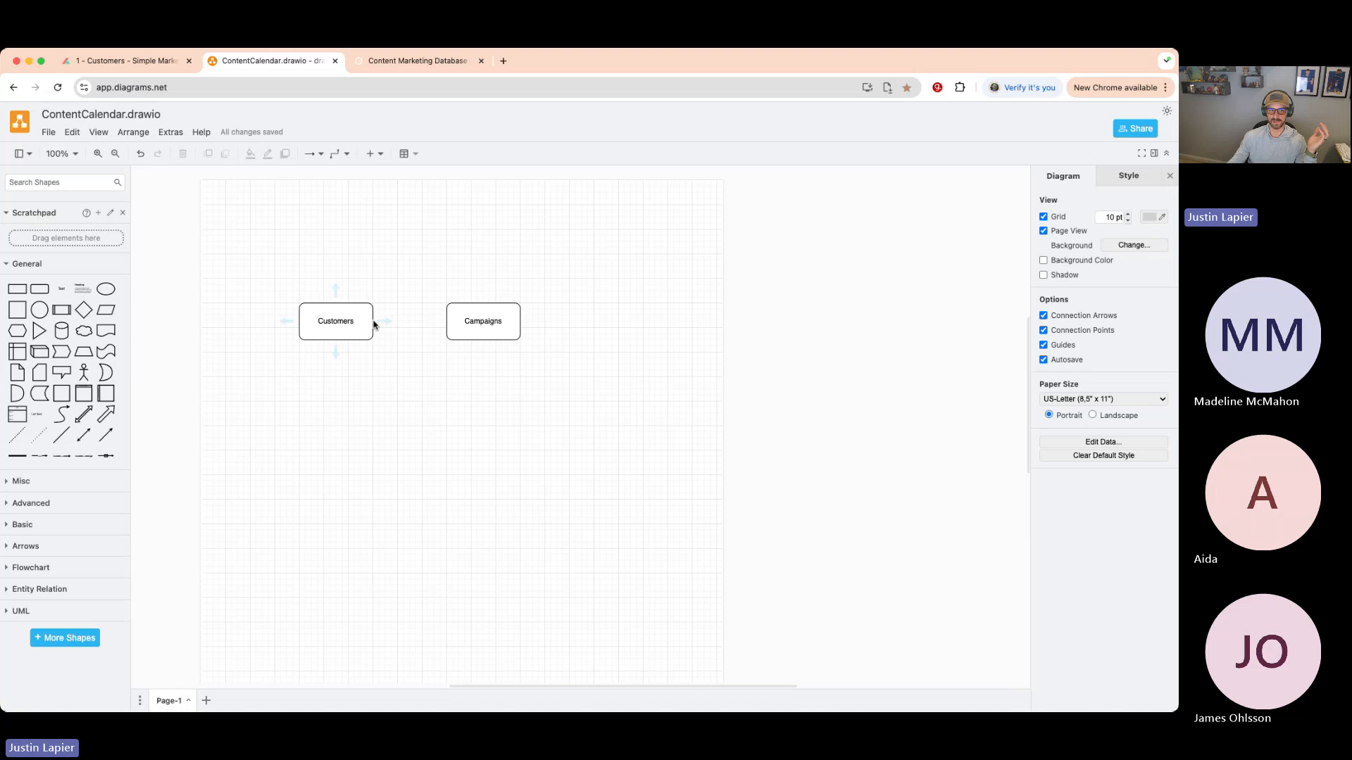
{"action": "left_click_drag", "start_coordinate": [374, 324], "coordinate": [445, 321]}
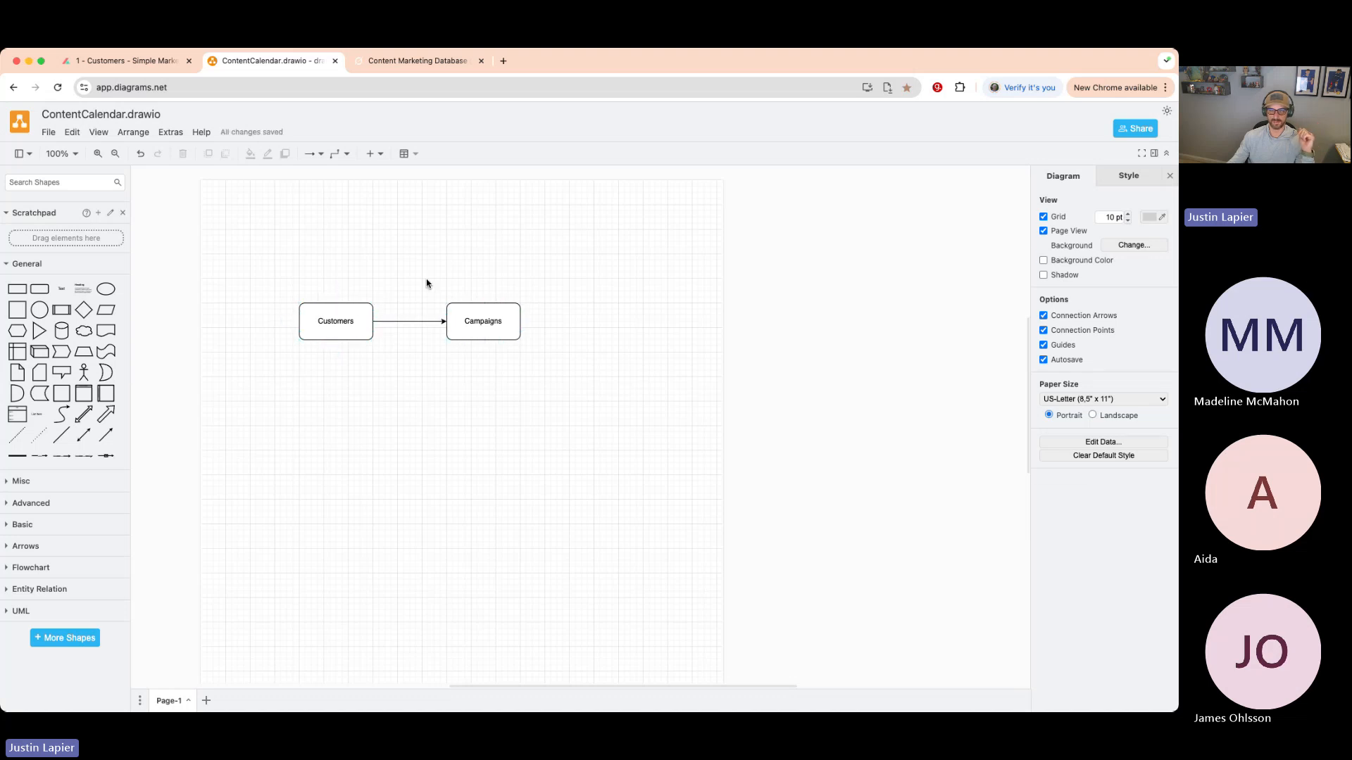
{"action": "left_click", "coordinate": [360, 319]}
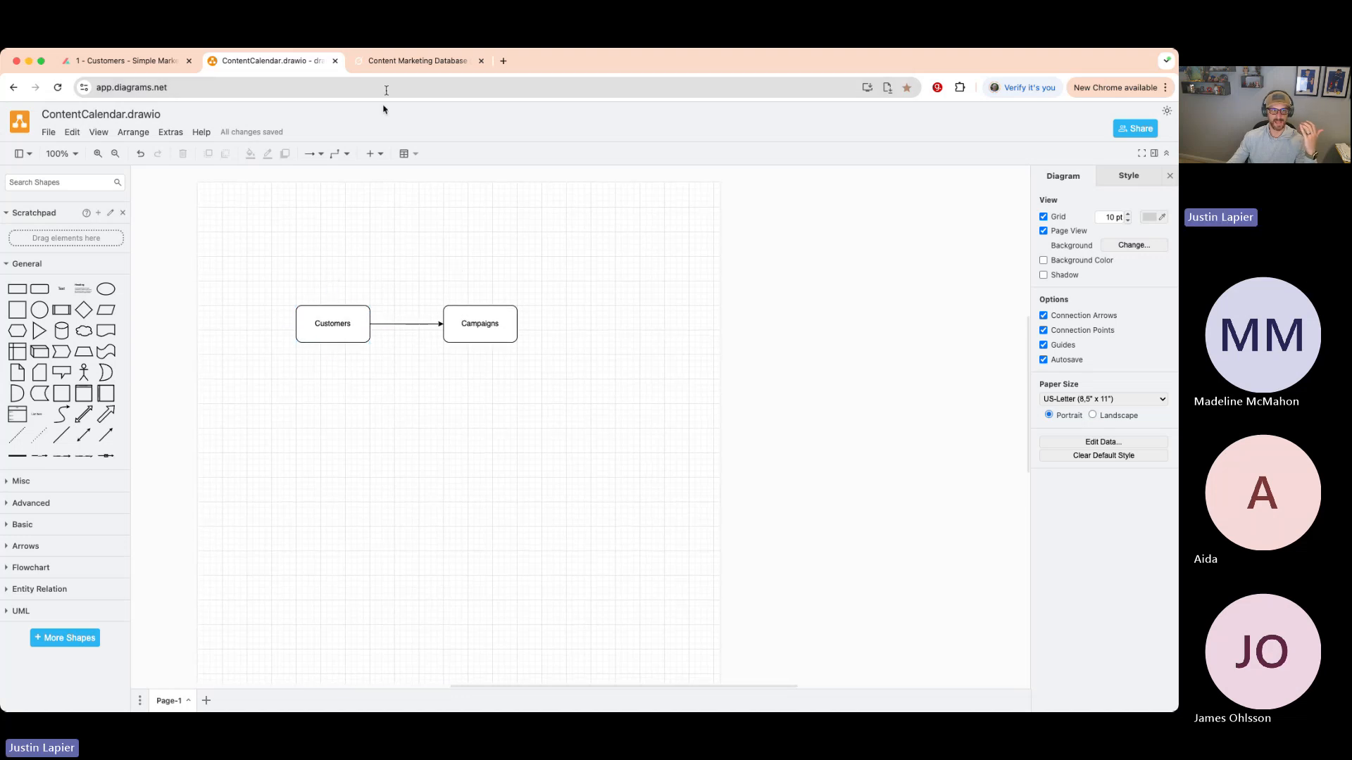
{"action": "left_click", "coordinate": [162, 60]}
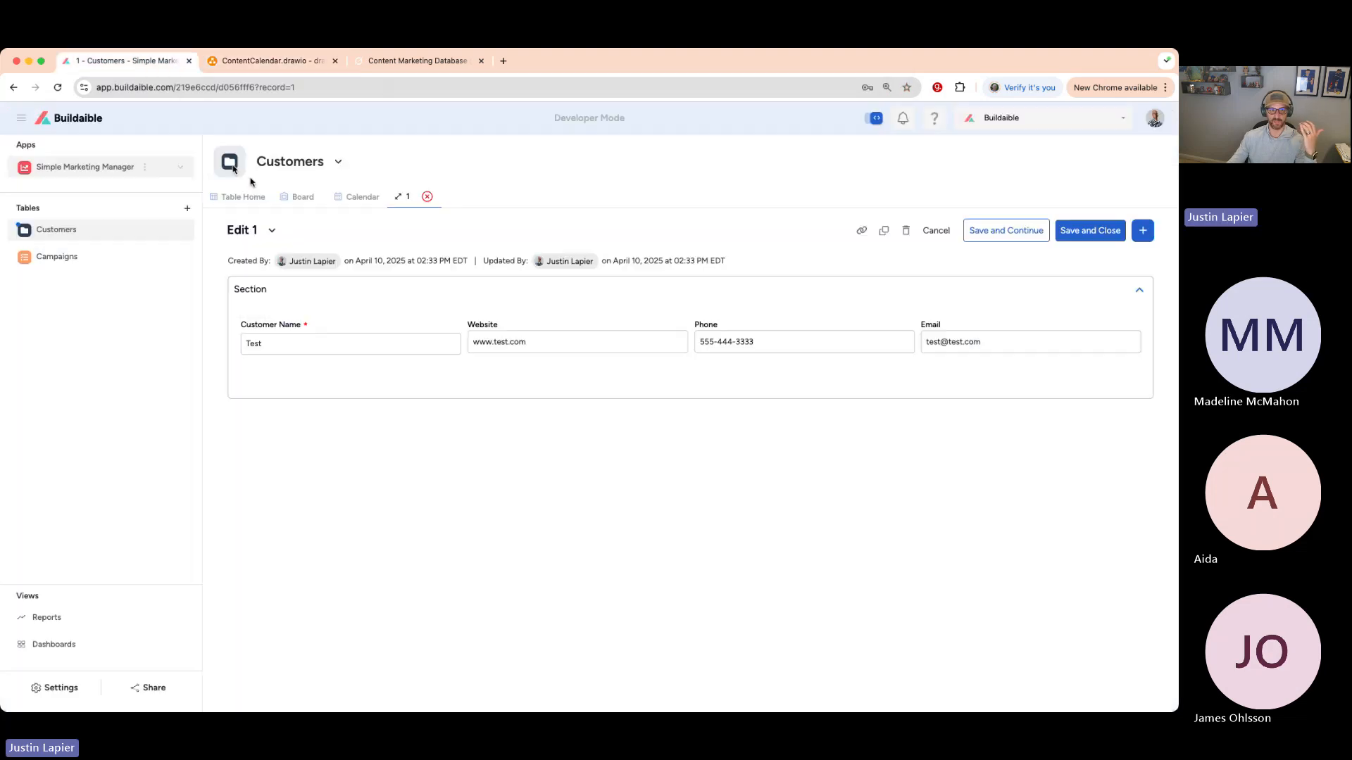
- Review the Test Campaign record in the Campaigns table, then open Manage Fields
{"action": "left_click", "coordinate": [427, 197]}
{"action": "left_click", "coordinate": [56, 257]}
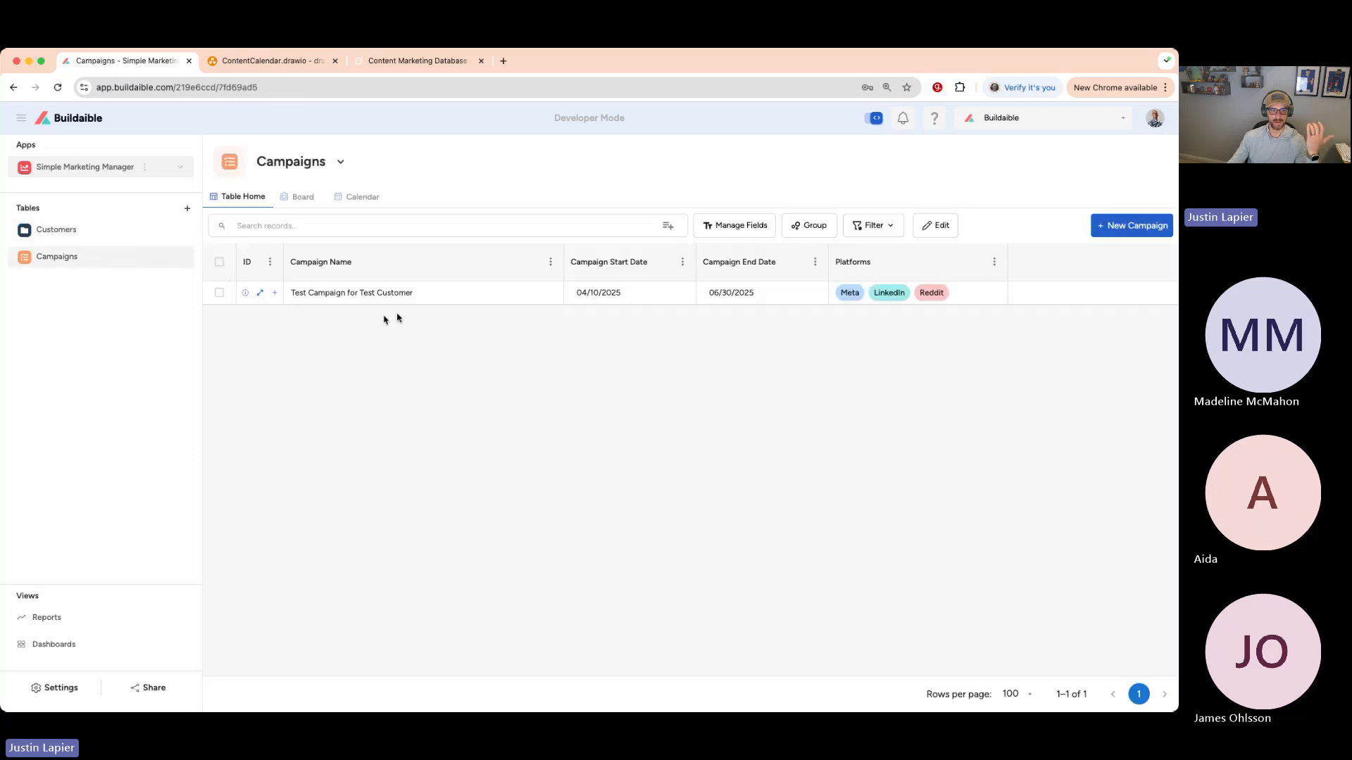
{"action": "left_click", "coordinate": [262, 294]}
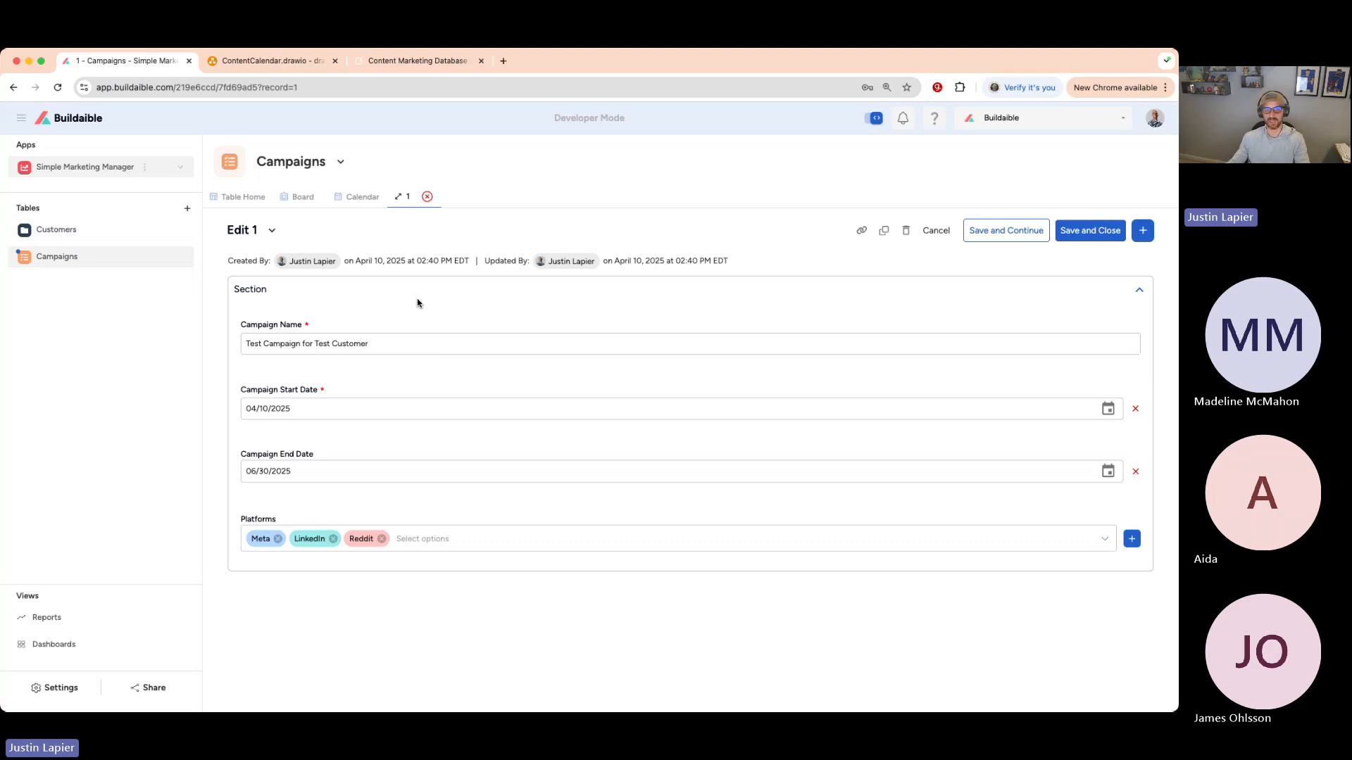
{"action": "left_click", "coordinate": [426, 197]}
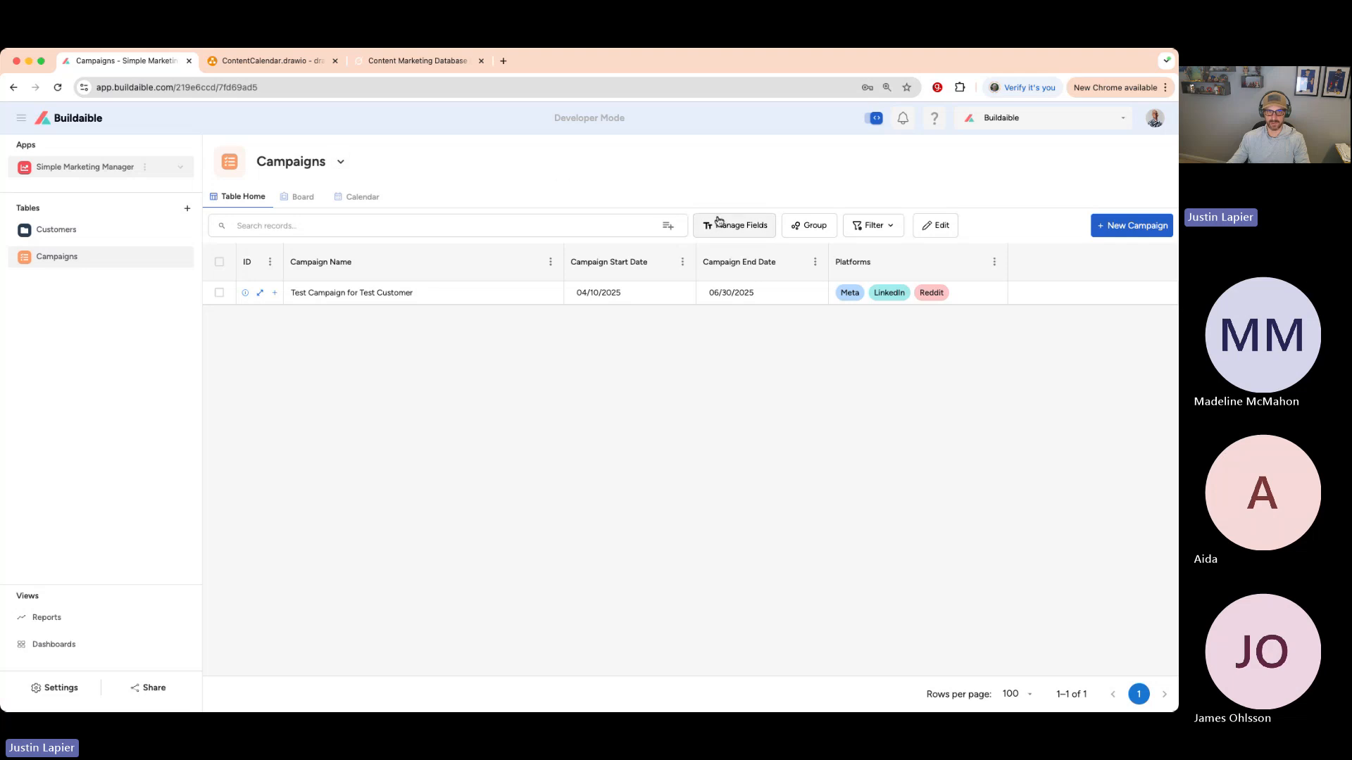
{"action": "left_click", "coordinate": [715, 224]}
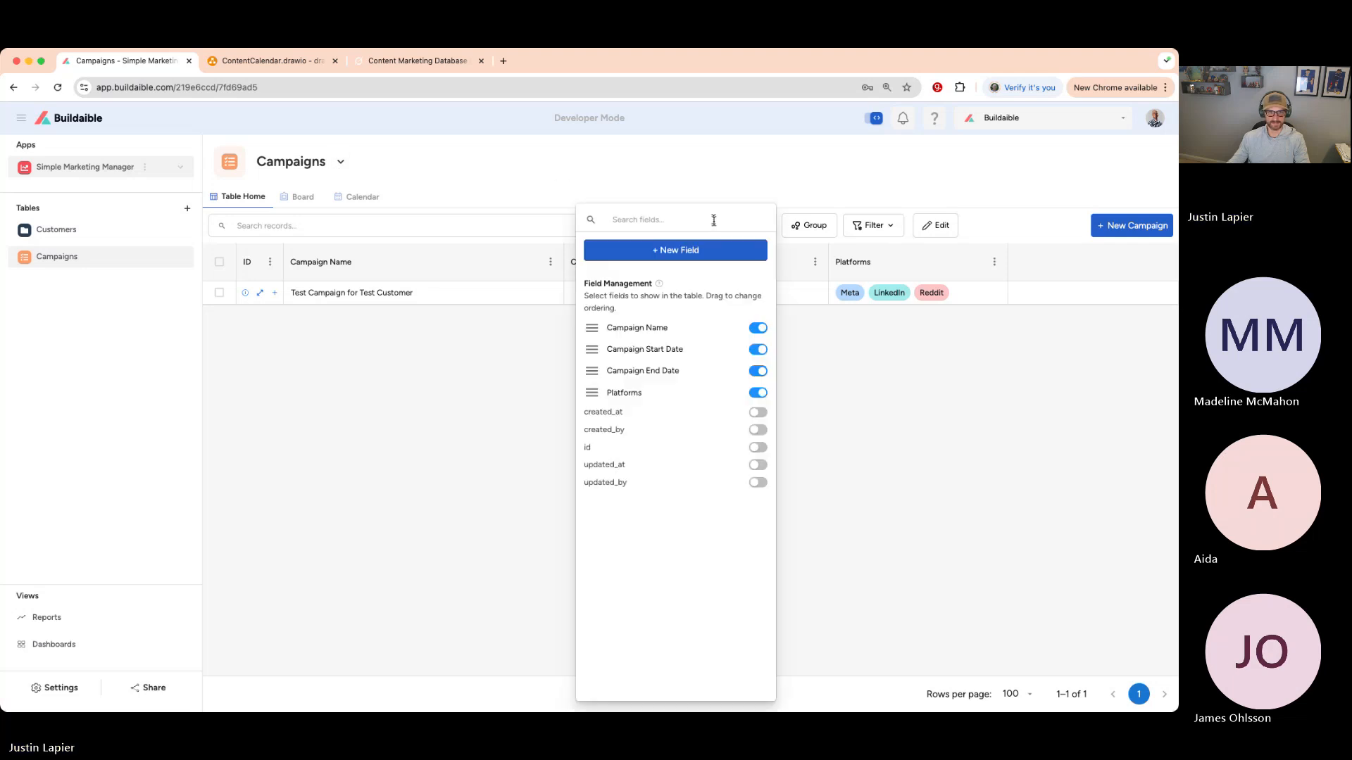
- Create a new field named 'Customer Name' with the Link a Record type
{"action": "left_click", "coordinate": [670, 257]}
{"action": "left_click", "coordinate": [556, 293]}
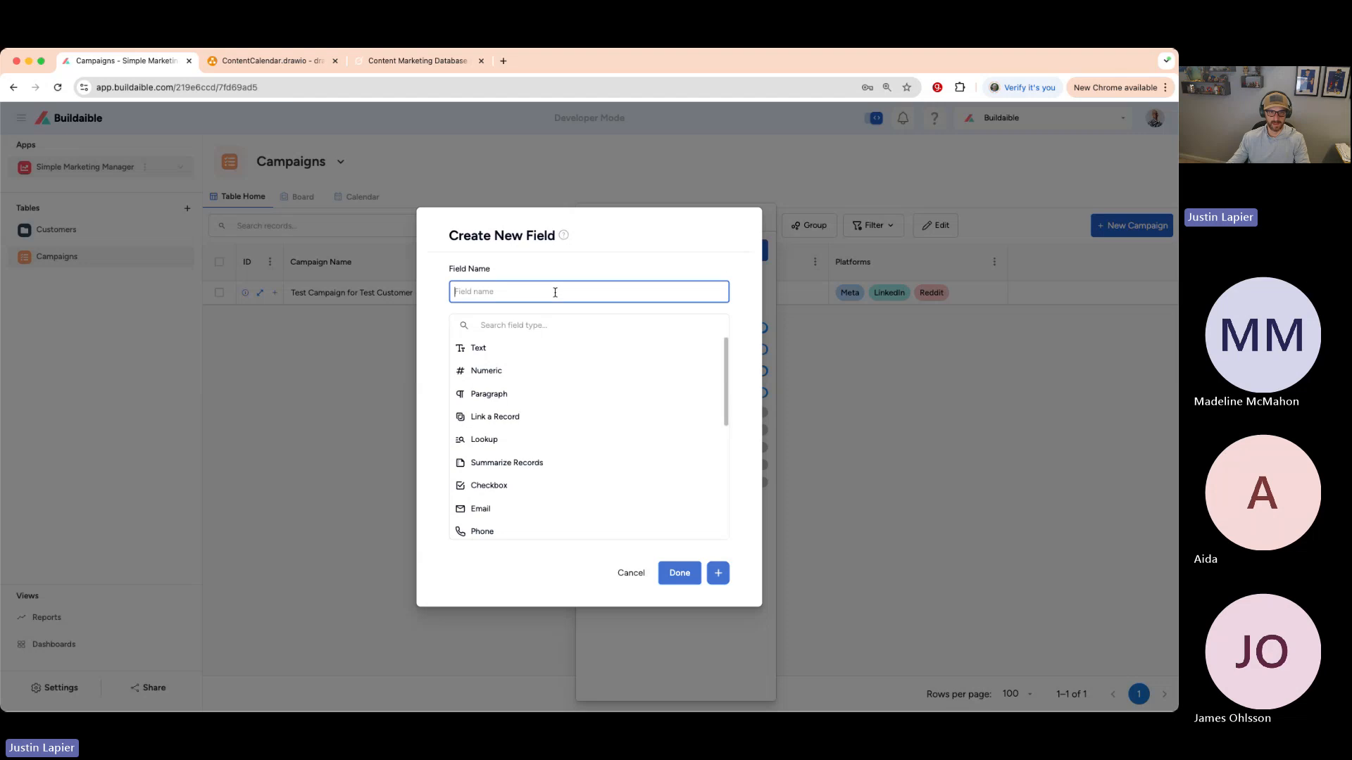
{"action": "type", "text": "Cu"}
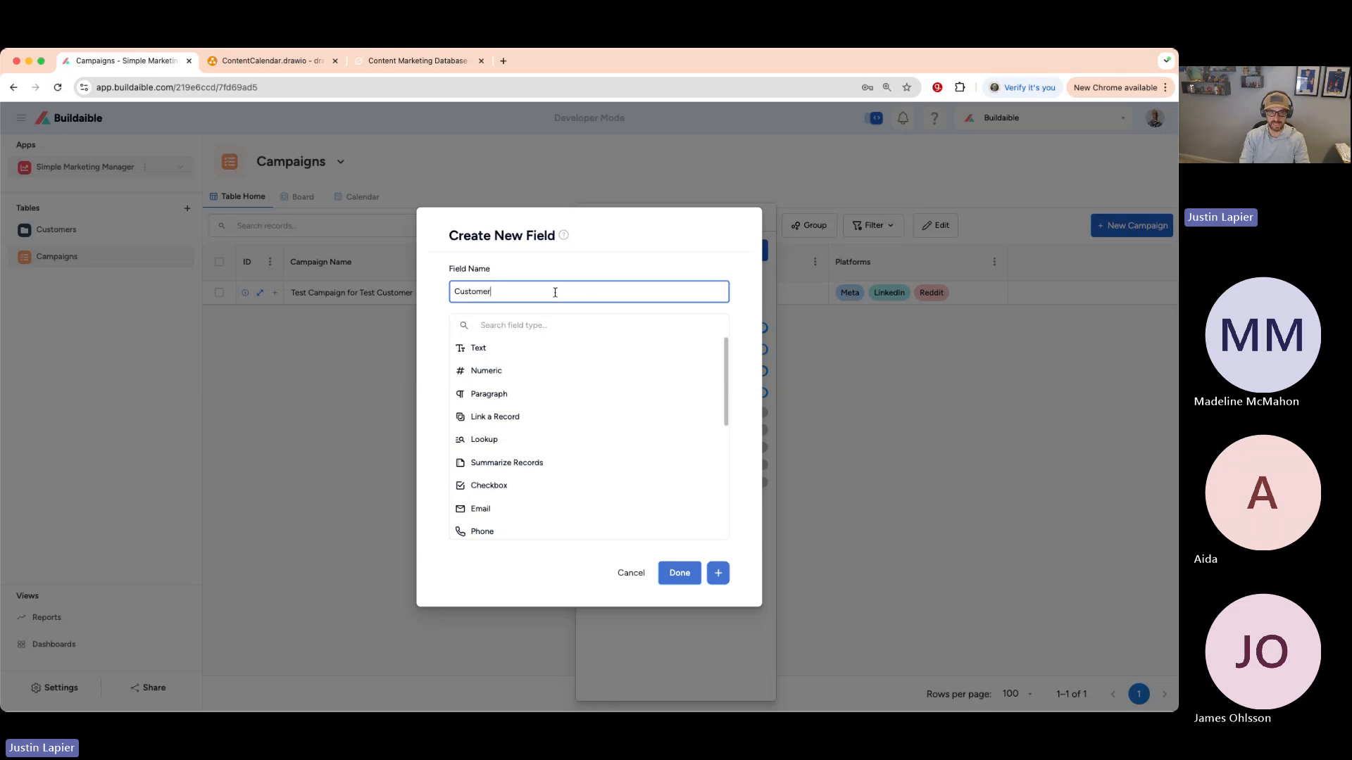
{"action": "type", "text": "stomer"}
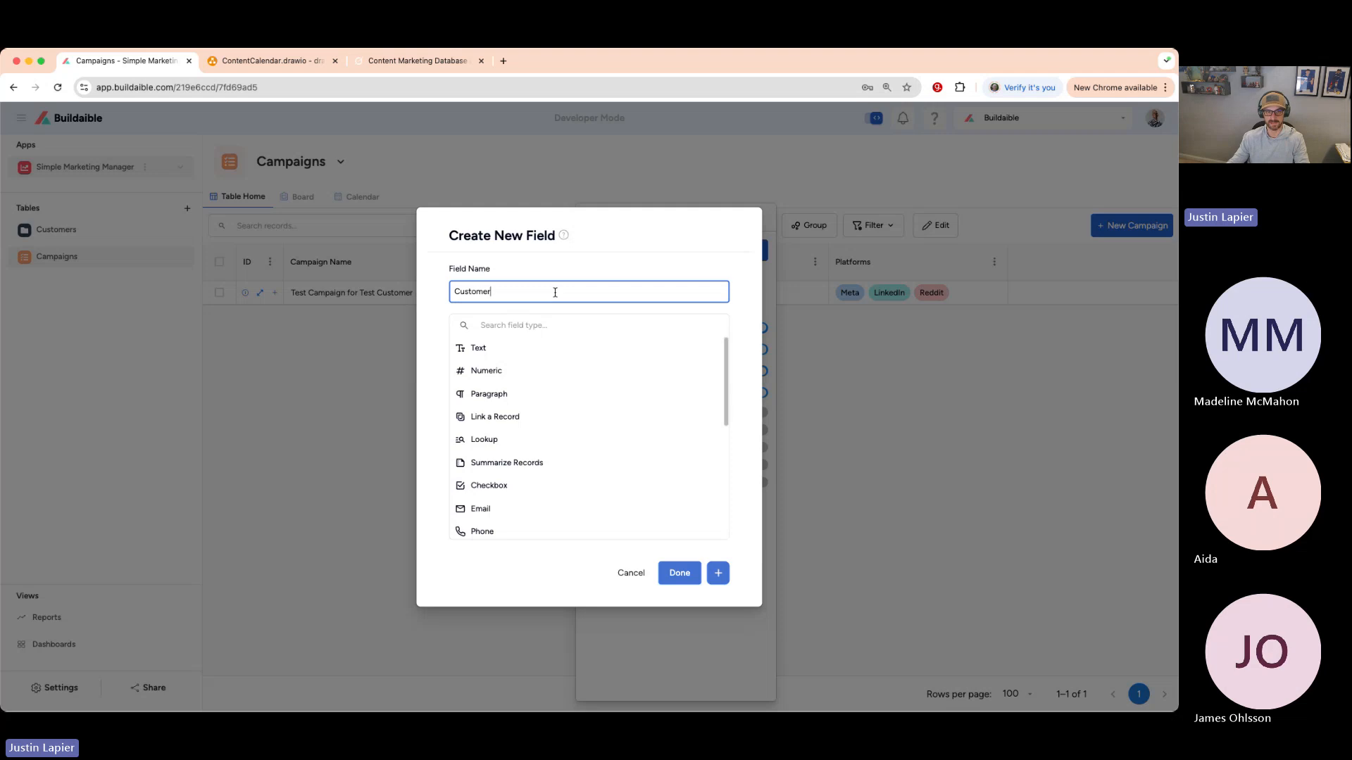
{"action": "type", "text": " Name"}
{"action": "scroll", "coordinate": [628, 377], "scroll_direction": "down", "scroll_amount": 1}
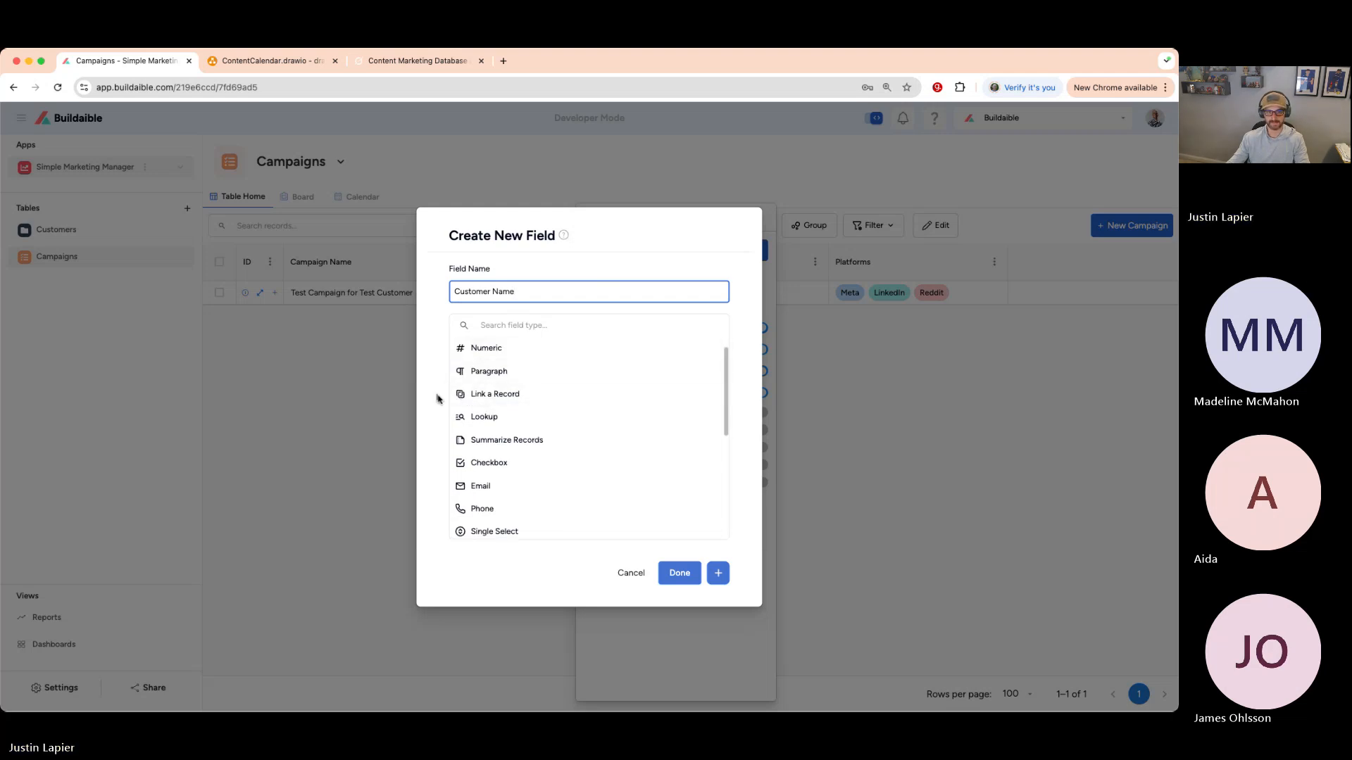
{"action": "left_click", "coordinate": [505, 396]}
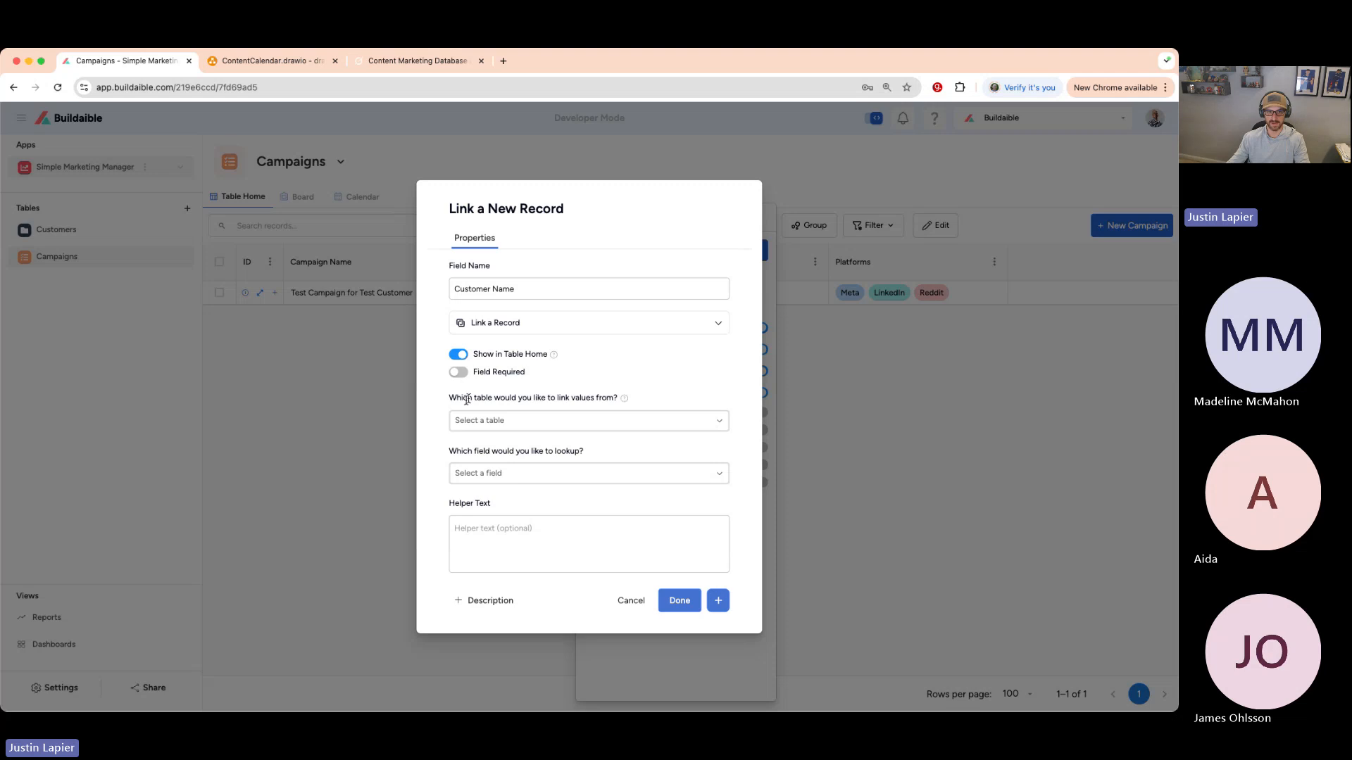
- Link Customer Name to the Customers table, showing its Customer Name field, and create it
{"action": "left_click_drag", "start_coordinate": [449, 398], "coordinate": [613, 396]}
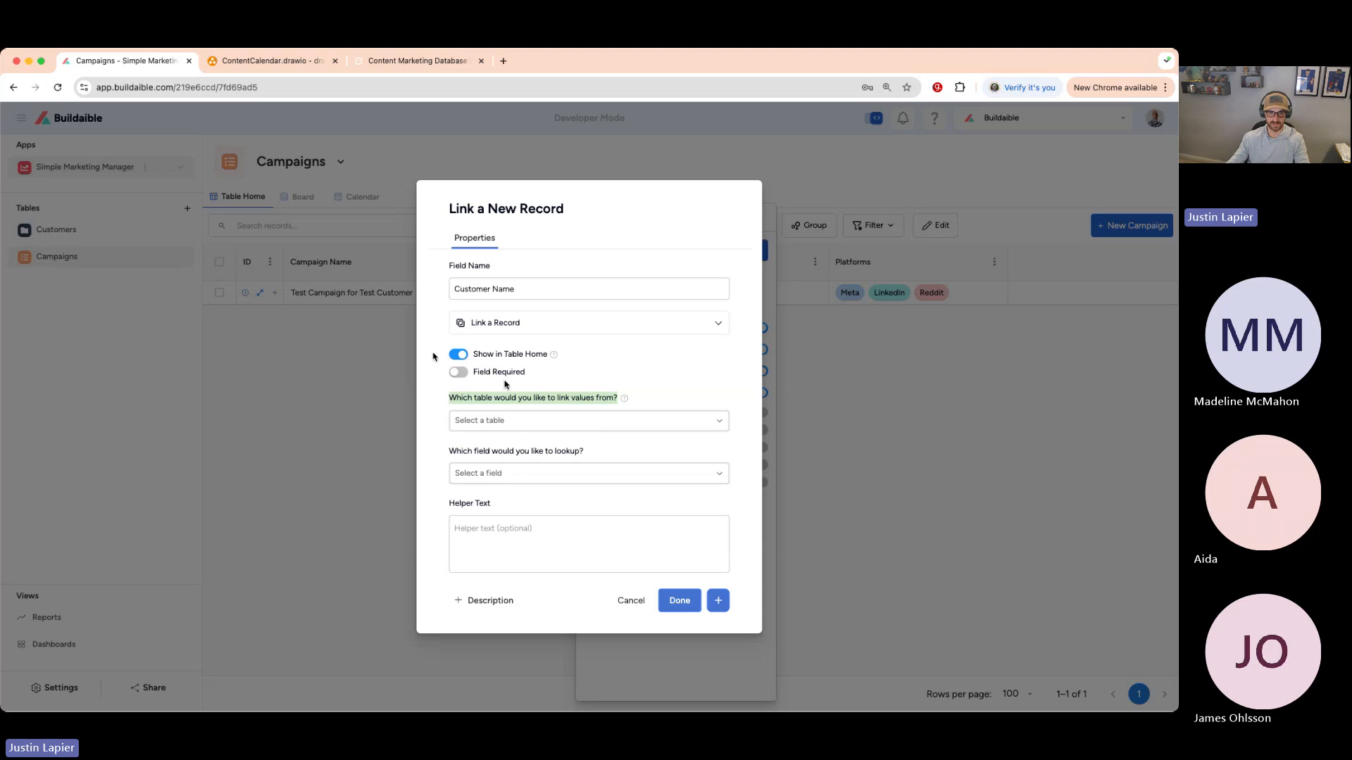
{"action": "left_click", "coordinate": [620, 422]}
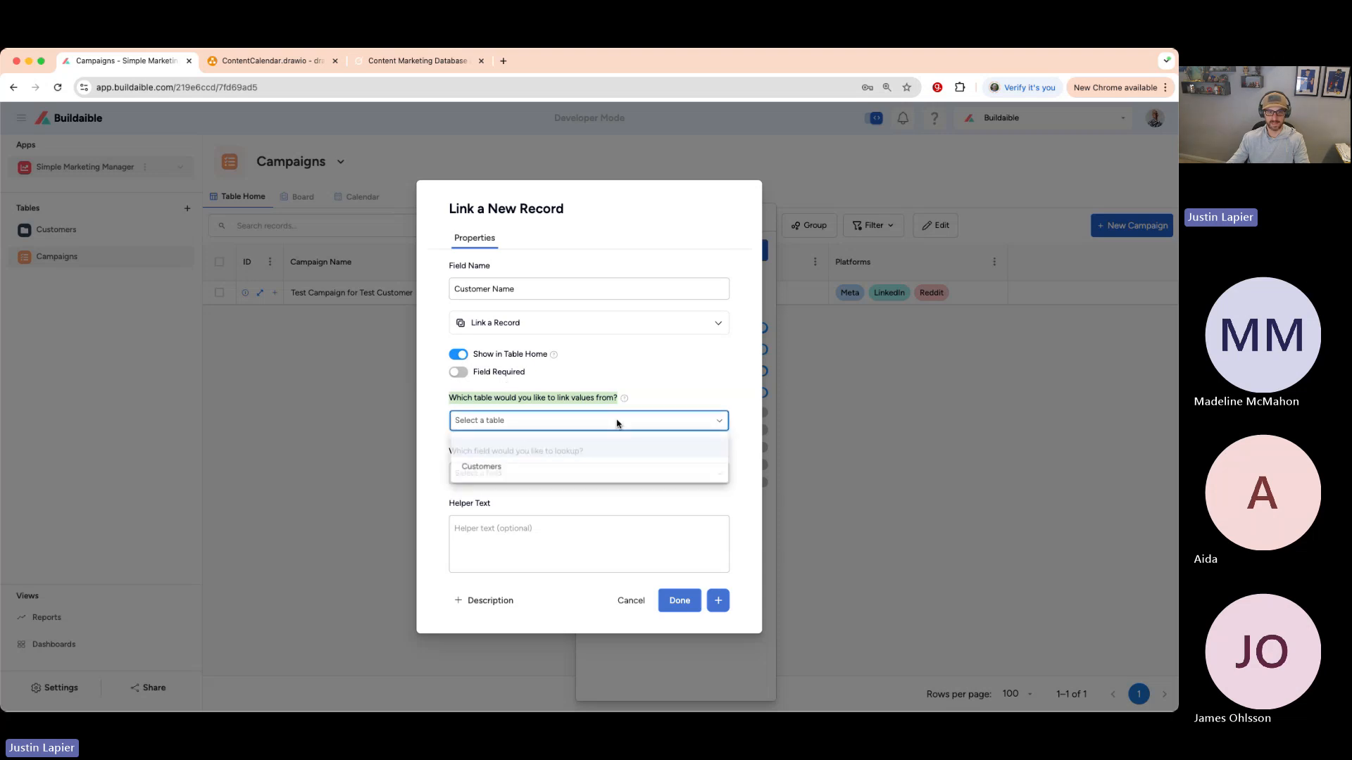
{"action": "left_click", "coordinate": [502, 469]}
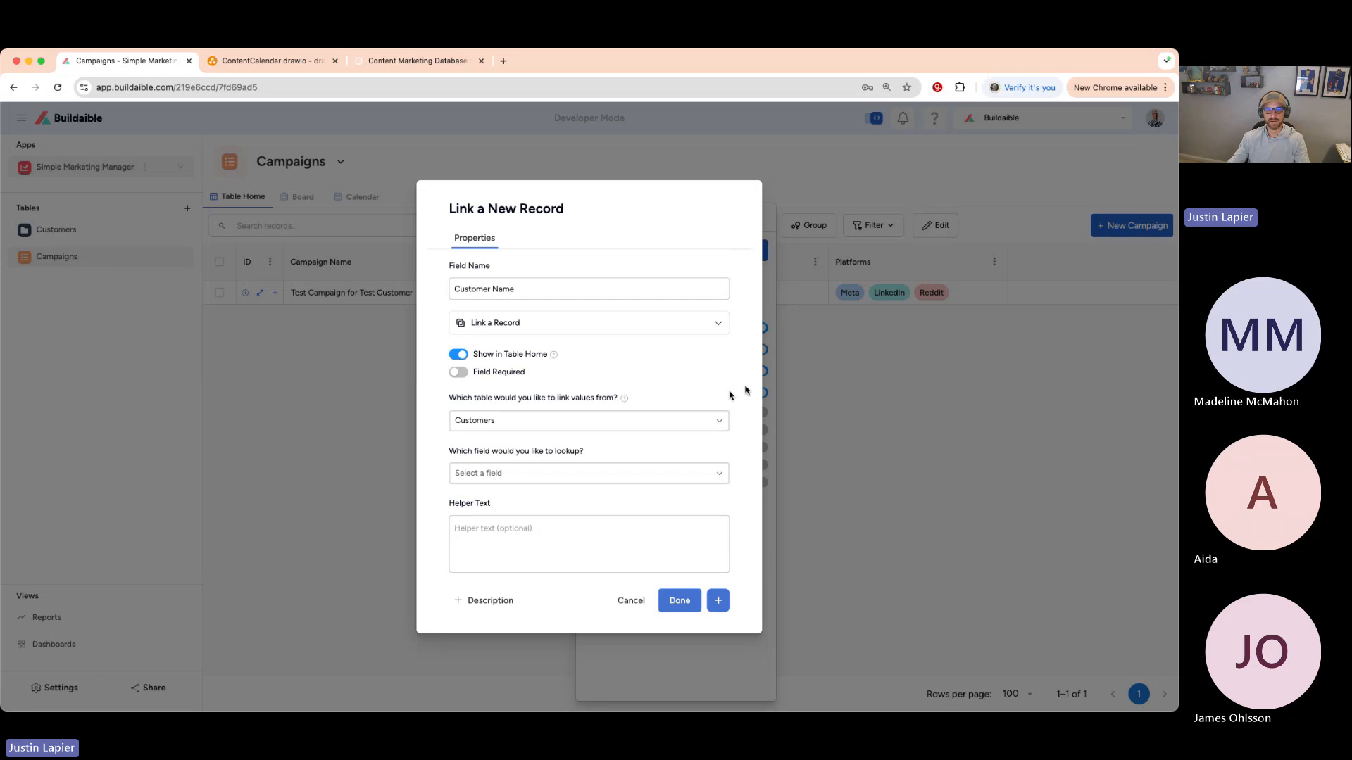
{"action": "left_click", "coordinate": [699, 473]}
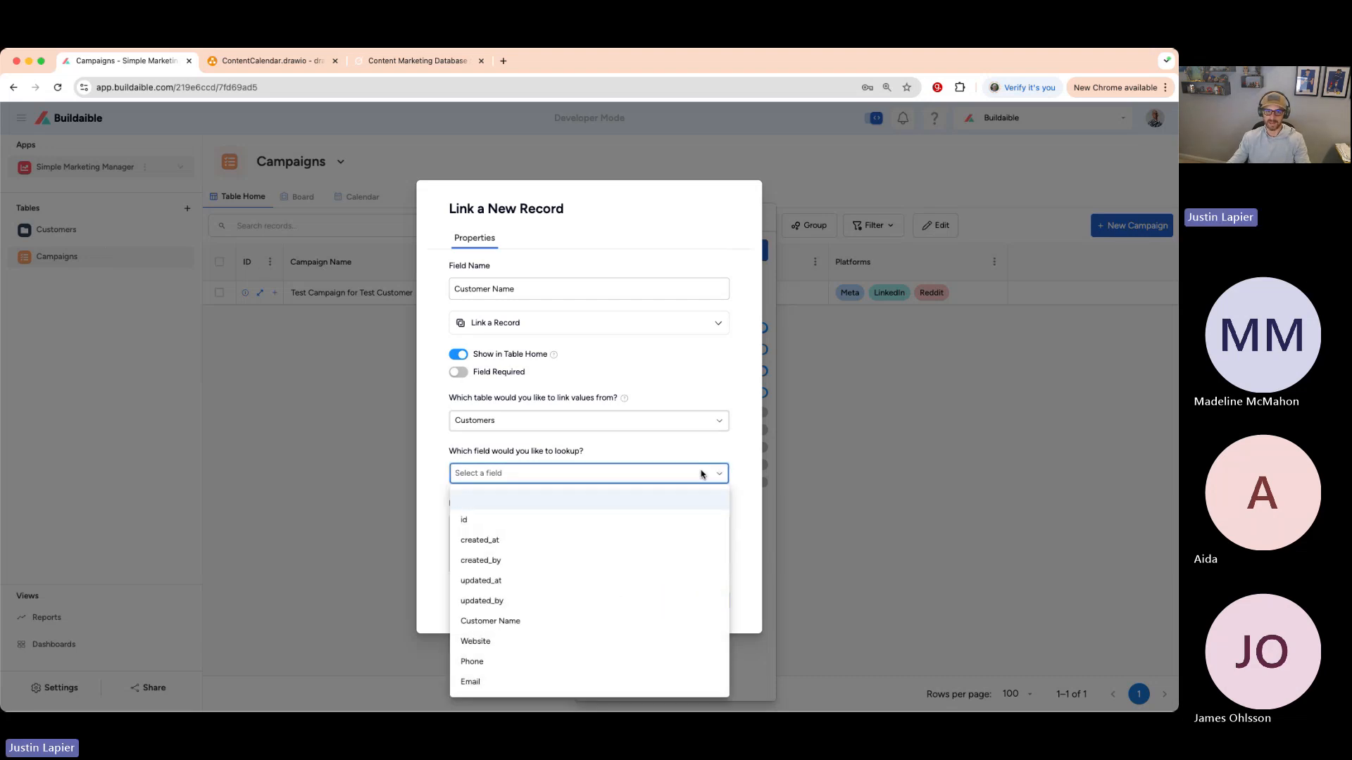
{"action": "left_click", "coordinate": [519, 621]}
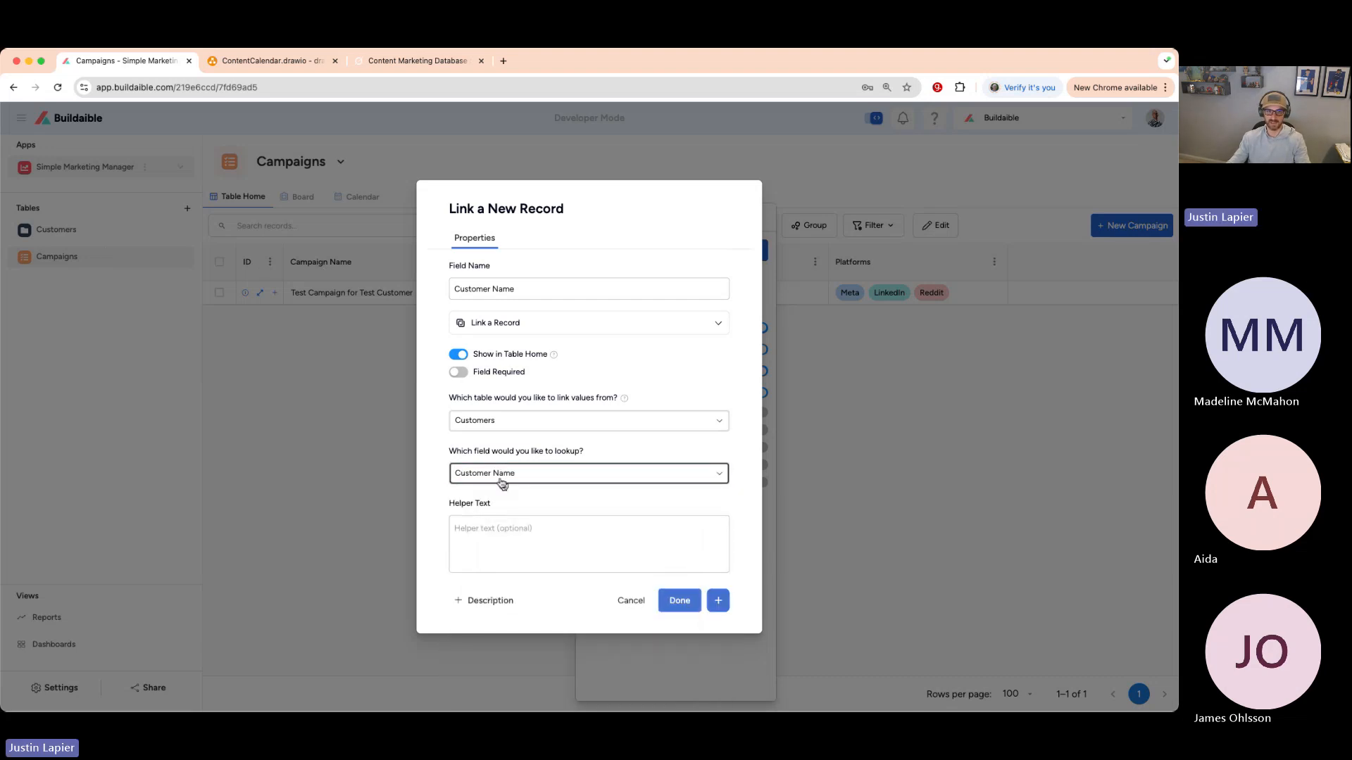
{"action": "left_click", "coordinate": [624, 450]}
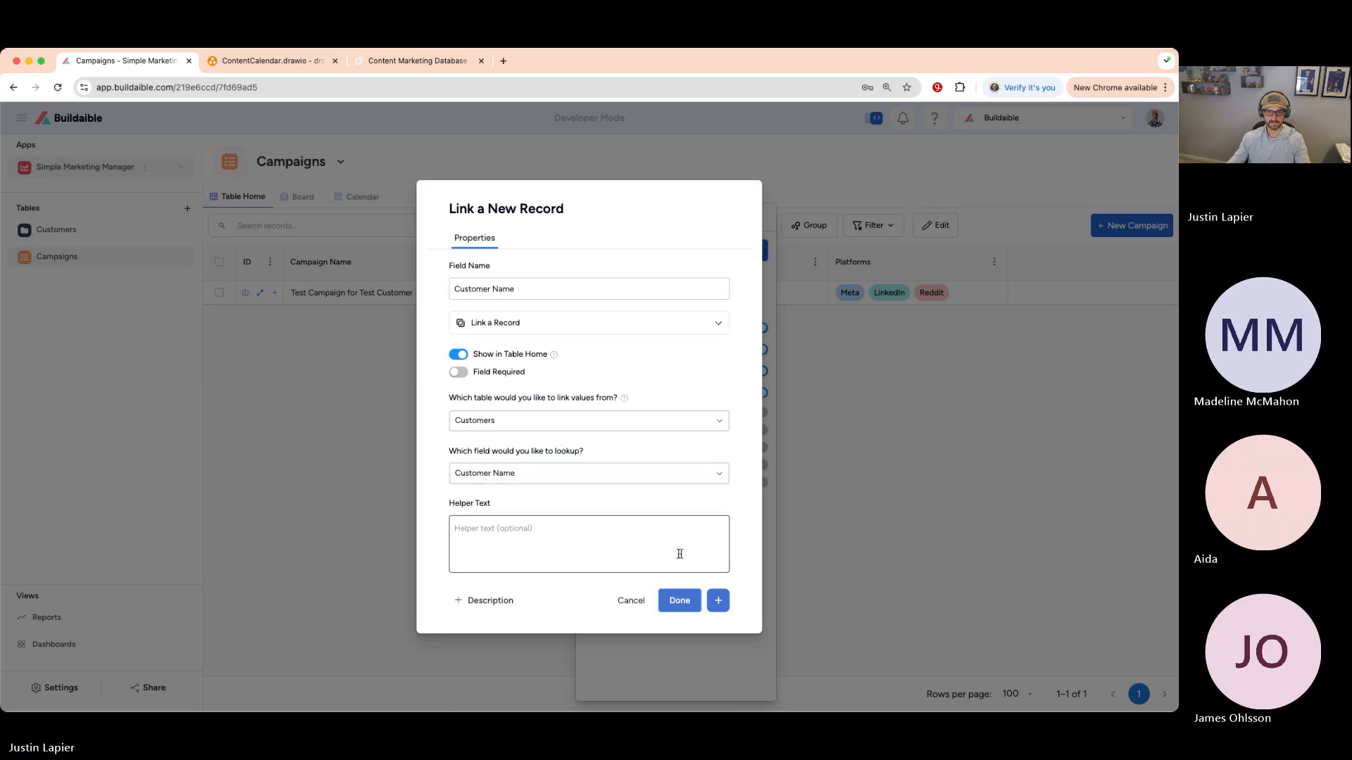
{"action": "left_click", "coordinate": [681, 601]}
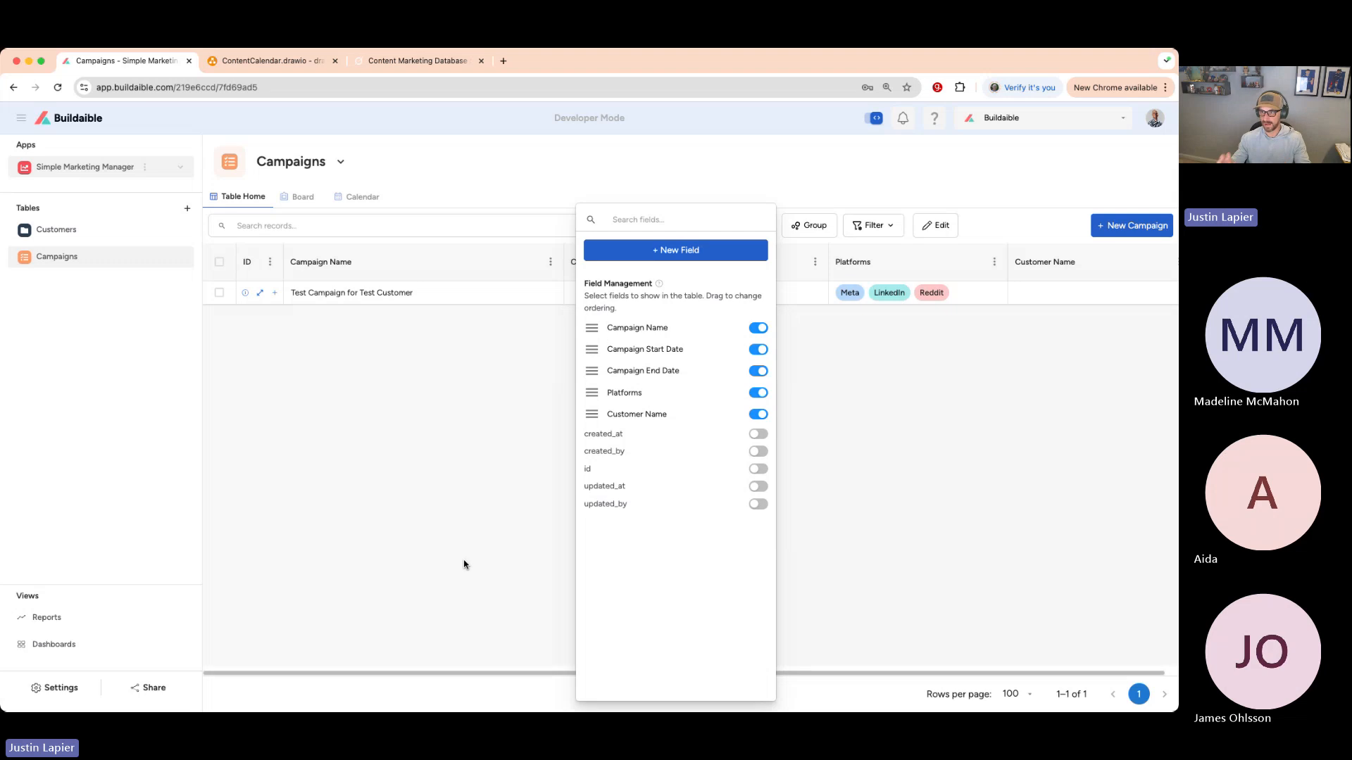
- Check the test campaign's Customer Name dropdown for linkable customers, then open Customers
{"action": "left_click", "coordinate": [461, 562]}
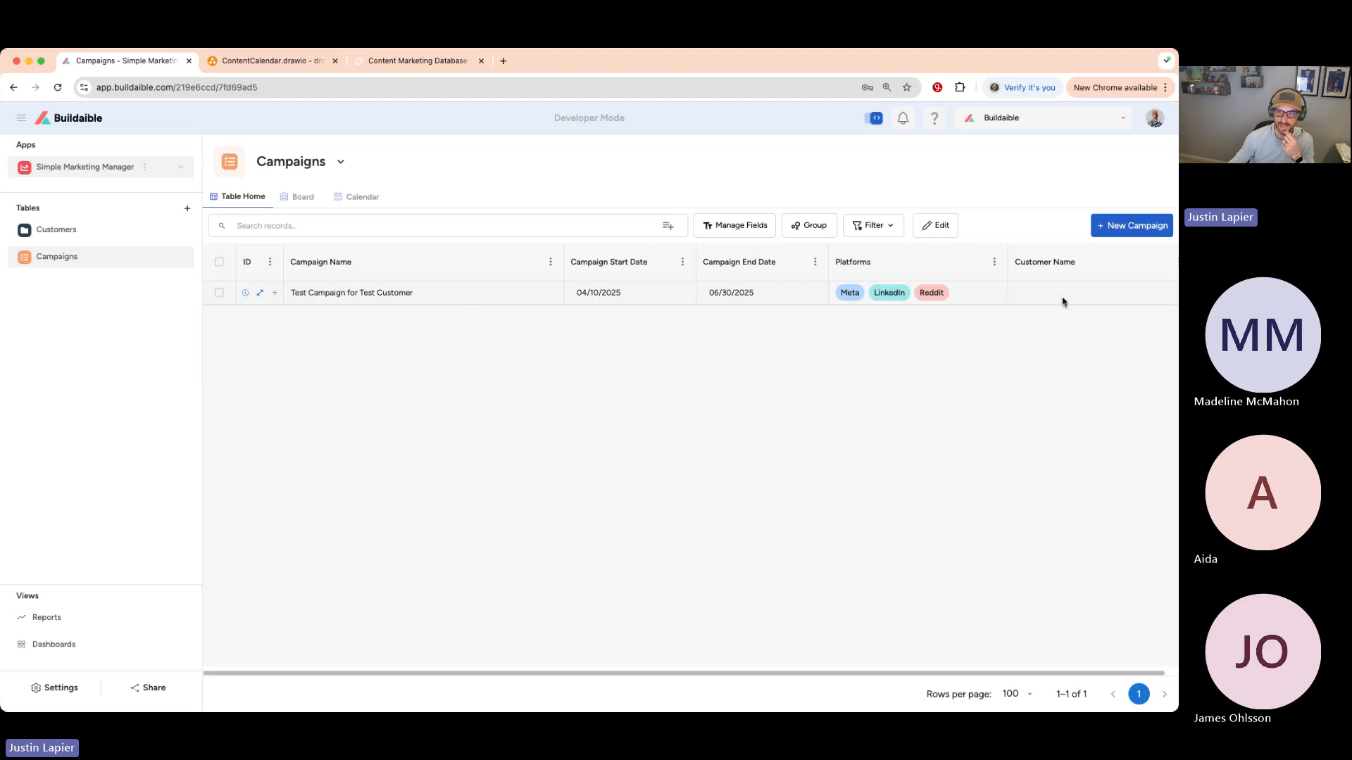
{"action": "left_click", "coordinate": [261, 295]}
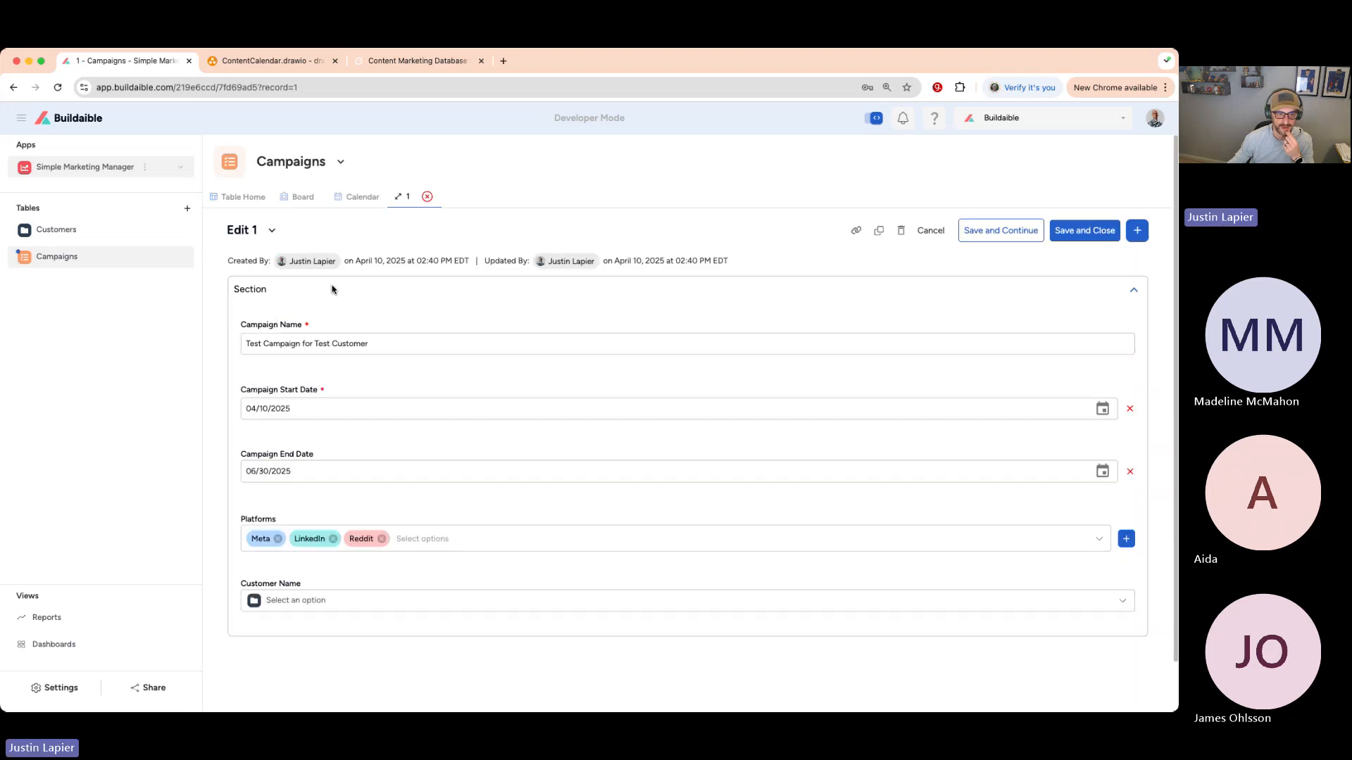
{"action": "scroll", "coordinate": [352, 331], "scroll_direction": "down", "scroll_amount": 1}
{"action": "left_click", "coordinate": [830, 578]}
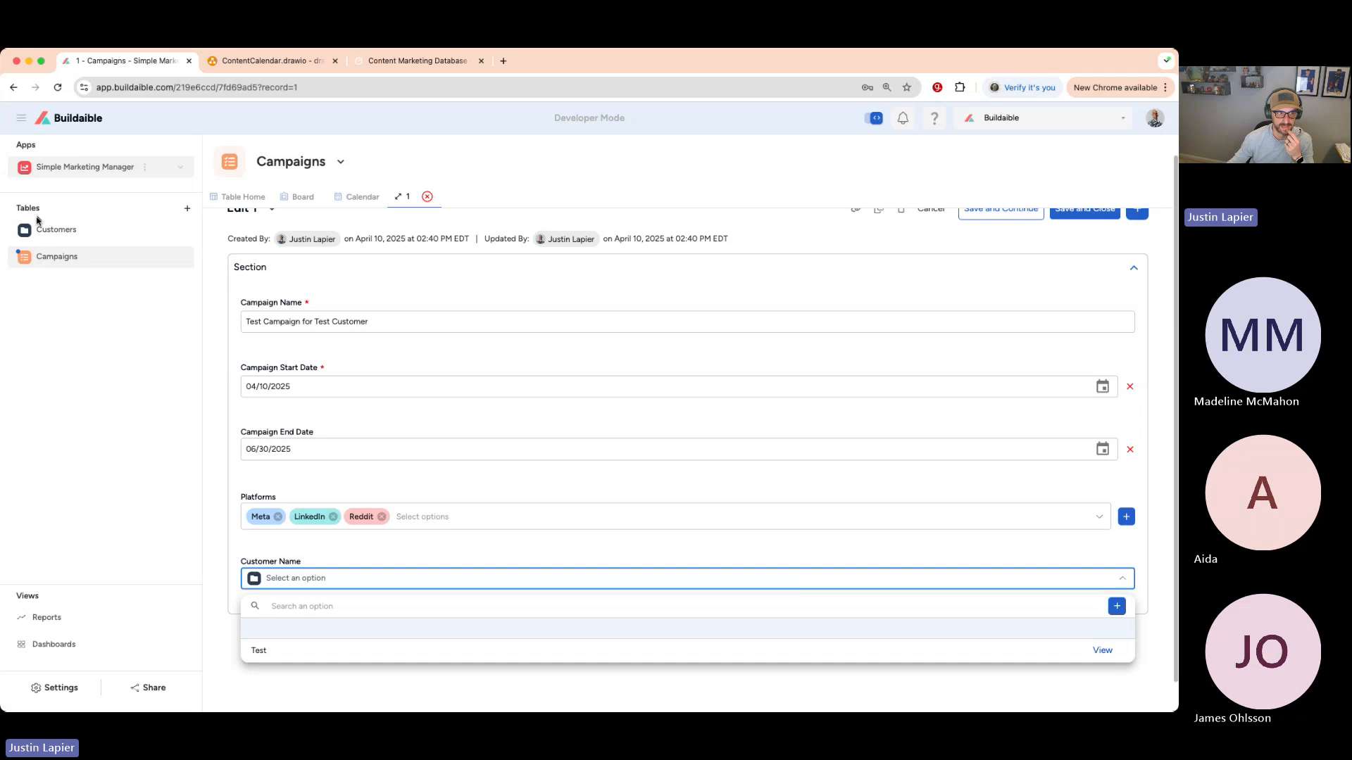
{"action": "left_click", "coordinate": [79, 232]}
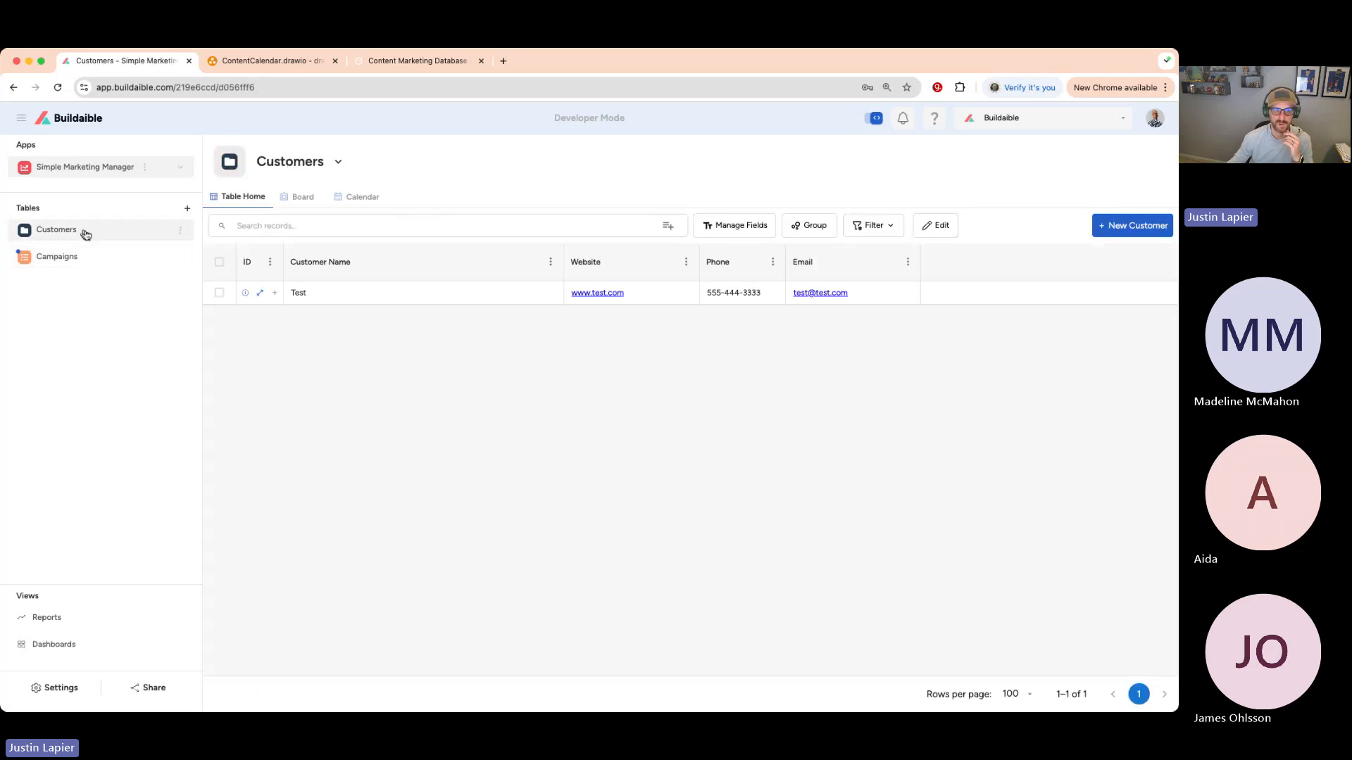
- Add customer Wal-Mart with website Walmart.com, its phone number and contact e-mail, and save it
{"action": "left_click", "coordinate": [1120, 225]}
{"action": "left_click", "coordinate": [404, 324]}
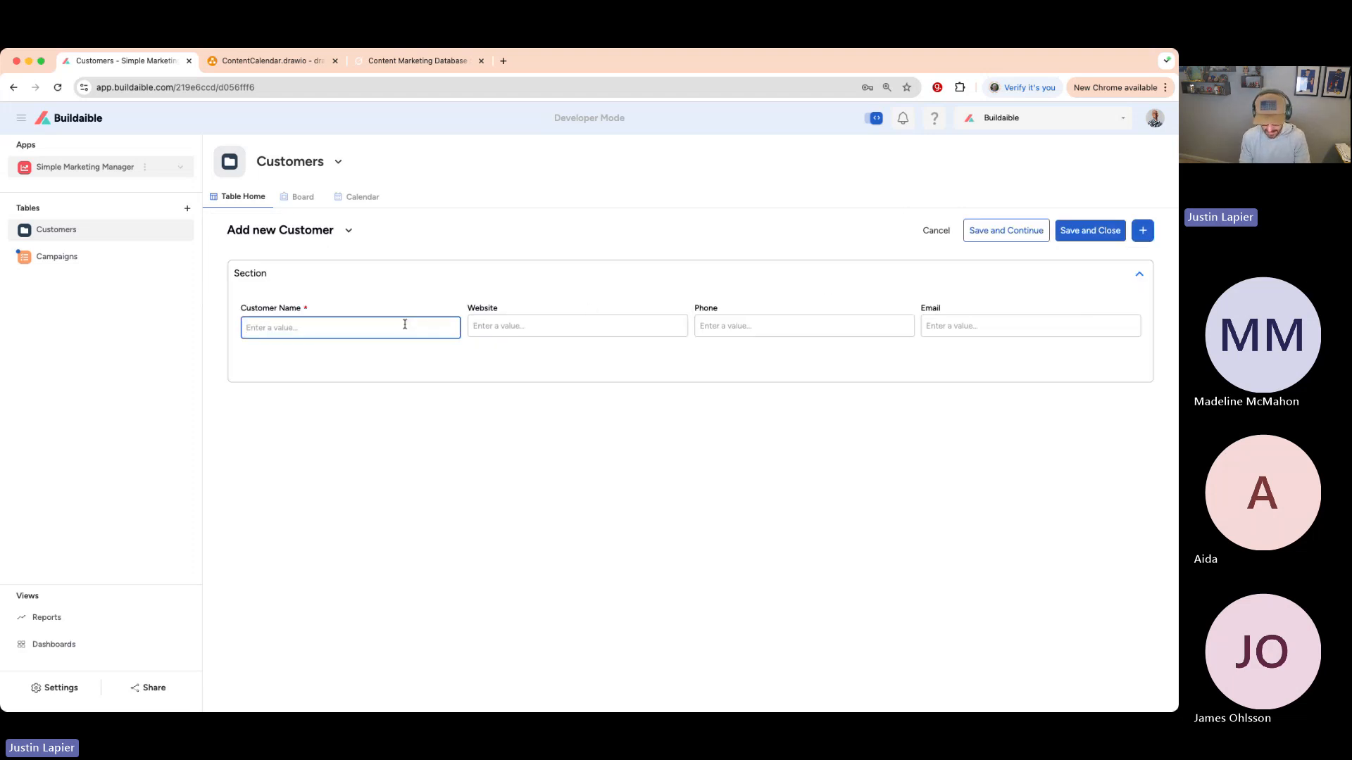
{"action": "type", "text": "Wal-Mart"}
{"action": "key", "text": "Tab"}
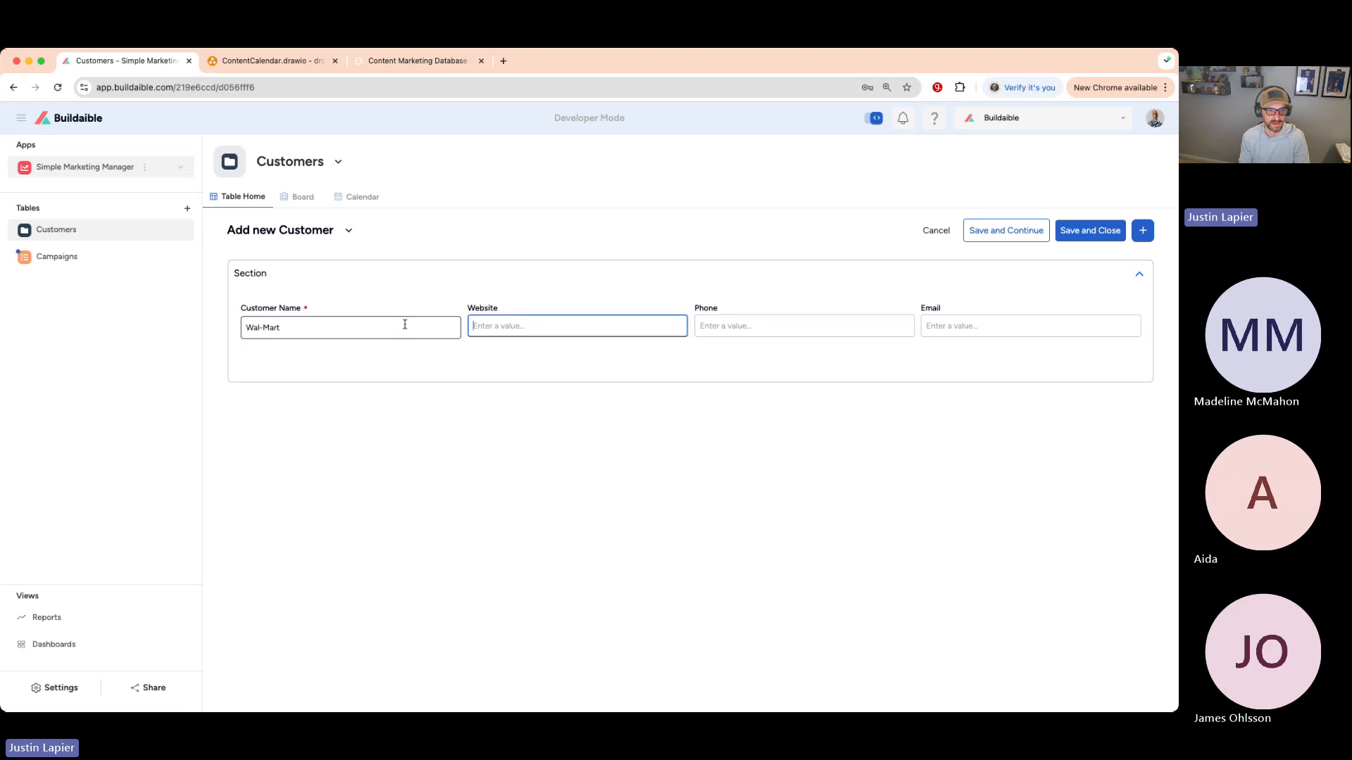
{"action": "type", "text": "Walmart.com"}
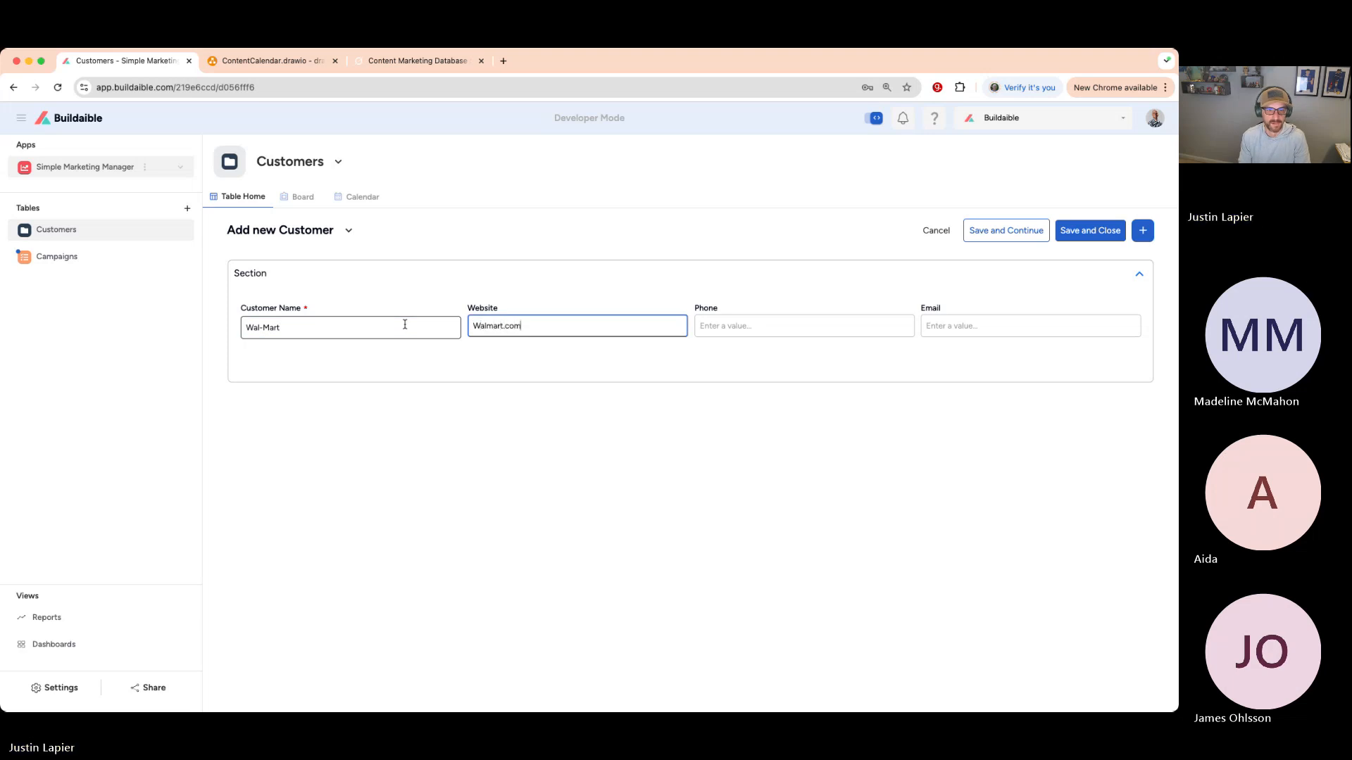
{"action": "left_click", "coordinate": [754, 327]}
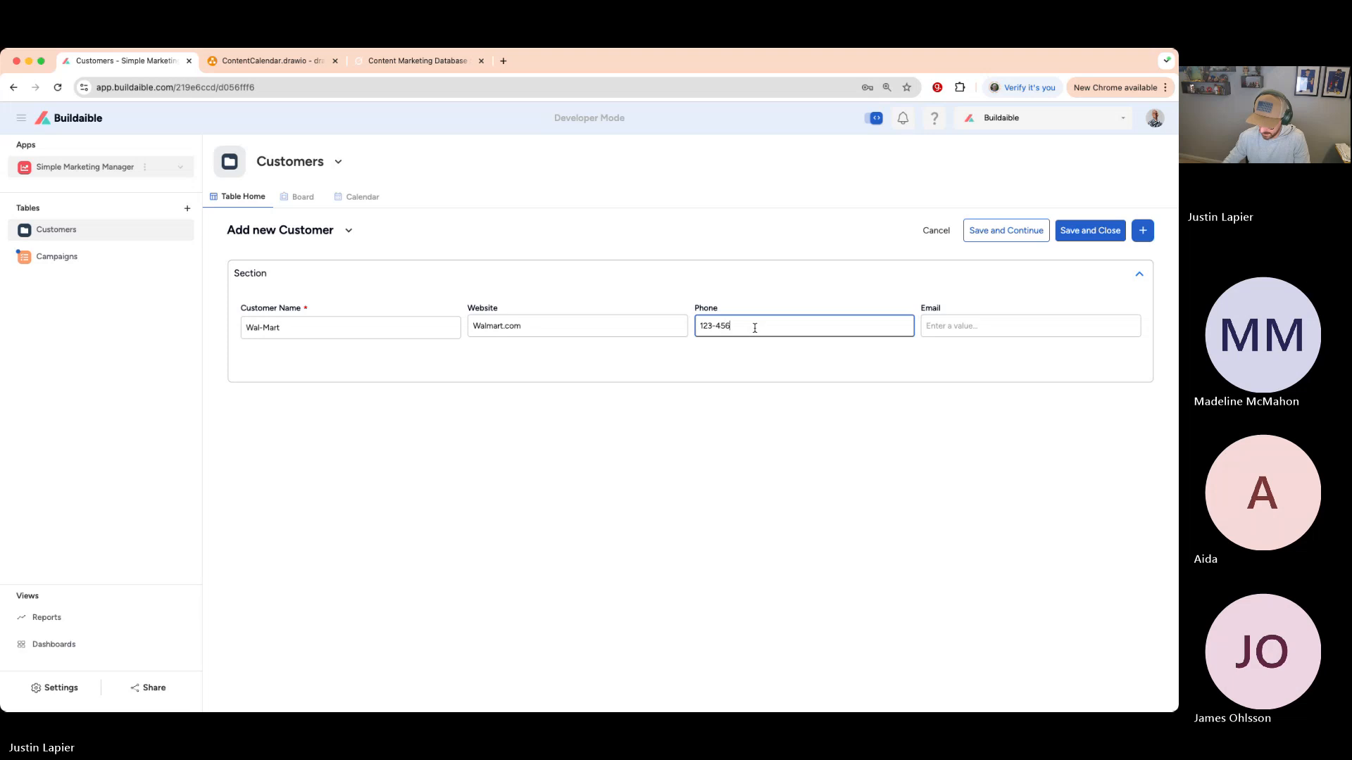
{"action": "type", "text": "123-456-7891"}
{"action": "left_click", "coordinate": [944, 327]}
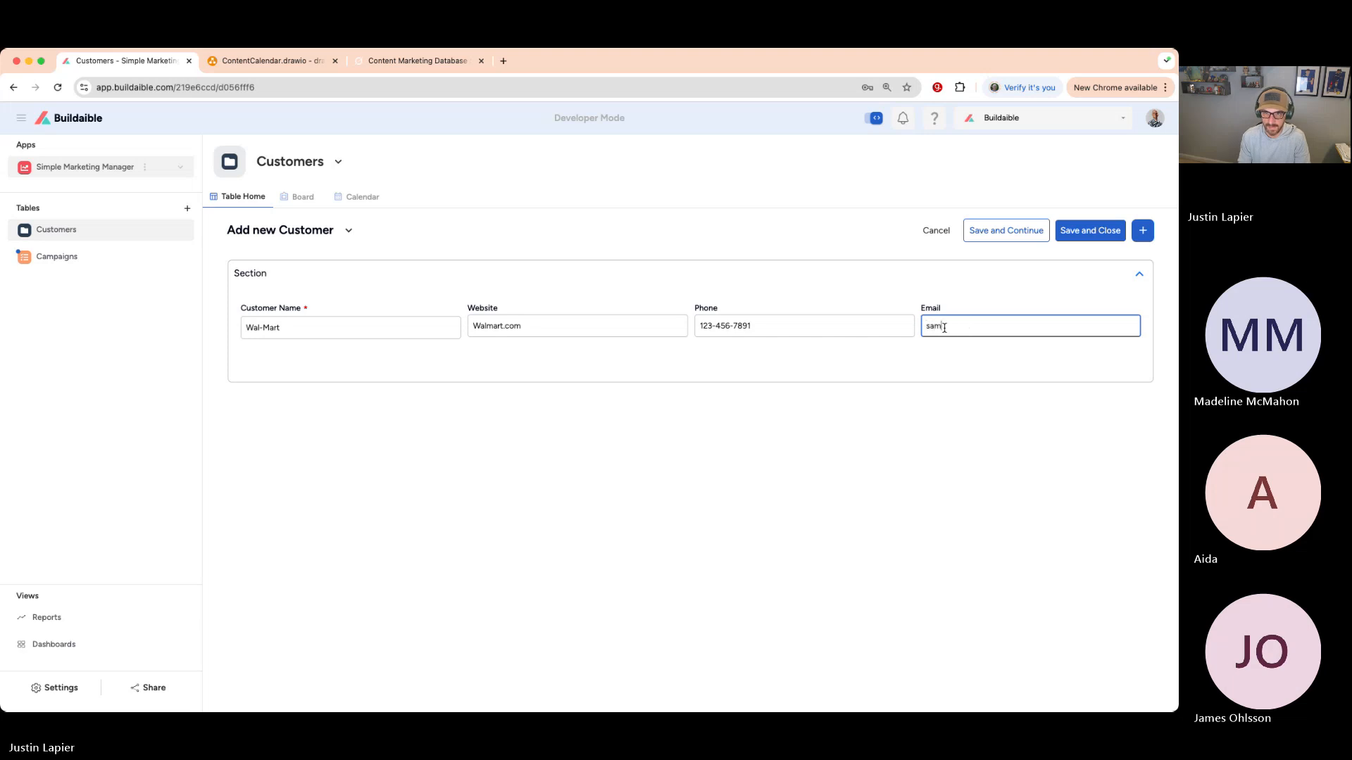
{"action": "left_click", "coordinate": [950, 370]}
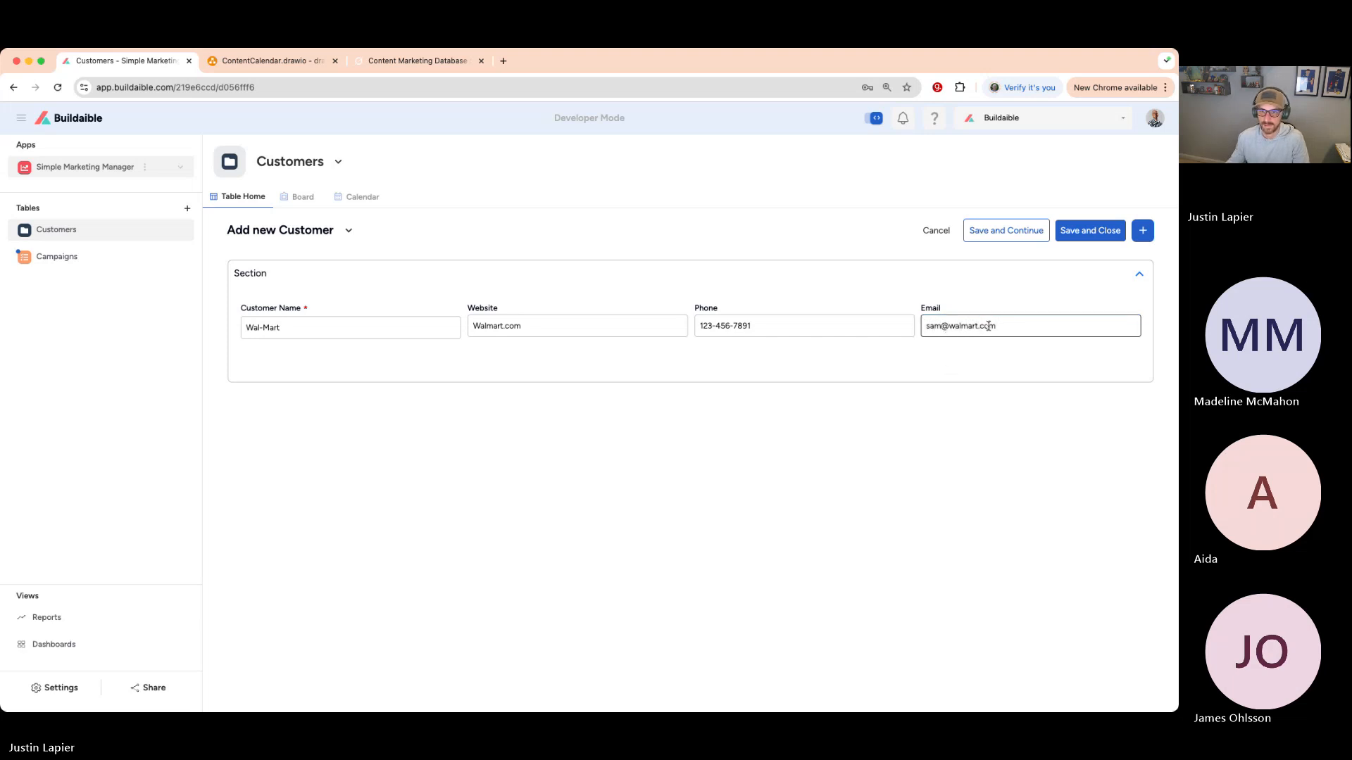
{"action": "left_click", "coordinate": [1073, 232]}
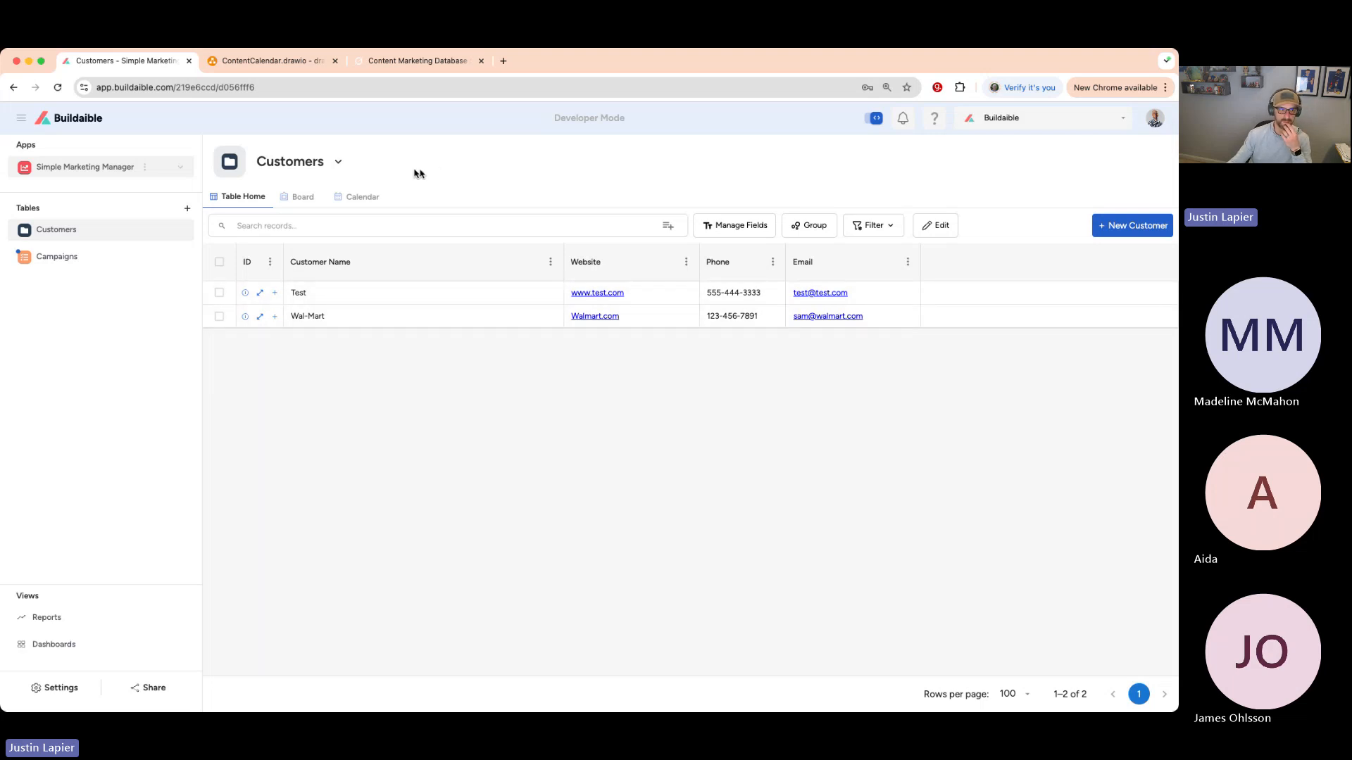
- Set the test campaign's Customer Name to the customer Test and save the record
{"action": "left_click", "coordinate": [70, 256]}
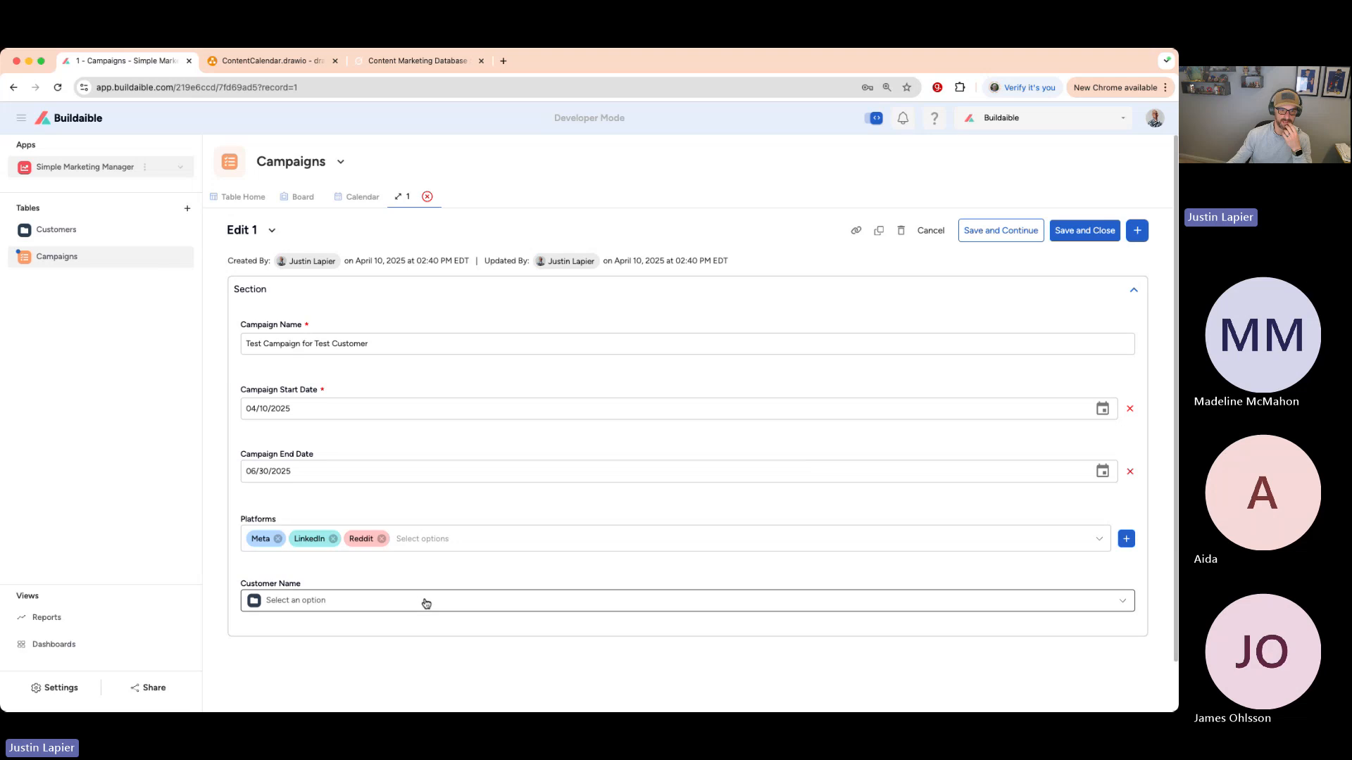
{"action": "left_click", "coordinate": [426, 602]}
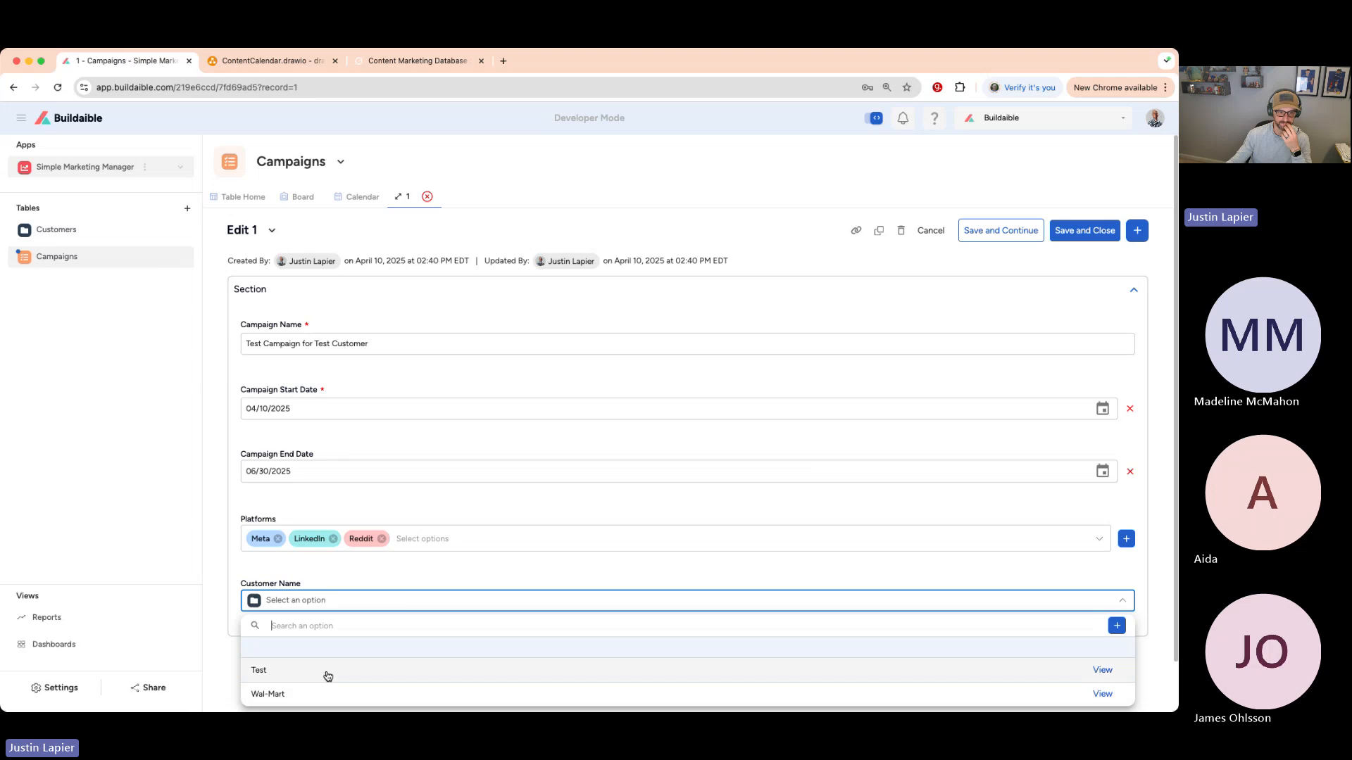
{"action": "left_click", "coordinate": [474, 576]}
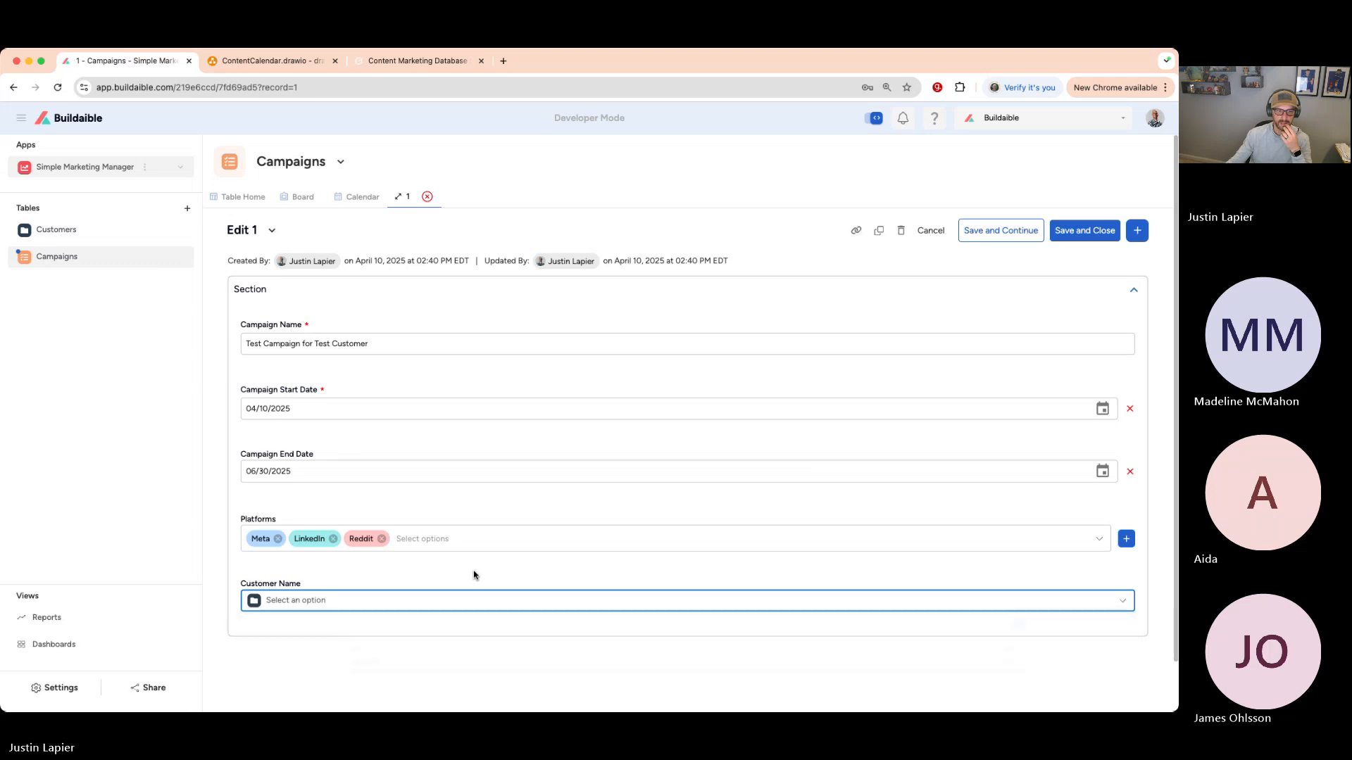
{"action": "left_click", "coordinate": [388, 603]}
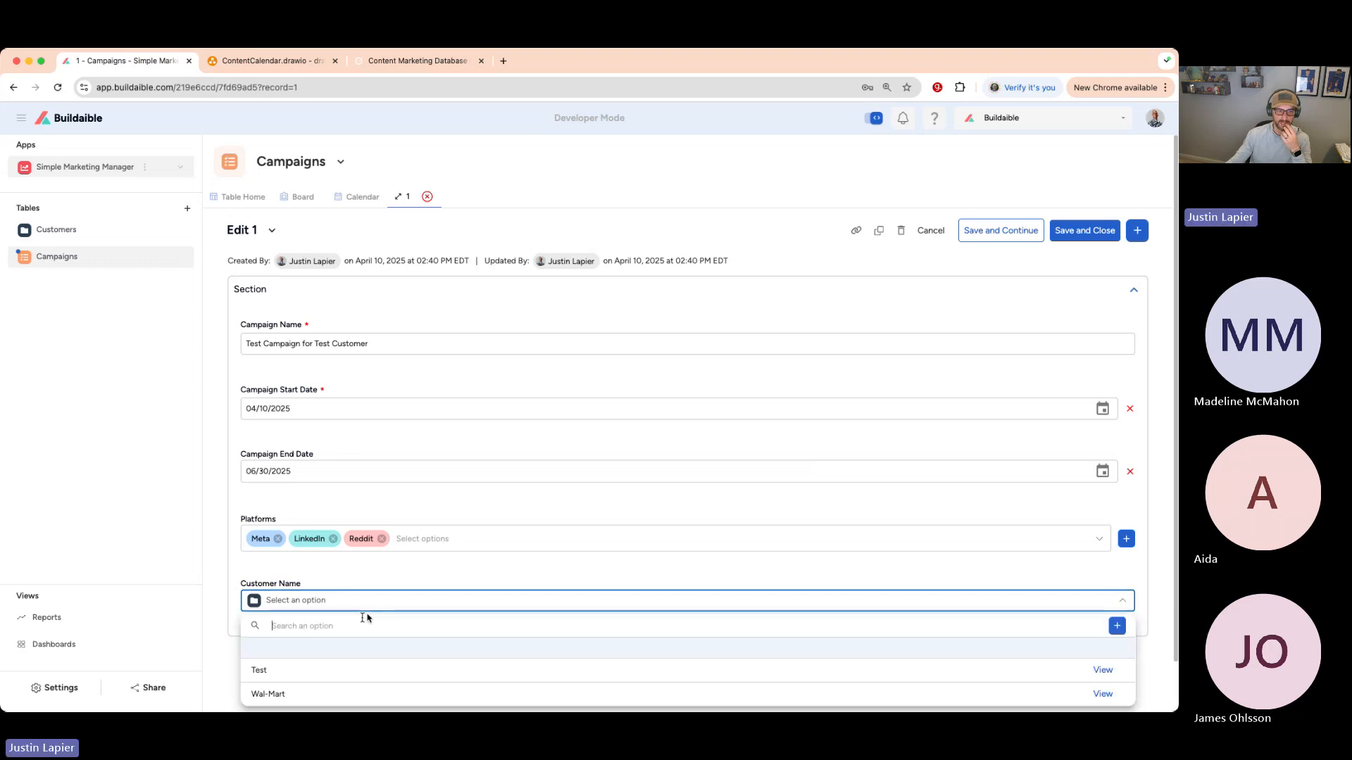
{"action": "left_click", "coordinate": [304, 675]}
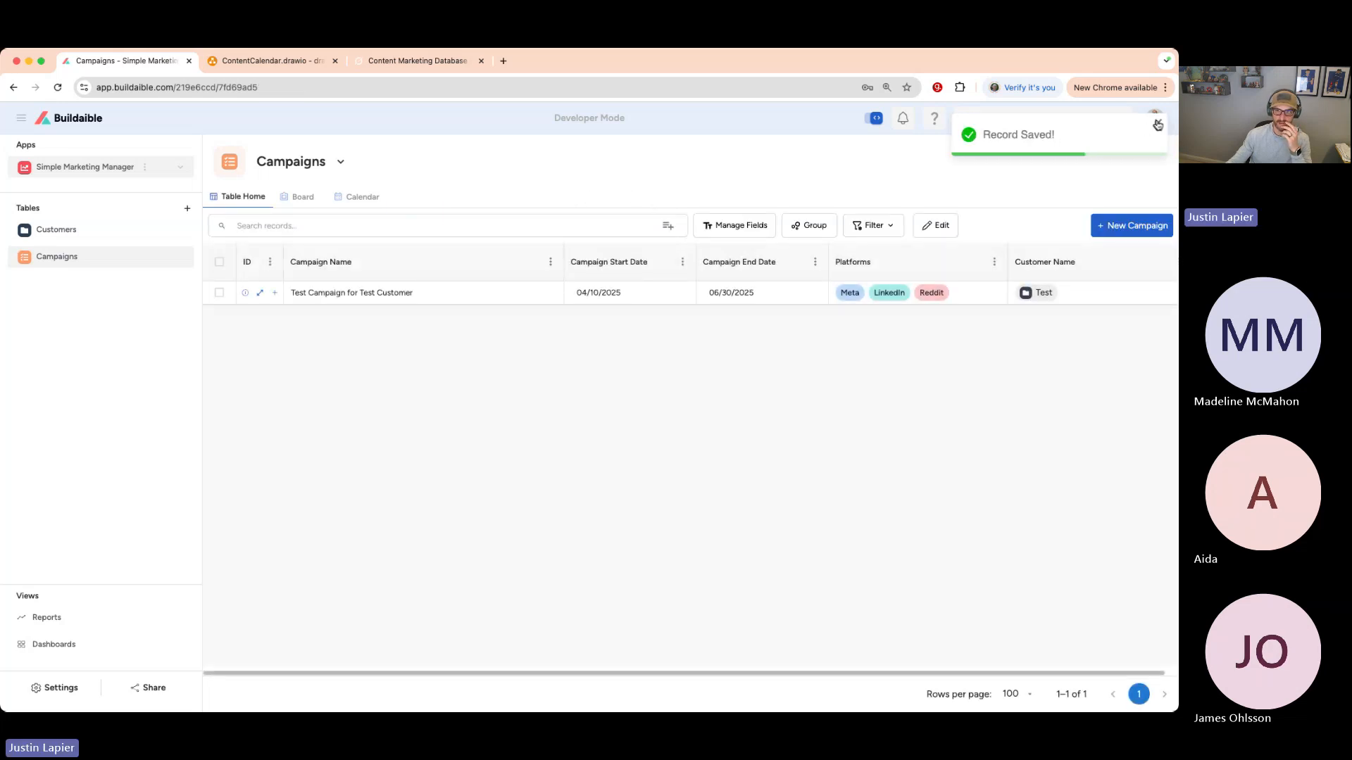
{"action": "left_click", "coordinate": [1155, 125]}
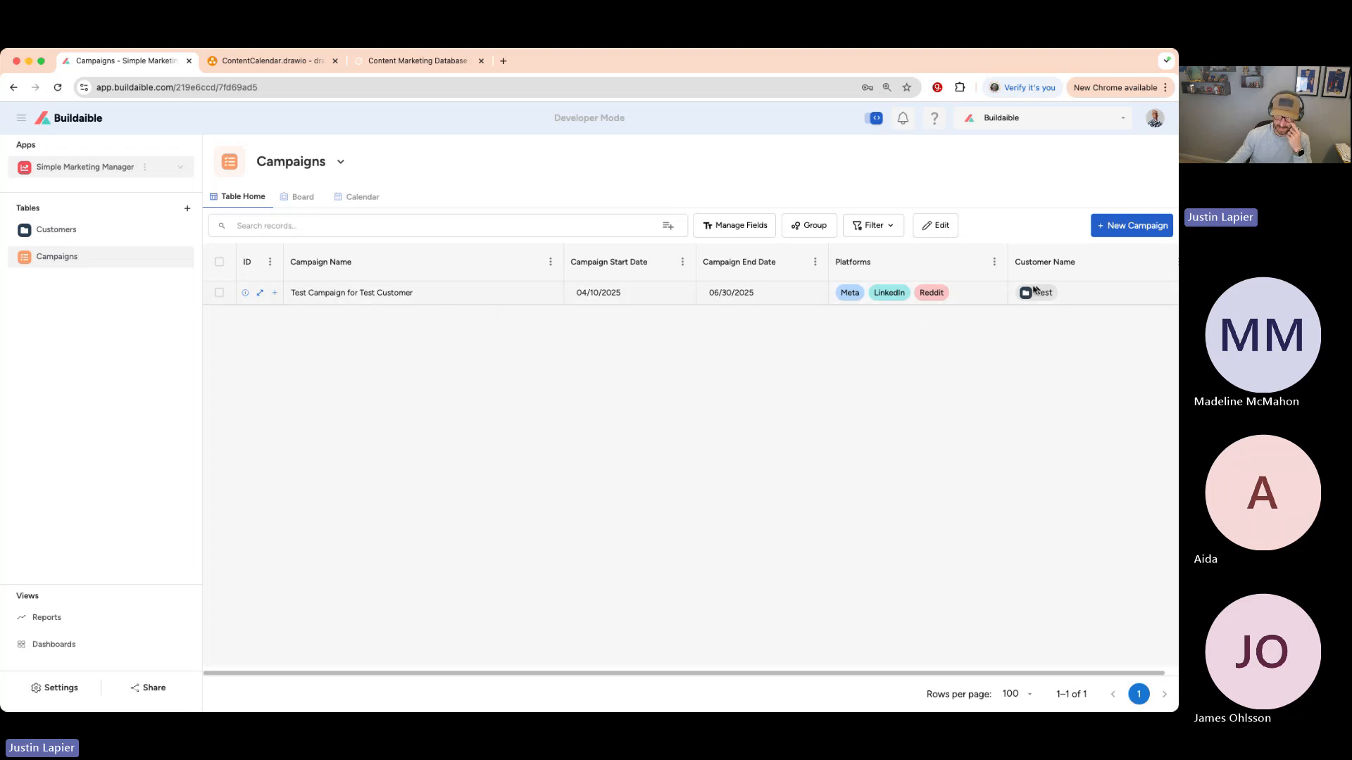
{"action": "scroll", "coordinate": [1021, 293], "scroll_direction": "right", "scroll_amount": 1}
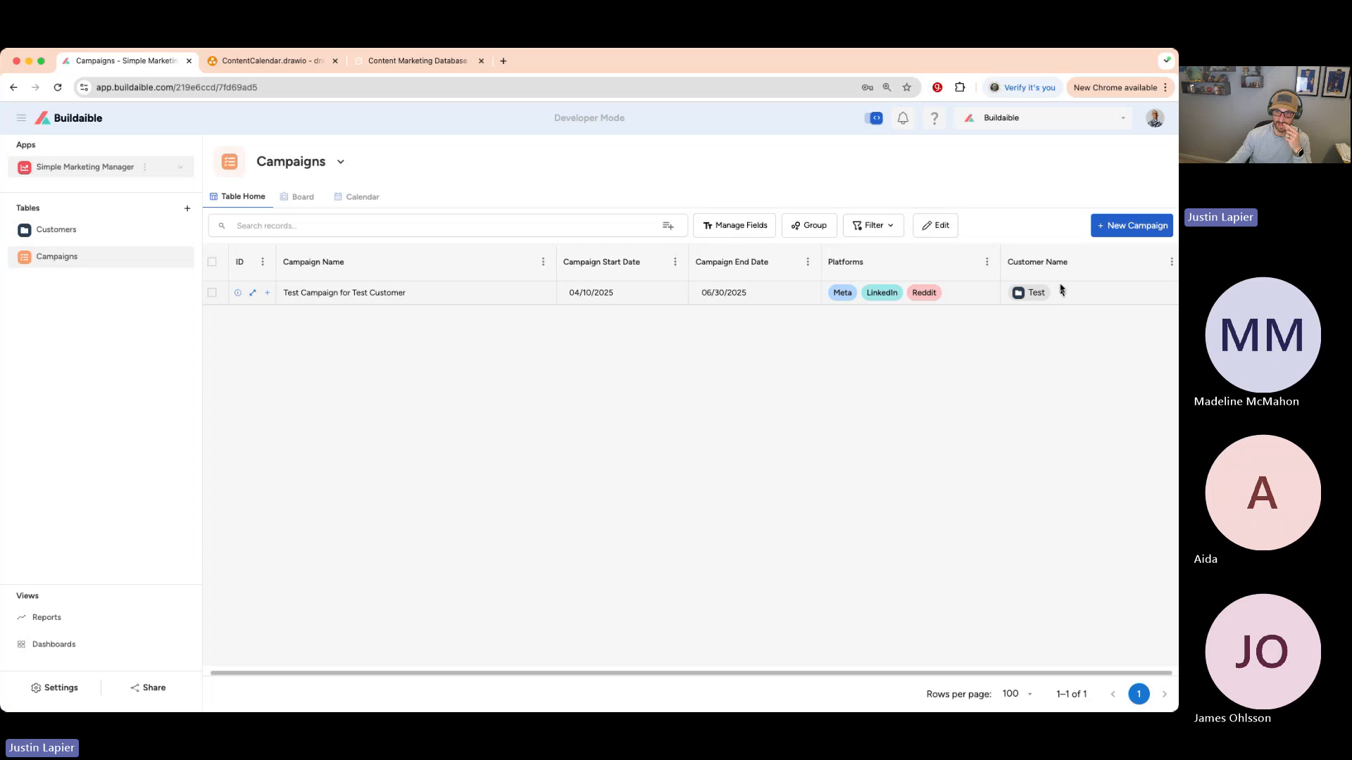
- Move Customer Name to the top of the Campaigns field order and save the change
{"action": "left_click", "coordinate": [736, 224]}
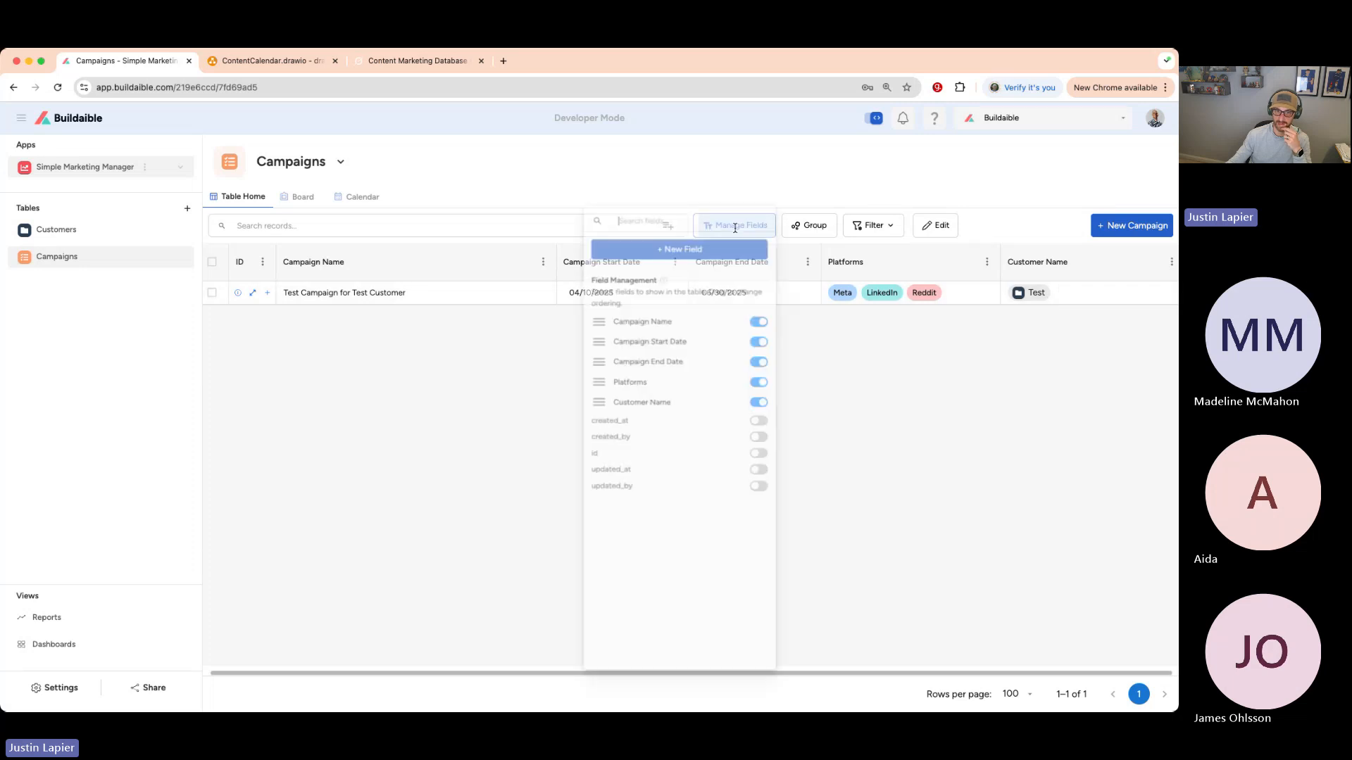
{"action": "left_click_drag", "start_coordinate": [637, 414], "coordinate": [631, 350]}
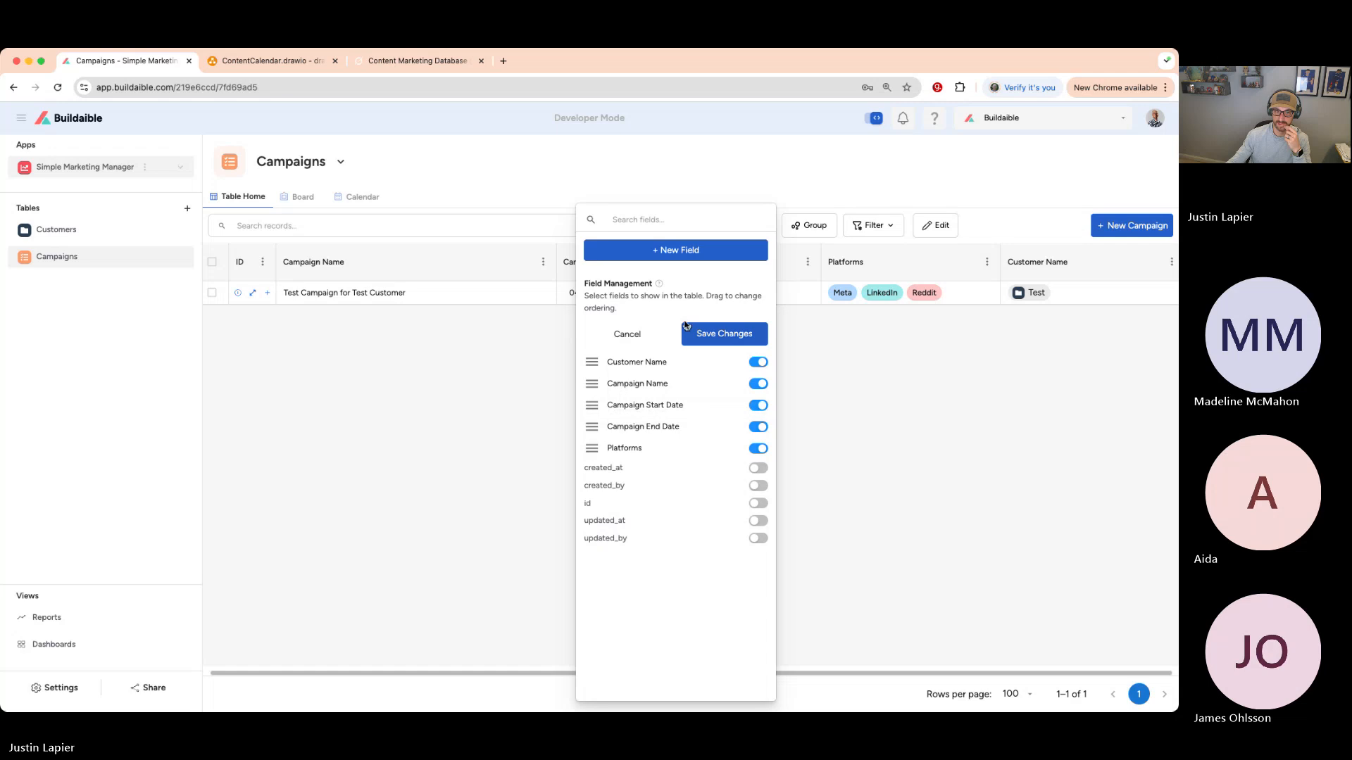
{"action": "left_click", "coordinate": [479, 368]}
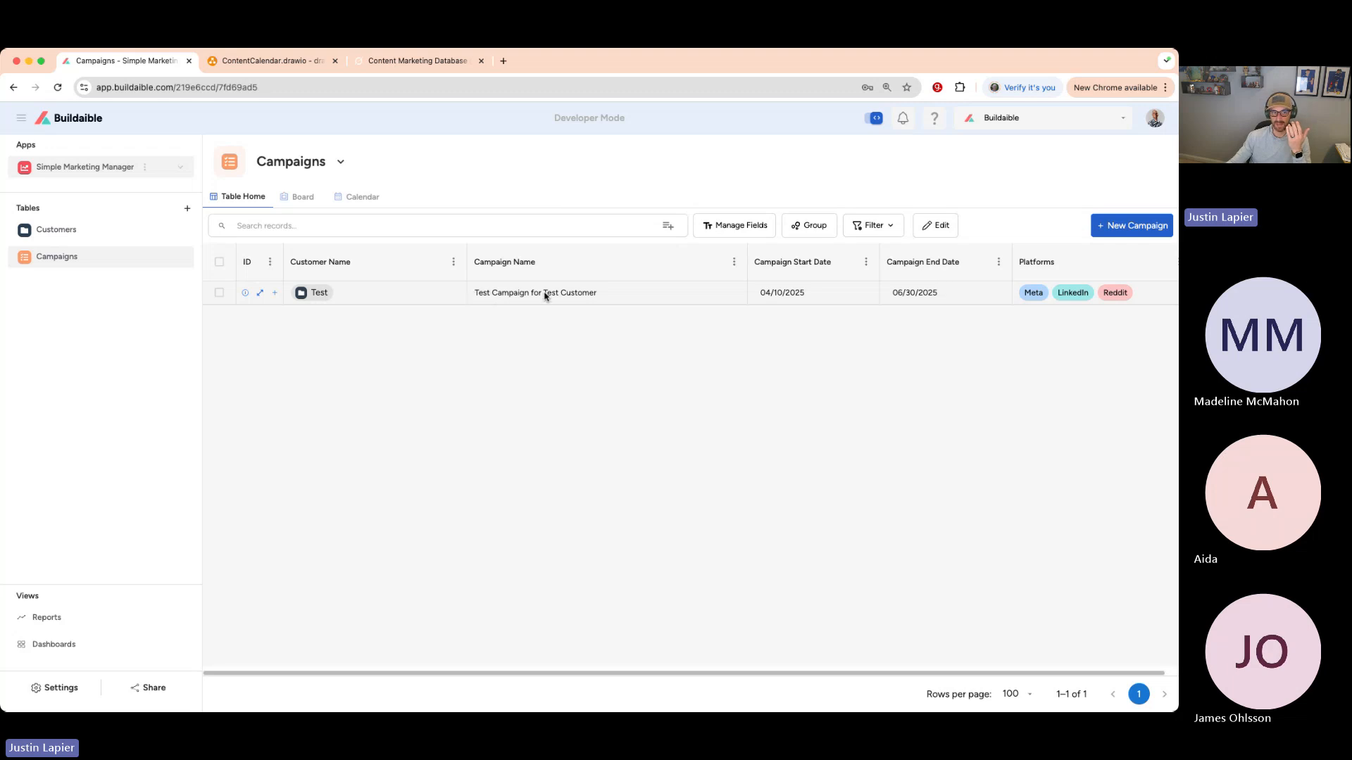
- Confirm the Test customer shows its linked campaign, then open campaign record 1 for editing
{"action": "left_click", "coordinate": [73, 230]}
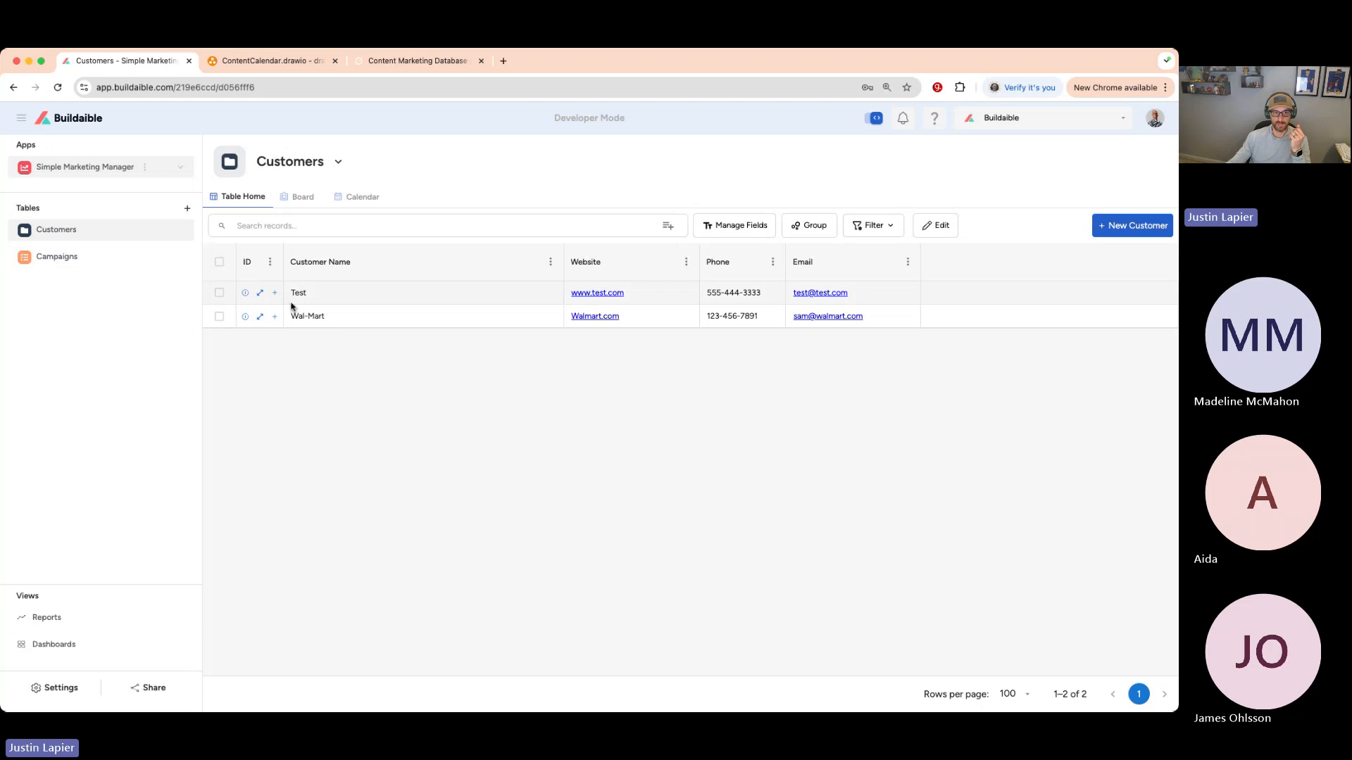
{"action": "left_click", "coordinate": [260, 294]}
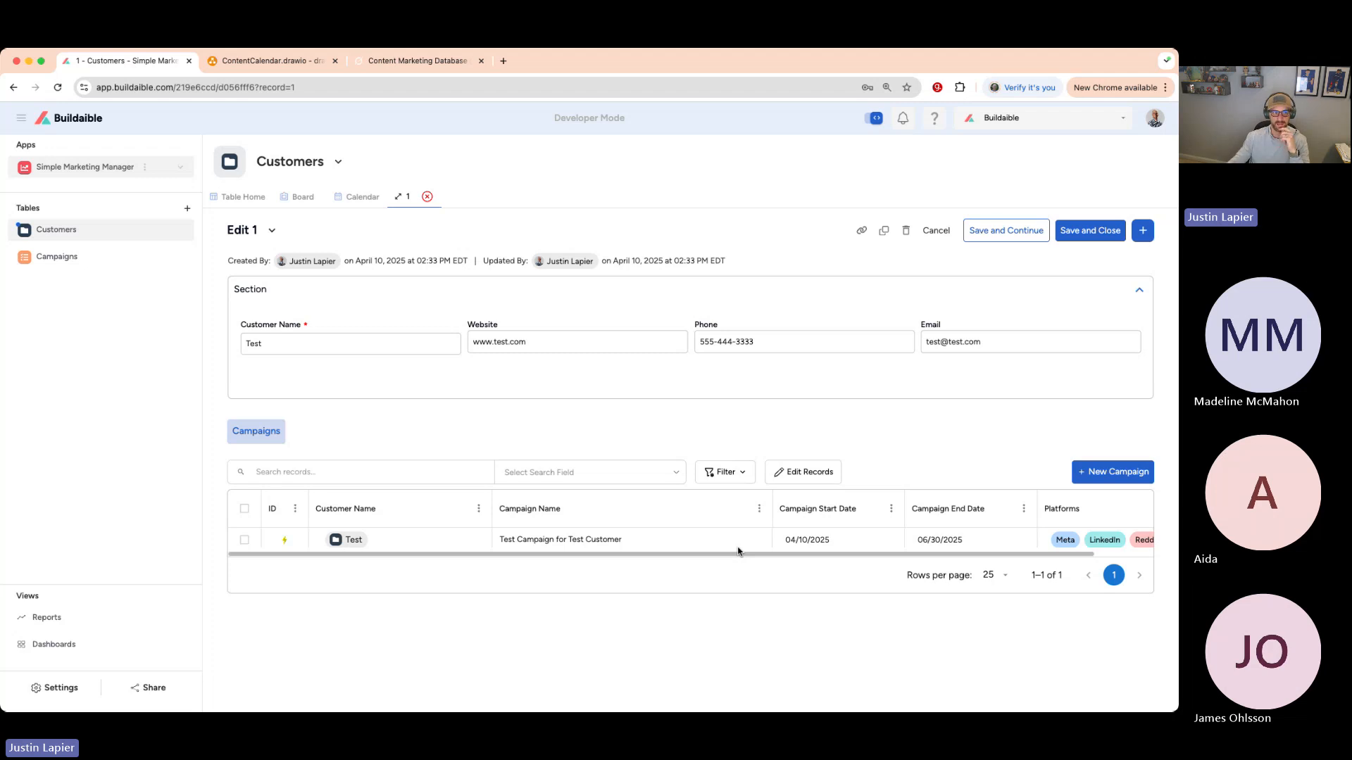
{"action": "left_click", "coordinate": [427, 198]}
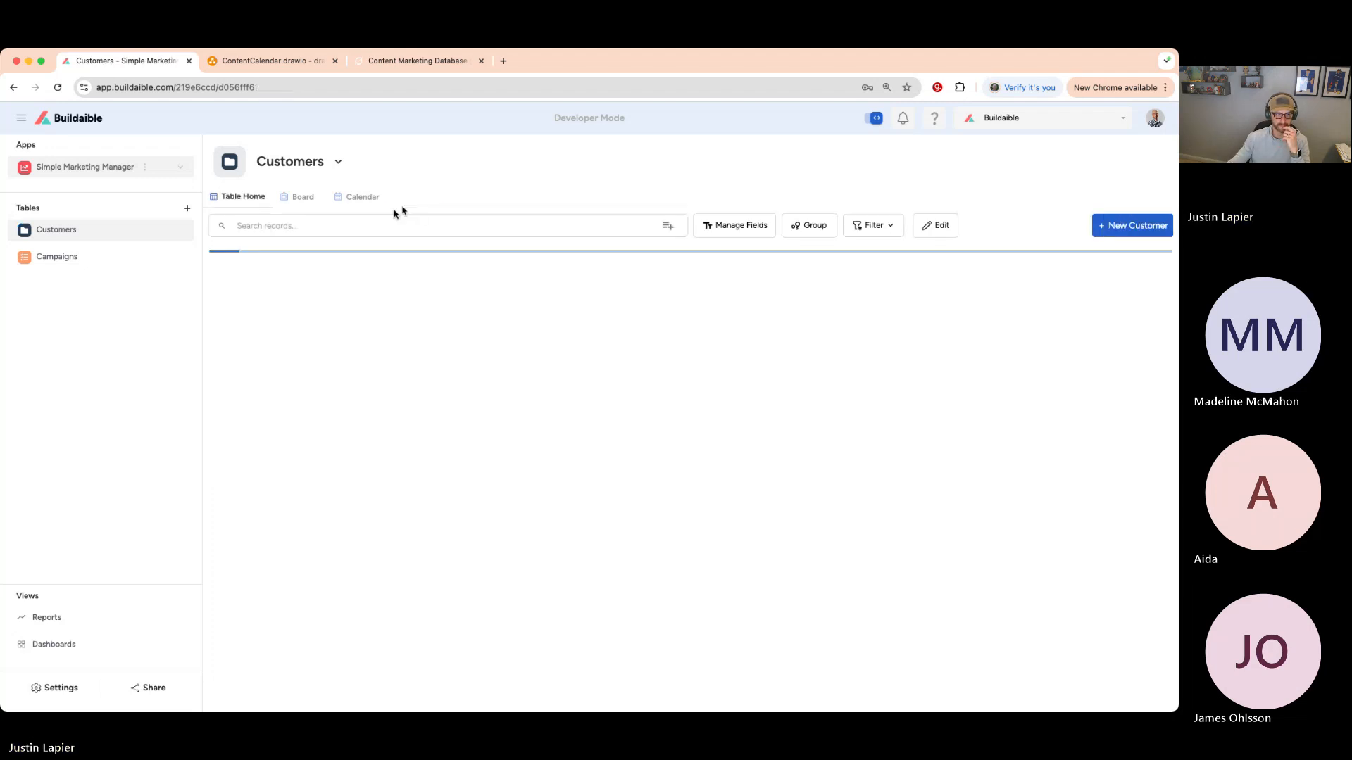
{"action": "left_click", "coordinate": [67, 257]}
{"action": "left_click", "coordinate": [260, 293]}
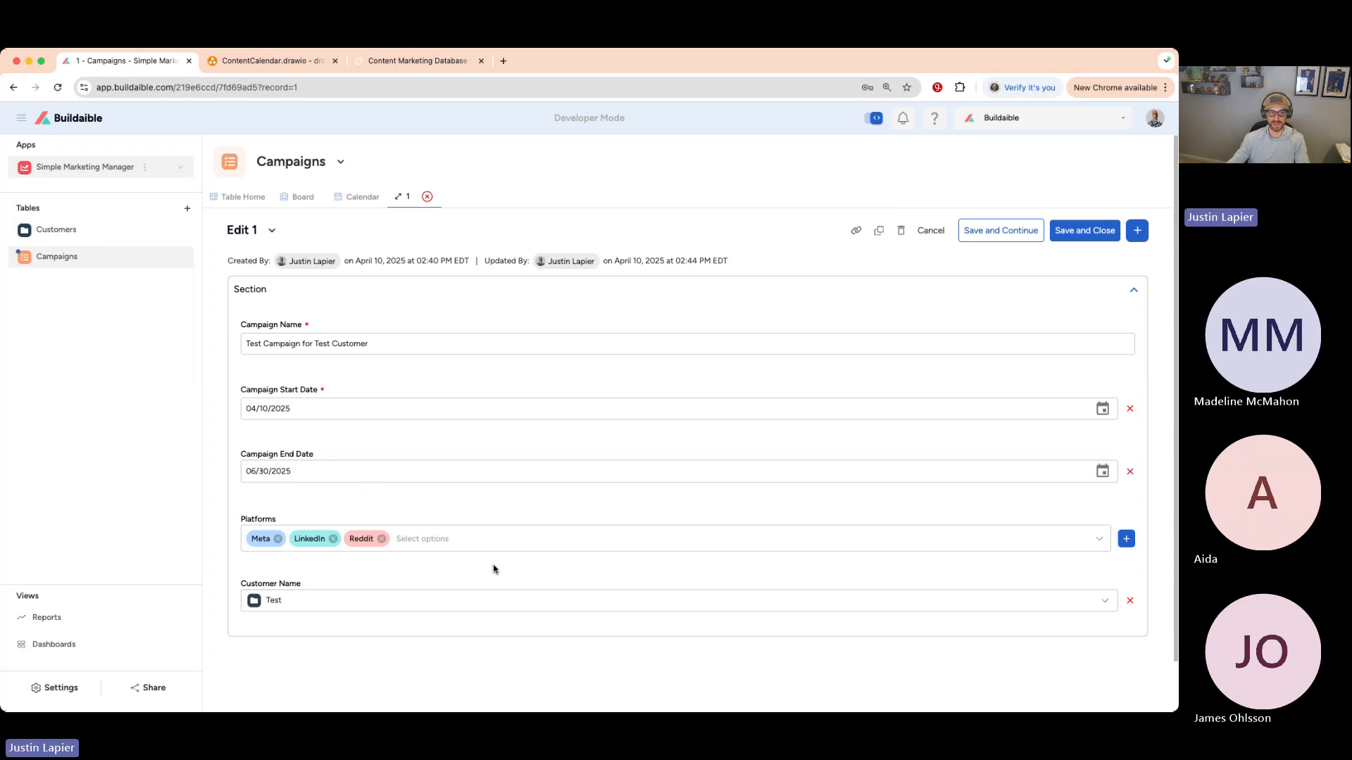
- Put Campaign Name, both dates and Platforms in one form row, narrow Customer Name, and save the layout
{"action": "left_click", "coordinate": [274, 231]}
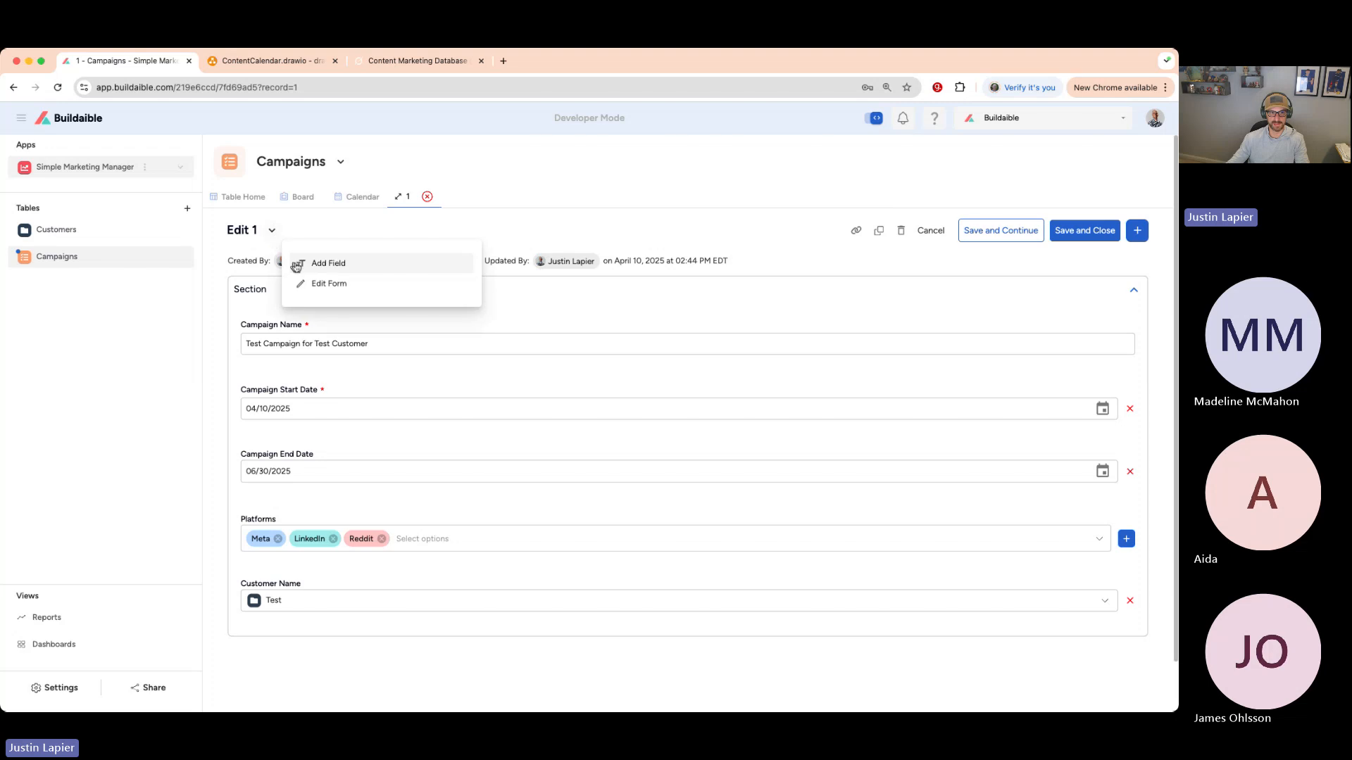
{"action": "left_click", "coordinate": [322, 282]}
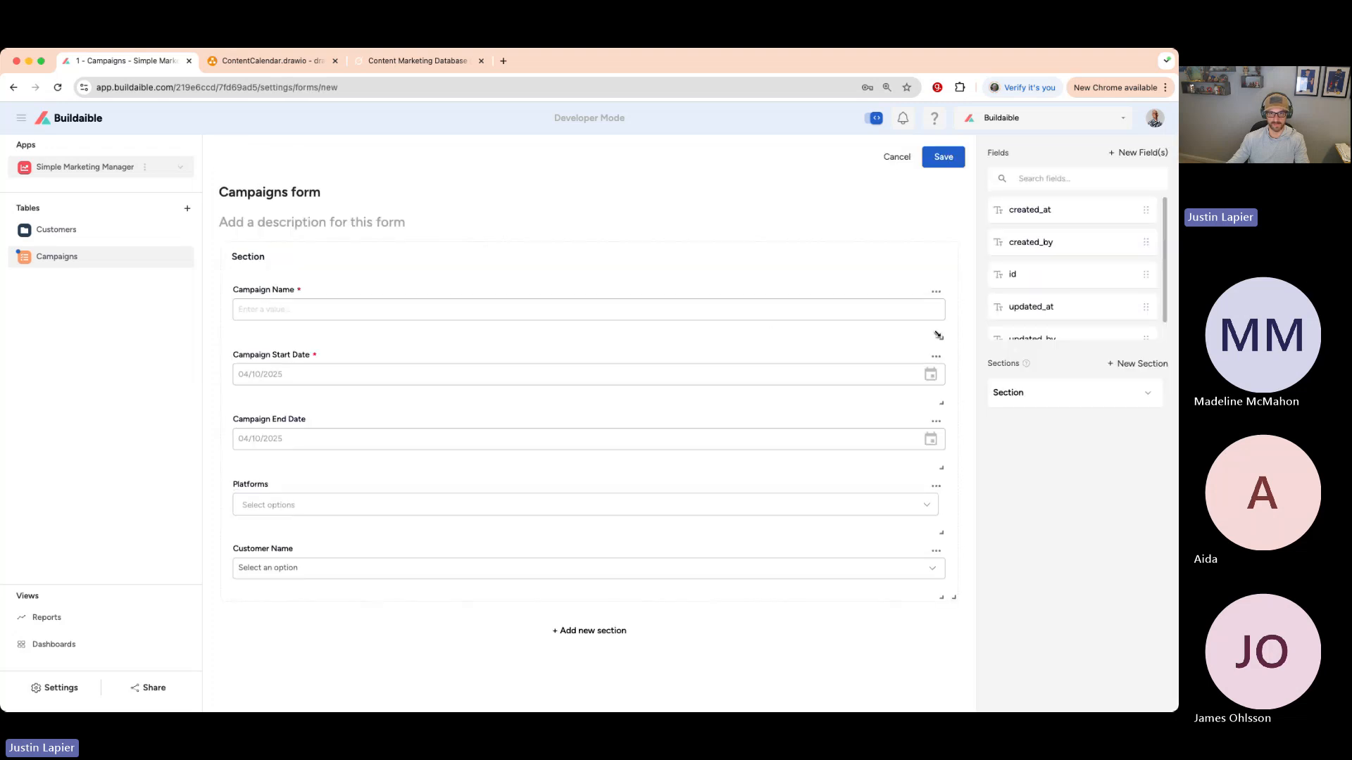
{"action": "left_click_drag", "start_coordinate": [938, 336], "coordinate": [463, 318]}
{"action": "left_click_drag", "start_coordinate": [942, 384], "coordinate": [462, 331]}
{"action": "left_click_drag", "start_coordinate": [939, 404], "coordinate": [403, 399]}
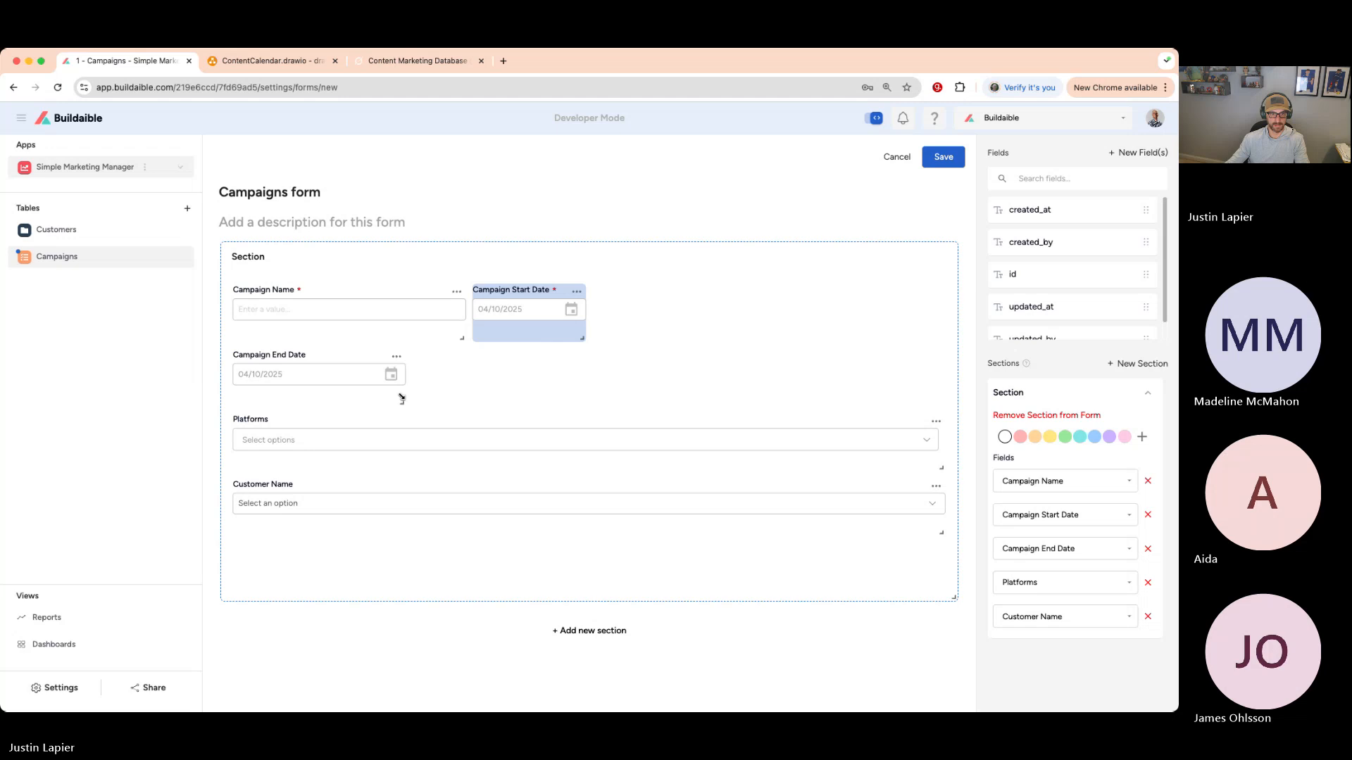
{"action": "left_click_drag", "start_coordinate": [296, 354], "coordinate": [686, 290]}
{"action": "left_click_drag", "start_coordinate": [940, 403], "coordinate": [935, 336]}
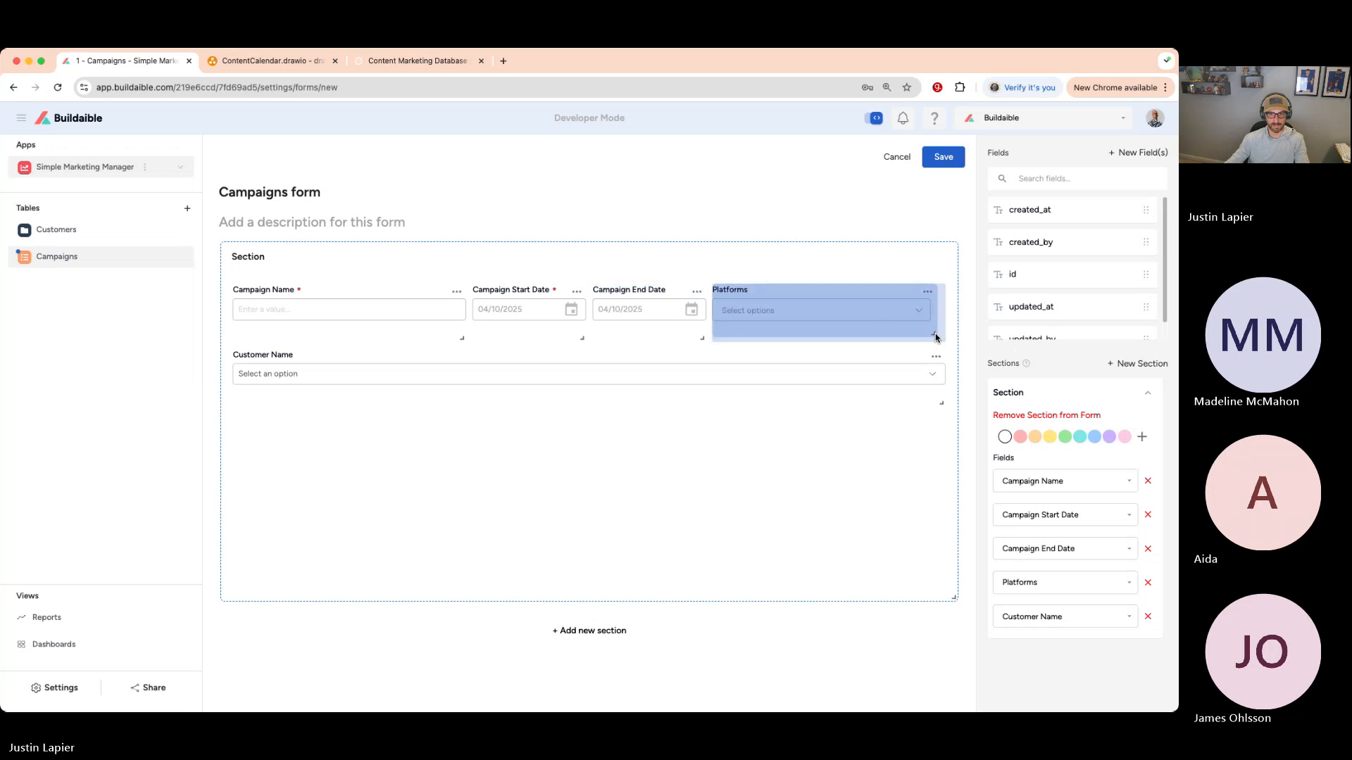
{"action": "left_click_drag", "start_coordinate": [940, 402], "coordinate": [461, 403]}
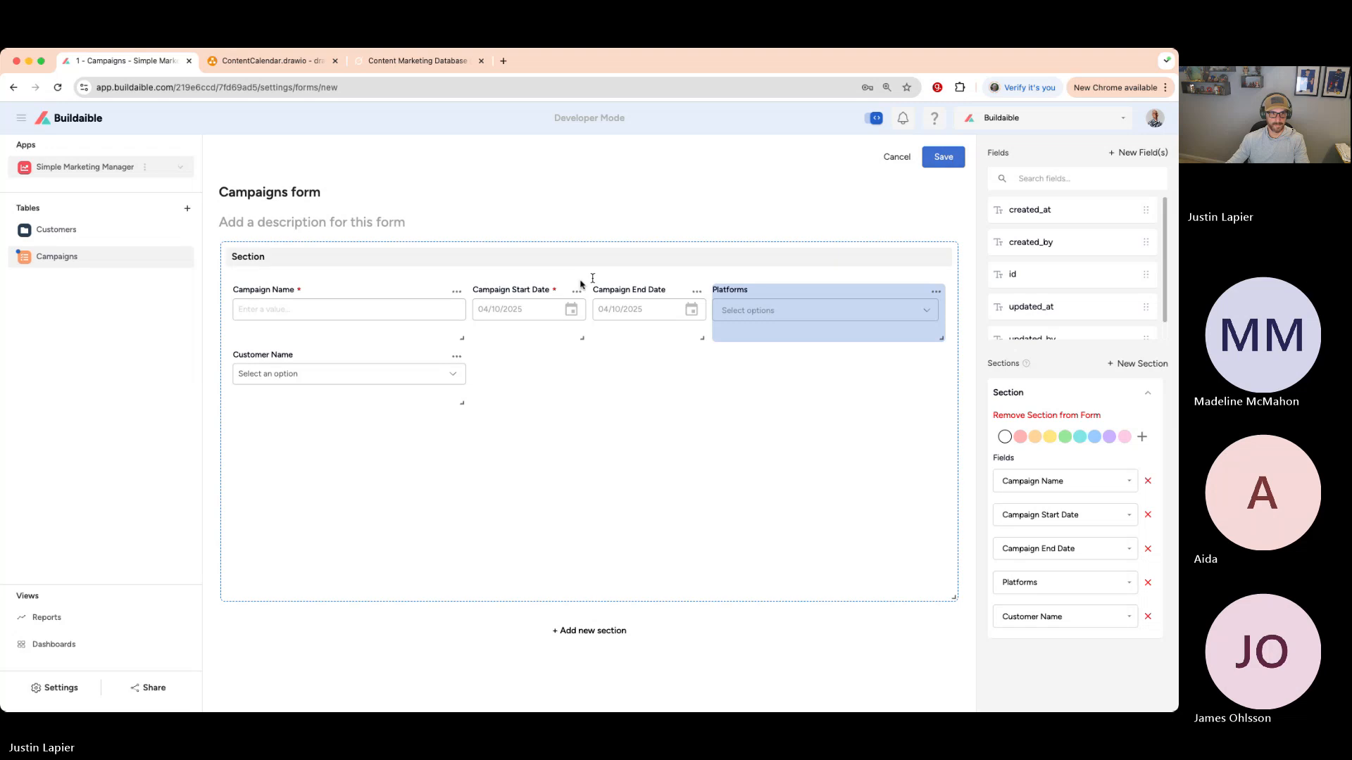
{"action": "key", "text": "super+bracketleft"}
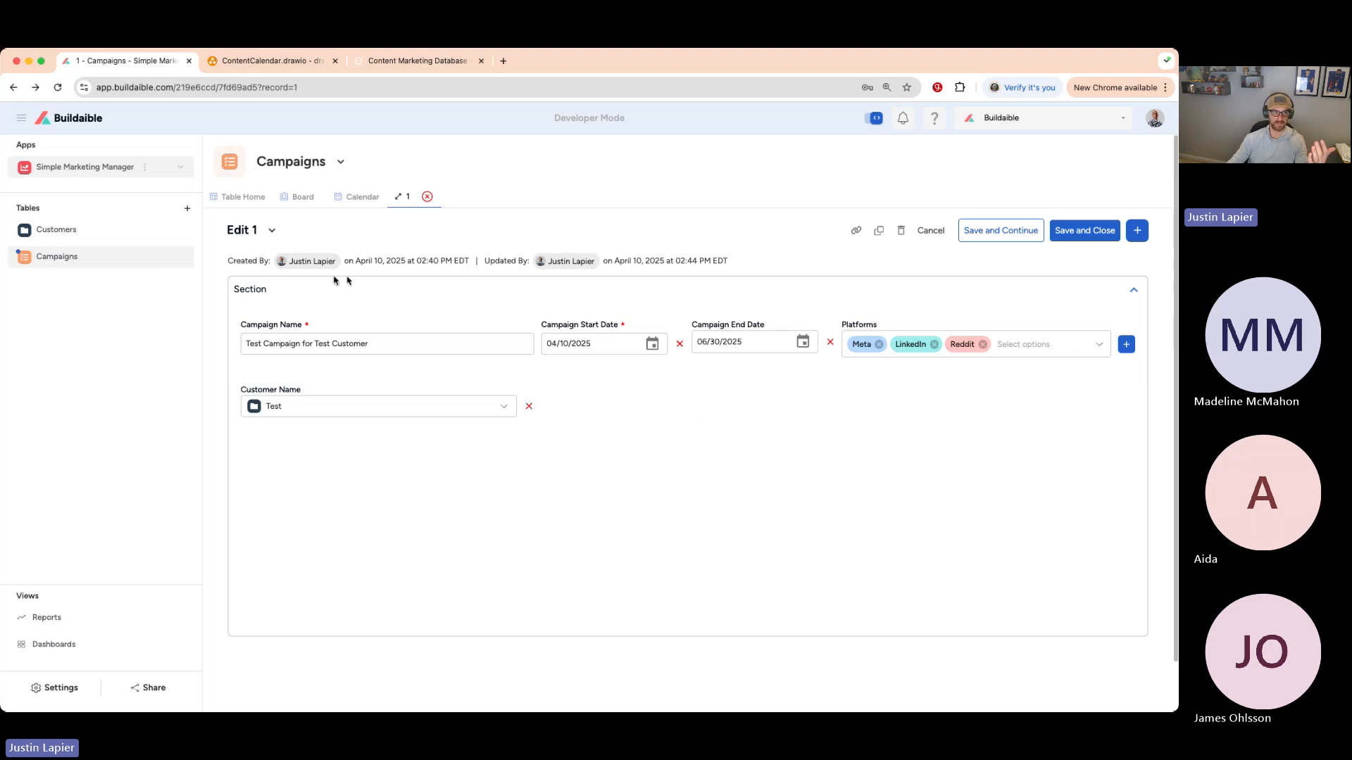
- Check the Test customer record again, then close campaign record 1 to return to the Campaigns list
{"action": "left_click", "coordinate": [83, 233]}
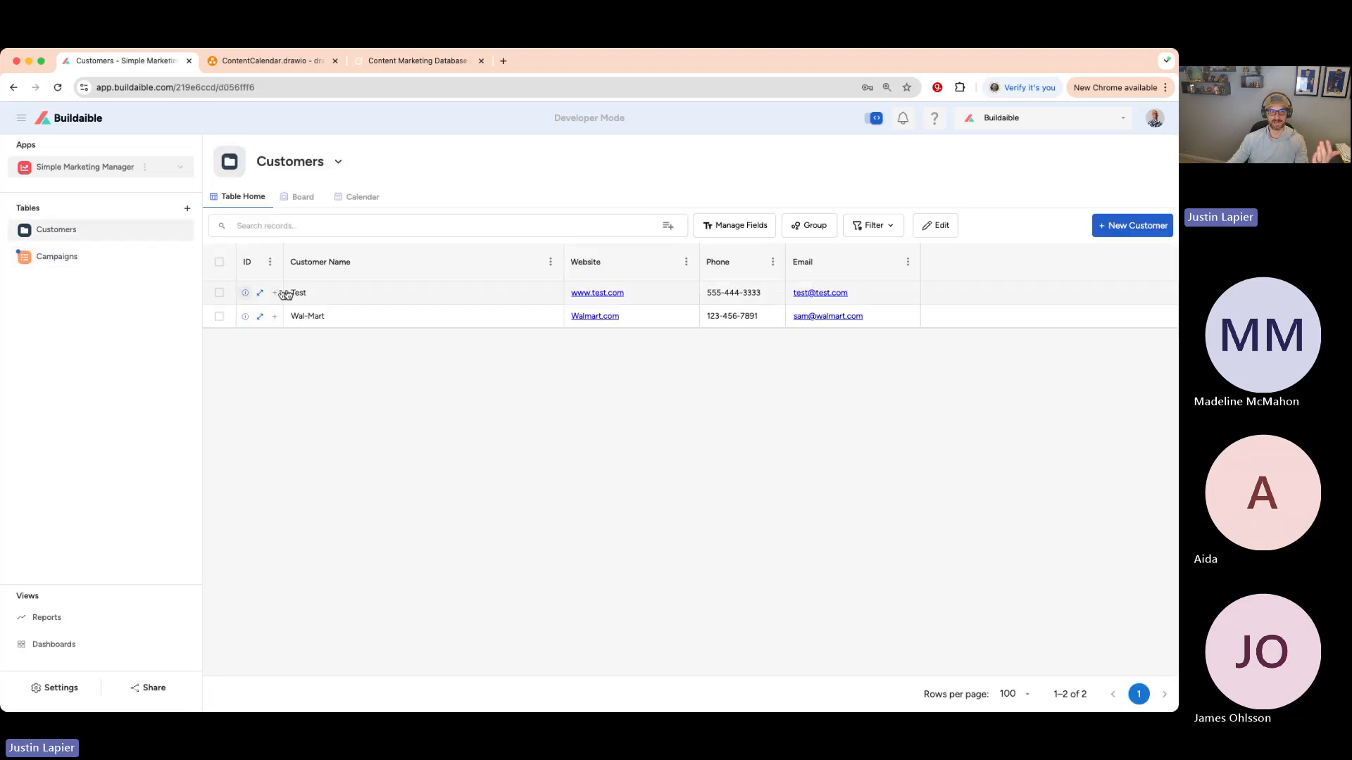
{"action": "left_click", "coordinate": [258, 294]}
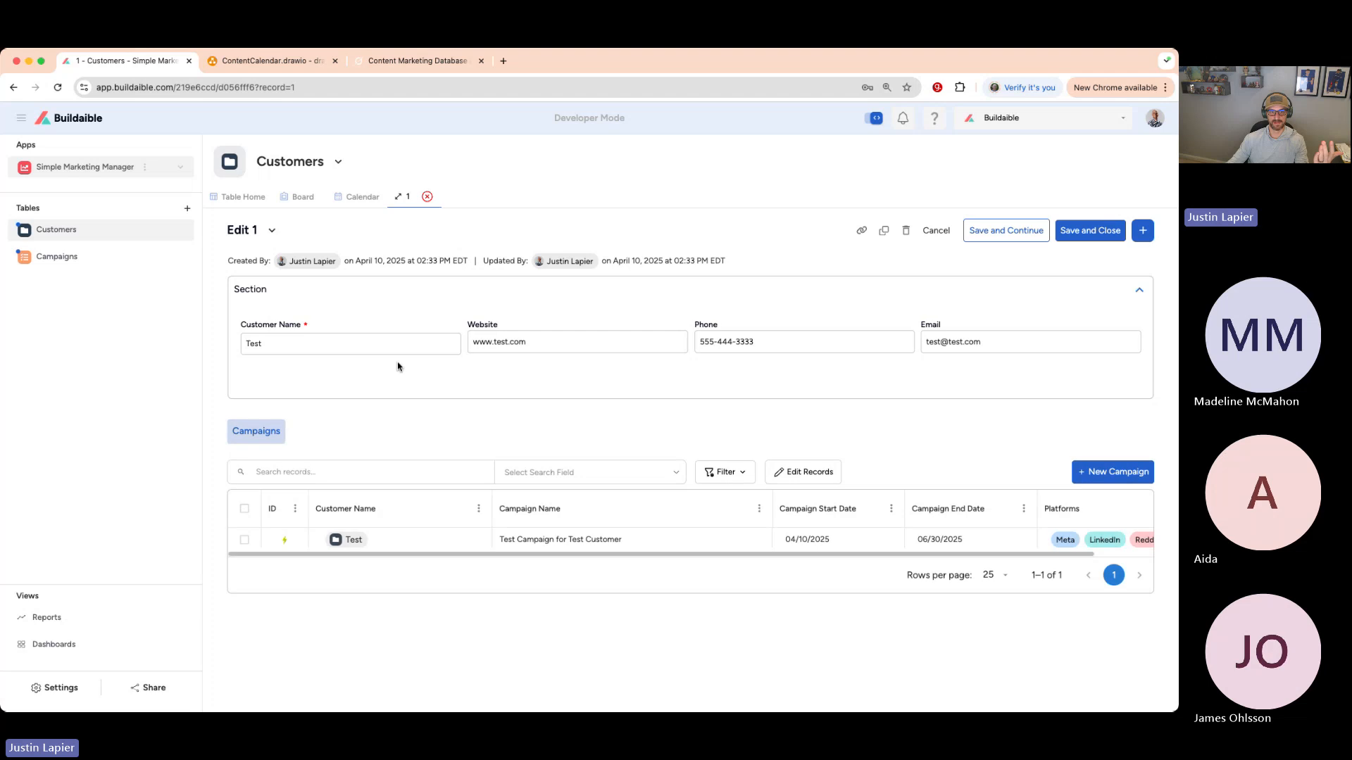
{"action": "left_click", "coordinate": [81, 262]}
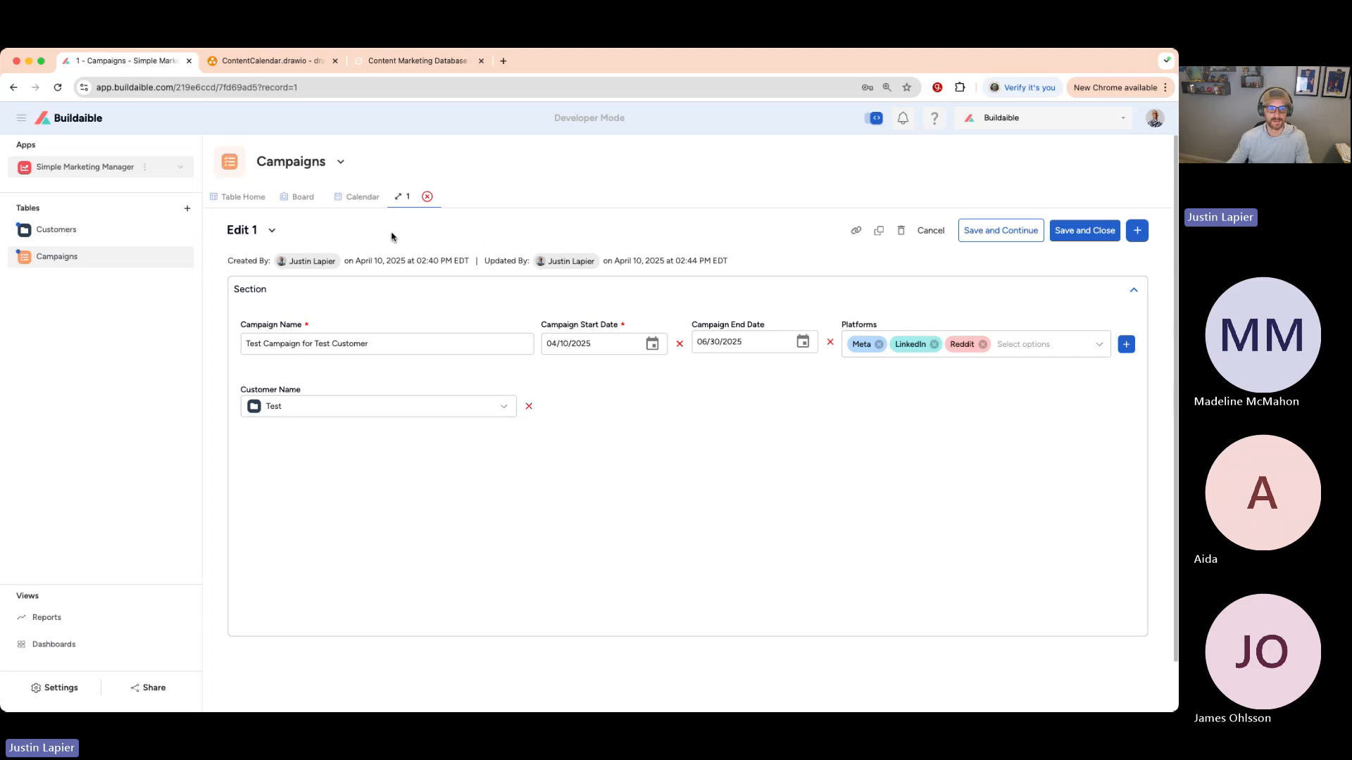
{"action": "left_click", "coordinate": [426, 197]}
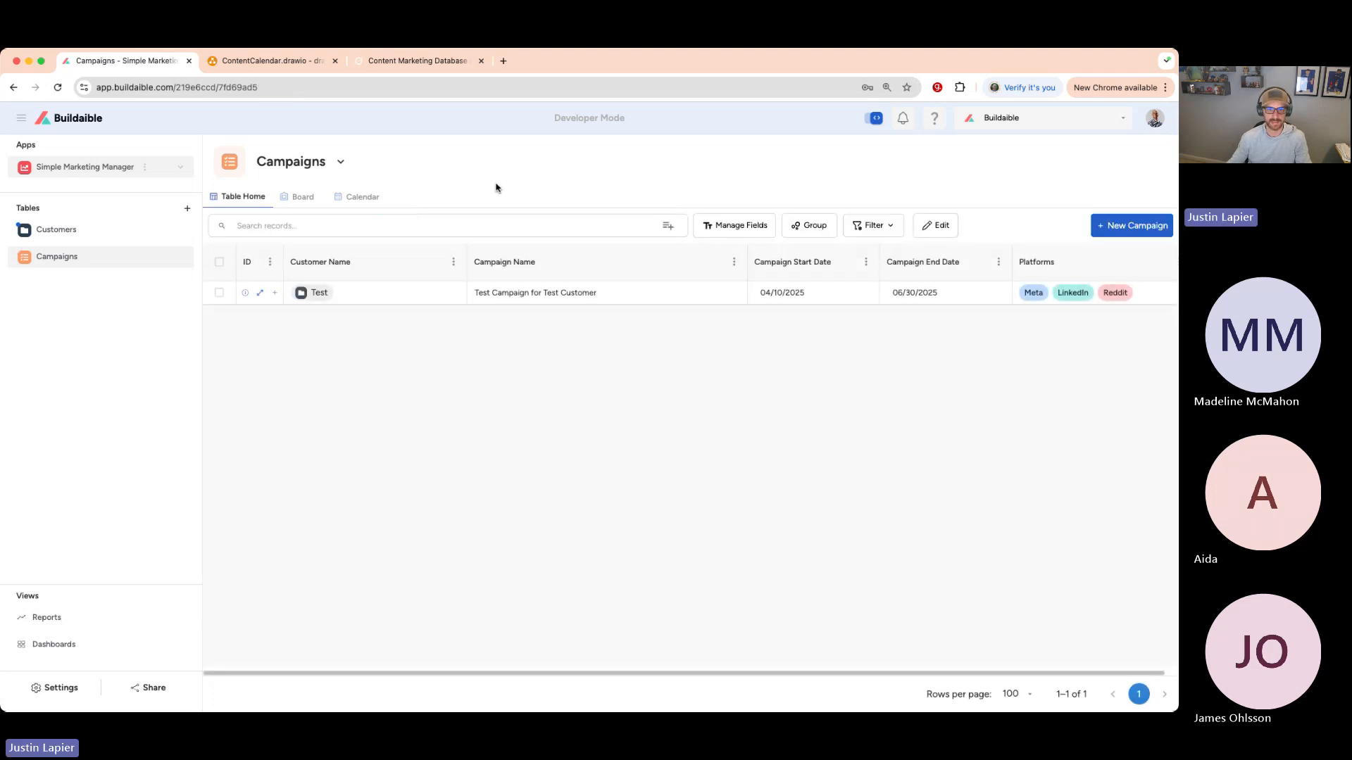
- Create a new Campaigns field named 'Customer Phone' of type Lookup
{"action": "left_click", "coordinate": [715, 224]}
{"action": "left_click", "coordinate": [677, 250]}
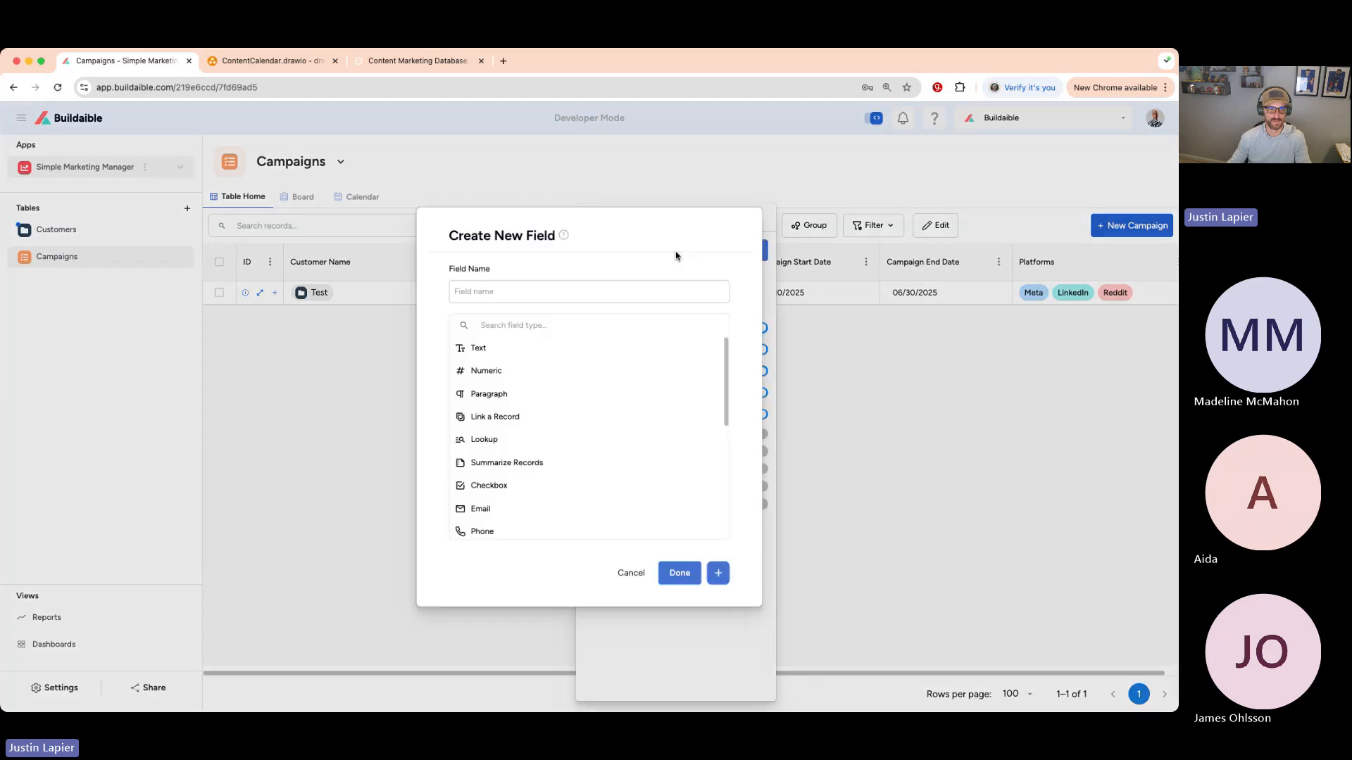
{"action": "left_click", "coordinate": [585, 288]}
{"action": "type", "text": "Custo"}
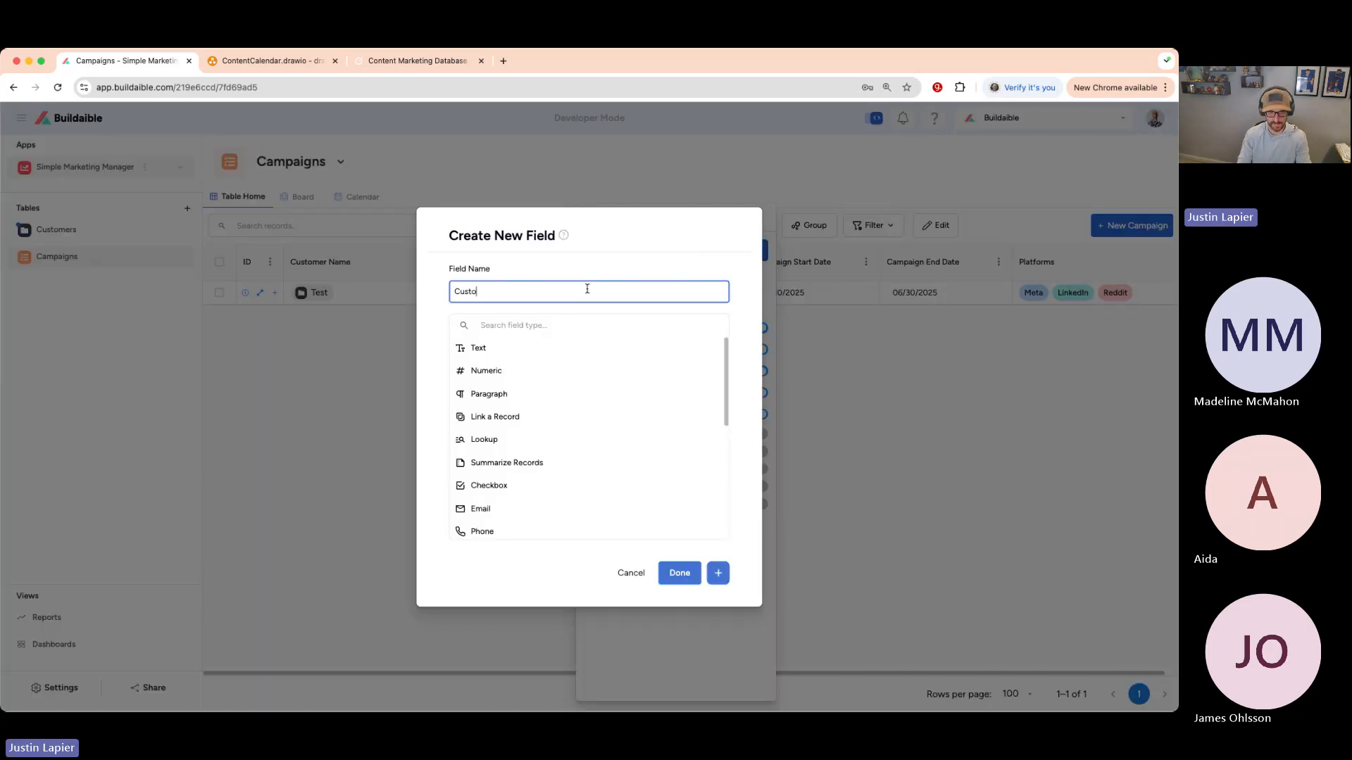
{"action": "type", "text": "mer Phone"}
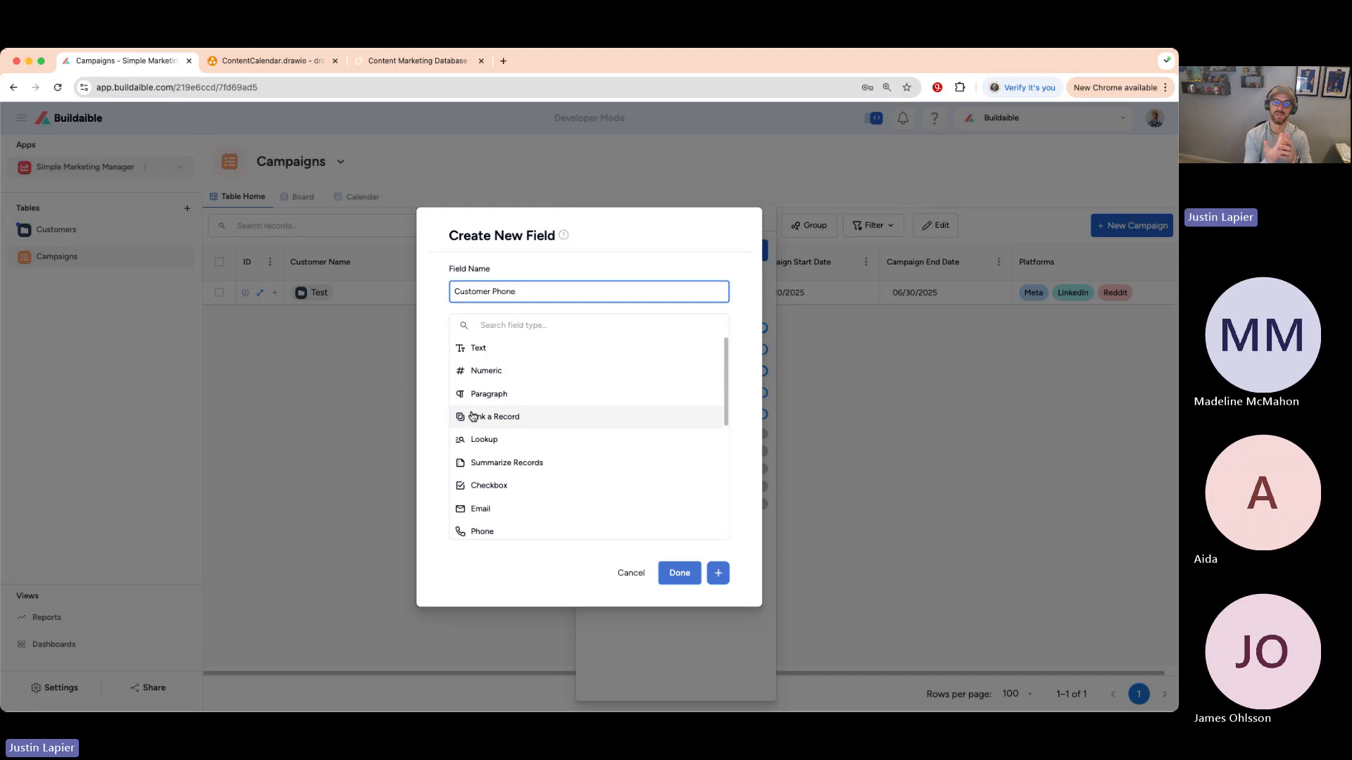
{"action": "left_click", "coordinate": [492, 441]}
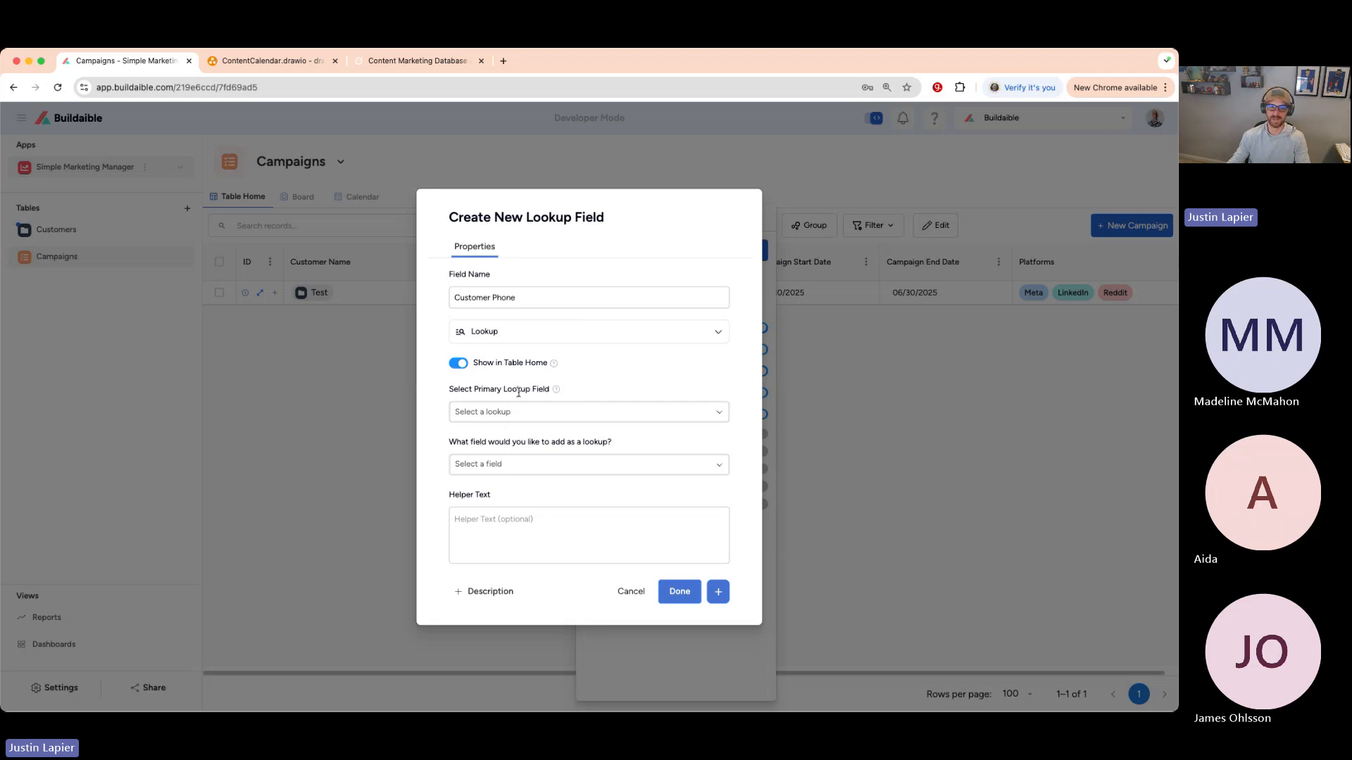
- Set its primary lookup field to Customer Name, pull in the customer's Phone, and save it
{"action": "left_click_drag", "start_coordinate": [550, 390], "coordinate": [482, 392]}
{"action": "left_click", "coordinate": [614, 384]}
{"action": "mouse_move", "coordinate": [556, 391]}
{"action": "left_click", "coordinate": [692, 410]}
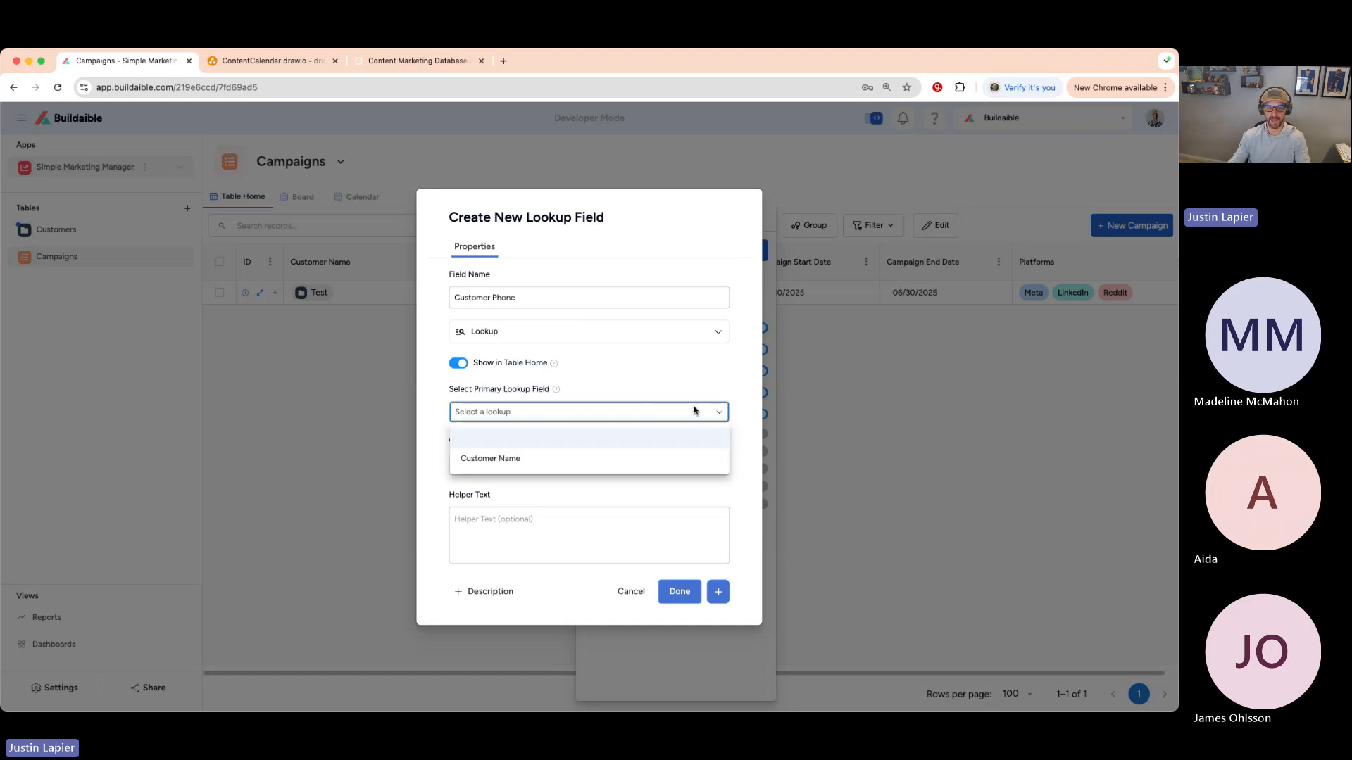
{"action": "left_click", "coordinate": [535, 462]}
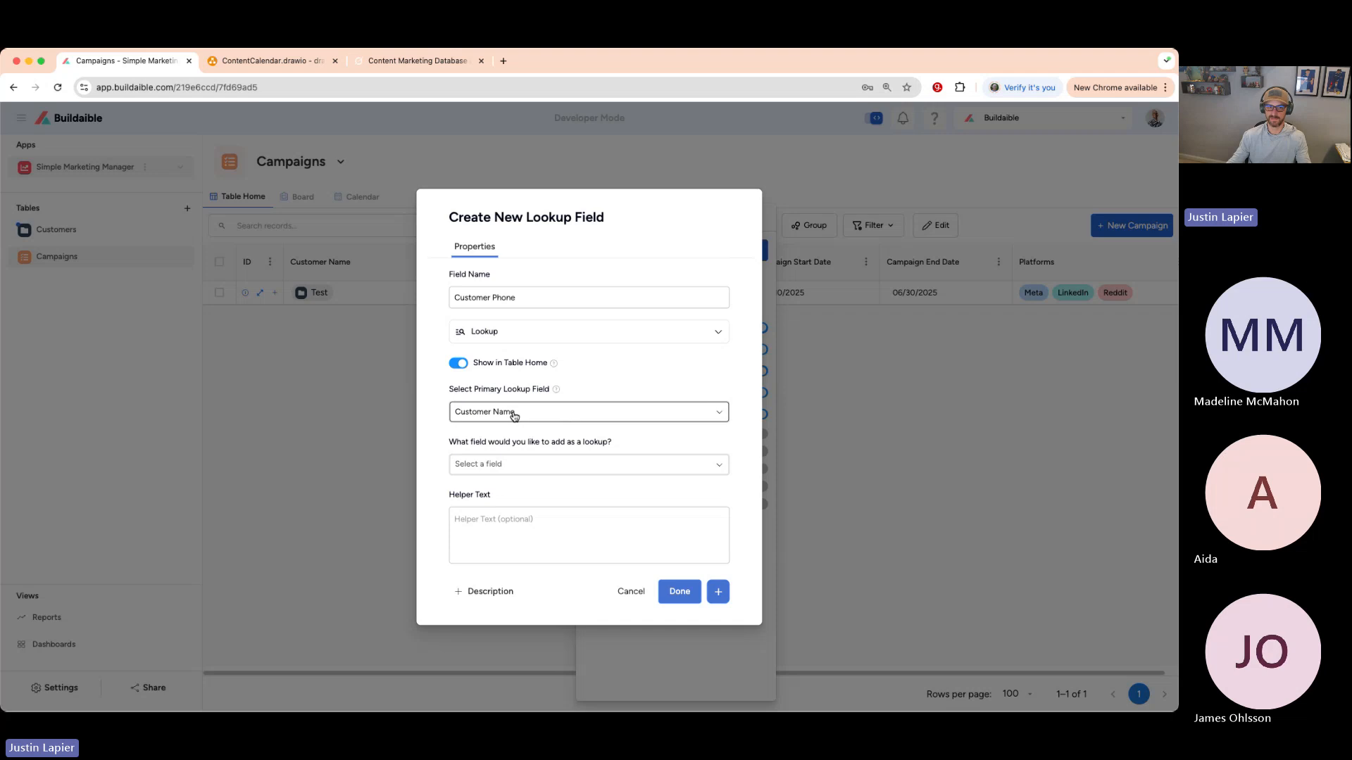
{"action": "left_click", "coordinate": [709, 465]}
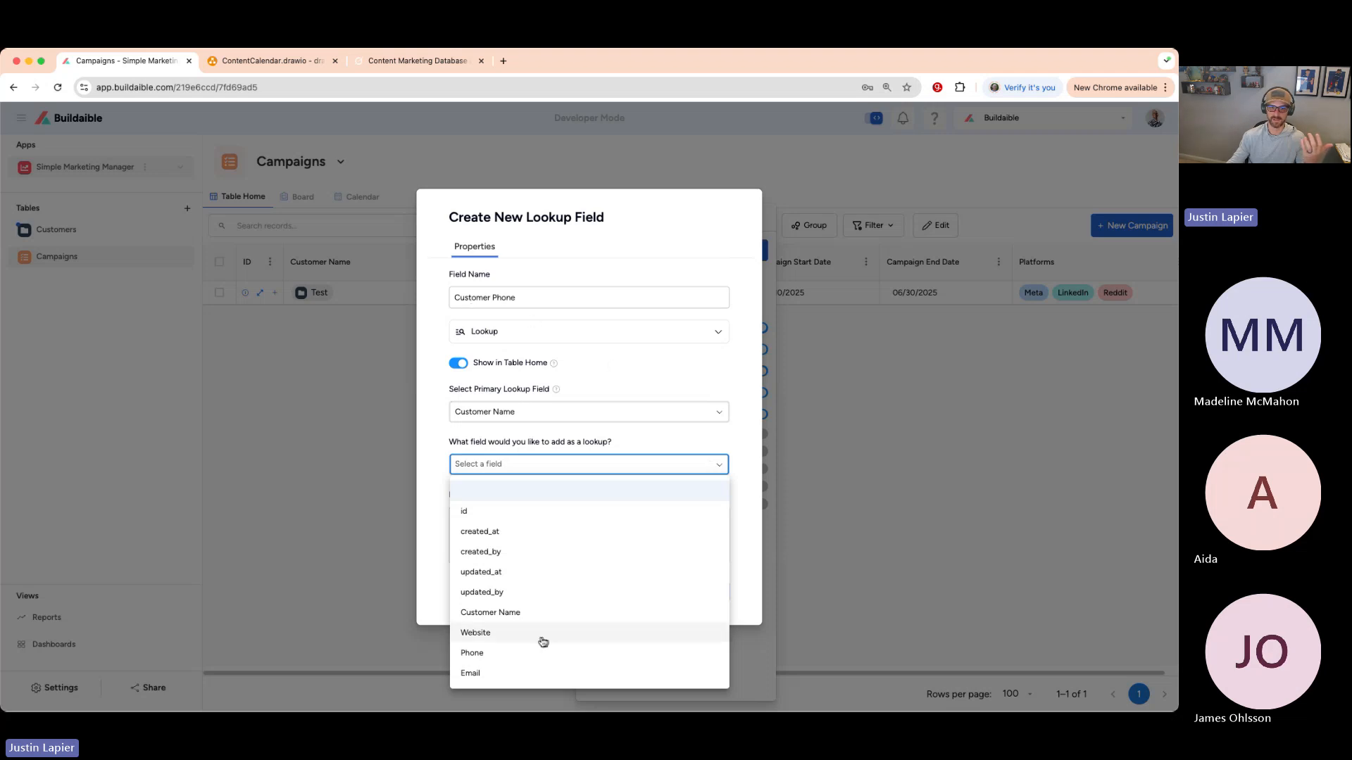
{"action": "left_click", "coordinate": [489, 652]}
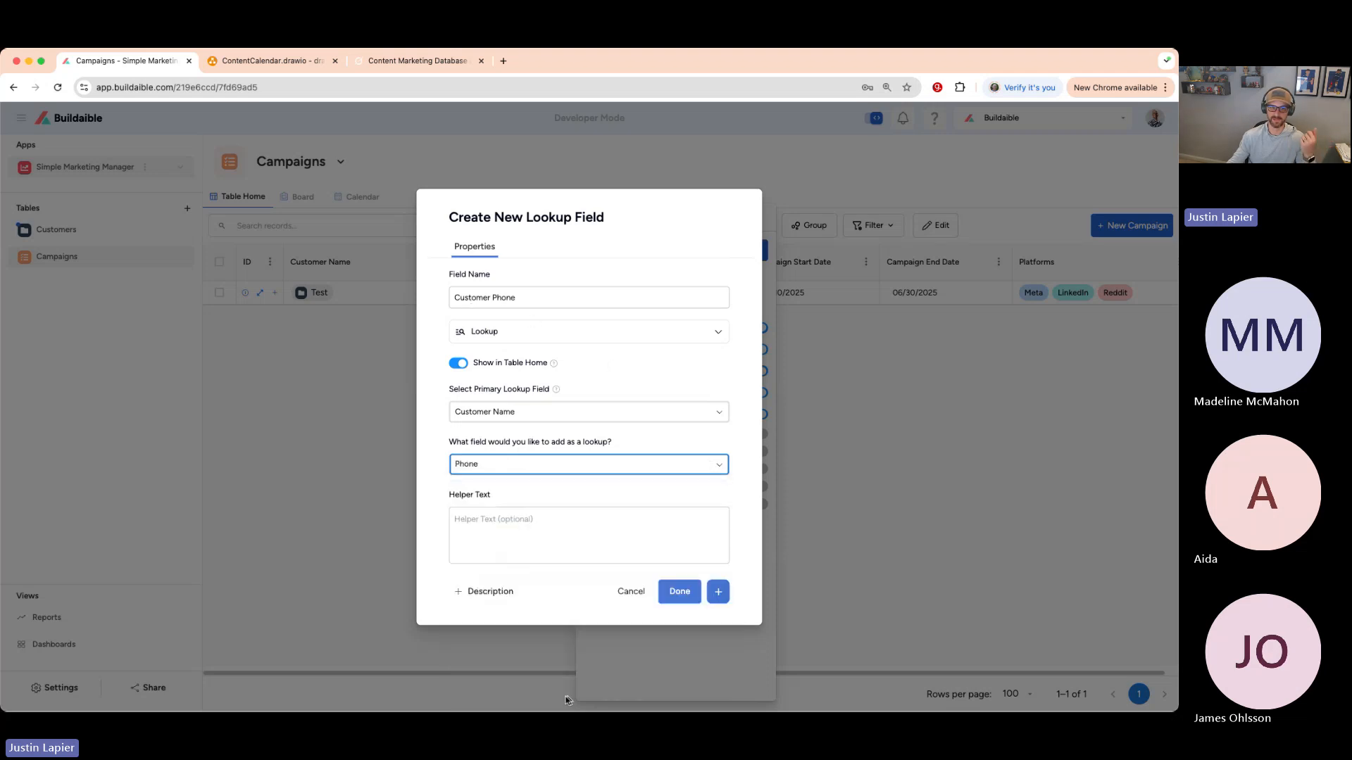
{"action": "left_click", "coordinate": [718, 595]}
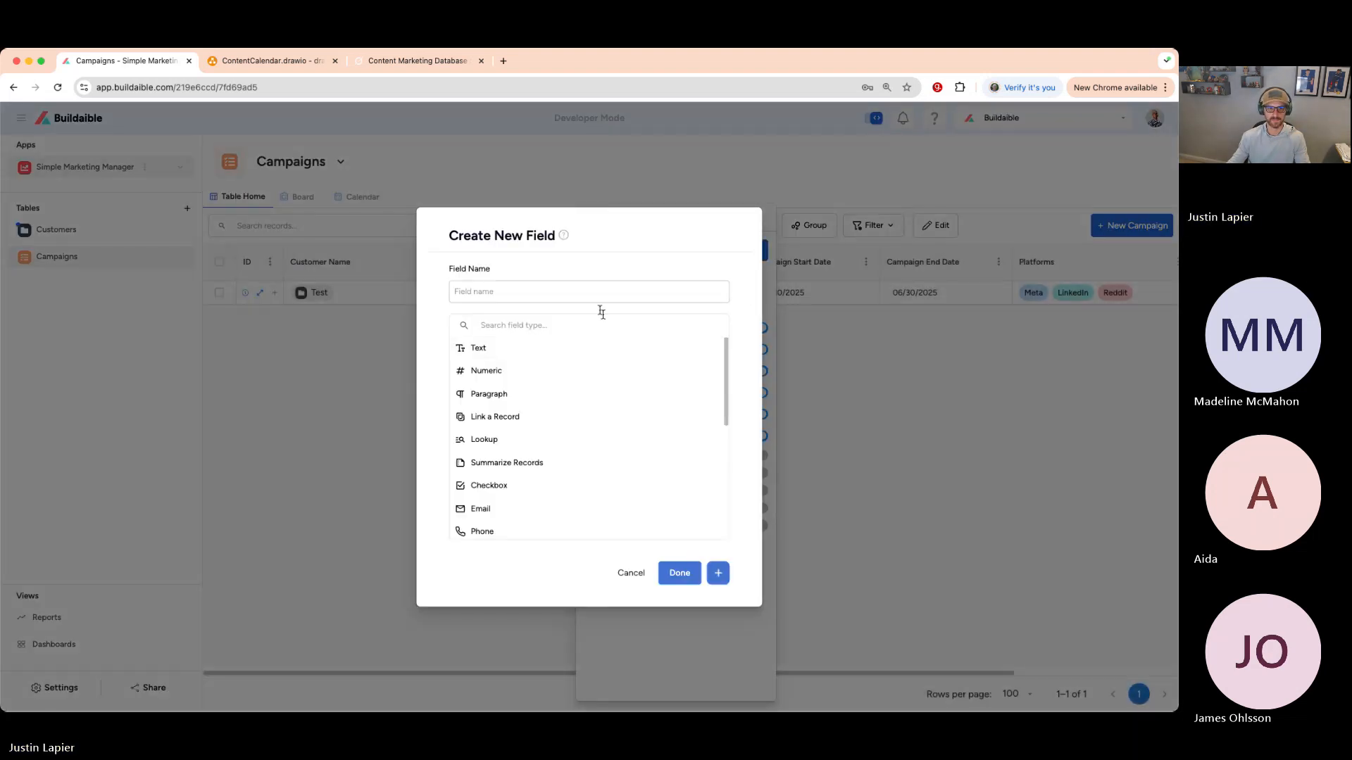
- Add a 'Customer Website' lookup field through Customer Name showing the customer's Website
{"action": "type", "text": "Cu"}
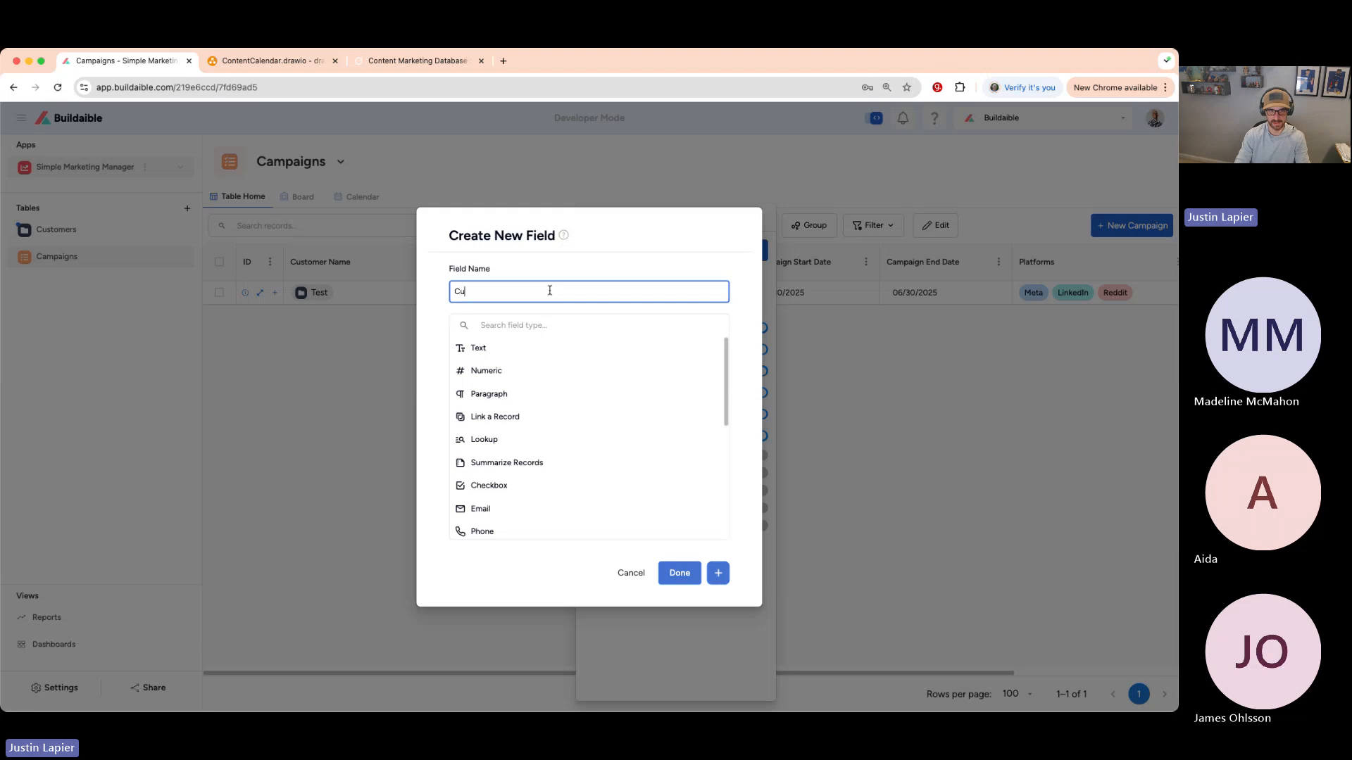
{"action": "type", "text": "stomer Wesbi"}
{"action": "key", "text": "BackSpace"}
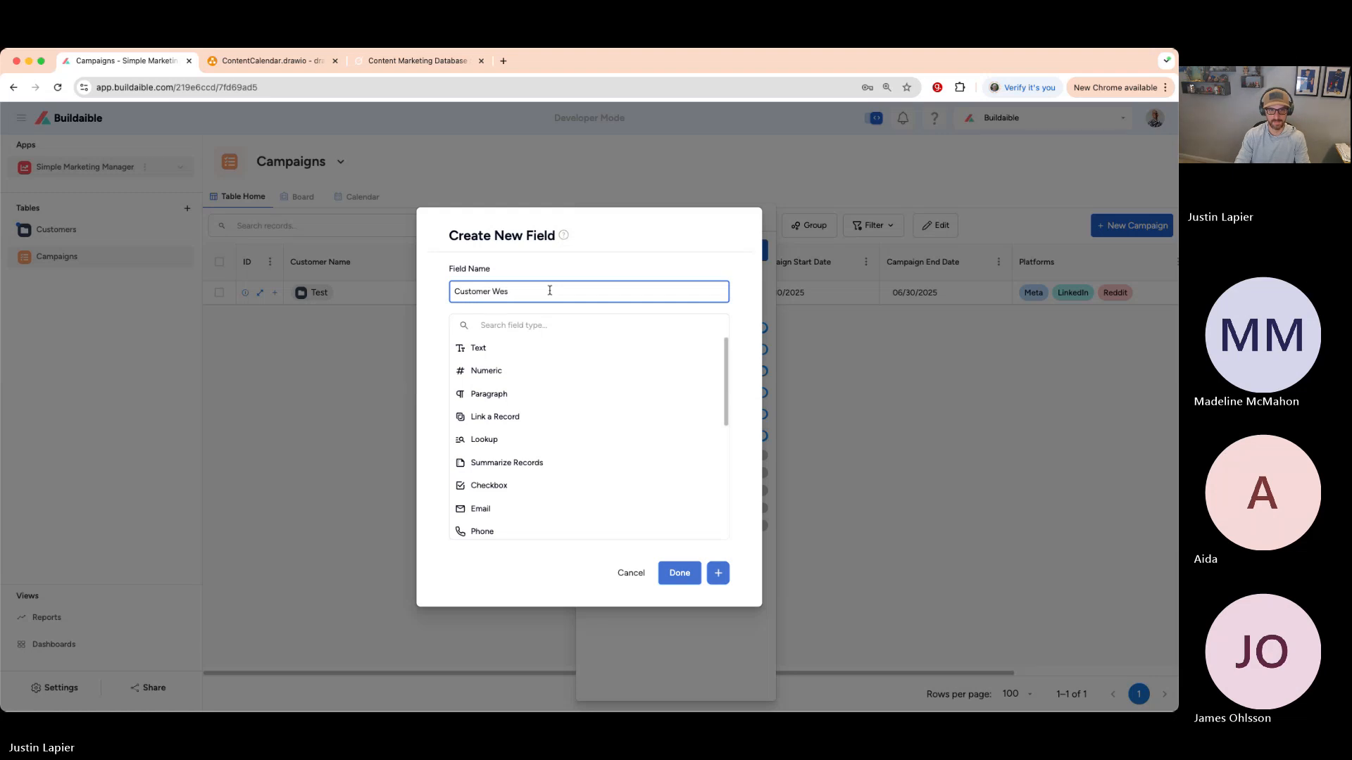
{"action": "type", "text": "site"}
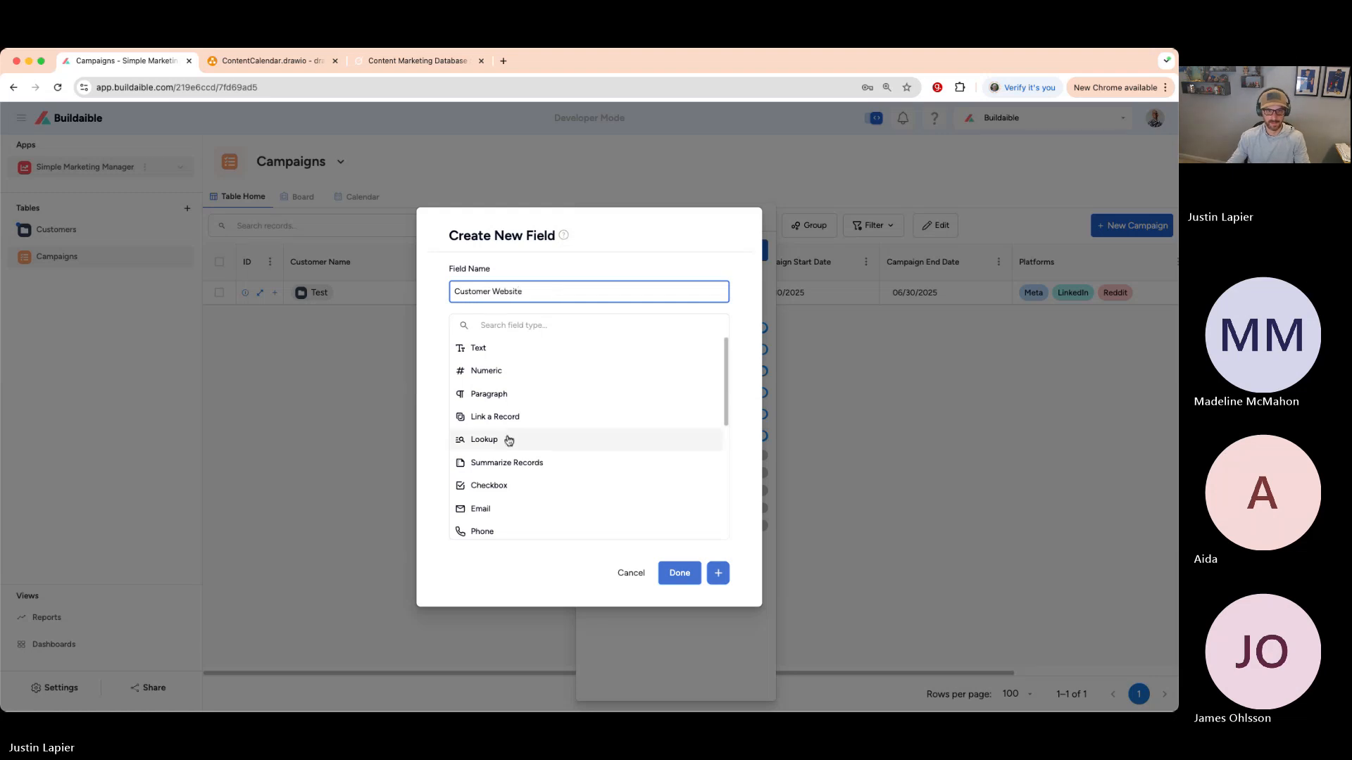
{"action": "left_click", "coordinate": [506, 440]}
{"action": "left_click", "coordinate": [555, 411]}
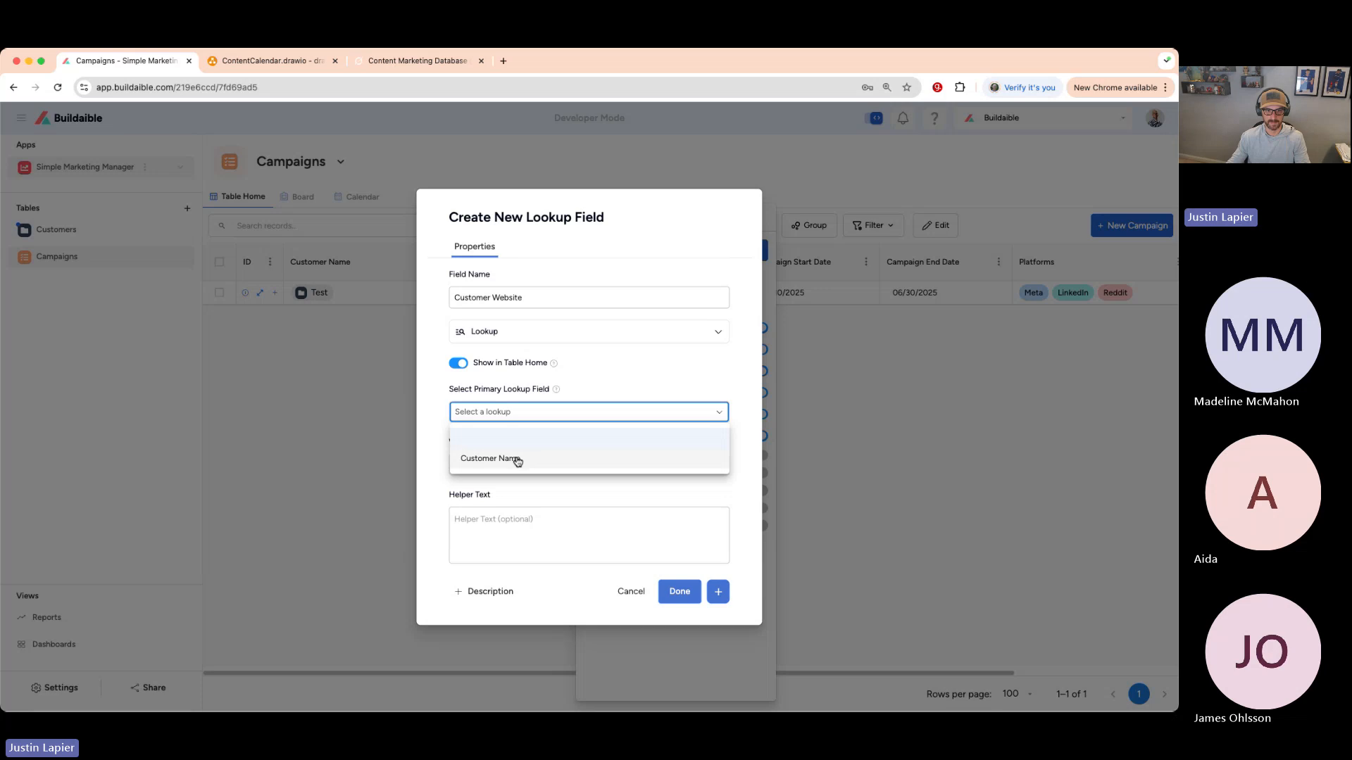
{"action": "left_click", "coordinate": [518, 459]}
{"action": "left_click", "coordinate": [615, 465]}
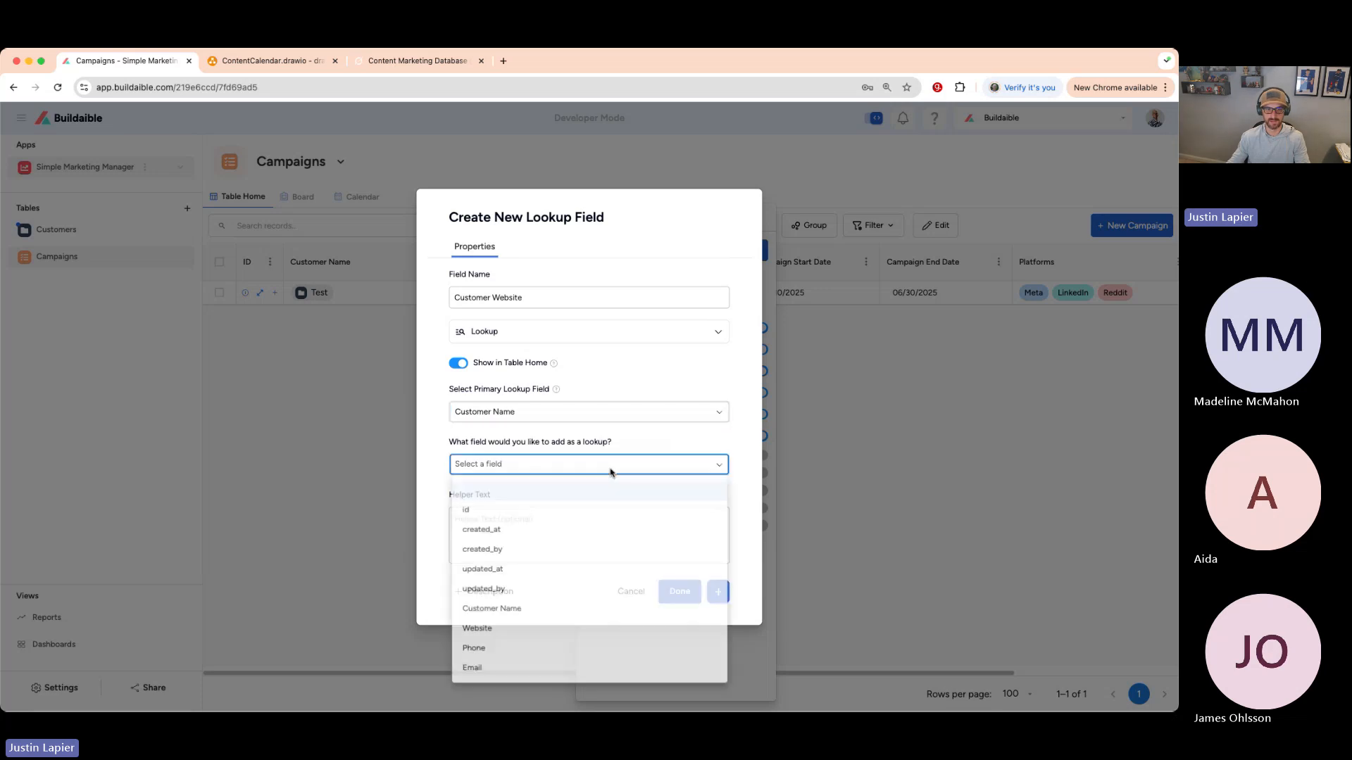
{"action": "left_click", "coordinate": [497, 632]}
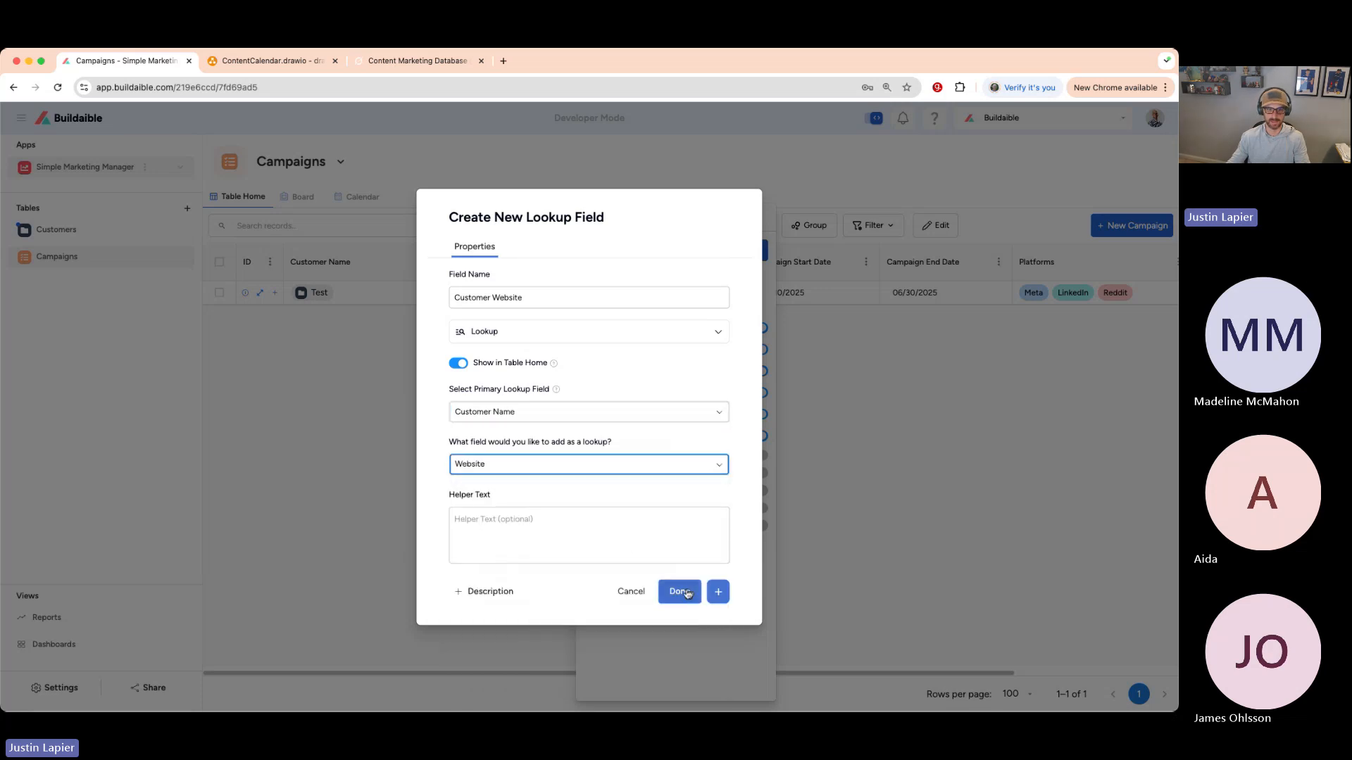
{"action": "left_click", "coordinate": [679, 592]}
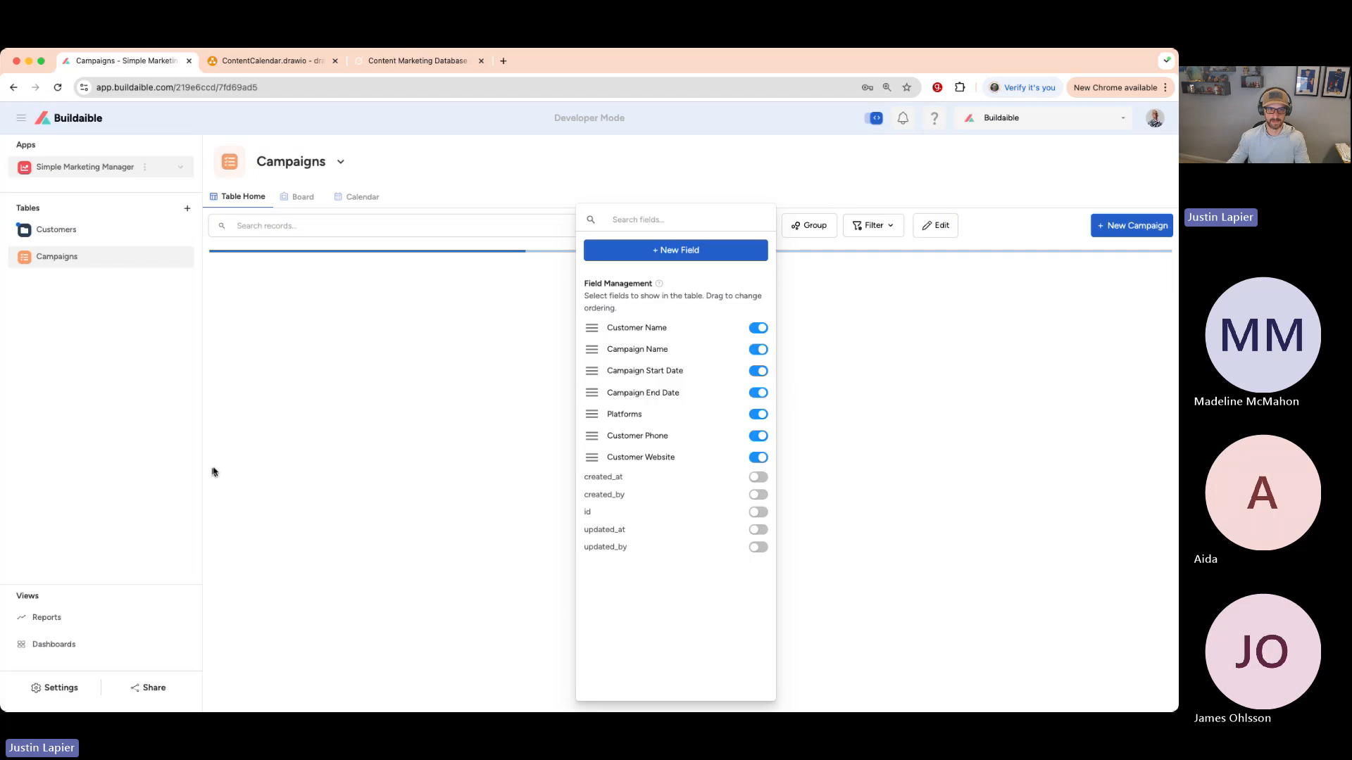
{"action": "left_click", "coordinate": [369, 386]}
{"action": "scroll", "coordinate": [707, 373], "scroll_direction": "right", "scroll_amount": 5}
{"action": "scroll", "coordinate": [707, 373], "scroll_direction": "right", "scroll_amount": 2}
{"action": "scroll", "coordinate": [707, 372], "scroll_direction": "left", "scroll_amount": 5}
{"action": "scroll", "coordinate": [634, 359], "scroll_direction": "right", "scroll_amount": 3}
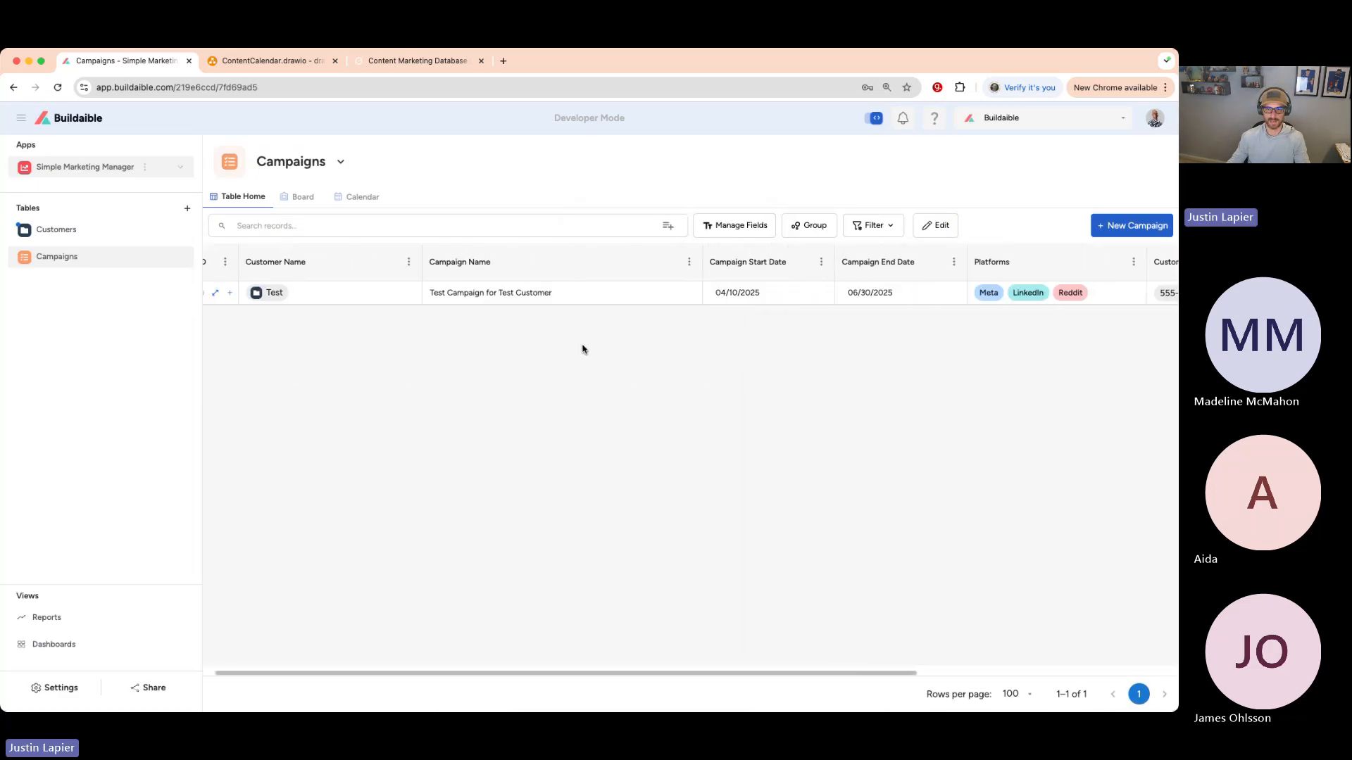
{"action": "scroll", "coordinate": [581, 350], "scroll_direction": "right", "scroll_amount": 4}
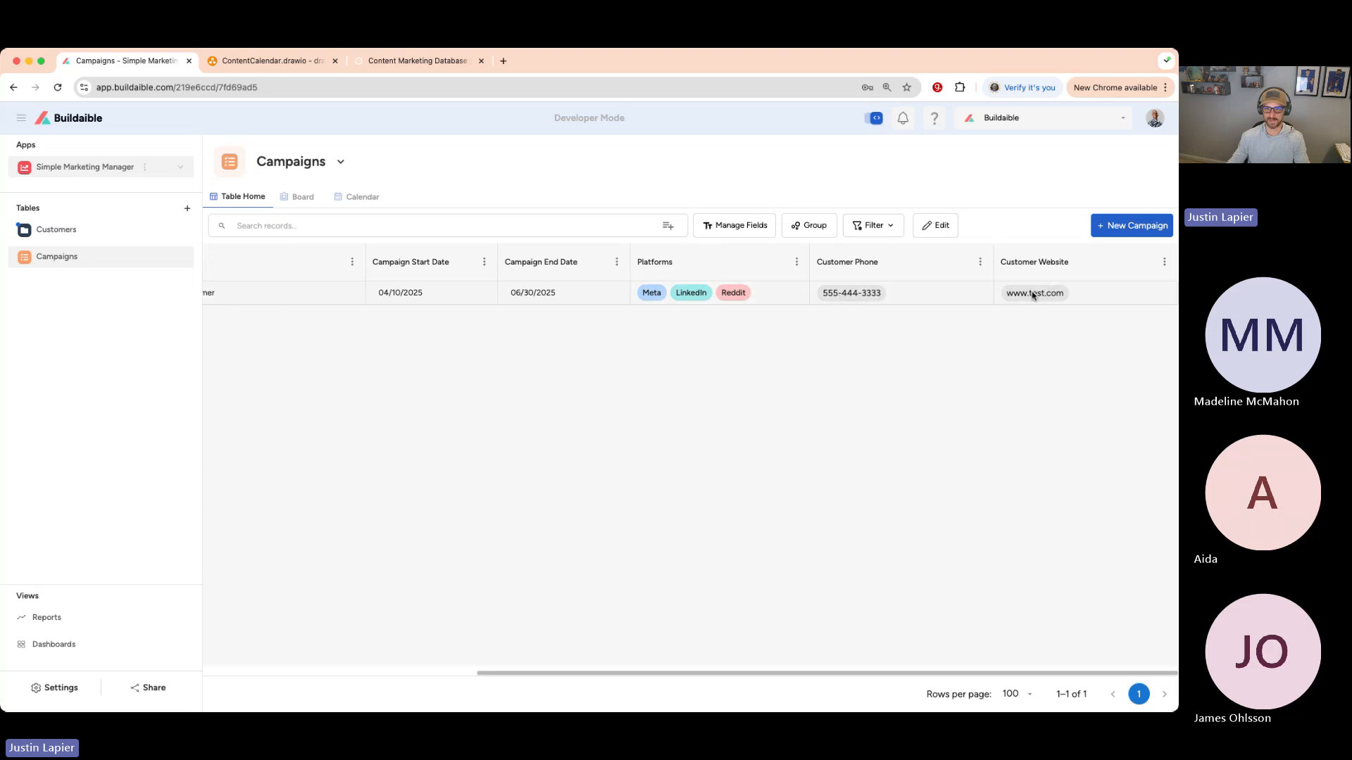
{"action": "scroll", "coordinate": [748, 347], "scroll_direction": "left", "scroll_amount": 6}
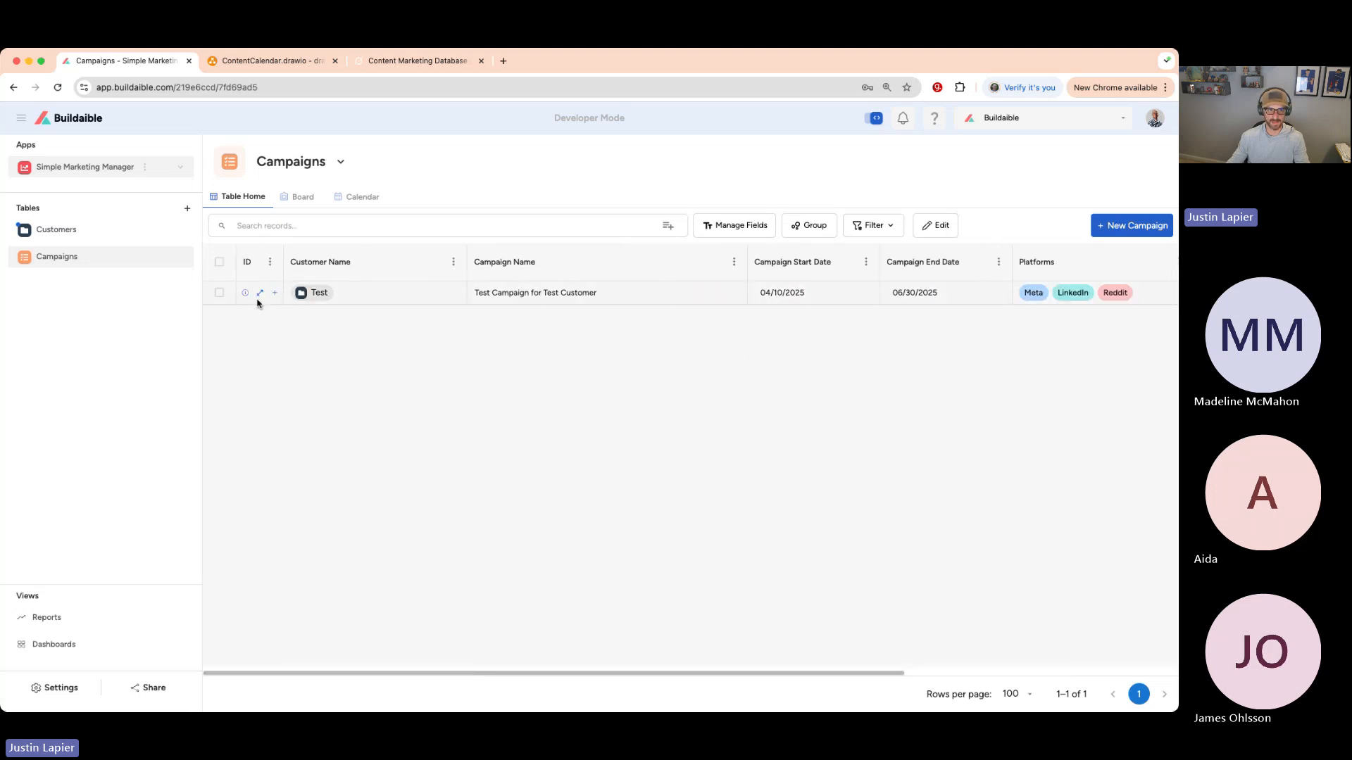
{"action": "left_click", "coordinate": [260, 292]}
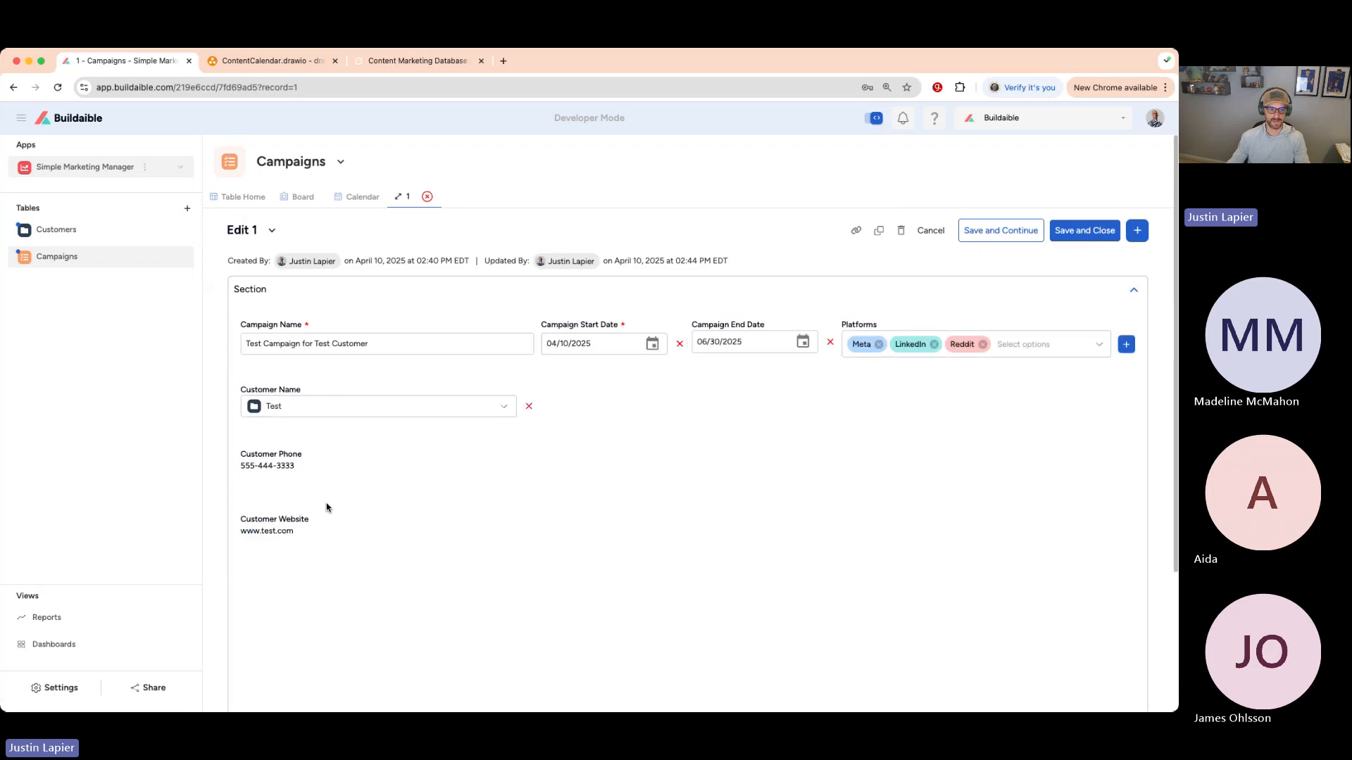
{"action": "left_click_drag", "start_coordinate": [280, 466], "coordinate": [254, 463]}
{"action": "left_click", "coordinate": [53, 239]}
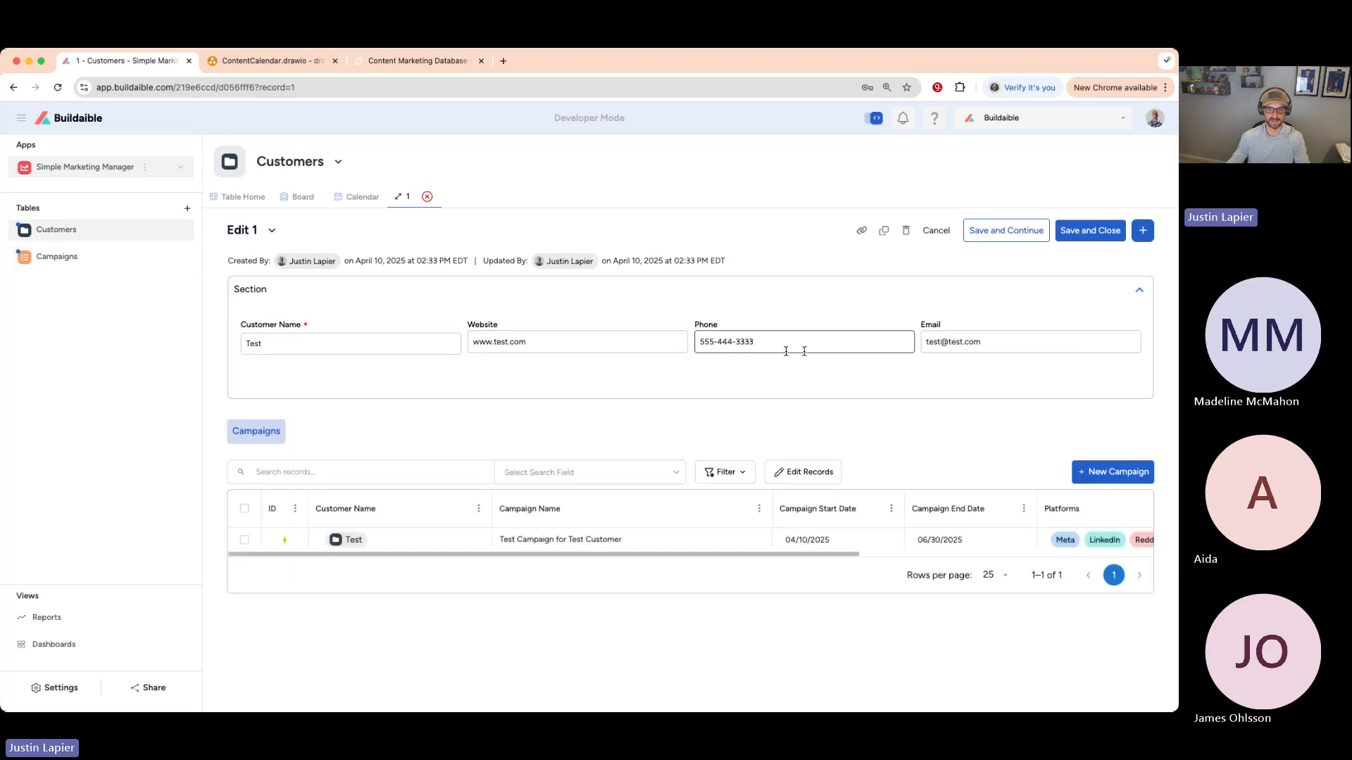
{"action": "left_click", "coordinate": [63, 257]}
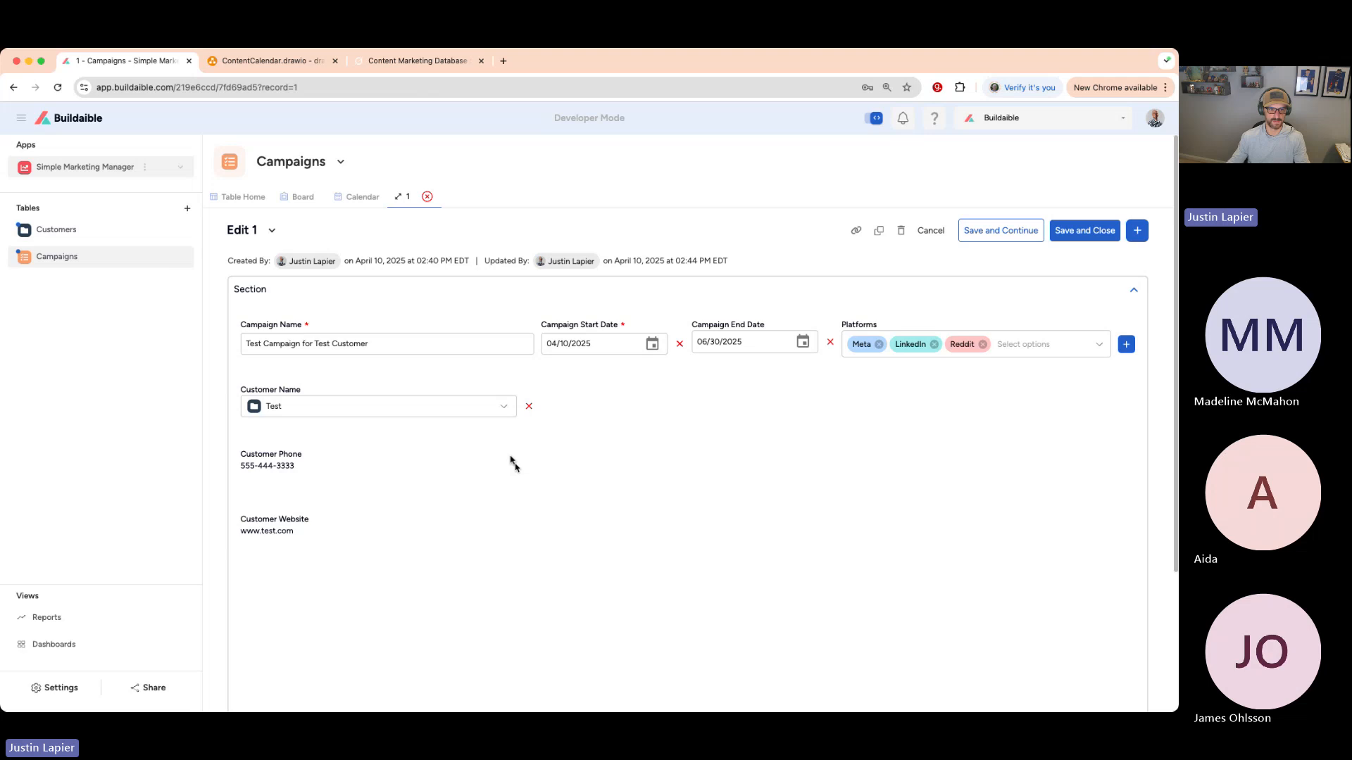
{"action": "left_click", "coordinate": [473, 406]}
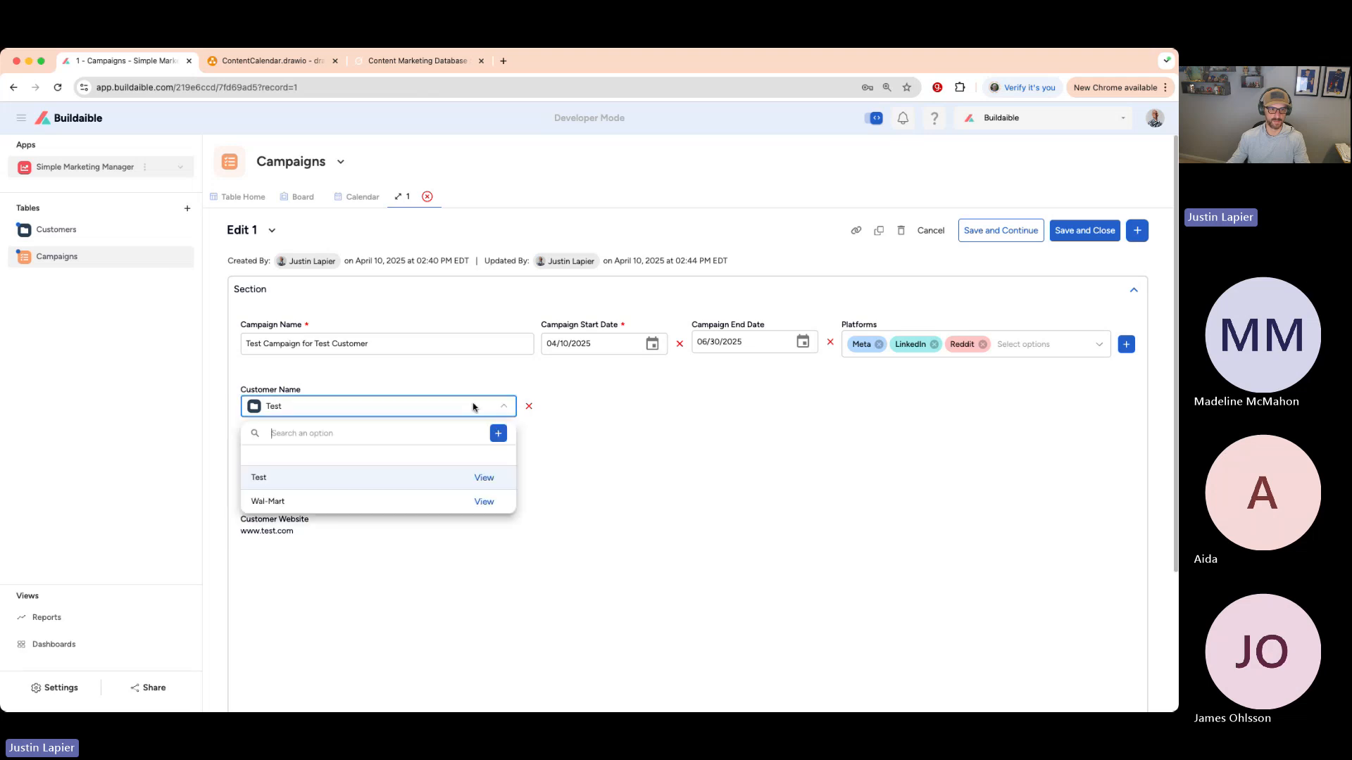
{"action": "left_click", "coordinate": [392, 501]}
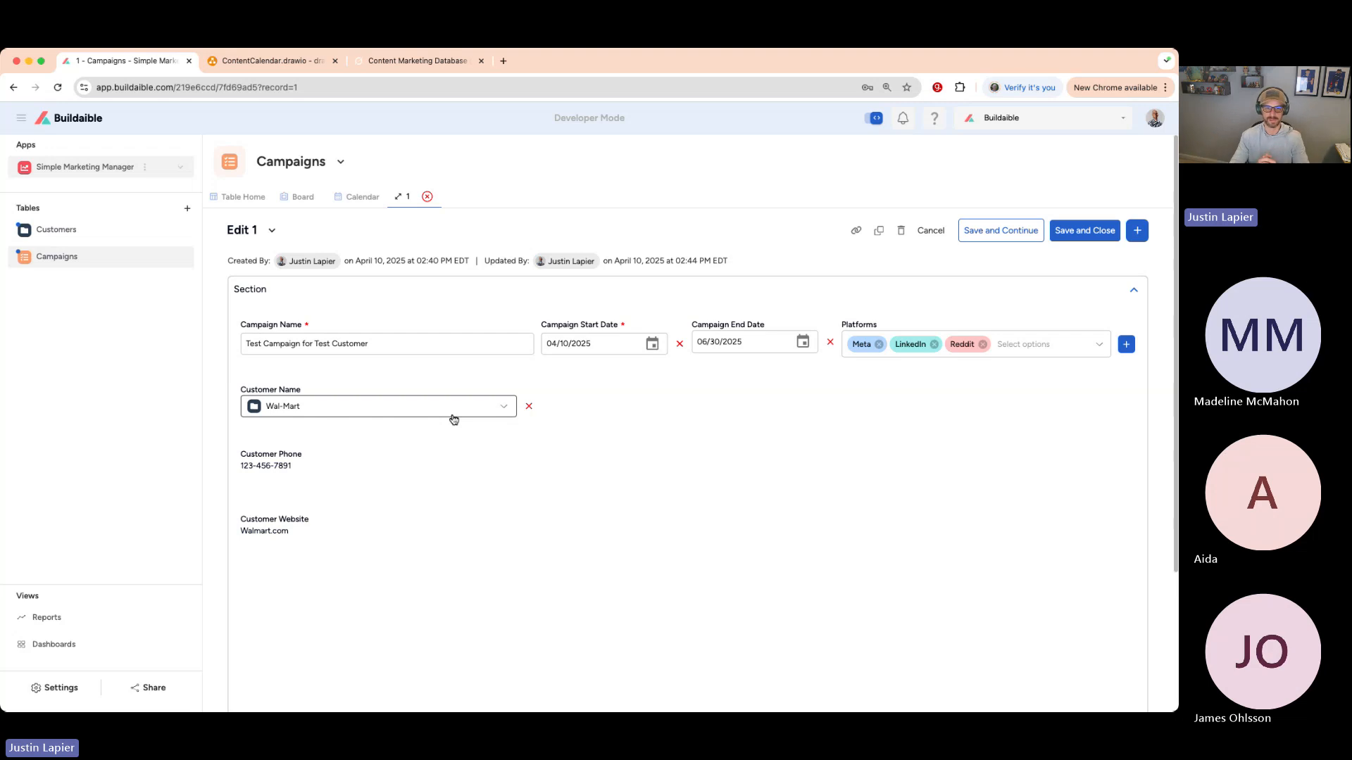
{"action": "left_click", "coordinate": [439, 352]}
{"action": "left_click", "coordinate": [427, 197]}
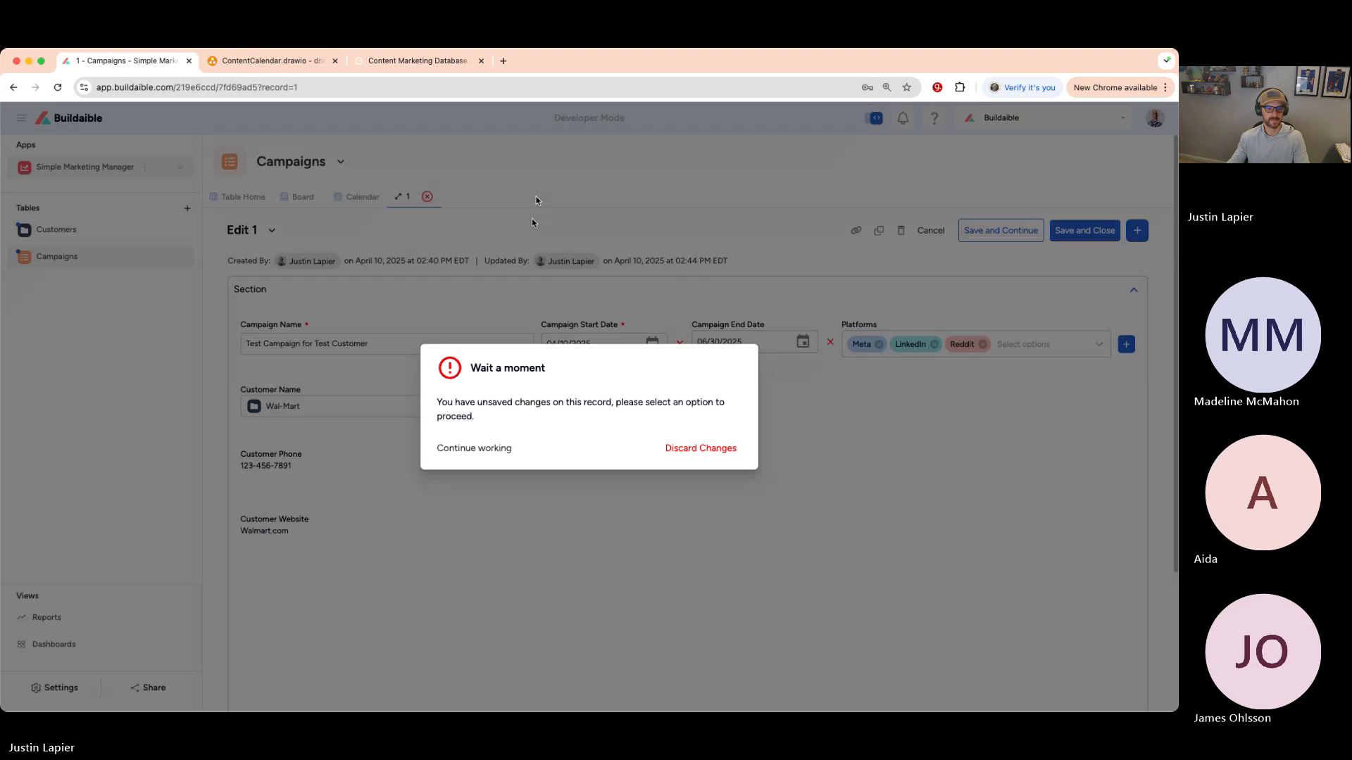
{"action": "left_click", "coordinate": [698, 449]}
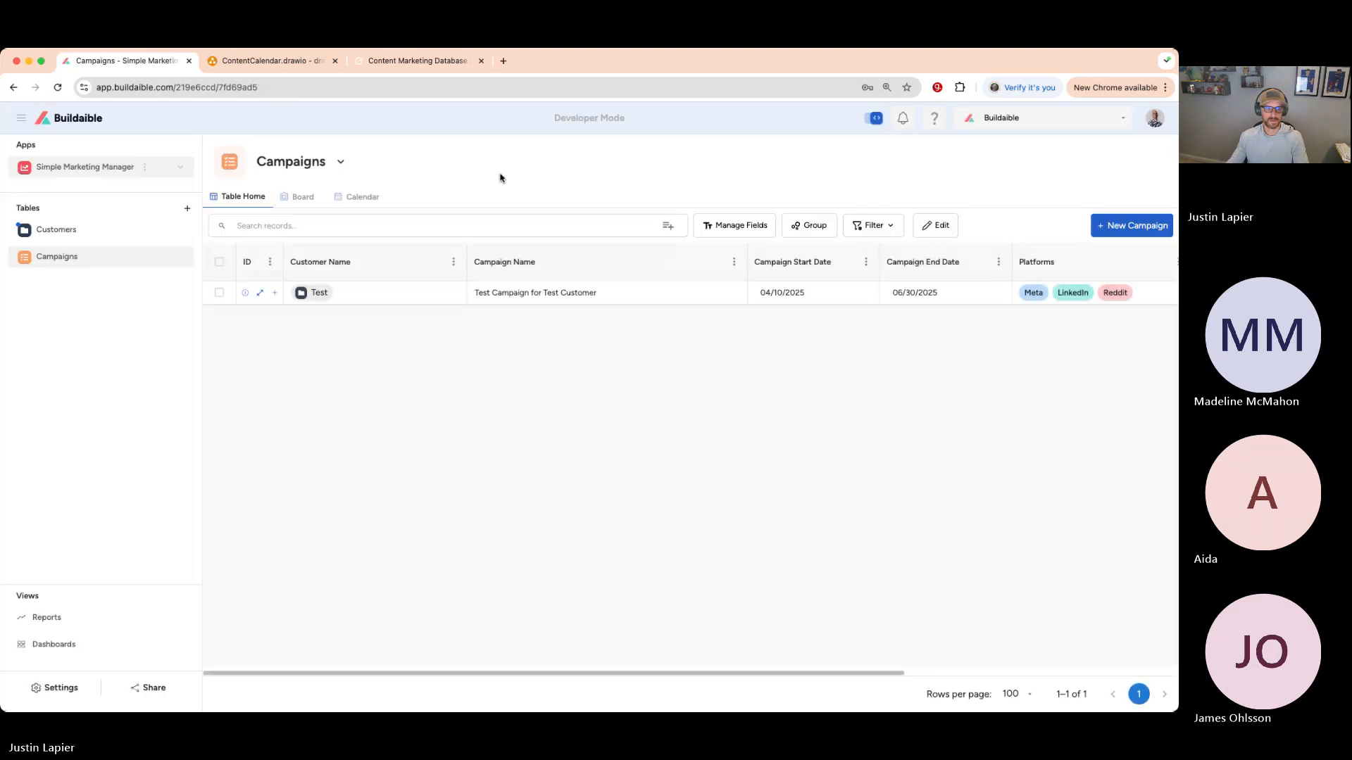
- Review the ContentCalendar.drawio diagram, then go to Buildaible's home page listing all apps
{"action": "left_click", "coordinate": [274, 63]}
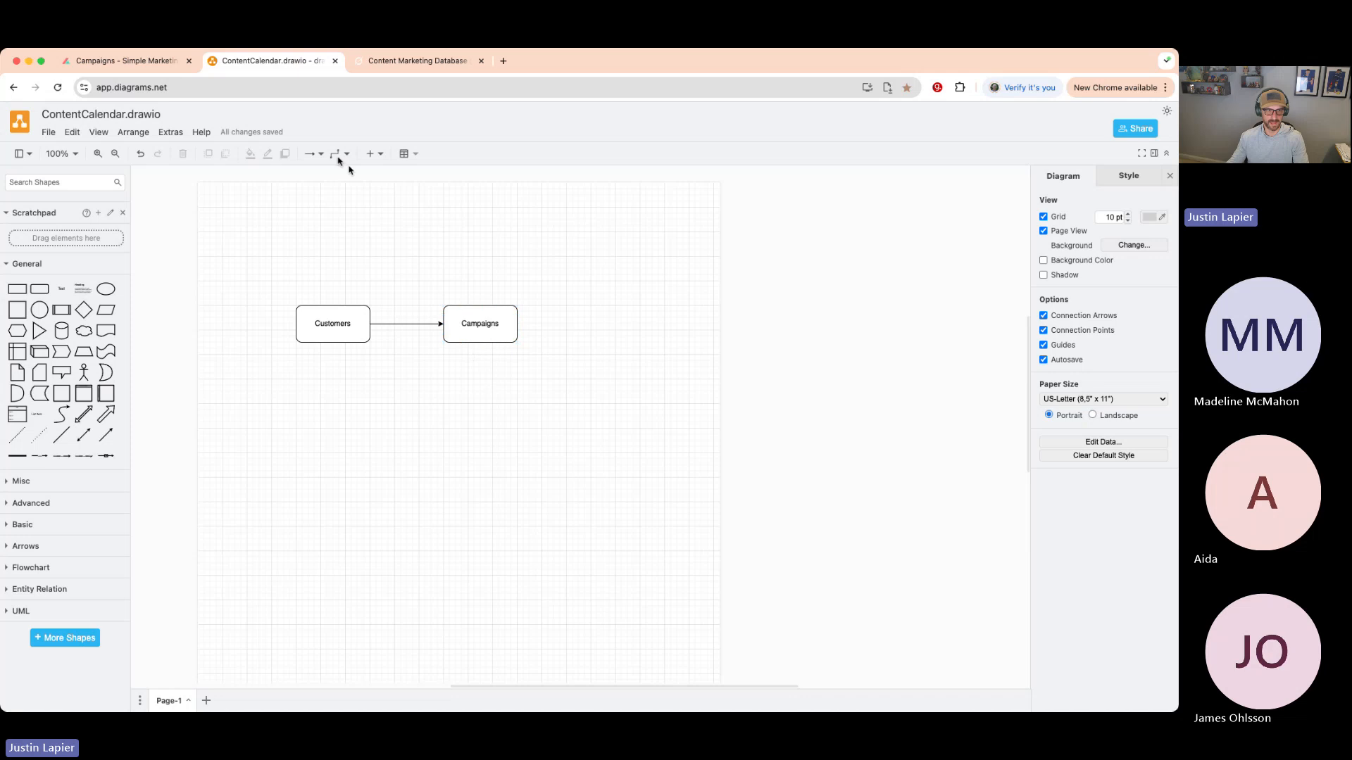
{"action": "left_click", "coordinate": [140, 70]}
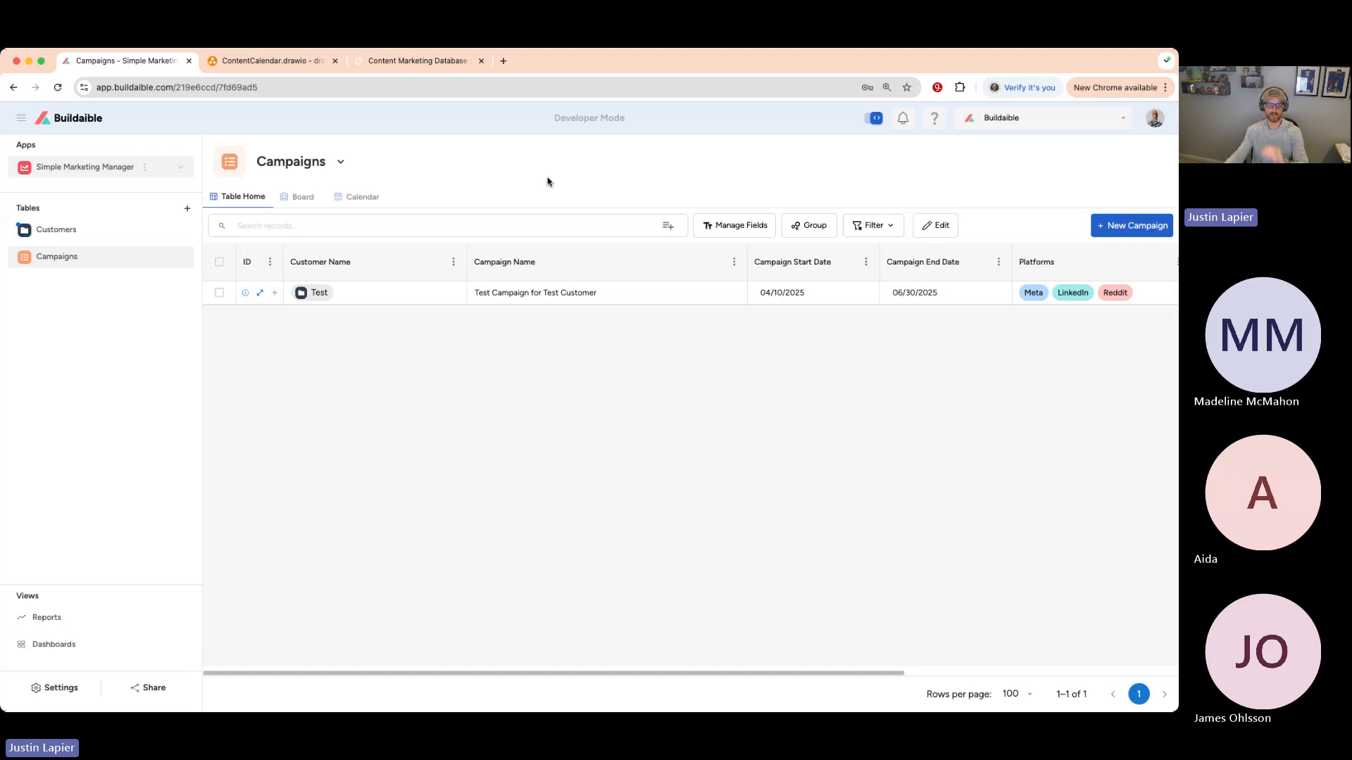
{"action": "left_click", "coordinate": [95, 126]}
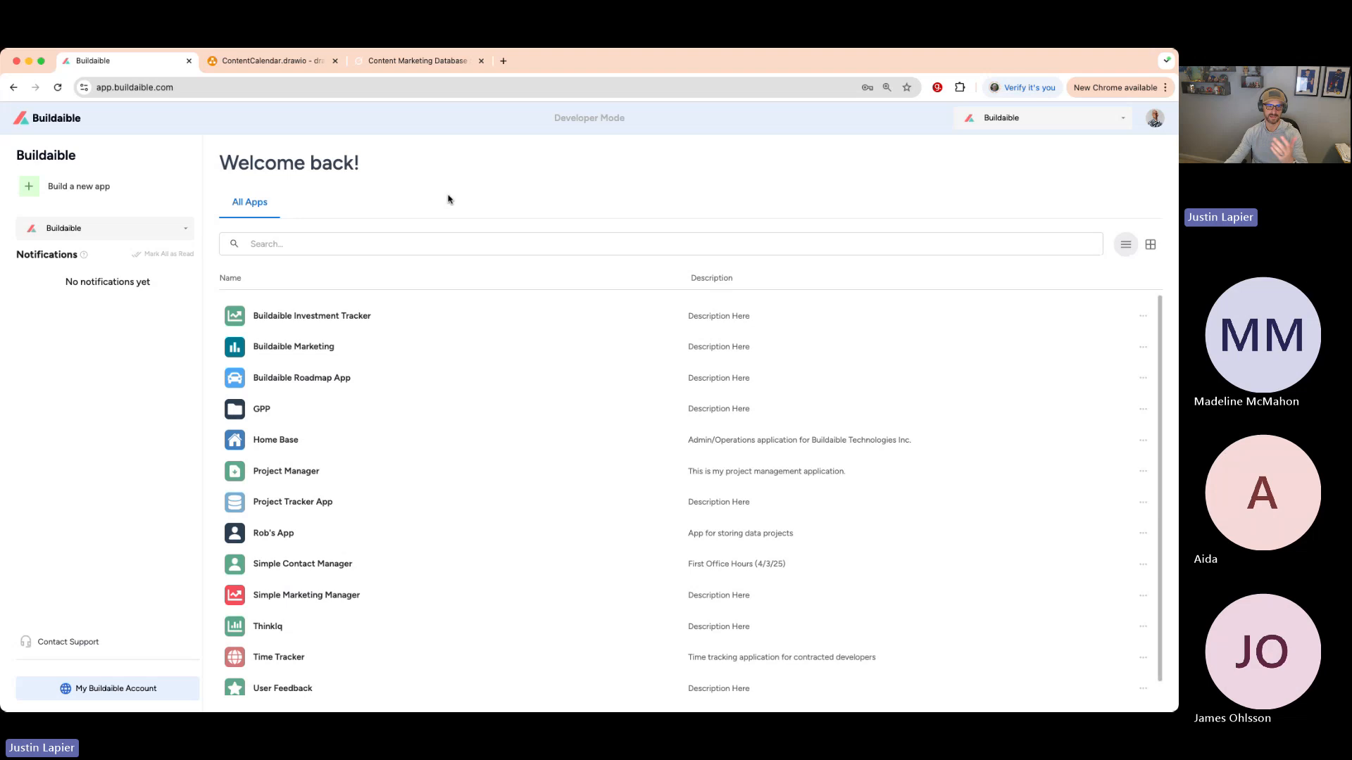
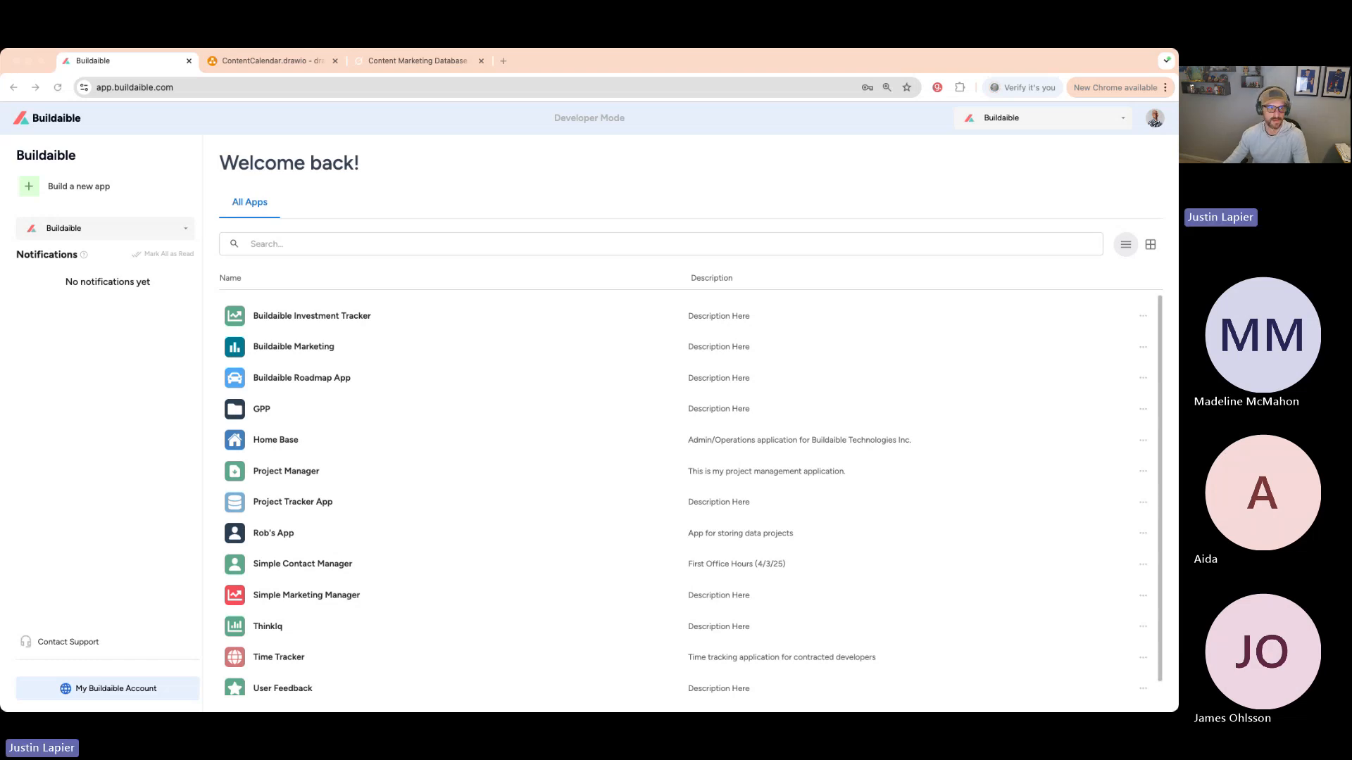
- Start a new app from Buildaible's home page, then dismiss the build-method choice
{"action": "left_click", "coordinate": [338, 207]}
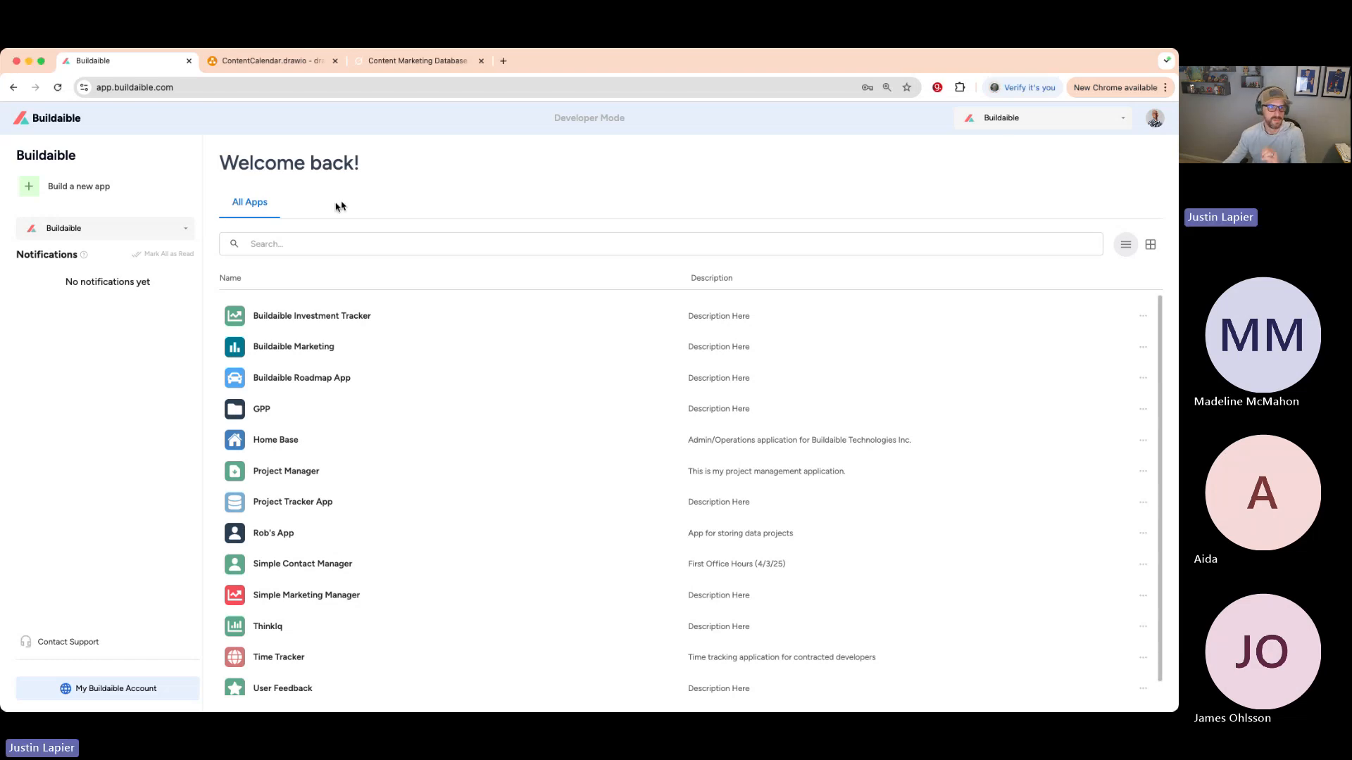
{"action": "left_click", "coordinate": [55, 187]}
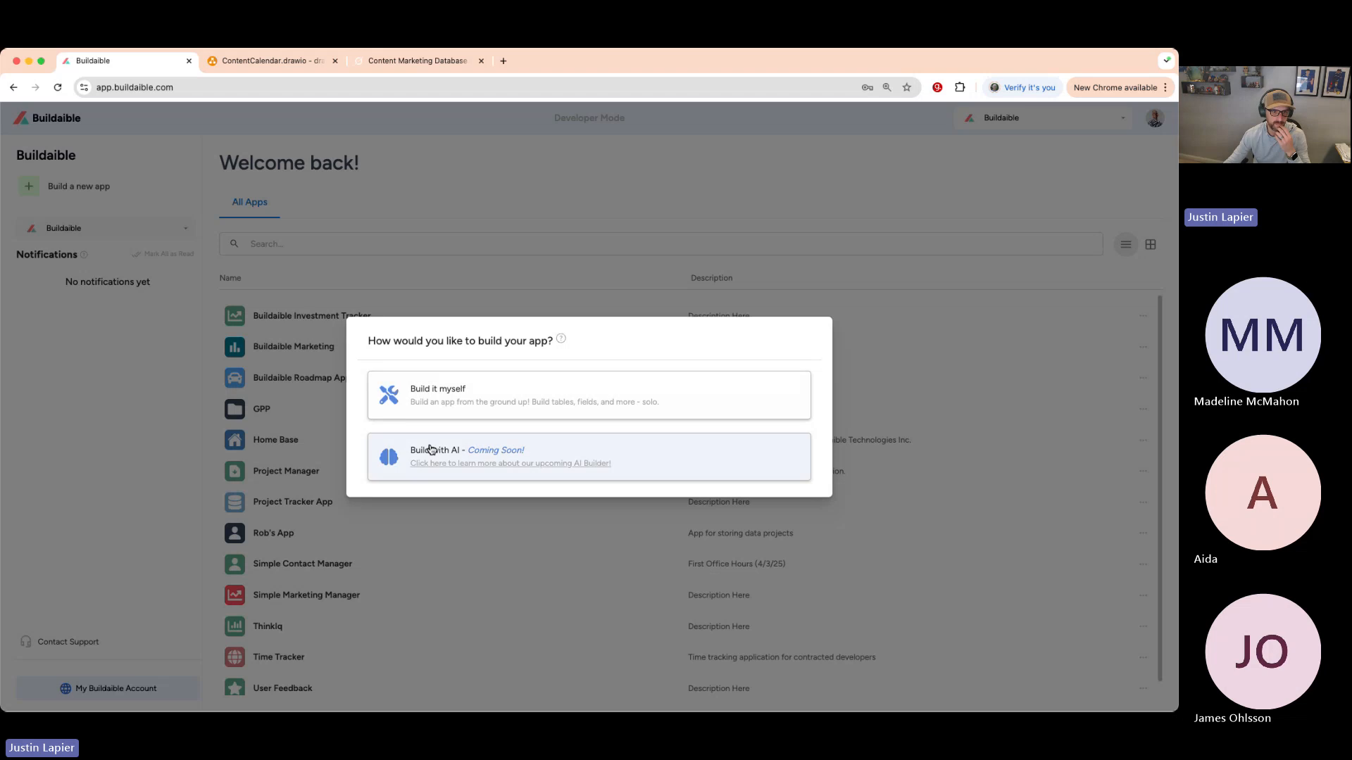
{"action": "scroll", "coordinate": [431, 450], "scroll_direction": "up", "scroll_amount": 5}
{"action": "scroll", "coordinate": [388, 427], "scroll_direction": "down", "scroll_amount": 5}
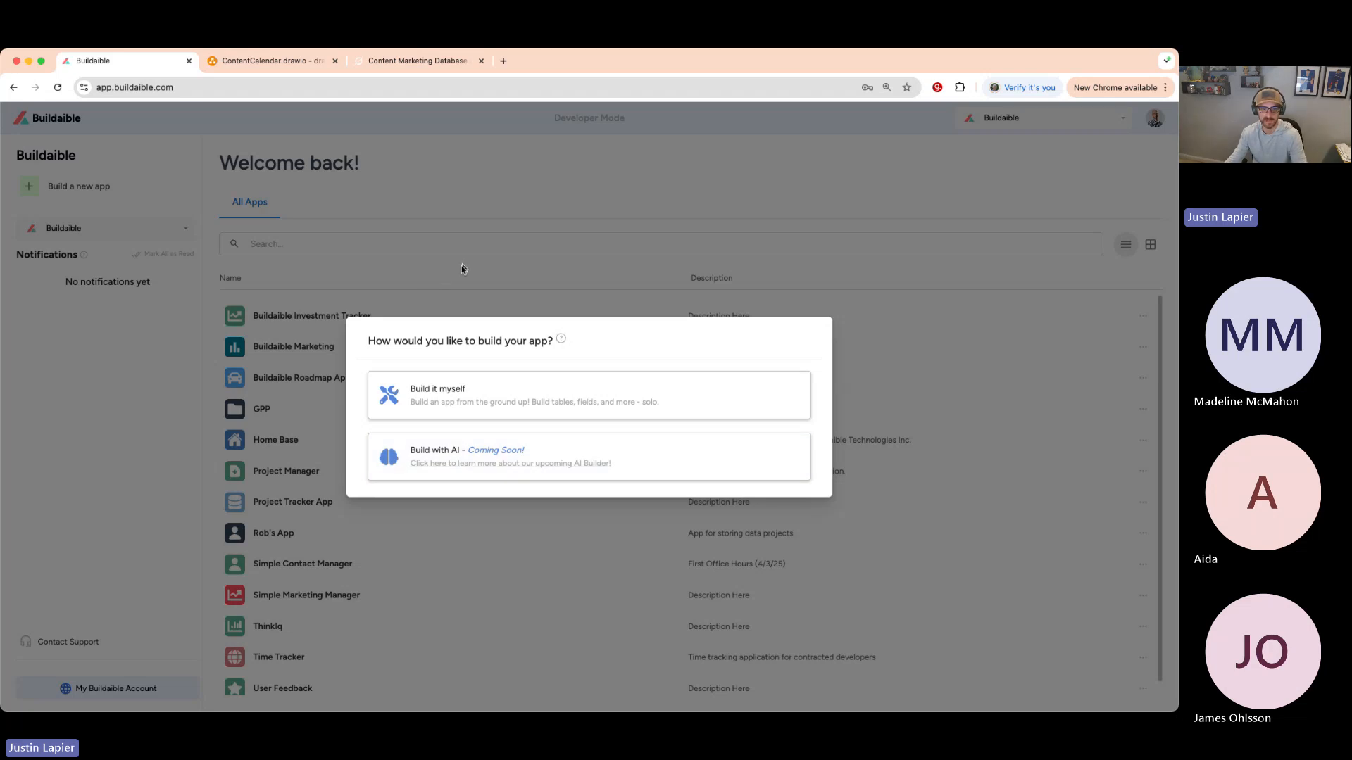
{"action": "key", "text": "Escape"}
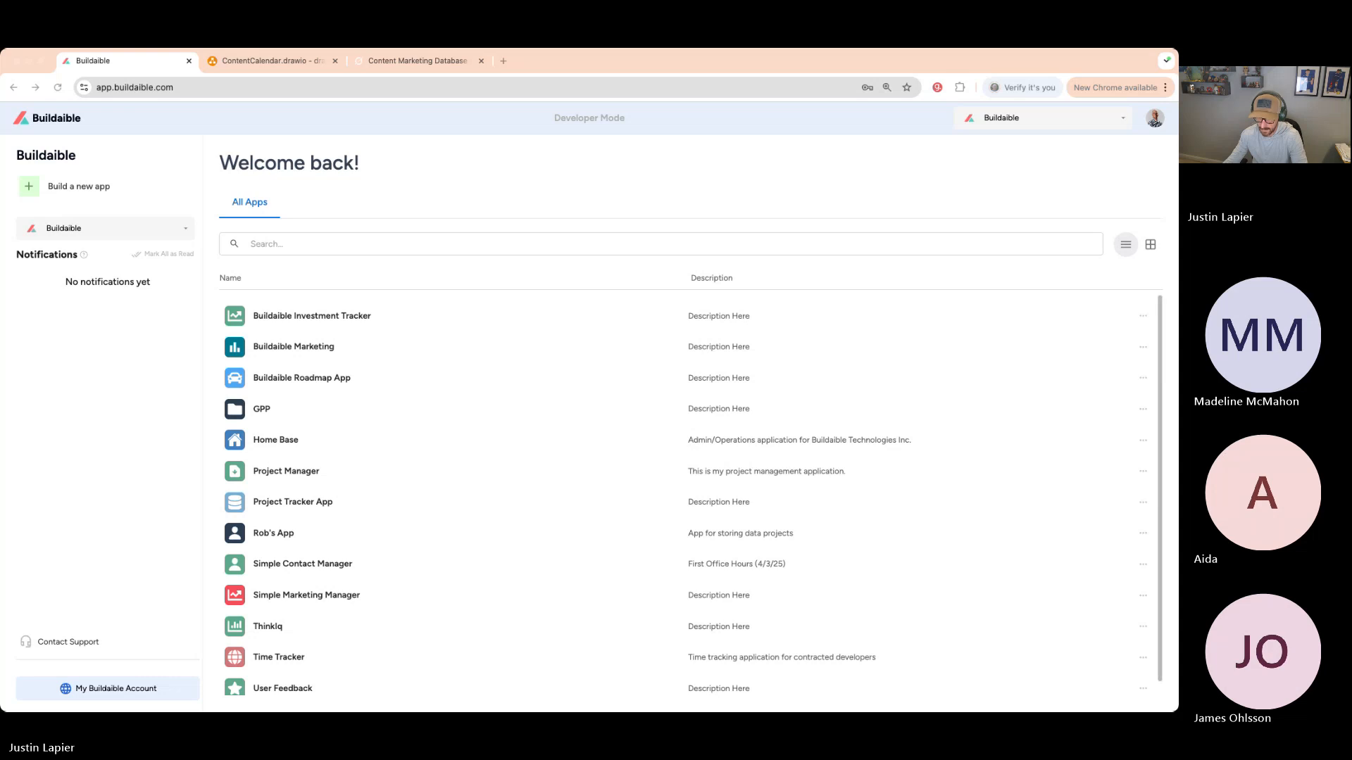
- Load localhost:8080 in the second tab and highlight its Step 1 of 9 label
{"action": "left_click", "coordinate": [285, 62]}
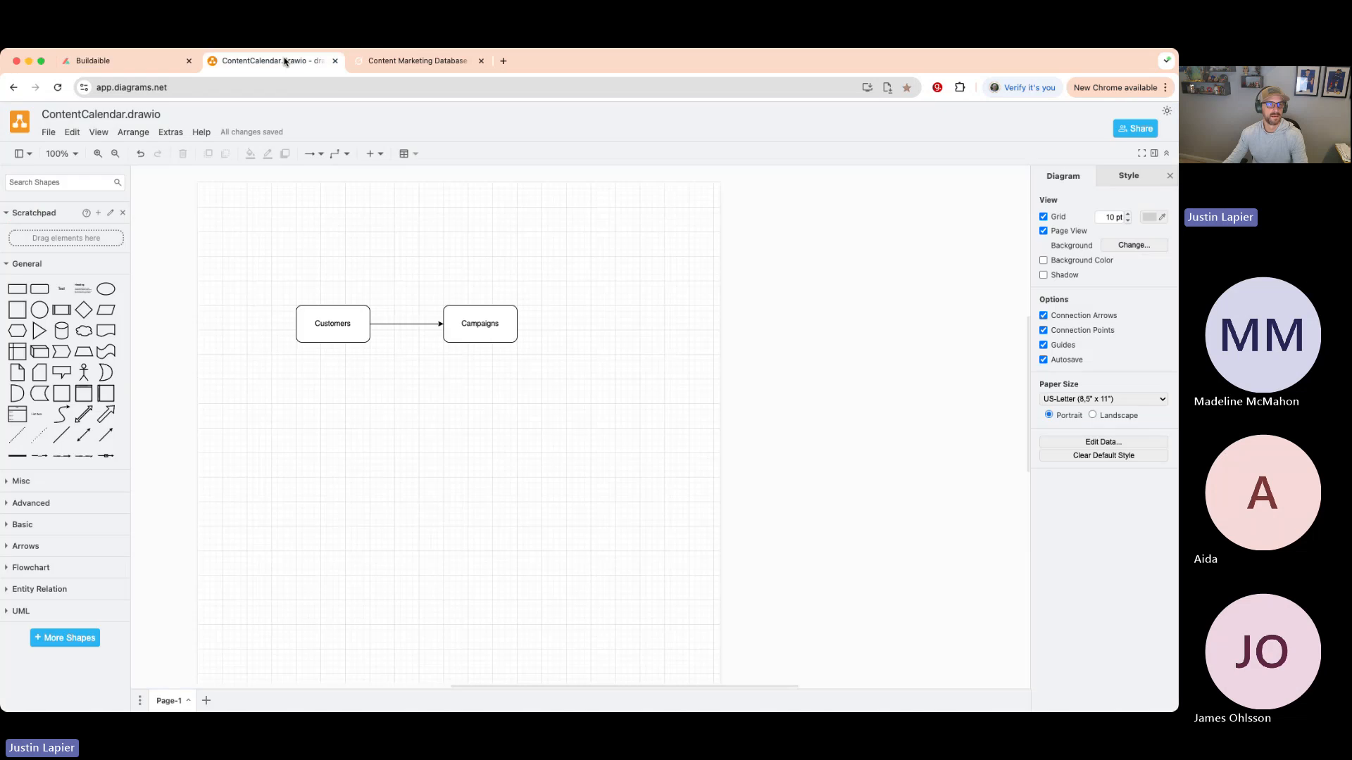
{"action": "left_click", "coordinate": [261, 86]}
{"action": "type", "text": "loc"}
{"action": "key", "text": "Return"}
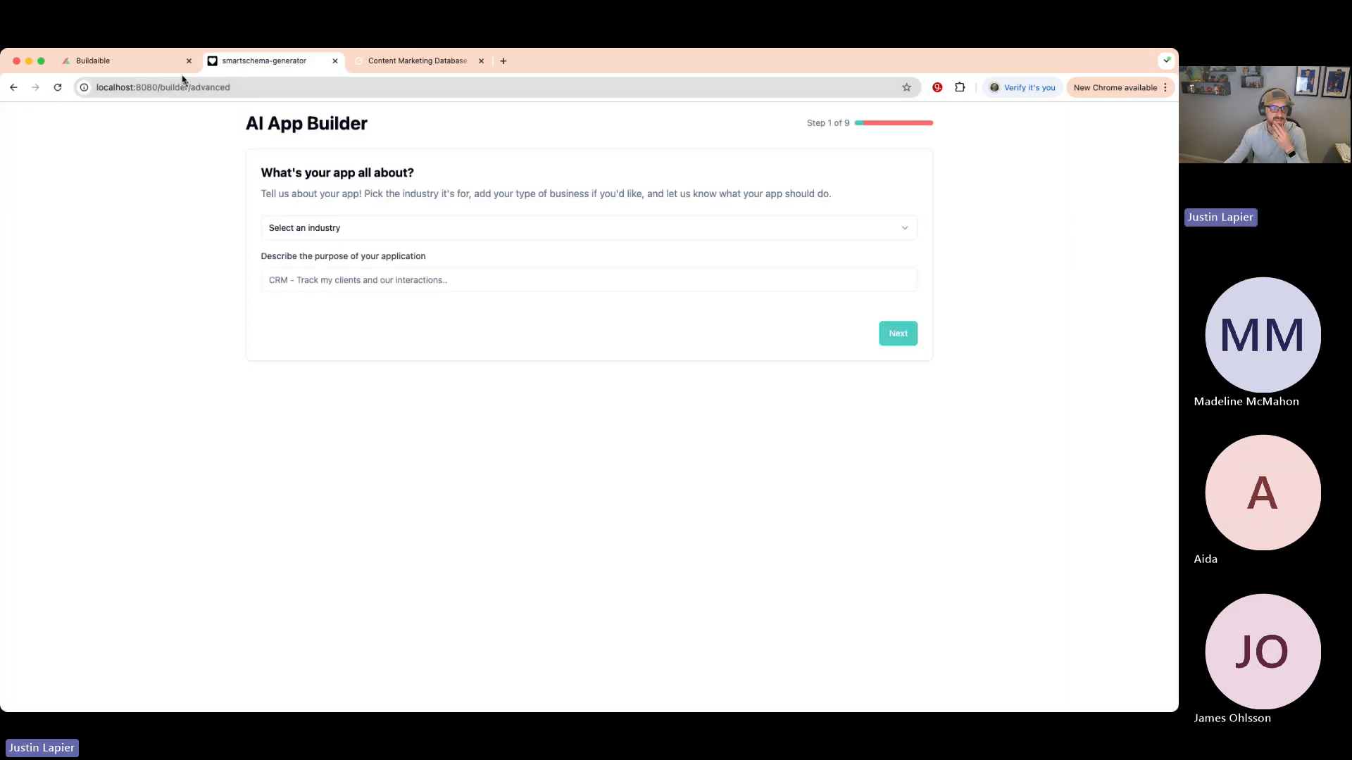
{"action": "left_click", "coordinate": [167, 62]}
{"action": "left_click", "coordinate": [245, 62]}
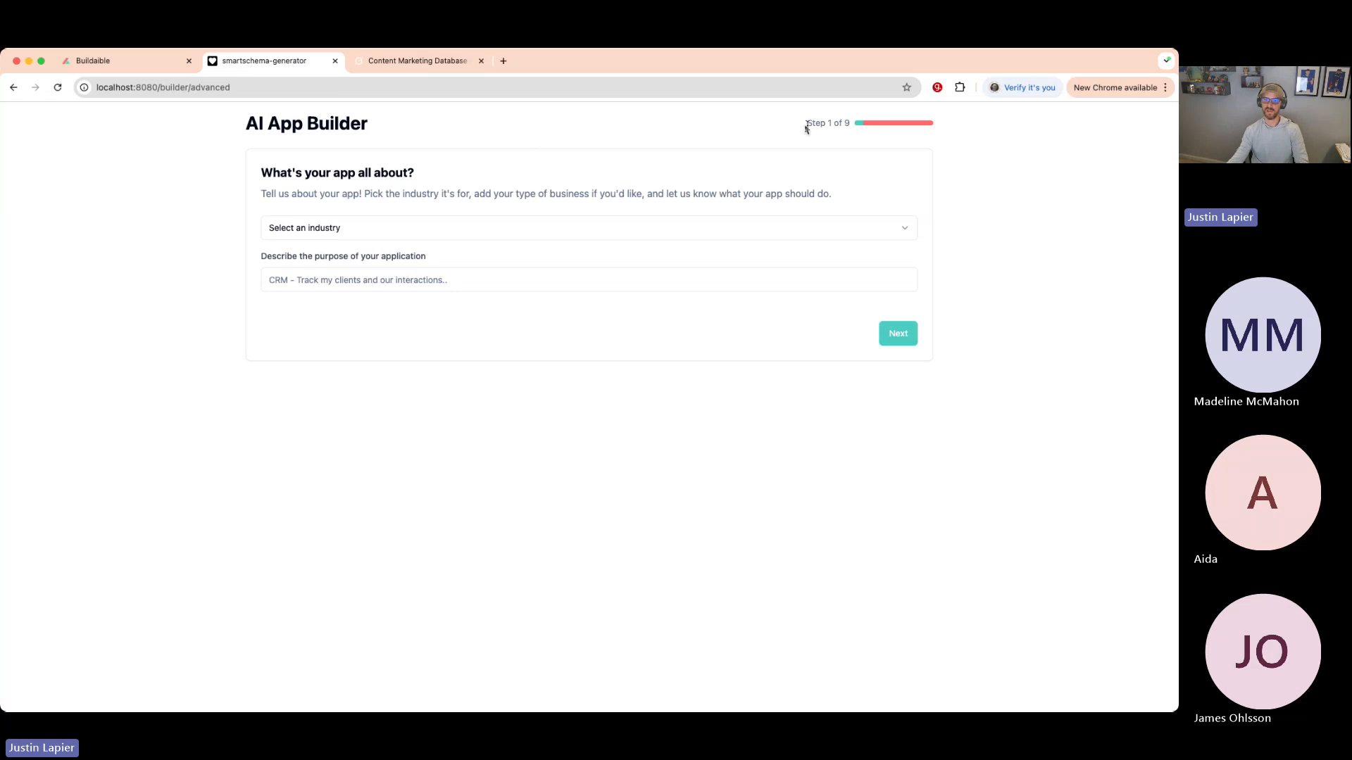
{"action": "left_click_drag", "start_coordinate": [856, 123], "coordinate": [793, 135]}
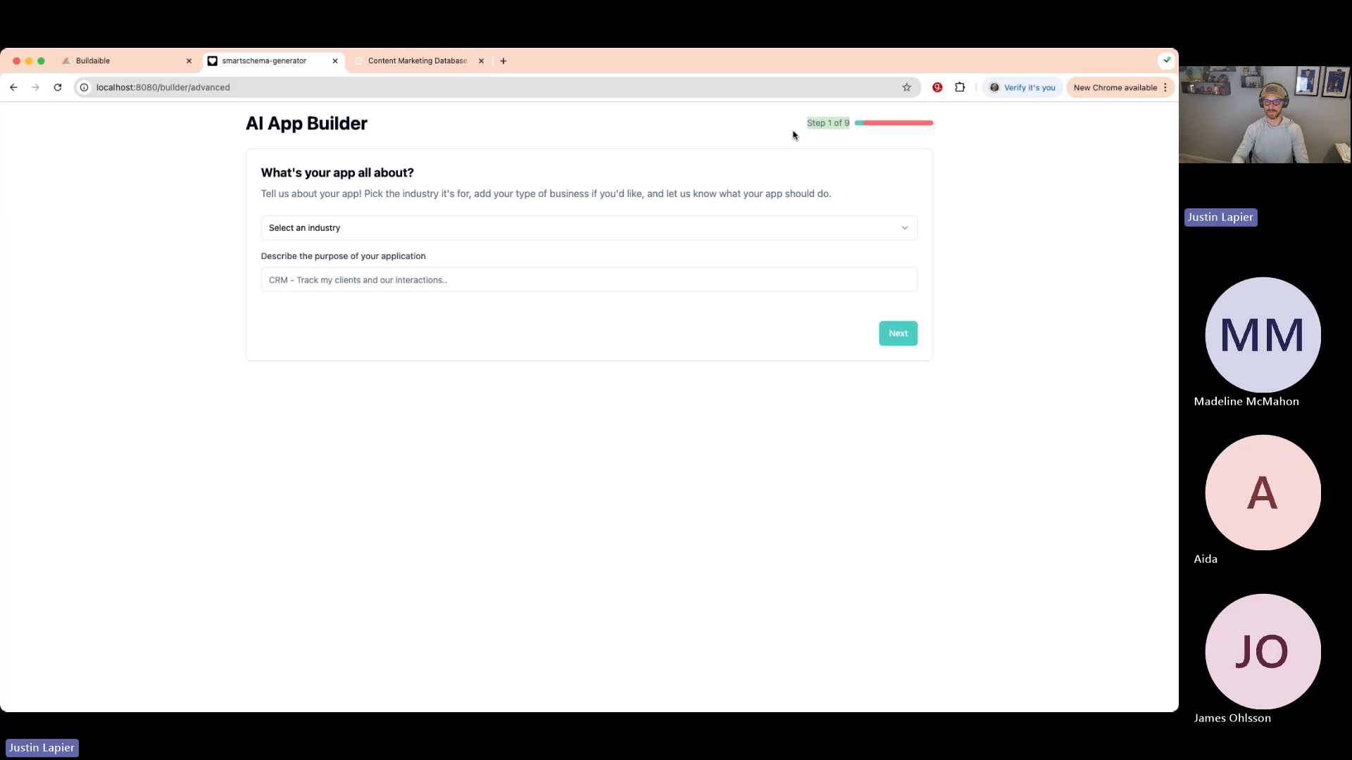
{"action": "left_click", "coordinate": [787, 133]}
{"action": "left_click_drag", "start_coordinate": [849, 122], "coordinate": [808, 123]}
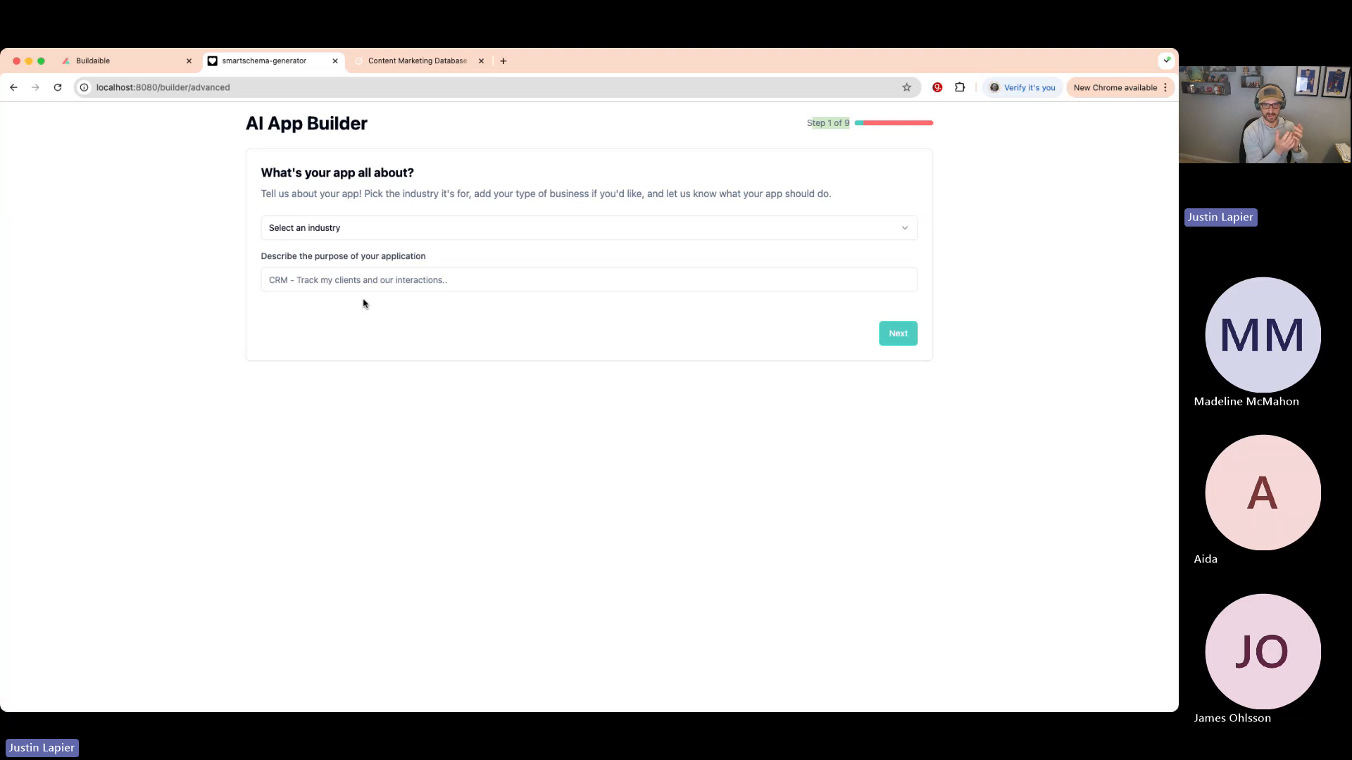
- Choose Marketing as the industry and Social Media as the sub-industry
{"action": "left_click", "coordinate": [420, 231]}
{"action": "left_click", "coordinate": [420, 231]}
{"action": "left_click", "coordinate": [418, 231]}
{"action": "scroll", "coordinate": [371, 303], "scroll_direction": "down", "scroll_amount": 5}
{"action": "scroll", "coordinate": [370, 306], "scroll_direction": "down", "scroll_amount": 5}
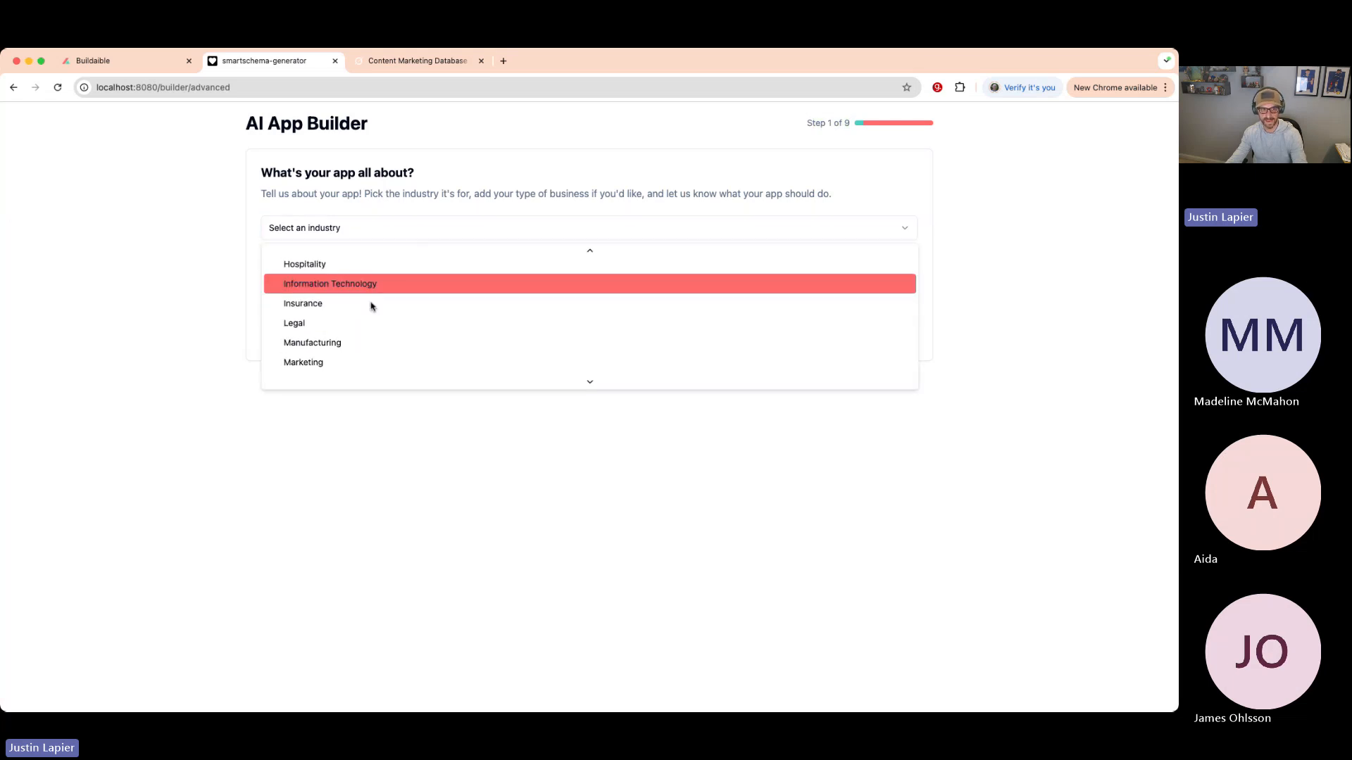
{"action": "left_click", "coordinate": [342, 314]}
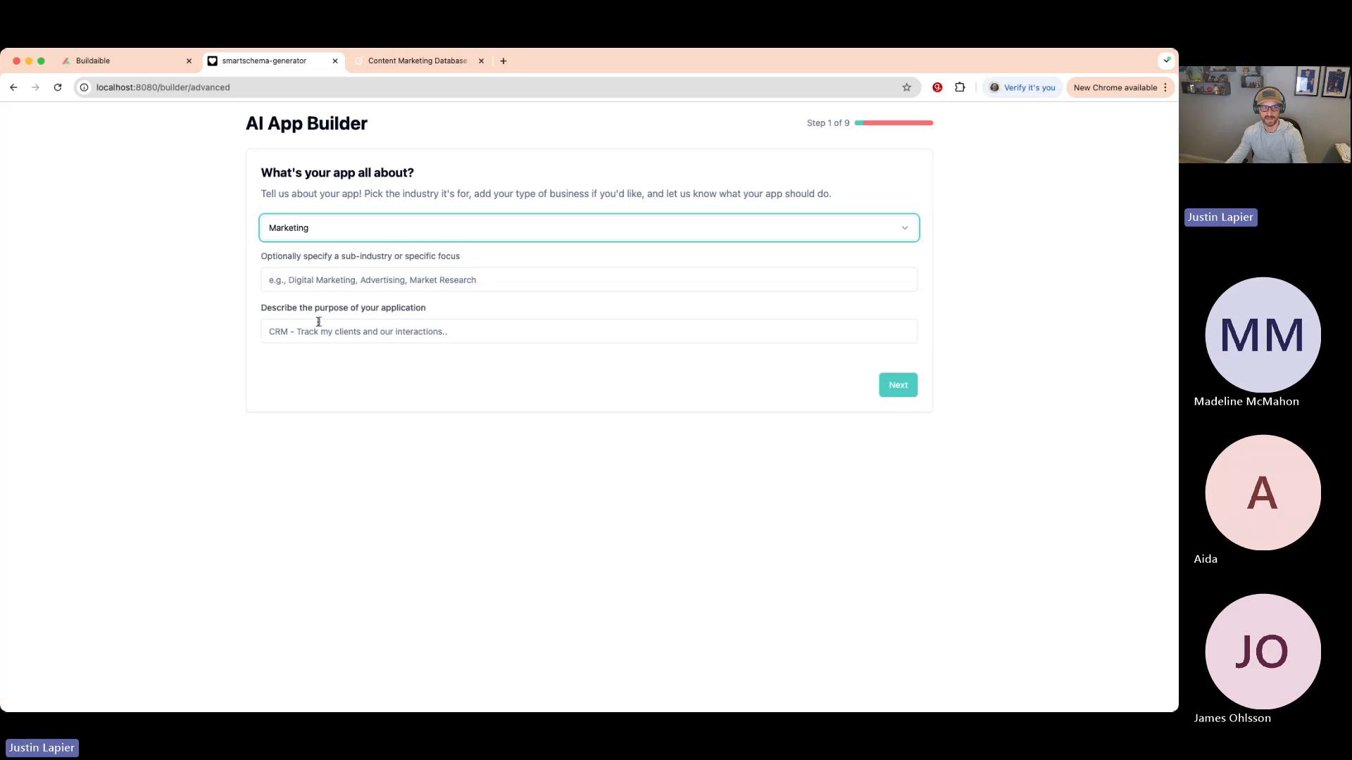
{"action": "left_click", "coordinate": [366, 281]}
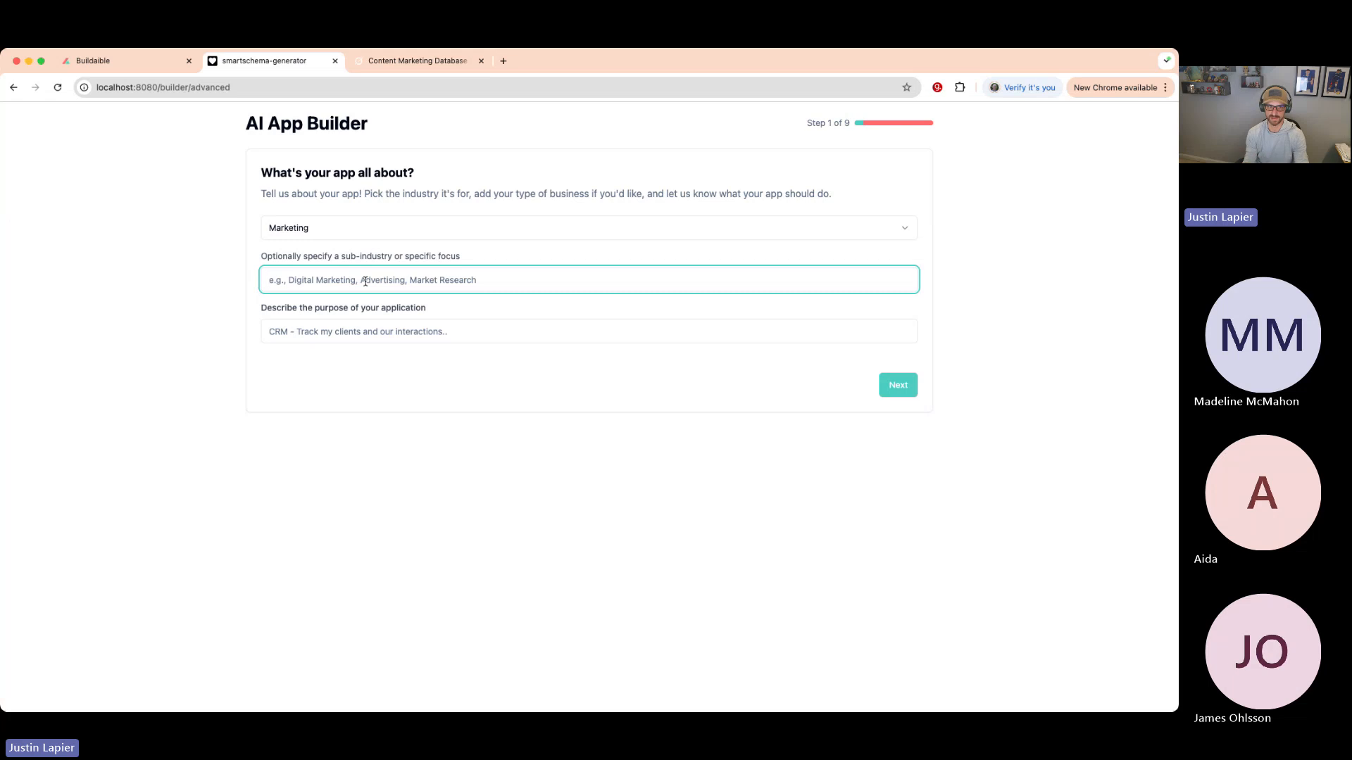
{"action": "type", "text": "Content Calendar"}
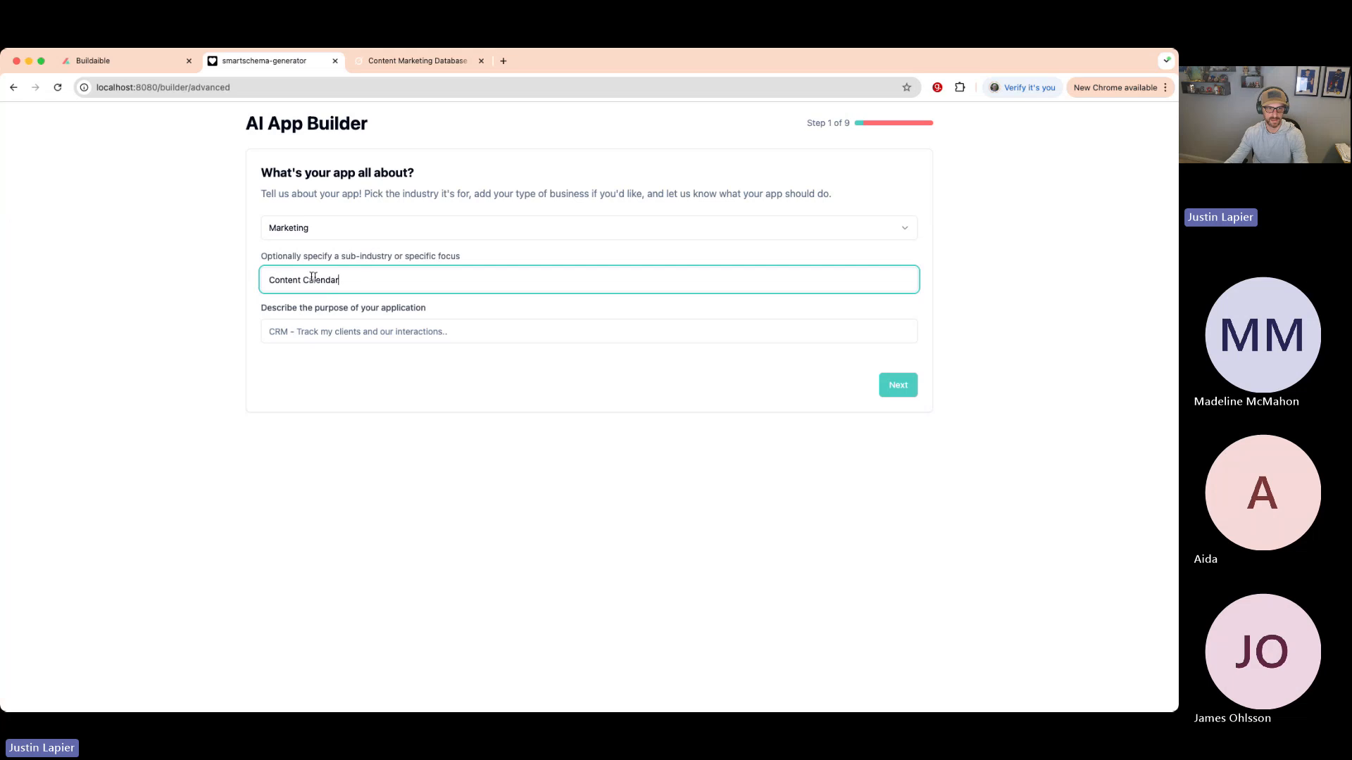
{"action": "left_click_drag", "start_coordinate": [340, 281], "coordinate": [171, 275]}
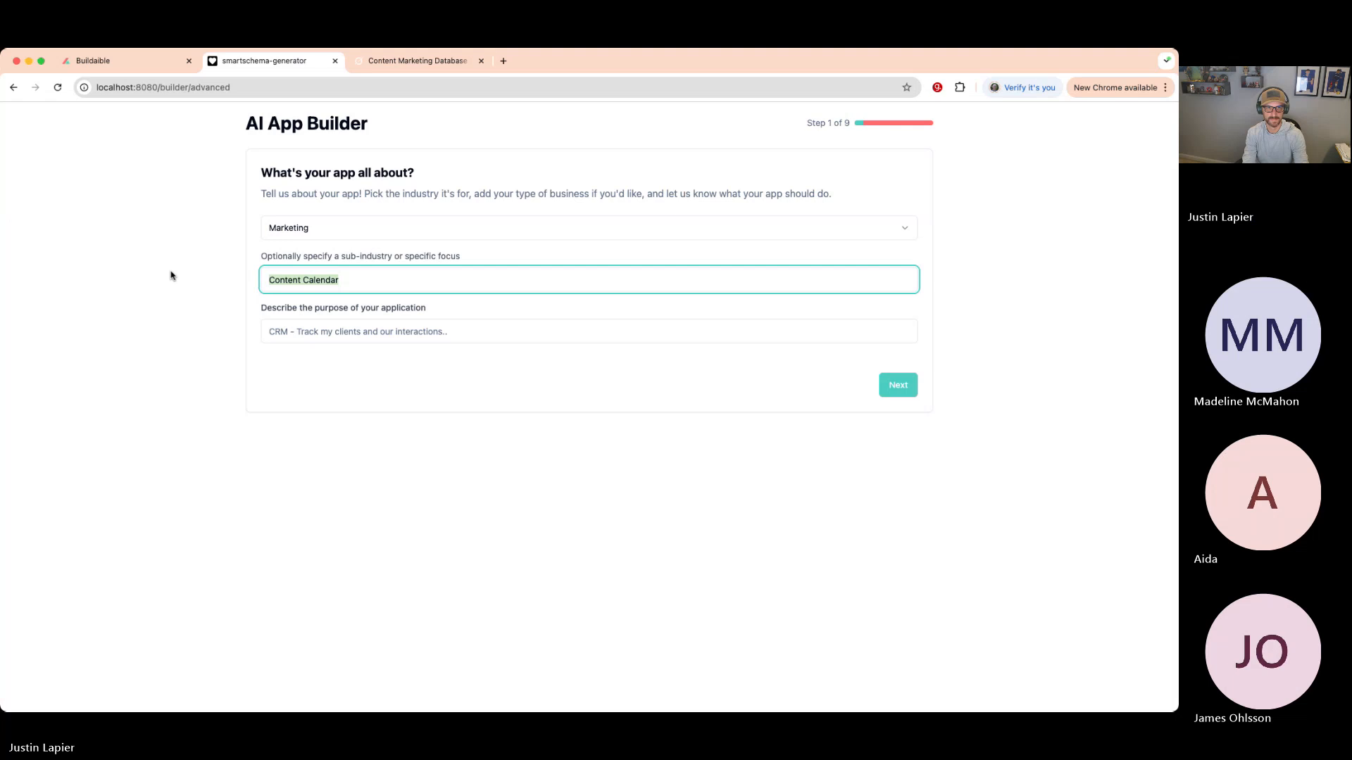
{"action": "type", "text": "Social Media"}
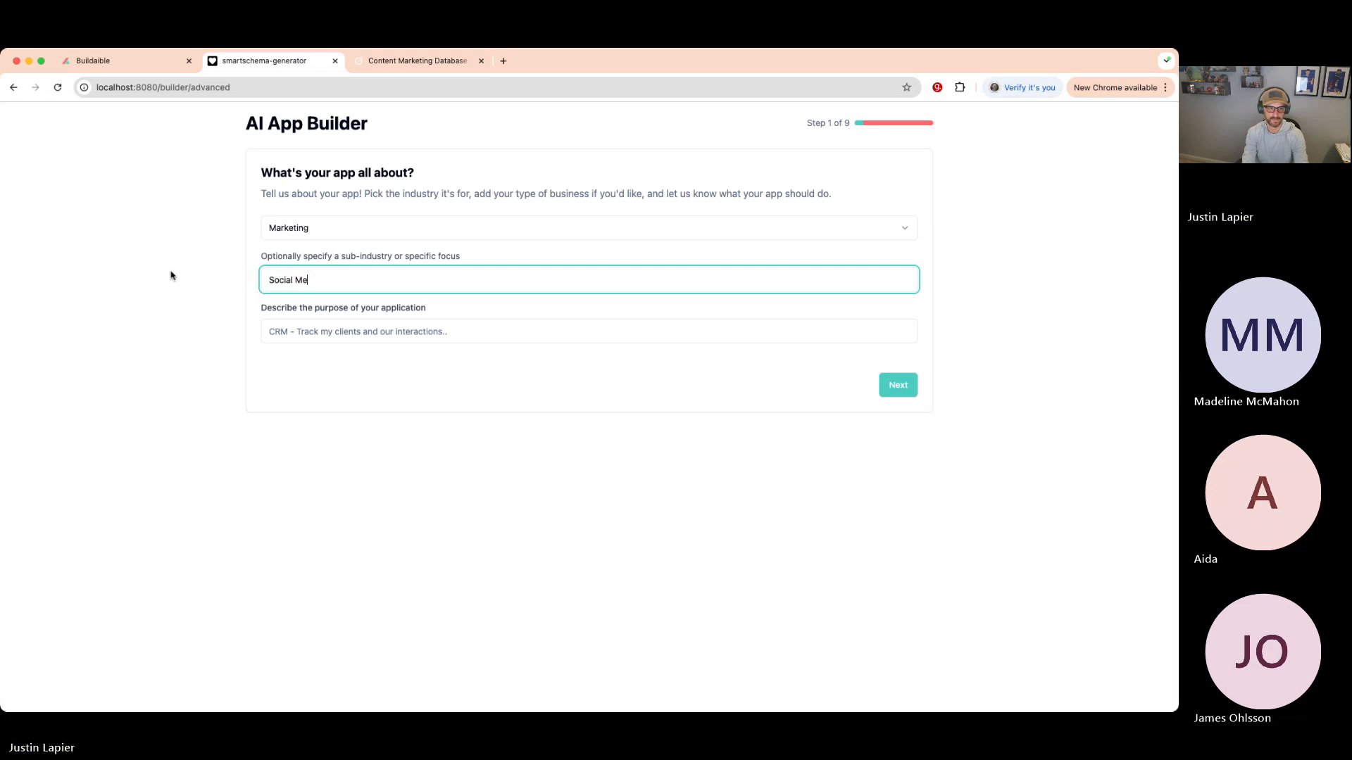
- Enter the purpose 'Content Calendar to track Clients and their Social Media Campaigns'
{"action": "left_click", "coordinate": [359, 331]}
{"action": "type", "text": "Content Calendar to track Clien"}
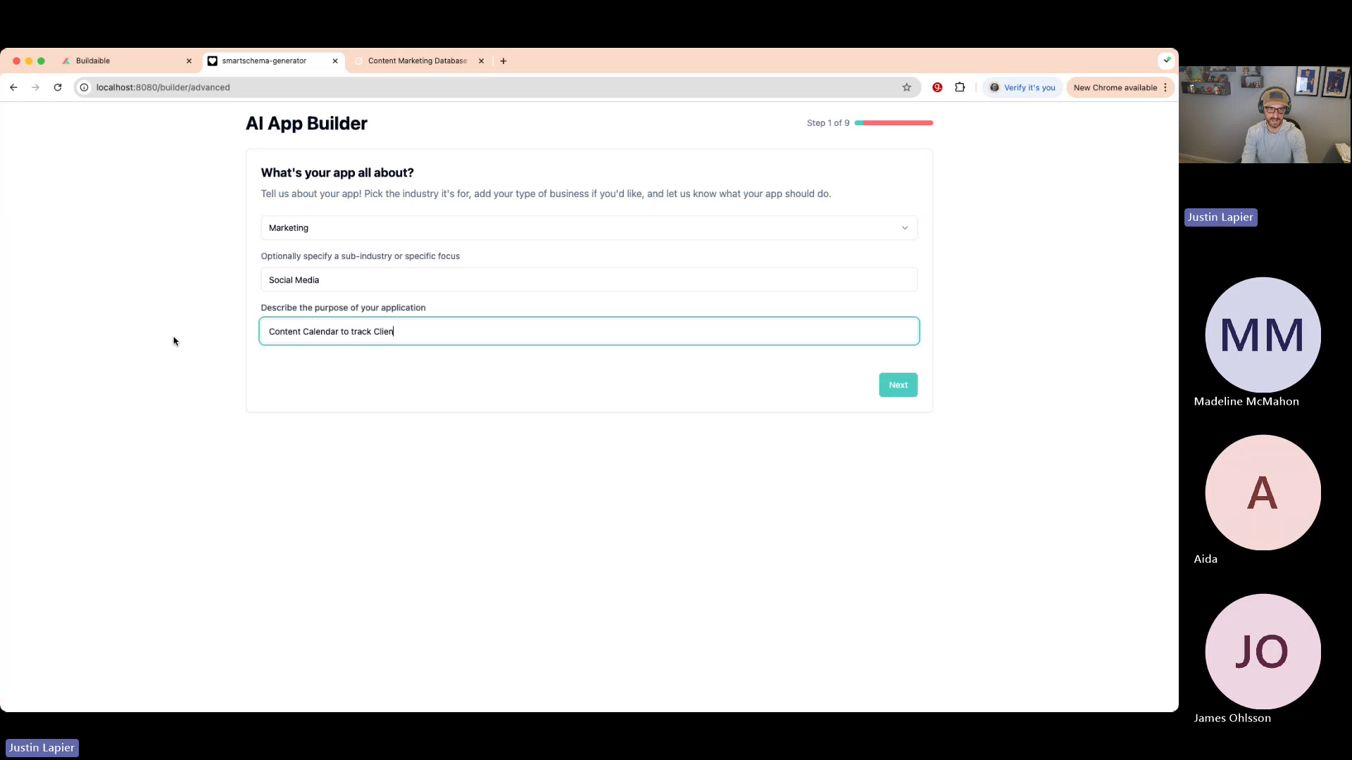
{"action": "type", "text": "and their Campaigns"}
{"action": "left_click", "coordinate": [438, 331]}
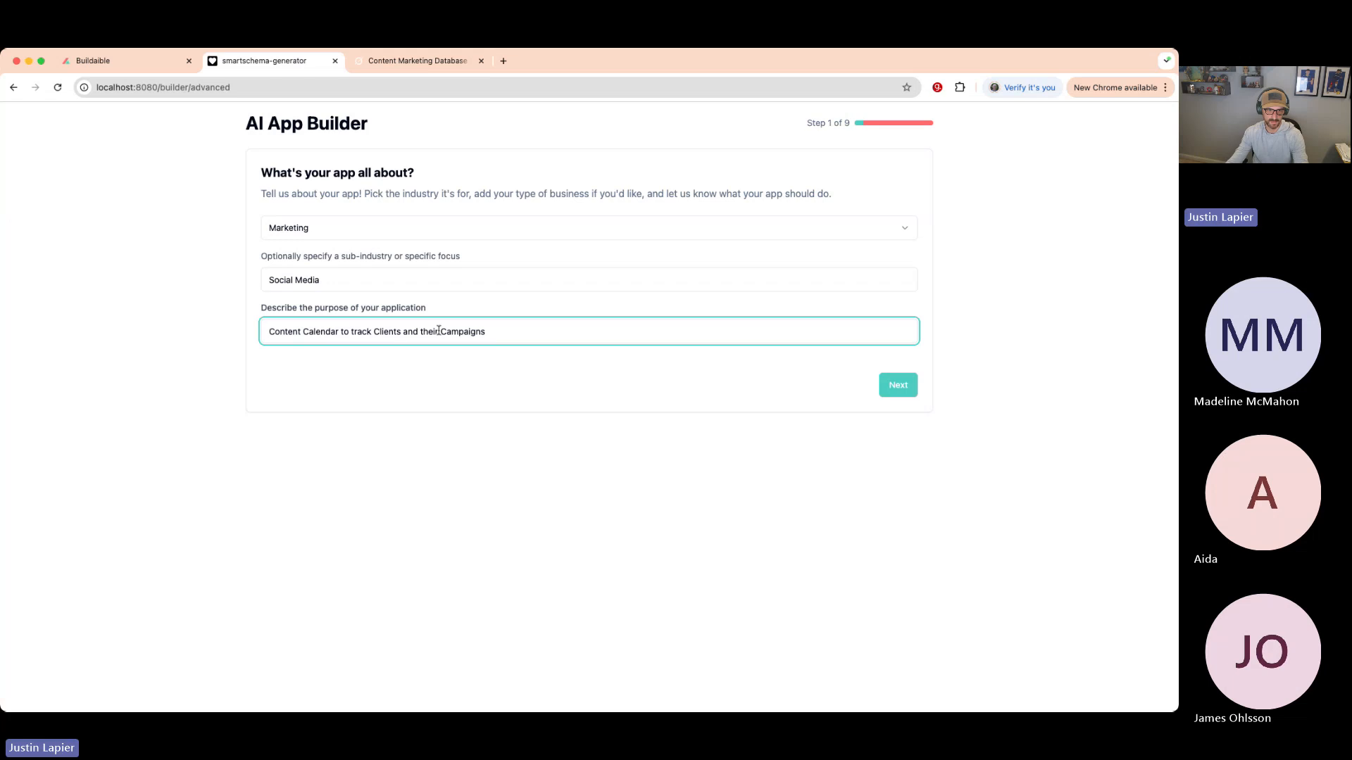
{"action": "type", "text": "Social M"}
{"action": "type", "text": "edia"}
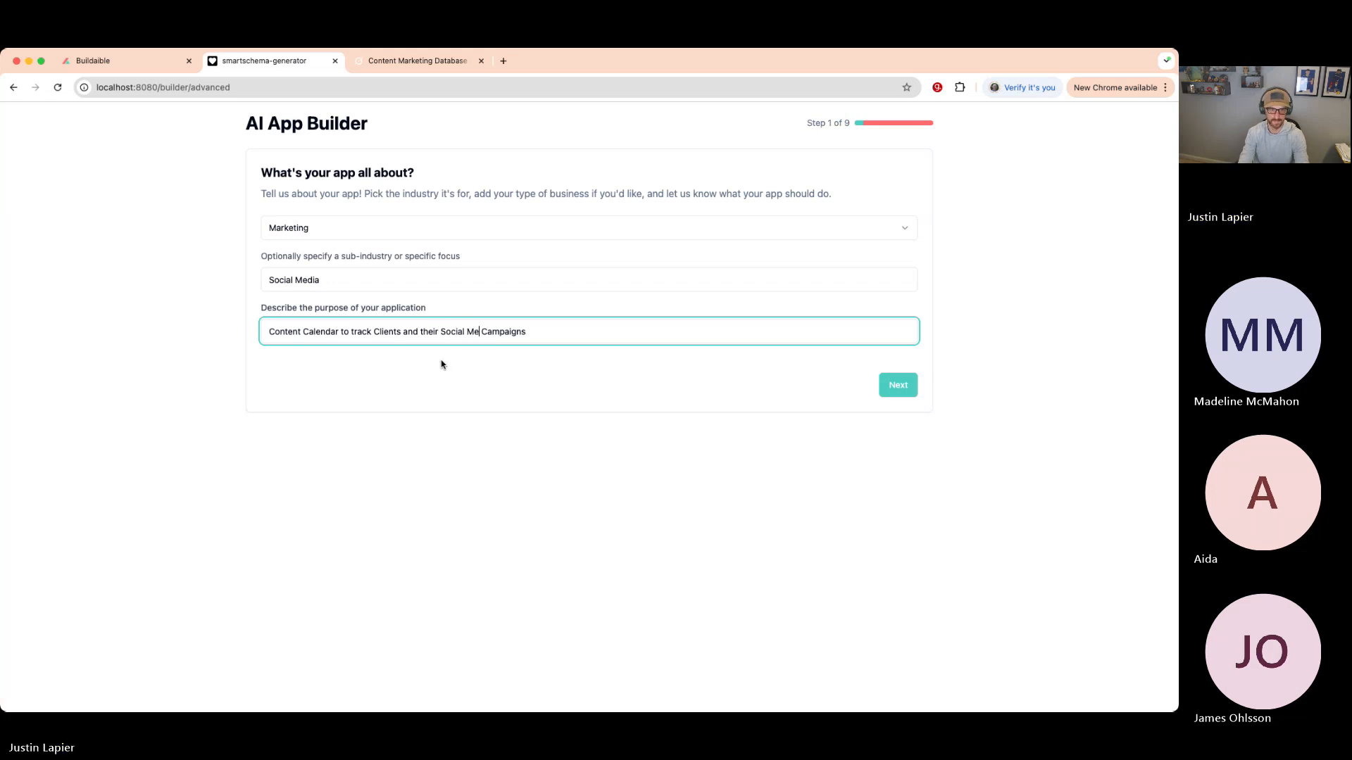
{"action": "left_click_drag", "start_coordinate": [549, 333], "coordinate": [99, 327]}
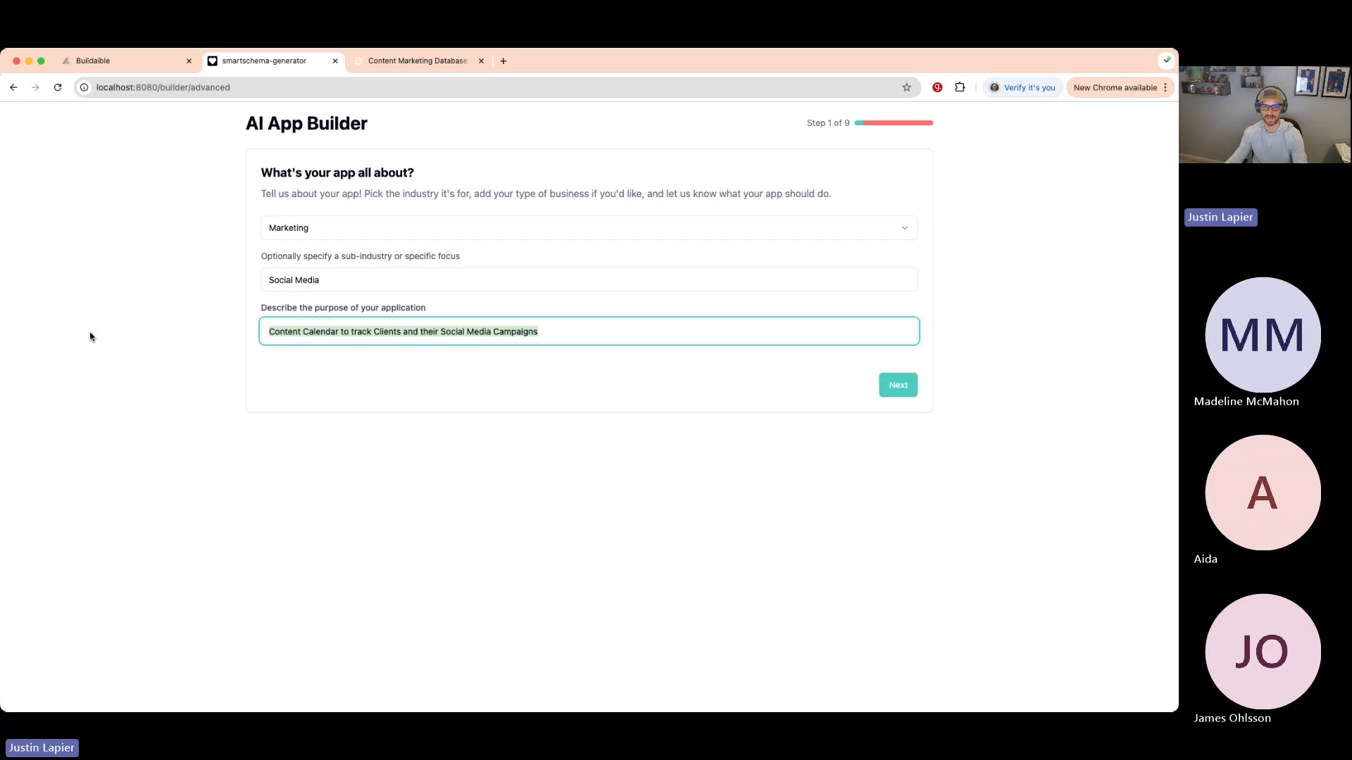
{"action": "left_click", "coordinate": [321, 356]}
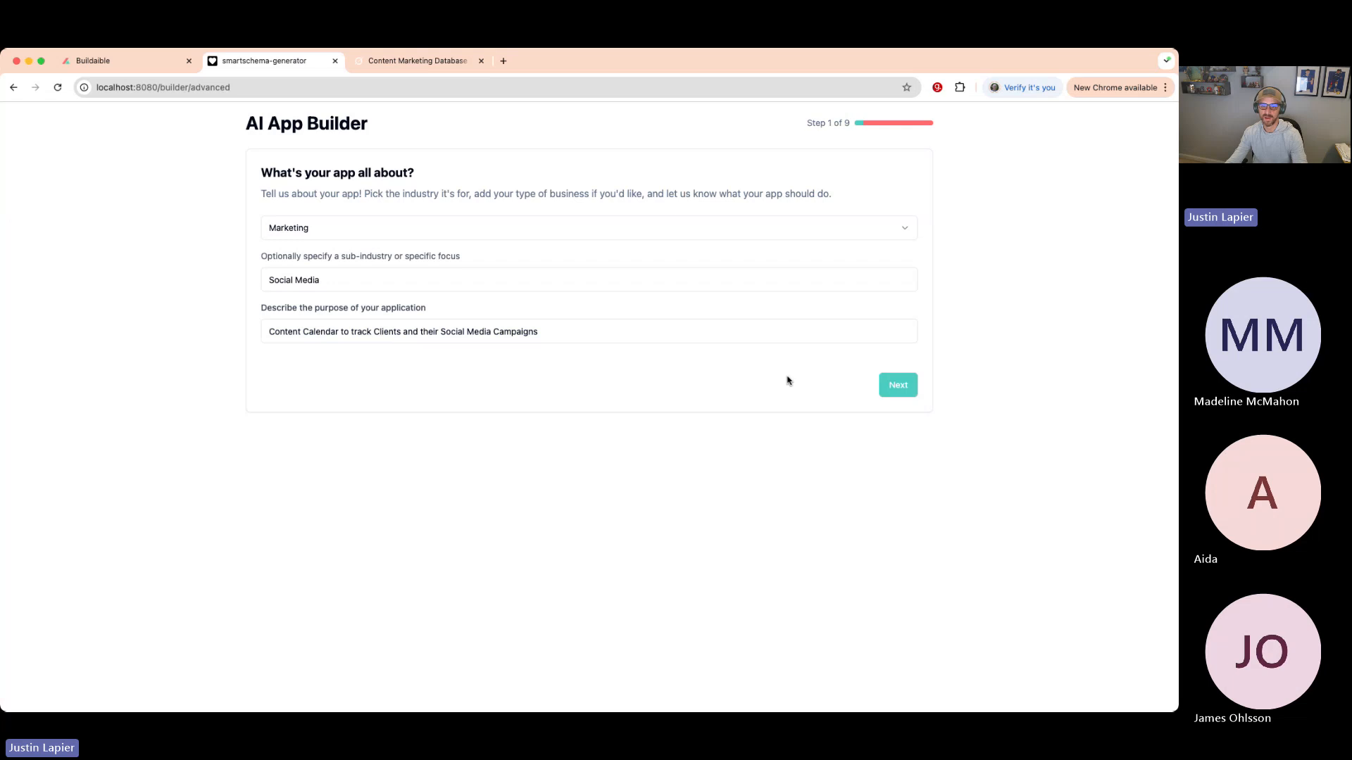
{"action": "left_click", "coordinate": [899, 386]}
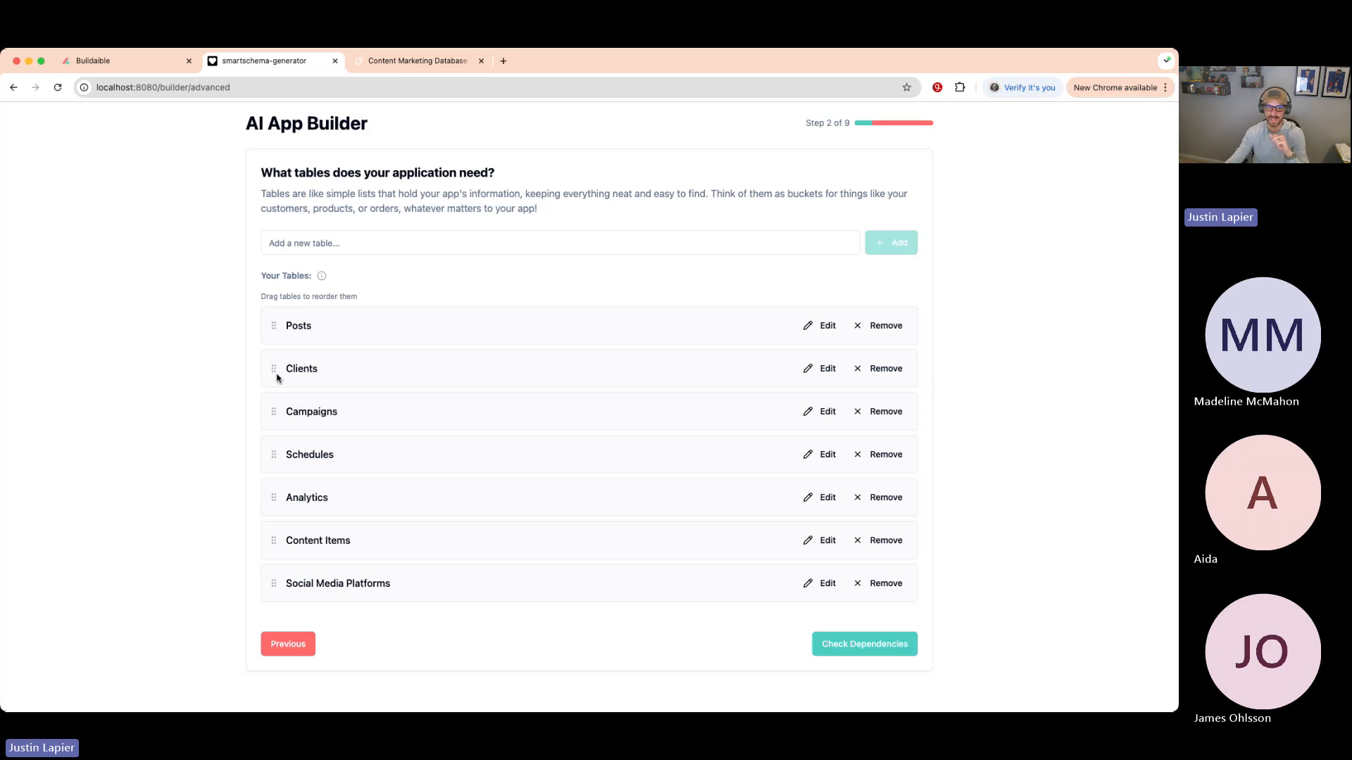
{"action": "left_click_drag", "start_coordinate": [272, 365], "coordinate": [268, 326]}
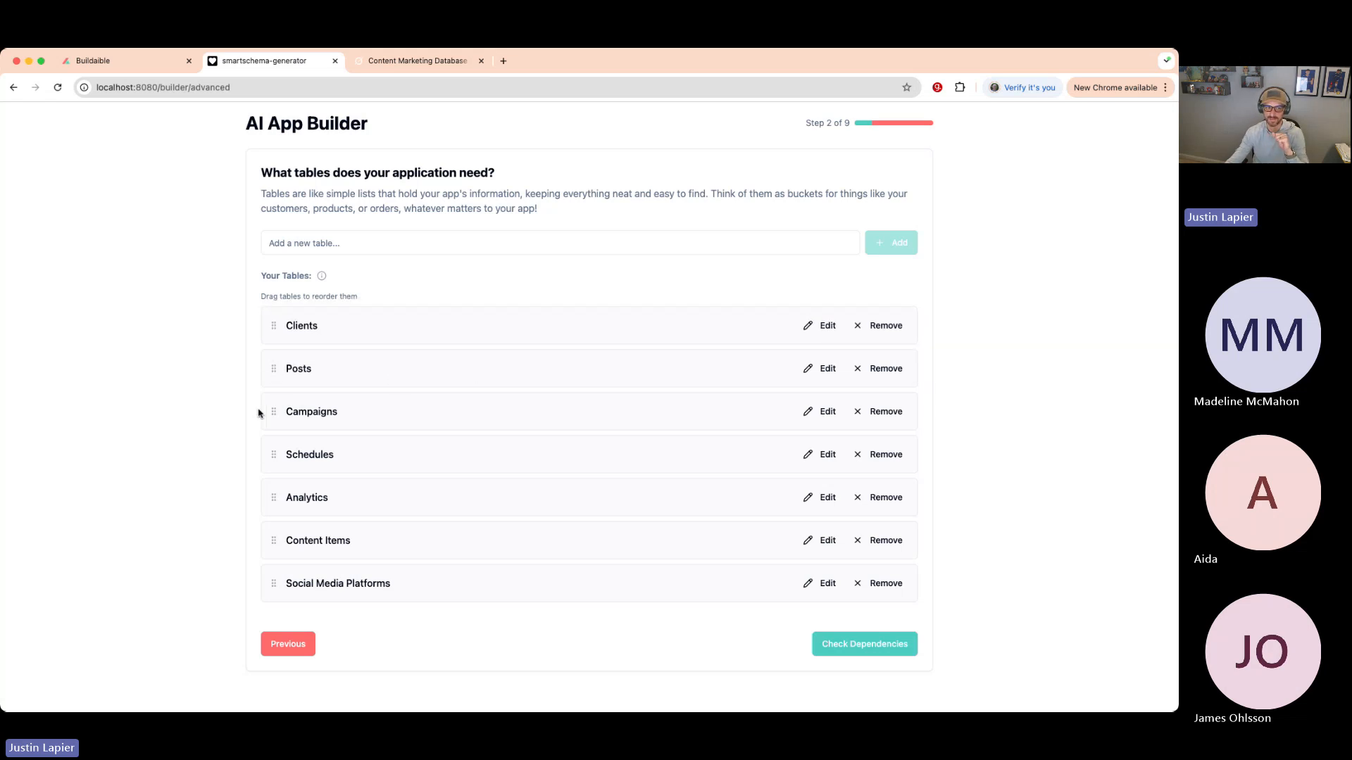
{"action": "left_click_drag", "start_coordinate": [274, 412], "coordinate": [274, 366]}
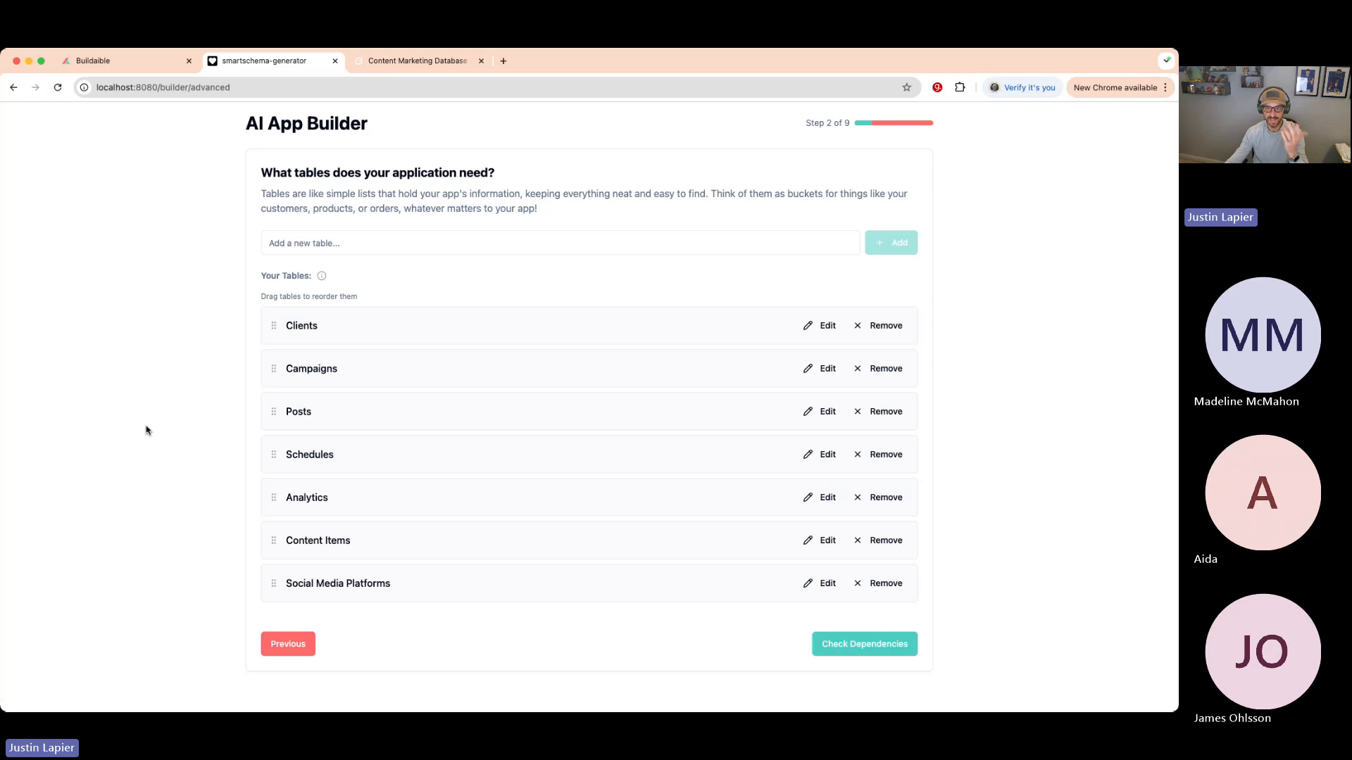
{"action": "left_click", "coordinate": [309, 246]}
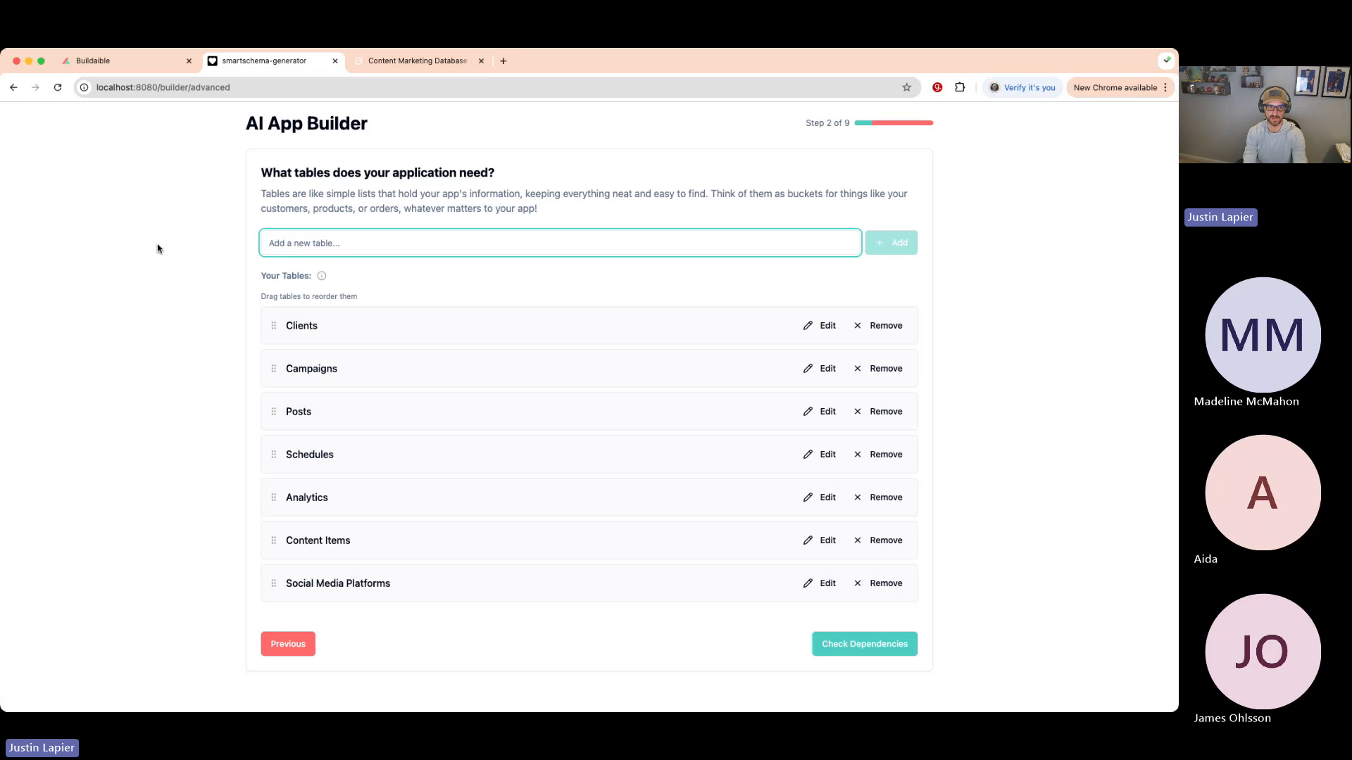
{"action": "type", "text": "Tes"}
{"action": "left_click", "coordinate": [888, 246]}
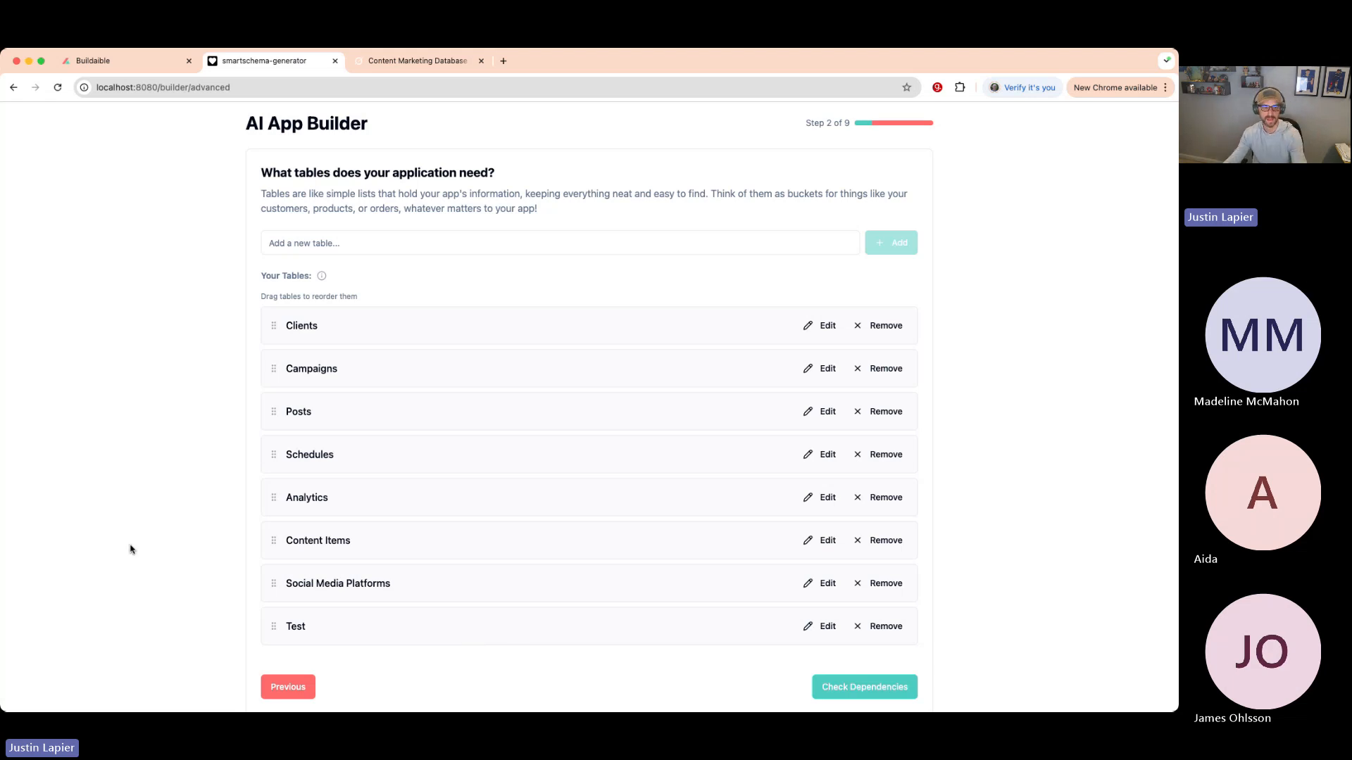
{"action": "left_click", "coordinate": [884, 626]}
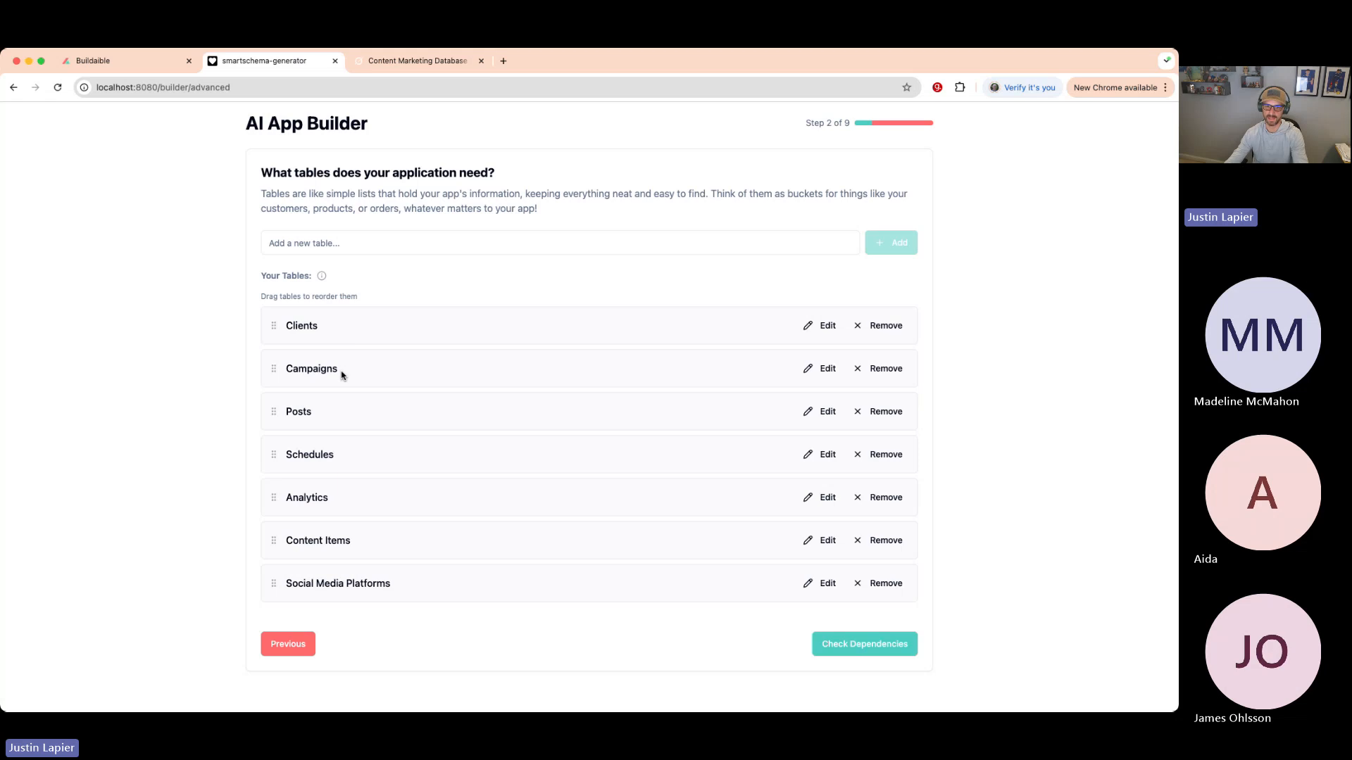
- Find Clients' dependent tables, remove Contacts while keeping Interactions, and continue to join tables
{"action": "left_click", "coordinate": [863, 646]}
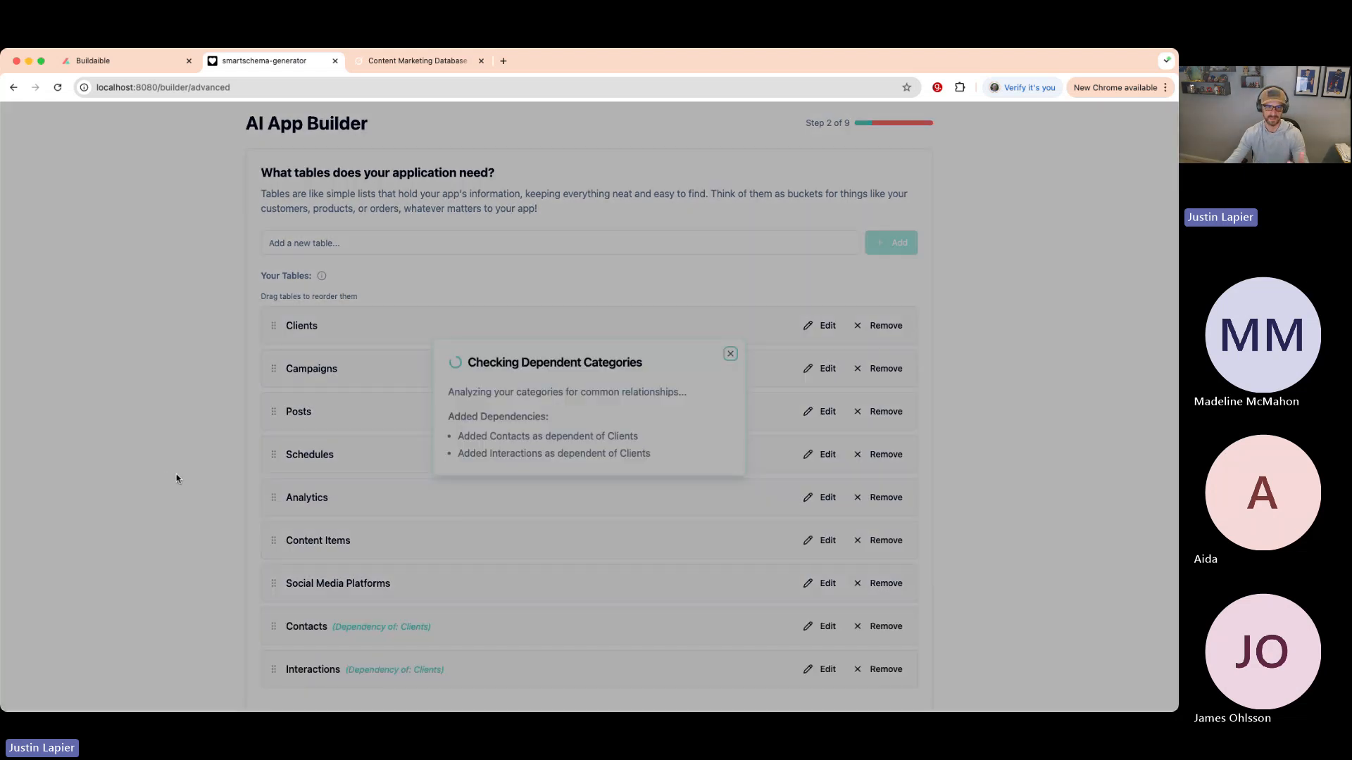
{"action": "scroll", "coordinate": [190, 475], "scroll_direction": "down", "scroll_amount": 1}
{"action": "scroll", "coordinate": [190, 475], "scroll_direction": "down", "scroll_amount": 1}
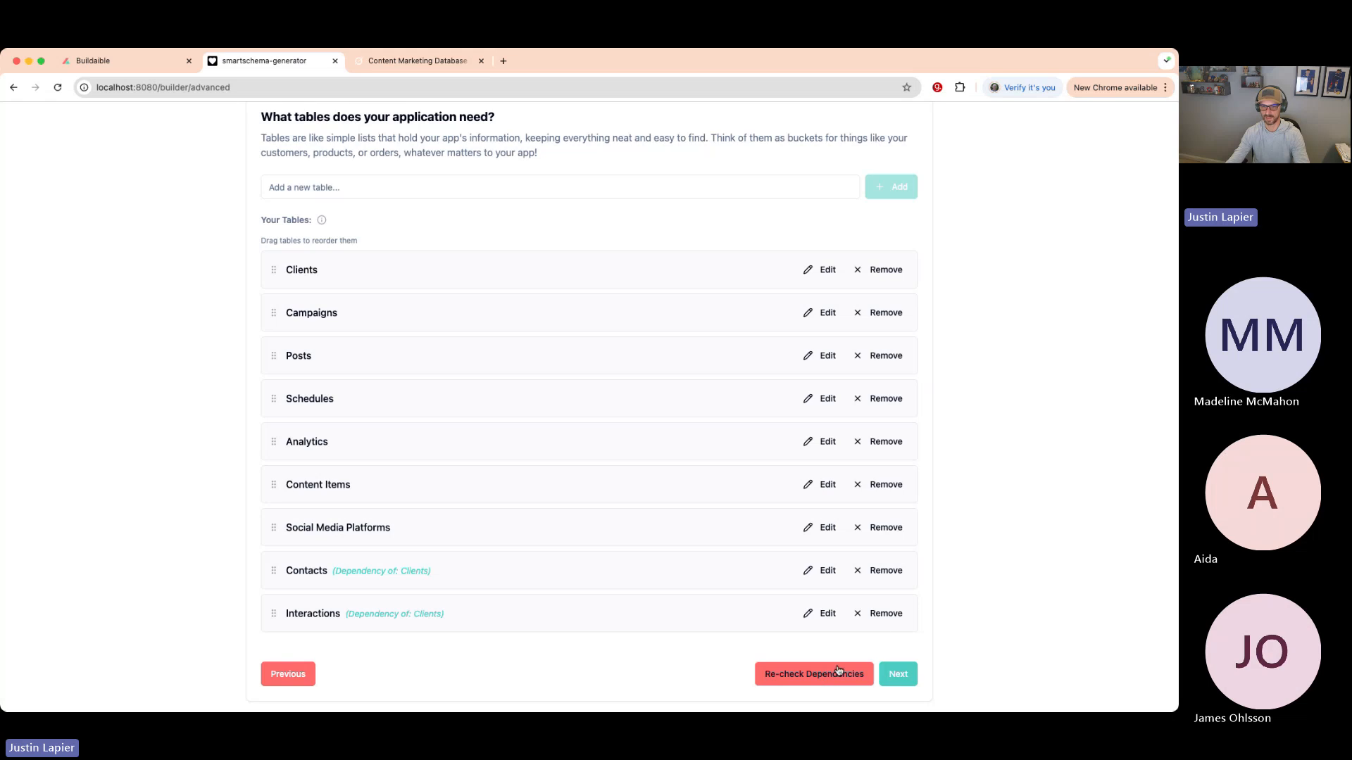
{"action": "left_click", "coordinate": [883, 571]}
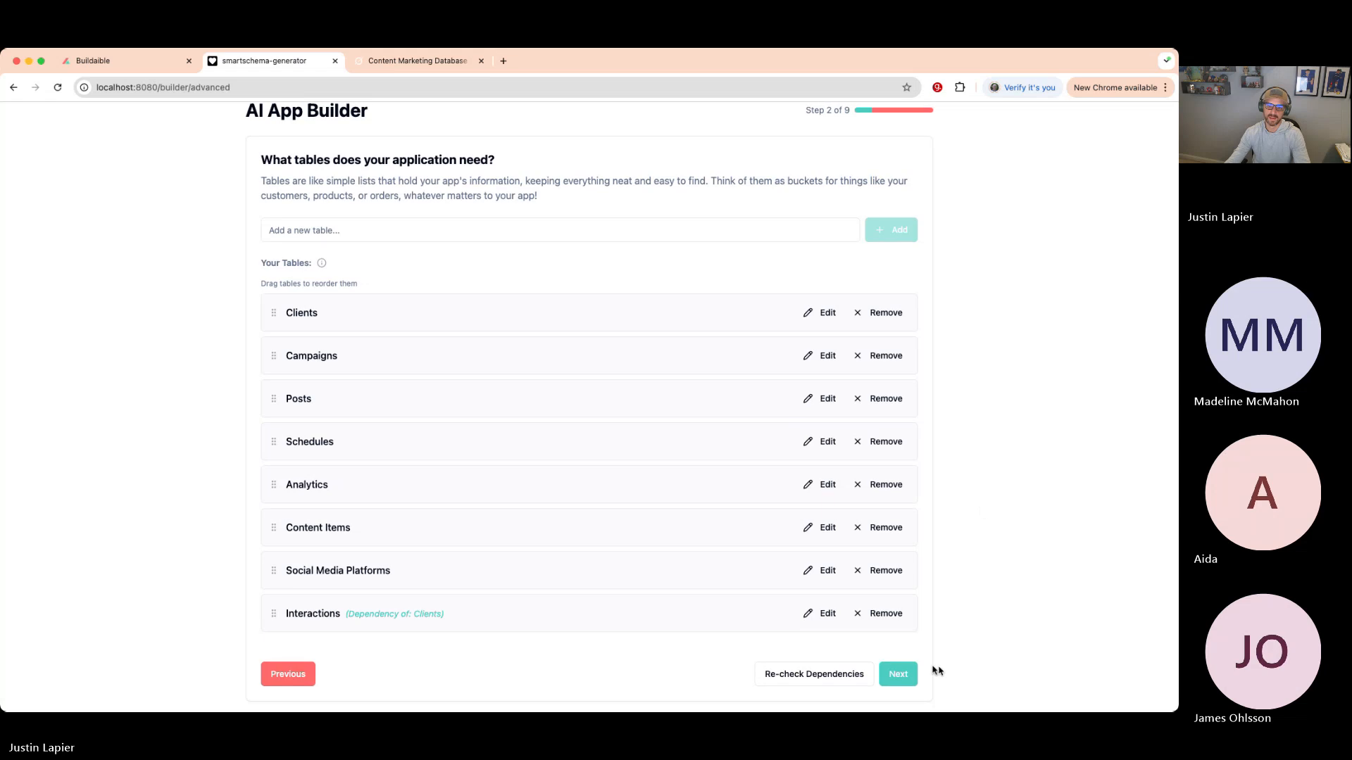
{"action": "left_click", "coordinate": [898, 676]}
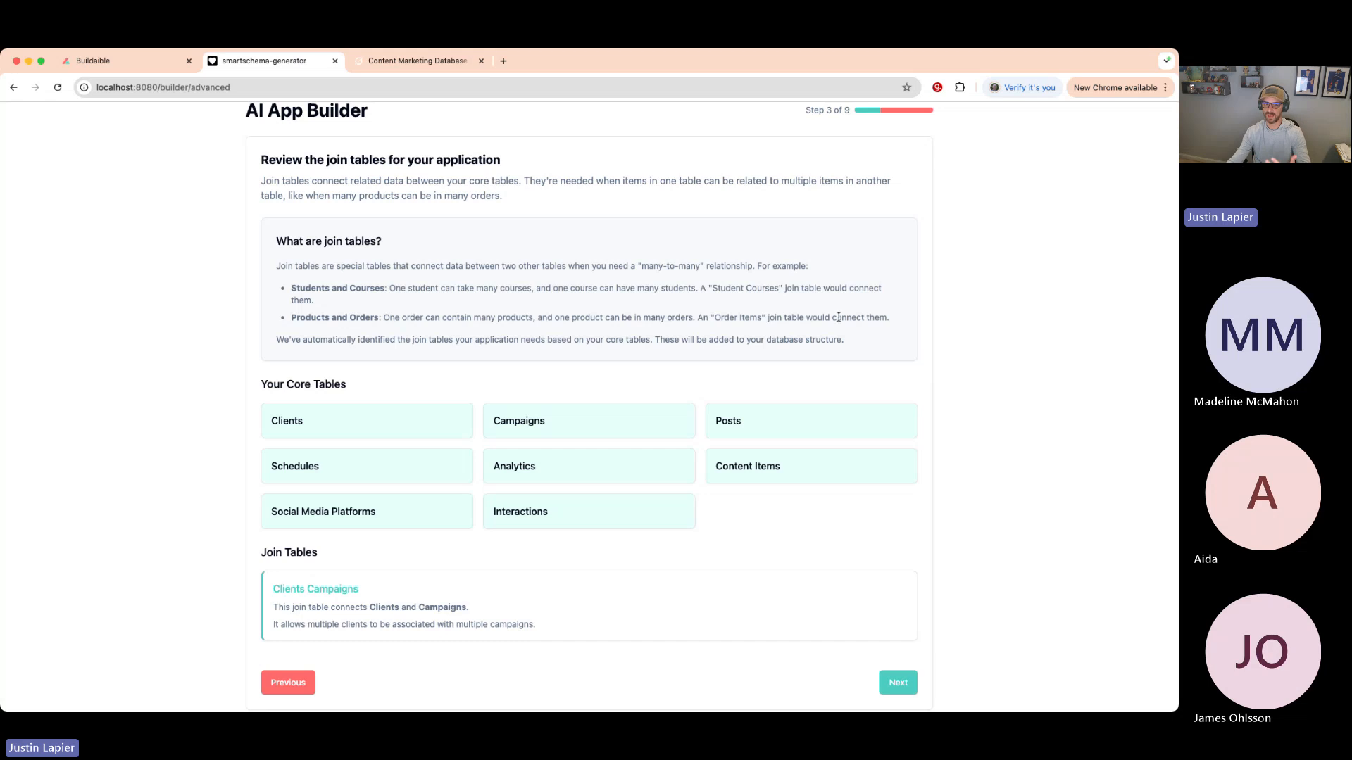
{"action": "left_click_drag", "start_coordinate": [847, 348], "coordinate": [341, 270]}
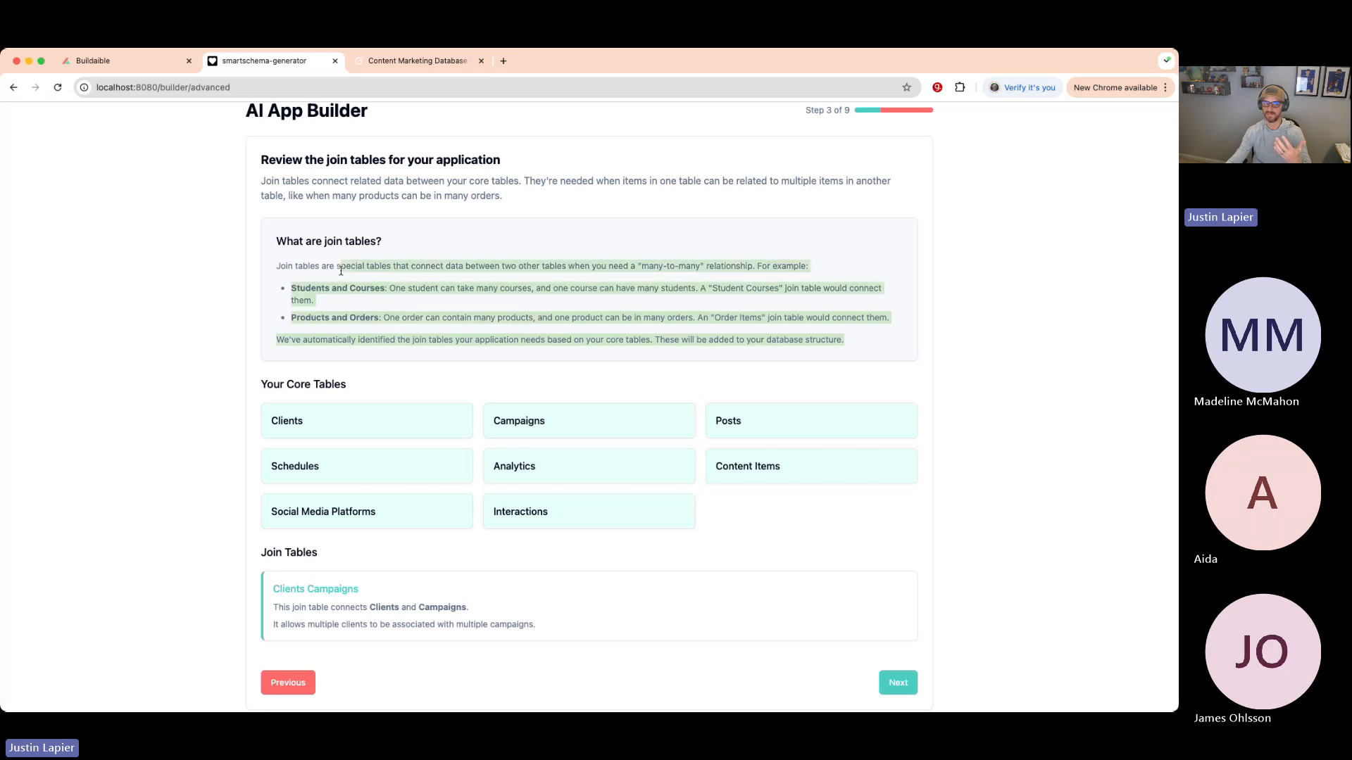
{"action": "left_click", "coordinate": [489, 260]}
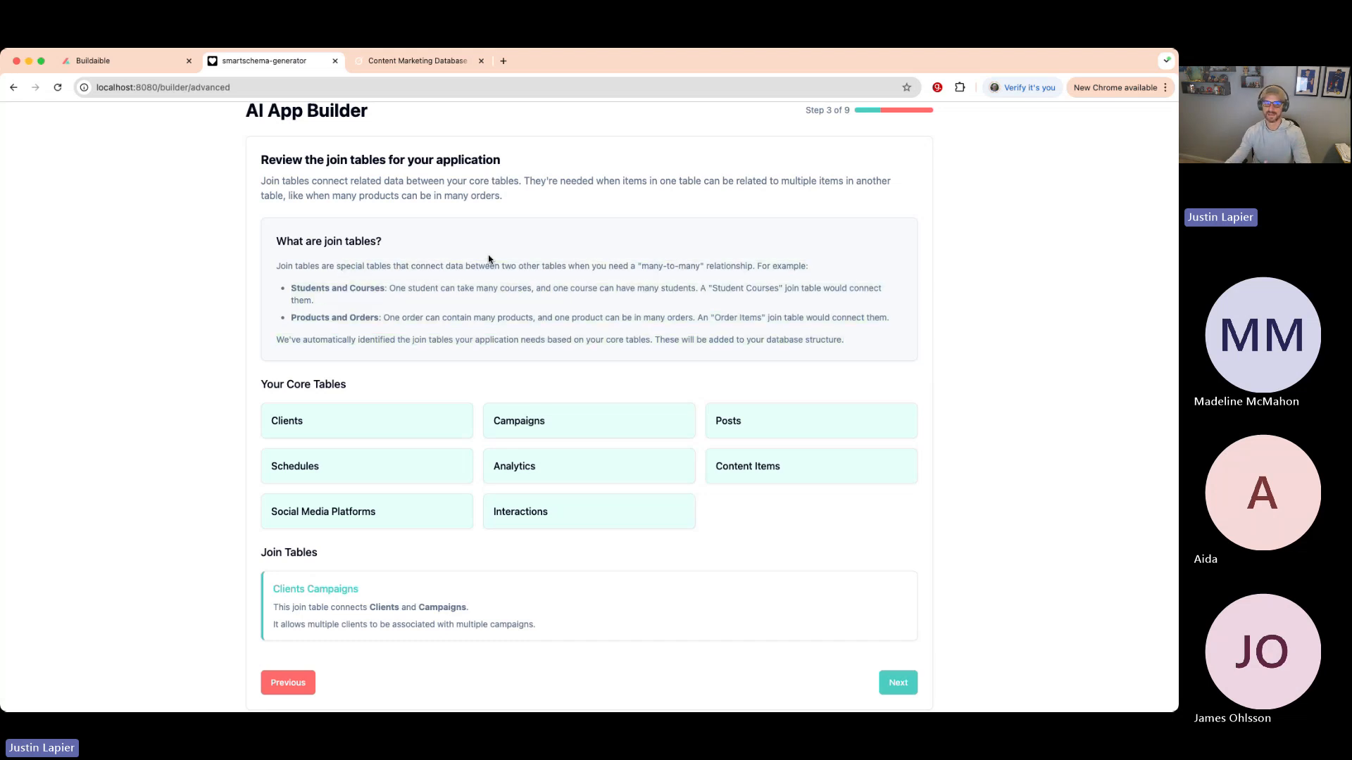
{"action": "scroll", "coordinate": [490, 259], "scroll_direction": "down", "scroll_amount": 1}
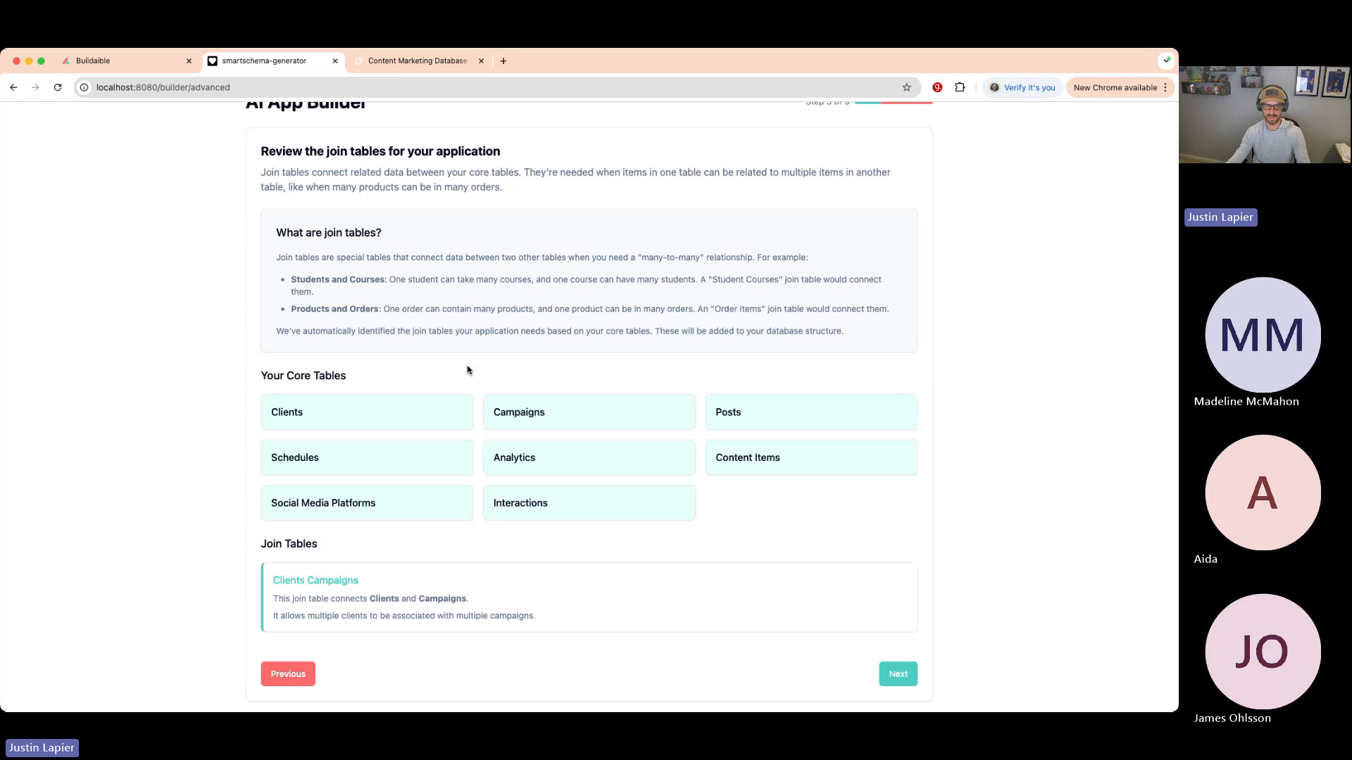
{"action": "left_click_drag", "start_coordinate": [362, 584], "coordinate": [268, 581]}
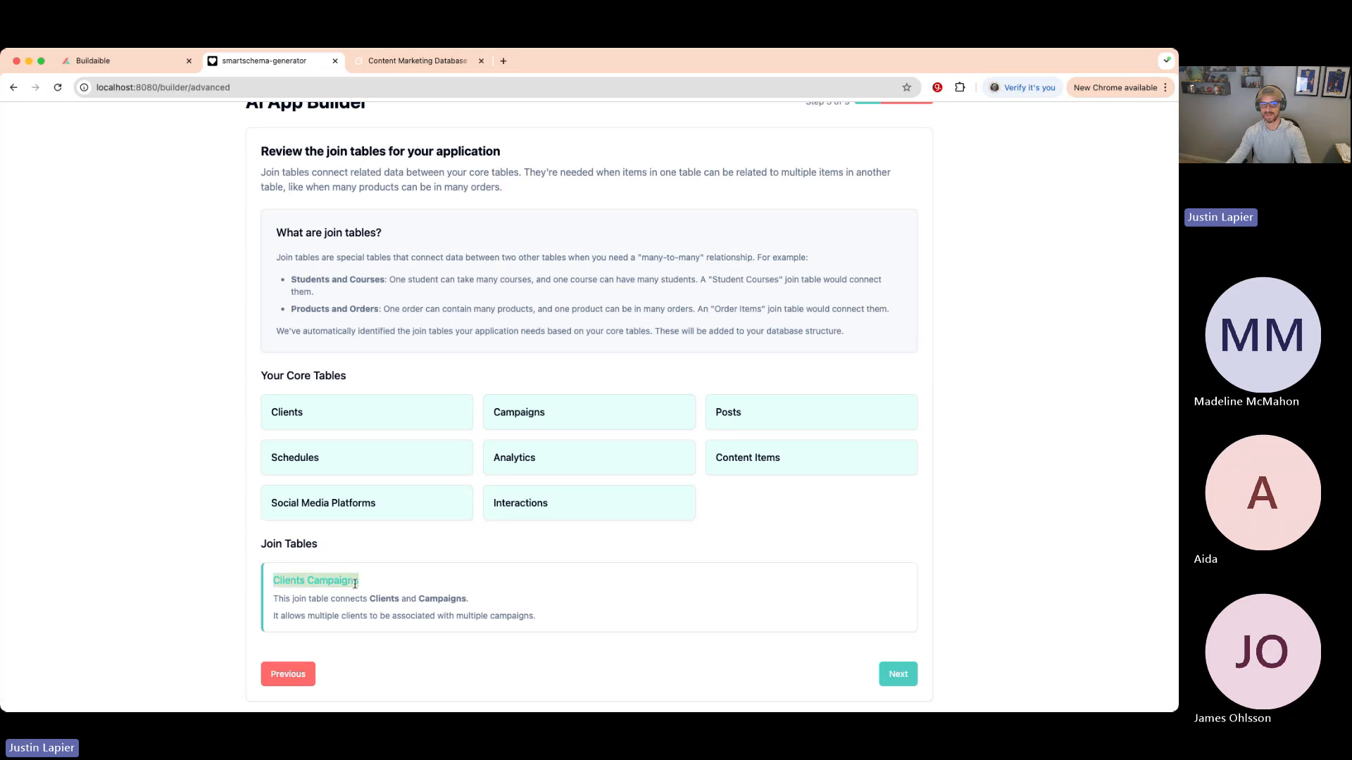
{"action": "left_click", "coordinate": [381, 588]}
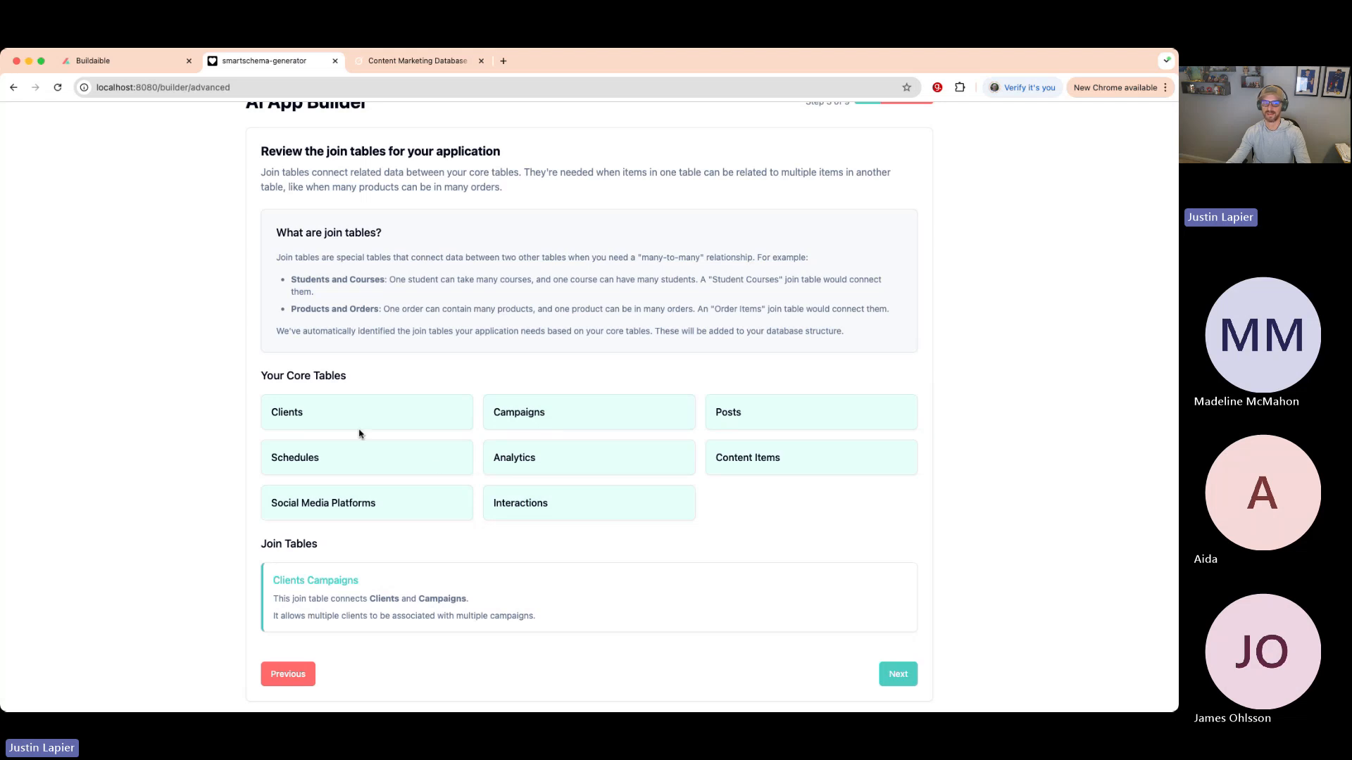
{"action": "left_click_drag", "start_coordinate": [278, 582], "coordinate": [360, 583]}
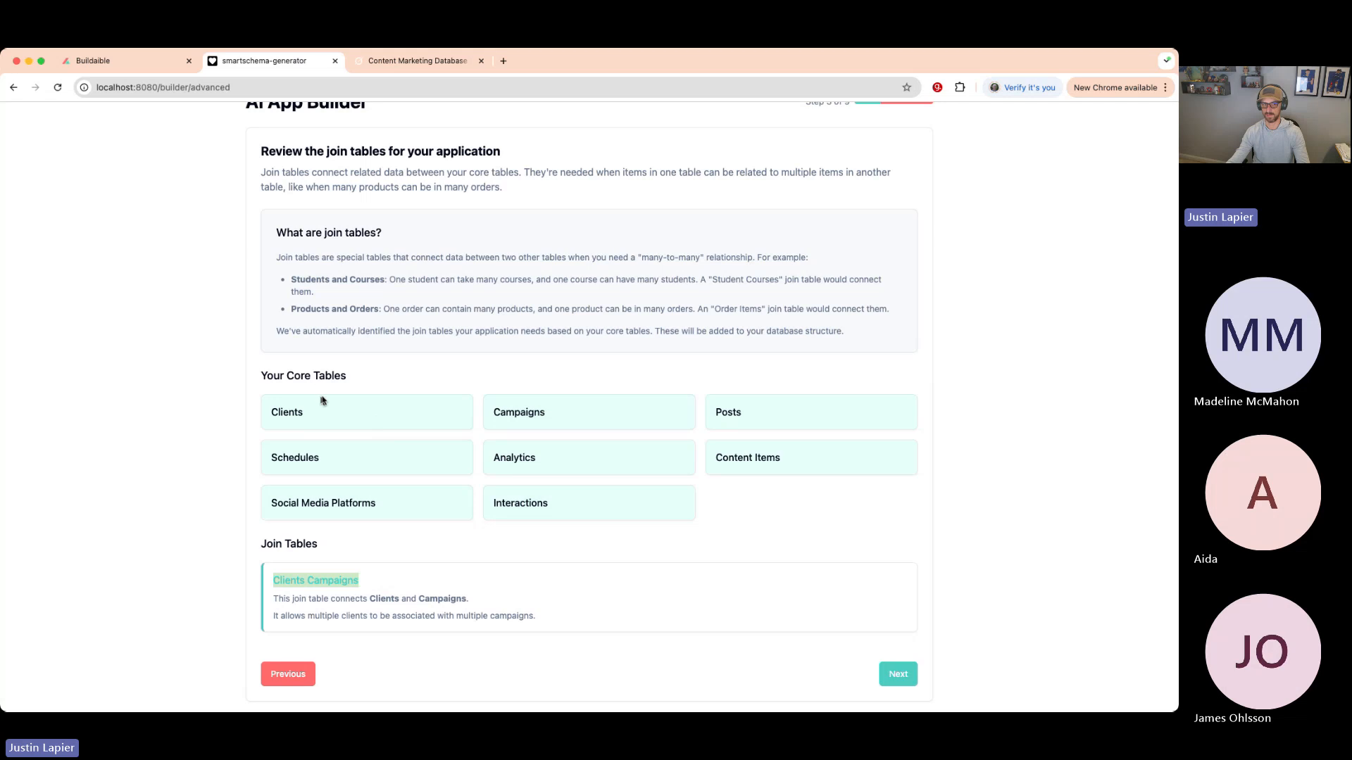
{"action": "left_click", "coordinate": [499, 376]}
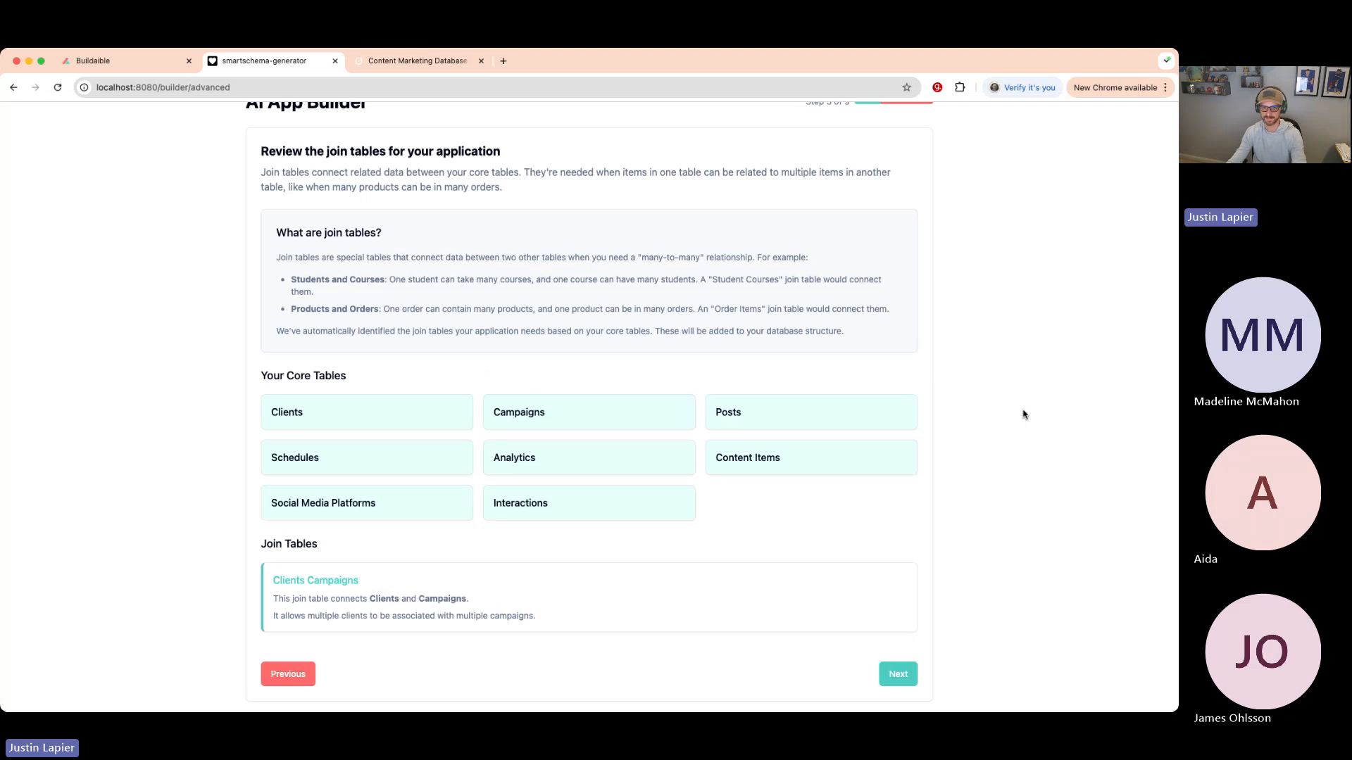
- Continue to the fields step and review suggested Clients and Campaigns fields, including Campaign Duration formula
{"action": "left_click", "coordinate": [899, 675]}
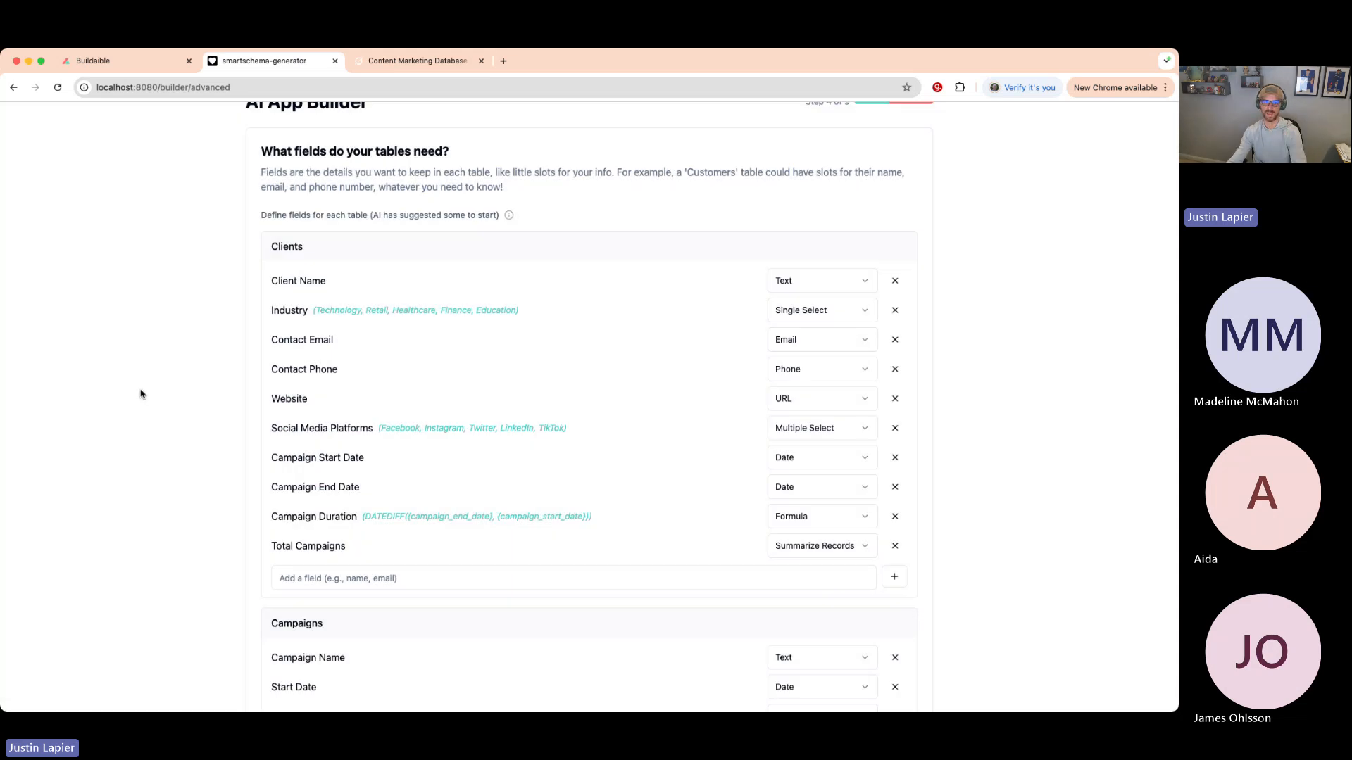
{"action": "left_click_drag", "start_coordinate": [329, 251], "coordinate": [265, 250]}
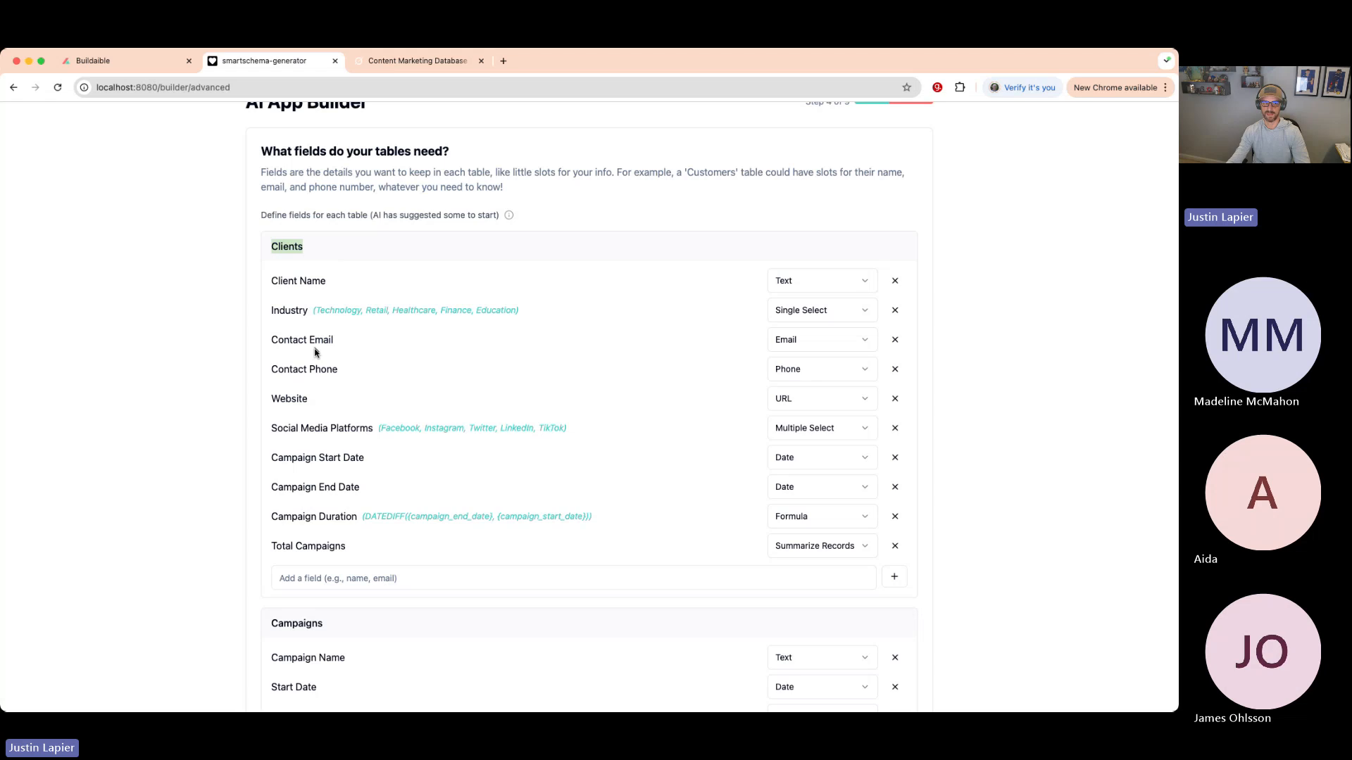
{"action": "scroll", "coordinate": [366, 437], "scroll_direction": "down", "scroll_amount": 1}
{"action": "left_click_drag", "start_coordinate": [569, 394], "coordinate": [406, 393]}
{"action": "left_click", "coordinate": [121, 418]}
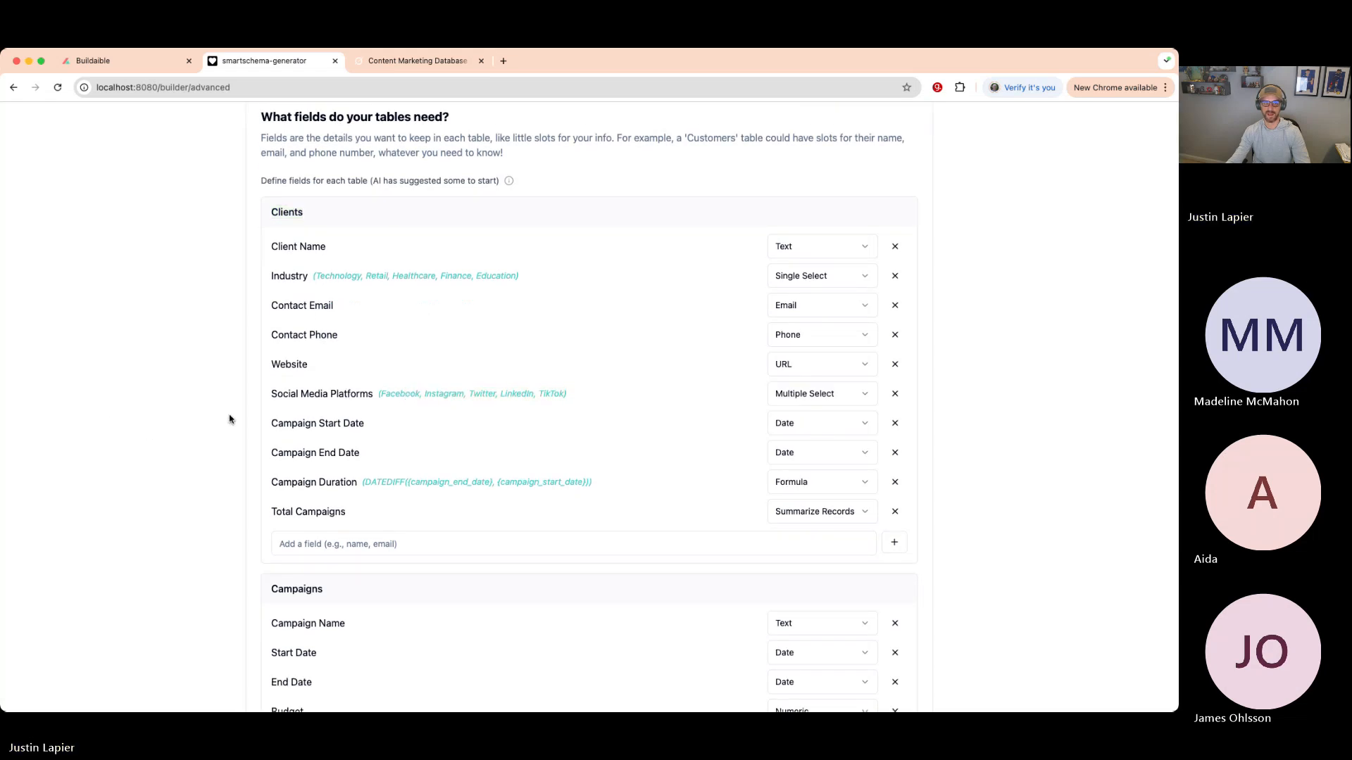
{"action": "scroll", "coordinate": [230, 420], "scroll_direction": "down", "scroll_amount": 3}
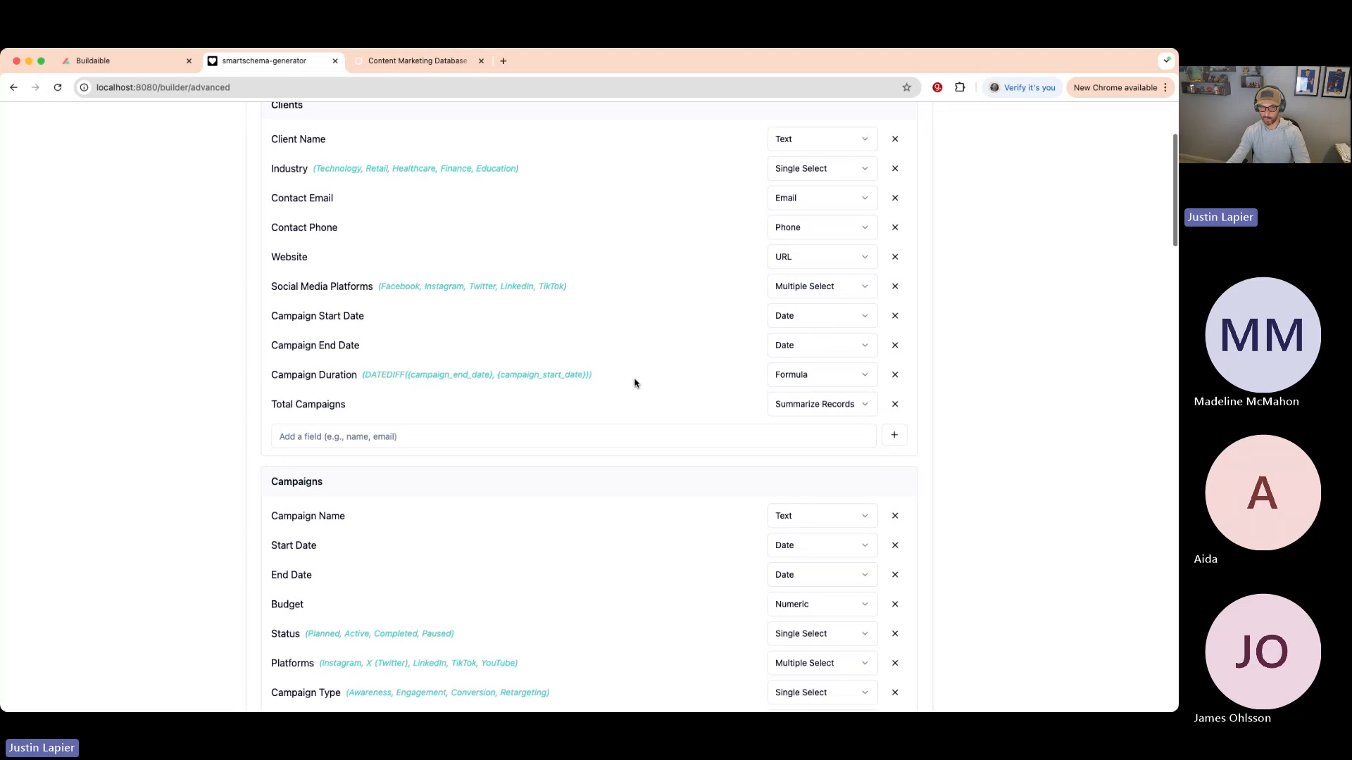
{"action": "left_click_drag", "start_coordinate": [615, 376], "coordinate": [362, 375]}
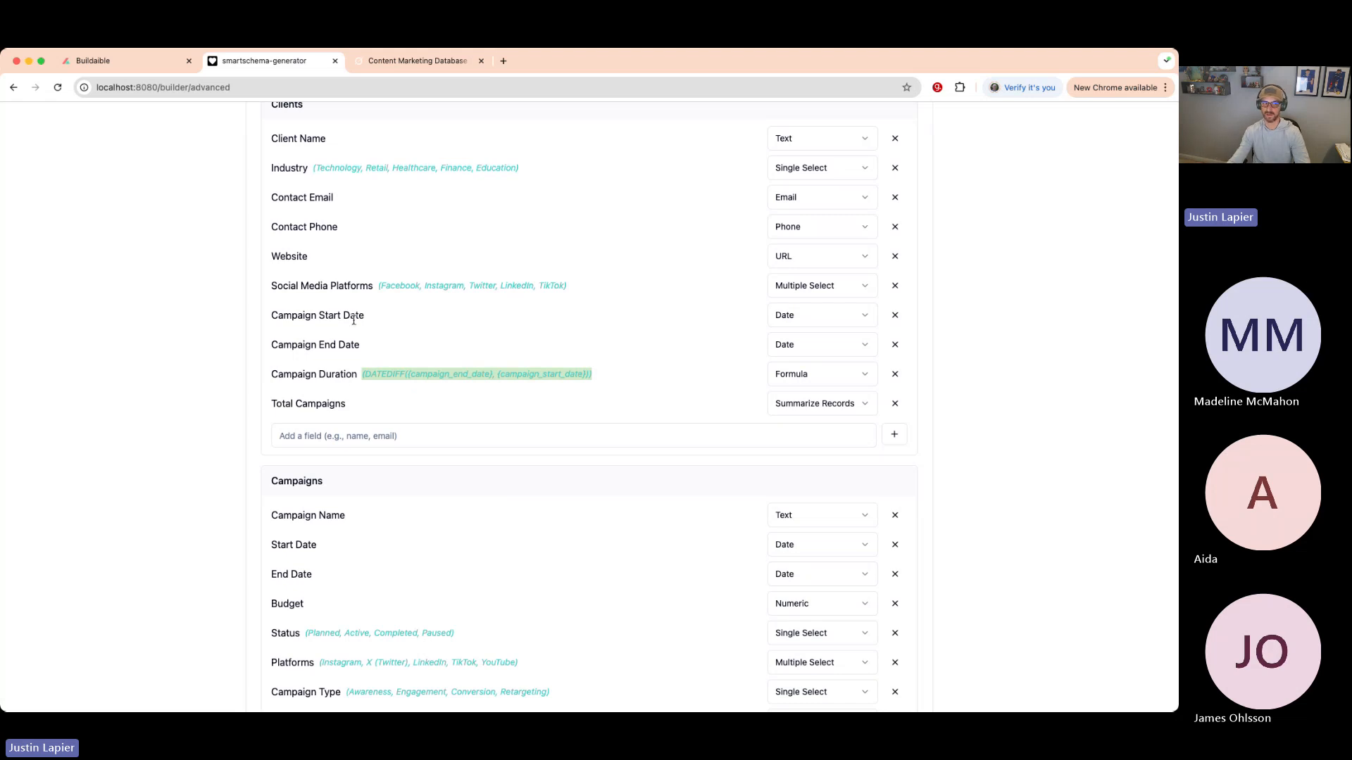
{"action": "left_click_drag", "start_coordinate": [362, 379], "coordinate": [585, 378]}
{"action": "scroll", "coordinate": [676, 395], "scroll_direction": "up", "scroll_amount": 3}
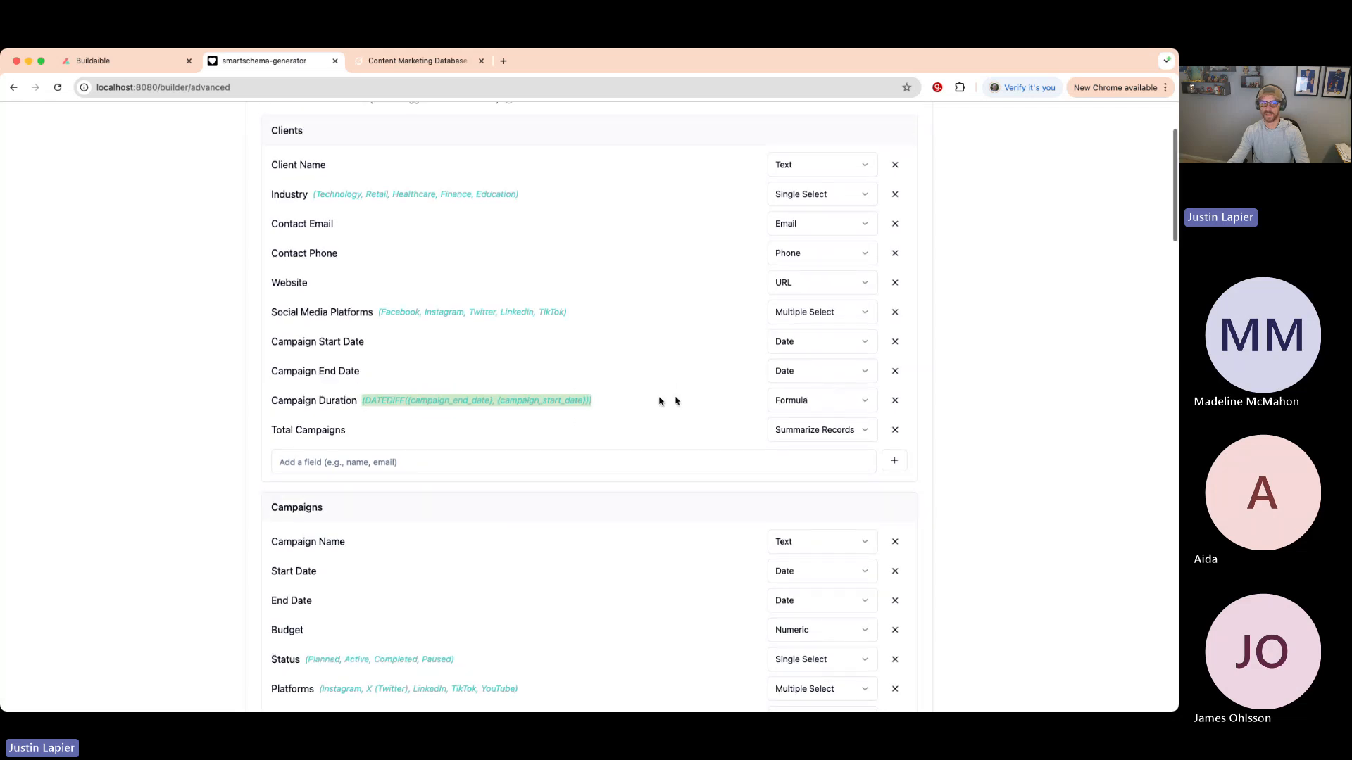
{"action": "scroll", "coordinate": [642, 297], "scroll_direction": "down", "scroll_amount": 10}
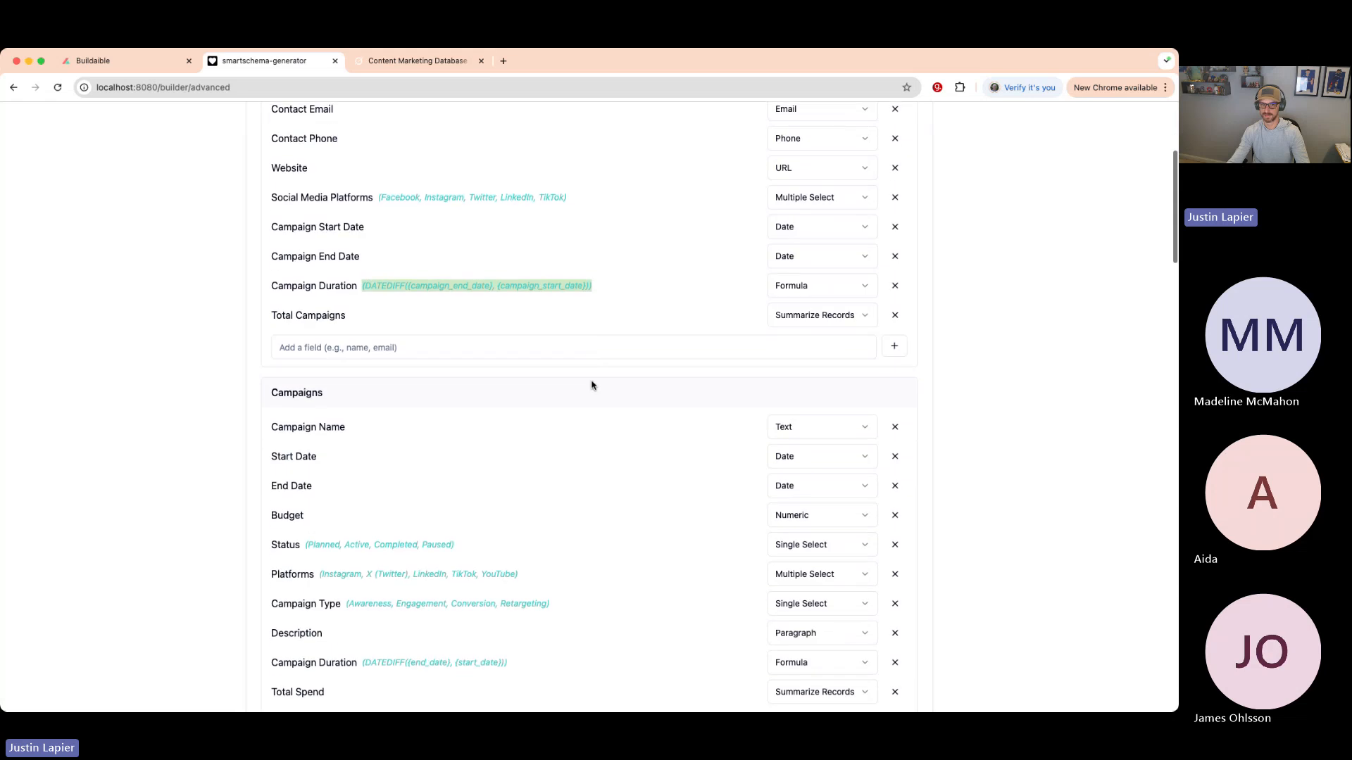
{"action": "scroll", "coordinate": [590, 384], "scroll_direction": "up", "scroll_amount": 7}
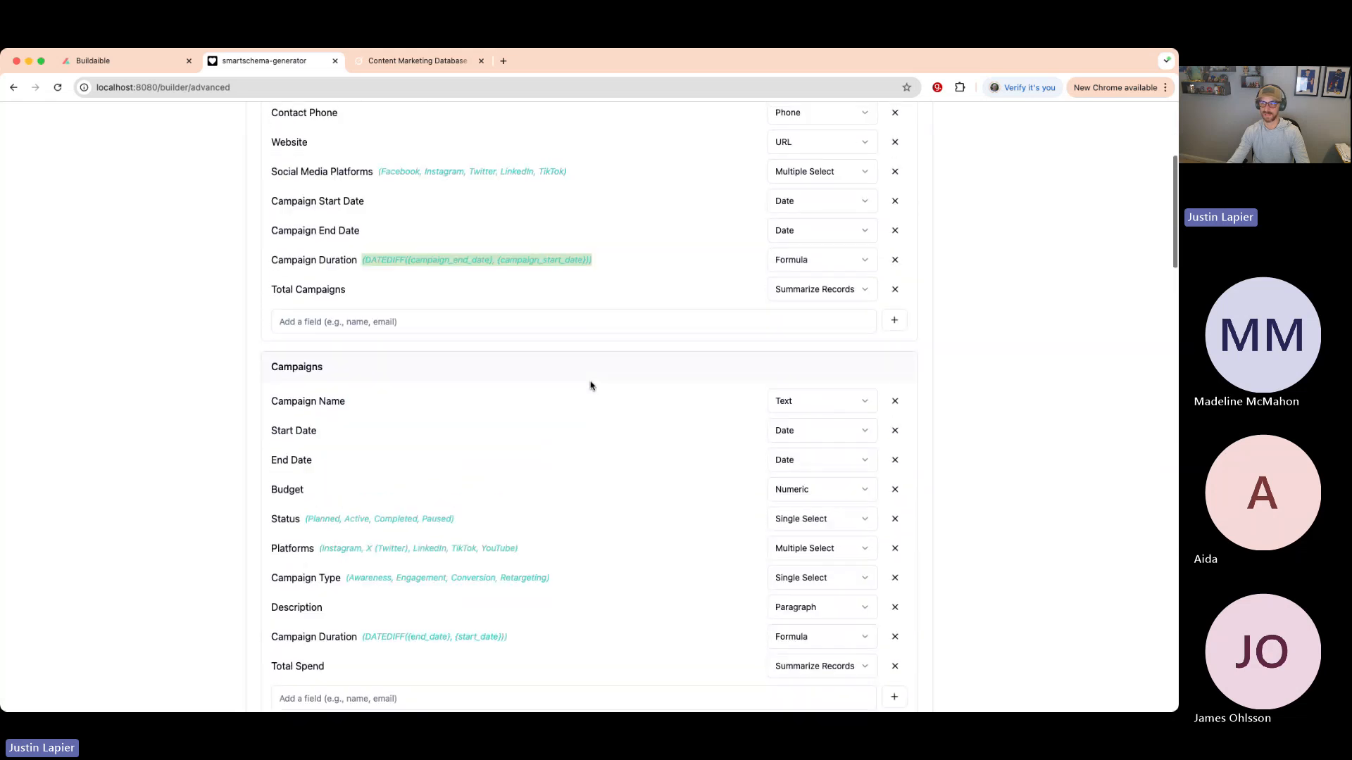
{"action": "scroll", "coordinate": [590, 381], "scroll_direction": "up", "scroll_amount": 2}
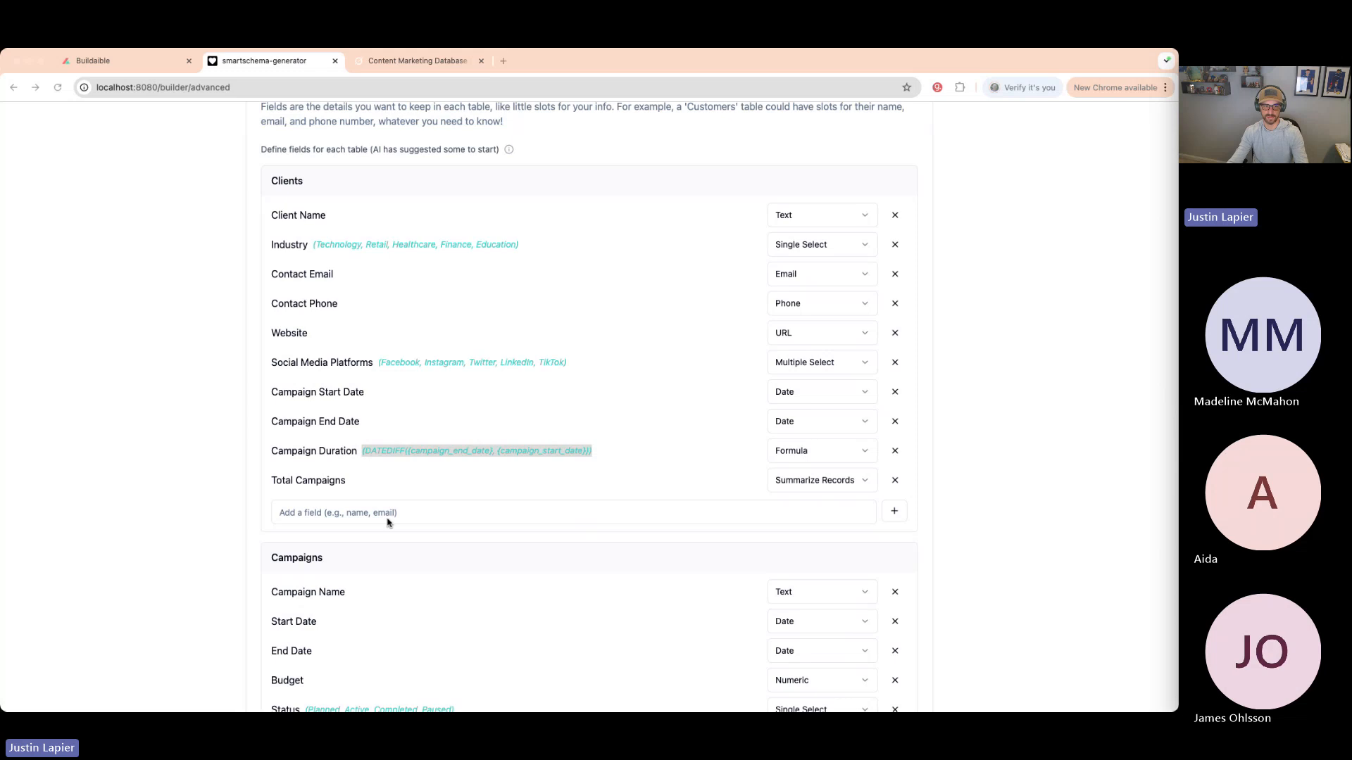
- Add a Notes text field to Clients, then scroll down to the Interactions table
{"action": "left_click", "coordinate": [345, 514]}
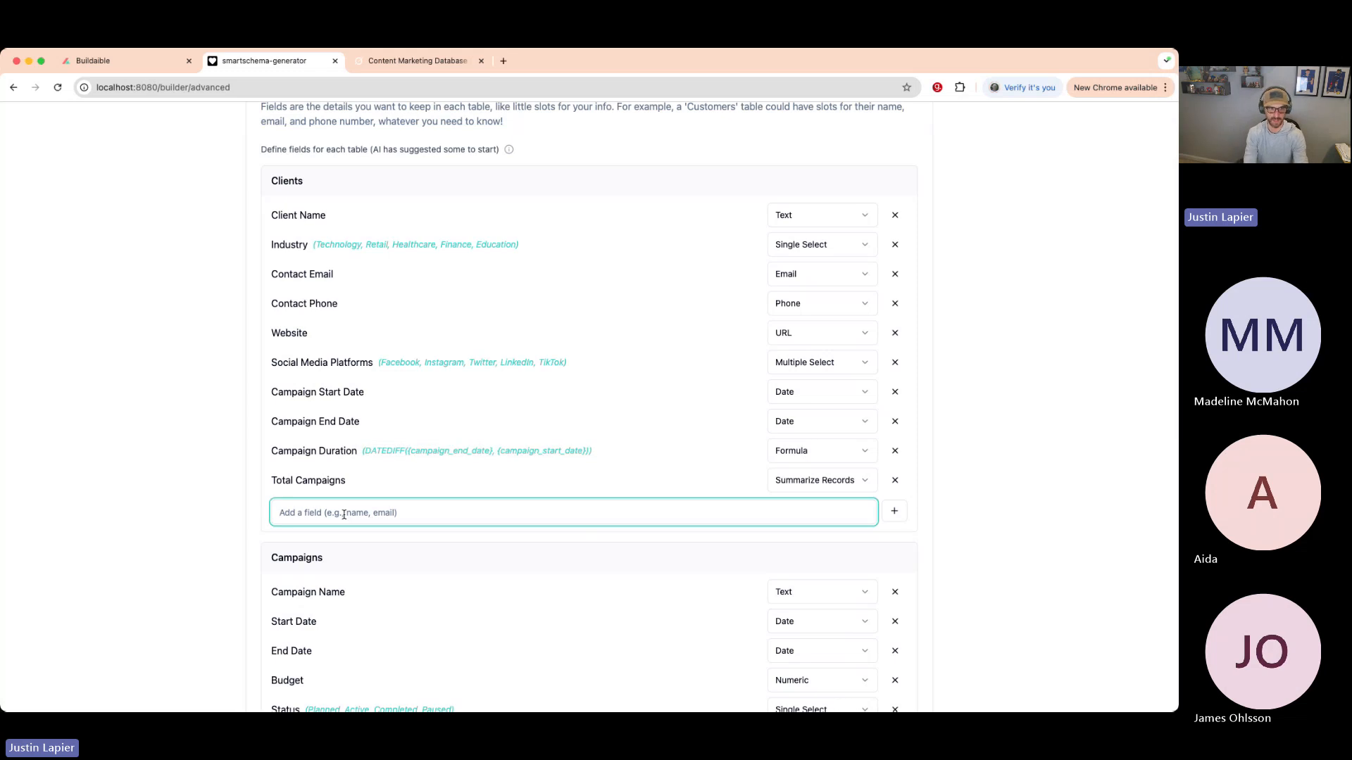
{"action": "type", "text": "Notes"}
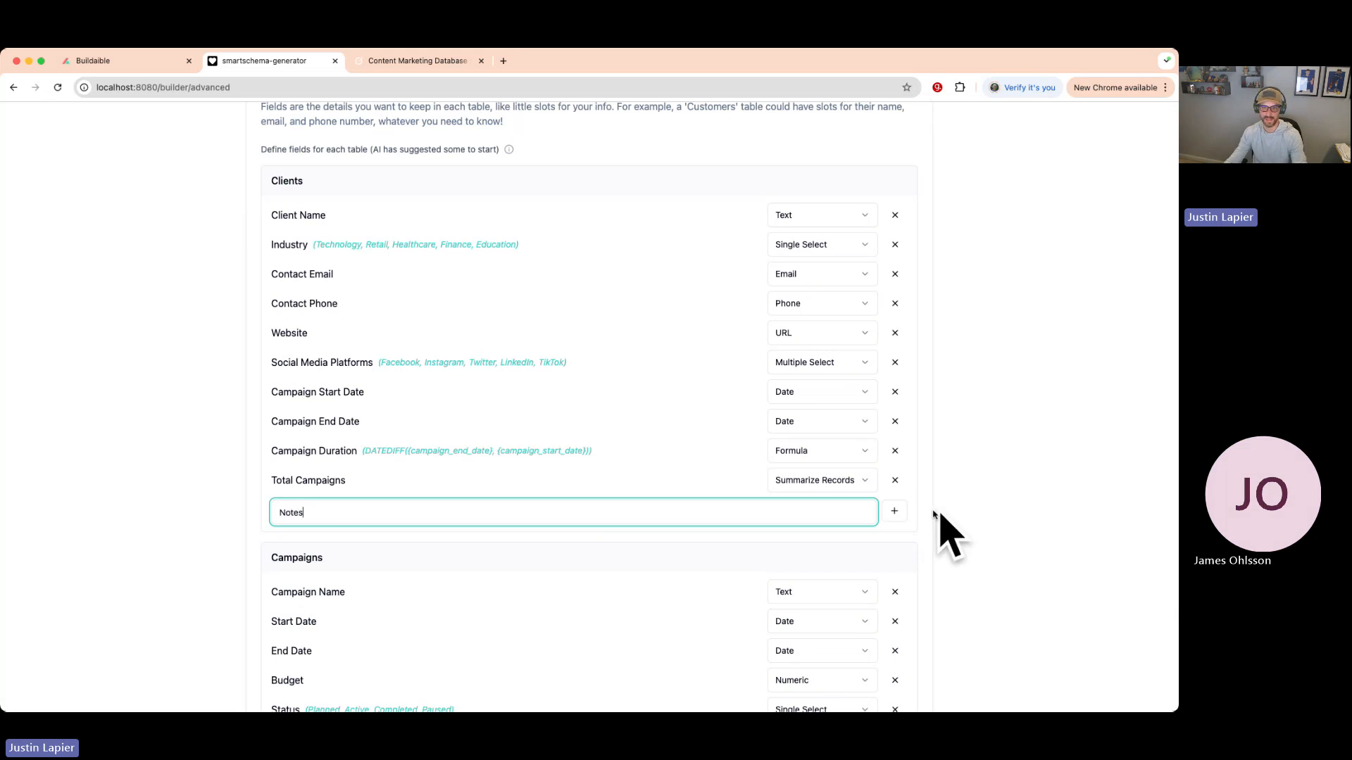
{"action": "left_click", "coordinate": [894, 511]}
{"action": "scroll", "coordinate": [189, 477], "scroll_direction": "down", "scroll_amount": 20}
{"action": "scroll", "coordinate": [189, 477], "scroll_direction": "down", "scroll_amount": 15}
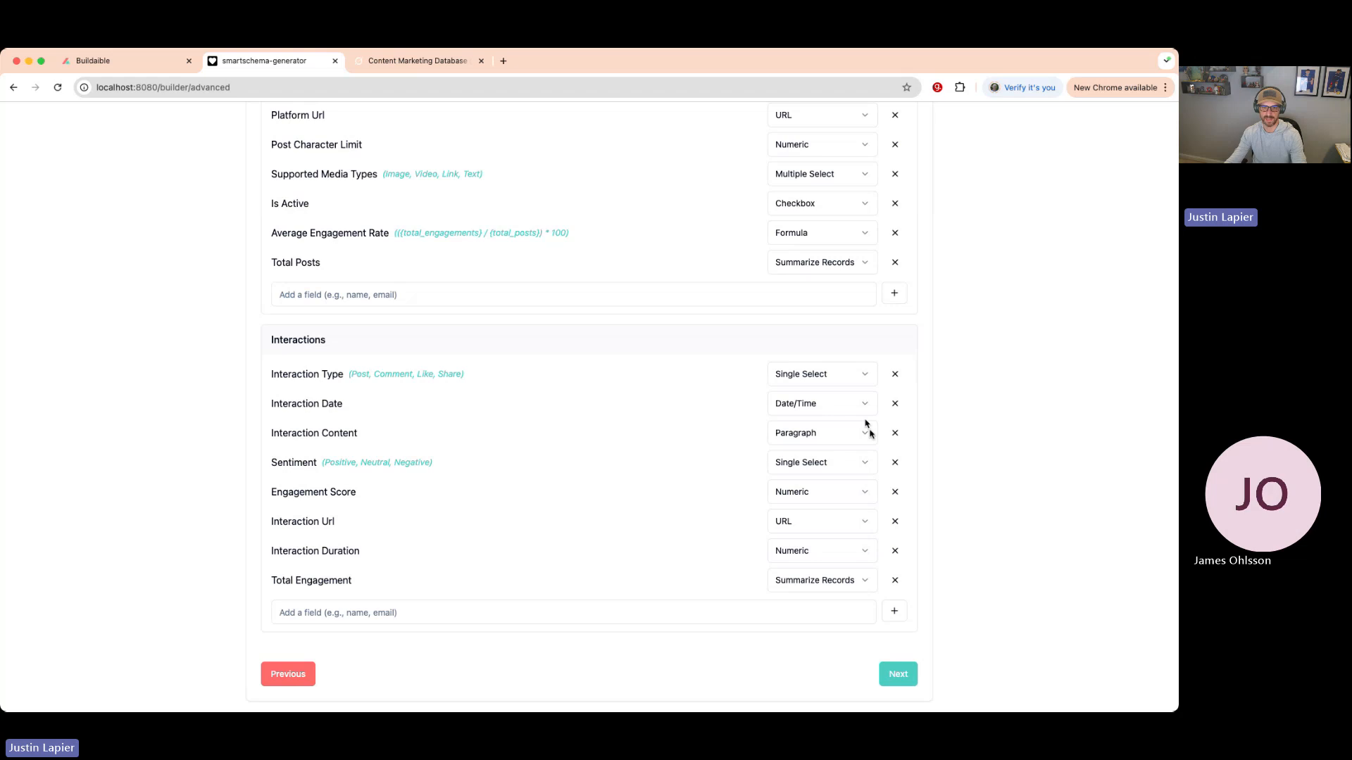
- Run the relationship analysis and accept the suggested connections, such as Campaigns → Posts by Campaign Name
{"action": "left_click", "coordinate": [897, 673]}
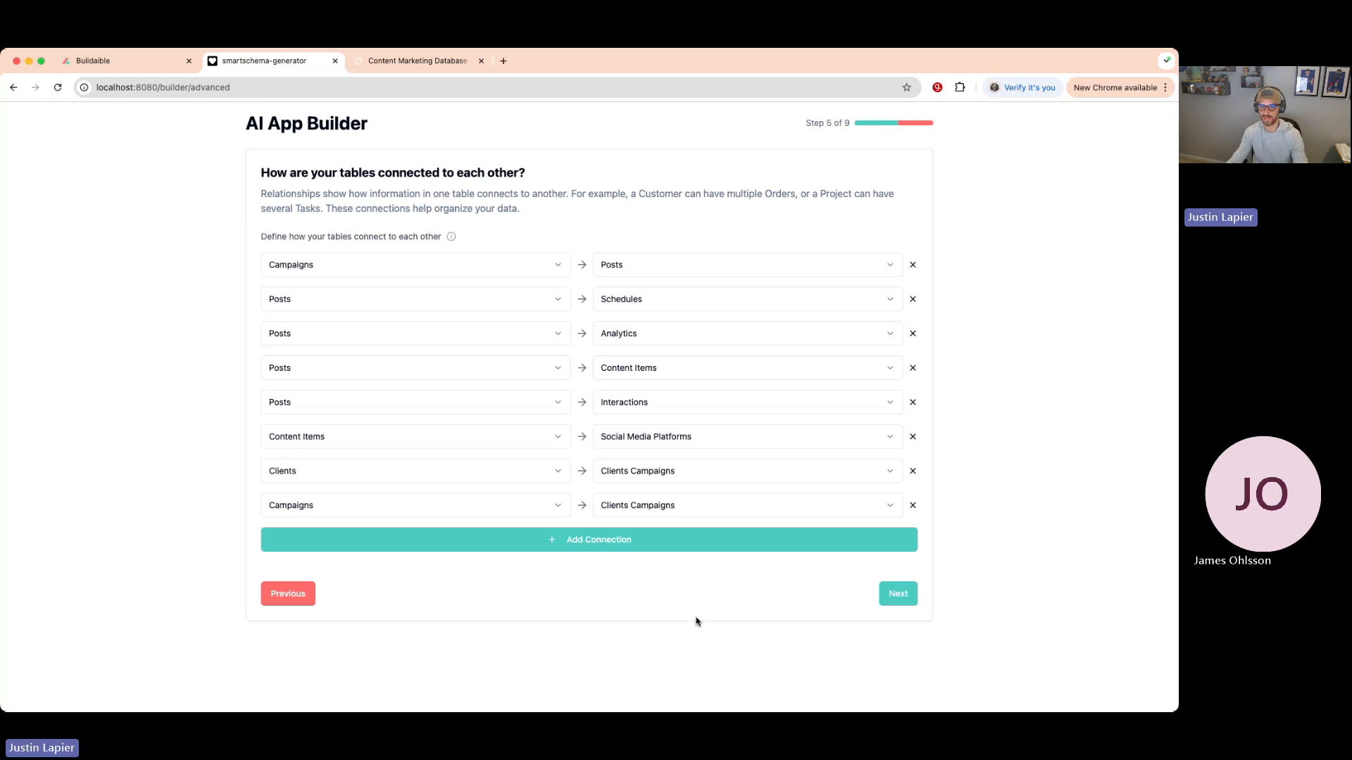
{"action": "left_click", "coordinate": [899, 595]}
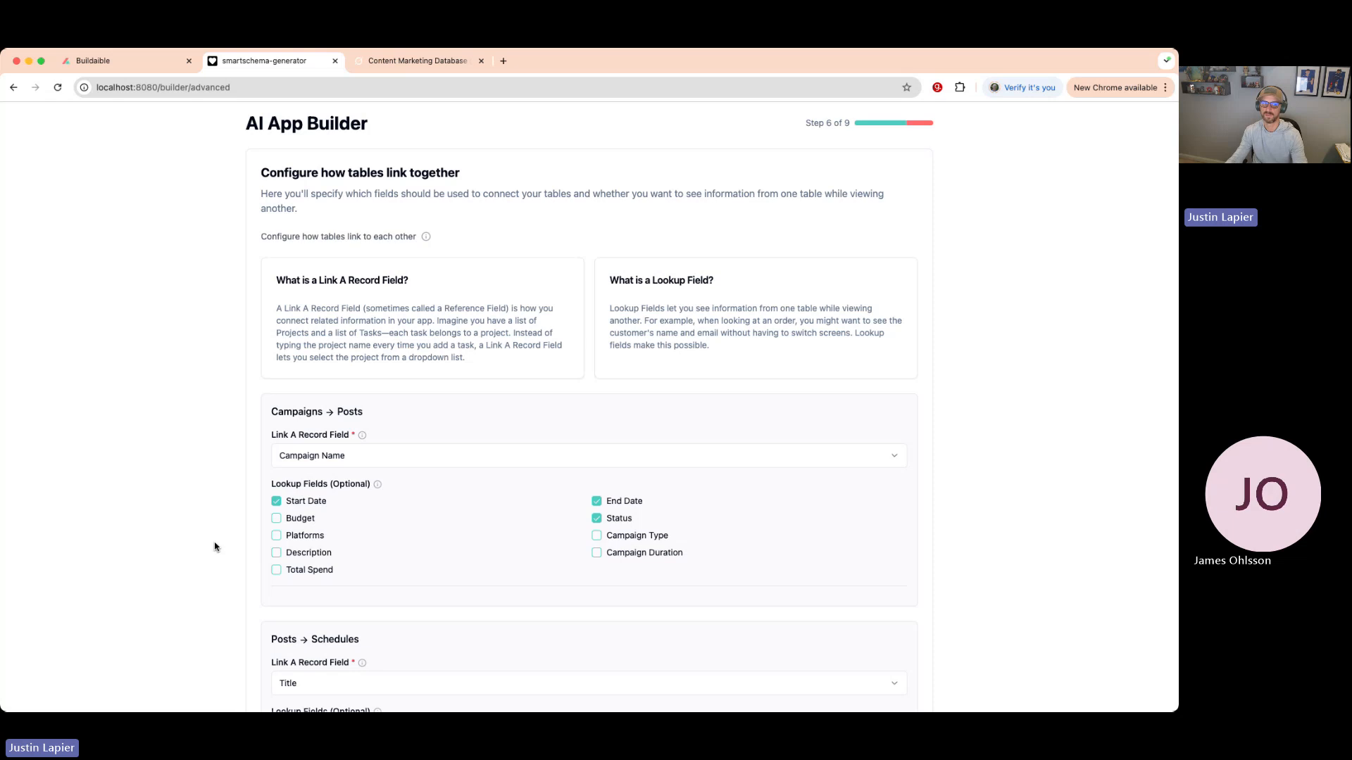
- Scroll through the link settings for Clients and Campaigns → Clients Campaigns by Client and Campaign Name
{"action": "scroll", "coordinate": [390, 543], "scroll_direction": "down", "scroll_amount": 1}
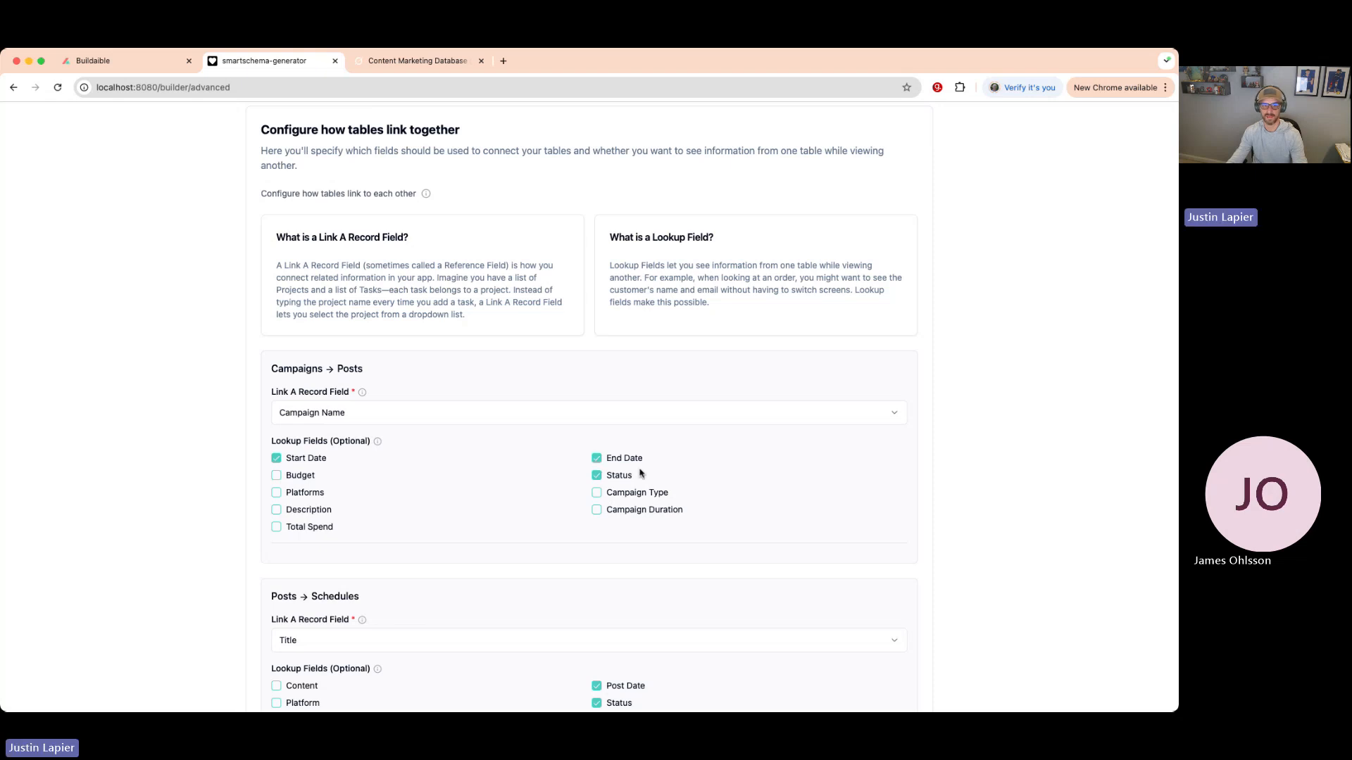
{"action": "scroll", "coordinate": [519, 489], "scroll_direction": "down", "scroll_amount": 20}
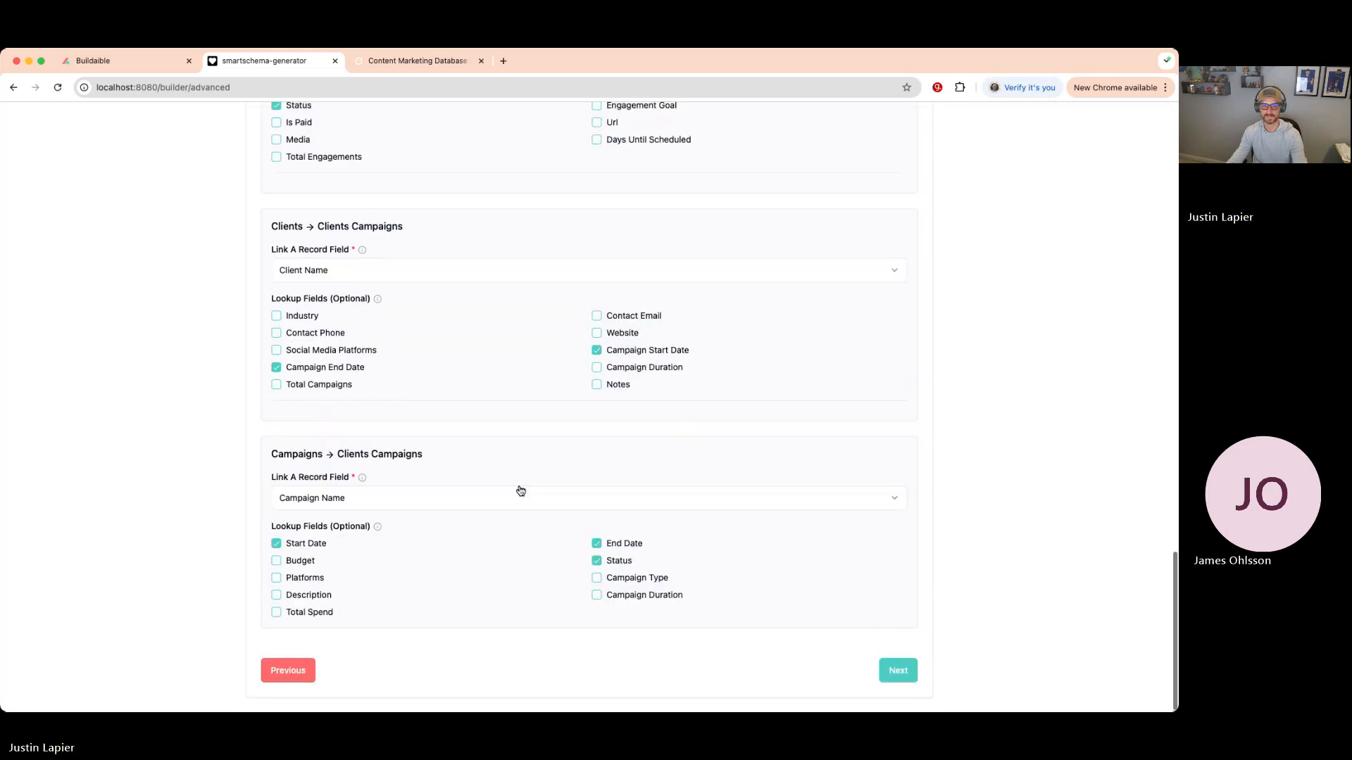
- Generate role suggestions and delete Analyst, keeping Administrator, Marketing Manager and Content Creator
{"action": "left_click", "coordinate": [898, 674]}
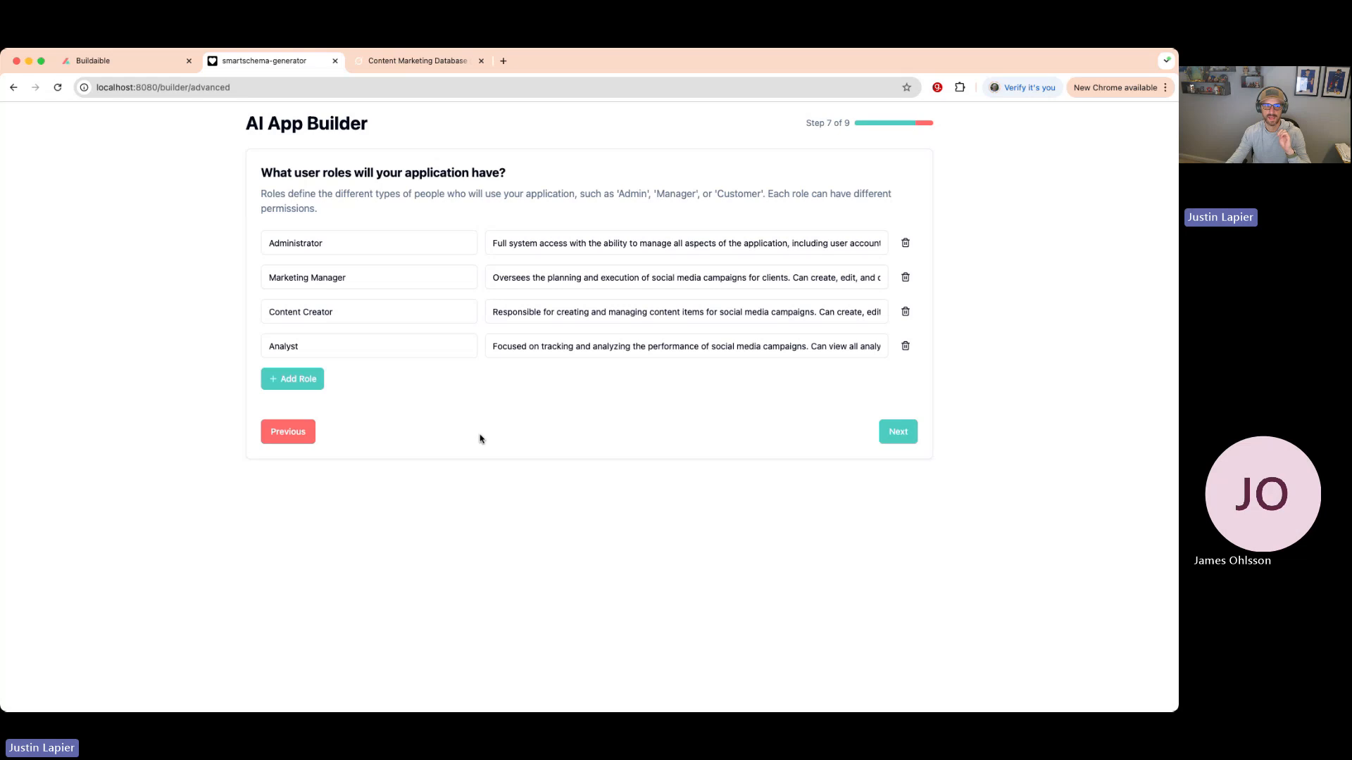
{"action": "double_click", "coordinate": [304, 243]}
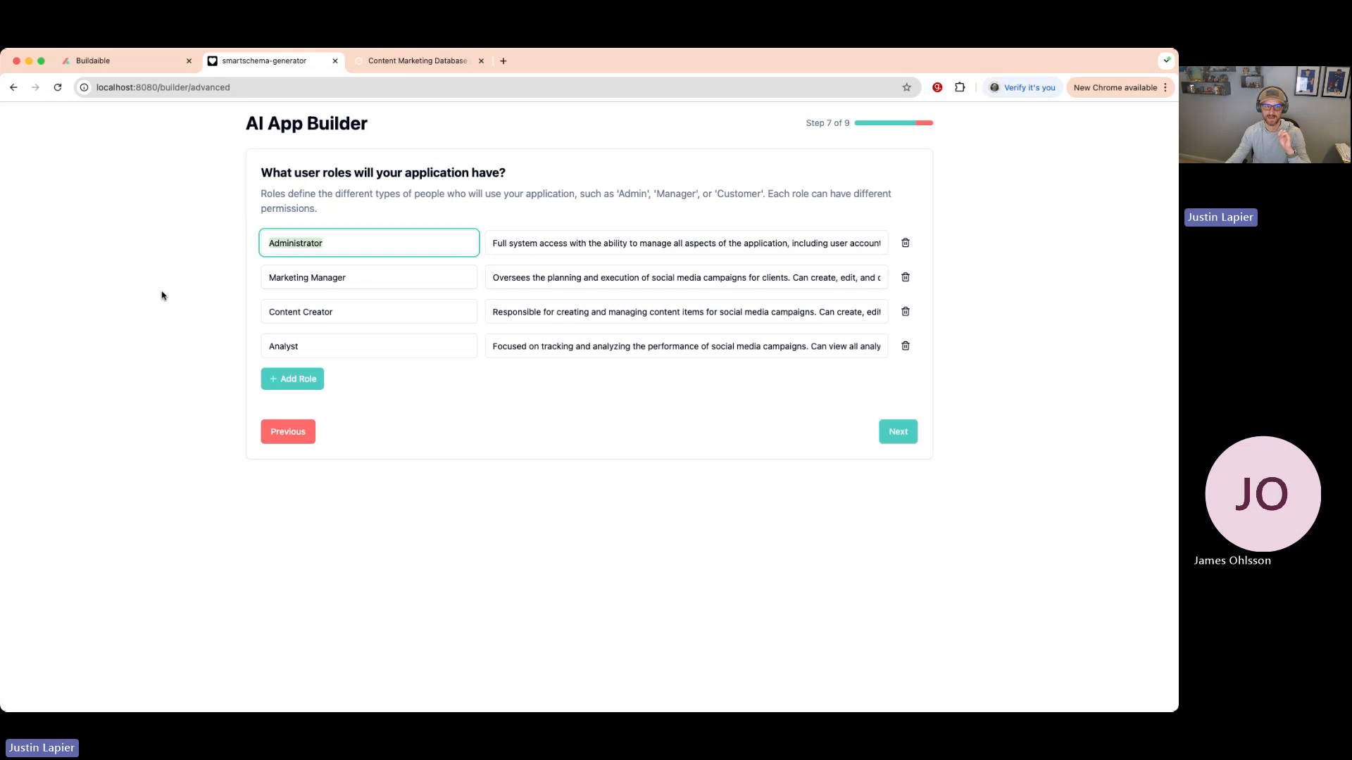
{"action": "left_click", "coordinate": [398, 281]}
{"action": "left_click", "coordinate": [371, 313]}
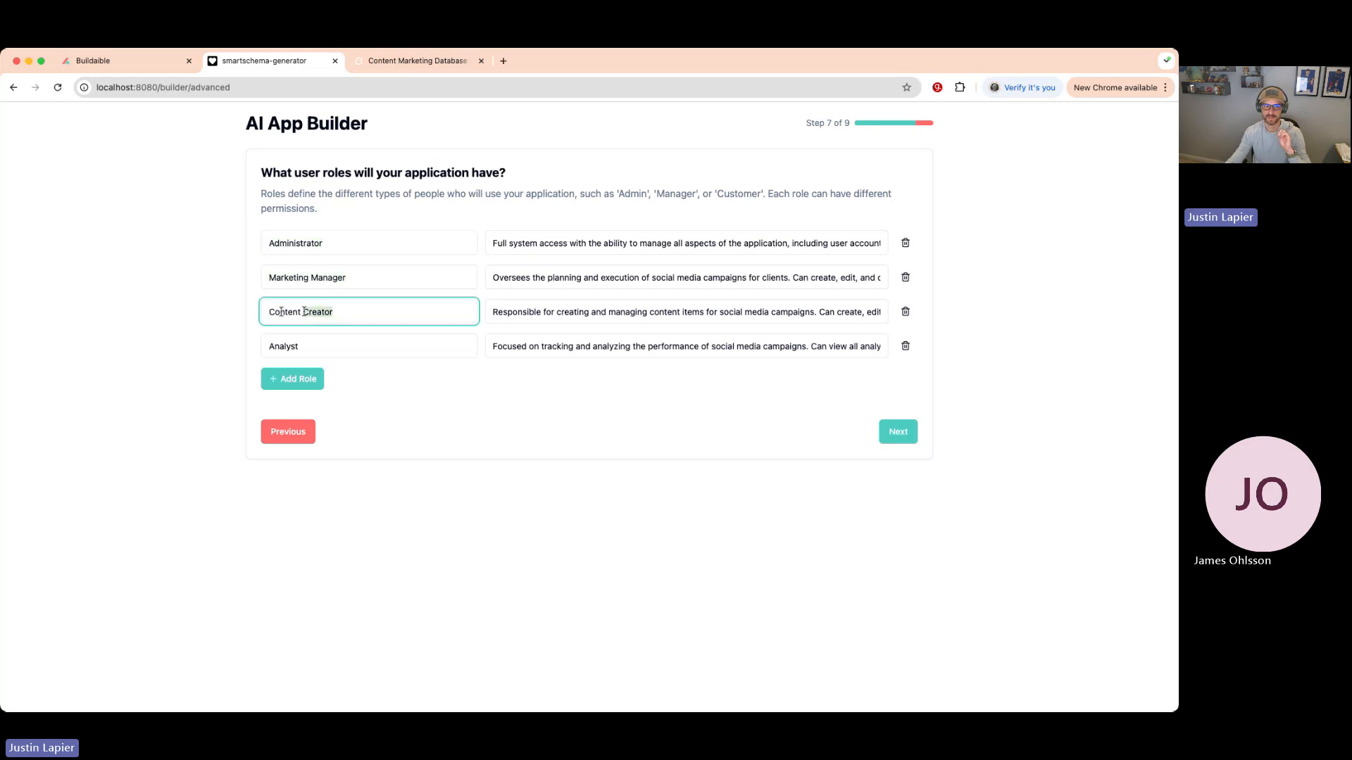
{"action": "left_click", "coordinate": [905, 345]}
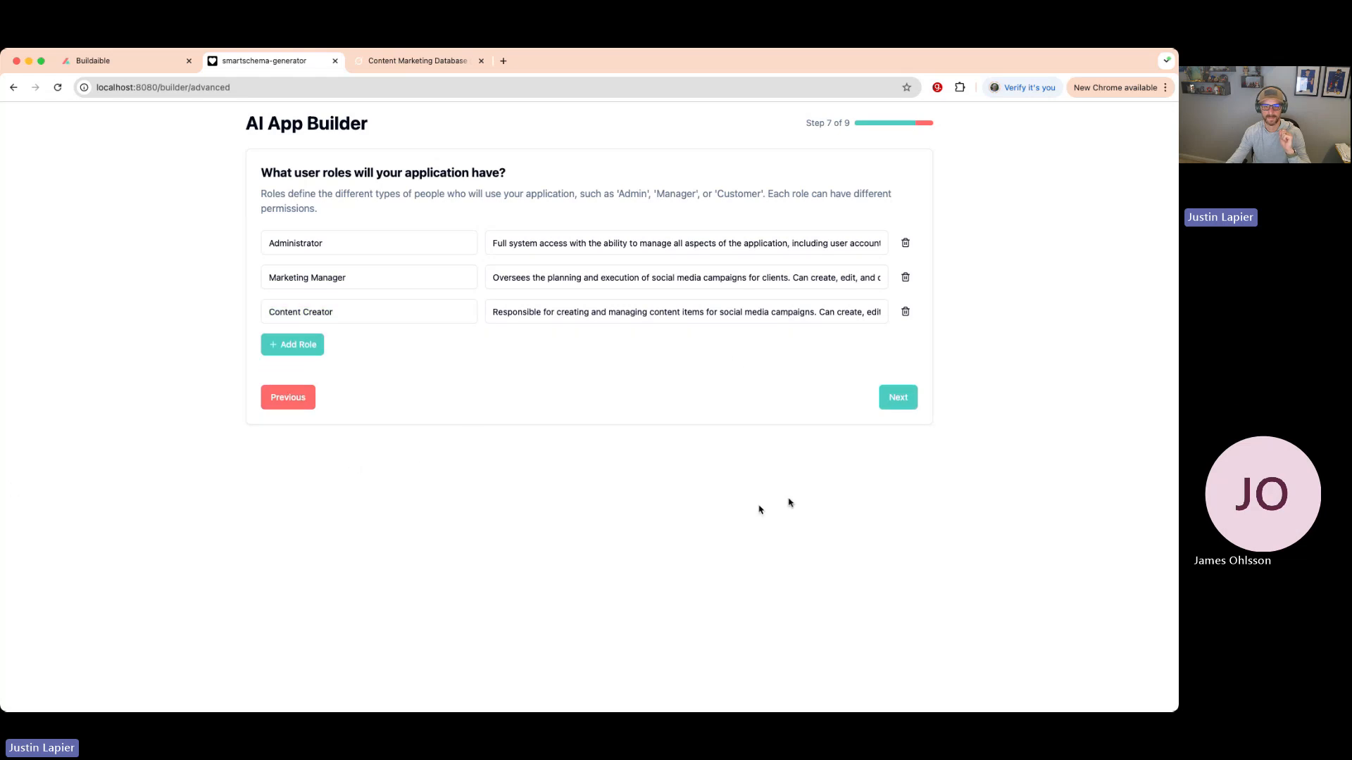
- Generate permissions, allow Content Creator to edit Interactions, and proceed to the schema review
{"action": "left_click", "coordinate": [892, 400]}
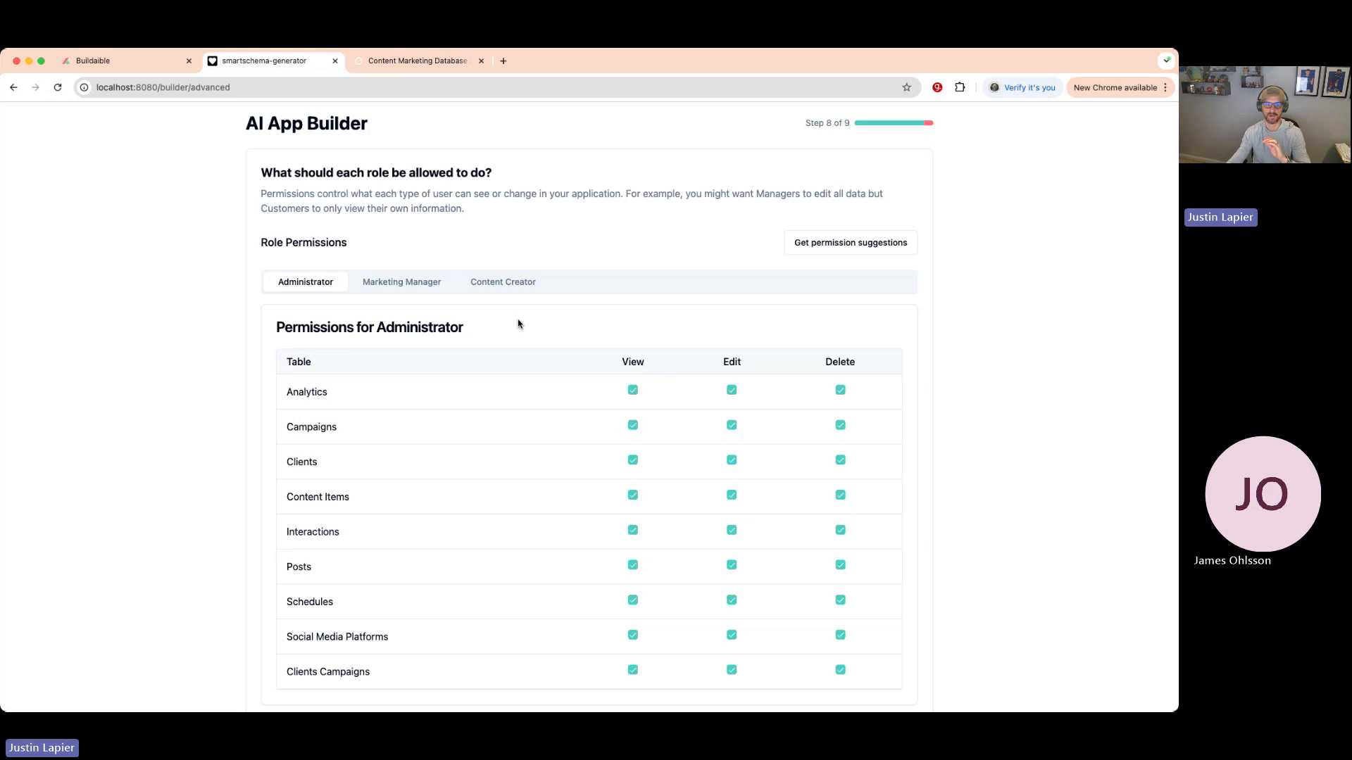
{"action": "scroll", "coordinate": [514, 296], "scroll_direction": "down", "scroll_amount": 2}
{"action": "left_click", "coordinate": [504, 246]}
{"action": "scroll", "coordinate": [225, 342], "scroll_direction": "down", "scroll_amount": 1}
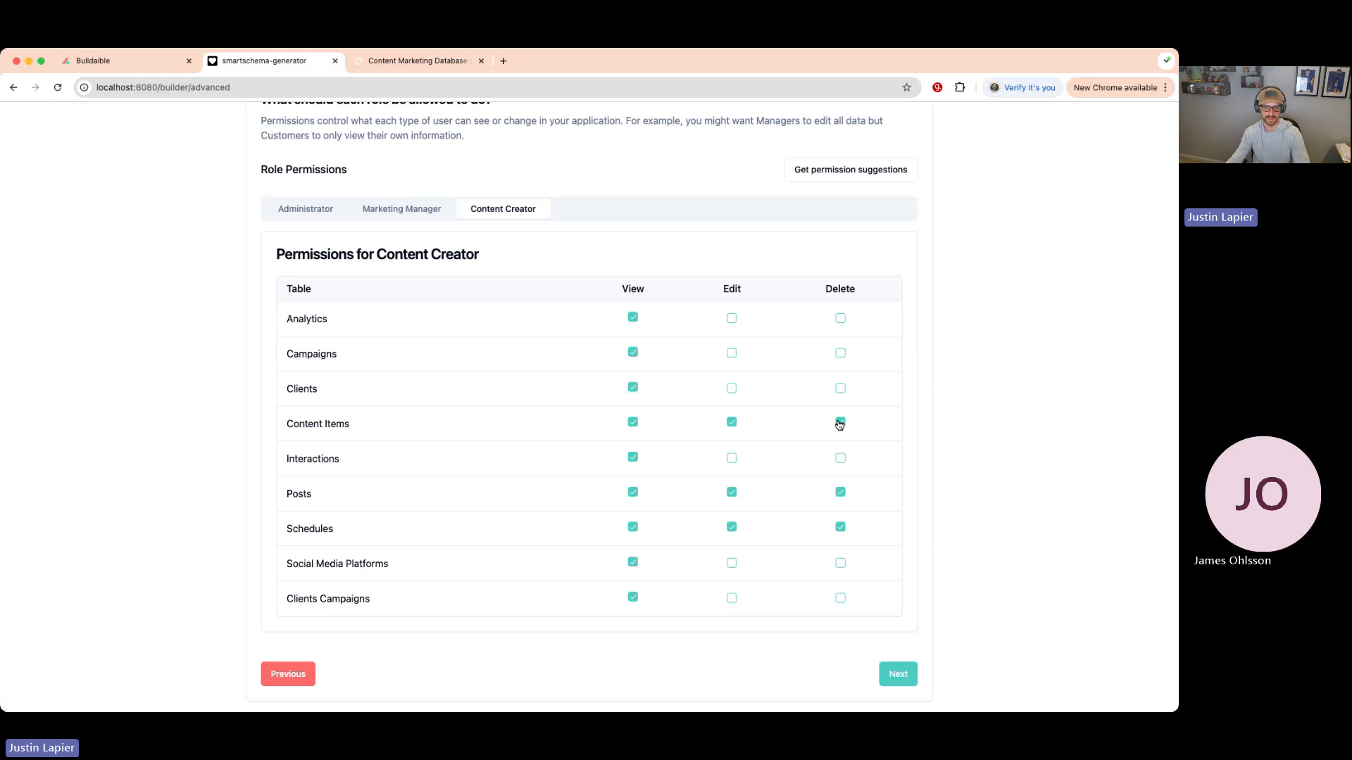
{"action": "left_click", "coordinate": [732, 459]}
{"action": "scroll", "coordinate": [804, 509], "scroll_direction": "up", "scroll_amount": 2}
{"action": "scroll", "coordinate": [803, 507], "scroll_direction": "down", "scroll_amount": 2}
{"action": "left_click", "coordinate": [900, 674]}
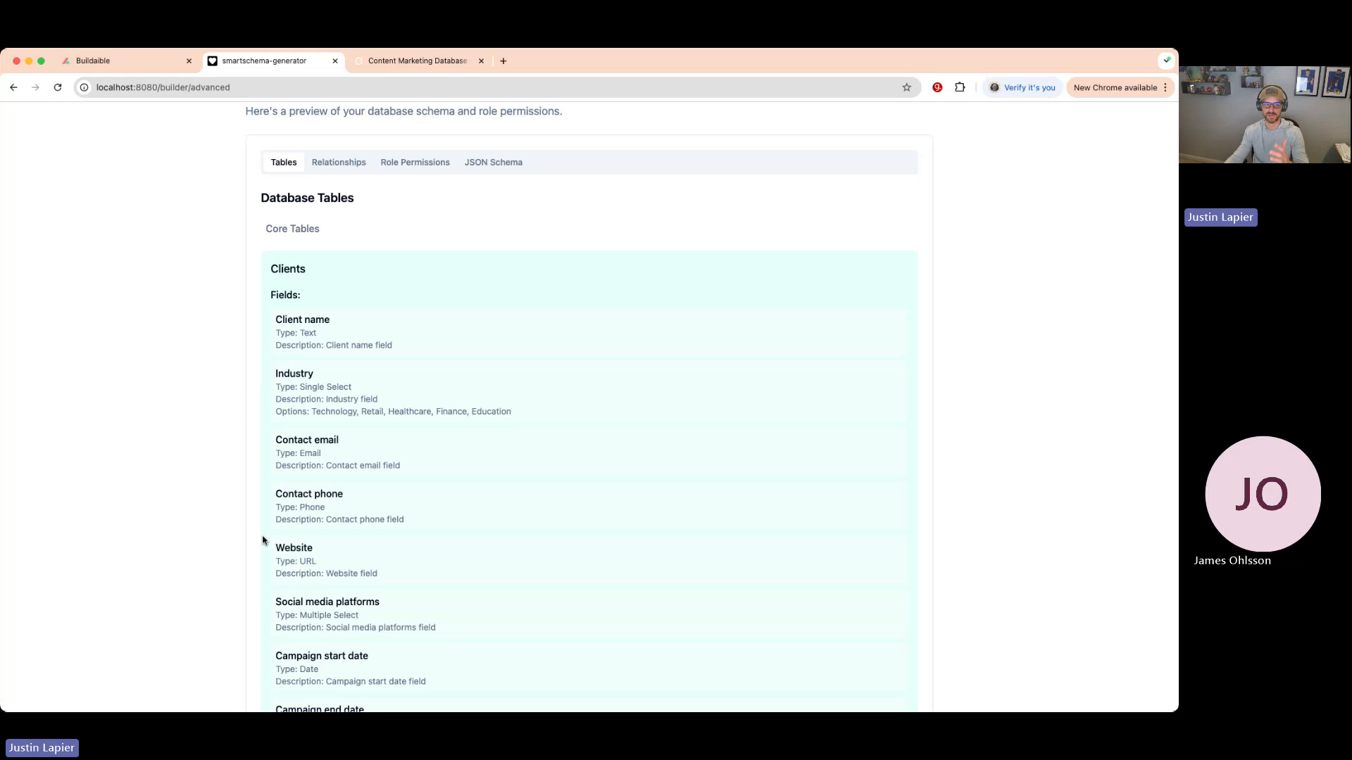
- Review the tables, Relationships and JSON Schema tabs, then close the smartschema-generator tab
{"action": "scroll", "coordinate": [320, 433], "scroll_direction": "down", "scroll_amount": 20}
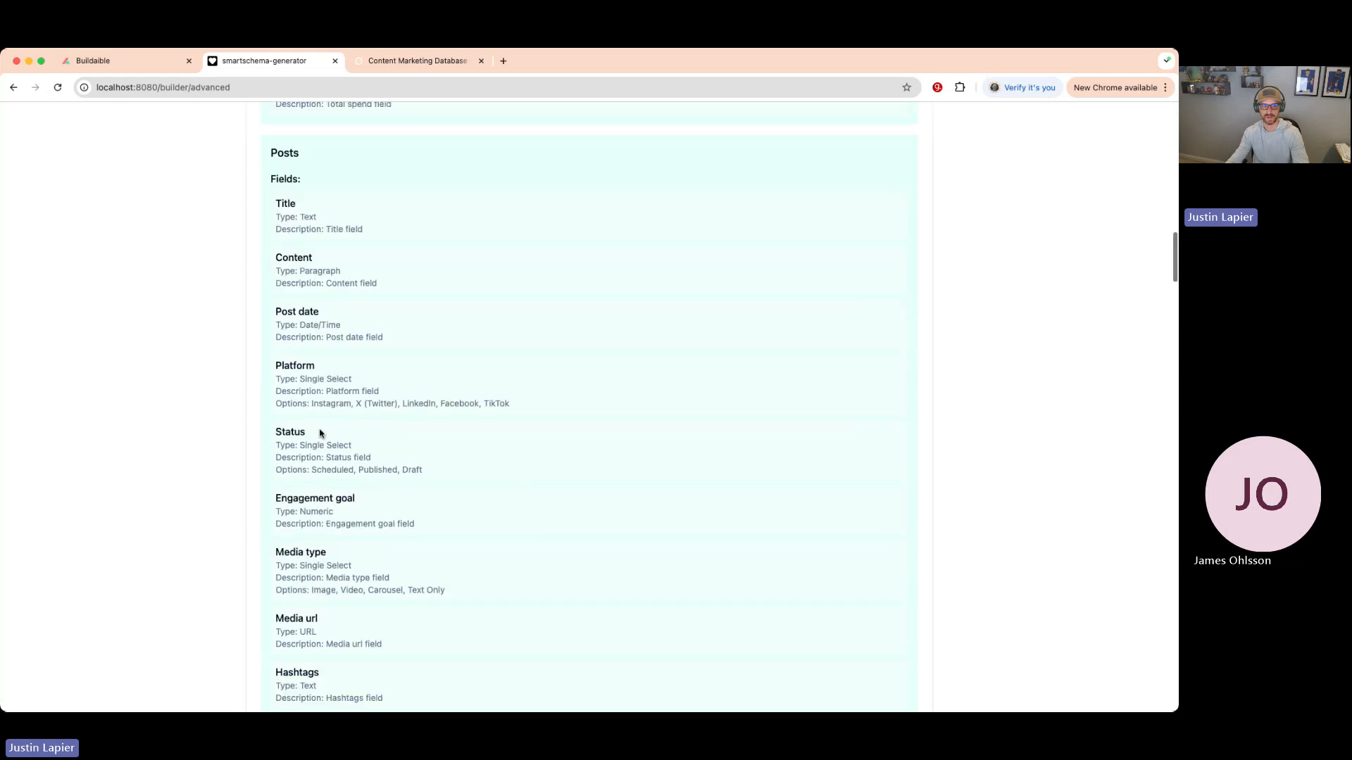
{"action": "scroll", "coordinate": [318, 431], "scroll_direction": "down", "scroll_amount": 15}
{"action": "scroll", "coordinate": [290, 235], "scroll_direction": "up", "scroll_amount": 2}
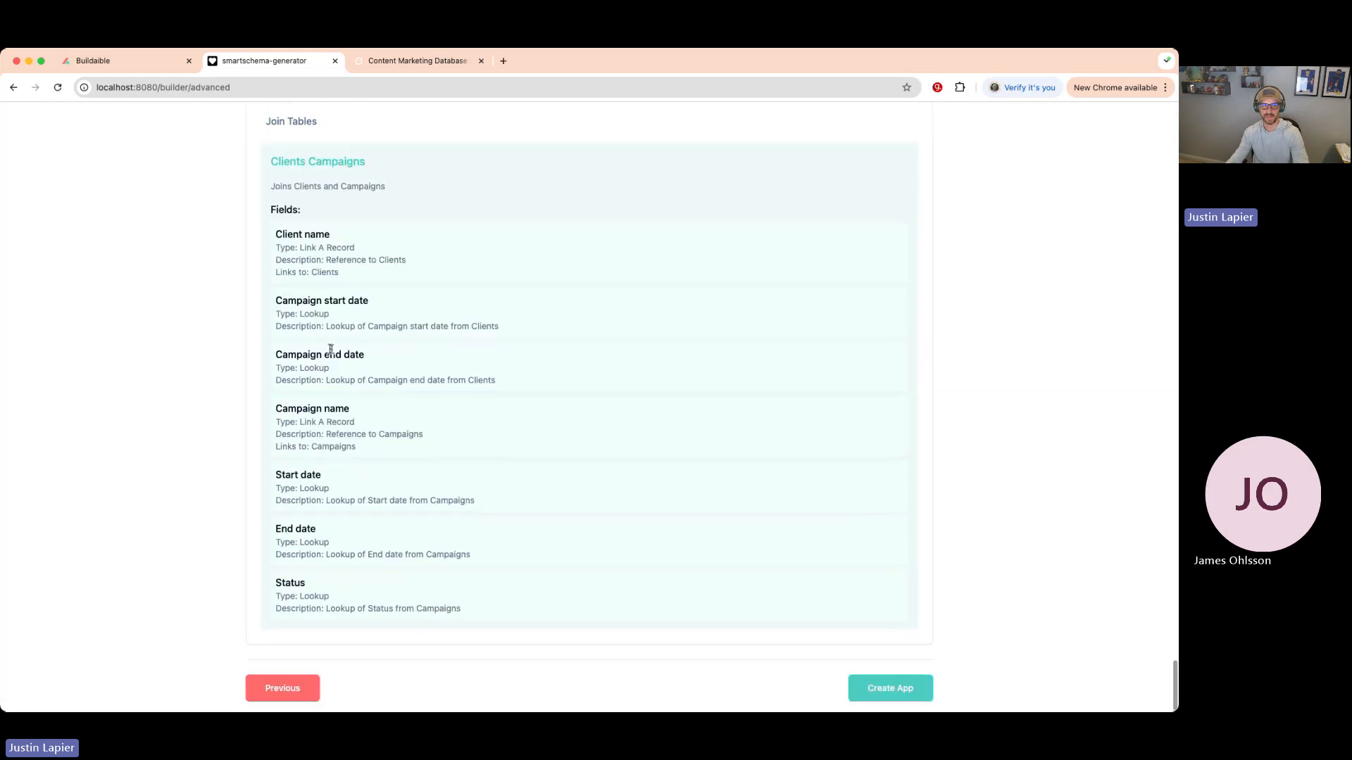
{"action": "scroll", "coordinate": [290, 235], "scroll_direction": "up", "scroll_amount": 20}
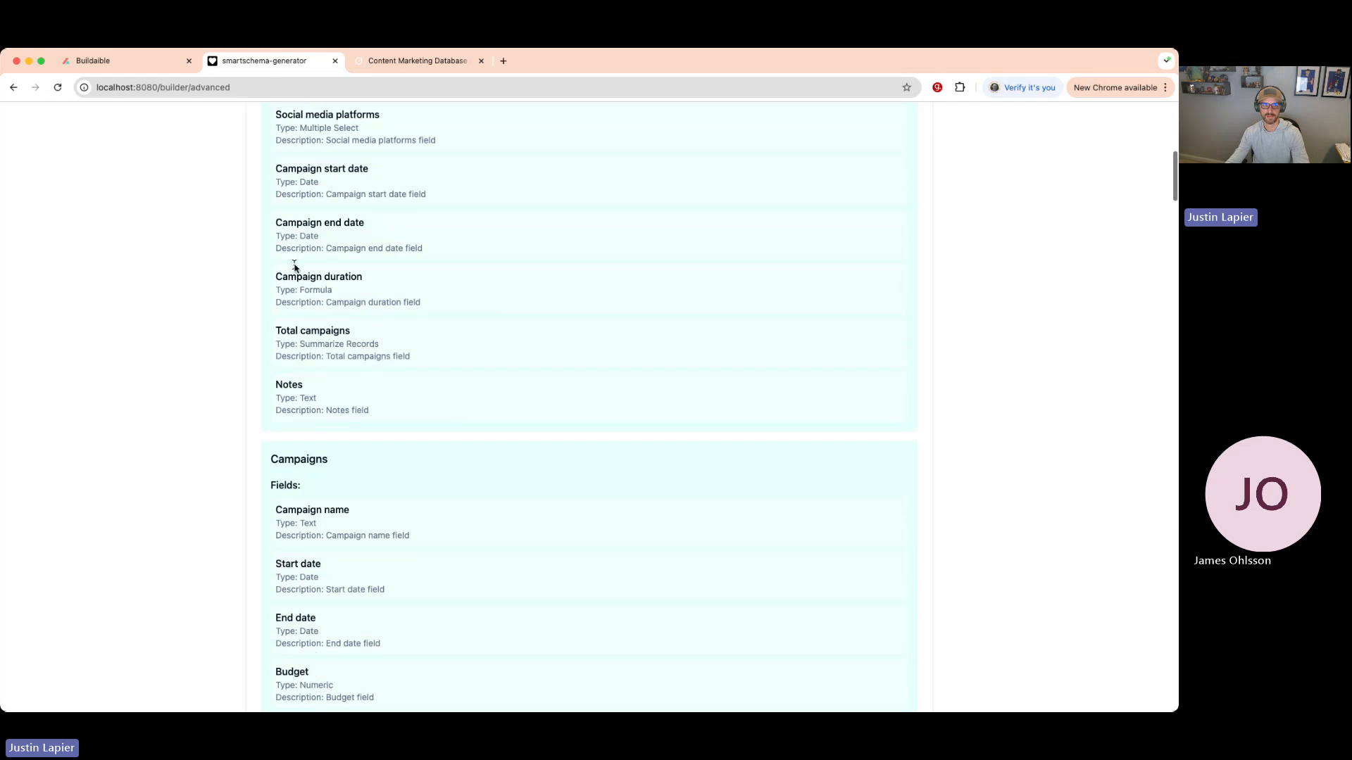
{"action": "left_click", "coordinate": [335, 236]}
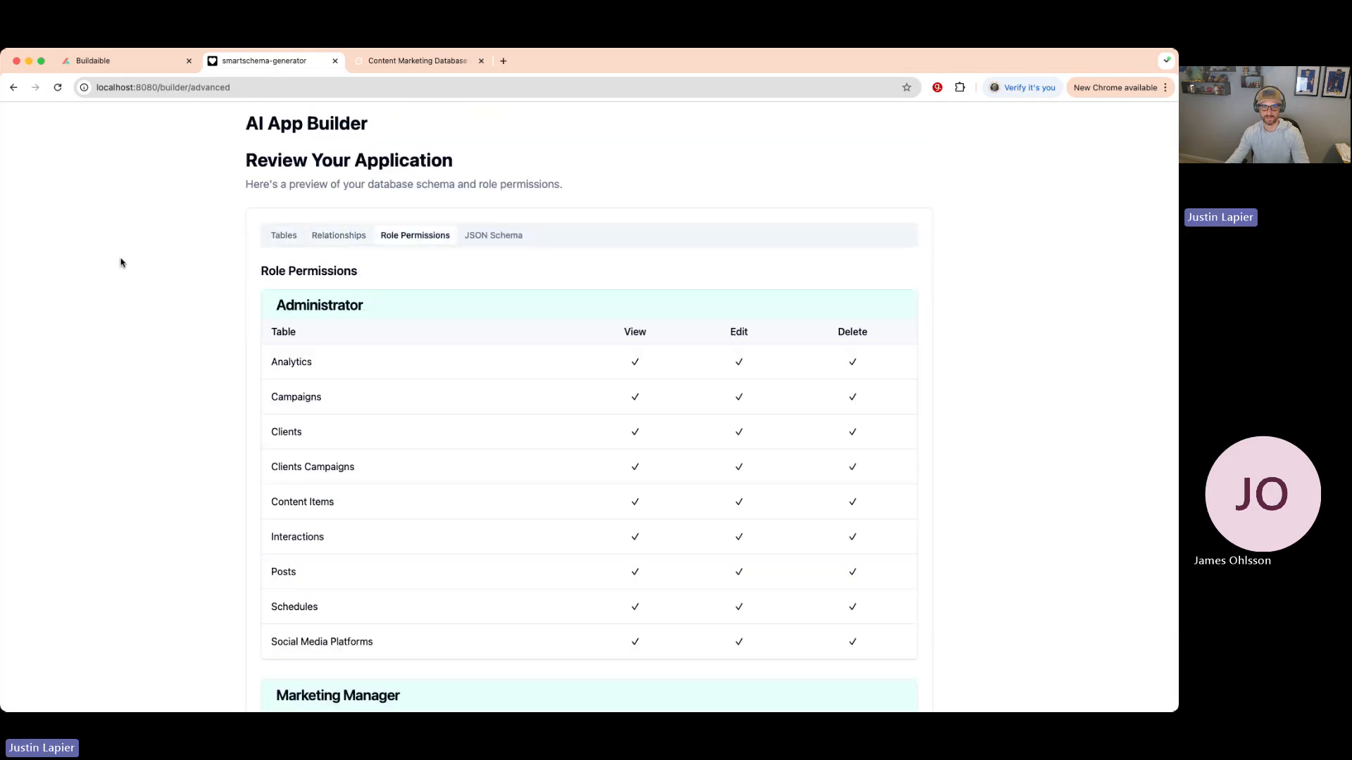
{"action": "left_click", "coordinate": [478, 235]}
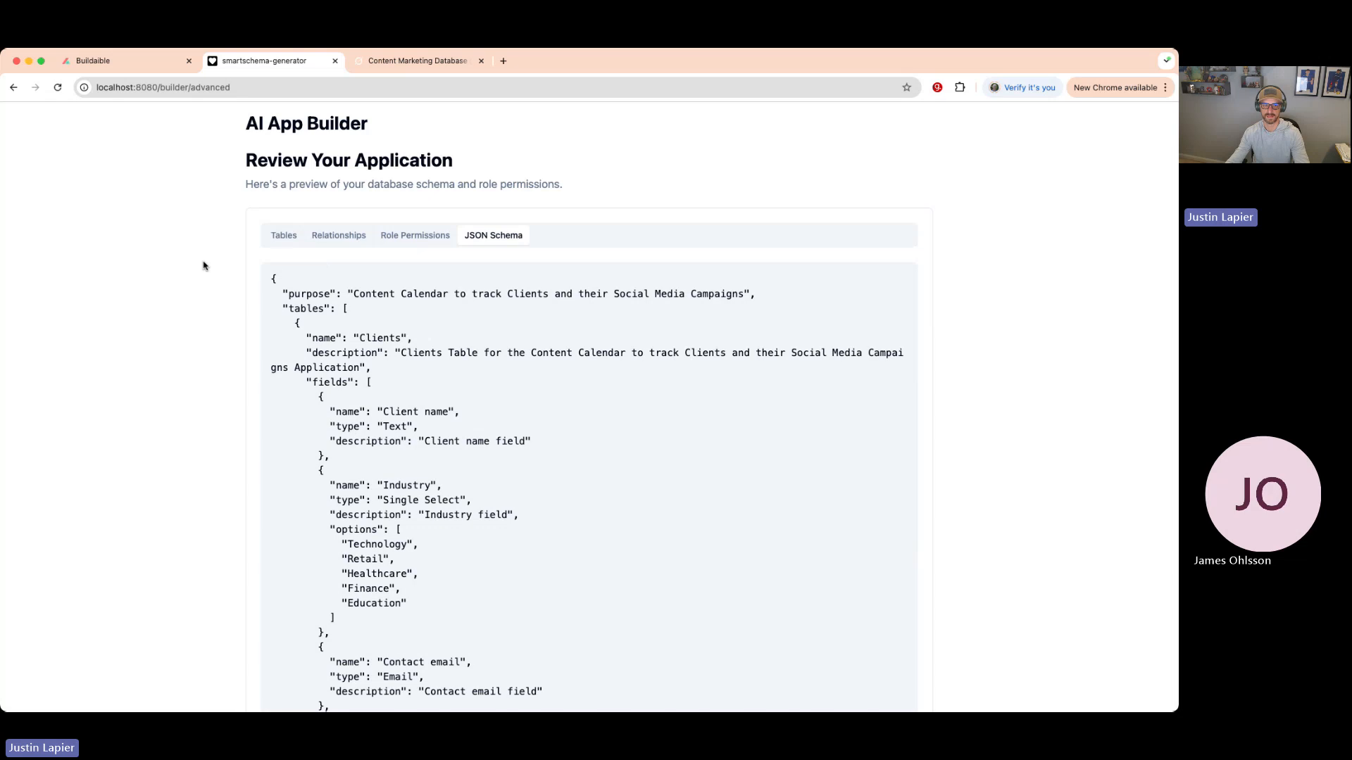
{"action": "scroll", "coordinate": [205, 265], "scroll_direction": "down", "scroll_amount": 2}
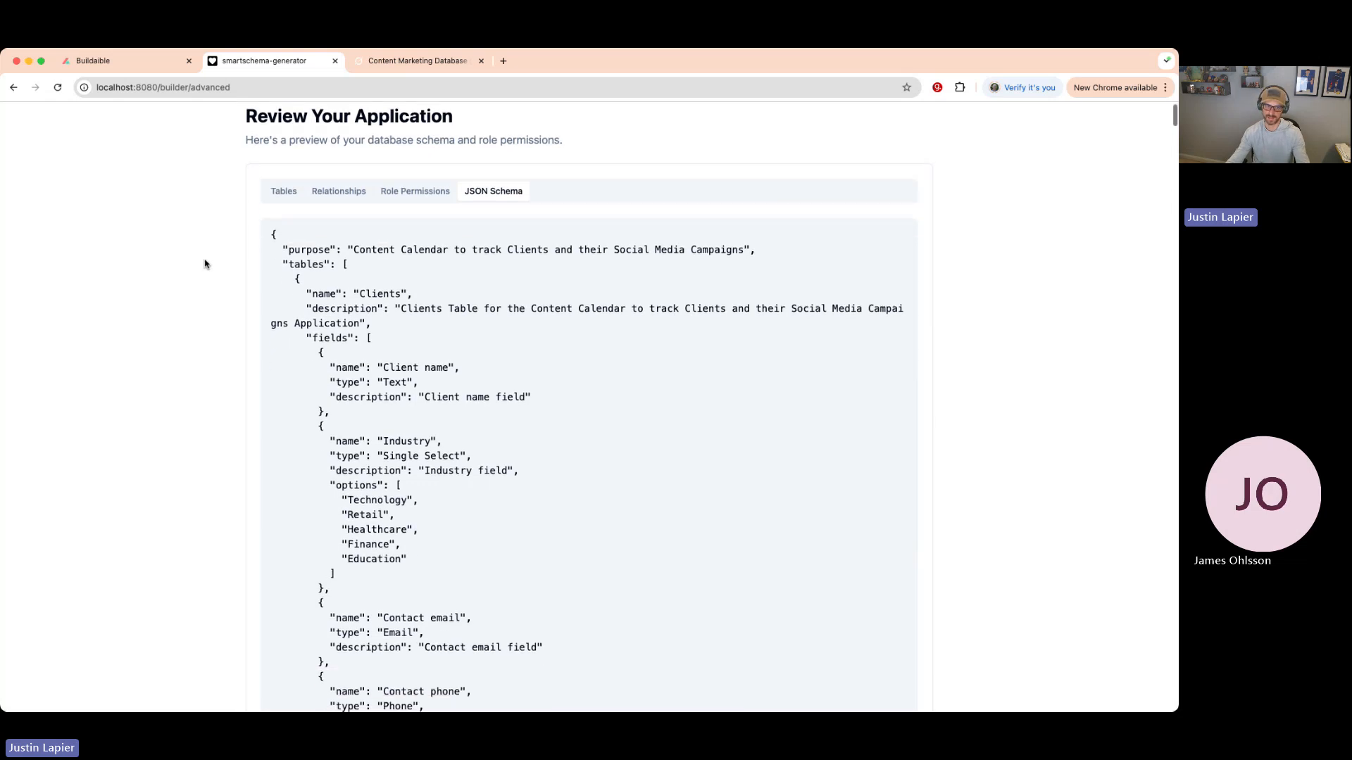
{"action": "scroll", "coordinate": [205, 265], "scroll_direction": "down", "scroll_amount": 15}
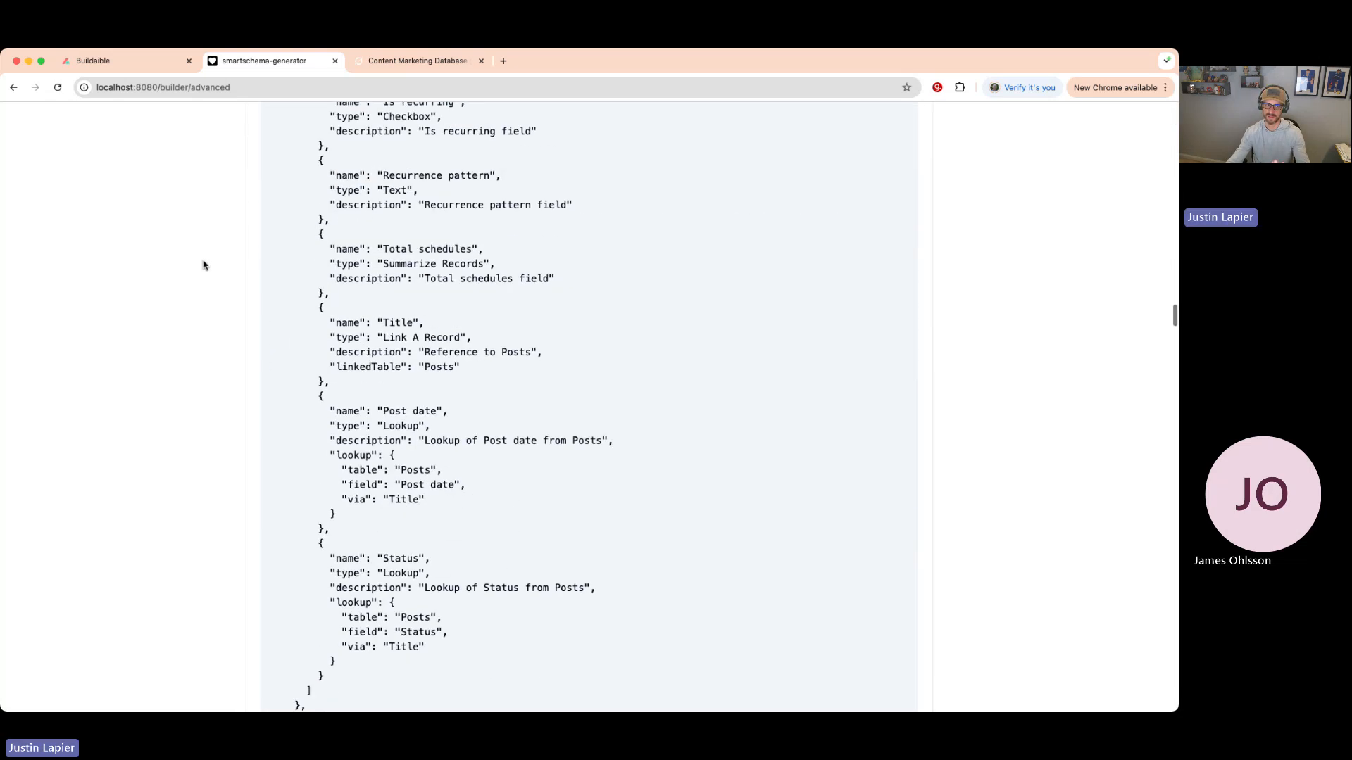
{"action": "scroll", "coordinate": [204, 264], "scroll_direction": "down", "scroll_amount": 15}
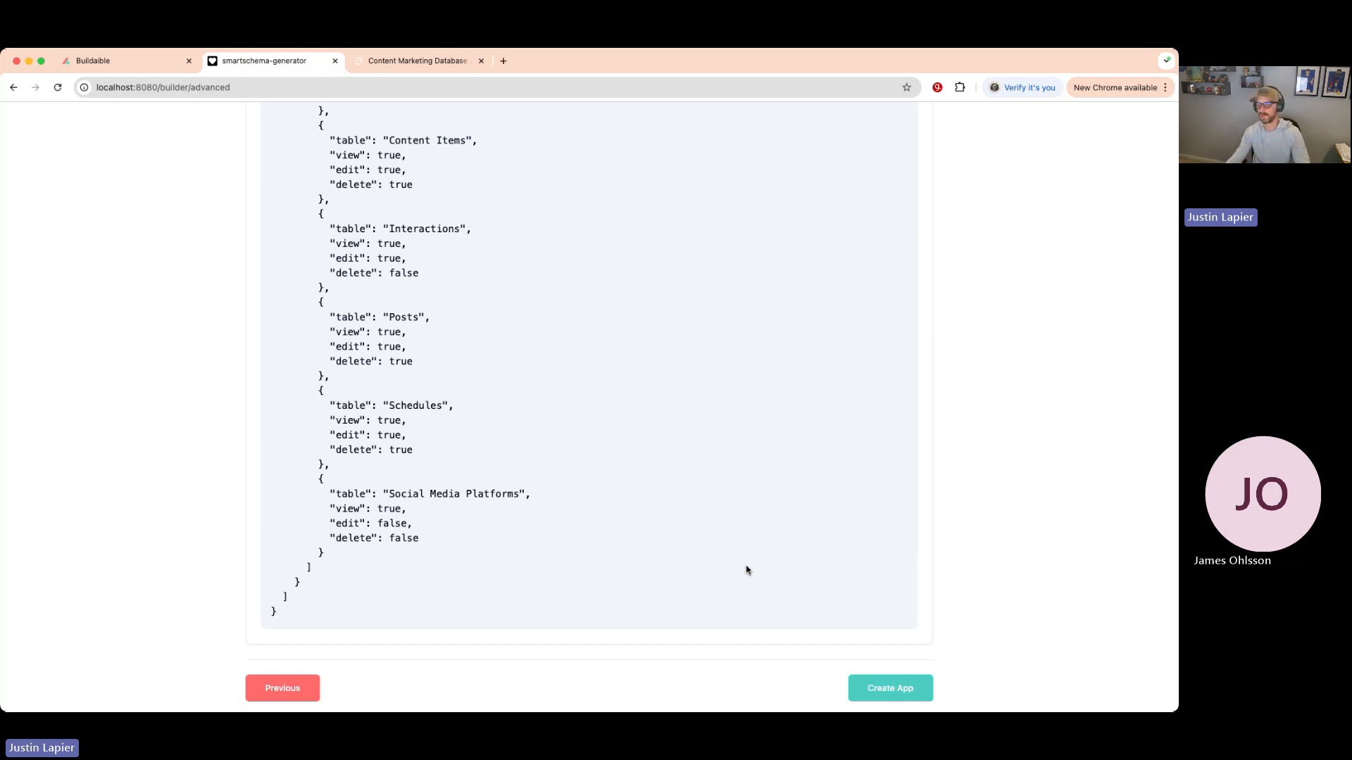
{"action": "left_click", "coordinate": [336, 63]}
{"action": "key", "text": "super+1"}
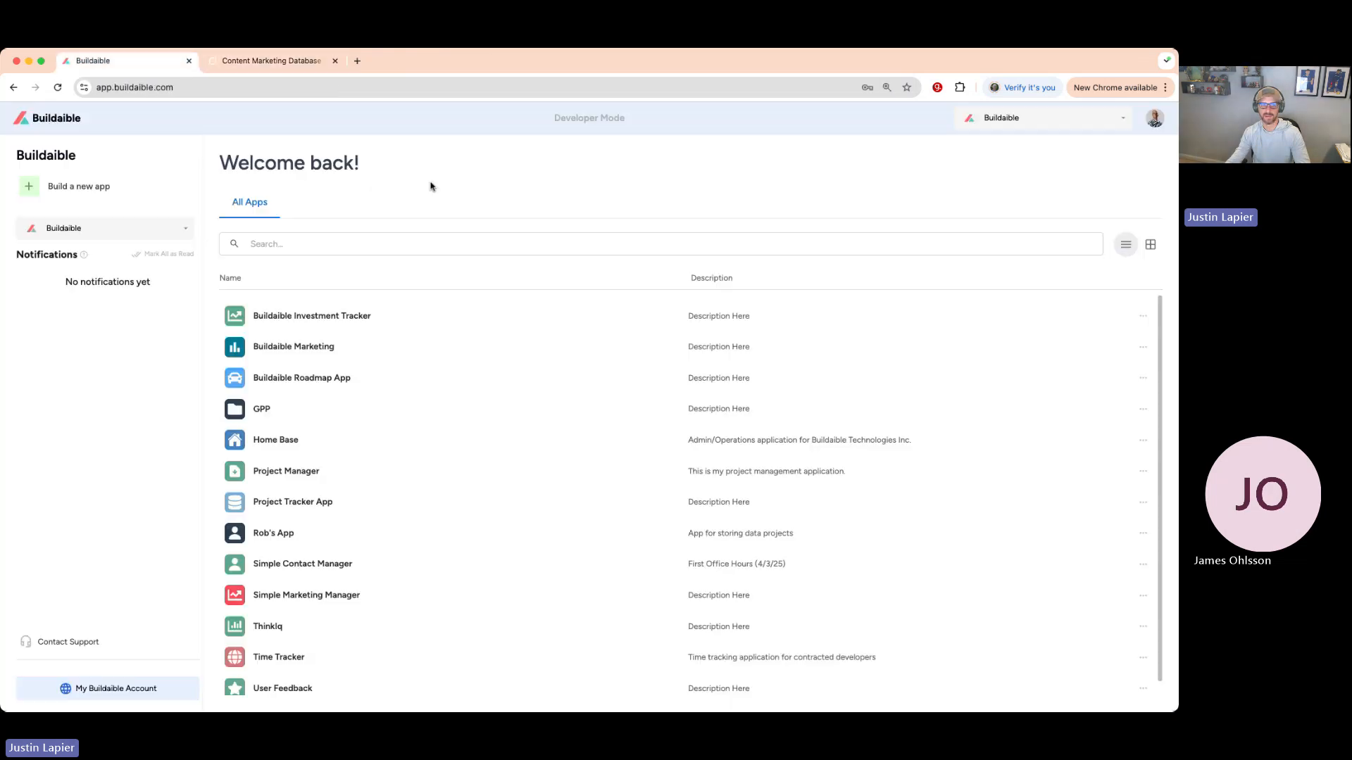